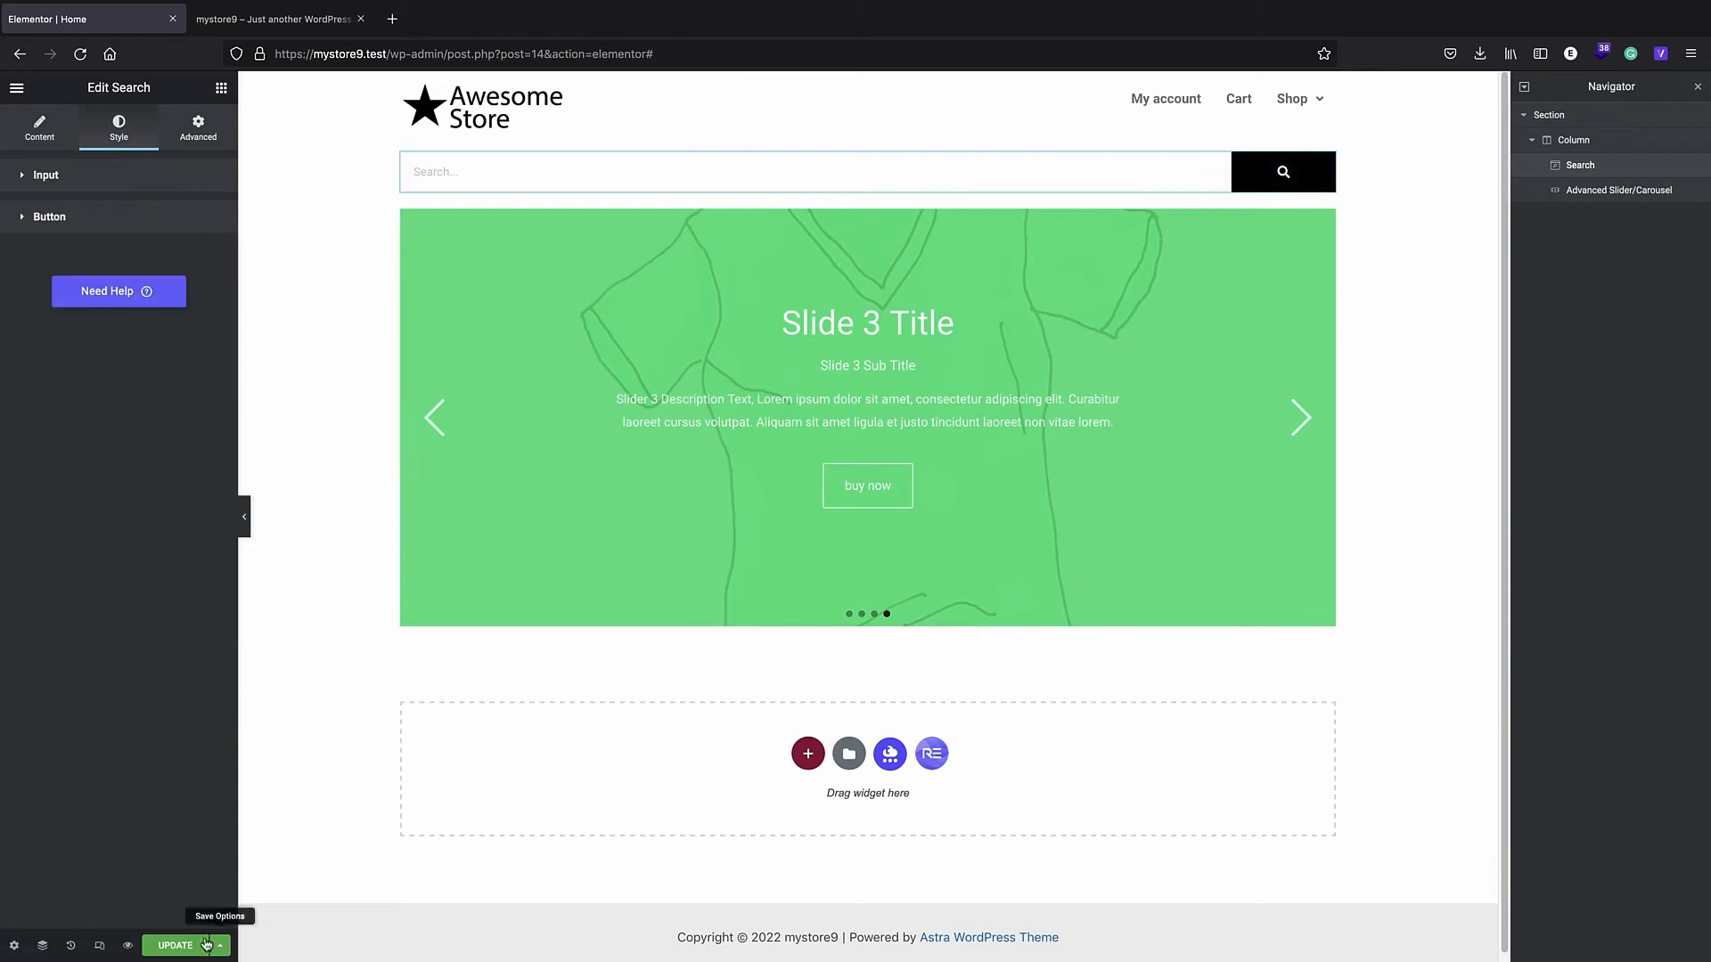
- Add the Woo Grid/Slider/Carousel widget to the home page in a new section below the slider
{"action": "left_click", "coordinate": [221, 87]}
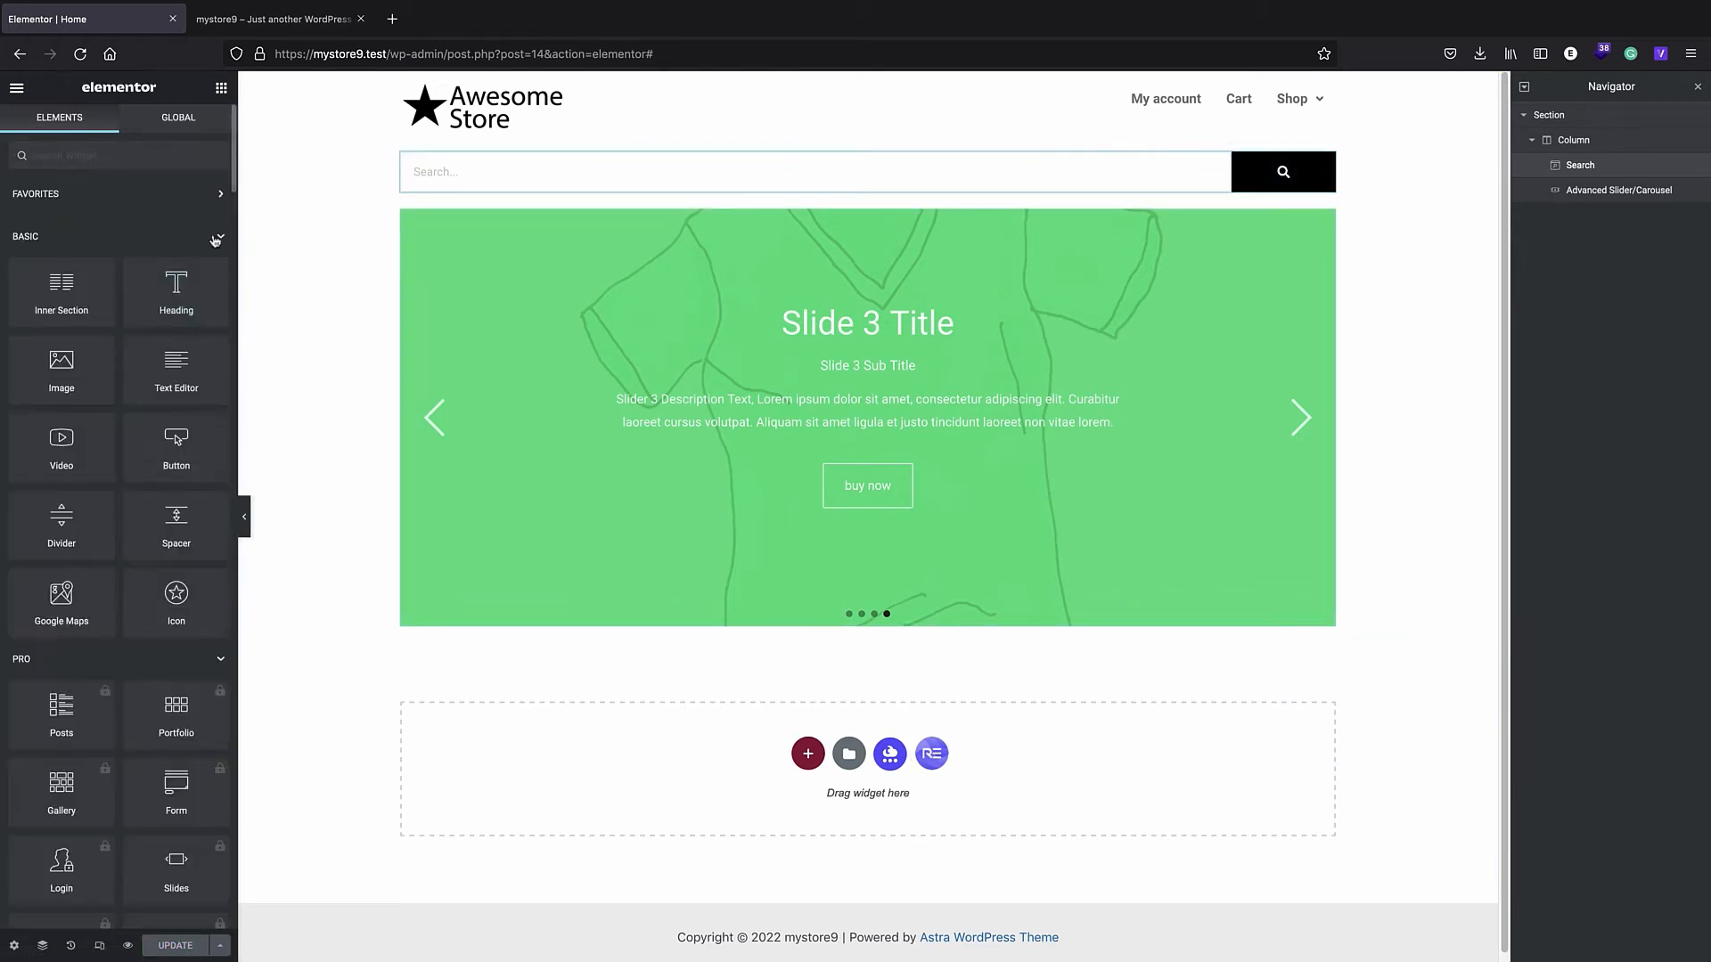
{"action": "type", "text": "woo"}
{"action": "left_click_drag", "start_coordinate": [176, 366], "coordinate": [739, 741]}
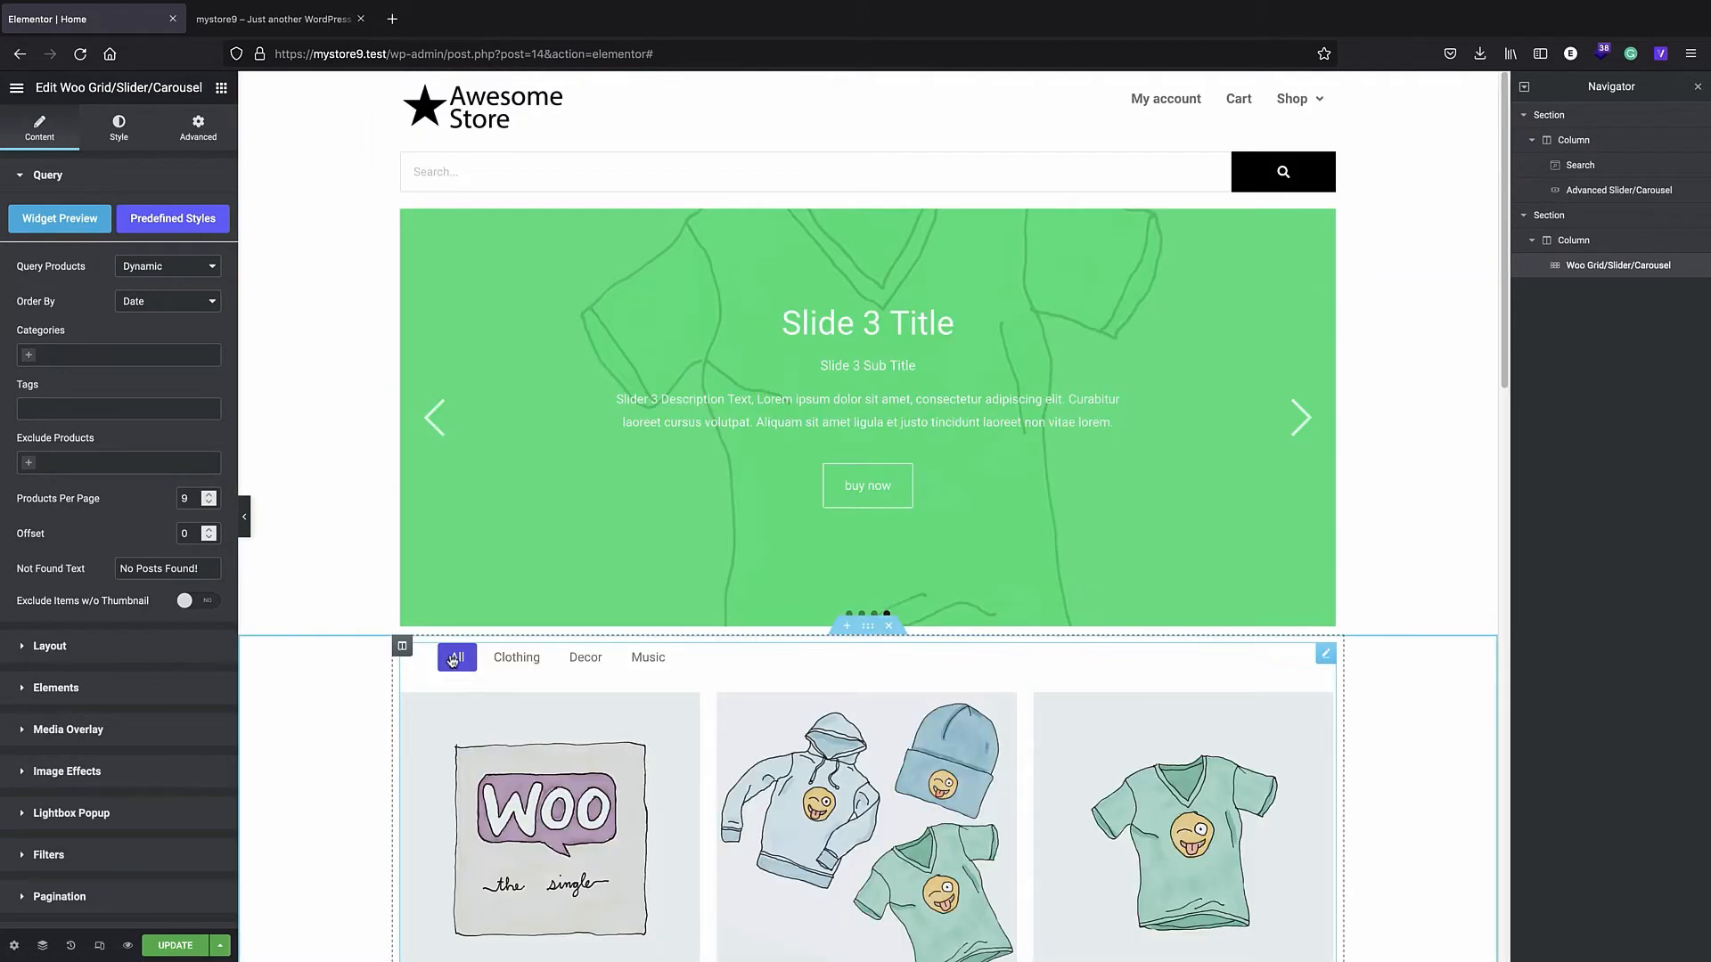
- Add the Royal Addons Testimonial Carousel widget in the empty area below the product grid
{"action": "scroll", "coordinate": [622, 622], "scroll_direction": "down", "scroll_amount": 10}
{"action": "left_click", "coordinate": [221, 87]}
{"action": "type", "text": "tes"}
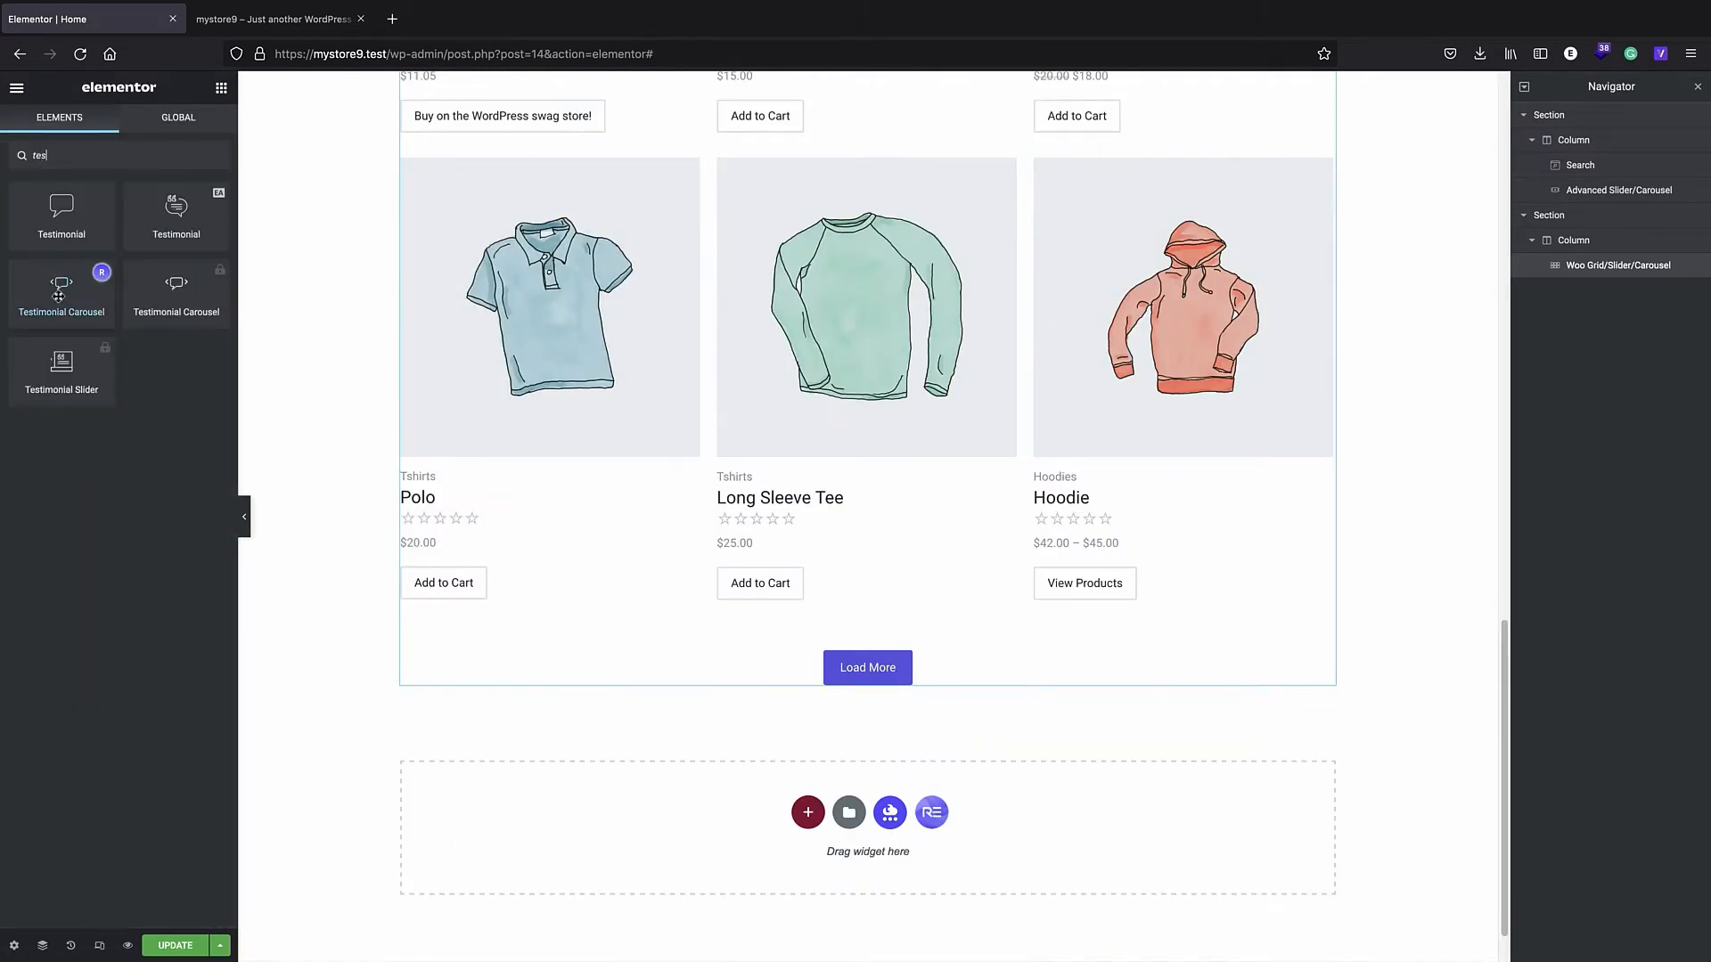
{"action": "left_click_drag", "start_coordinate": [62, 287], "coordinate": [868, 704]}
- Find an FAQ widget and place it below the testimonial carousel
{"action": "left_click", "coordinate": [221, 87]}
{"action": "type", "text": "faq"}
{"action": "left_click_drag", "start_coordinate": [61, 214], "coordinate": [868, 918]}
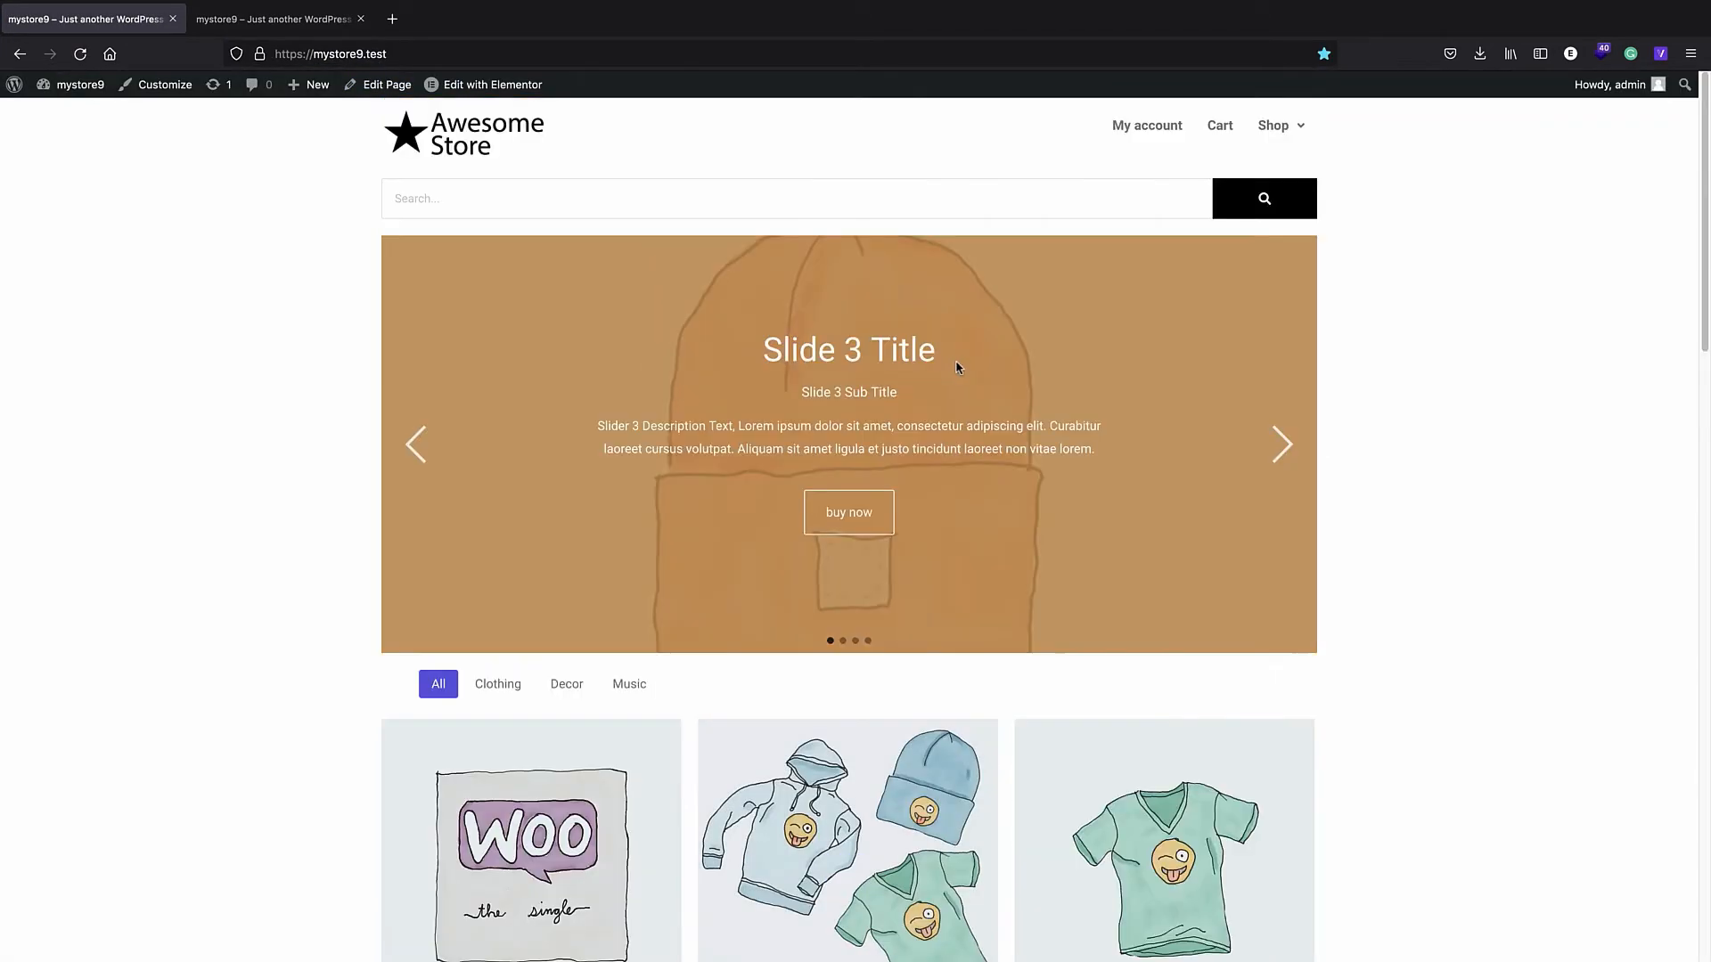
- Go to the live store's Shop page and open it in the site customizer
{"action": "left_click", "coordinate": [1272, 120]}
{"action": "left_click", "coordinate": [165, 83]}
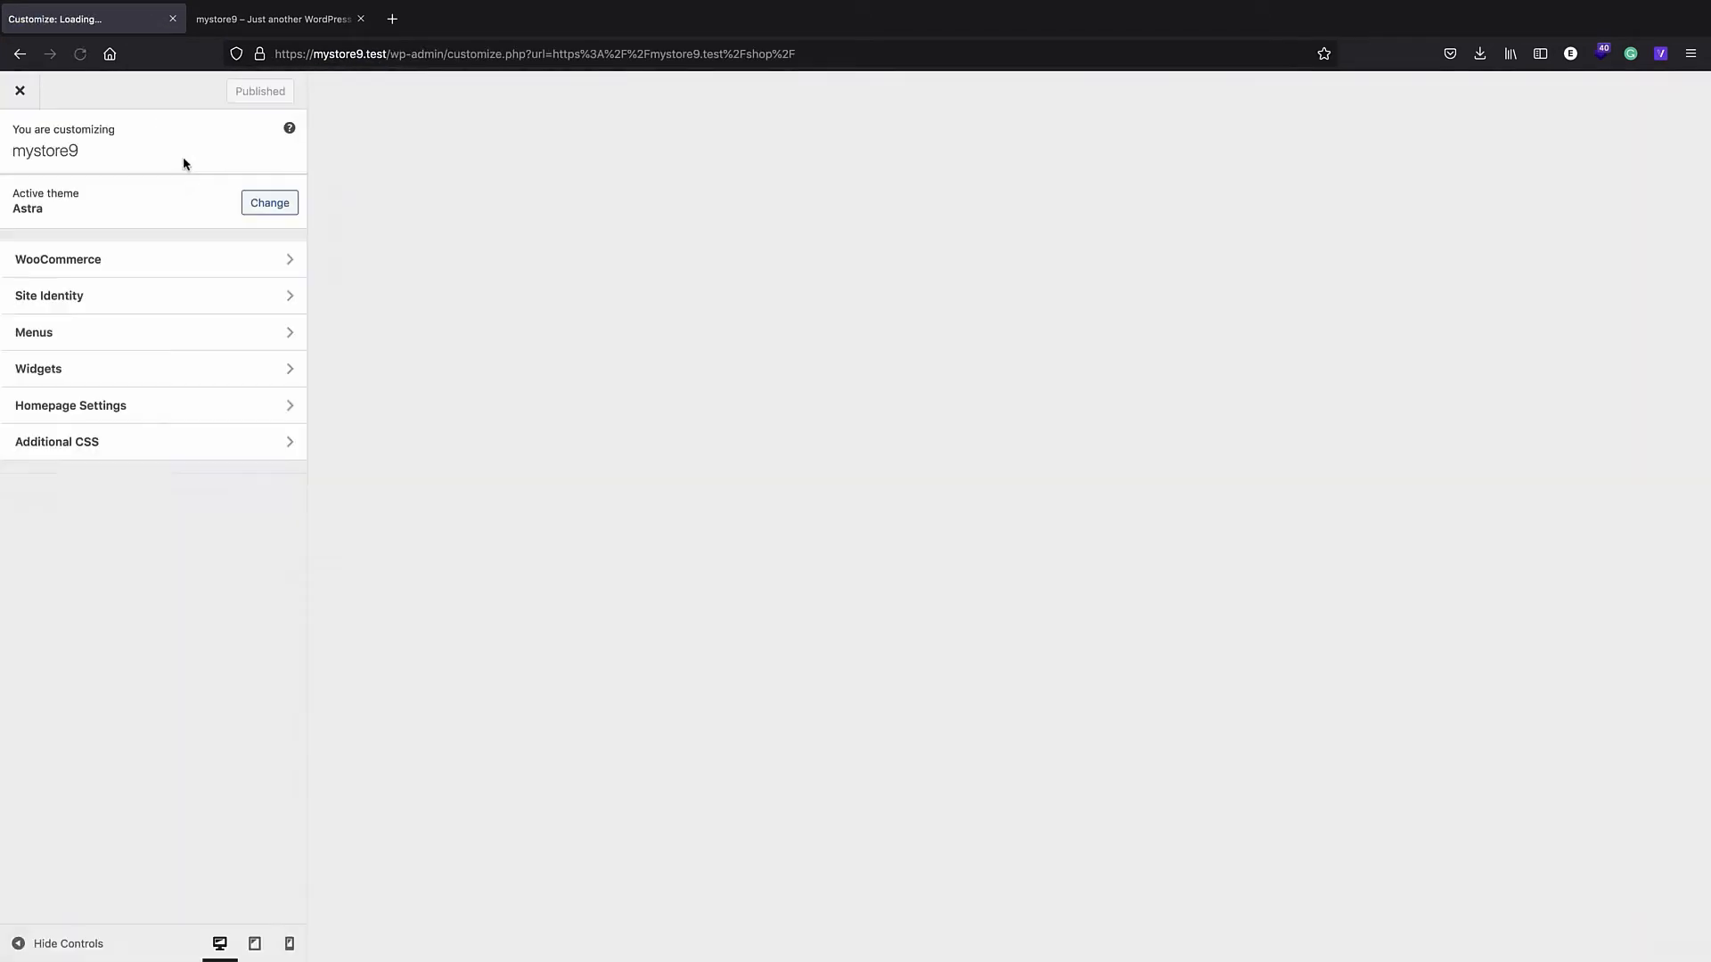
{"action": "left_click", "coordinate": [71, 673]}
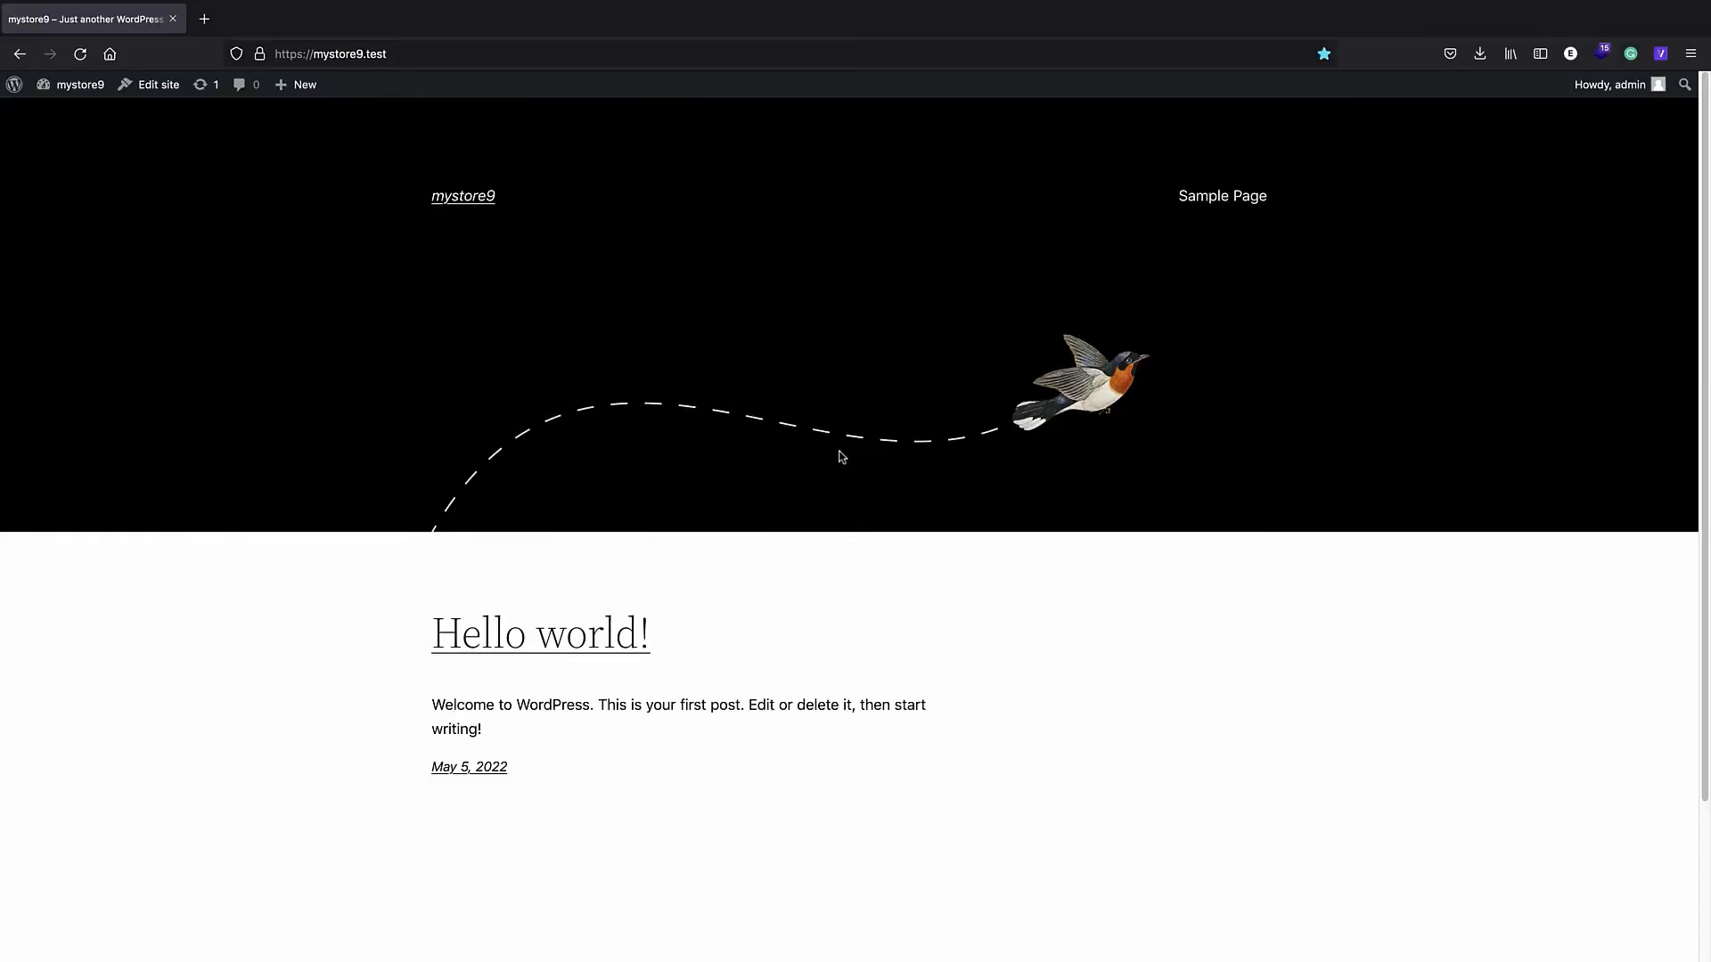
{"action": "scroll", "coordinate": [842, 457], "scroll_direction": "down", "scroll_amount": 3}
{"action": "scroll", "coordinate": [793, 484], "scroll_direction": "up", "scroll_amount": 2}
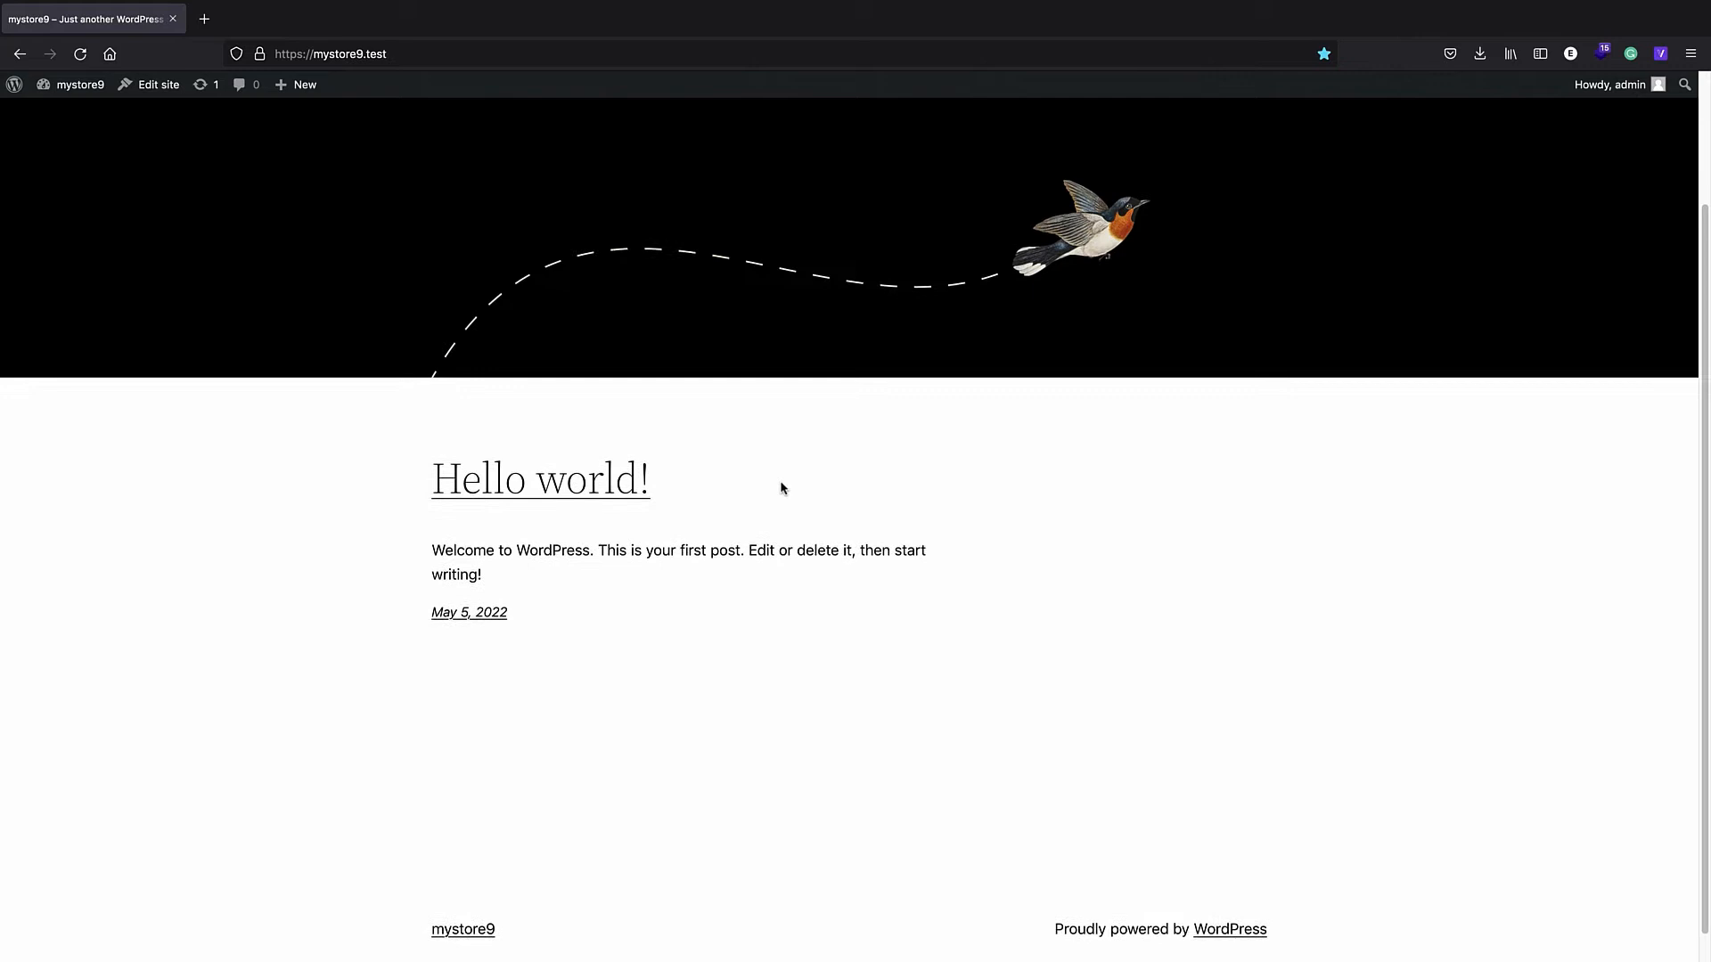
{"action": "scroll", "coordinate": [640, 520], "scroll_direction": "up", "scroll_amount": 1}
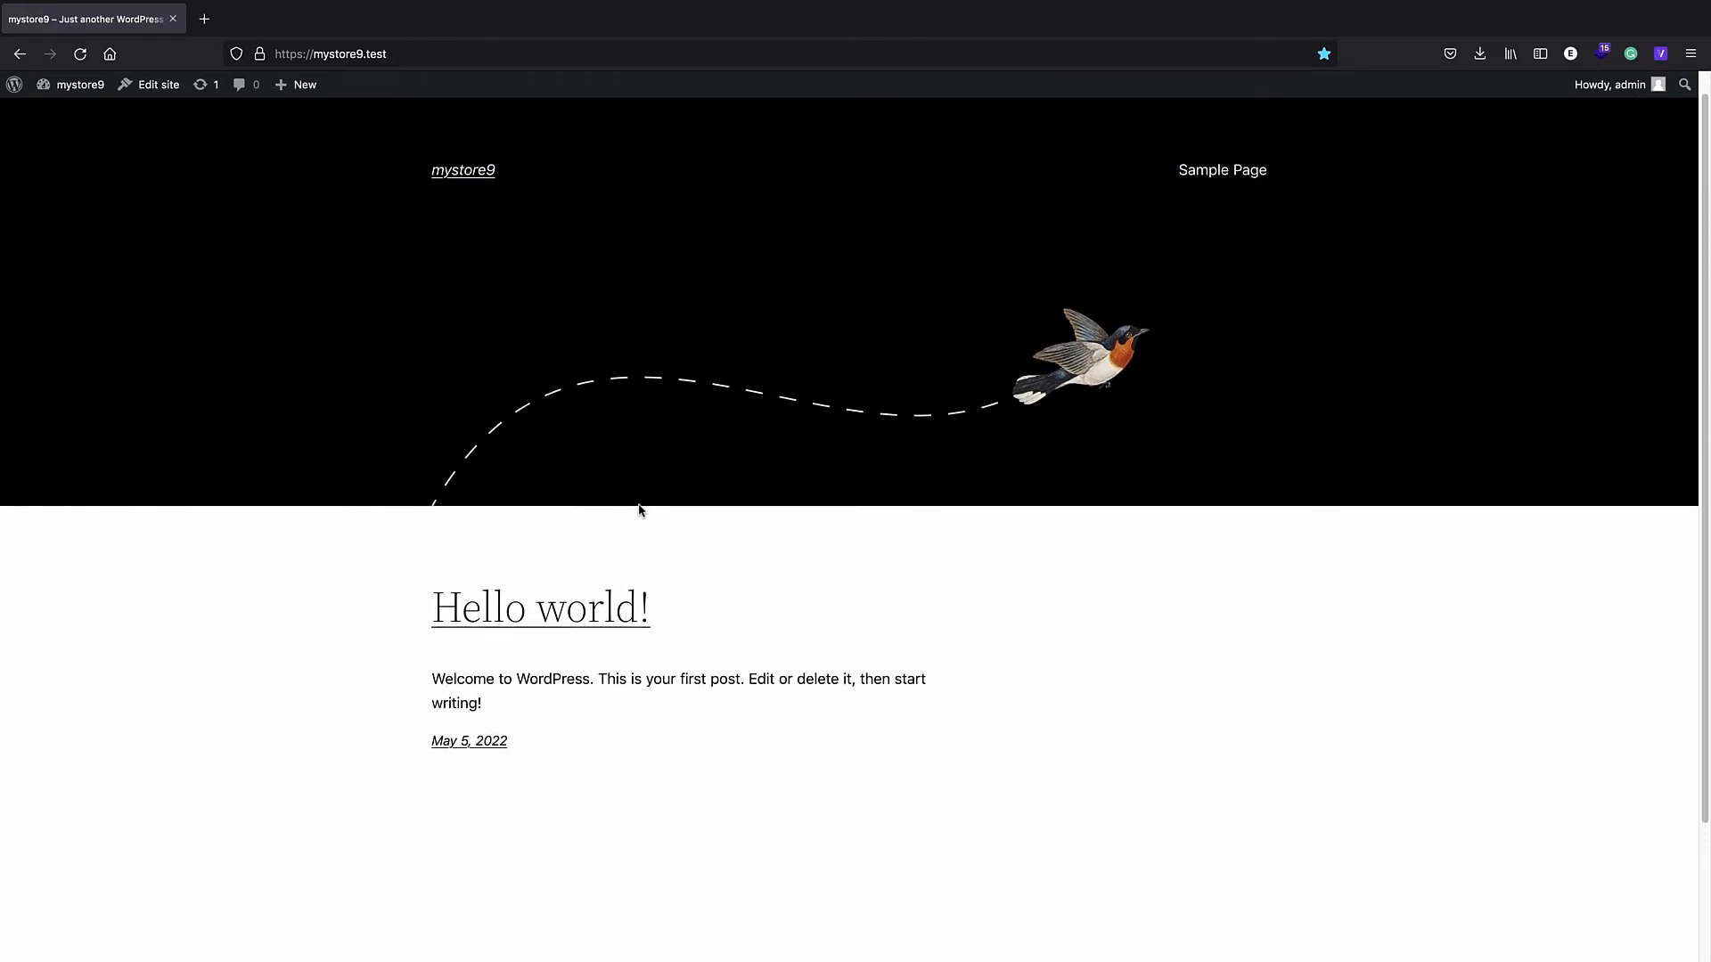
- Go to the theme management in the WordPress admin, then install and activate the Astra theme
{"action": "left_click", "coordinate": [14, 84]}
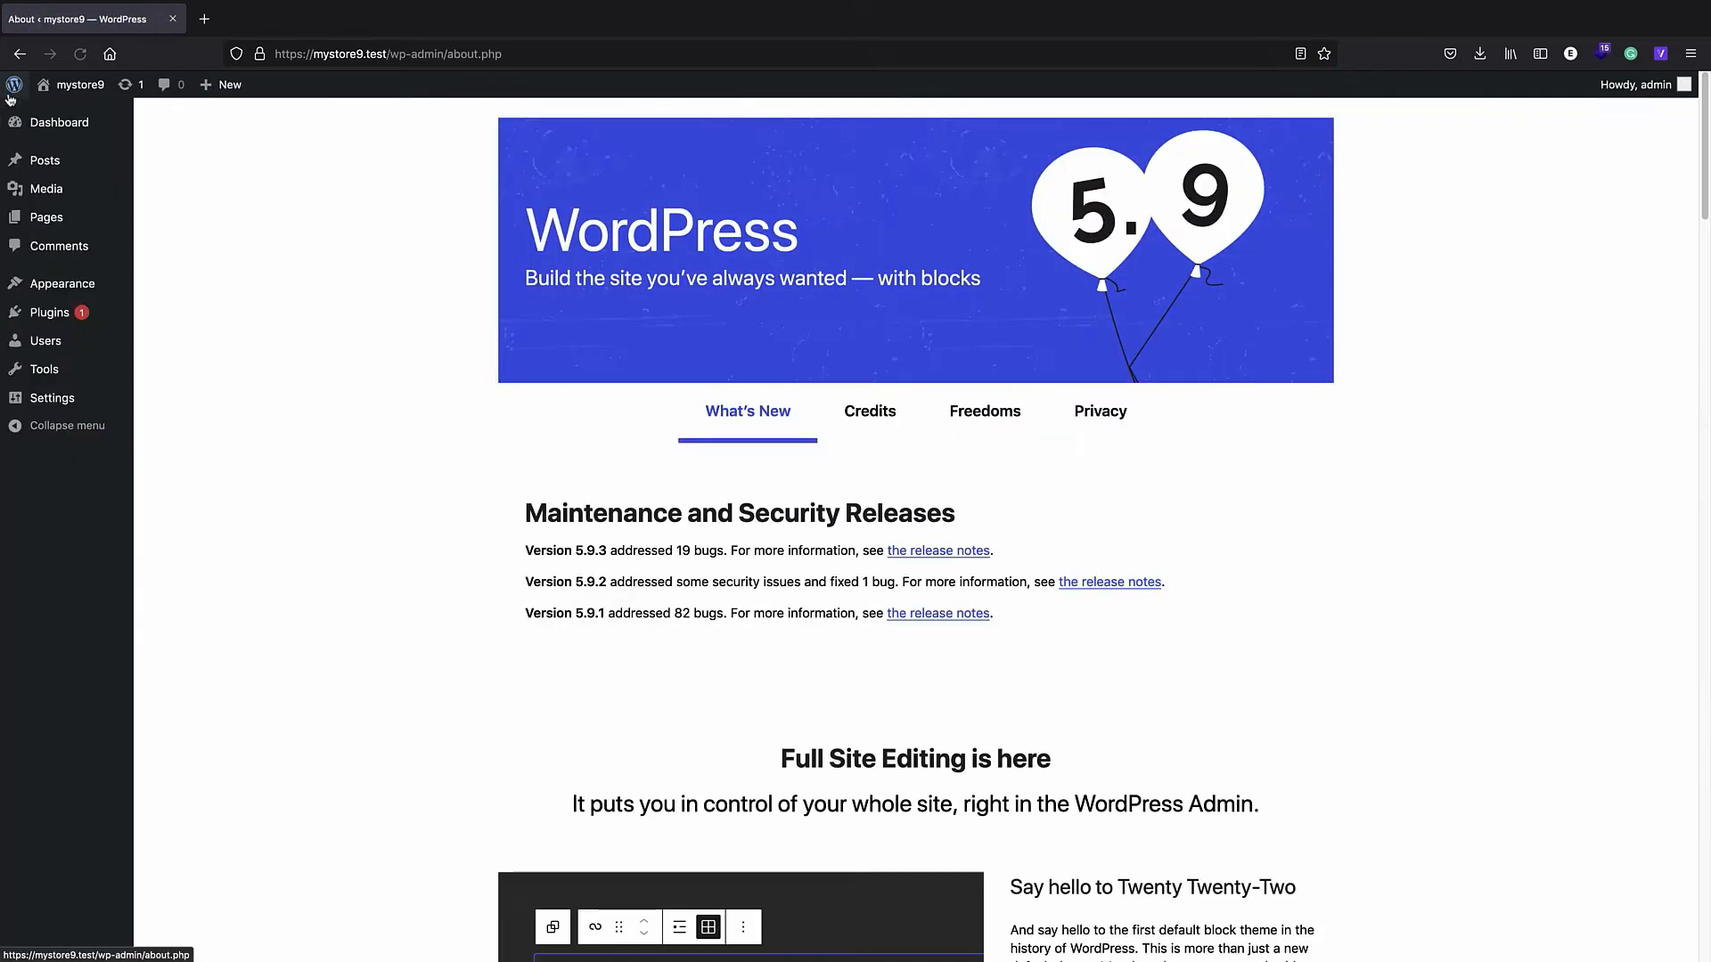
{"action": "mouse_move", "coordinate": [36, 218]}
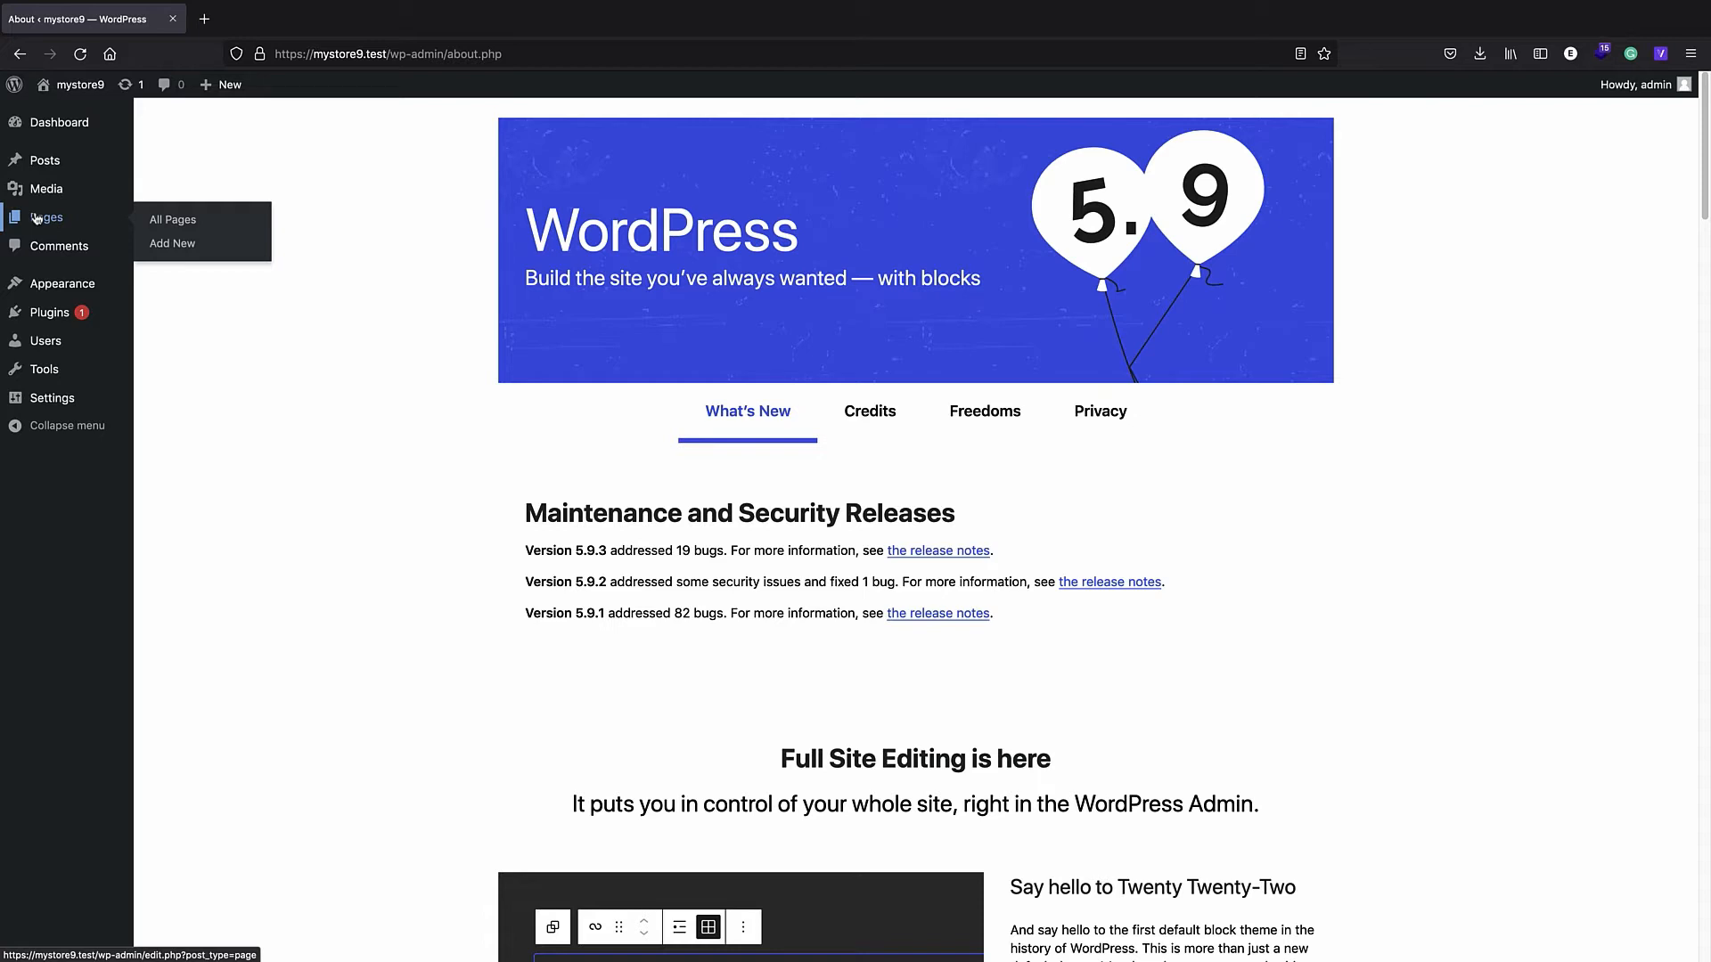
{"action": "mouse_move", "coordinate": [134, 291]}
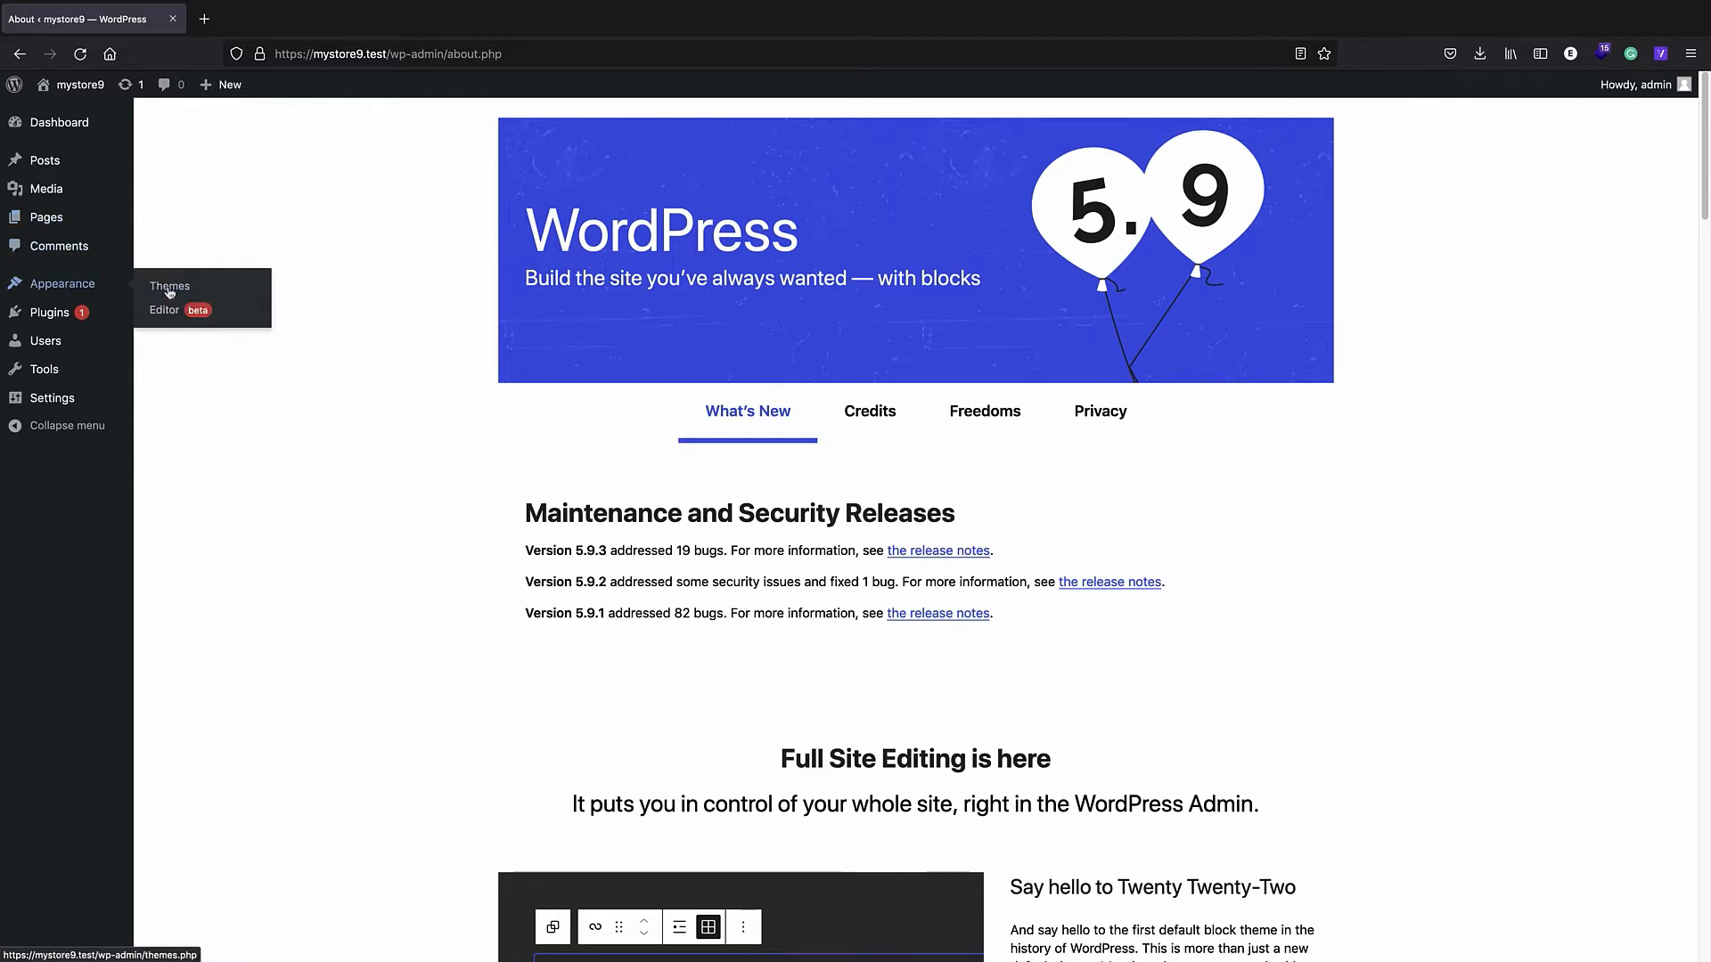
{"action": "left_click", "coordinate": [197, 296]}
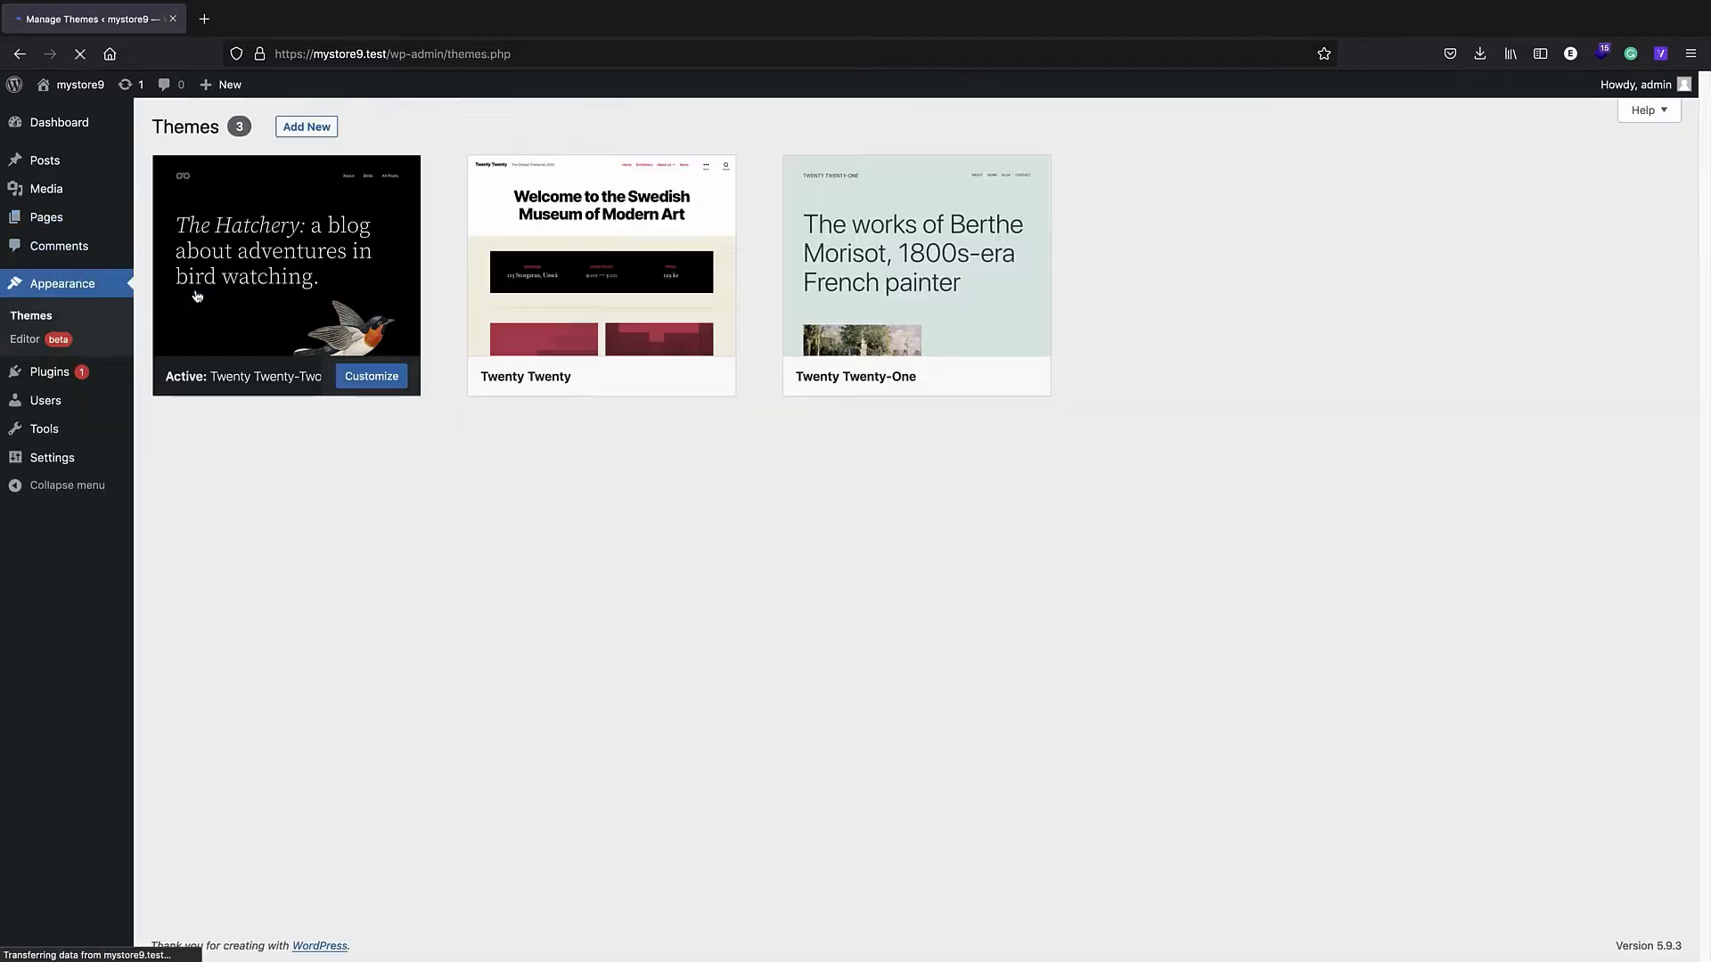
{"action": "left_click", "coordinate": [324, 133]}
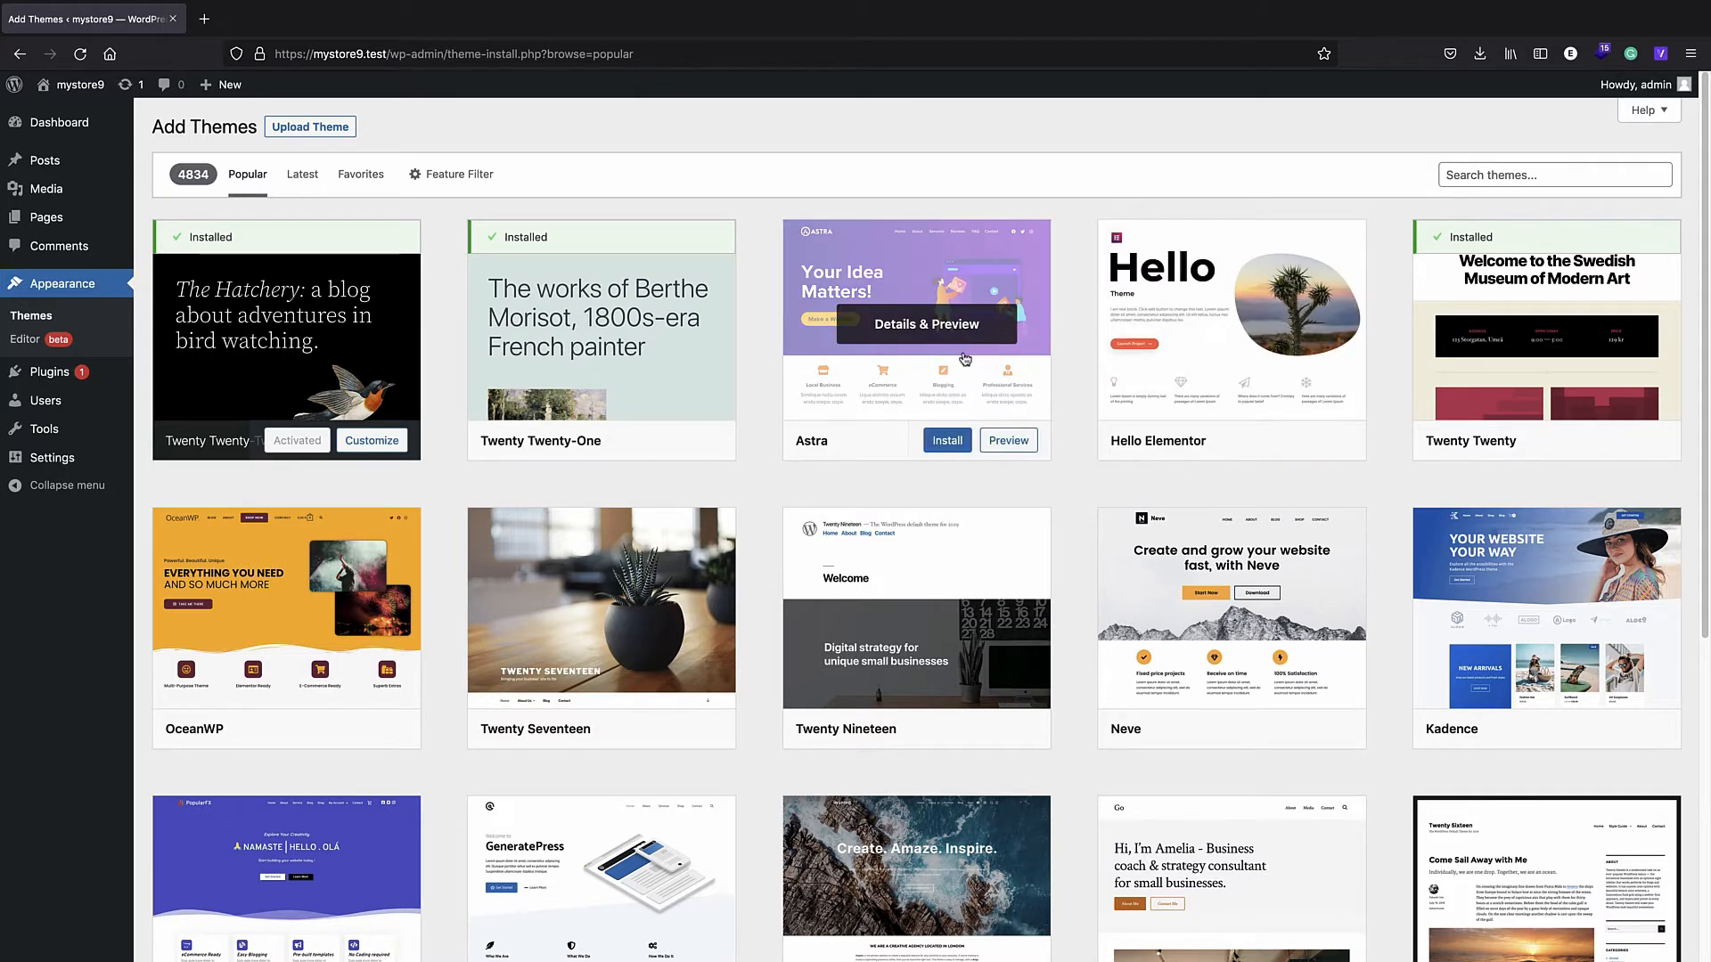
{"action": "left_click", "coordinate": [948, 440]}
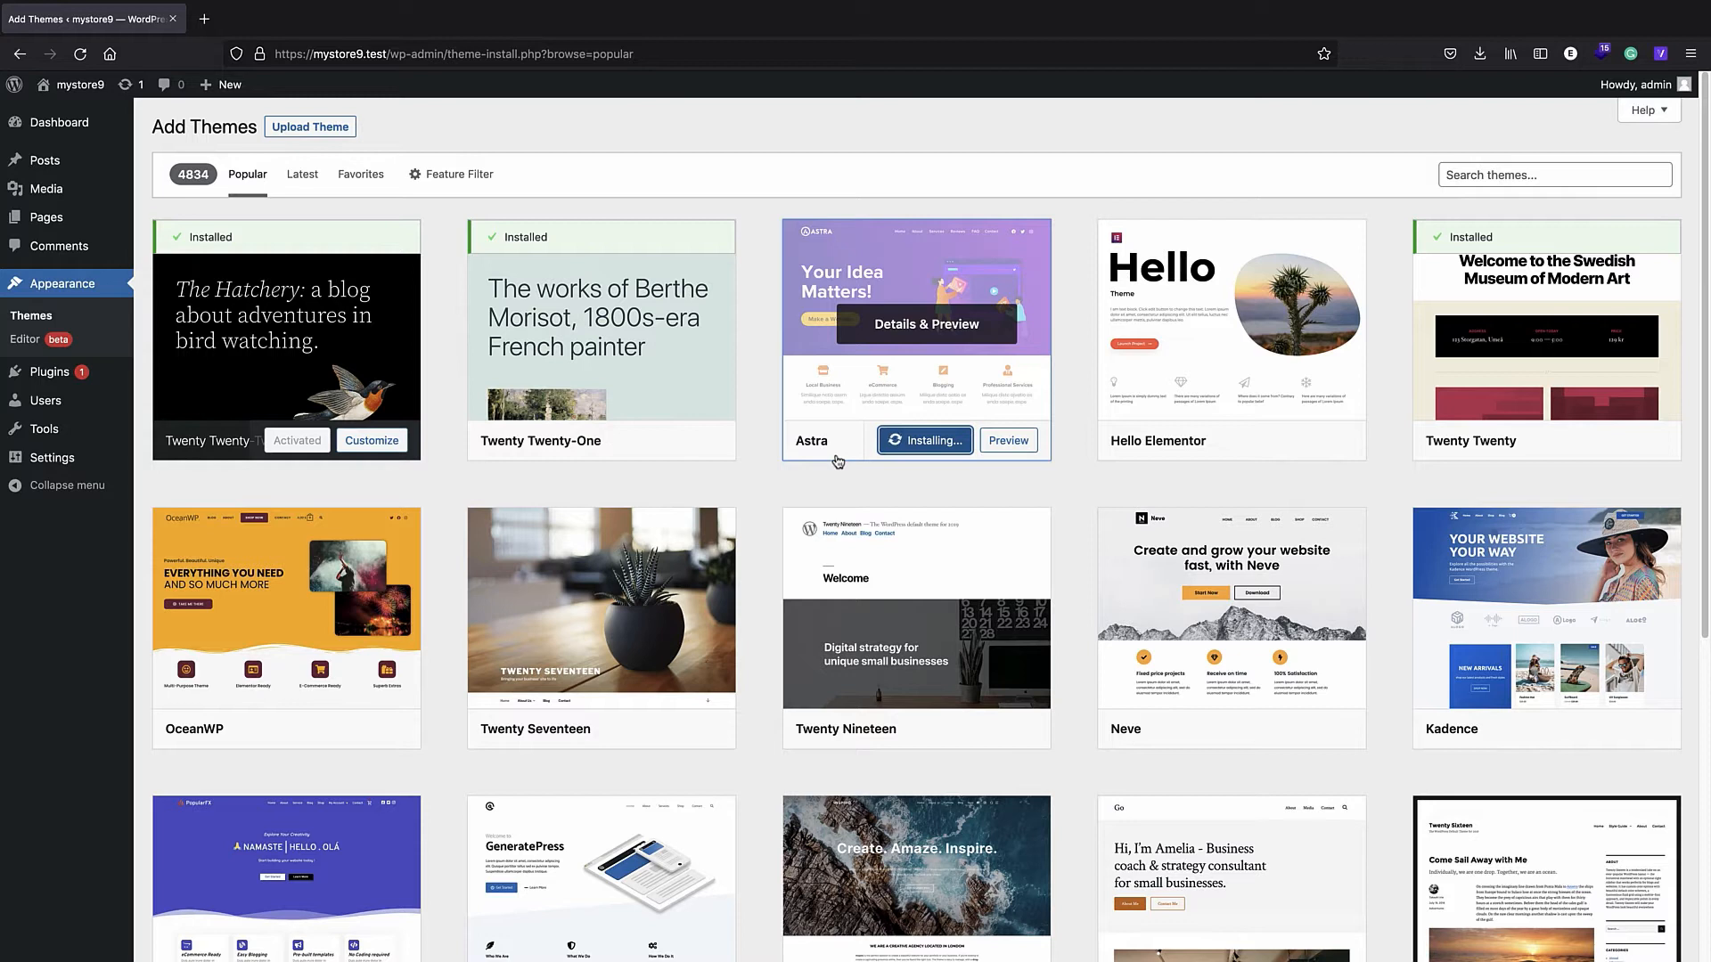
{"action": "left_click", "coordinate": [925, 440]}
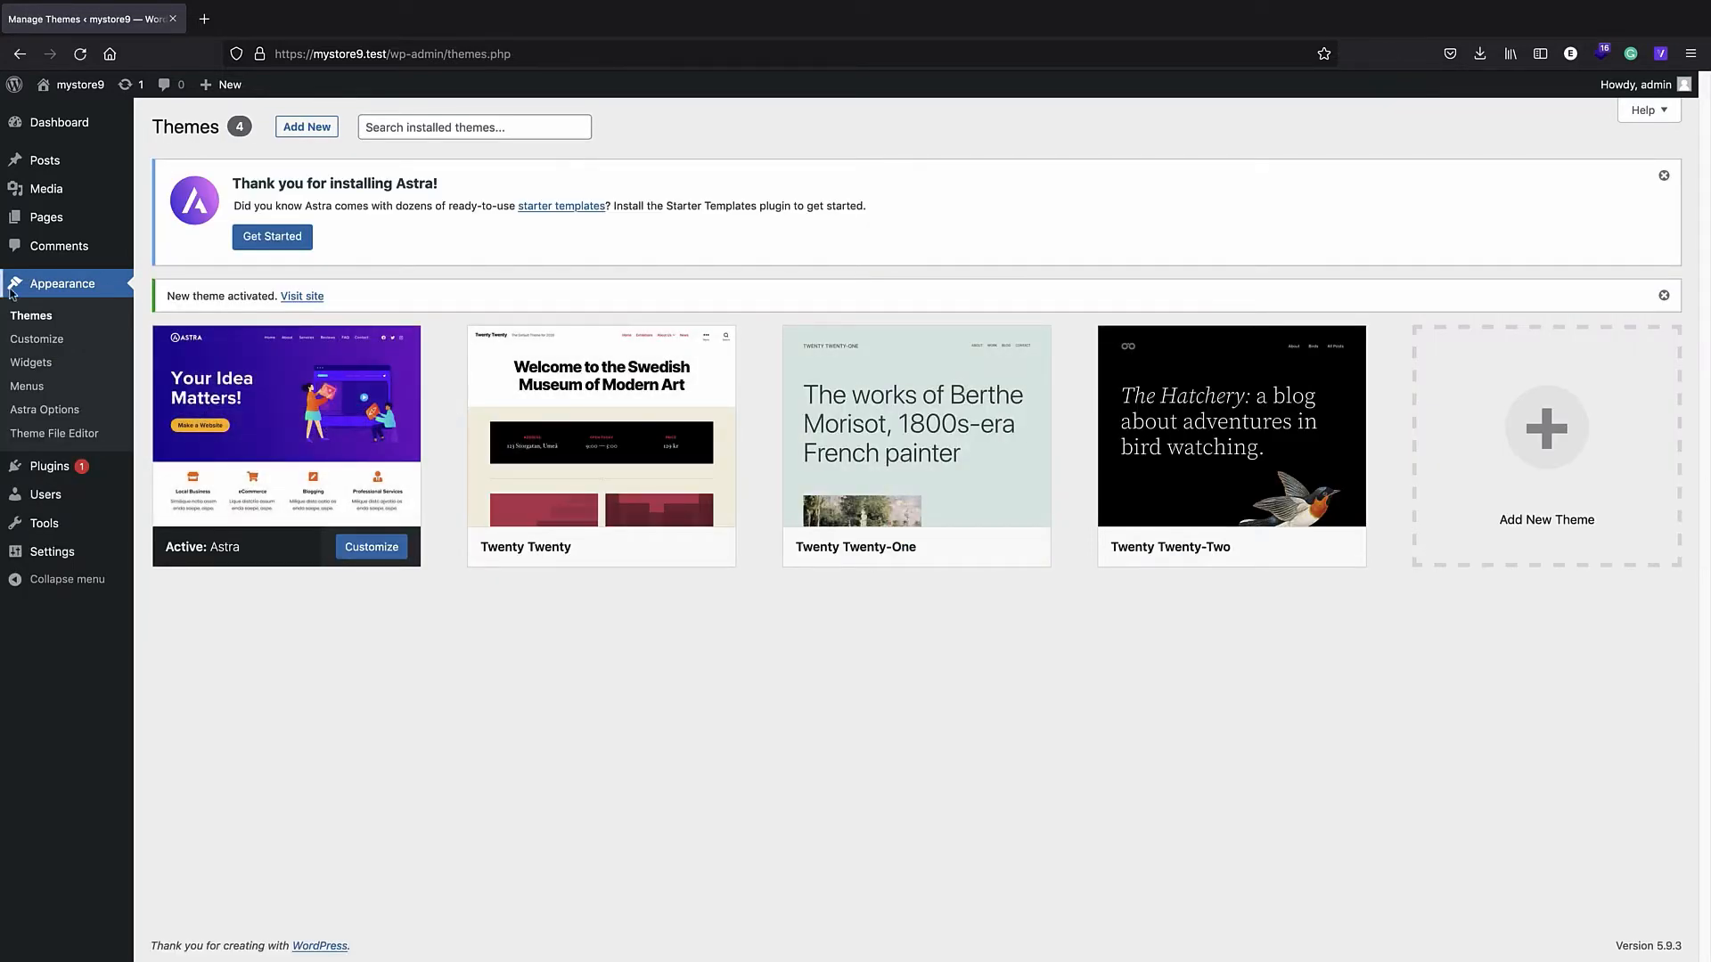
- Search the plugin directory for woocommerce, then install and activate the WooCommerce plugin
{"action": "mouse_move", "coordinate": [49, 465]}
{"action": "left_click", "coordinate": [220, 495]}
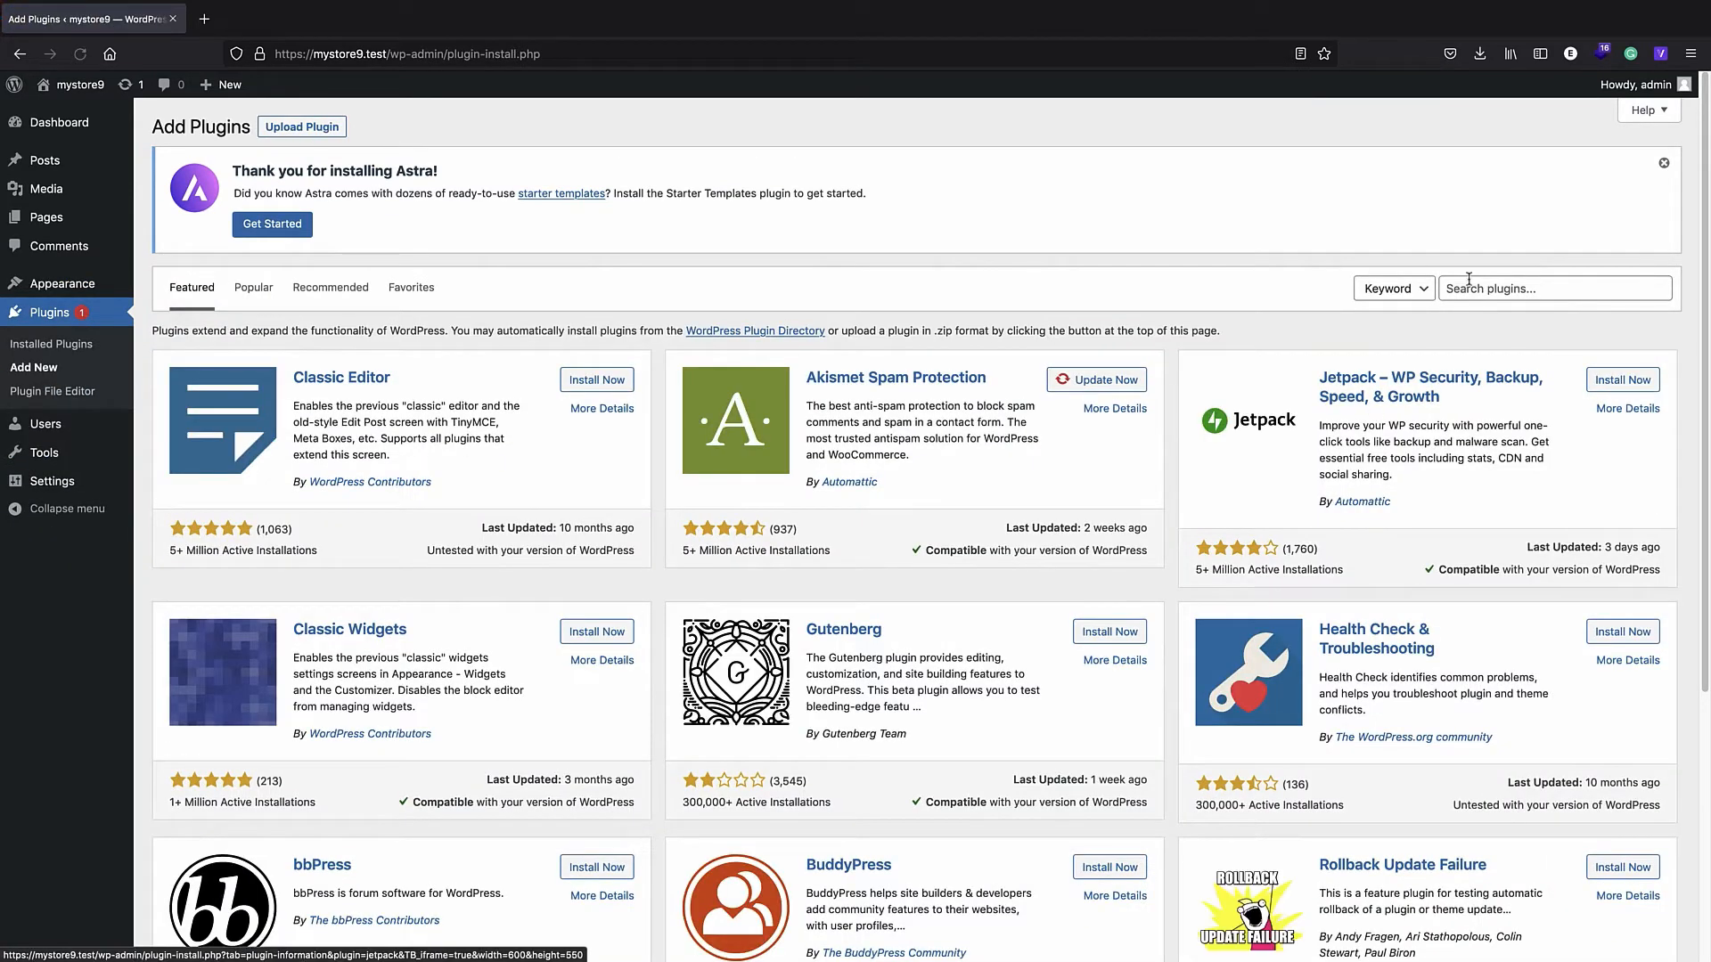
{"action": "left_click", "coordinate": [1509, 281]}
{"action": "type", "text": "woocommerce"}
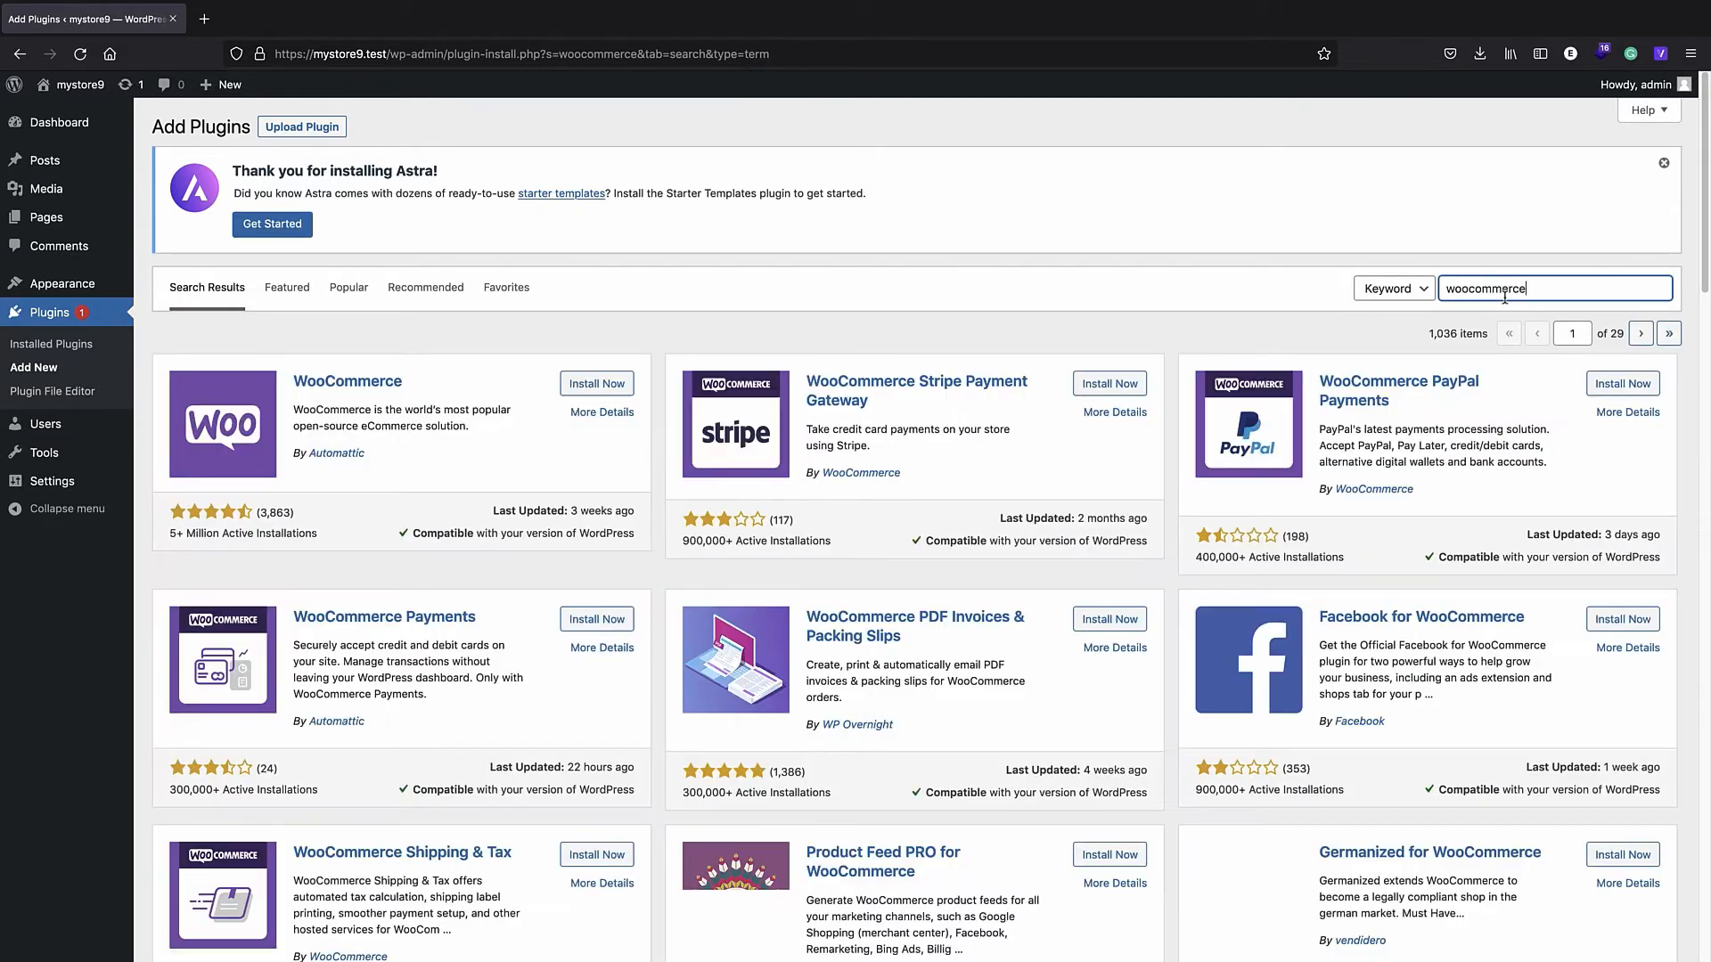
{"action": "left_click", "coordinate": [593, 383]}
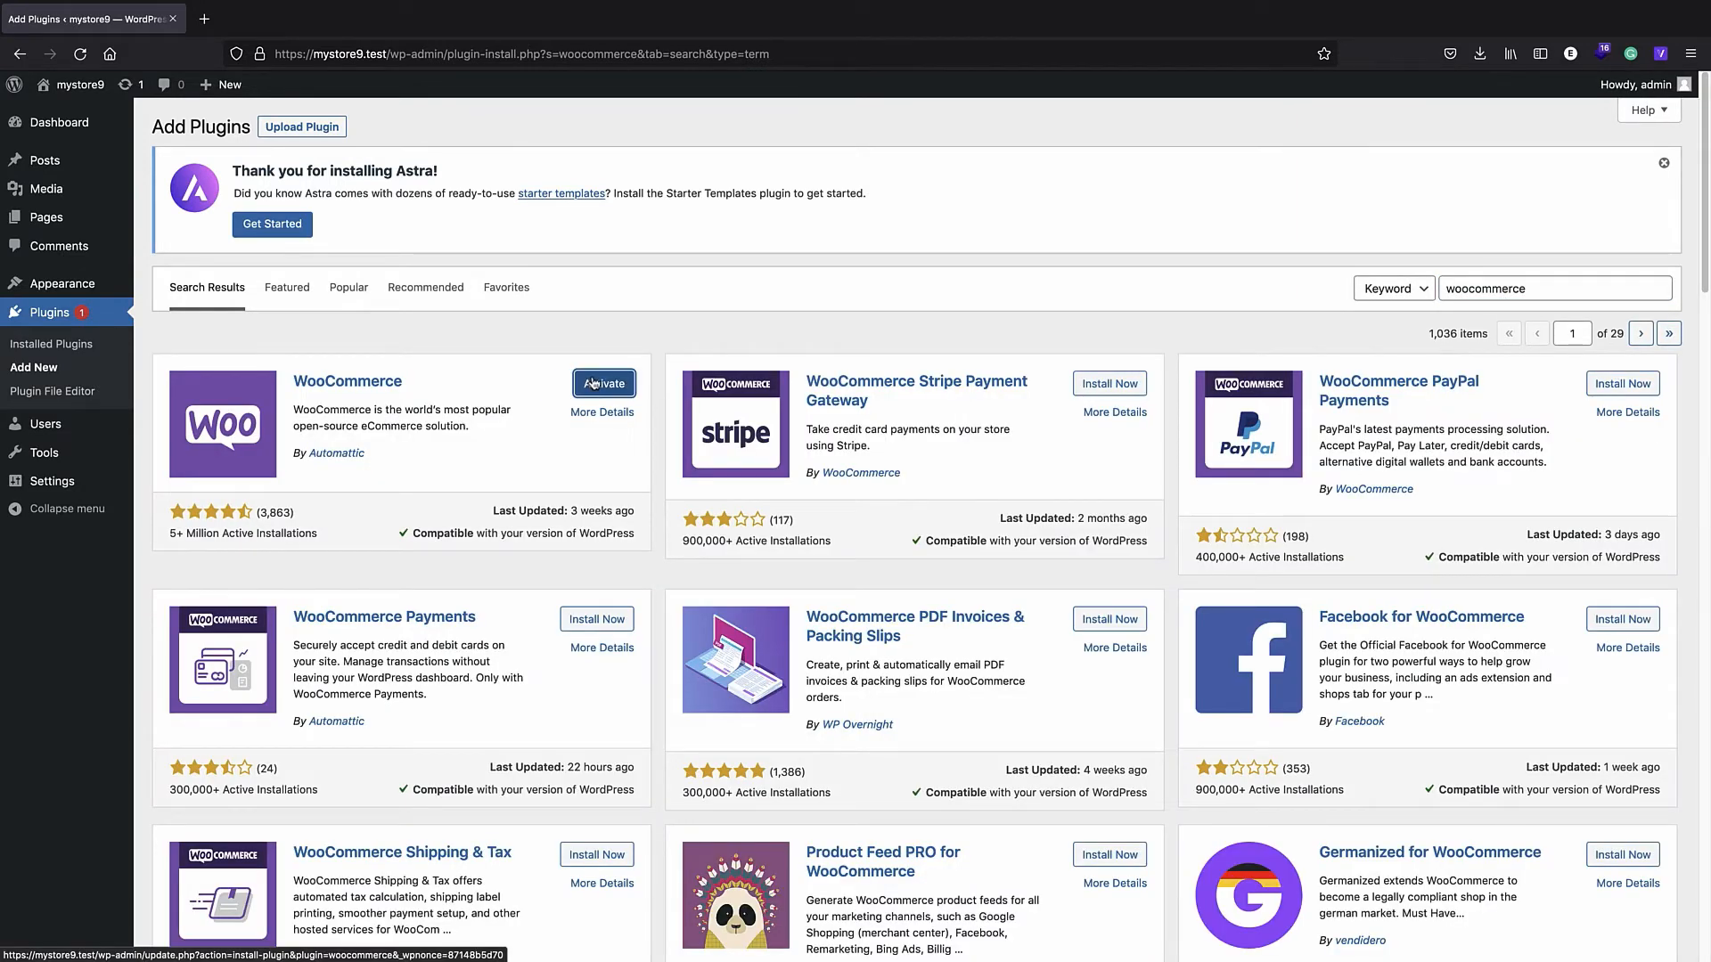
{"action": "left_click", "coordinate": [594, 383]}
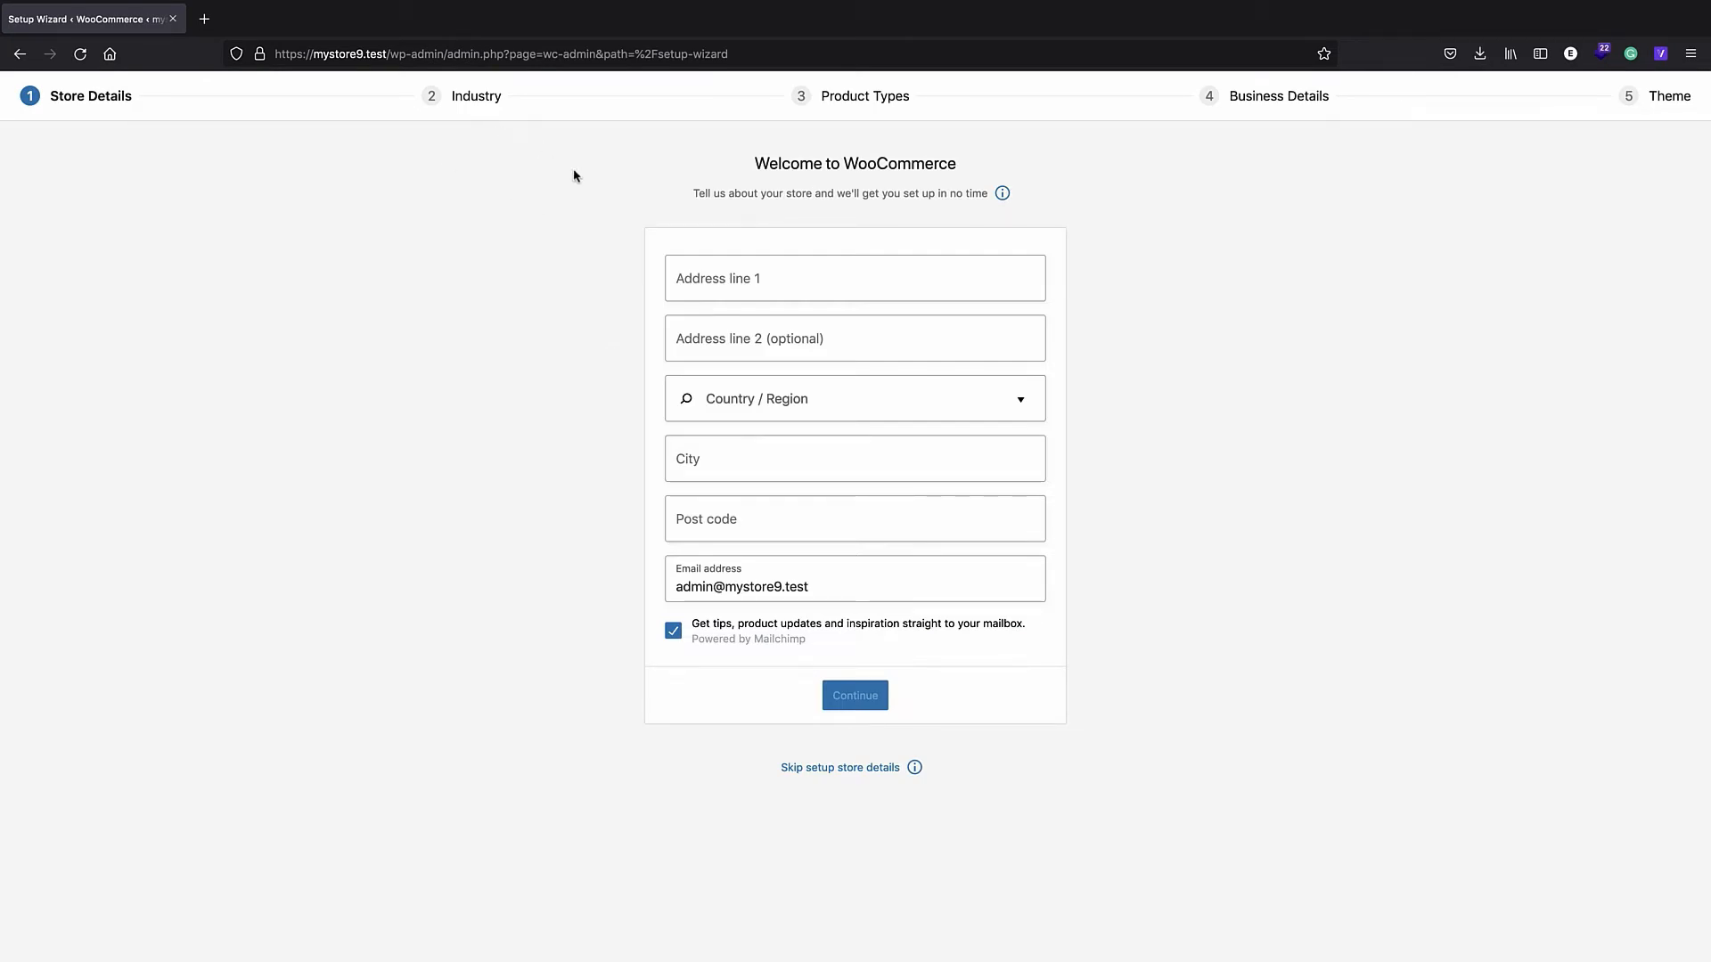
- Skip the WooCommerce store details setup, decline usage tracking and dismiss the welcome tour
{"action": "left_click", "coordinate": [832, 768]}
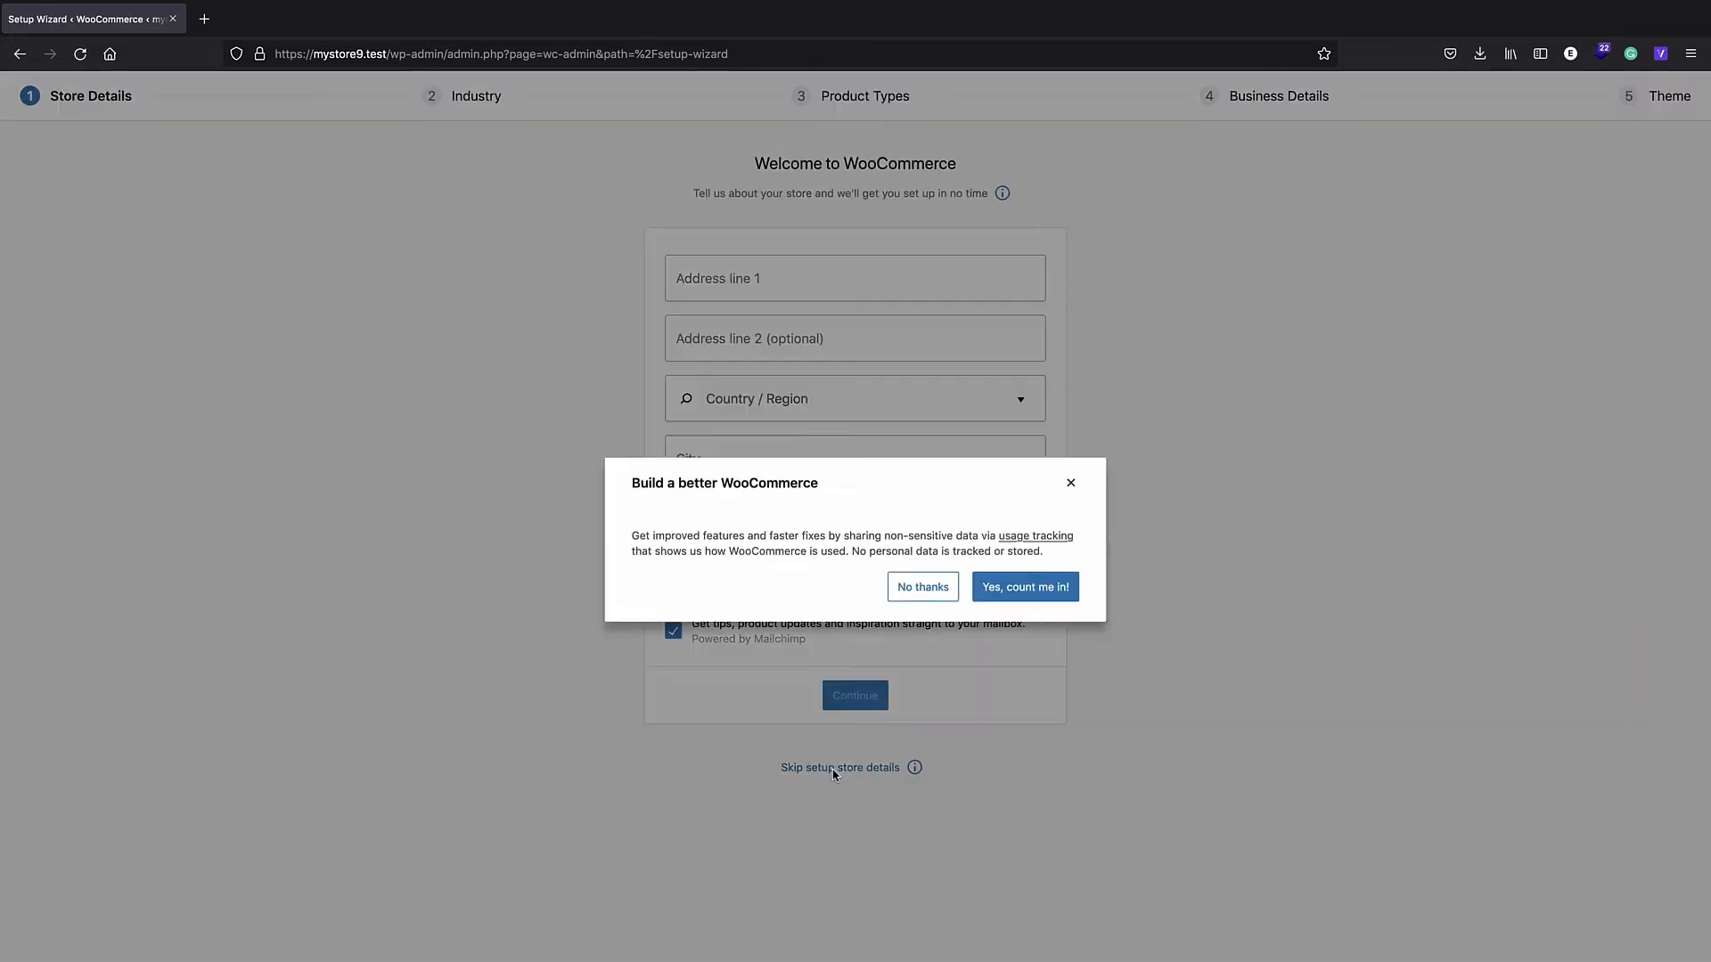
{"action": "left_click", "coordinate": [924, 567]}
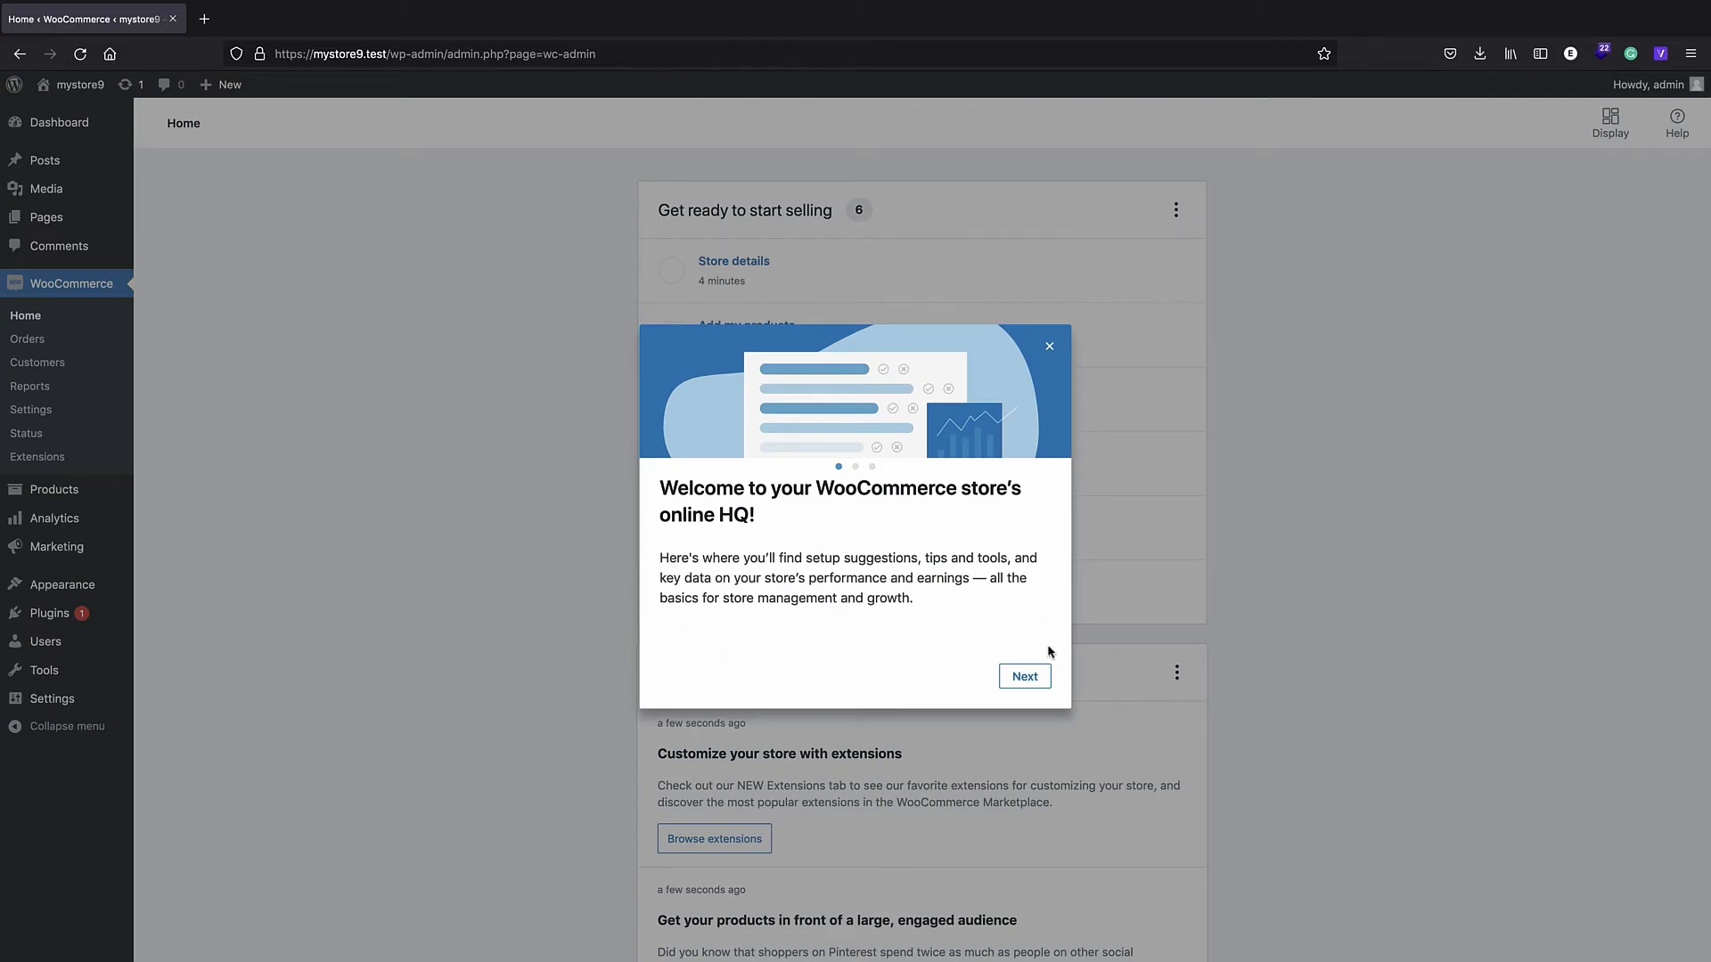
{"action": "left_click", "coordinate": [1052, 352]}
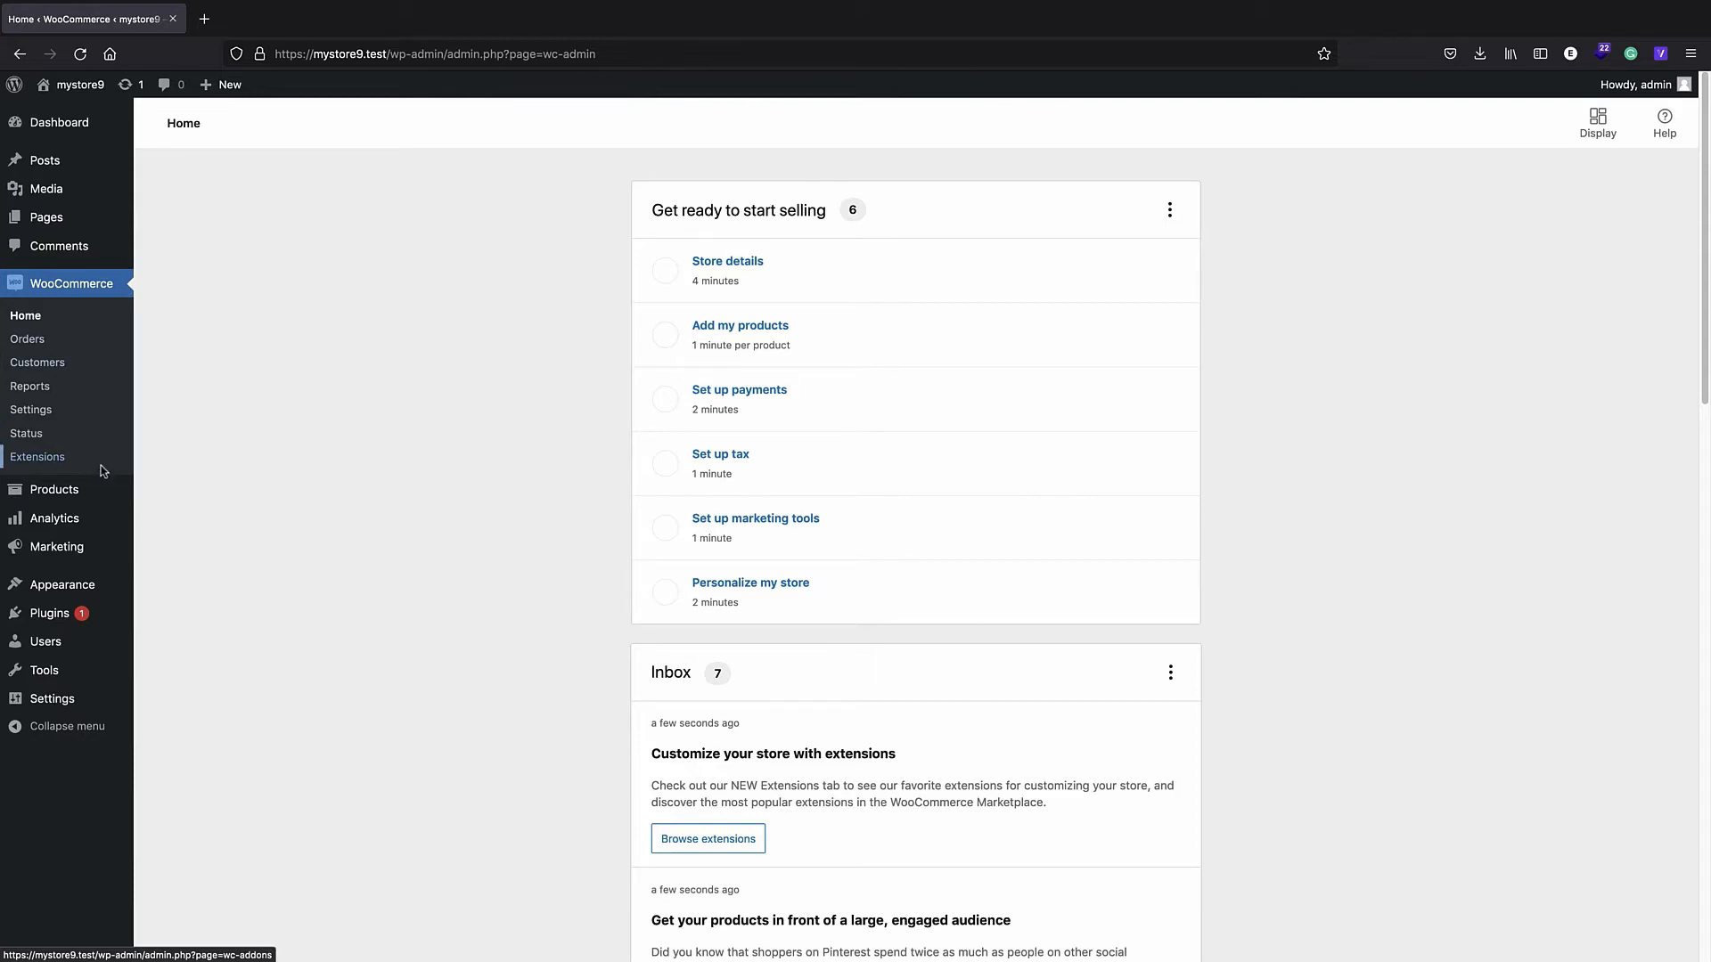
- Search the plugin directory for elementor and install the Elementor Website Builder plugin
{"action": "mouse_move", "coordinate": [90, 613]}
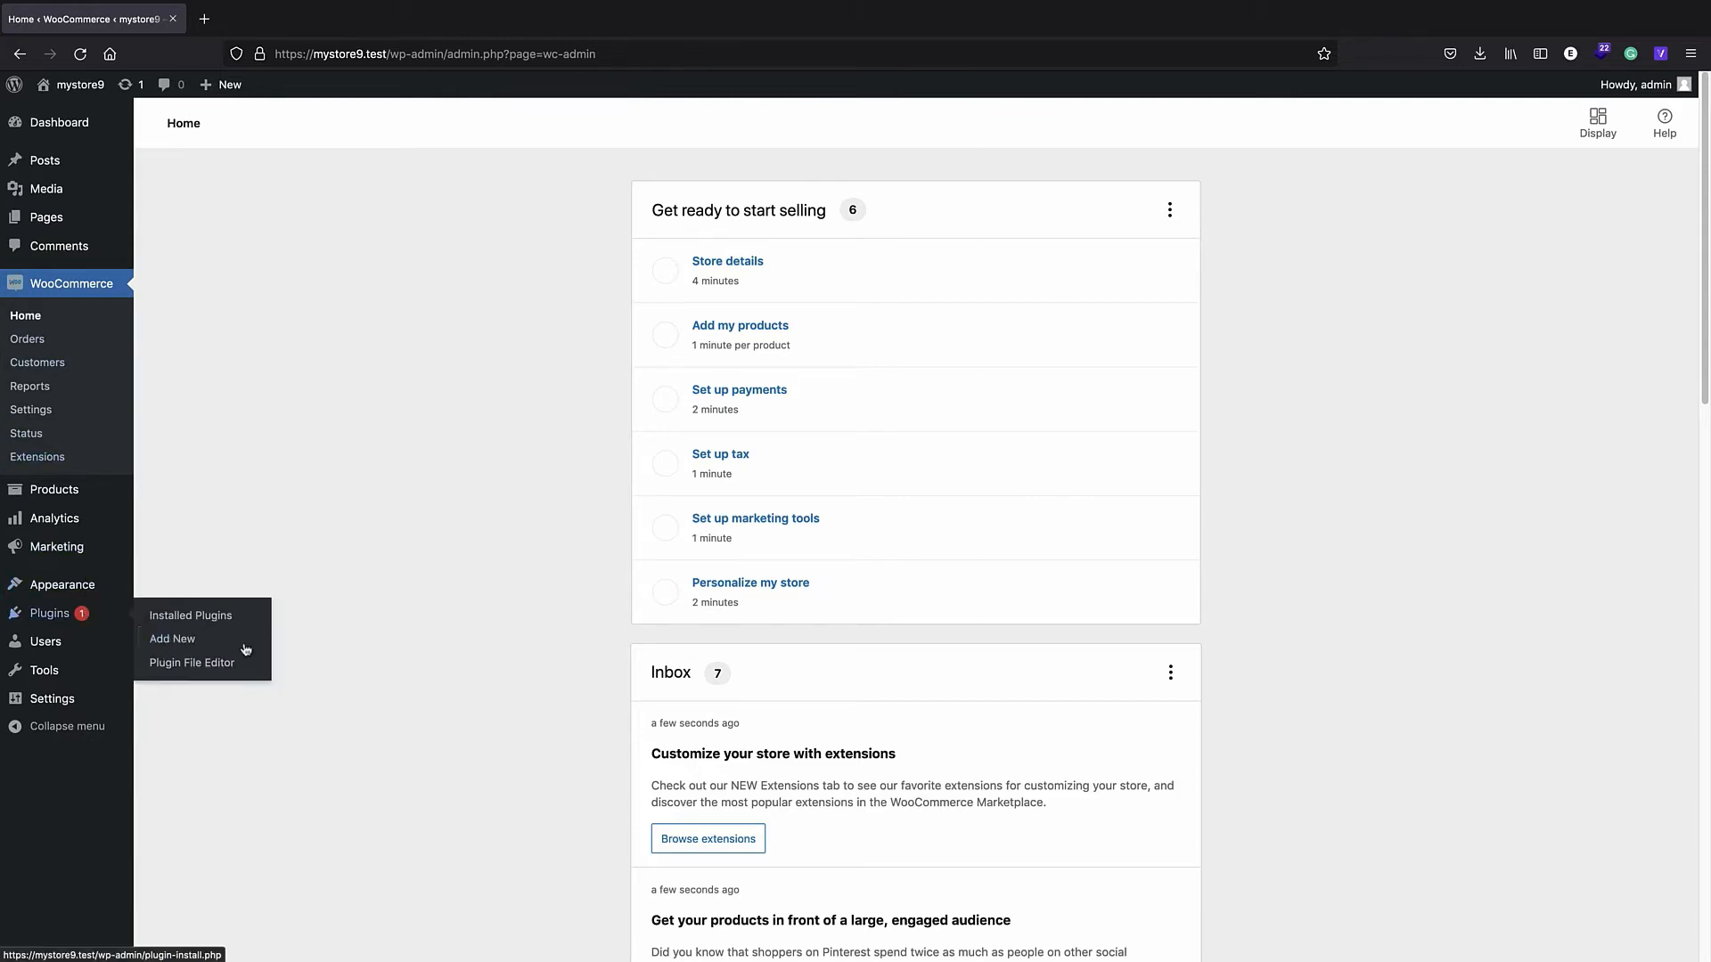
{"action": "left_click", "coordinate": [219, 643]}
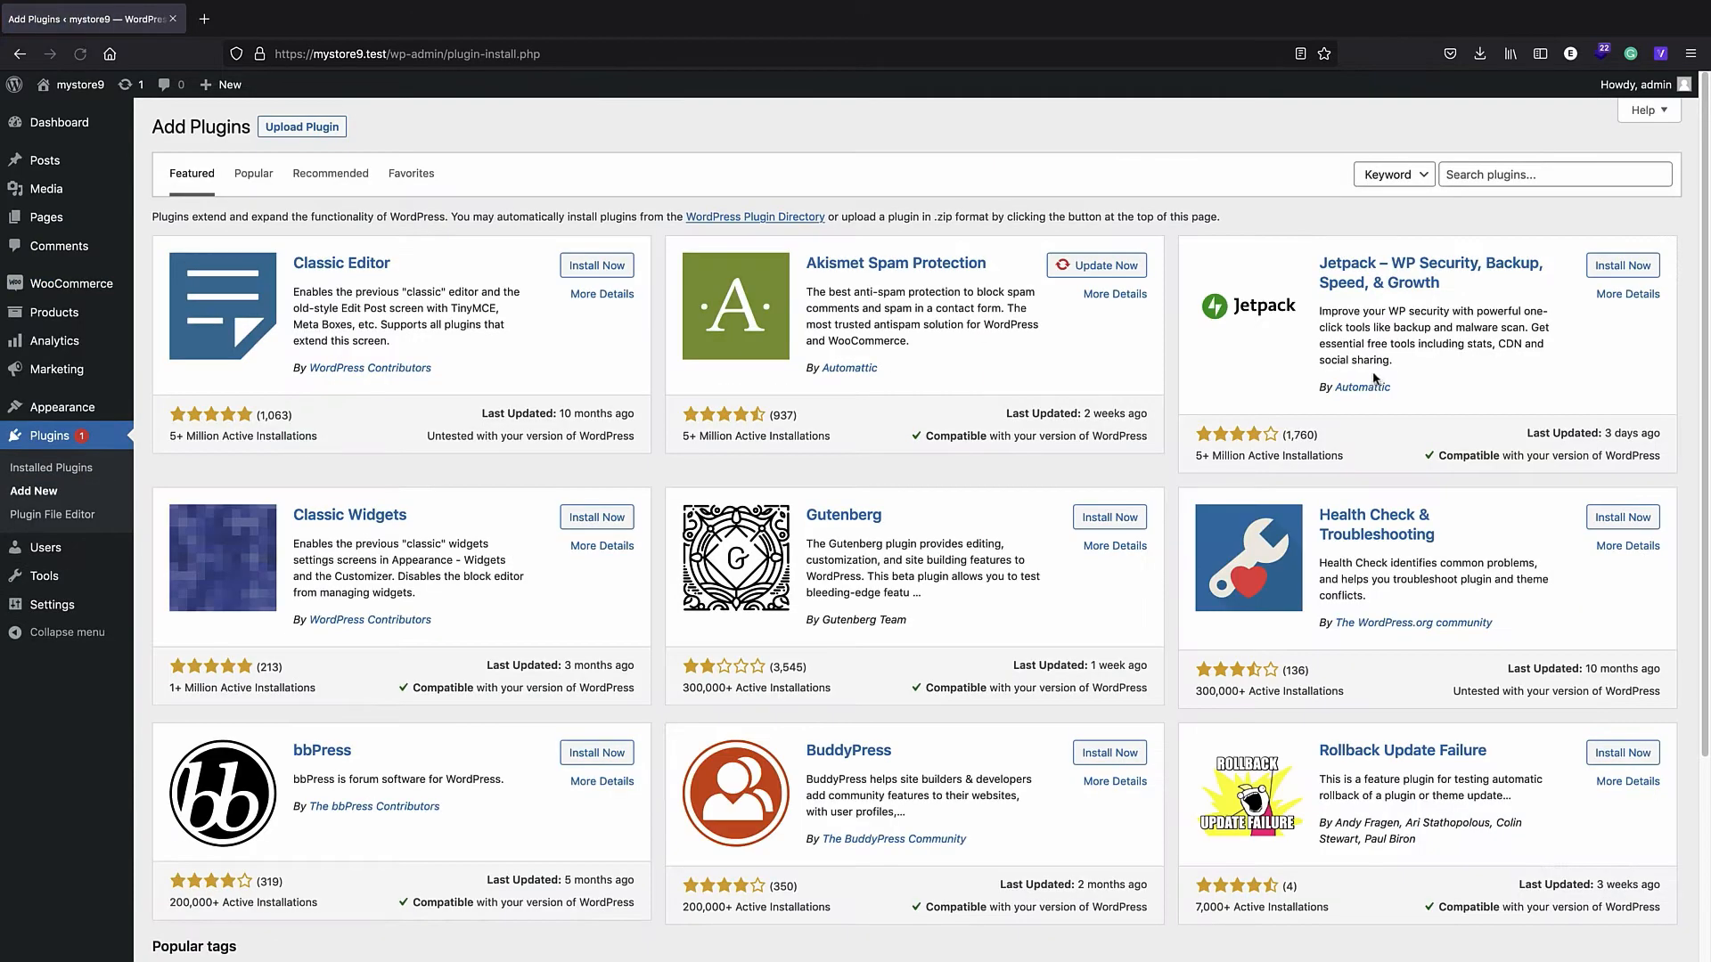
{"action": "left_click", "coordinate": [1443, 180]}
{"action": "type", "text": "ele"}
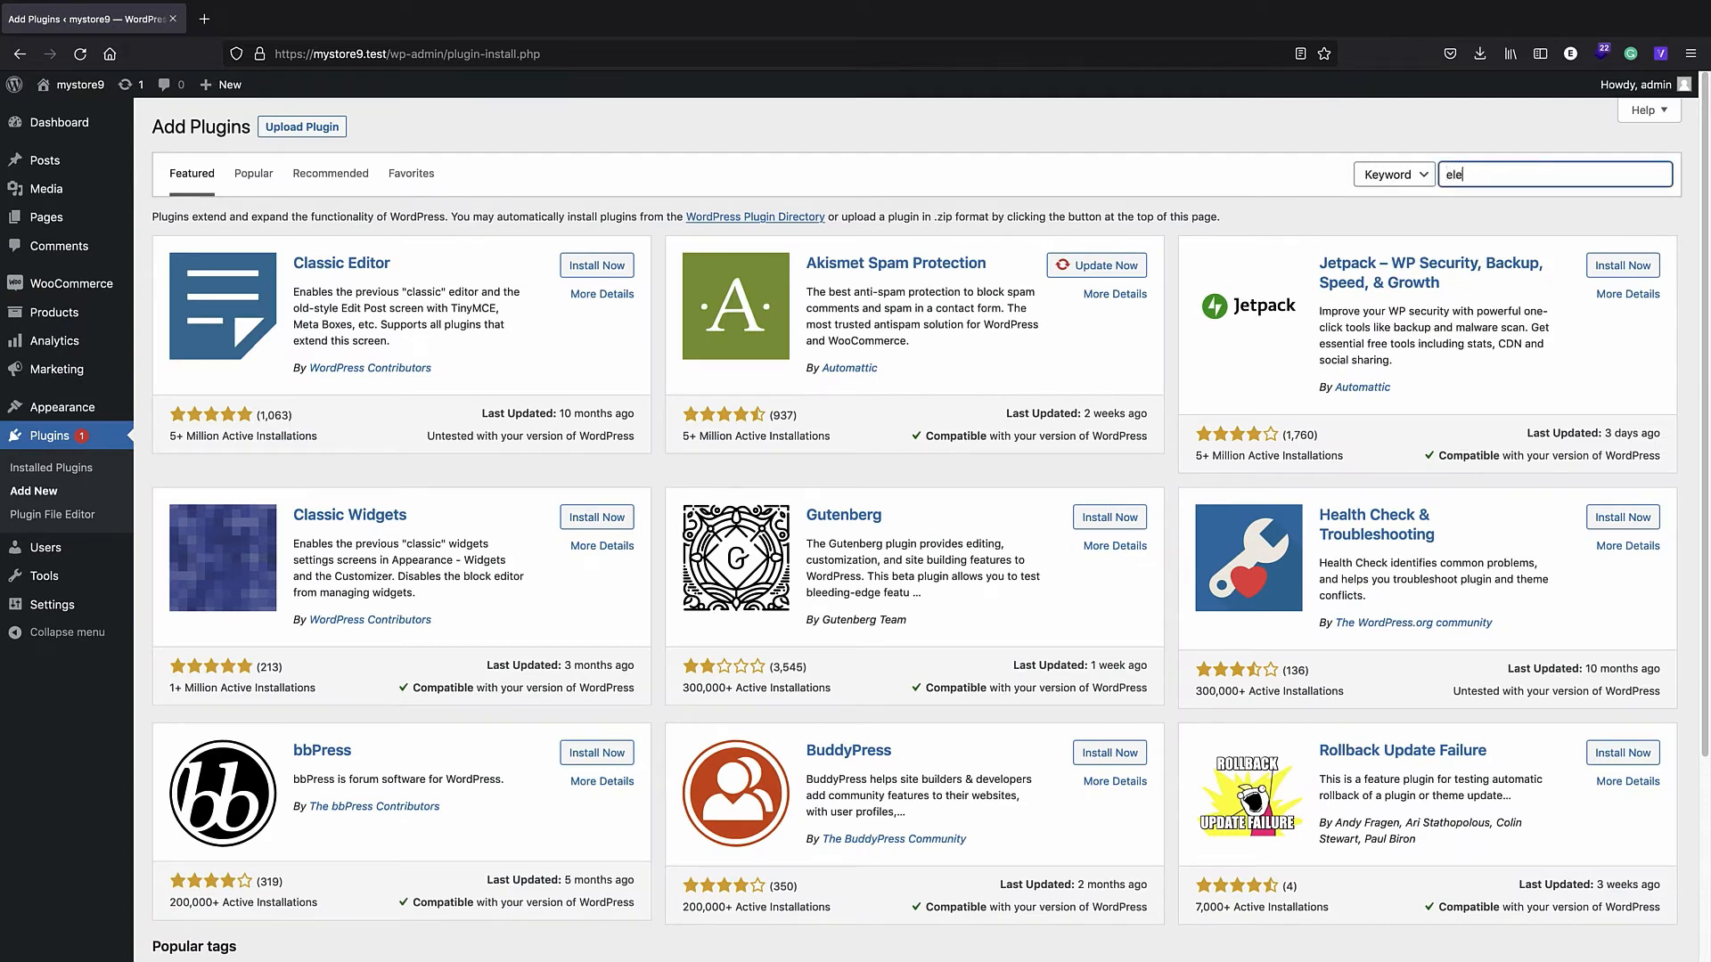
{"action": "type", "text": "ment"}
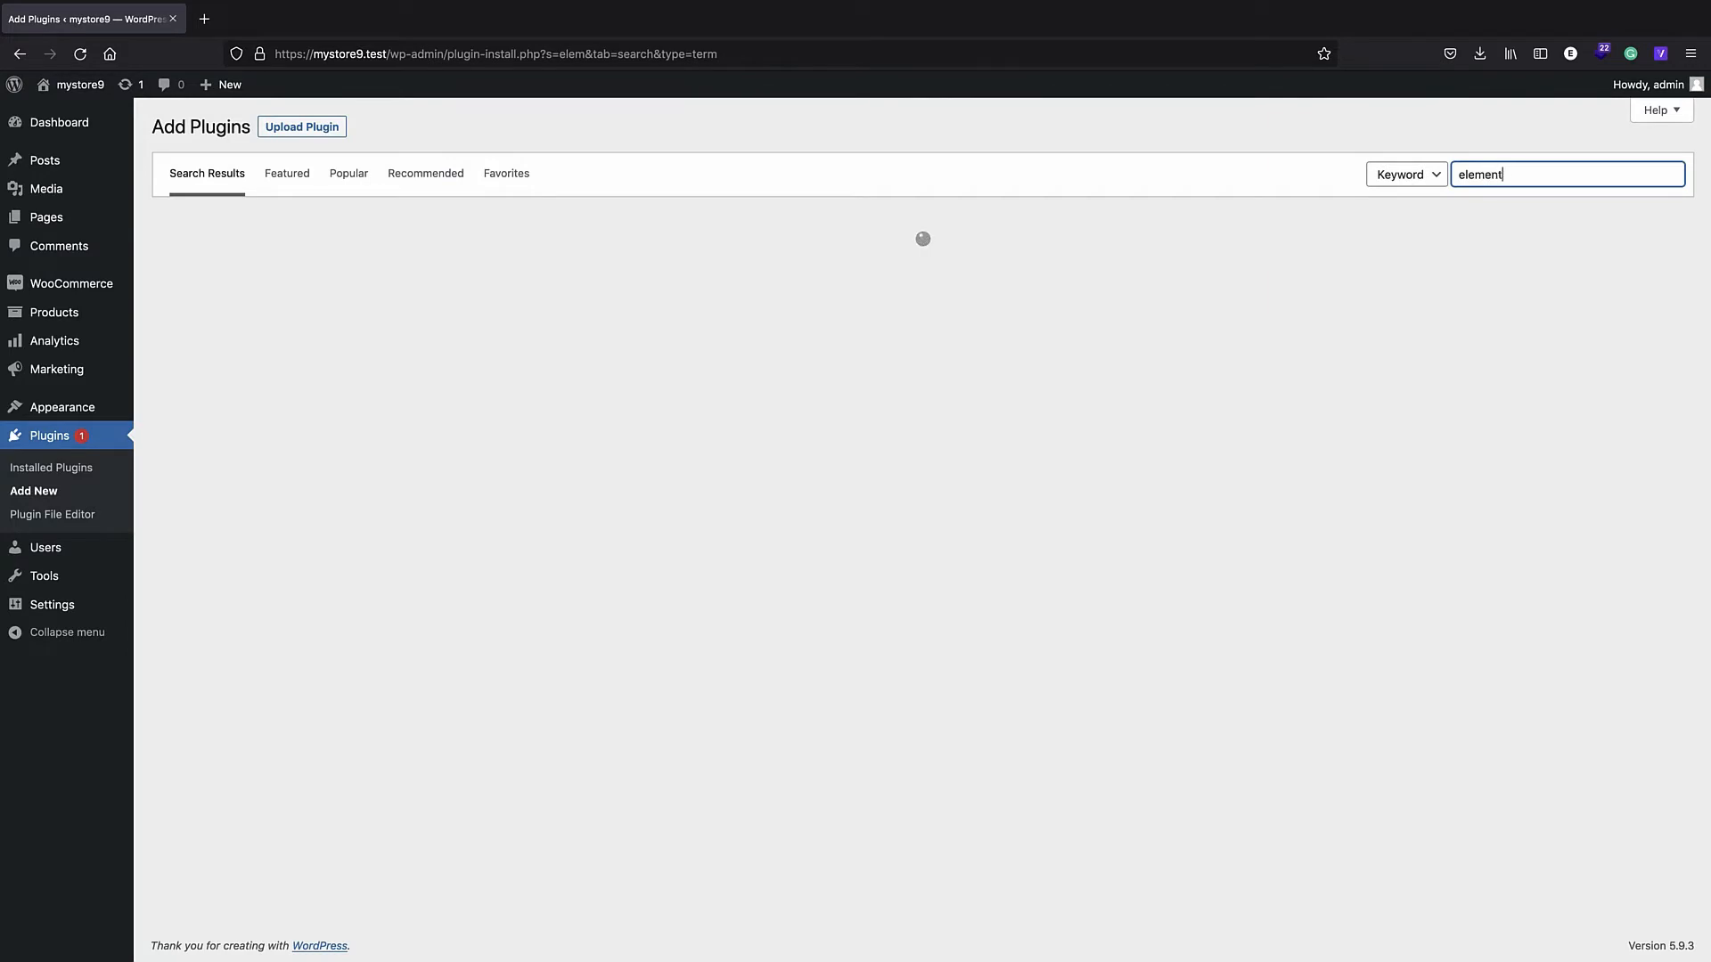
{"action": "type", "text": "or"}
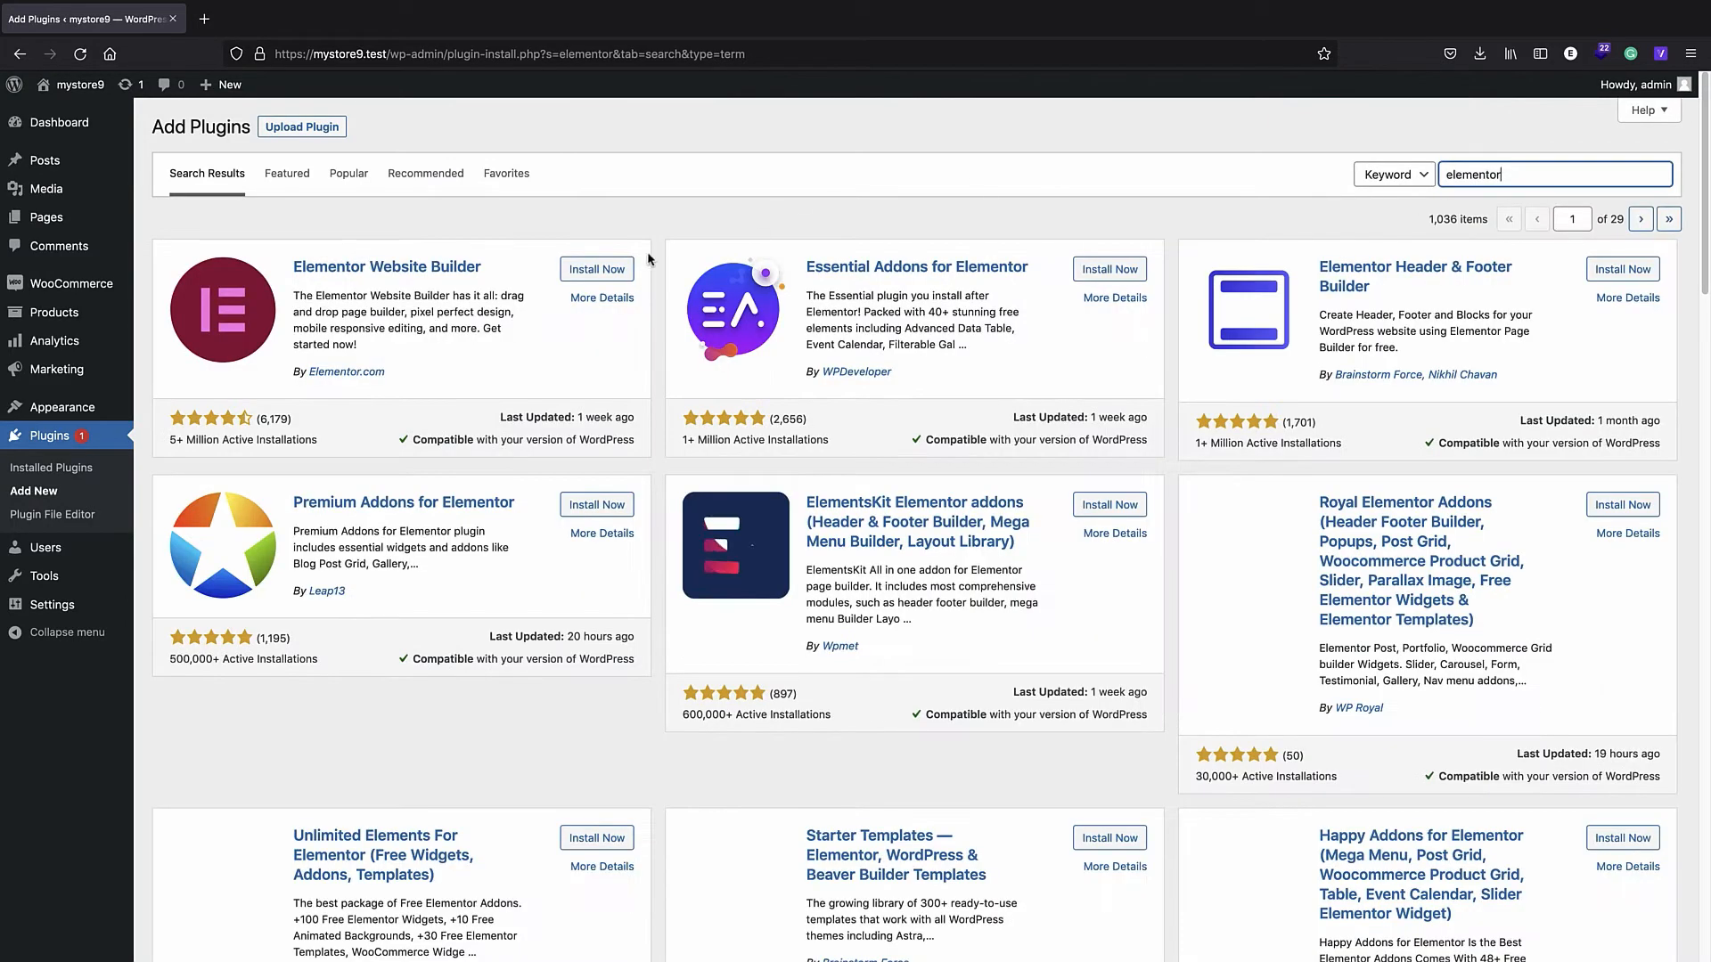
{"action": "left_click", "coordinate": [624, 267]}
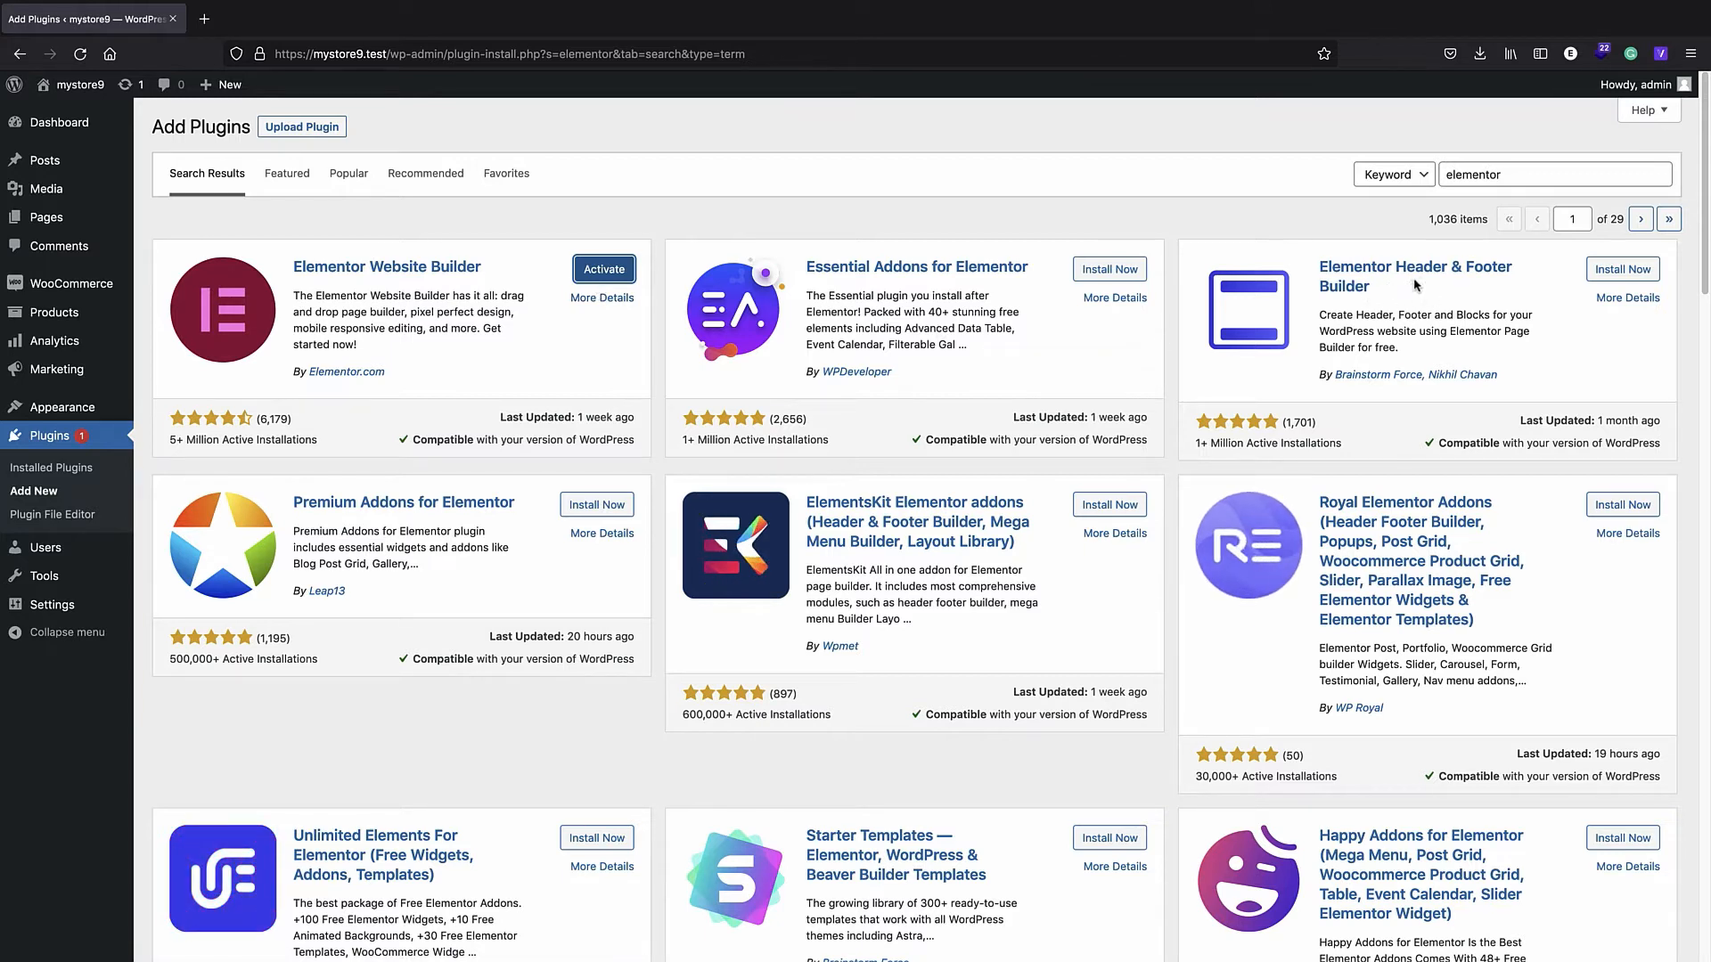
- Install the Elementor Header & Footer Builder, Royal Elementor Addons and Essential Addons for Elementor plugins
{"action": "left_click", "coordinate": [1622, 270]}
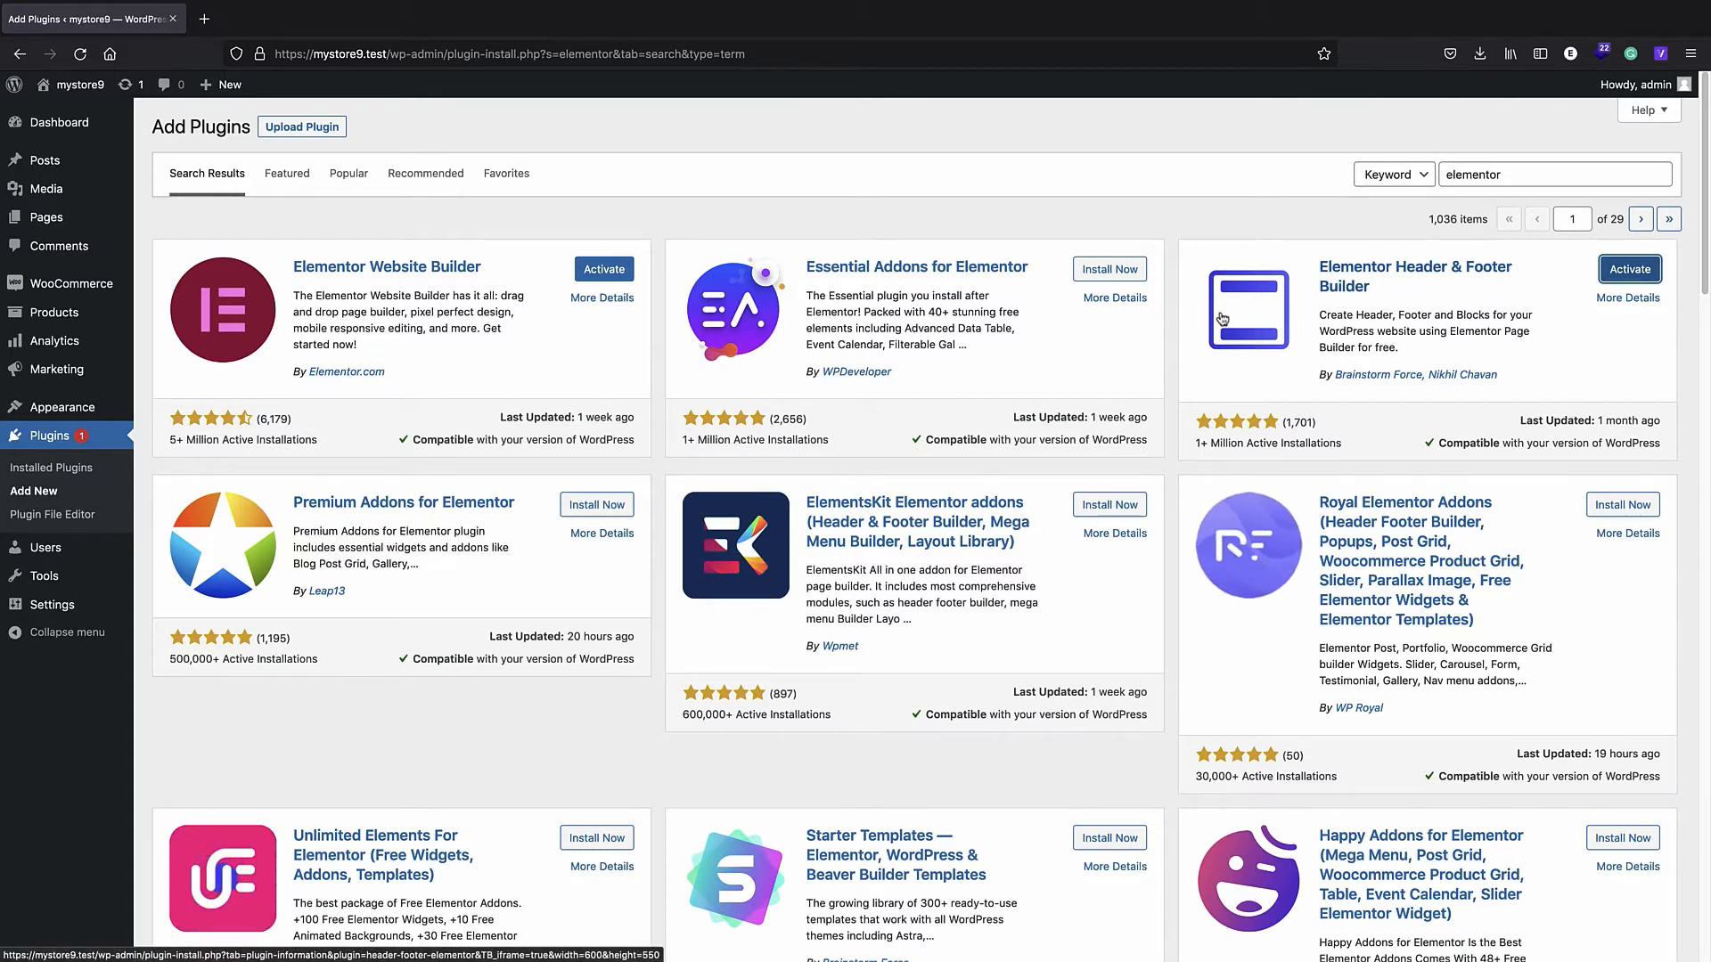
{"action": "scroll", "coordinate": [1074, 374], "scroll_direction": "down", "scroll_amount": 1}
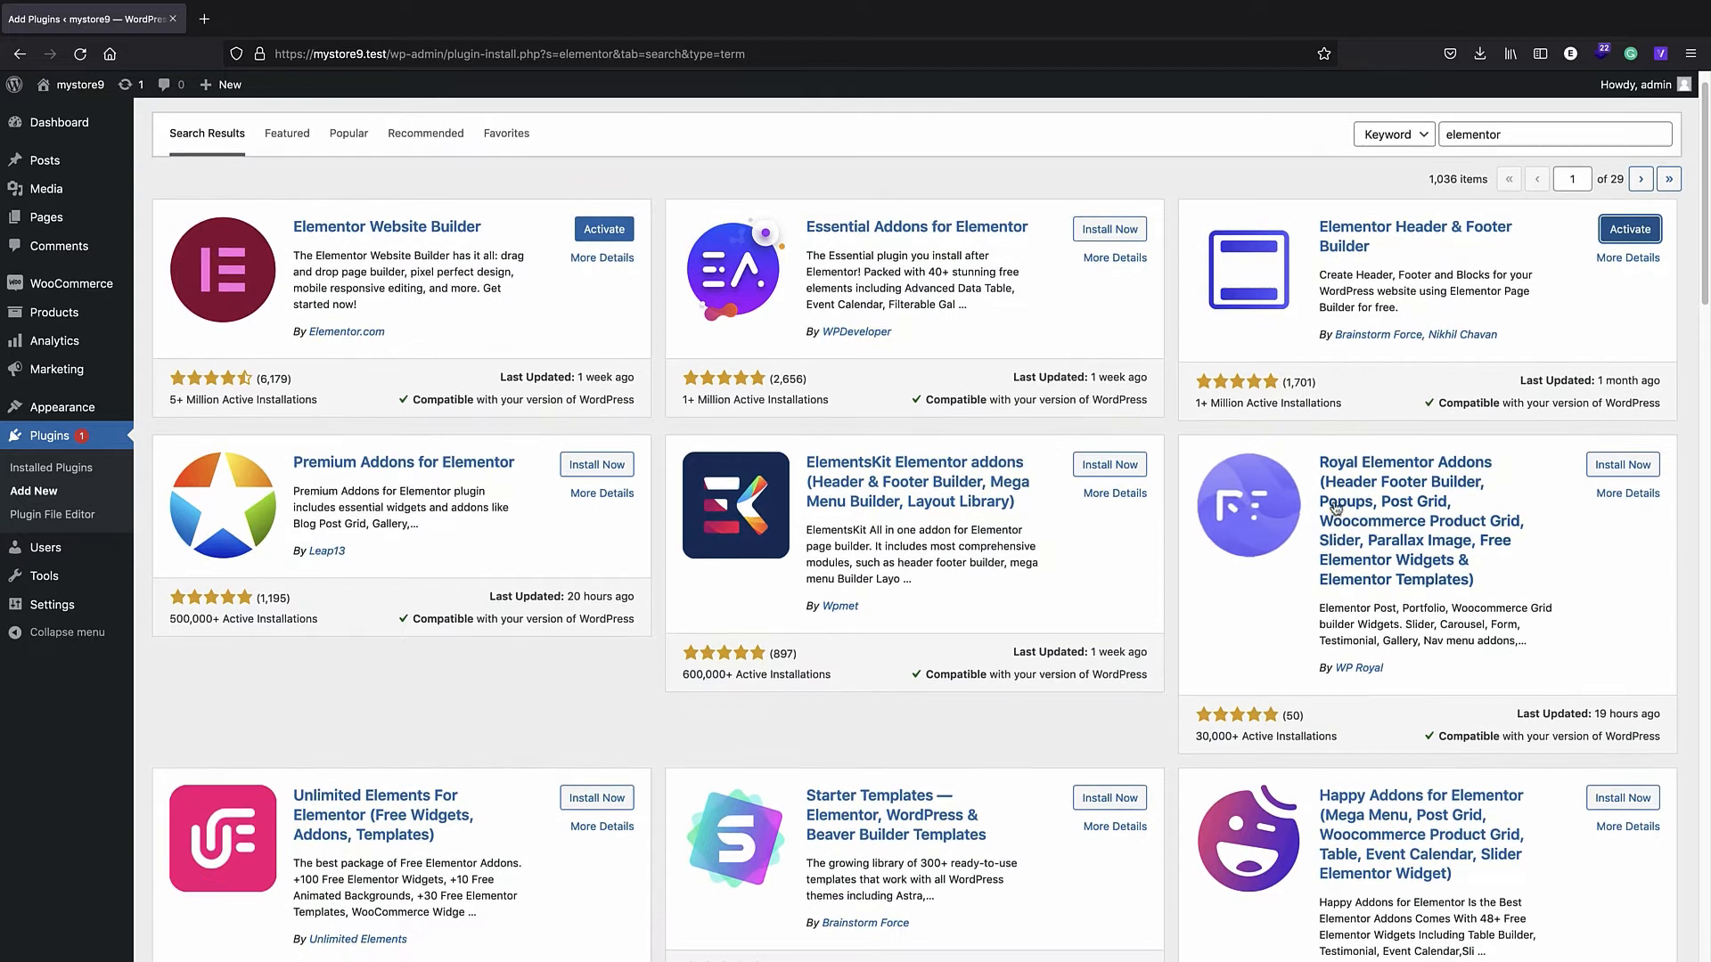
{"action": "left_click", "coordinate": [1624, 465]}
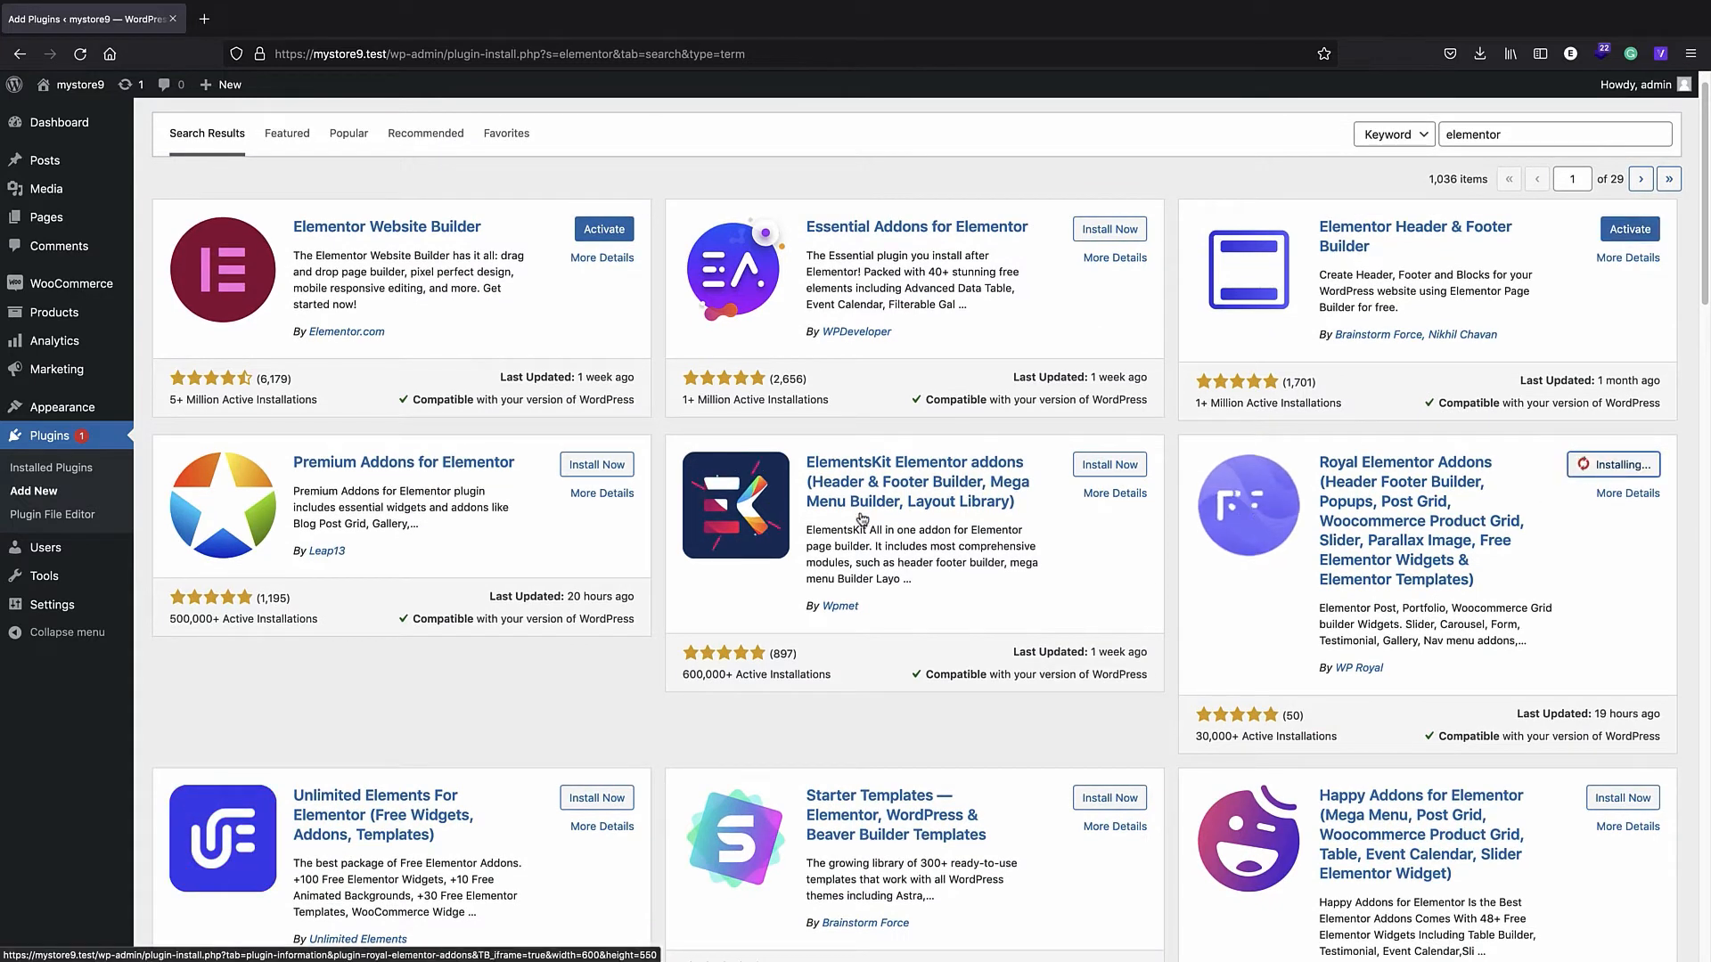
{"action": "scroll", "coordinate": [868, 506], "scroll_direction": "down", "scroll_amount": 1}
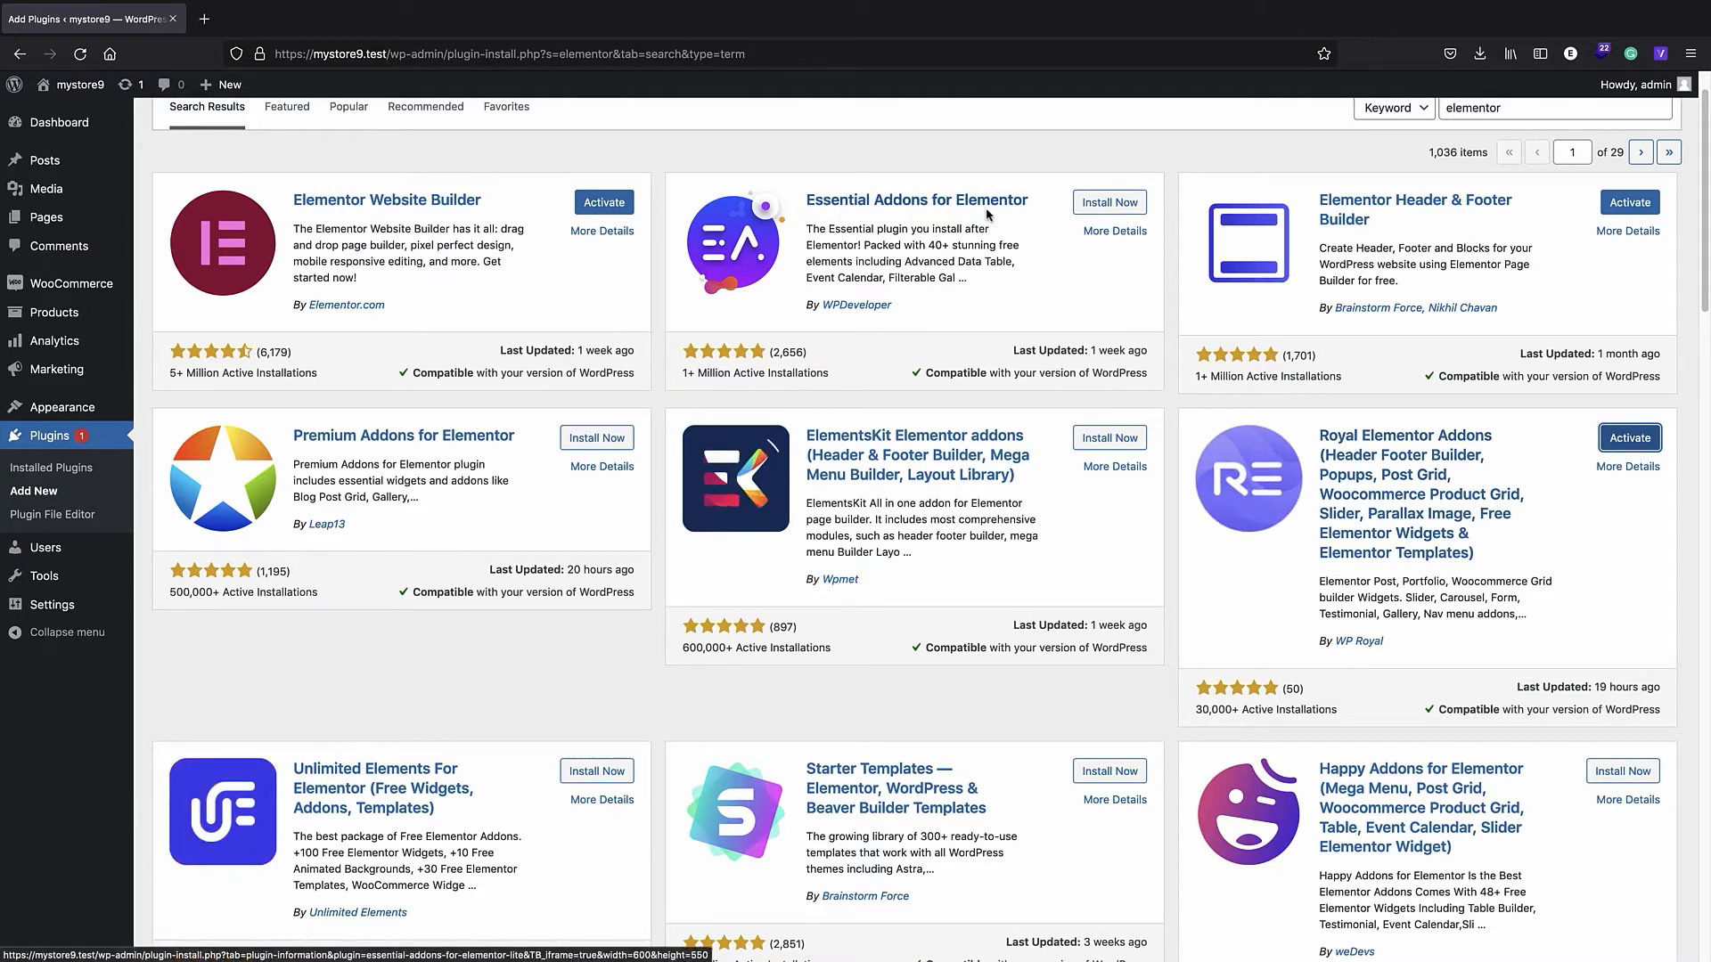
{"action": "left_click", "coordinate": [1127, 204]}
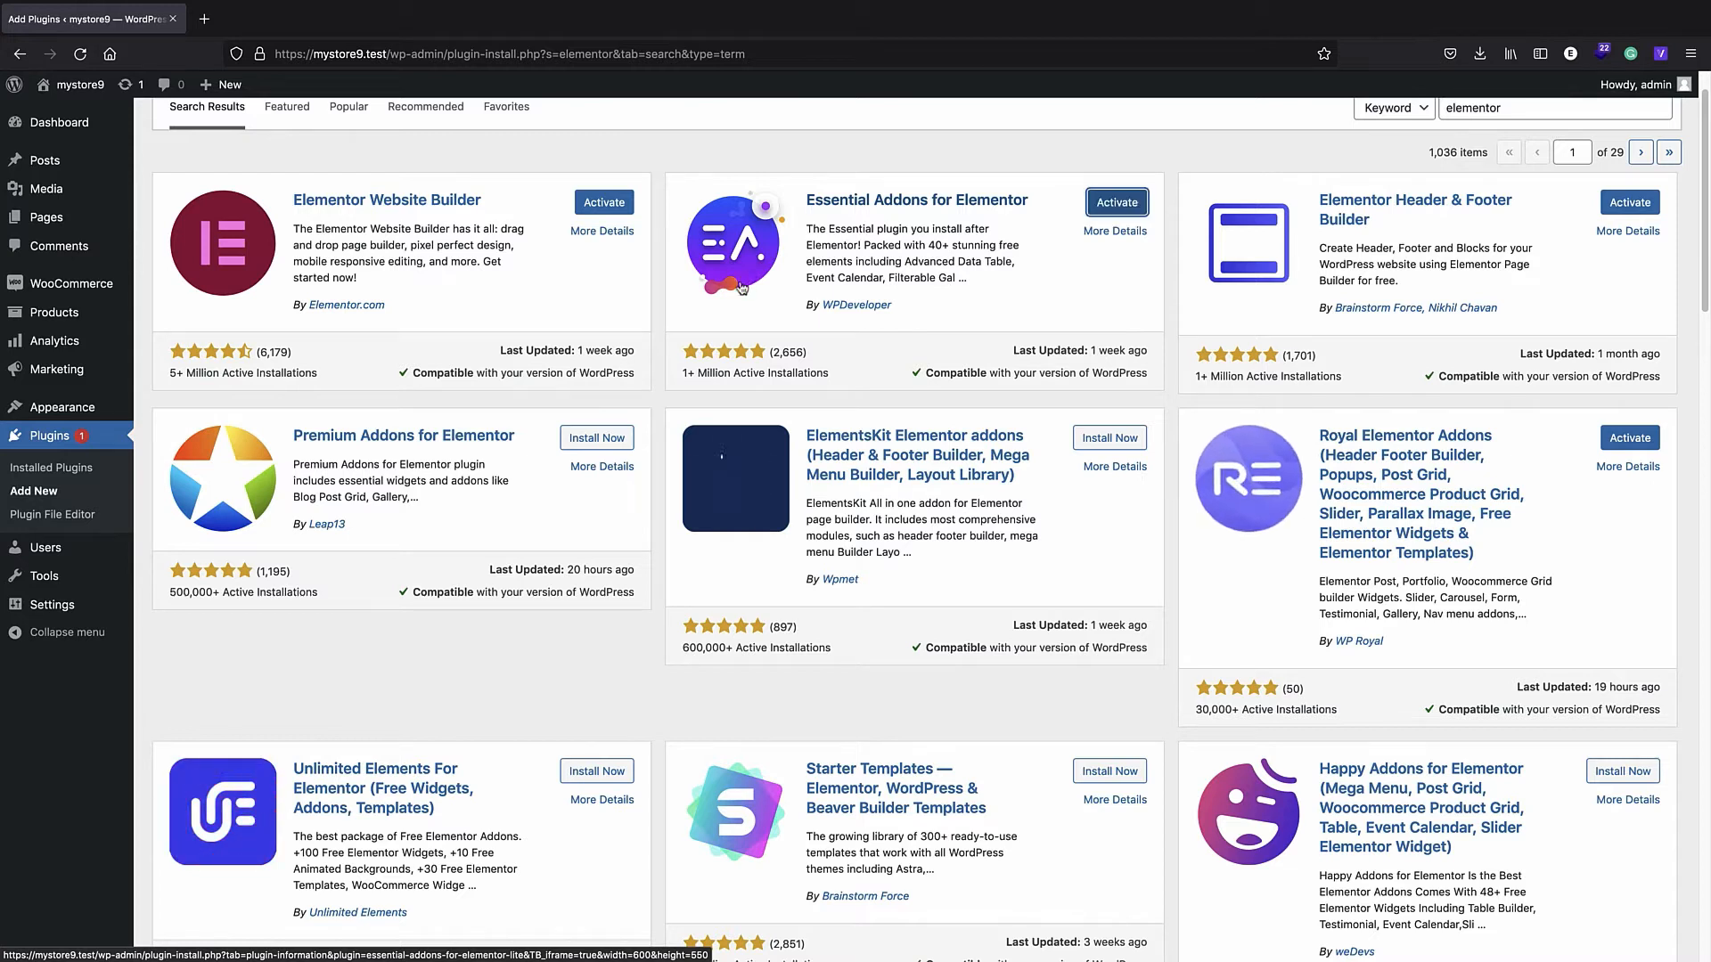
- Activate the Elementor plugin from the list of installed plugins
{"action": "left_click", "coordinate": [73, 478]}
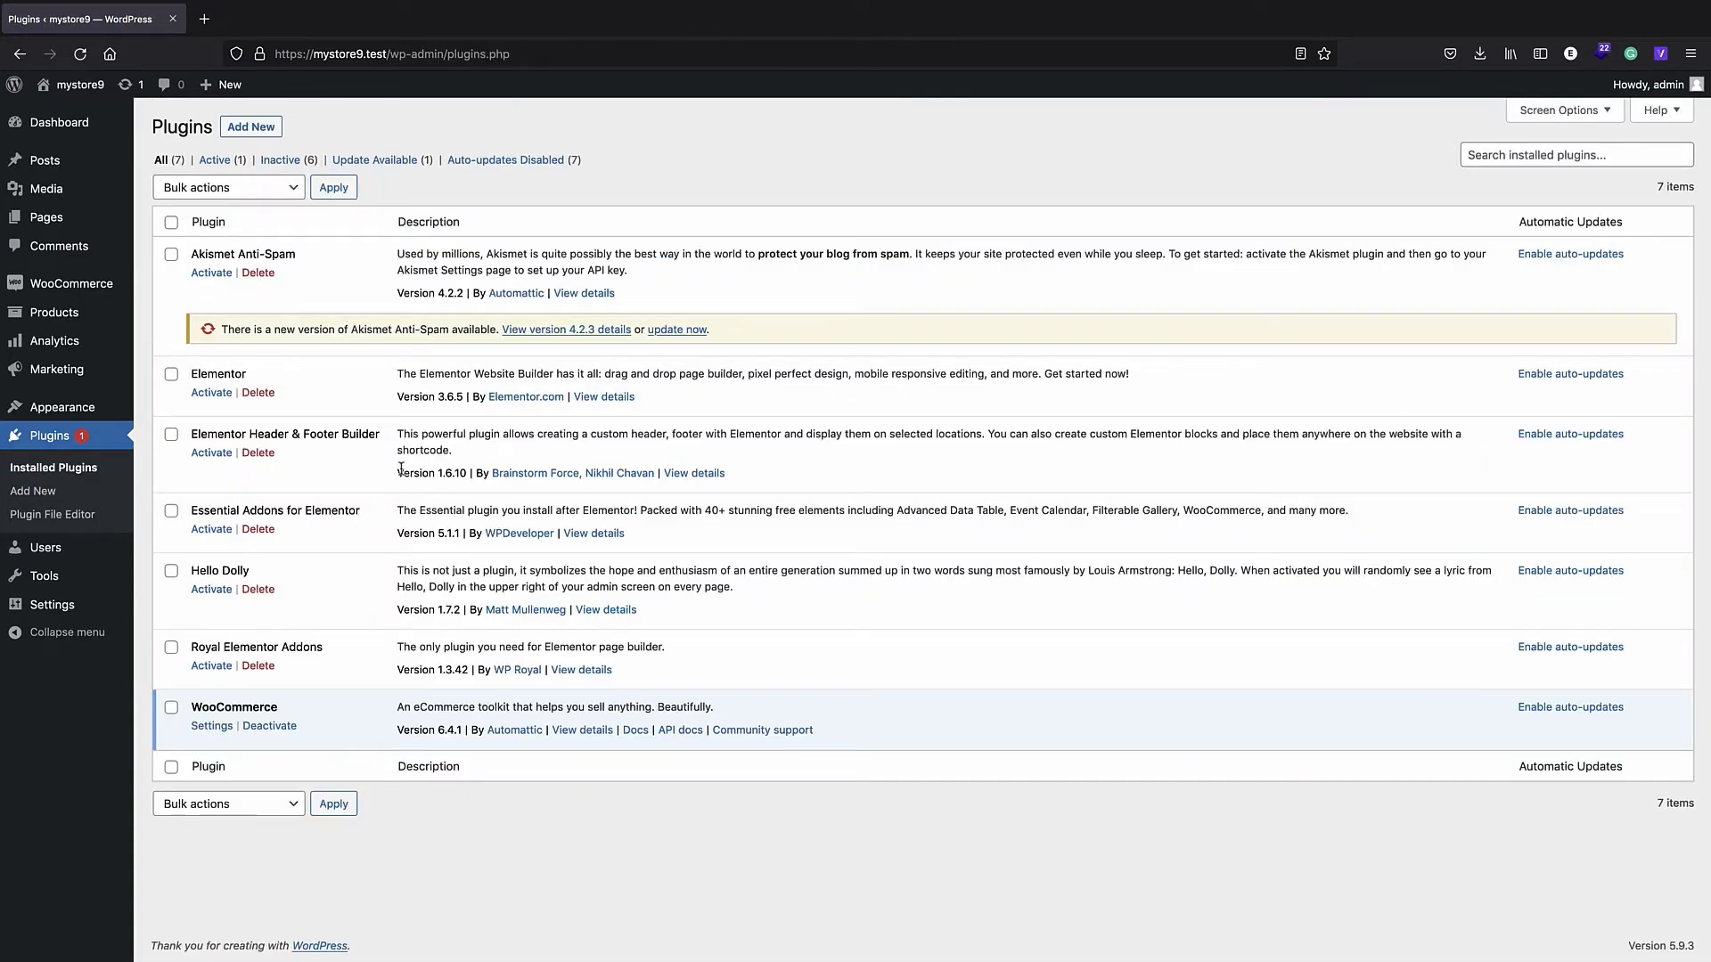
{"action": "left_click", "coordinate": [212, 393]}
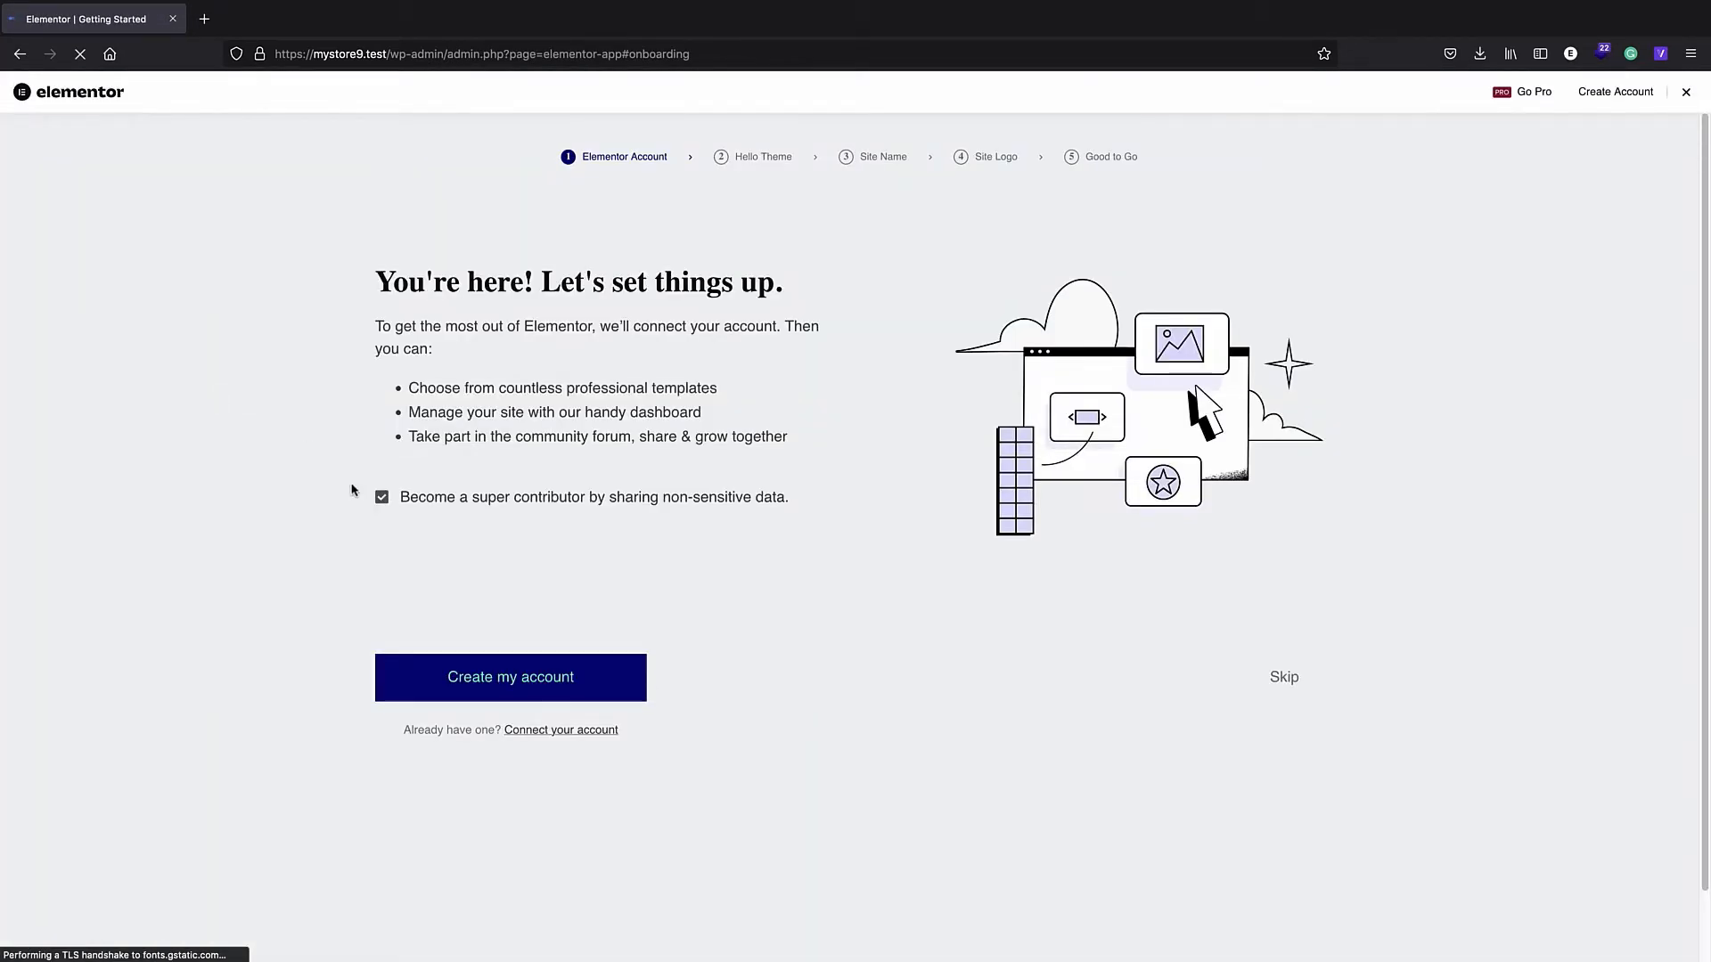
- Skip the Elementor account, Hello Theme, site name, site logo and getting-started stages of the onboarding
{"action": "left_click", "coordinate": [1275, 682]}
{"action": "left_click", "coordinate": [1285, 684]}
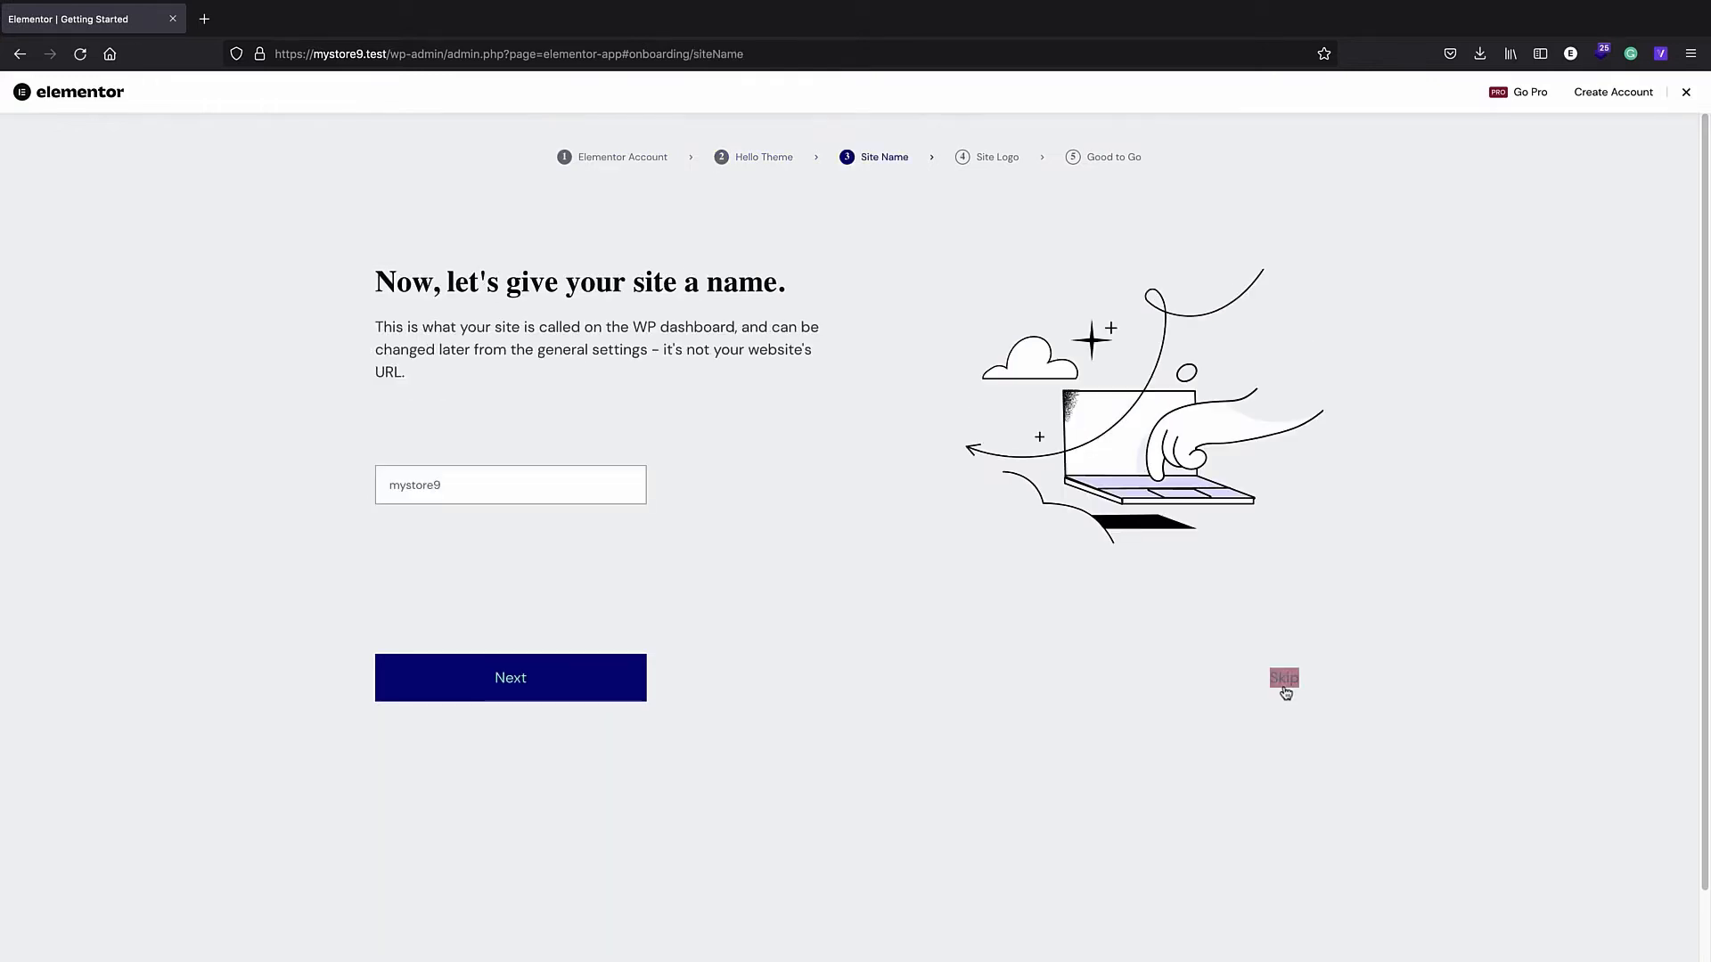
{"action": "left_click", "coordinate": [1284, 681]}
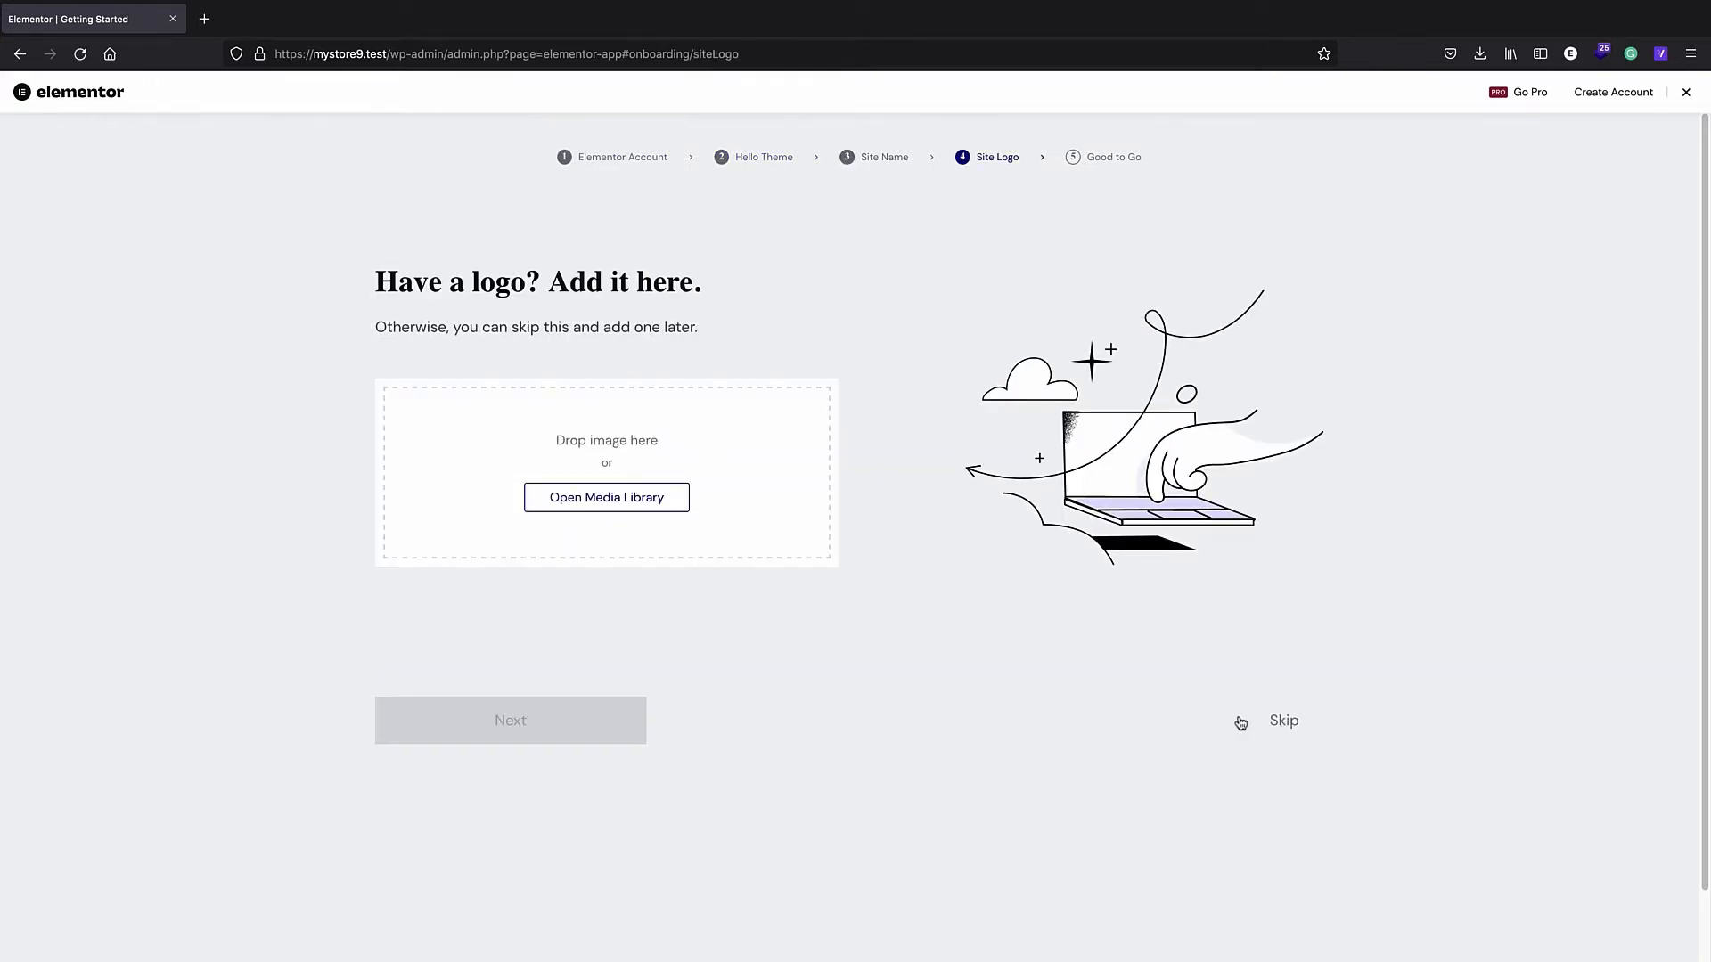
{"action": "left_click", "coordinate": [1269, 730]}
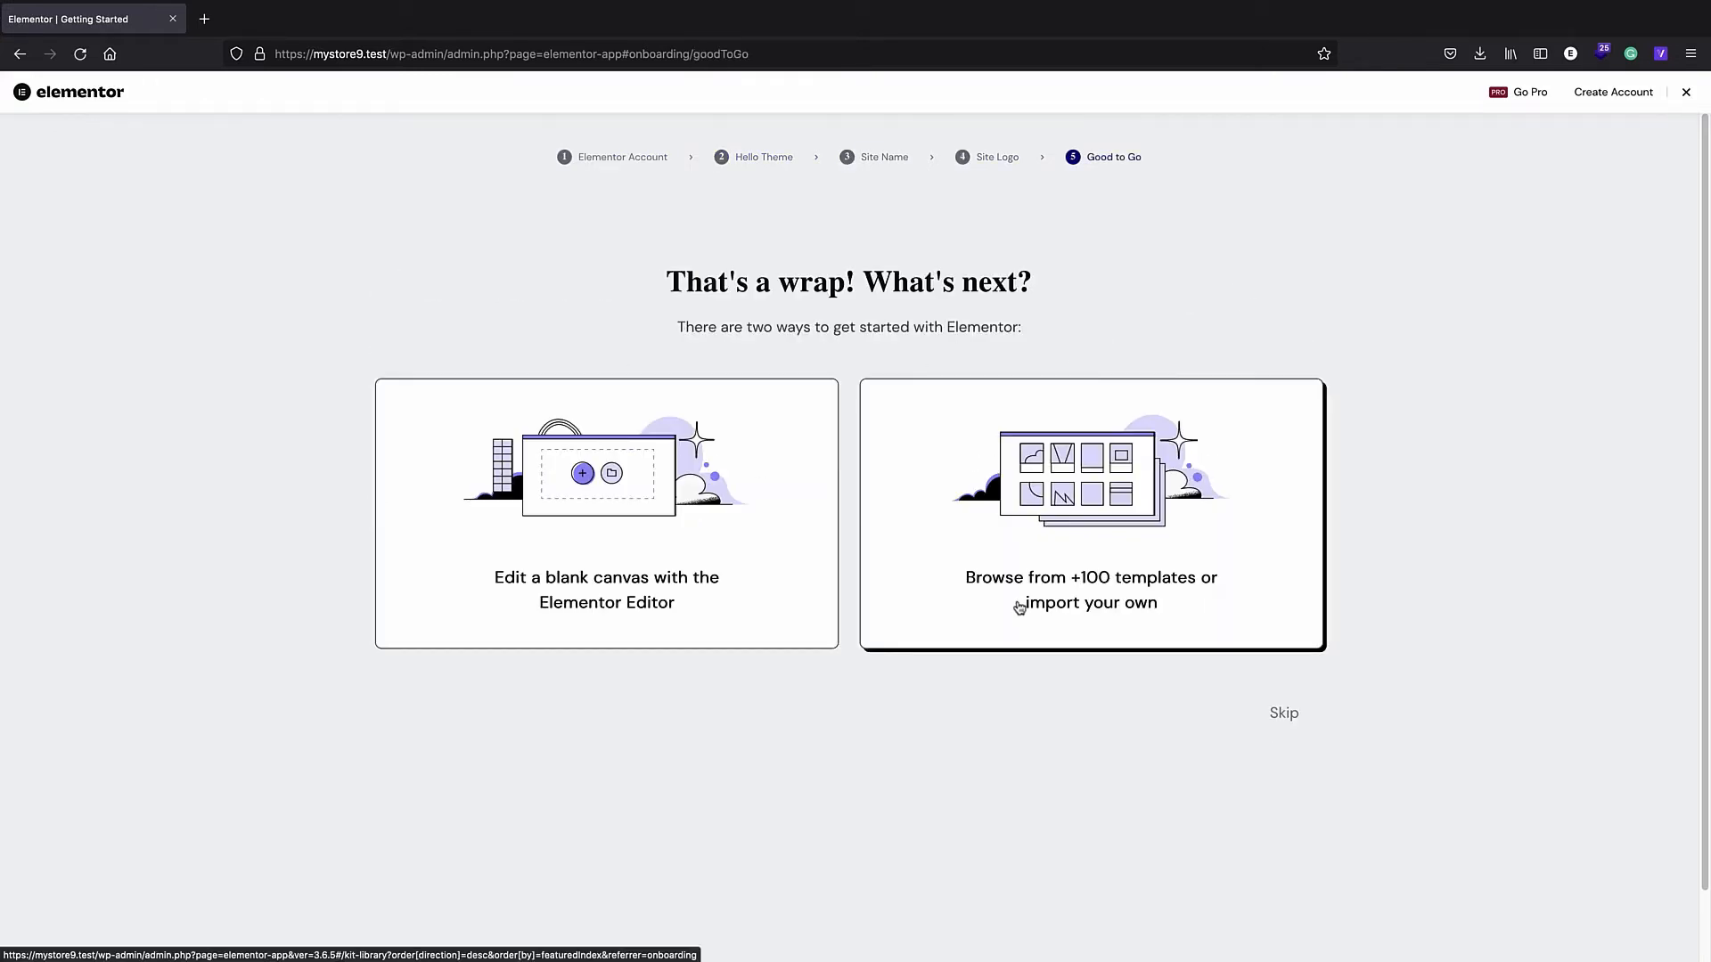
{"action": "left_click", "coordinate": [1283, 729]}
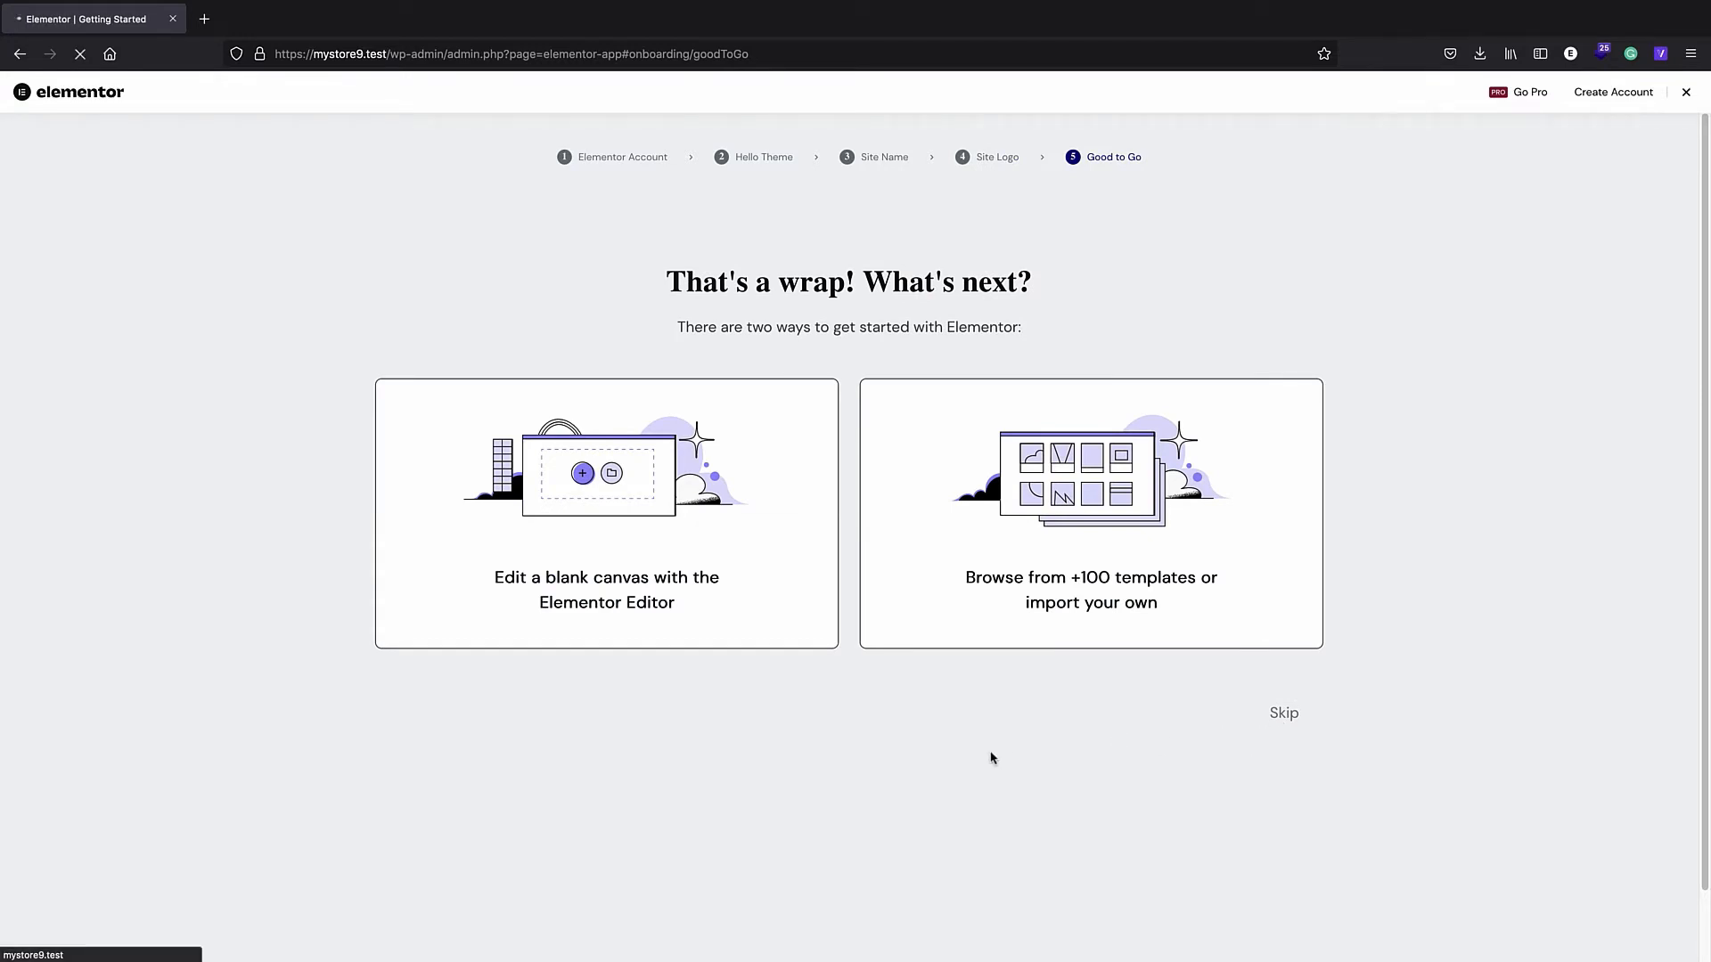
- Return to the WordPress admin's installed plugins list and activate Elementor Header & Footer Builder
{"action": "left_click_drag", "start_coordinate": [664, 54], "coordinate": [385, 55]}
{"action": "key", "text": "BackSpace"}
{"action": "key", "text": "Return"}
{"action": "left_click", "coordinate": [14, 85]}
{"action": "mouse_move", "coordinate": [106, 501]}
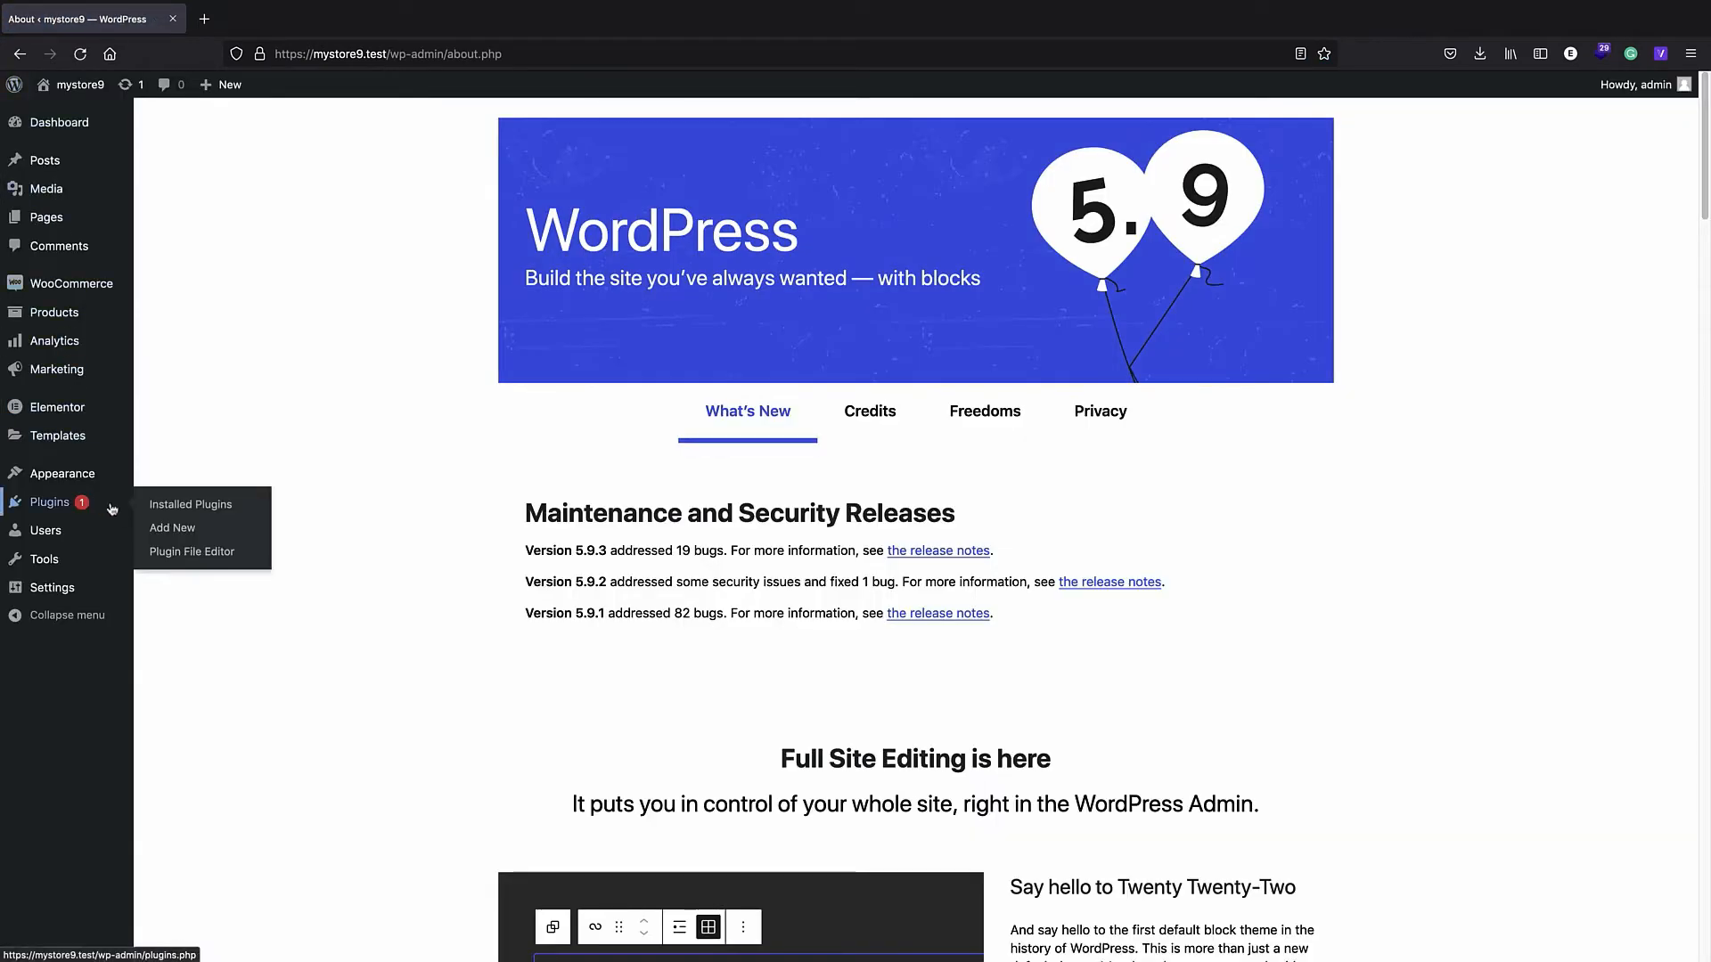
{"action": "left_click", "coordinate": [185, 505]}
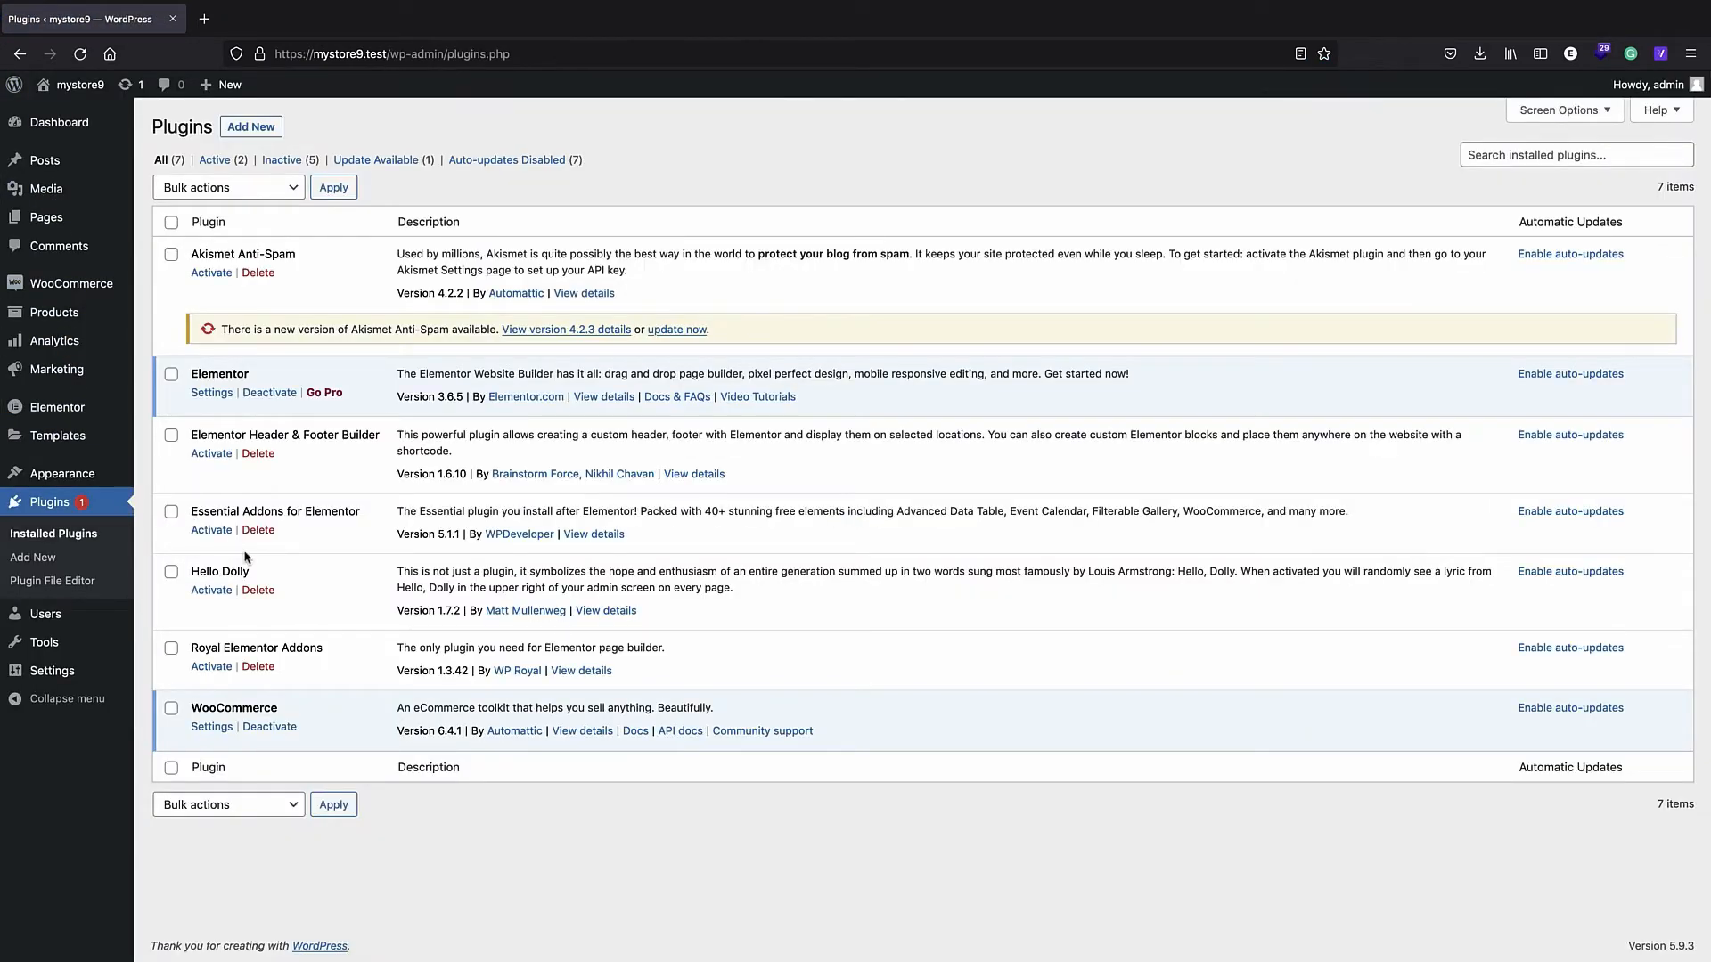
{"action": "left_click", "coordinate": [212, 454]}
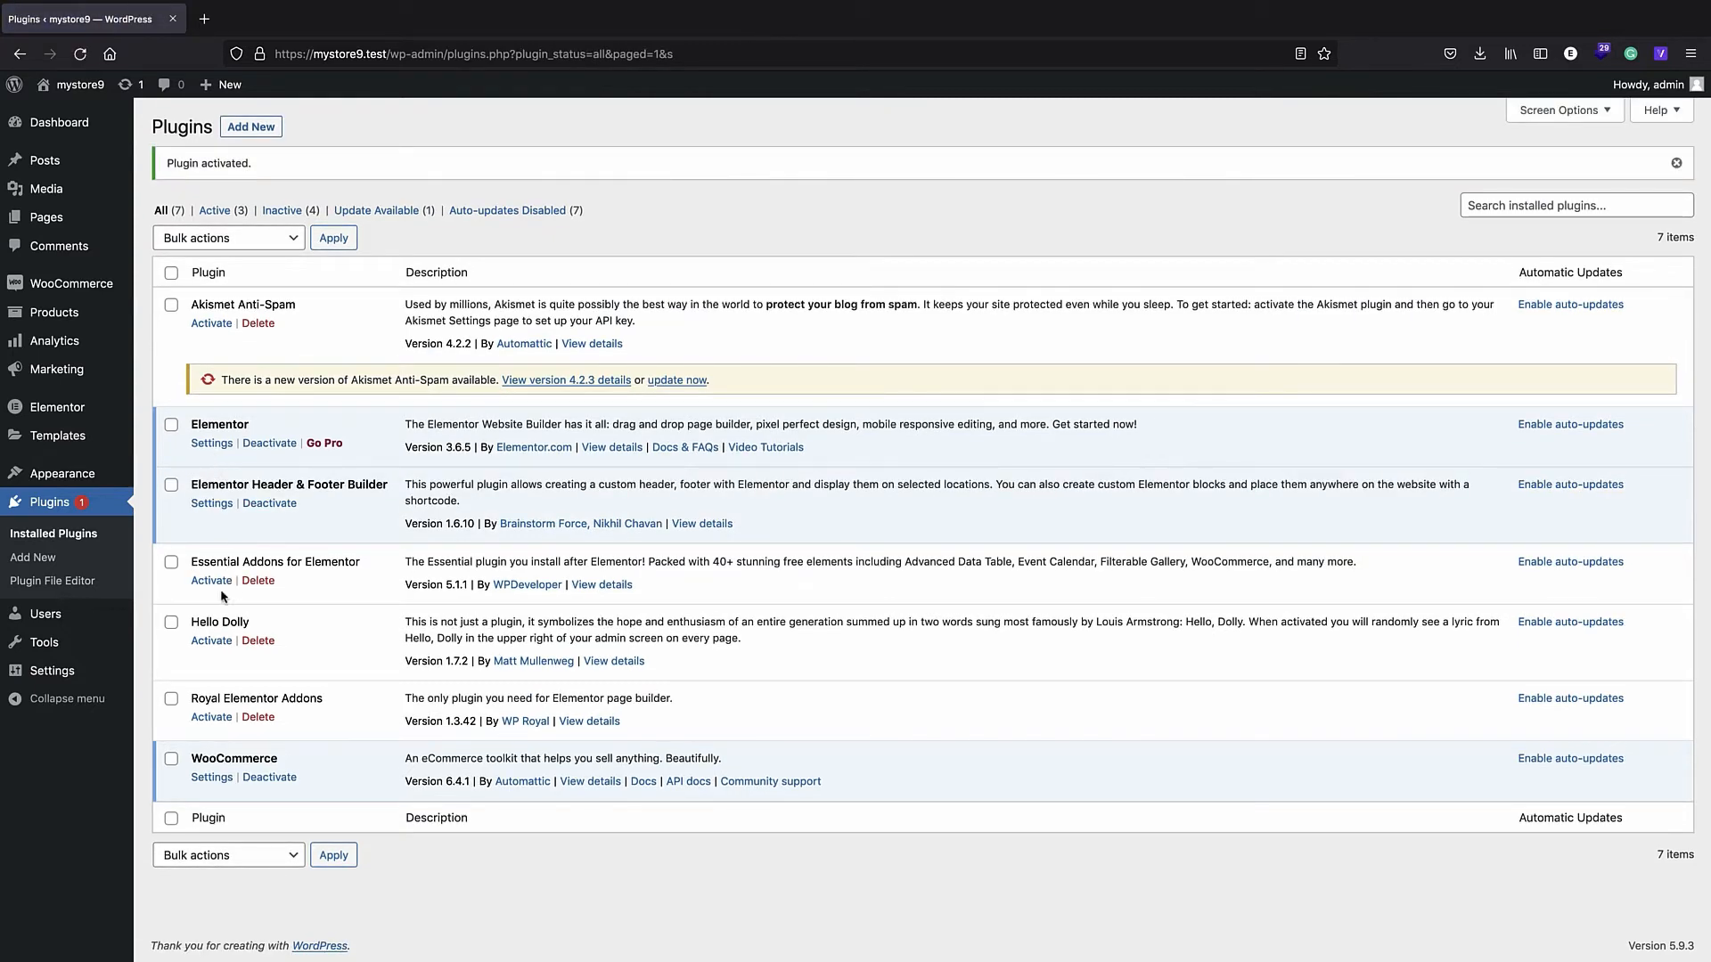
- Activate Essential Addons for Elementor and complete its setup wizard with the Advanced configuration, declining data sharing
{"action": "left_click", "coordinate": [212, 581]}
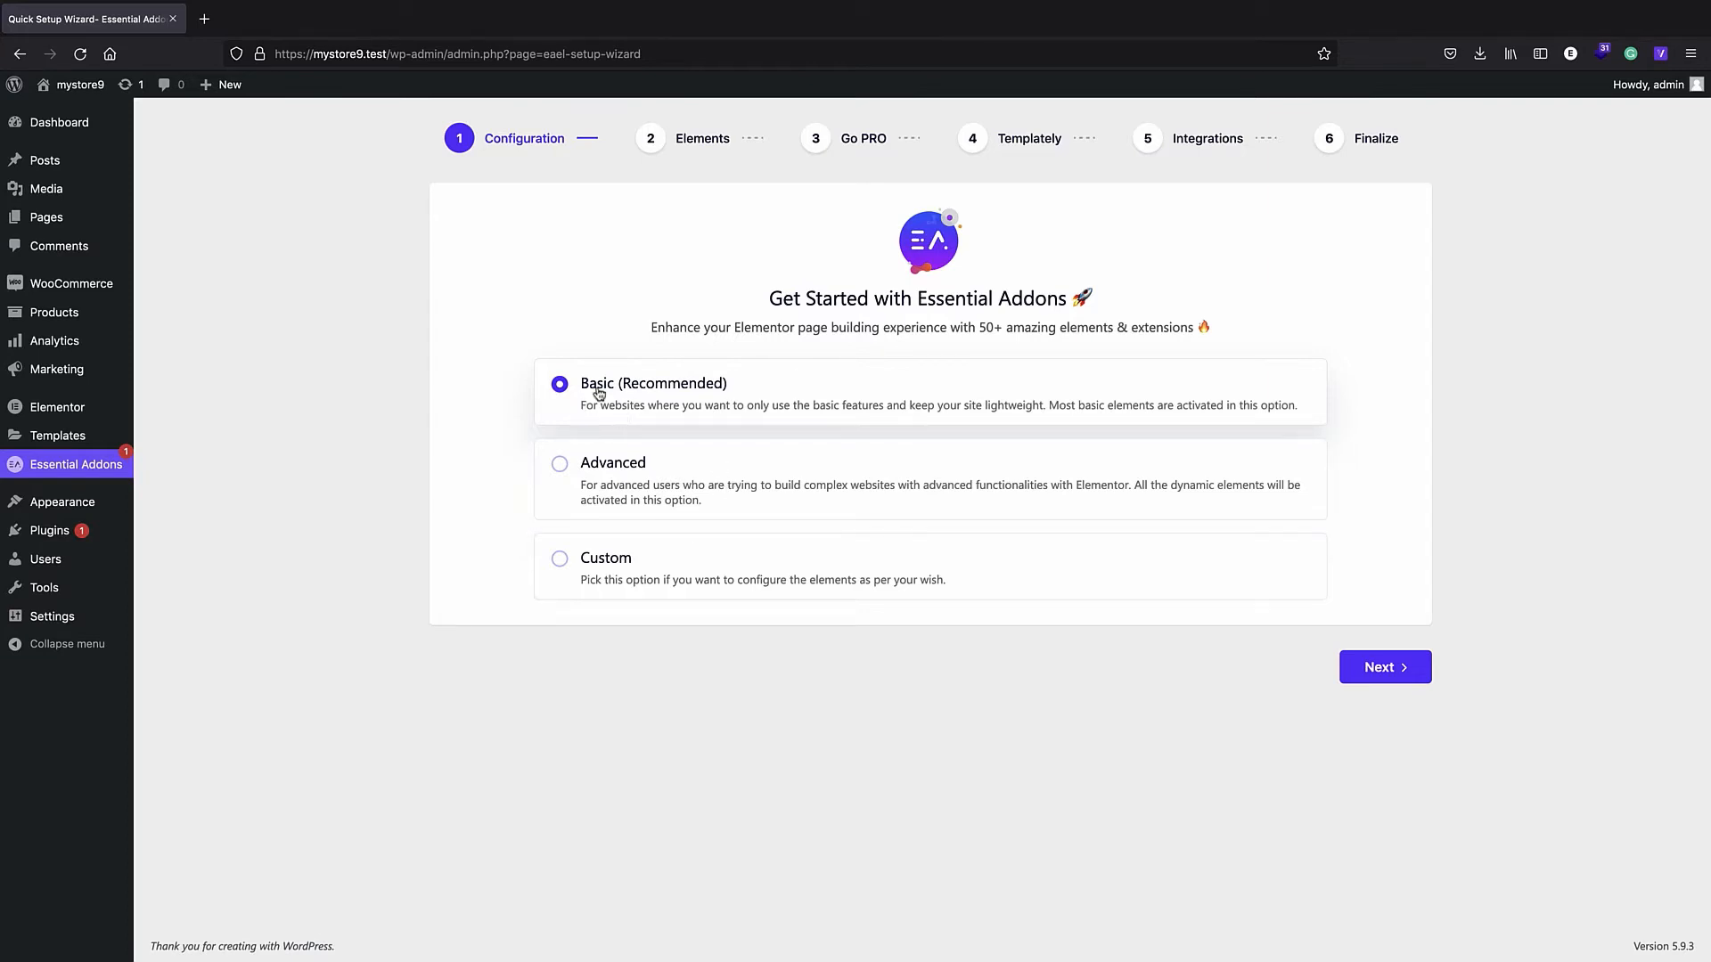
{"action": "left_click", "coordinate": [560, 464]}
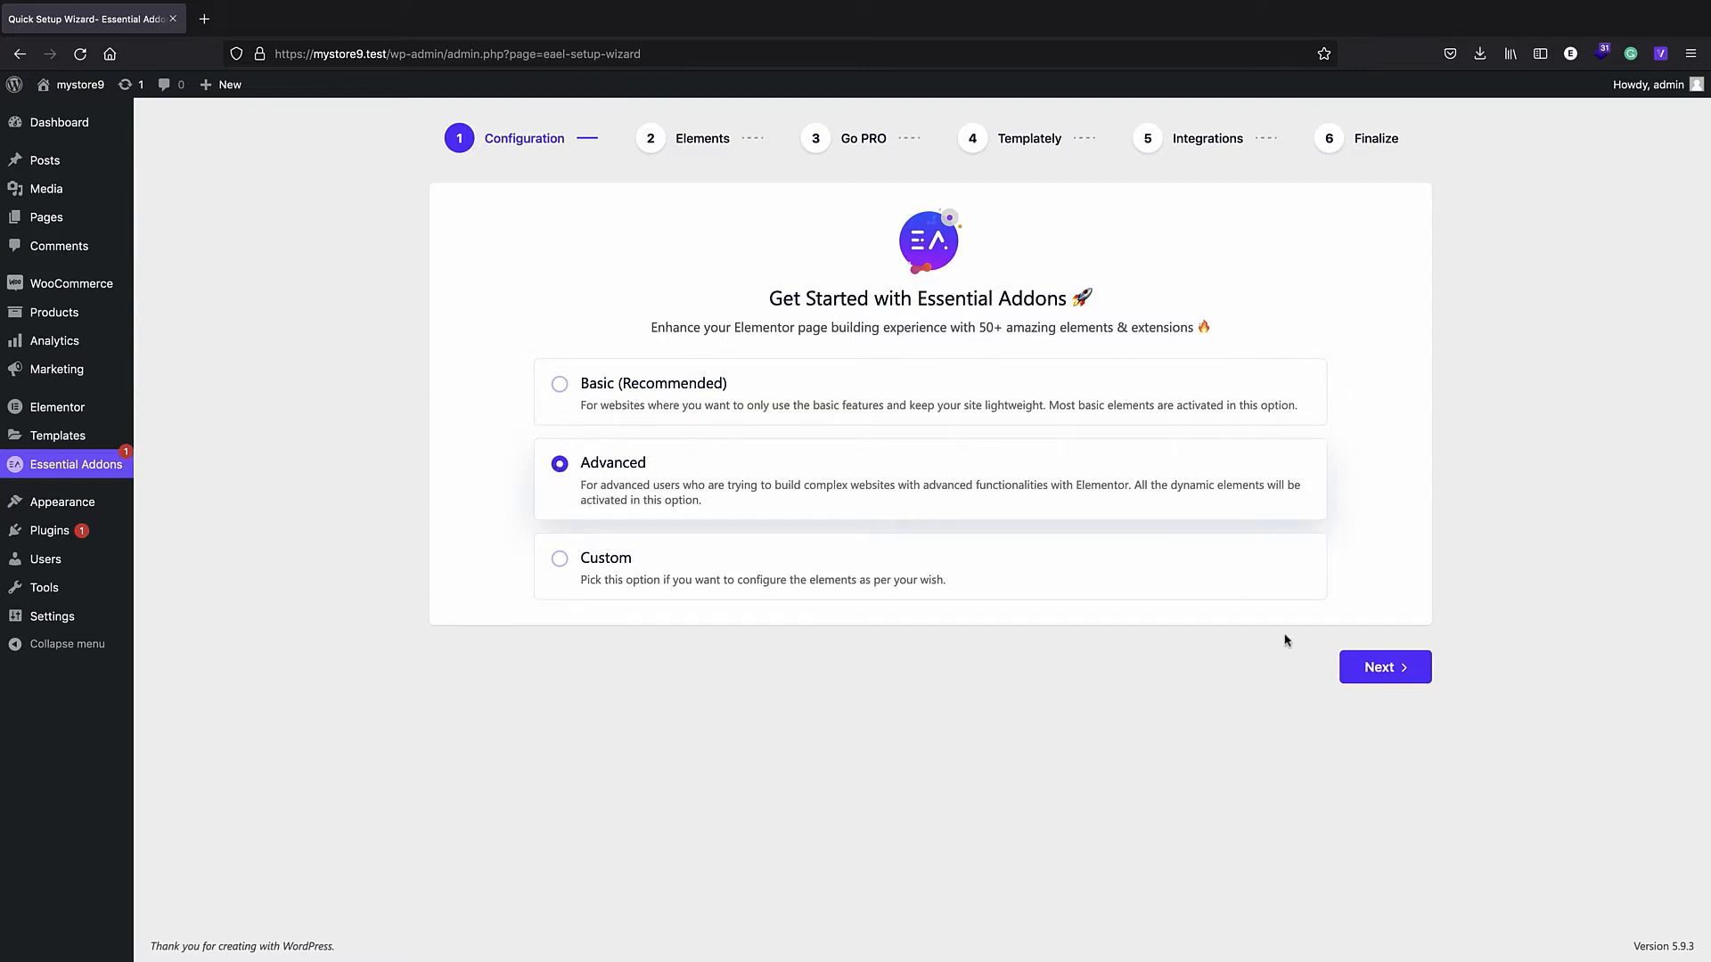
{"action": "left_click", "coordinate": [1408, 664]}
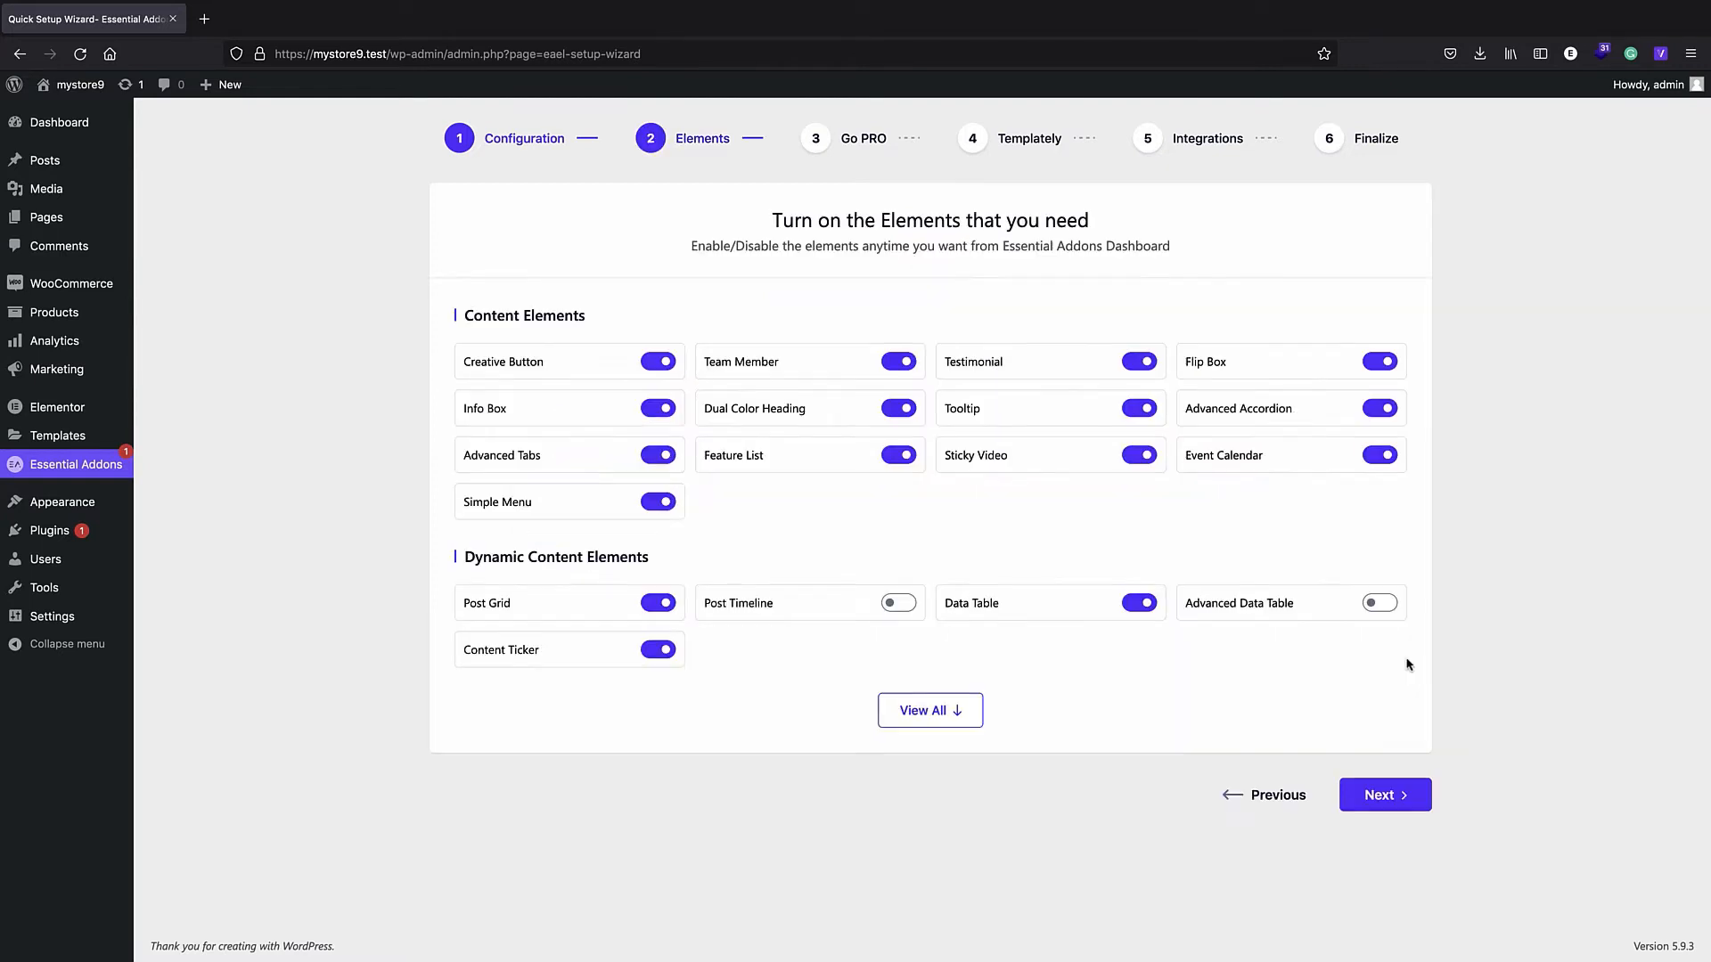
{"action": "left_click", "coordinate": [1423, 798]}
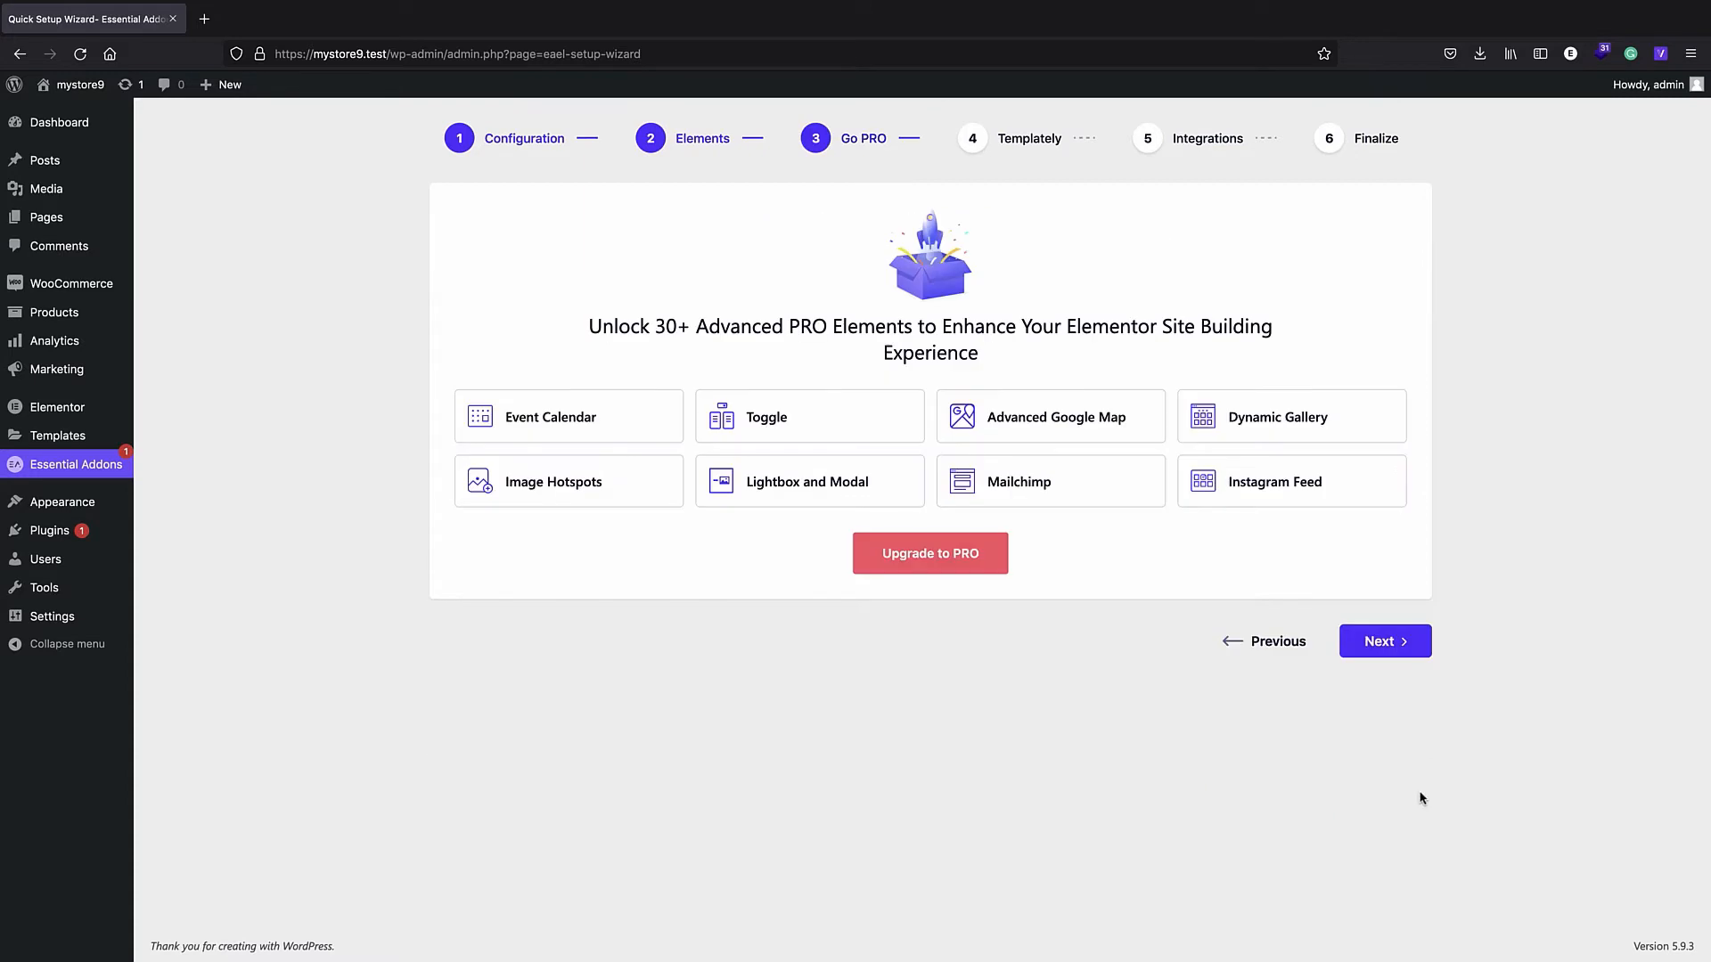
{"action": "left_click", "coordinate": [1386, 643]}
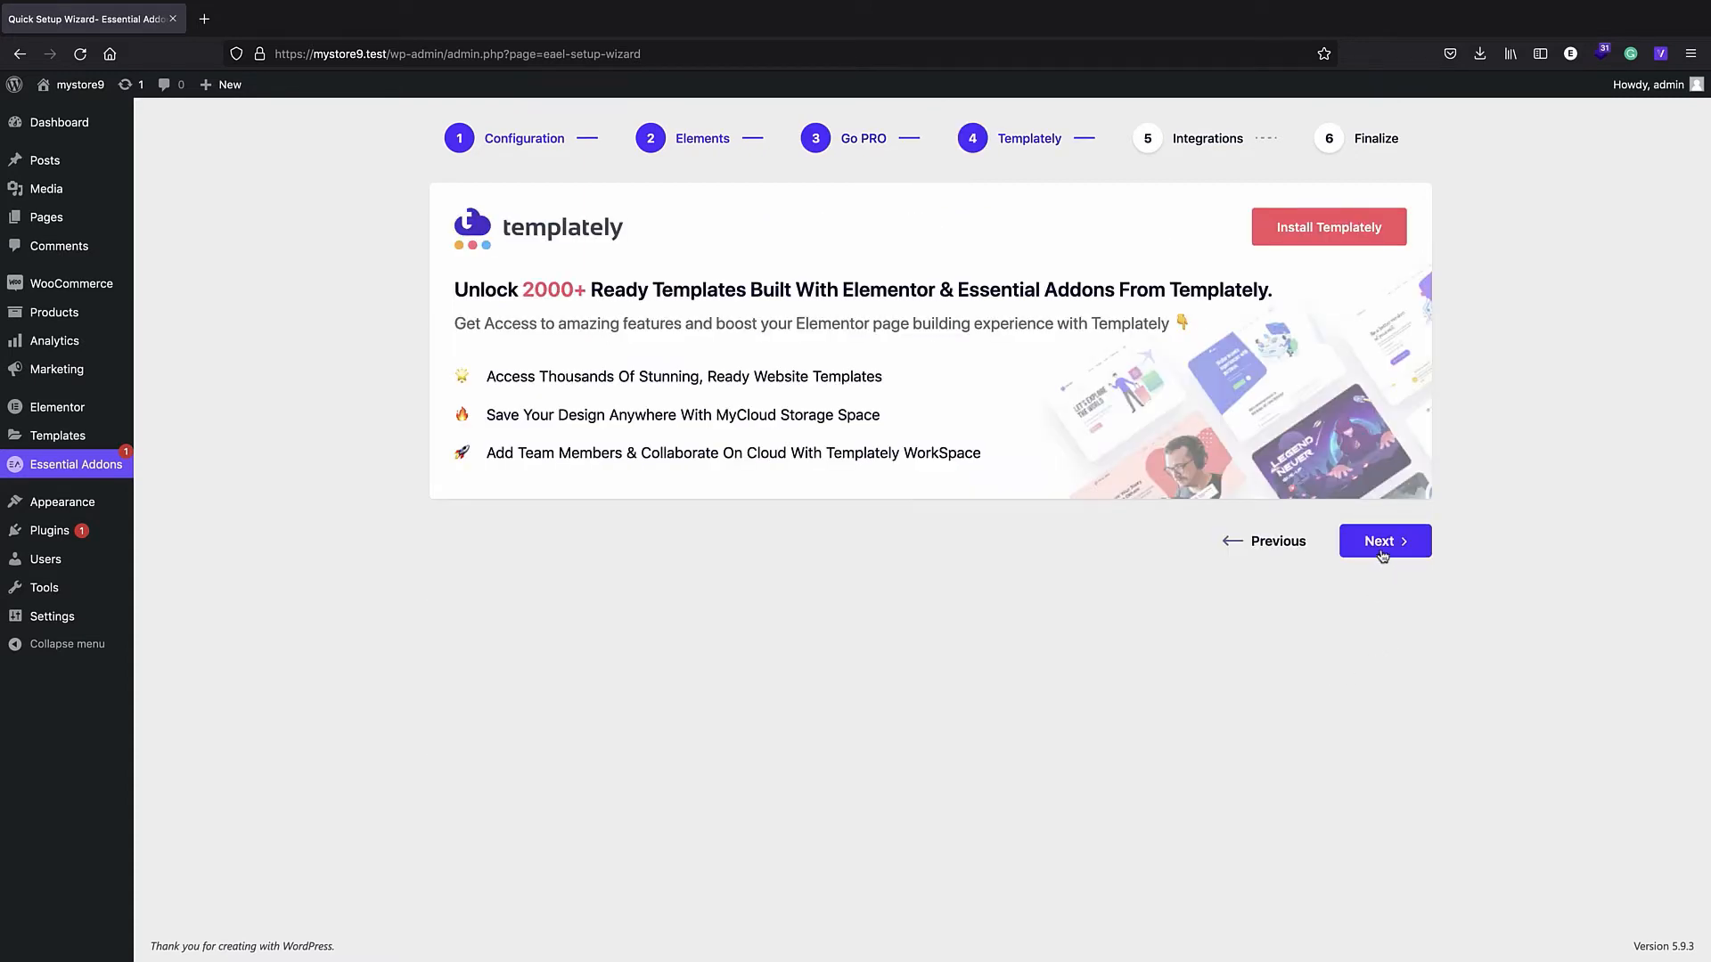
{"action": "left_click", "coordinate": [1380, 558]}
{"action": "left_click", "coordinate": [1387, 812]}
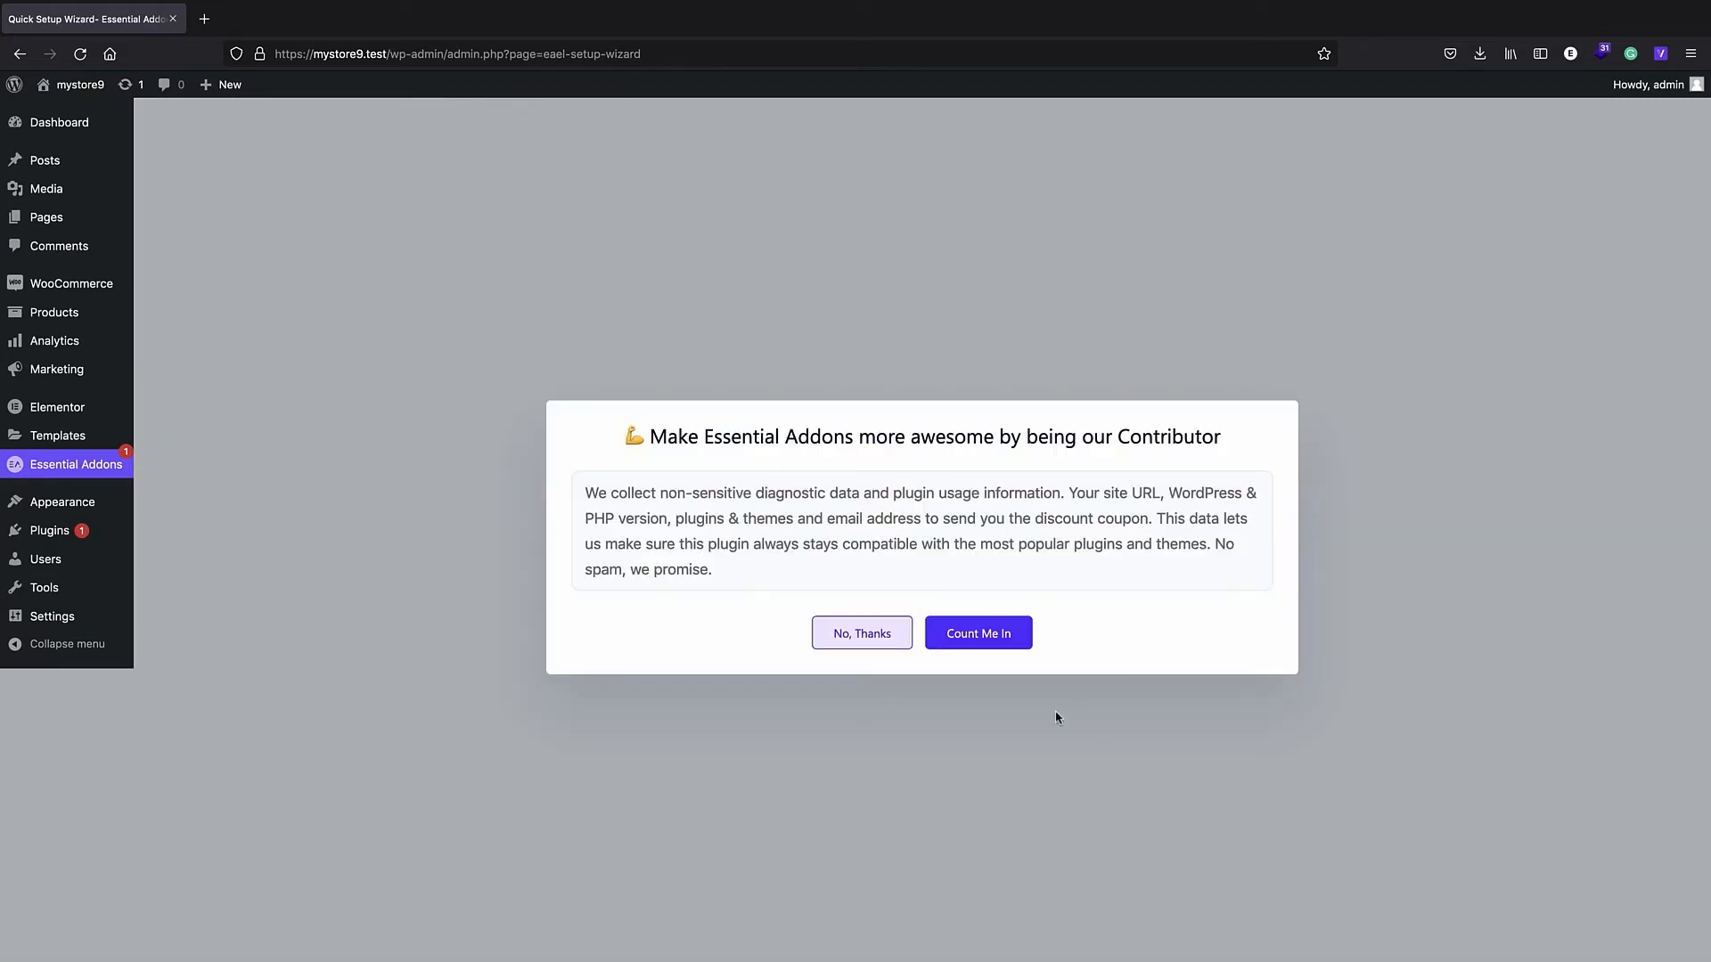
{"action": "left_click", "coordinate": [876, 636]}
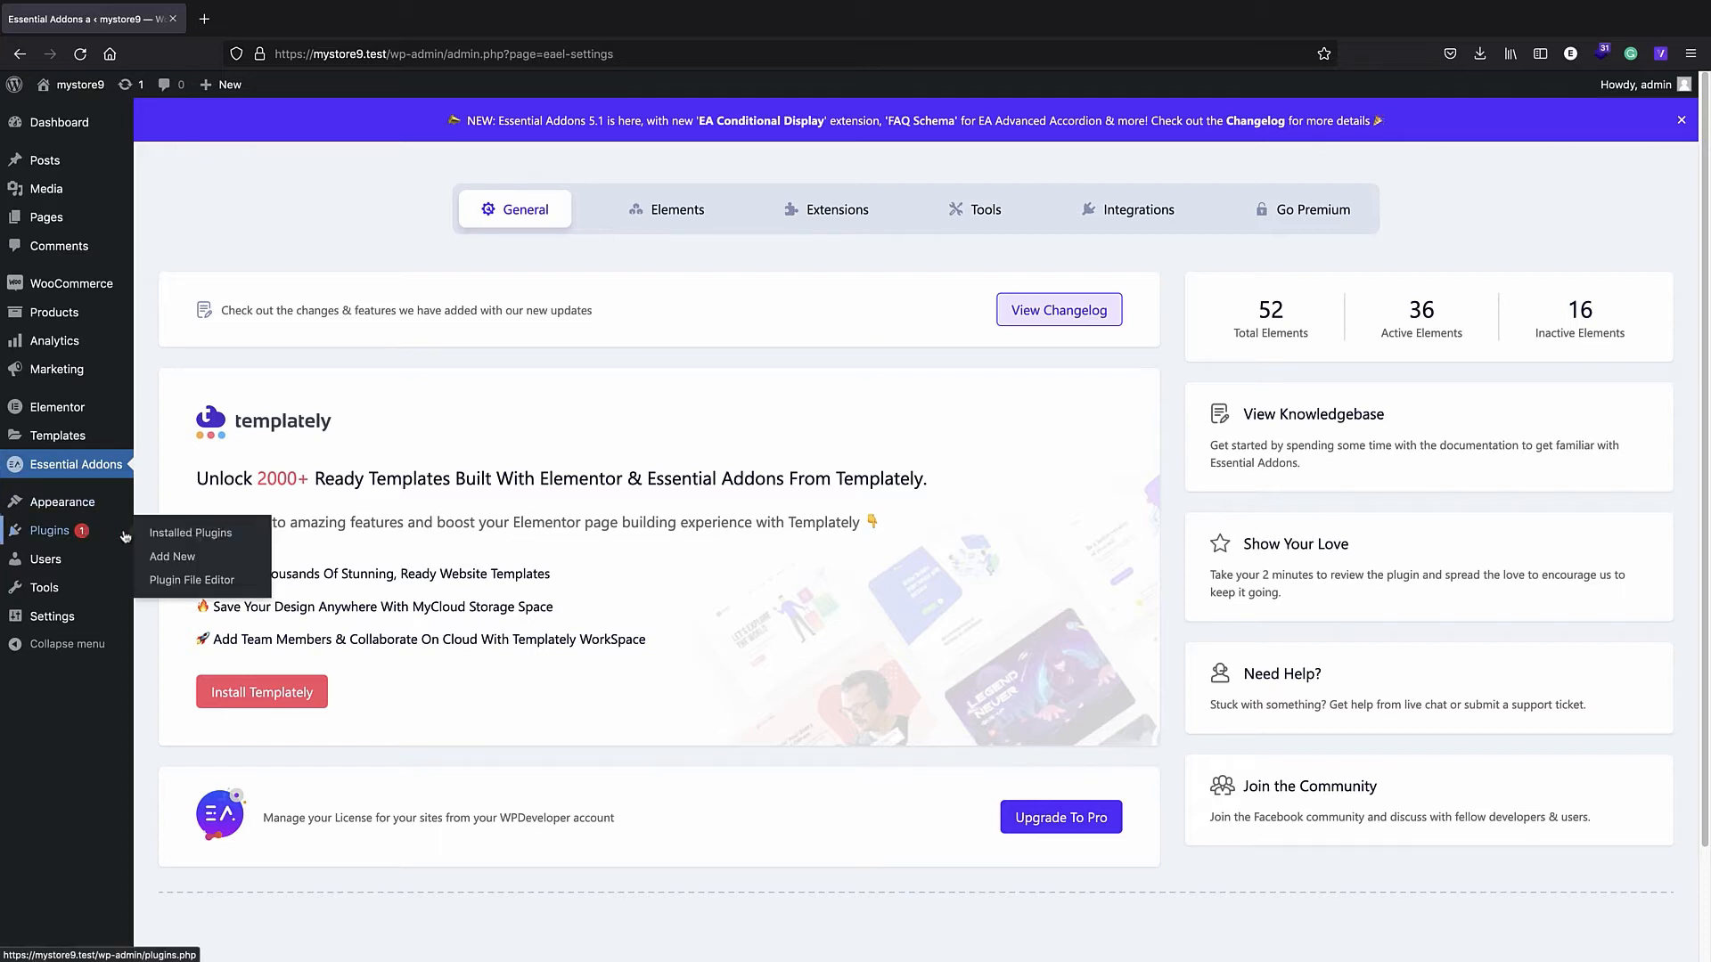
- Activate the Royal Elementor Addons plugin from the installed plugins list and skip its update and diagnostic tracking opt-in
{"action": "left_click", "coordinate": [167, 538]}
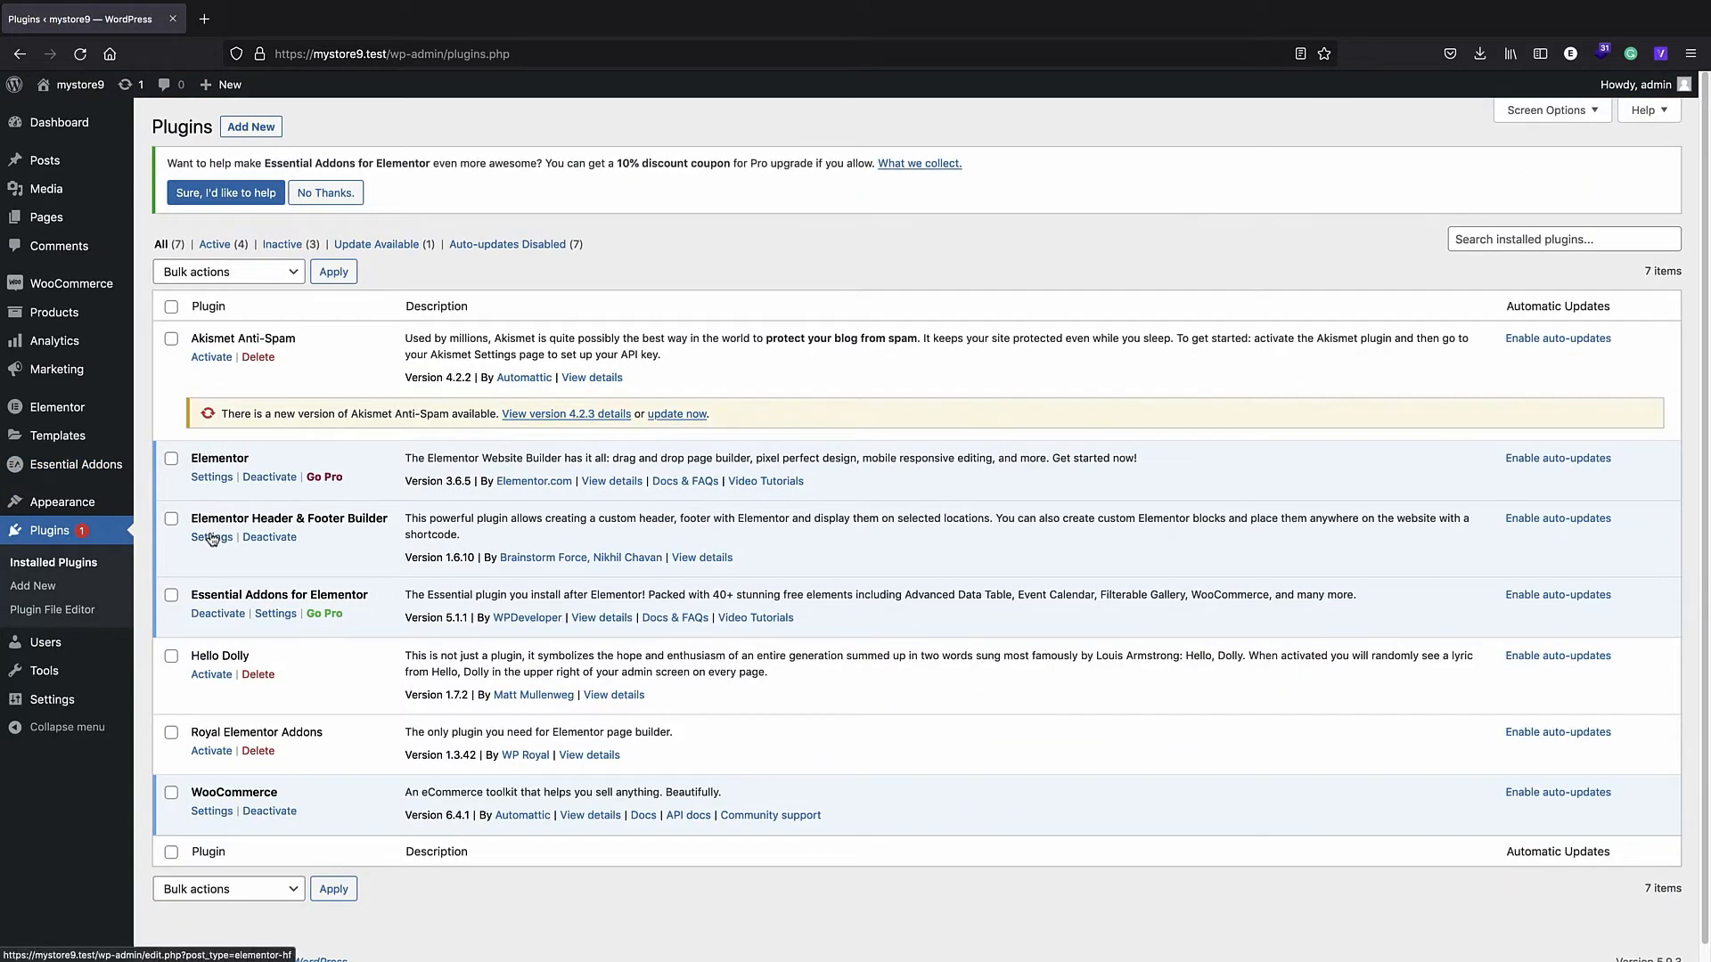
{"action": "left_click", "coordinate": [212, 751]}
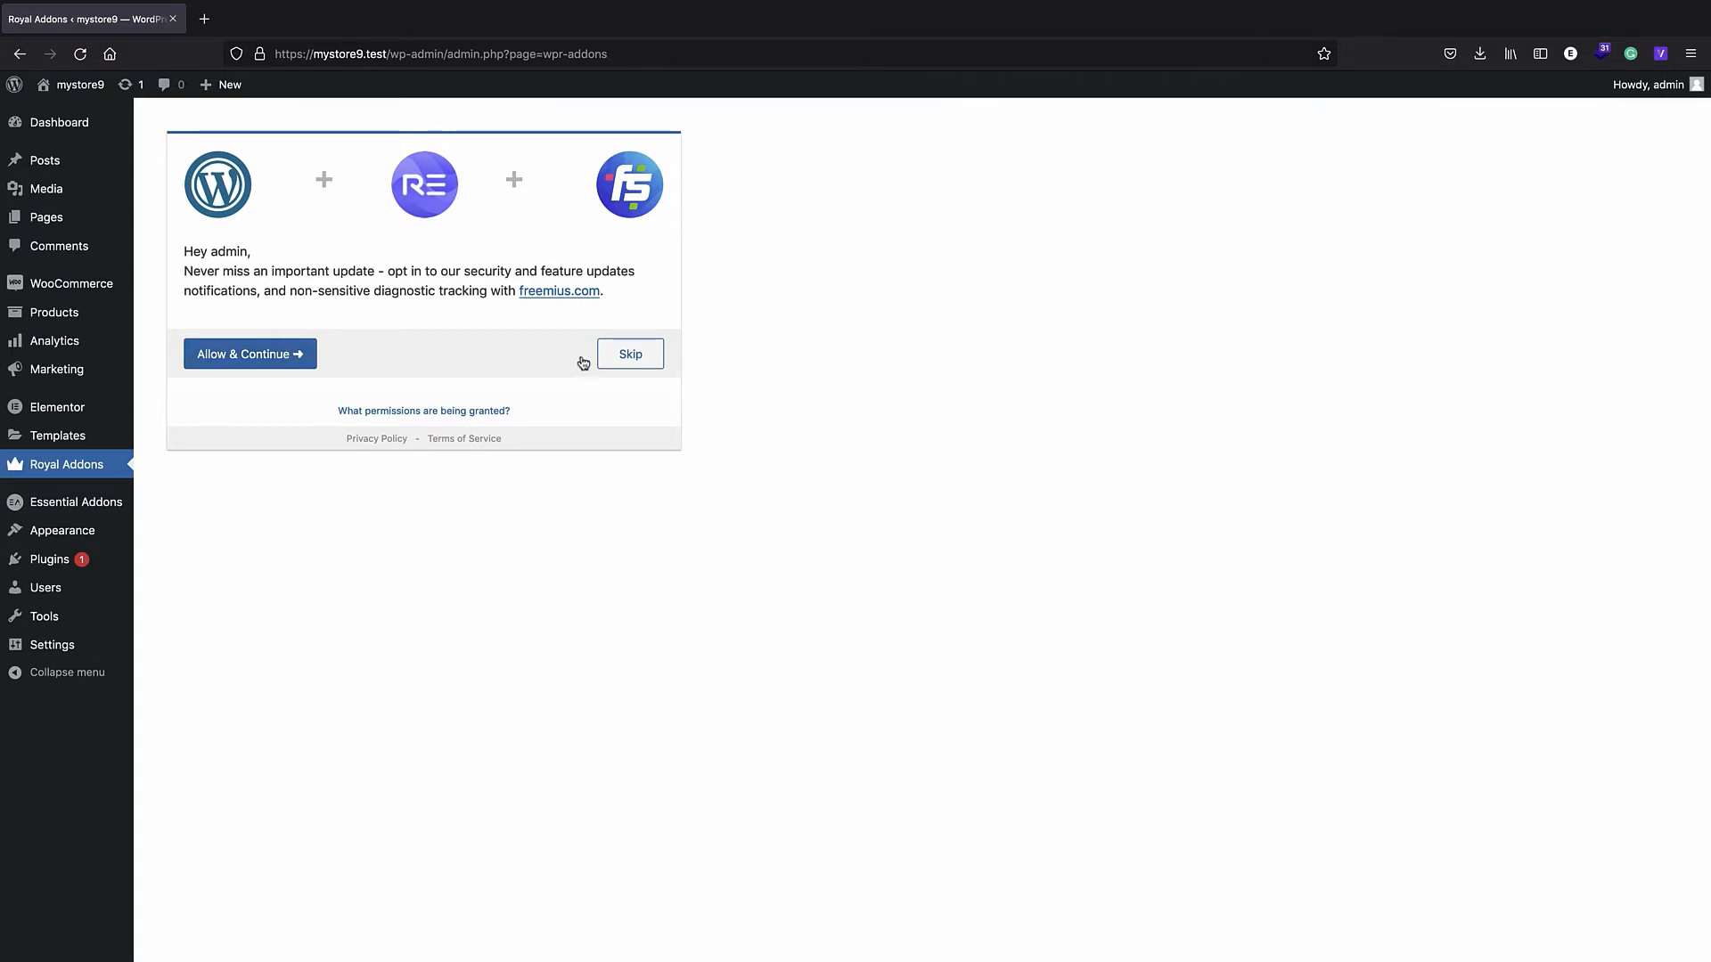
{"action": "left_click", "coordinate": [622, 357]}
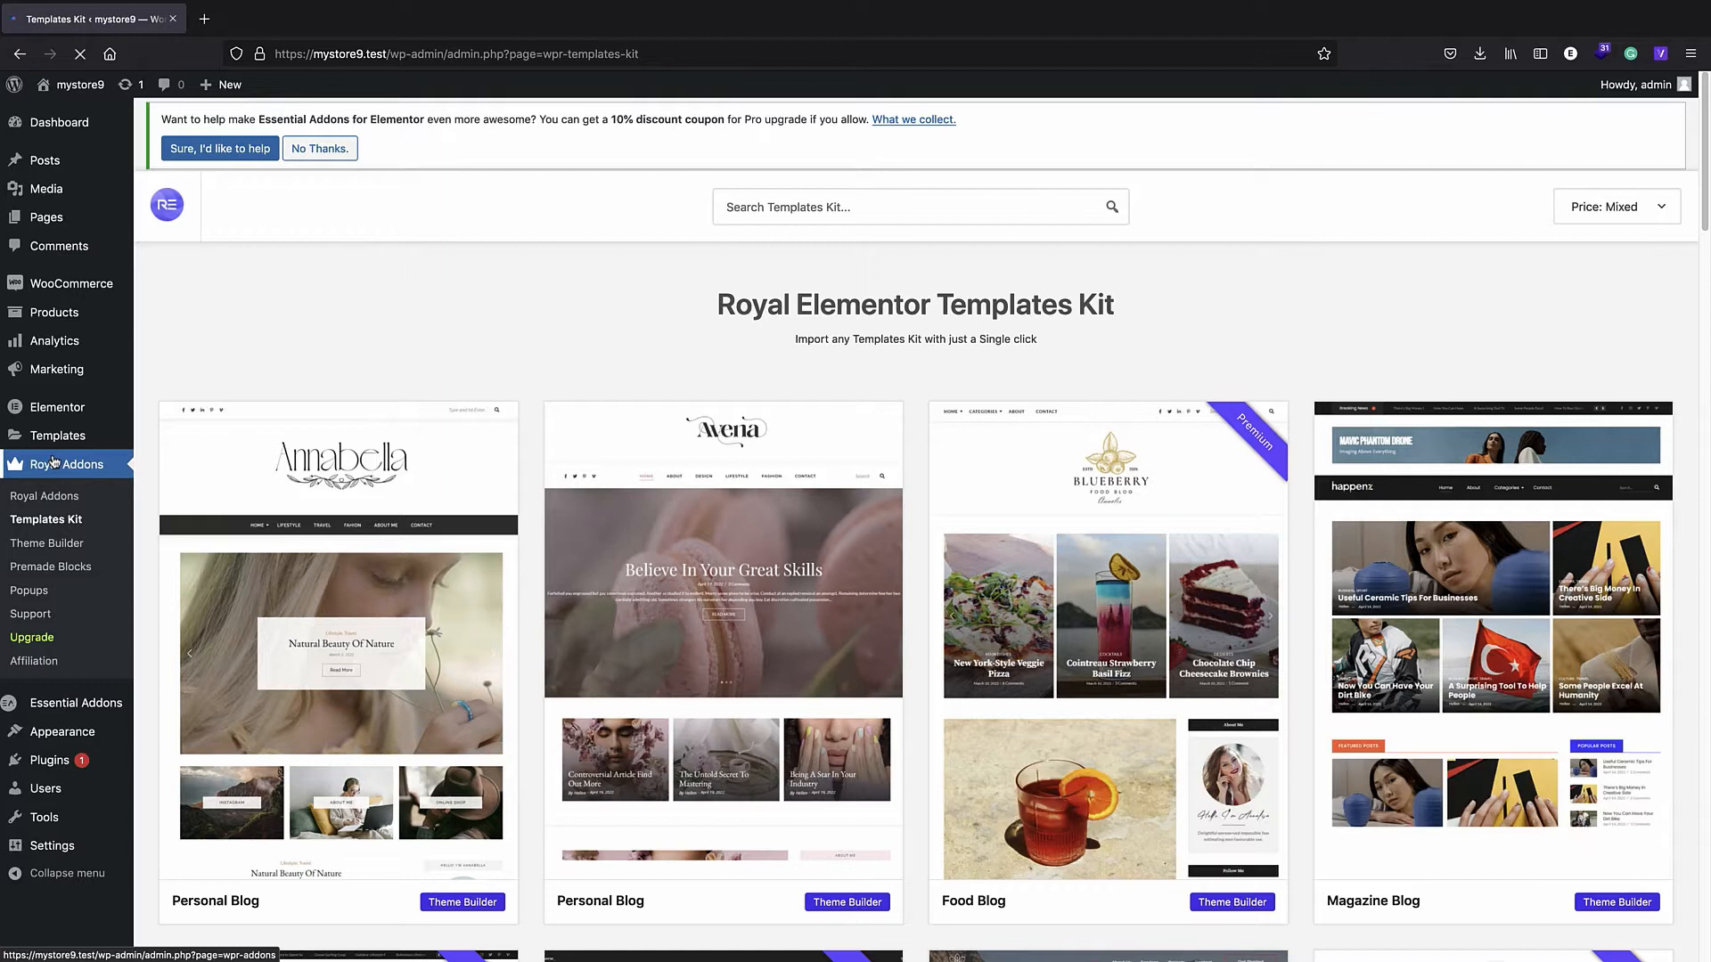
- Create a new page titled Home, dismissing the block editor welcome guide, and publish it
{"action": "left_click", "coordinate": [59, 89]}
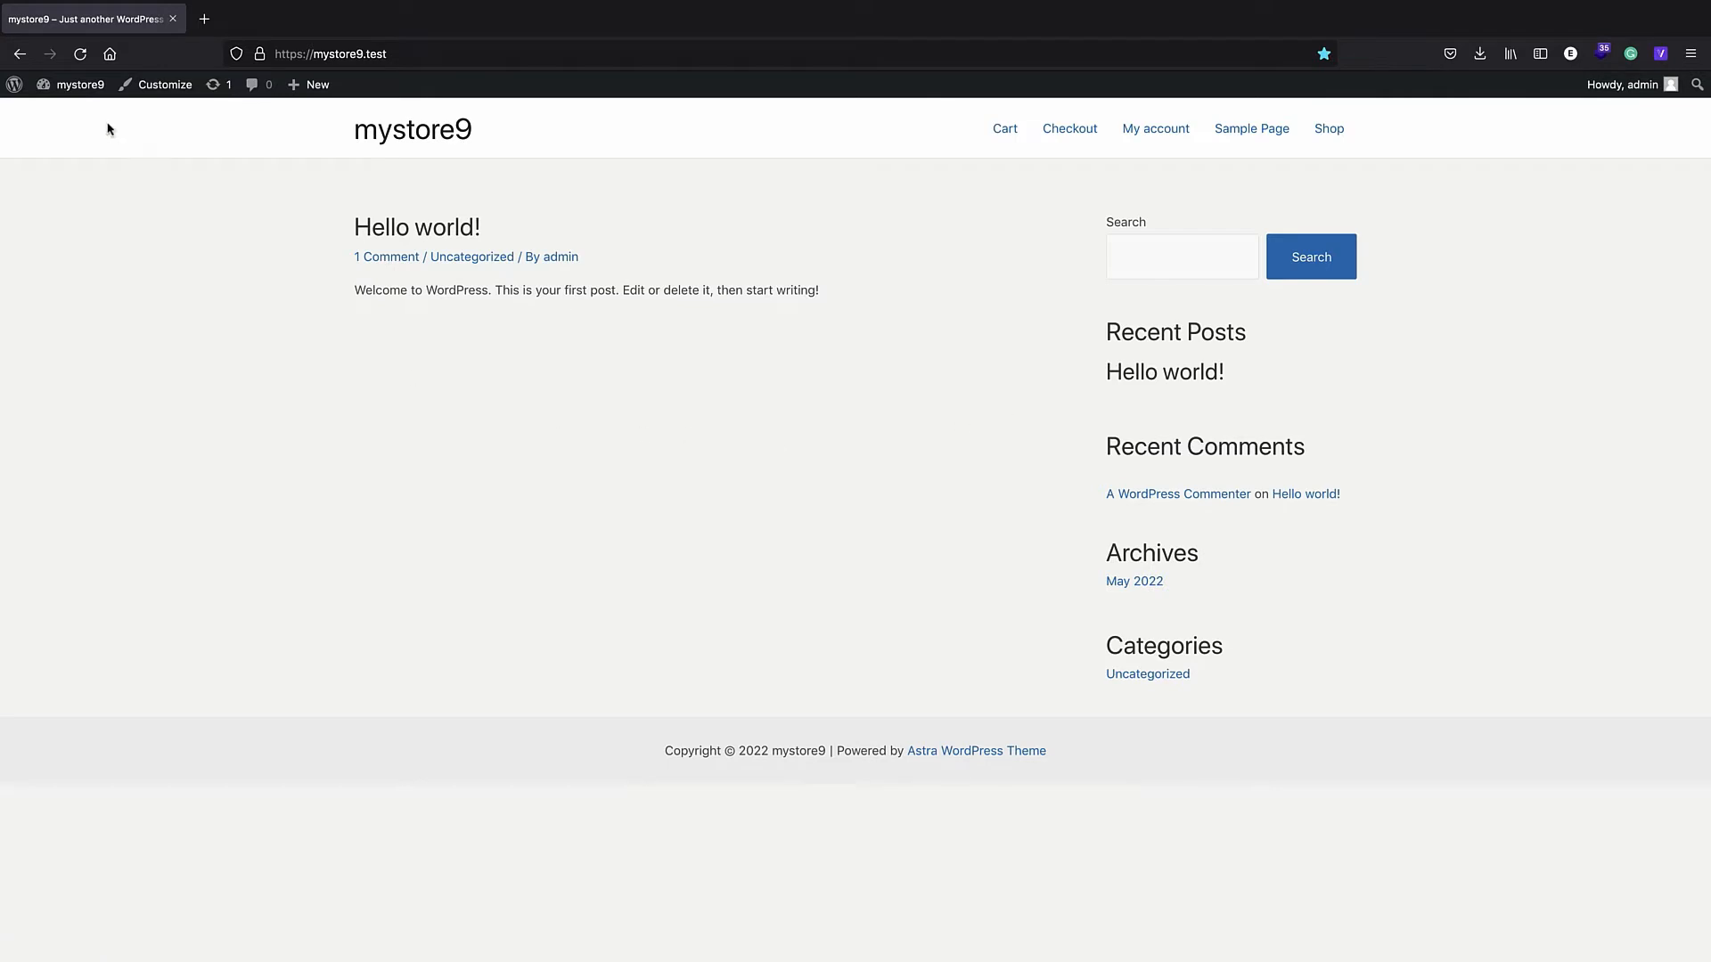
{"action": "mouse_move", "coordinate": [307, 85]}
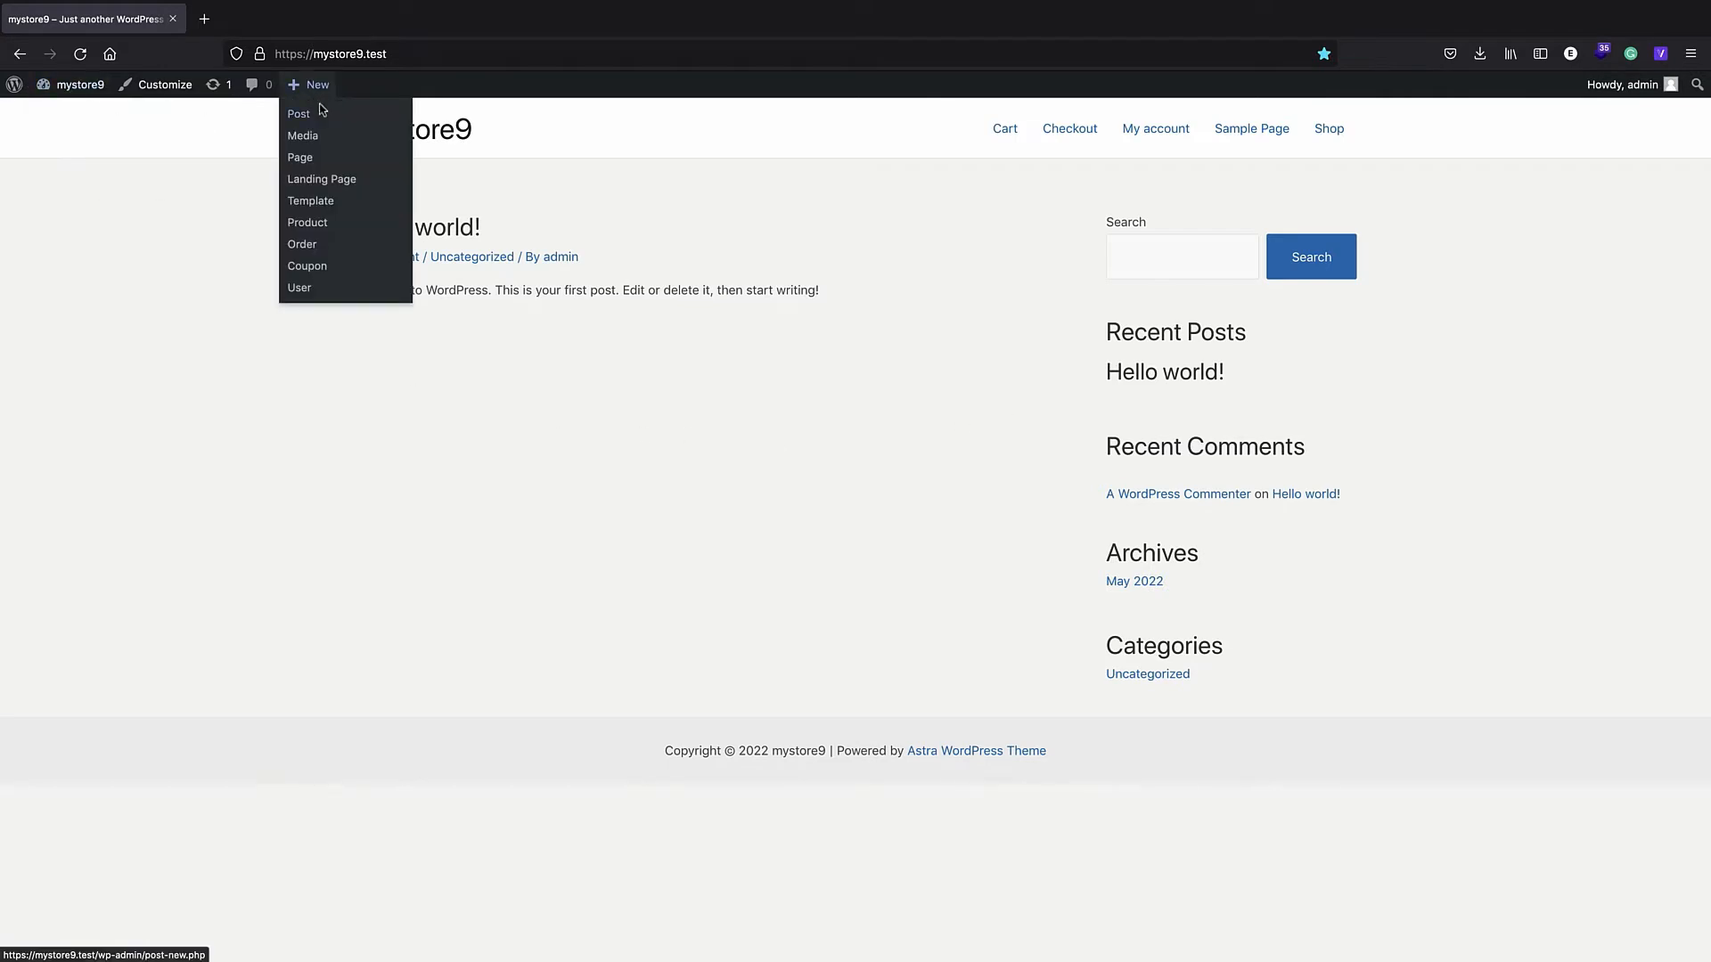
{"action": "left_click", "coordinate": [320, 158]}
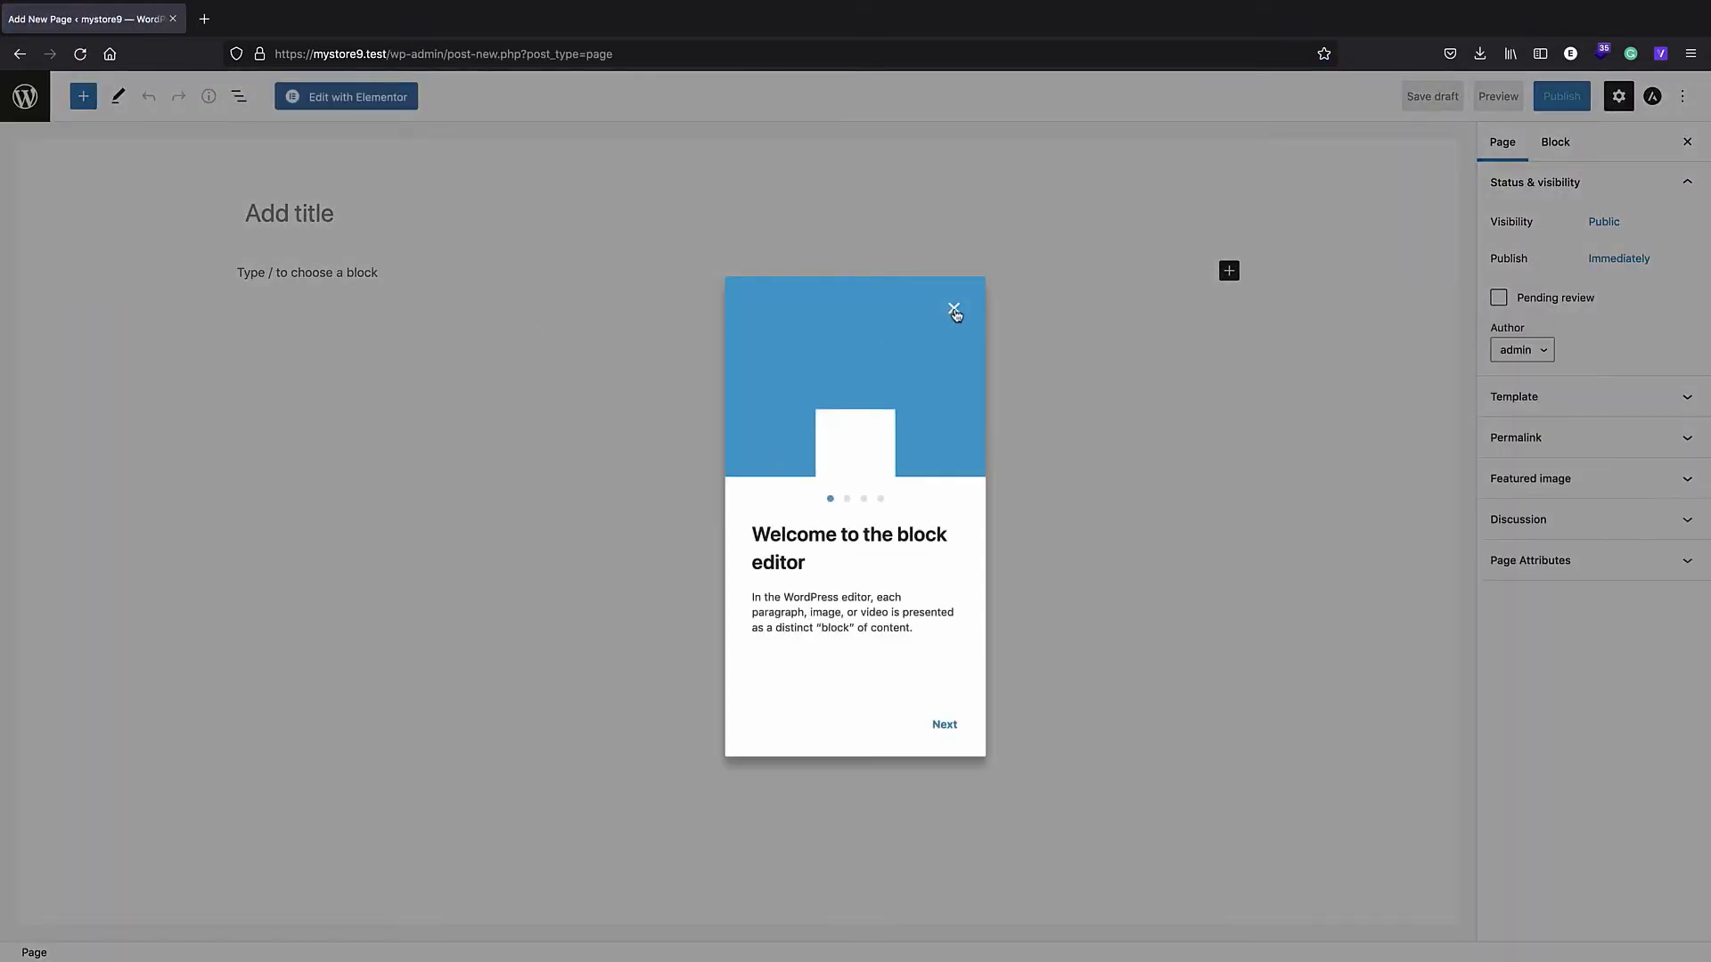
{"action": "left_click", "coordinate": [960, 313]}
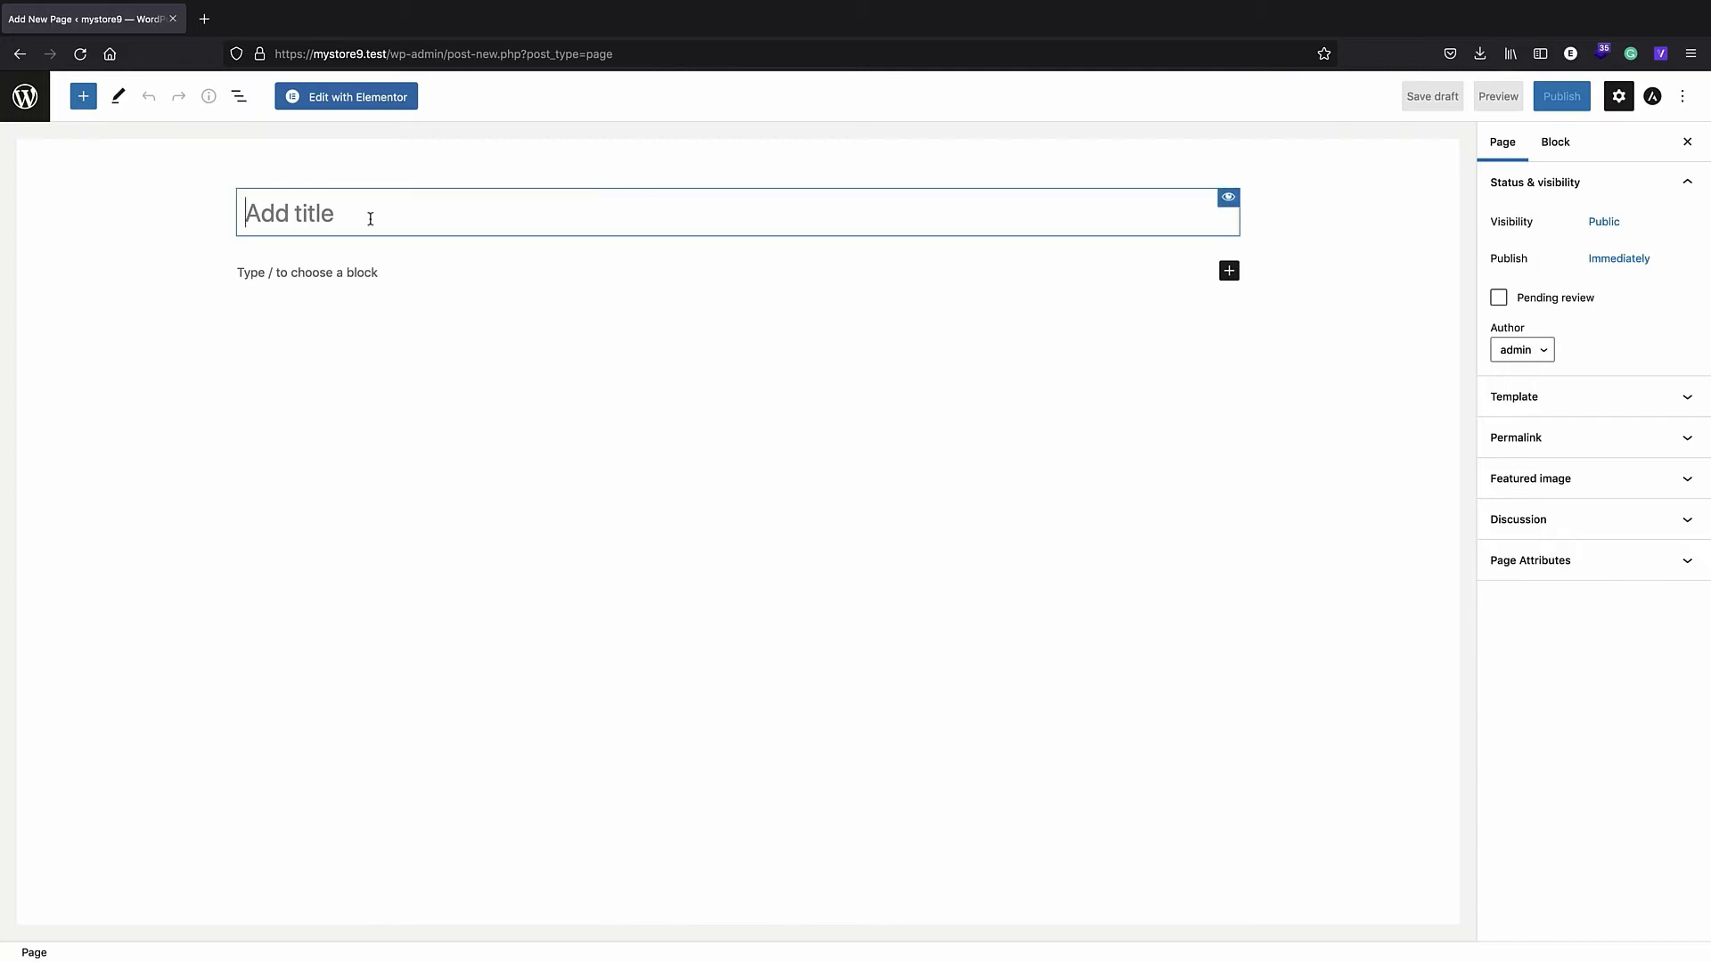
{"action": "type", "text": "Home"}
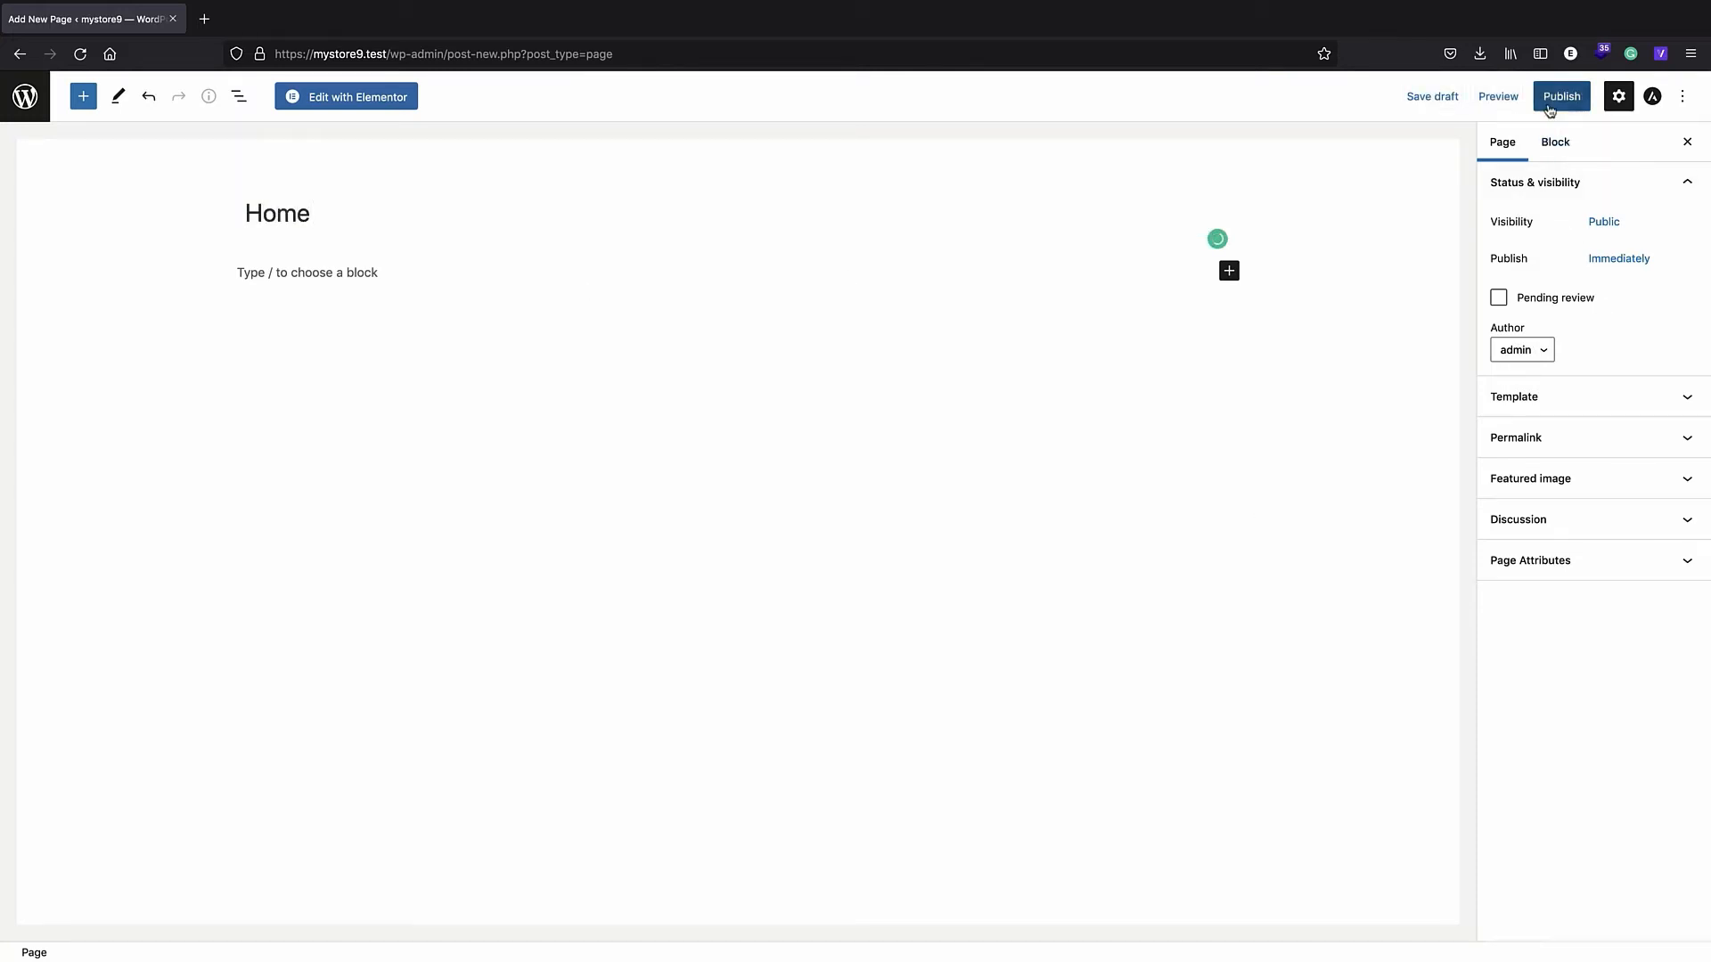
{"action": "left_click", "coordinate": [1549, 109]}
{"action": "left_click", "coordinate": [1546, 100]}
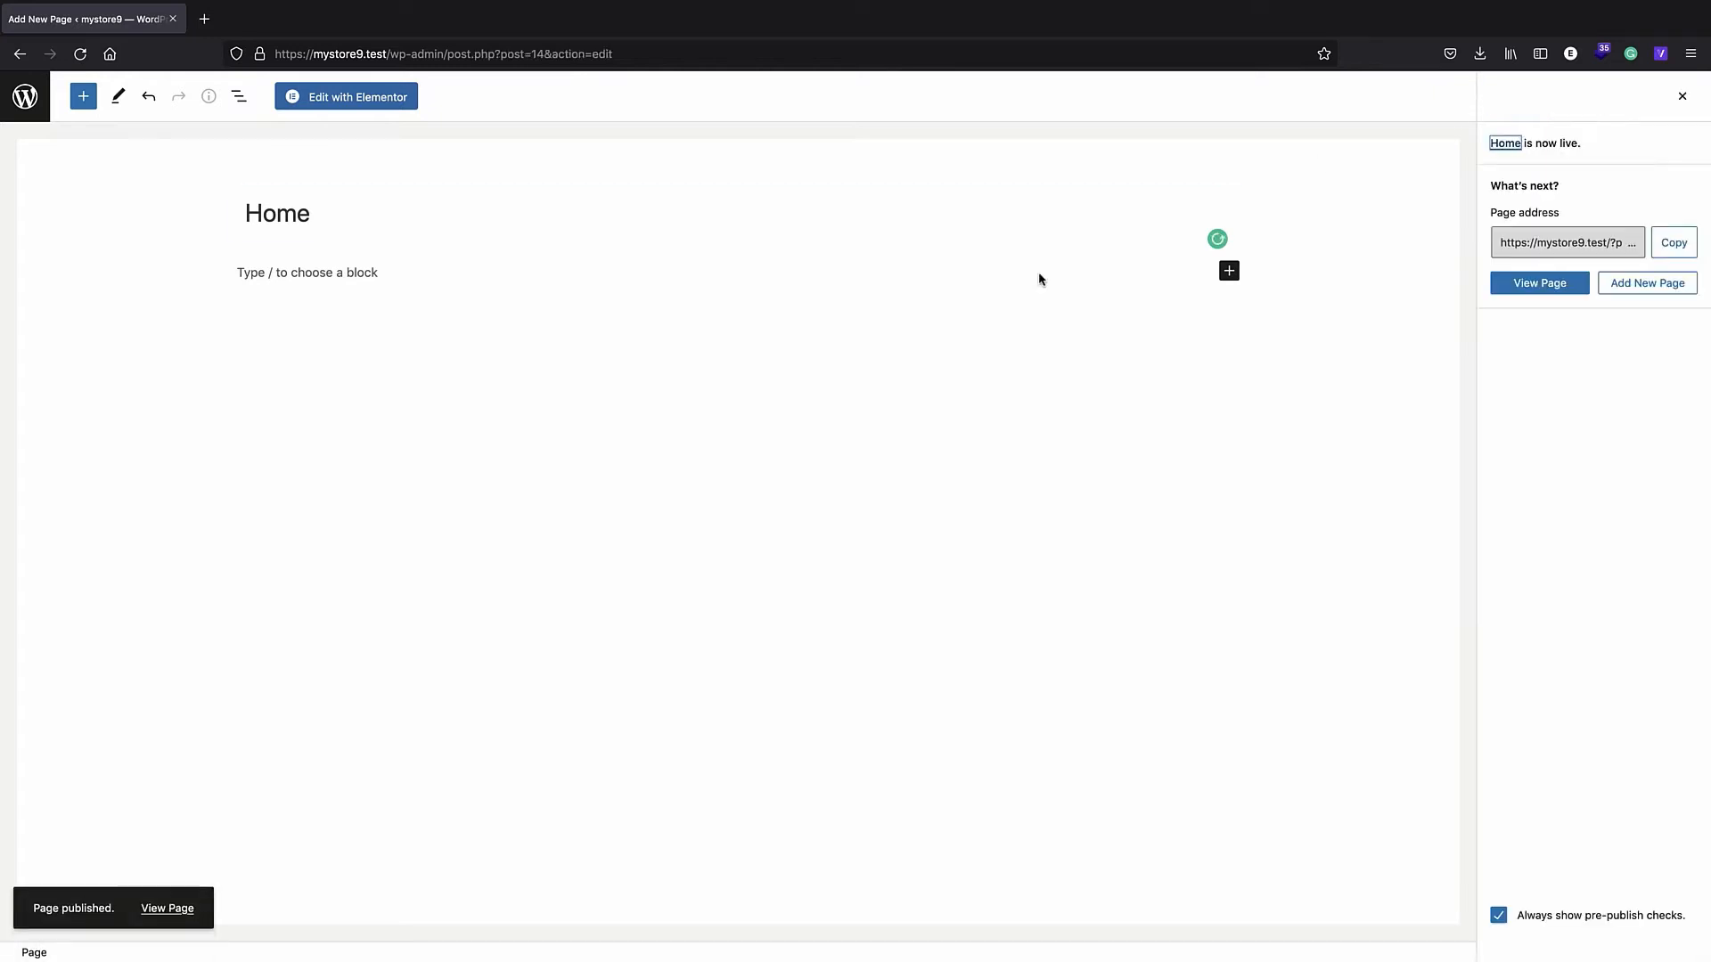
{"action": "left_click", "coordinate": [1682, 99]}
- Open the site's front page at mystore9.test to check its content and navigation menu
{"action": "left_click_drag", "start_coordinate": [650, 64], "coordinate": [386, 55]}
{"action": "key", "text": "BackSpace"}
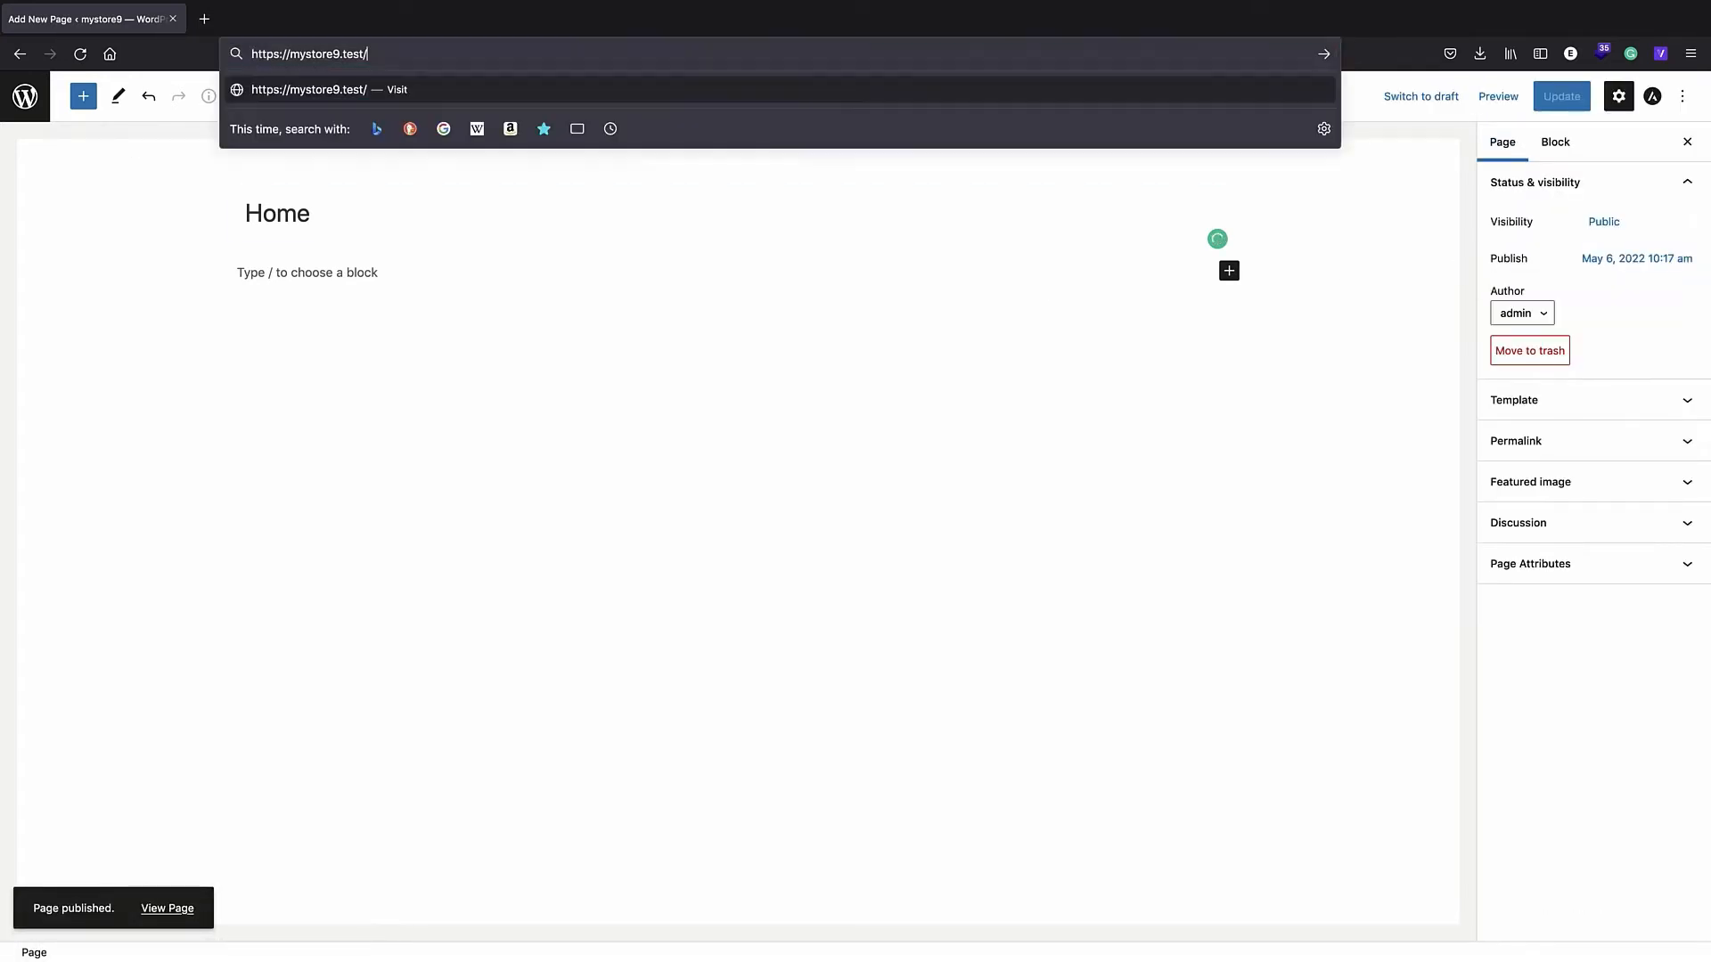
{"action": "key", "text": "Return"}
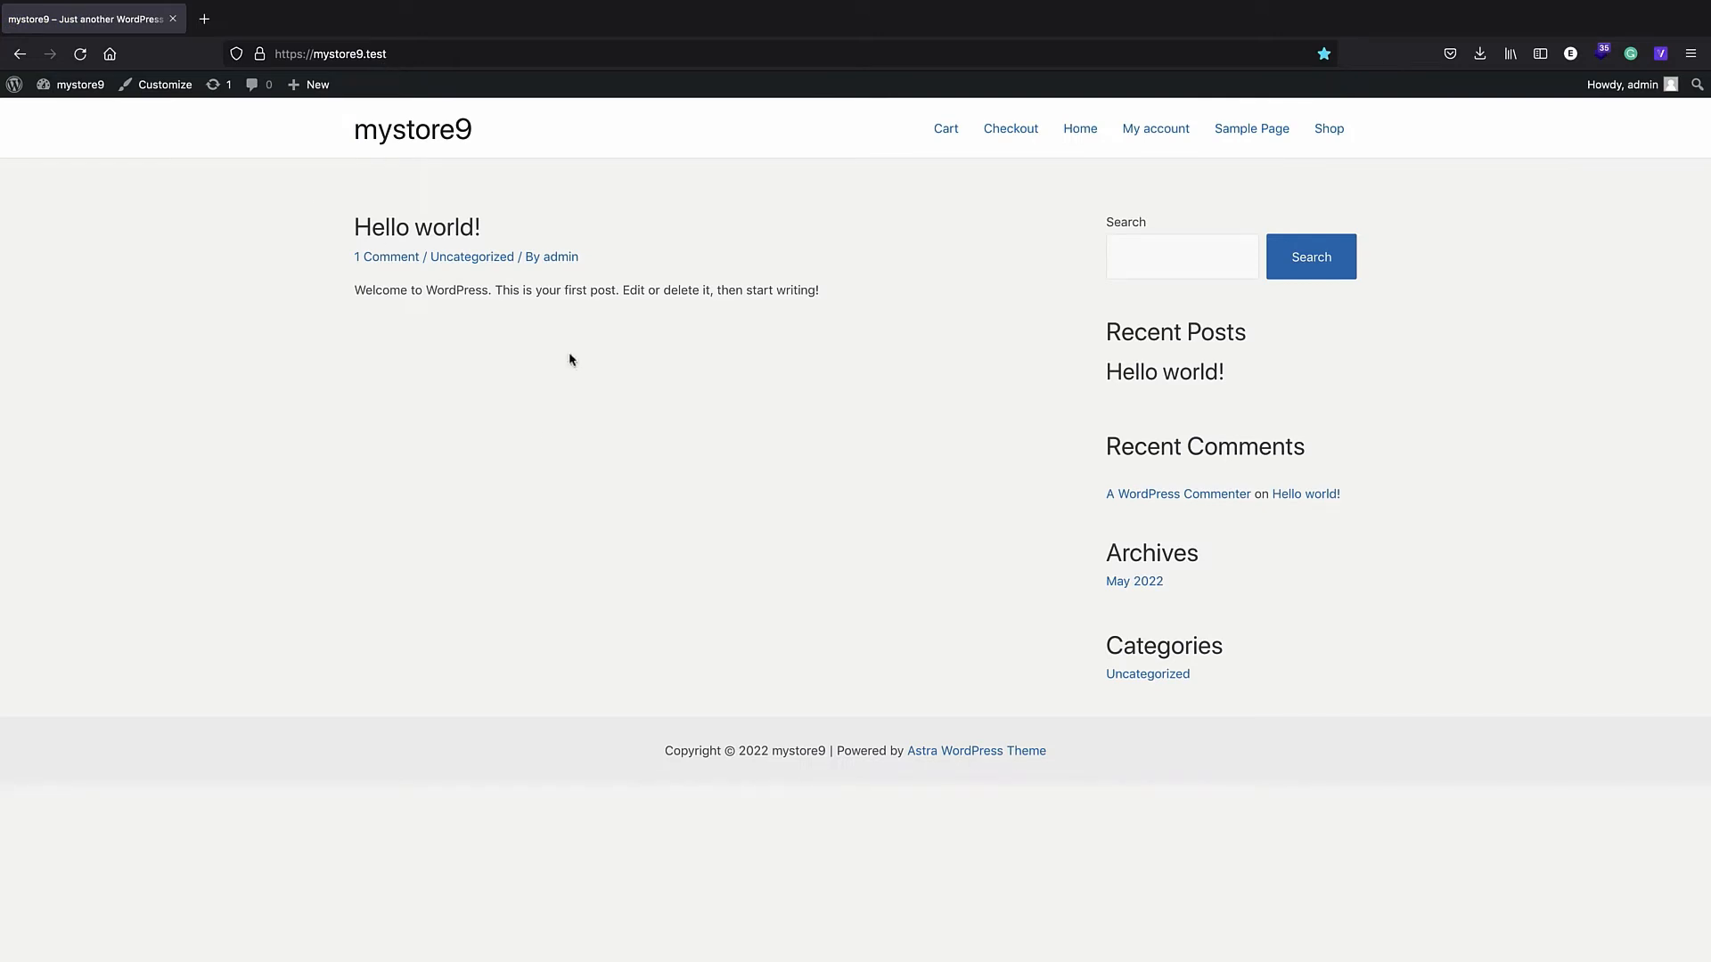
- In the Reading settings, set the homepage to display the static page Home and save the changes
{"action": "left_click", "coordinate": [15, 86]}
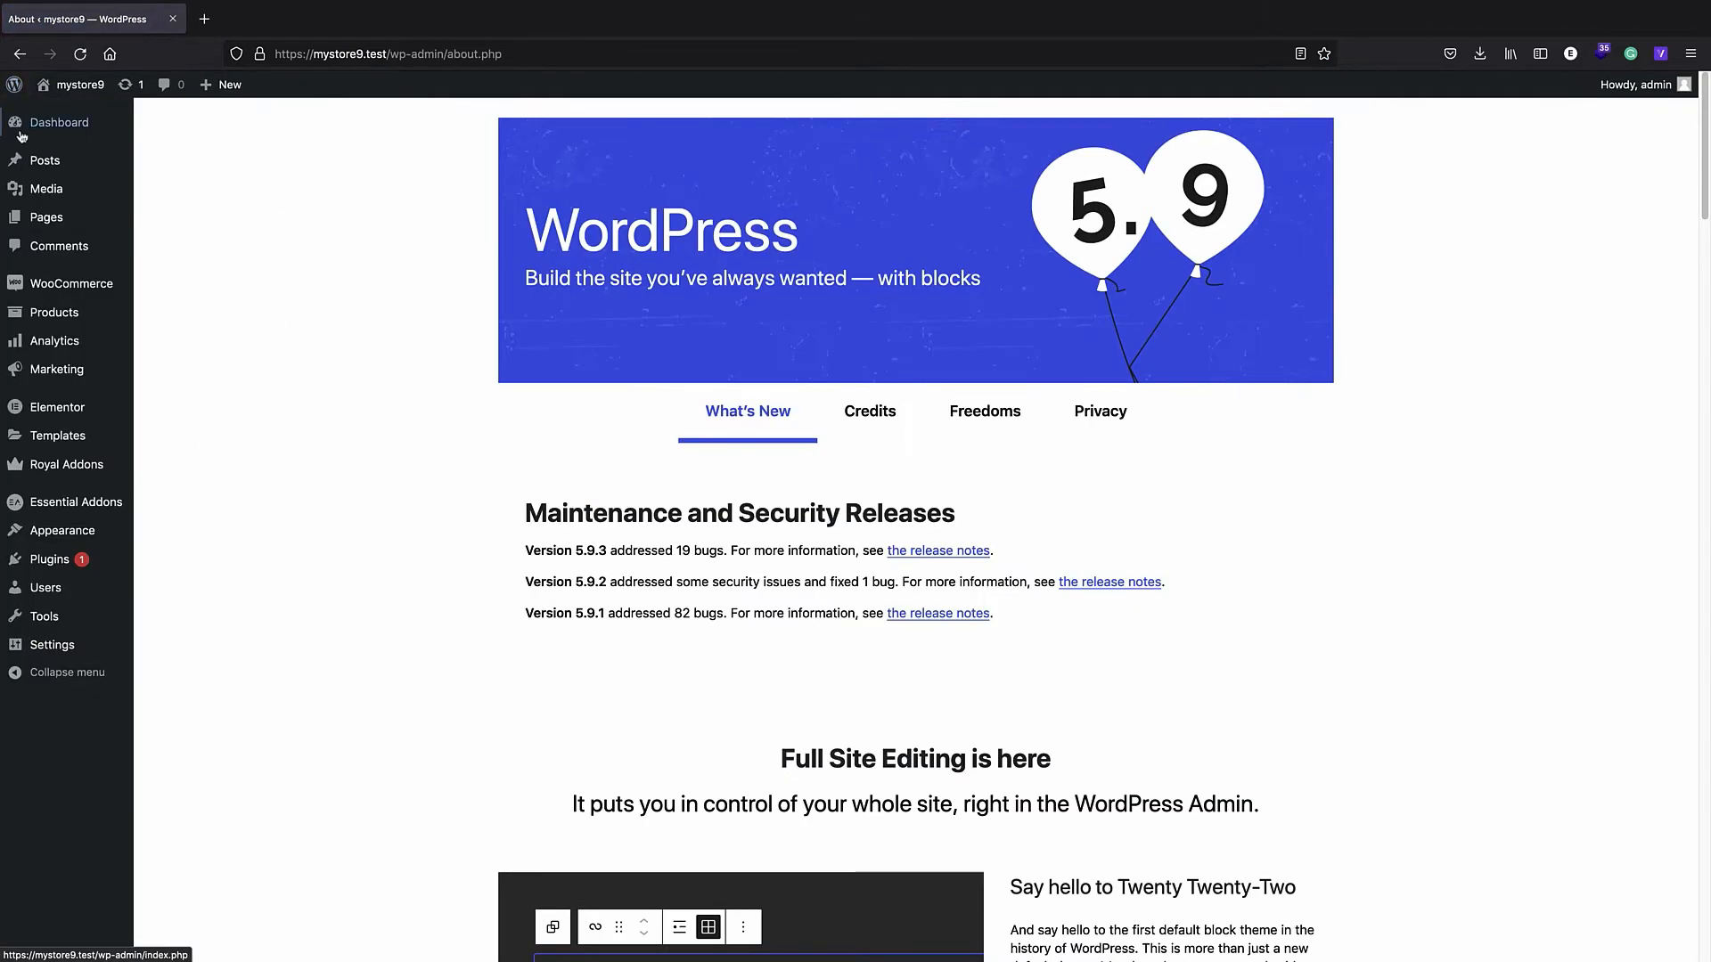
{"action": "mouse_move", "coordinate": [52, 645]}
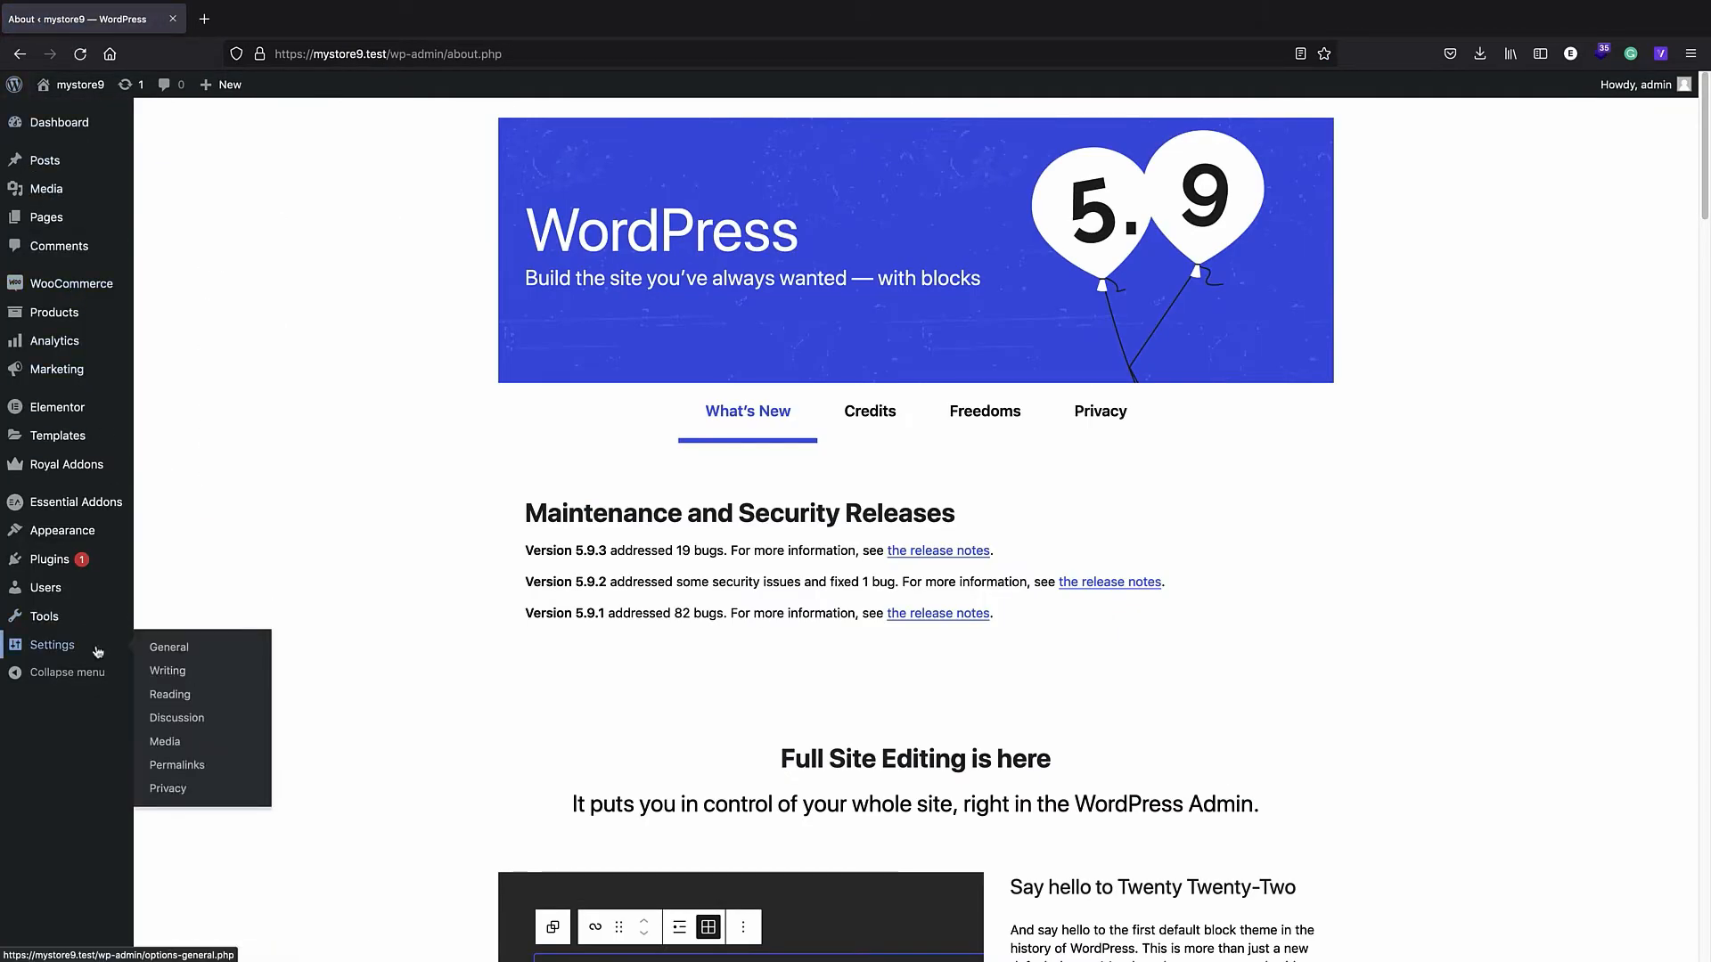
{"action": "left_click", "coordinate": [169, 695]}
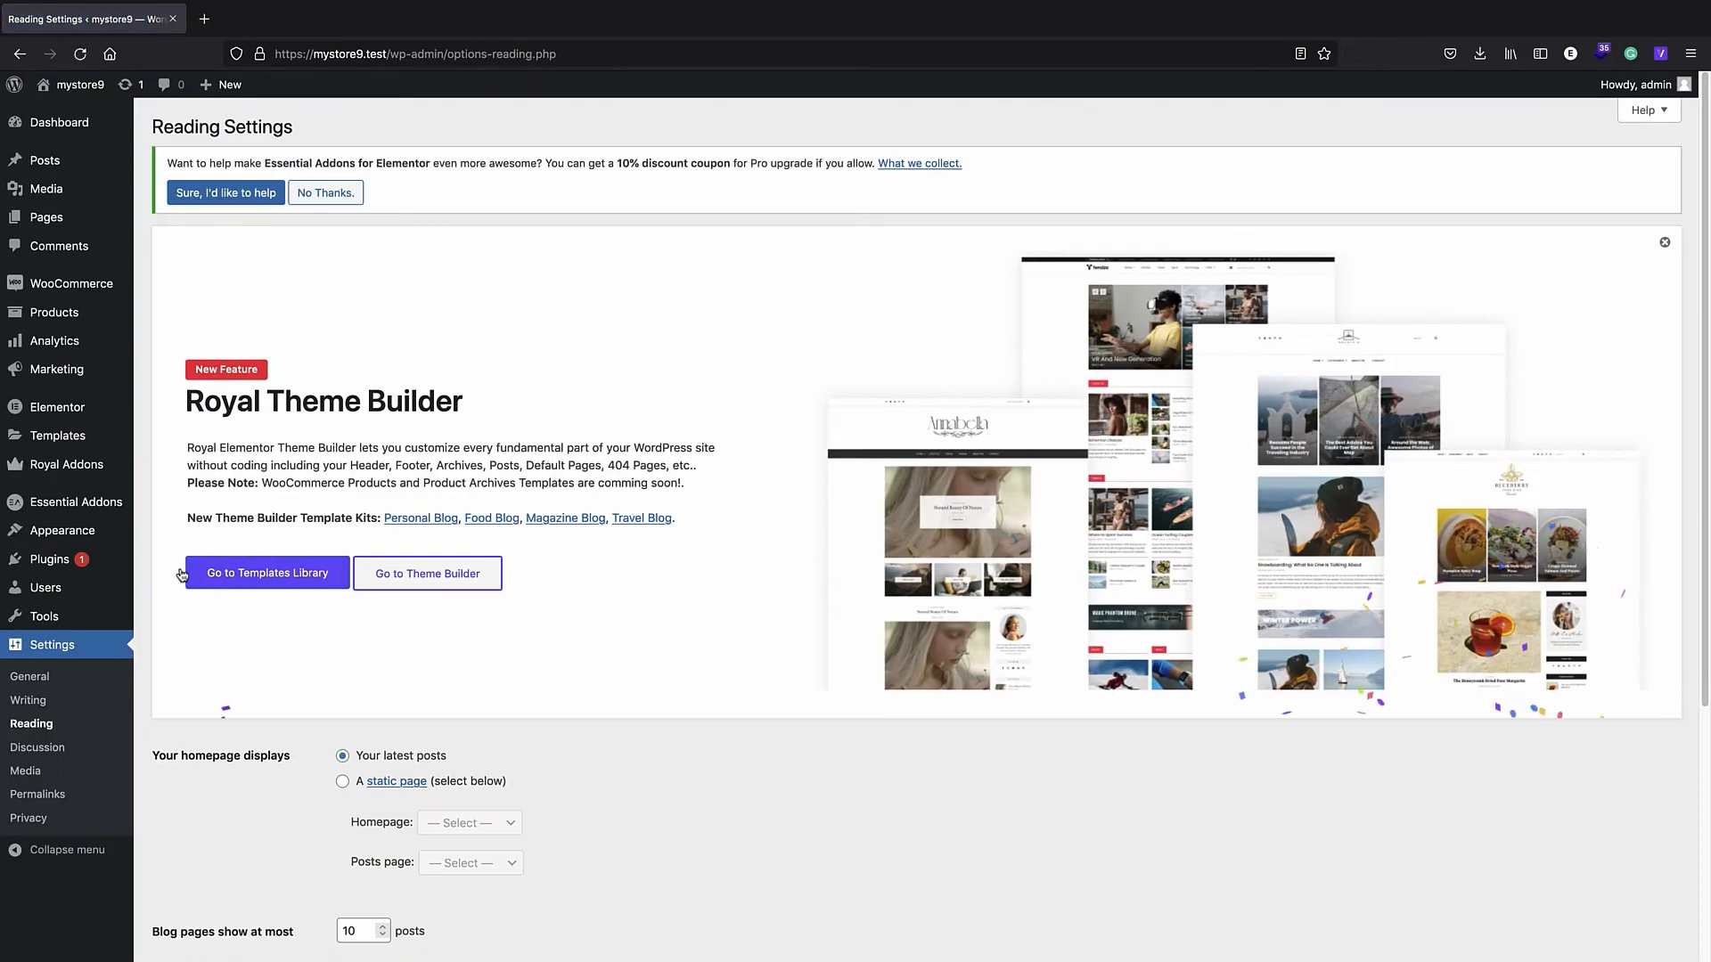
{"action": "scroll", "coordinate": [299, 523], "scroll_direction": "down", "scroll_amount": 1}
{"action": "scroll", "coordinate": [299, 524], "scroll_direction": "down", "scroll_amount": 4}
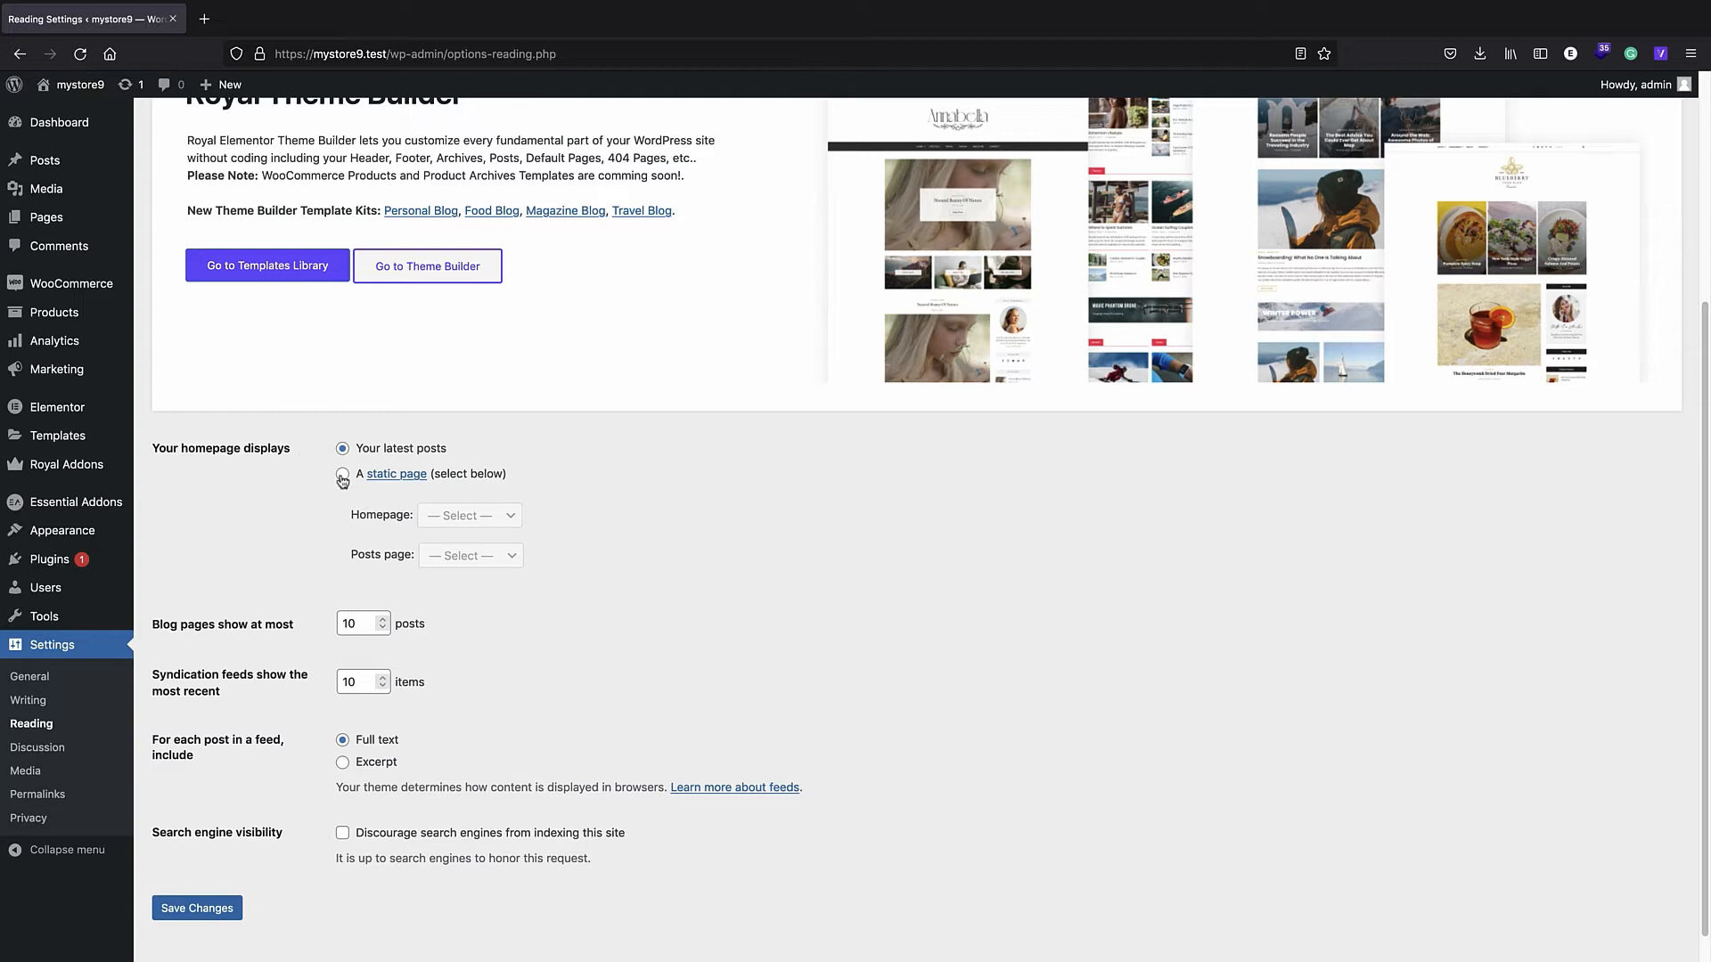
{"action": "left_click", "coordinate": [345, 475]}
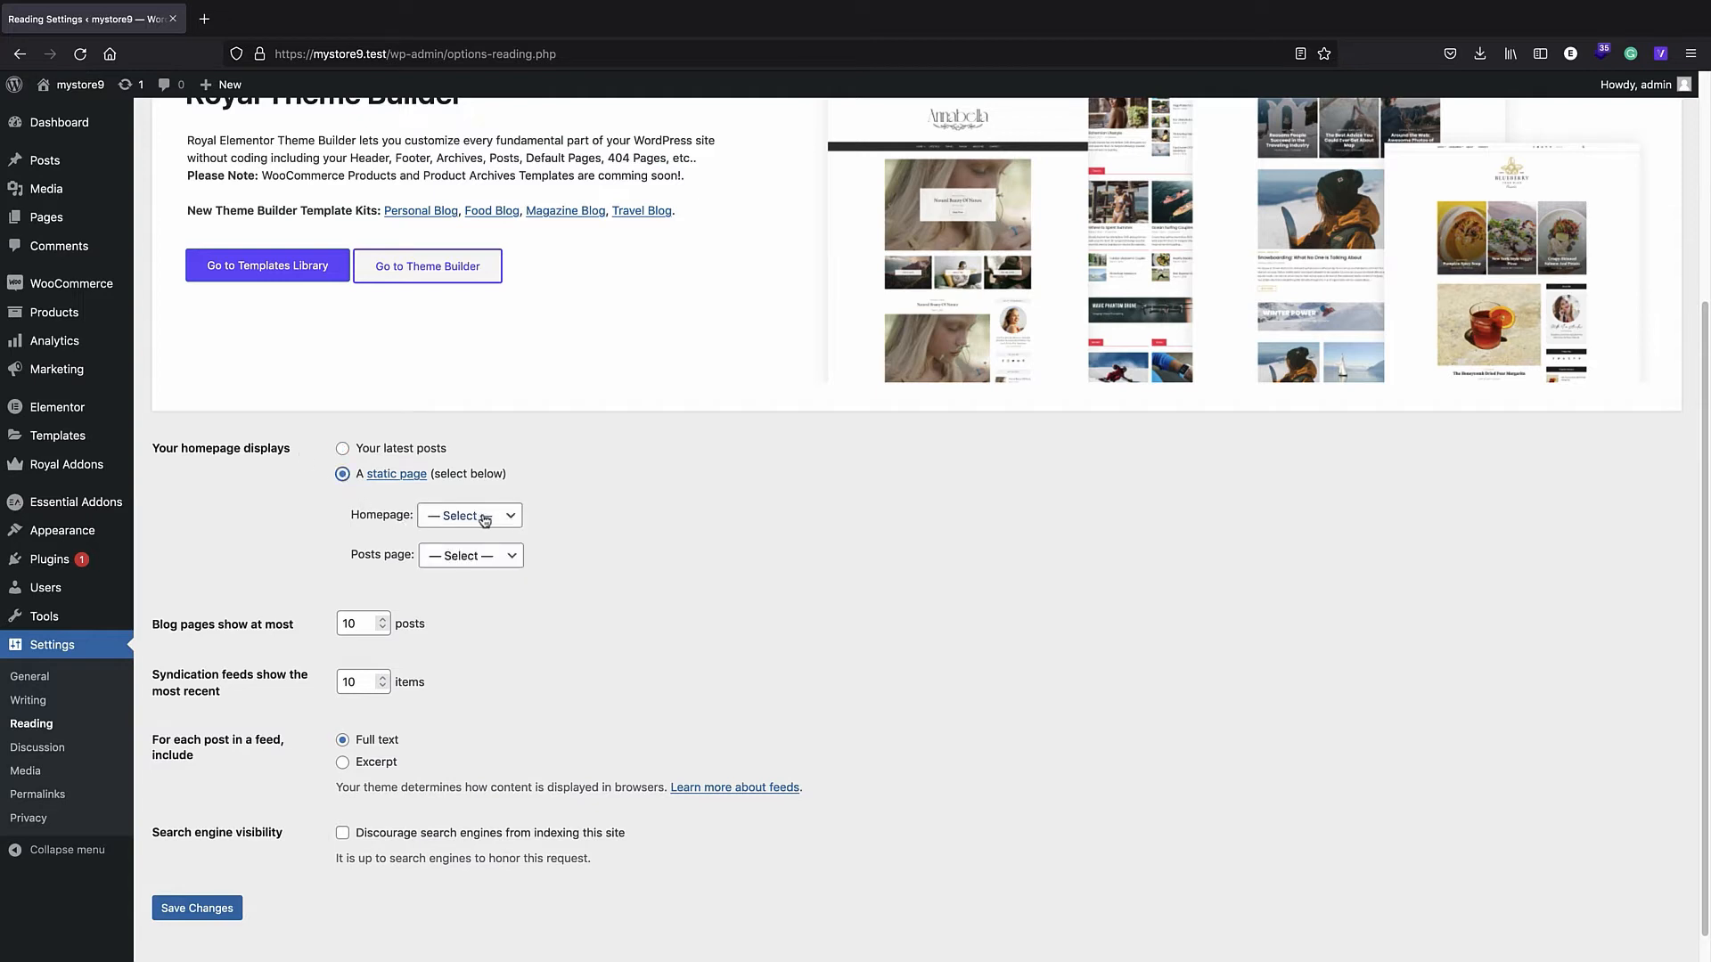
{"action": "left_click", "coordinate": [481, 517]}
{"action": "left_click", "coordinate": [481, 568]}
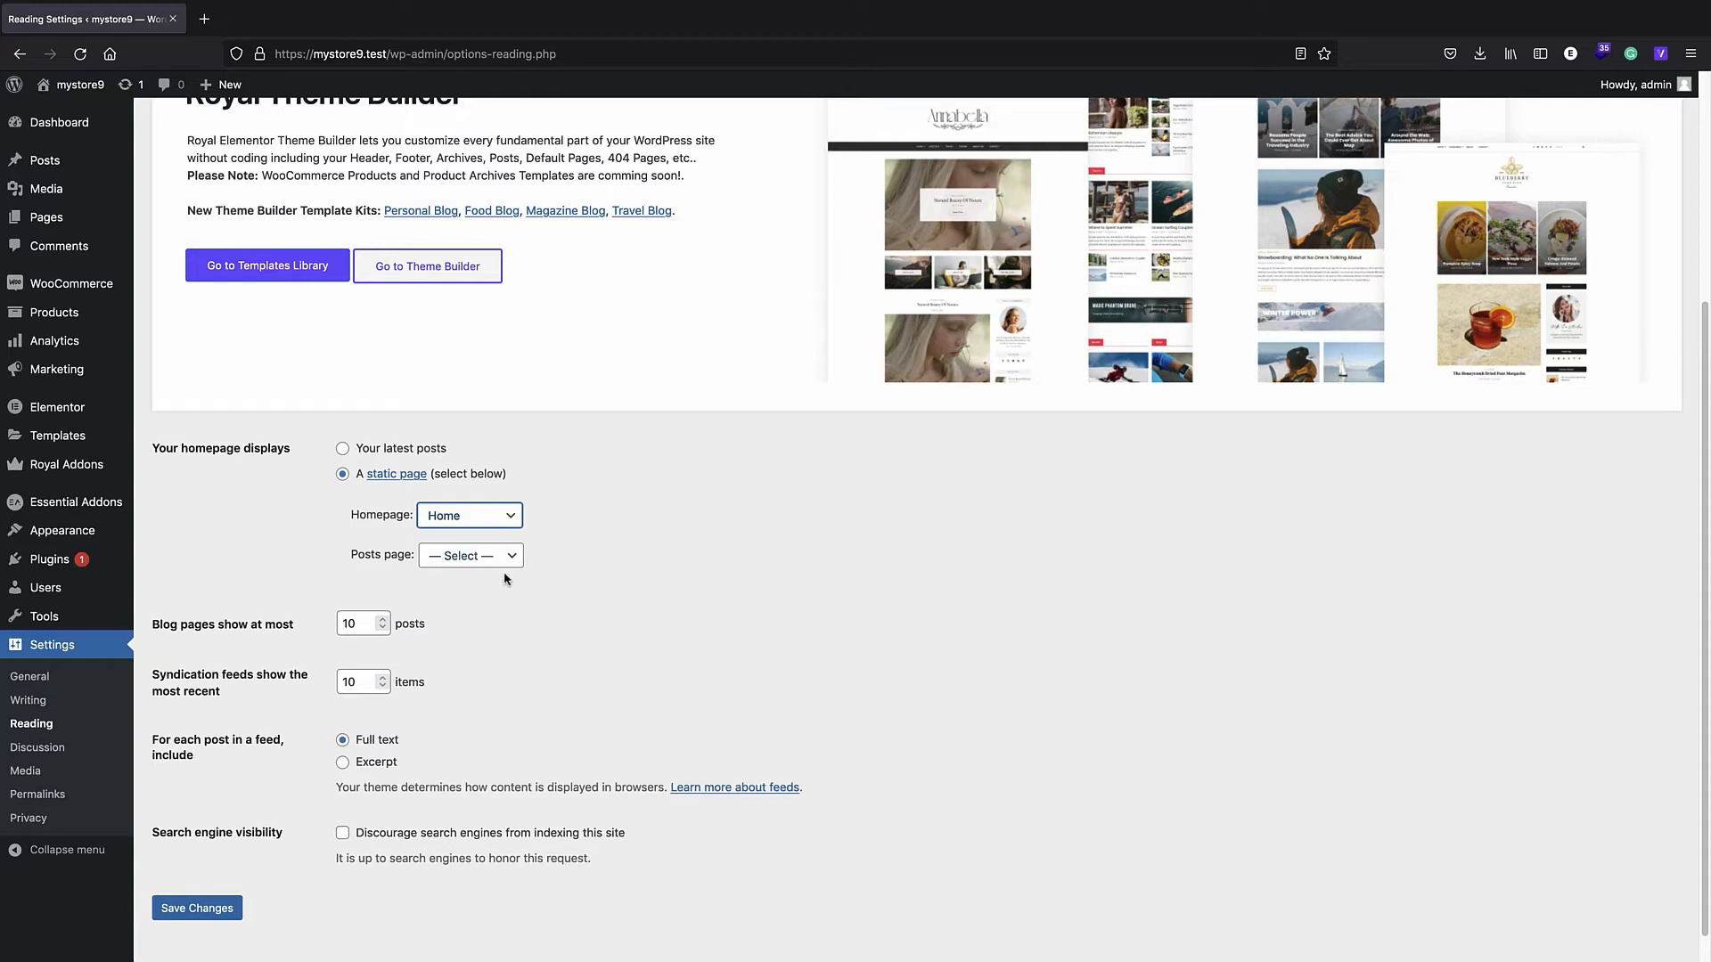
{"action": "left_click", "coordinate": [480, 561]}
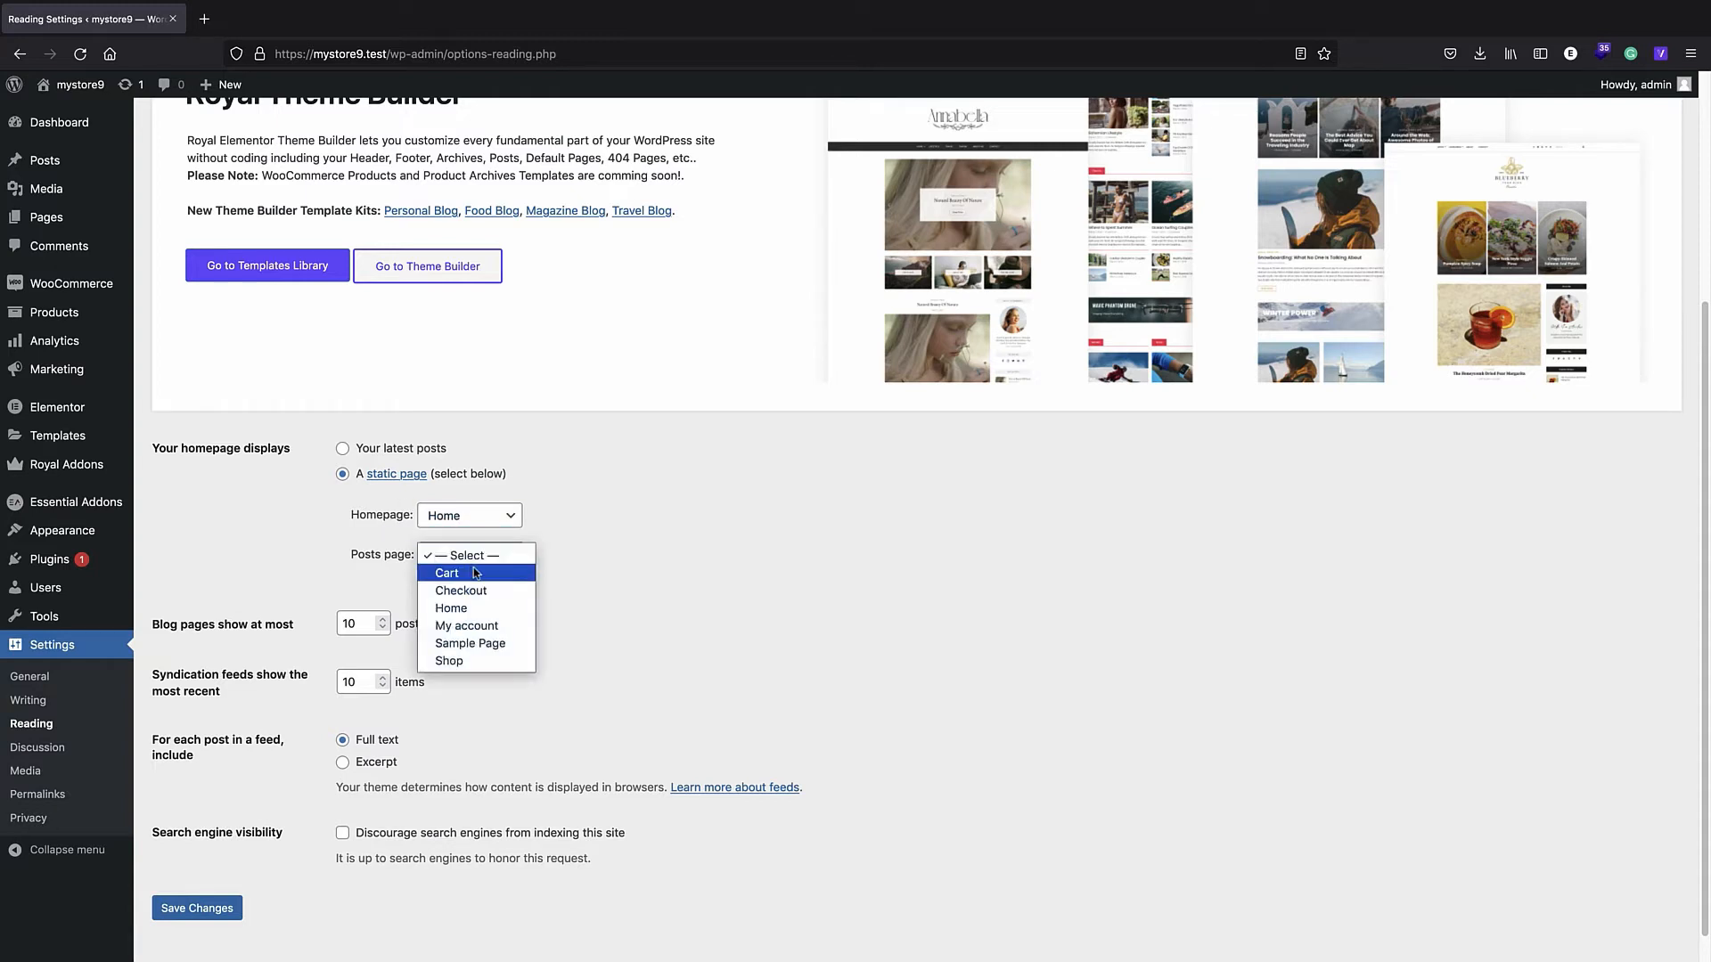
{"action": "left_click", "coordinate": [559, 561]}
{"action": "left_click", "coordinate": [207, 902]}
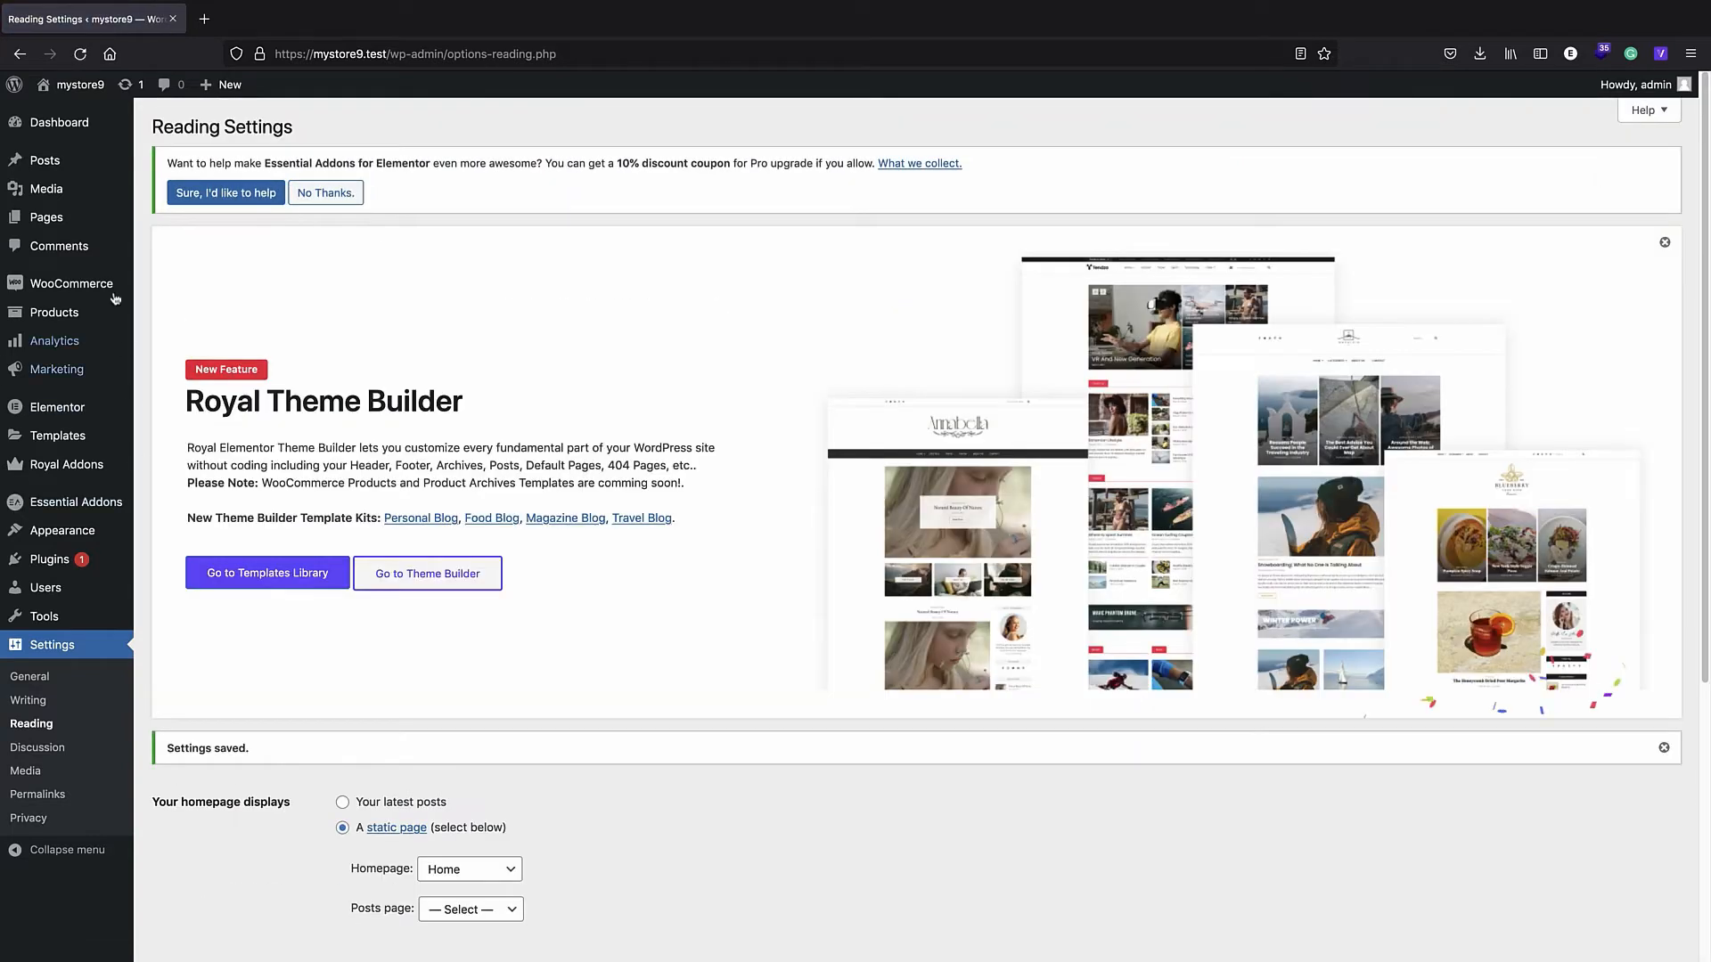
- In the theme Customizer's global container settings, set the Layout to Full Width / Contained and publish the change
{"action": "left_click", "coordinate": [56, 83]}
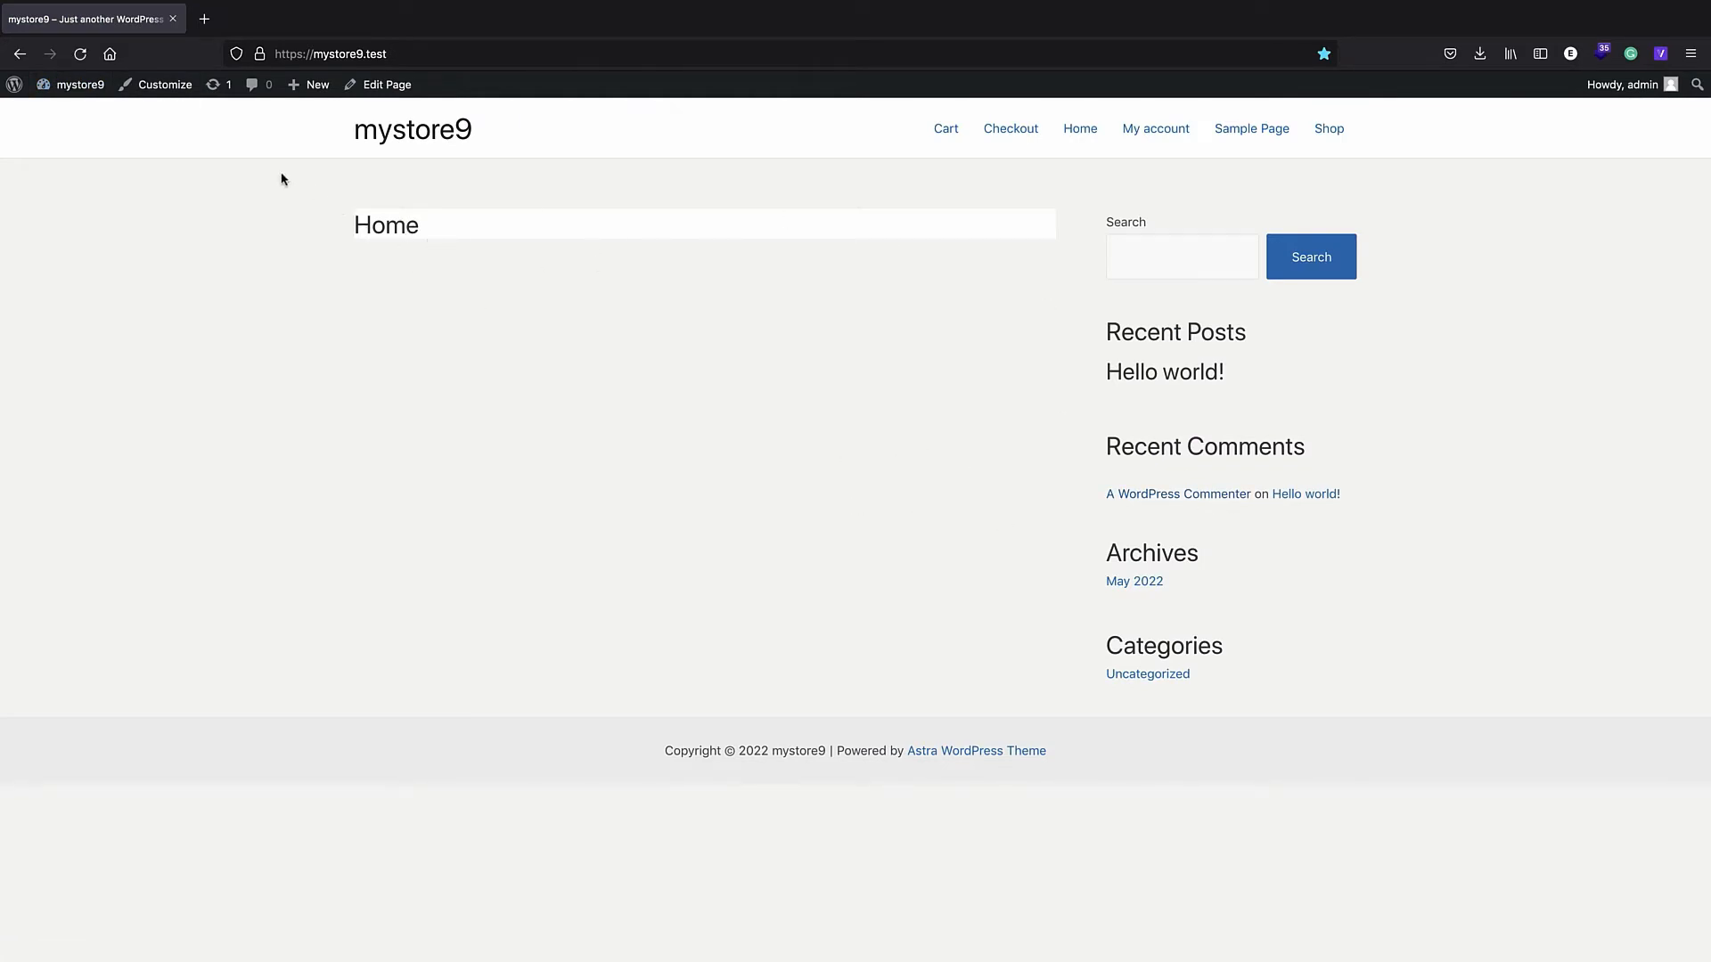
{"action": "left_click", "coordinate": [157, 86]}
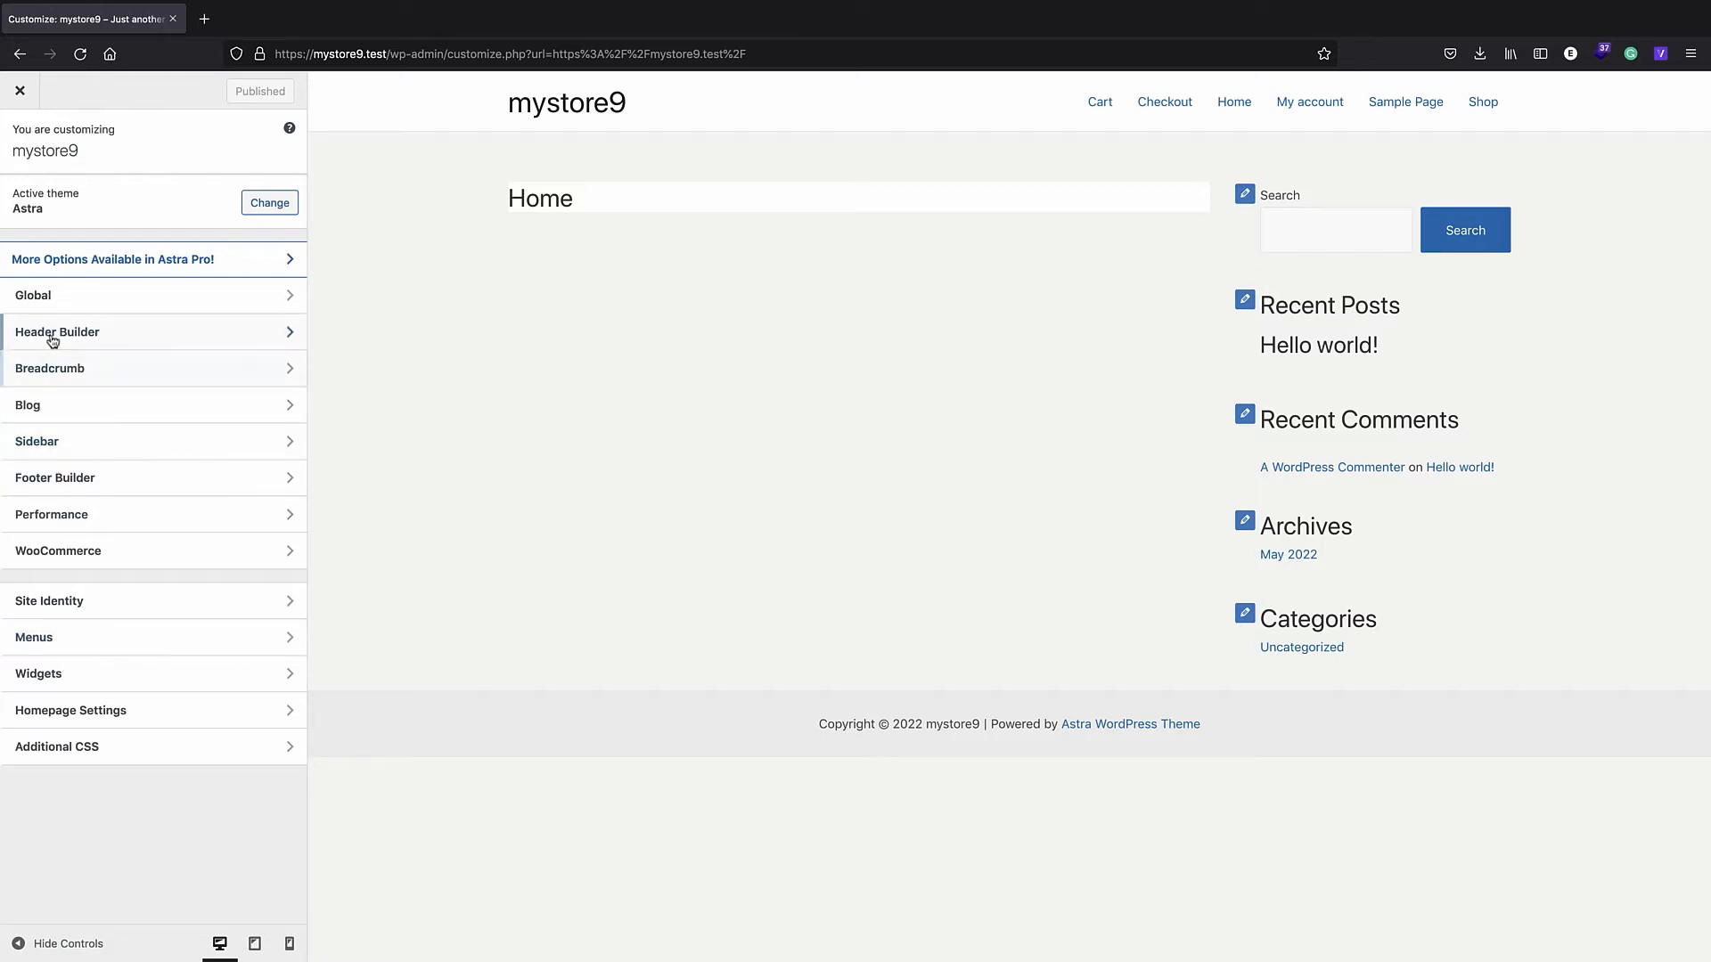
{"action": "left_click", "coordinate": [71, 306]}
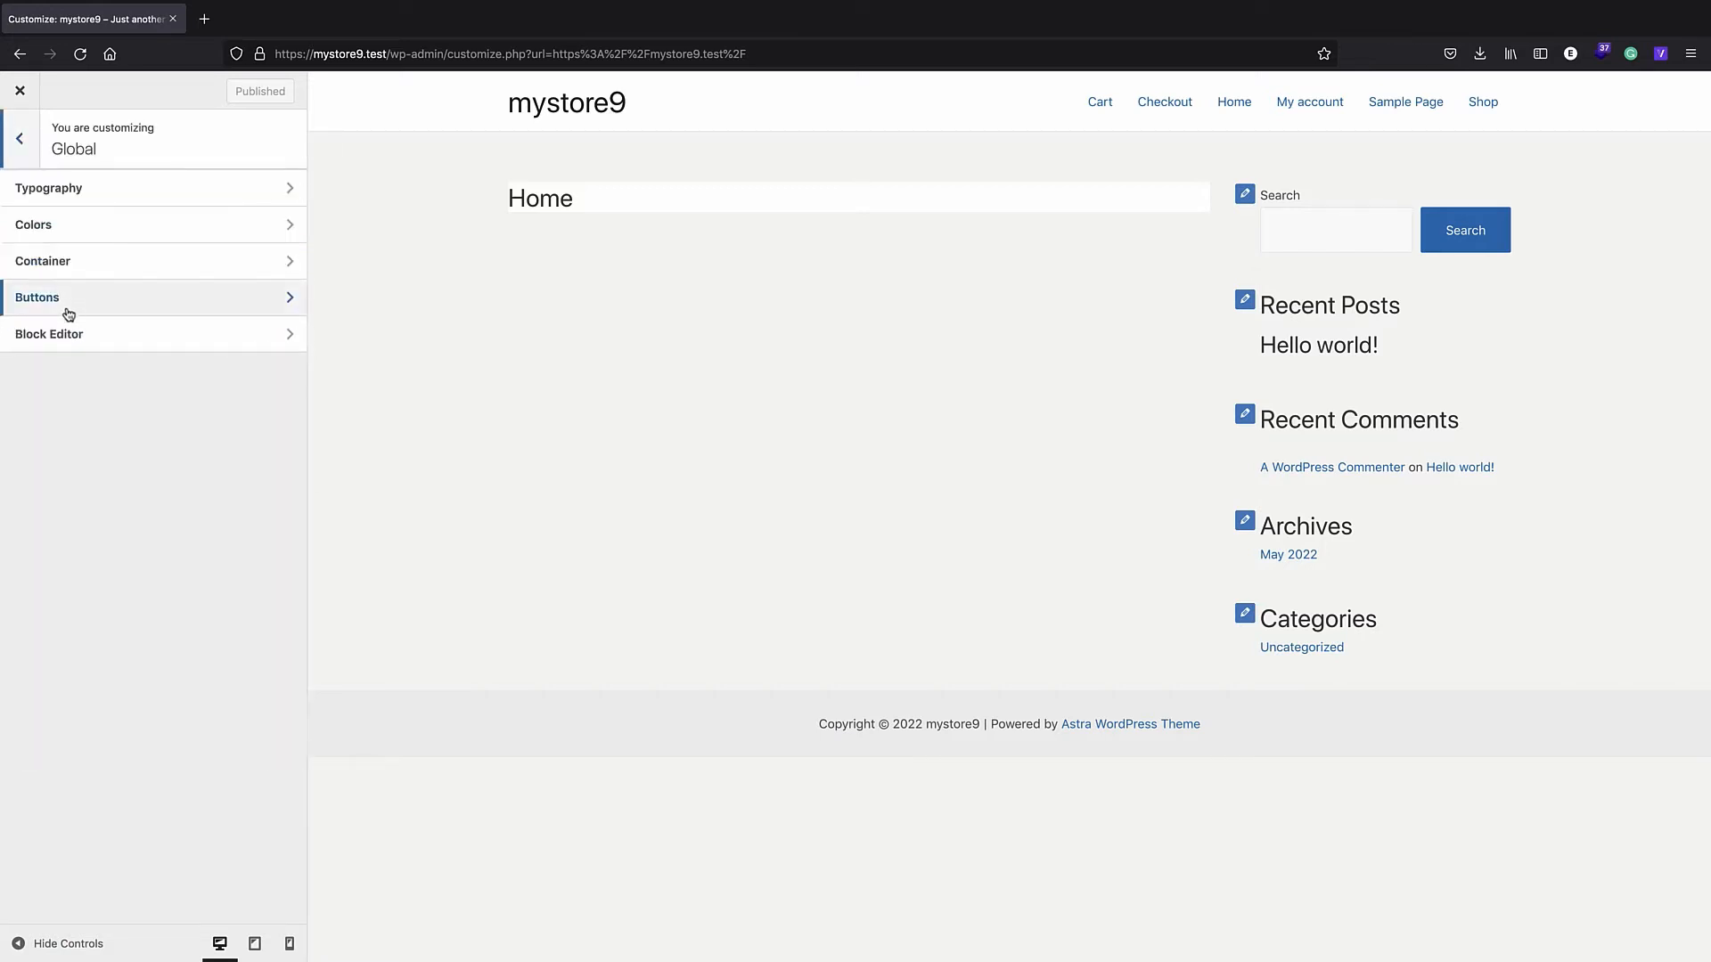
{"action": "left_click", "coordinate": [91, 270]}
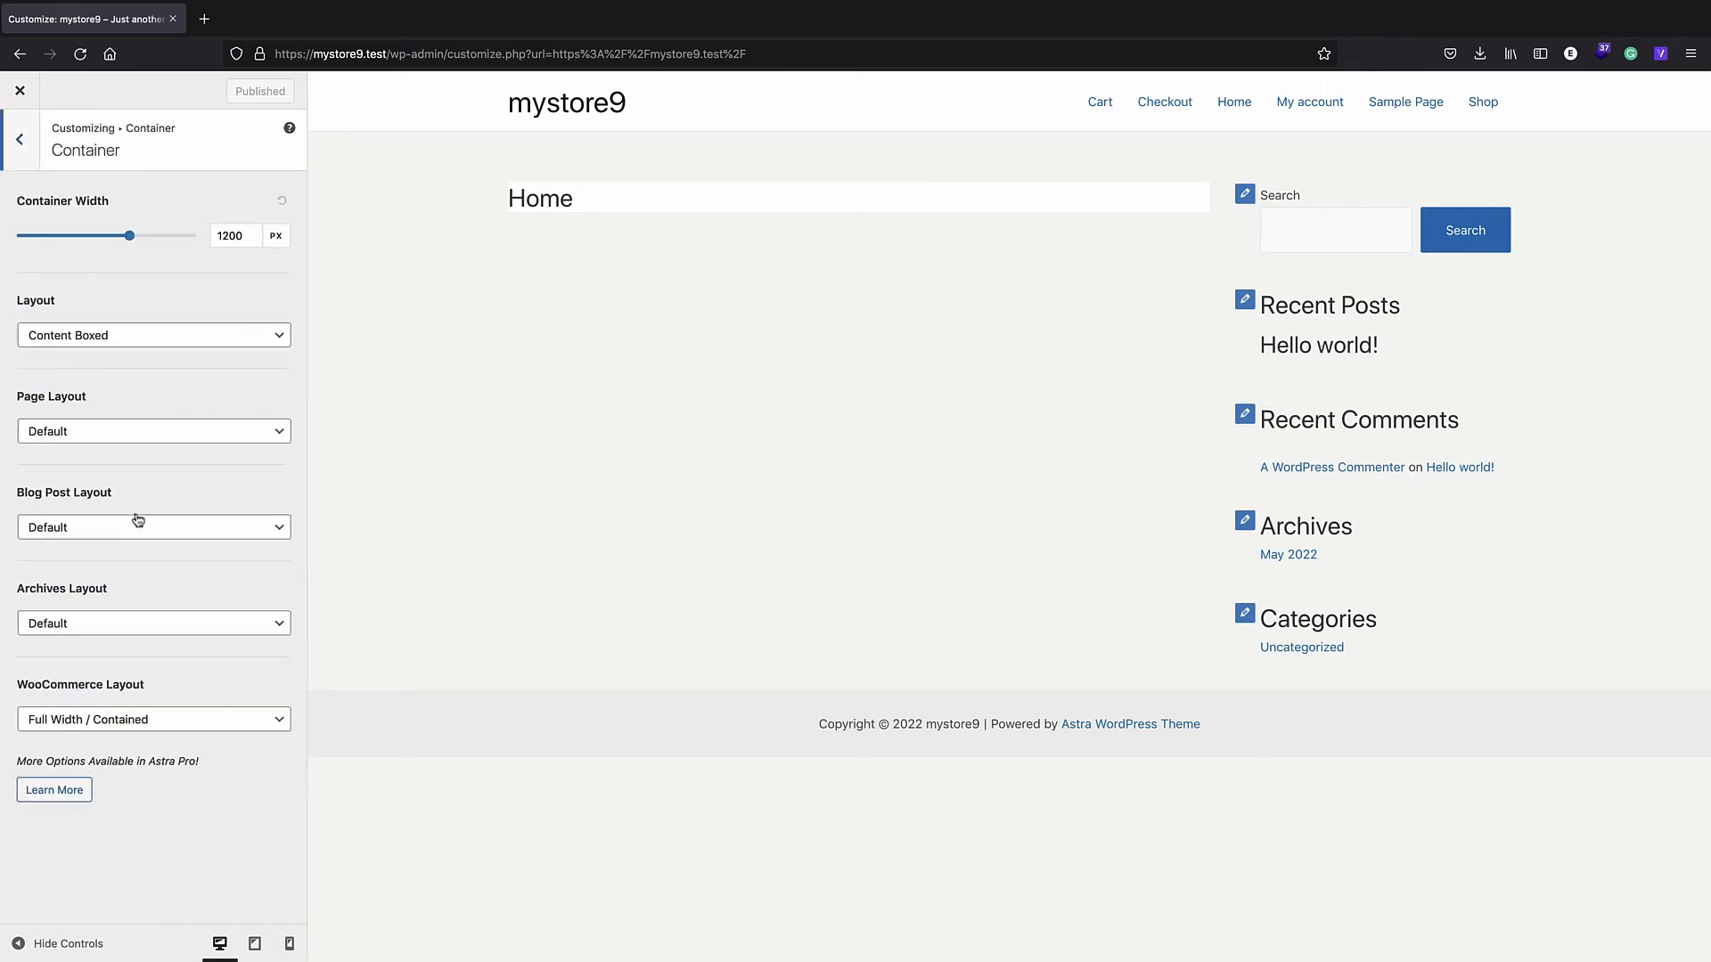
{"action": "left_click", "coordinate": [107, 342]}
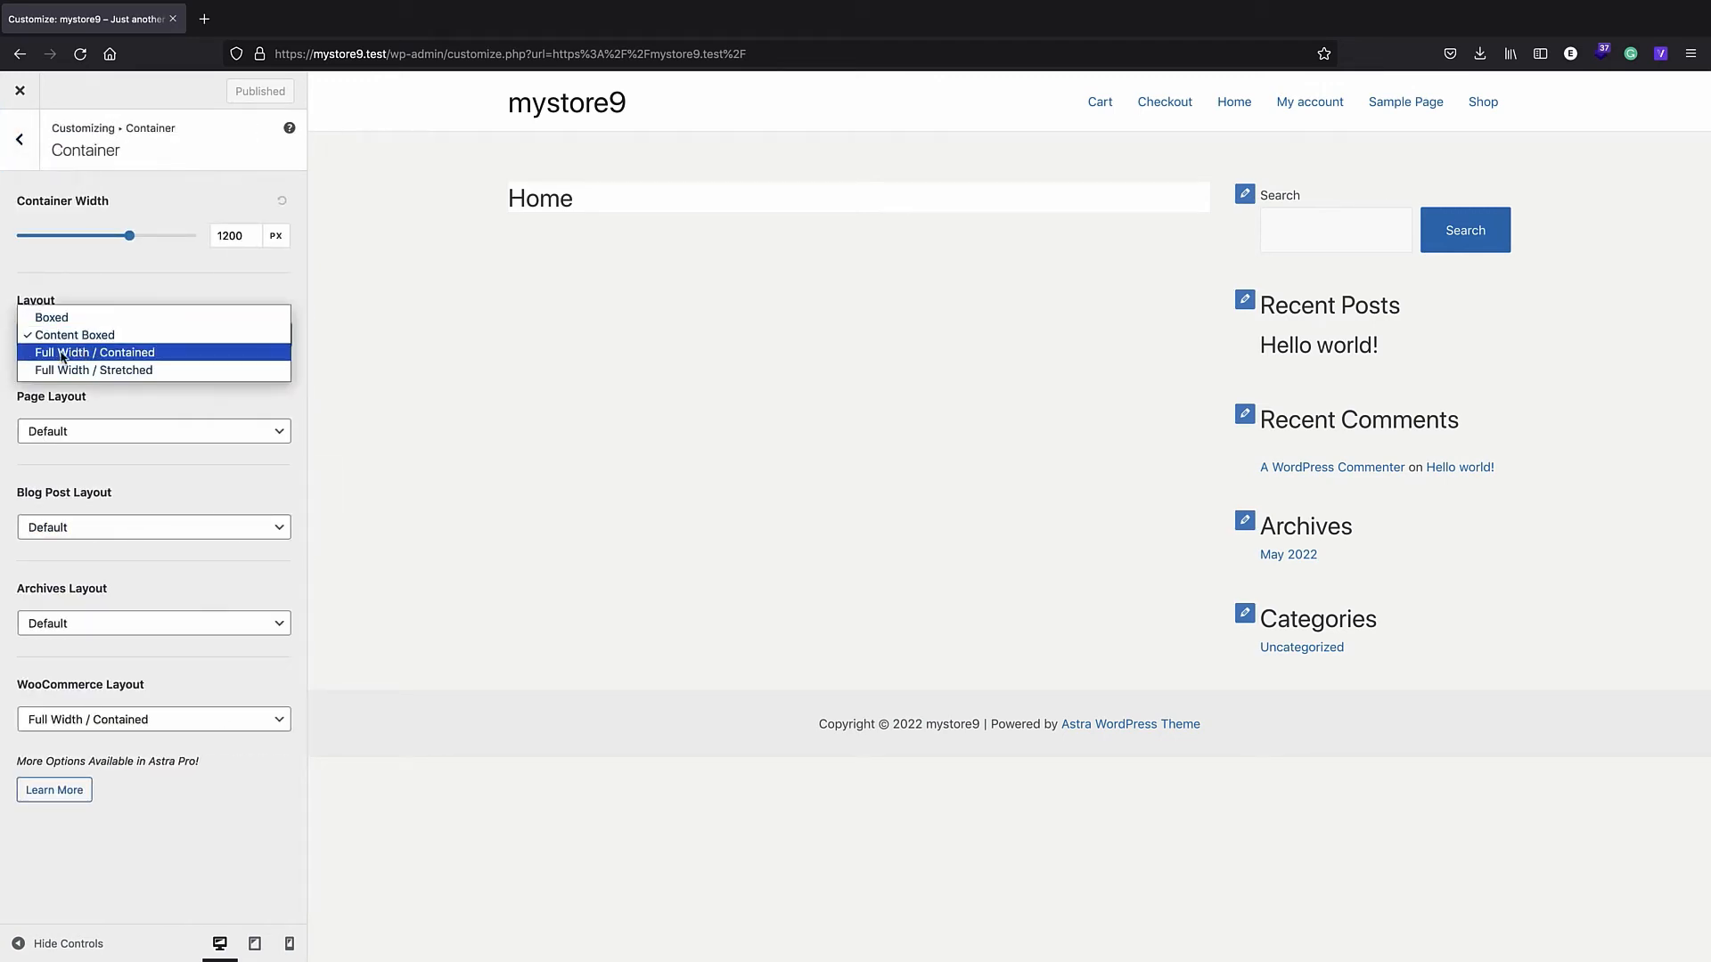
{"action": "left_click", "coordinate": [82, 352]}
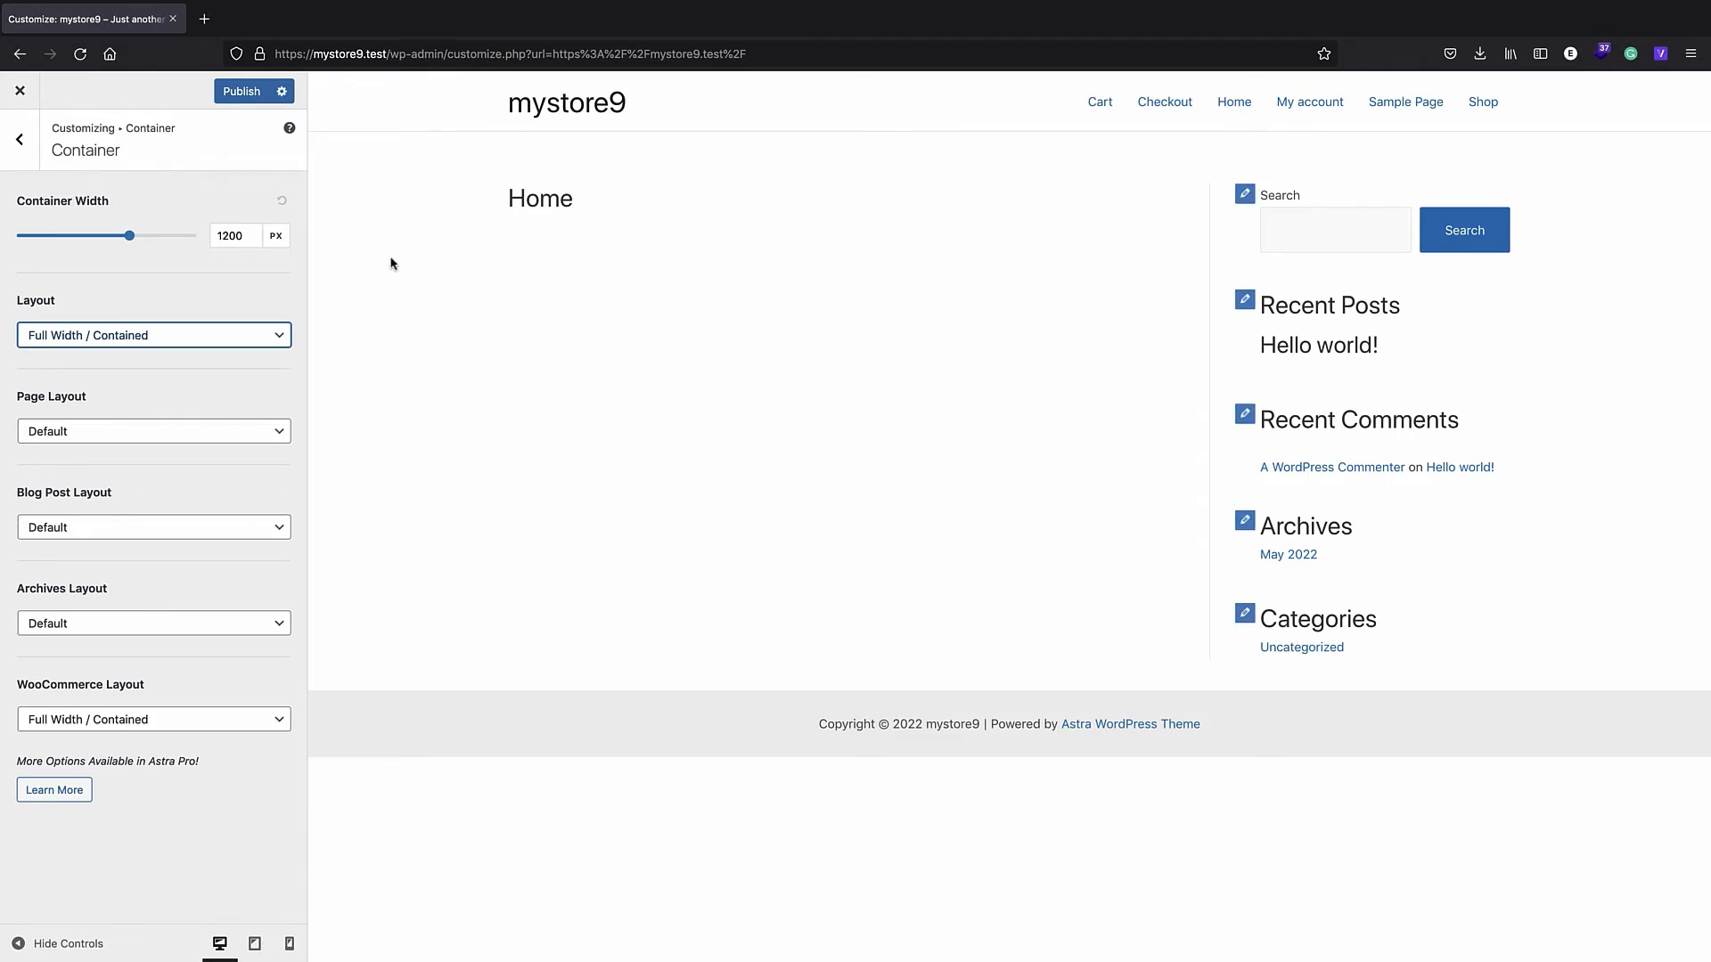
{"action": "left_click", "coordinate": [239, 92]}
{"action": "left_click", "coordinate": [19, 144]}
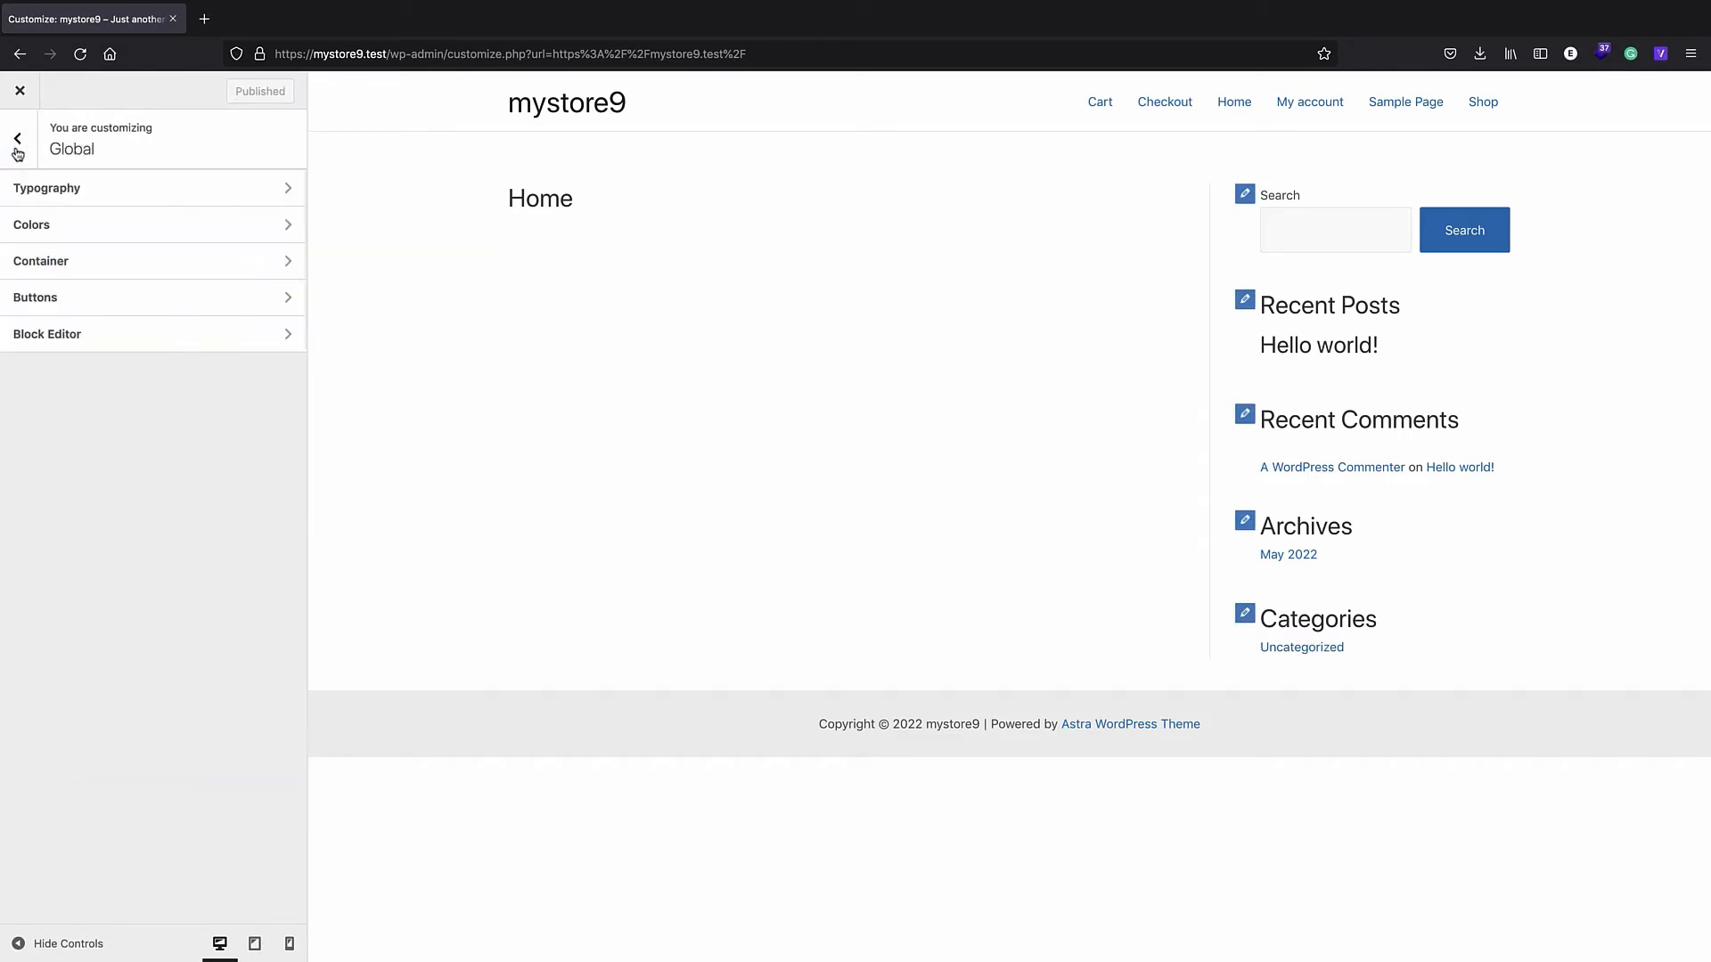
{"action": "left_click", "coordinate": [17, 152]}
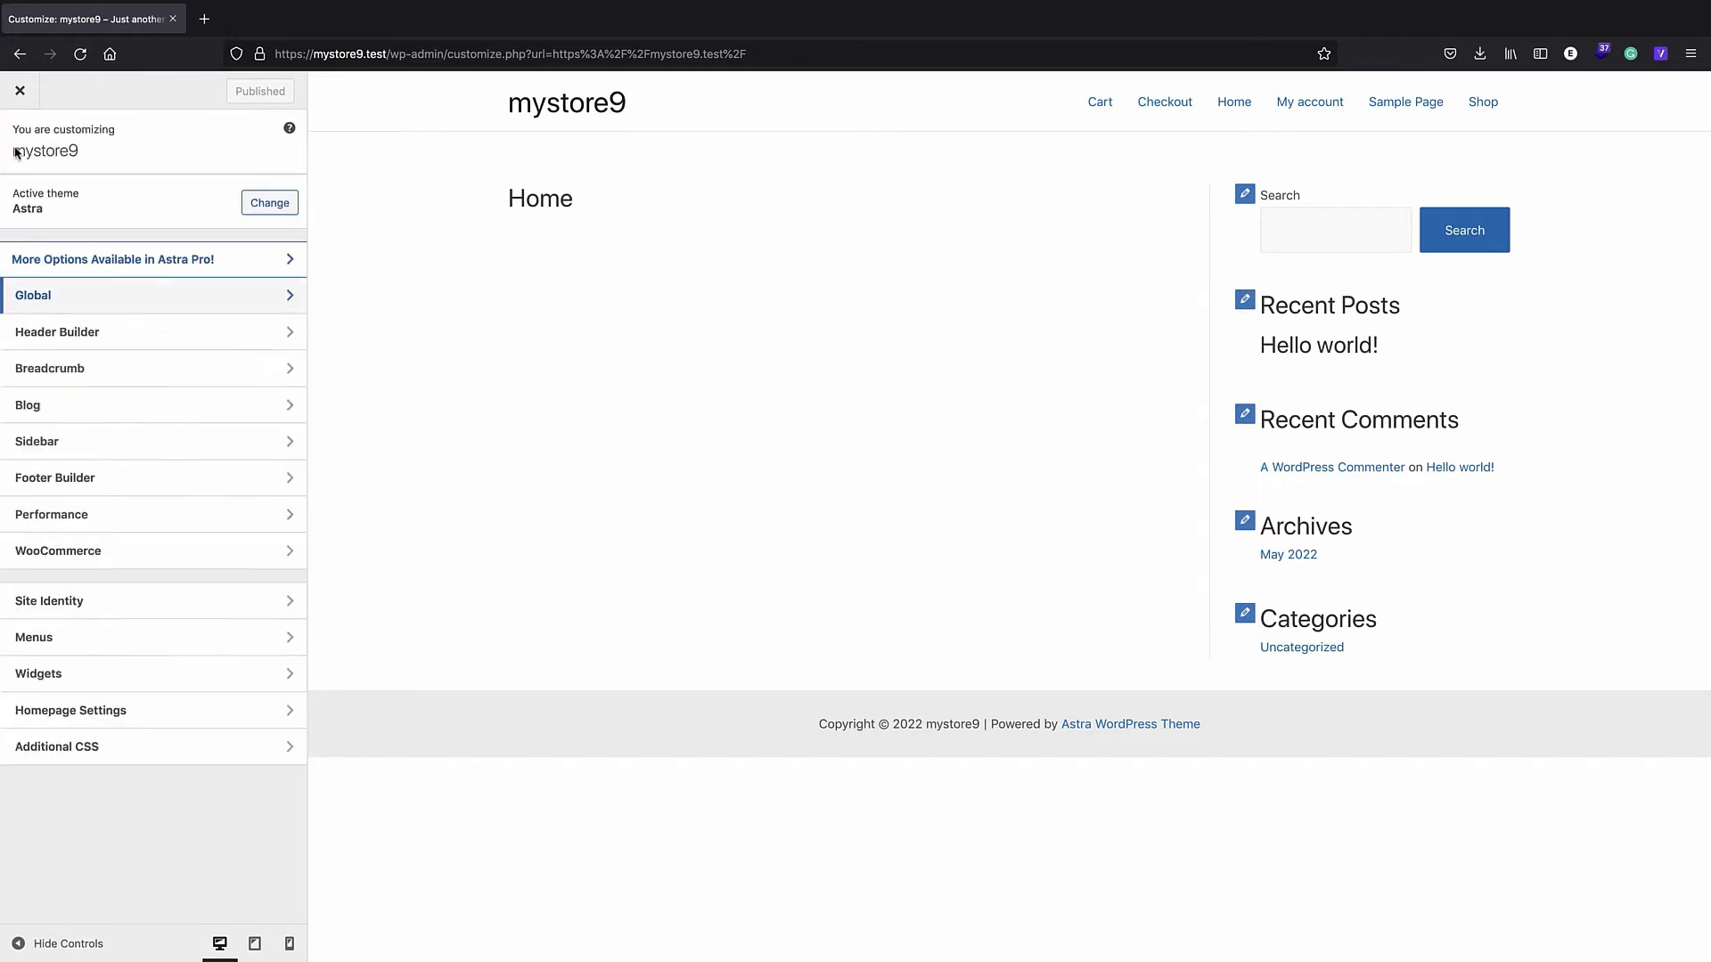
- In the Customizer's Sidebar settings, set the Default Layout to No Sidebar and WooCommerce to Right Sidebar, and publish
{"action": "left_click", "coordinate": [80, 294]}
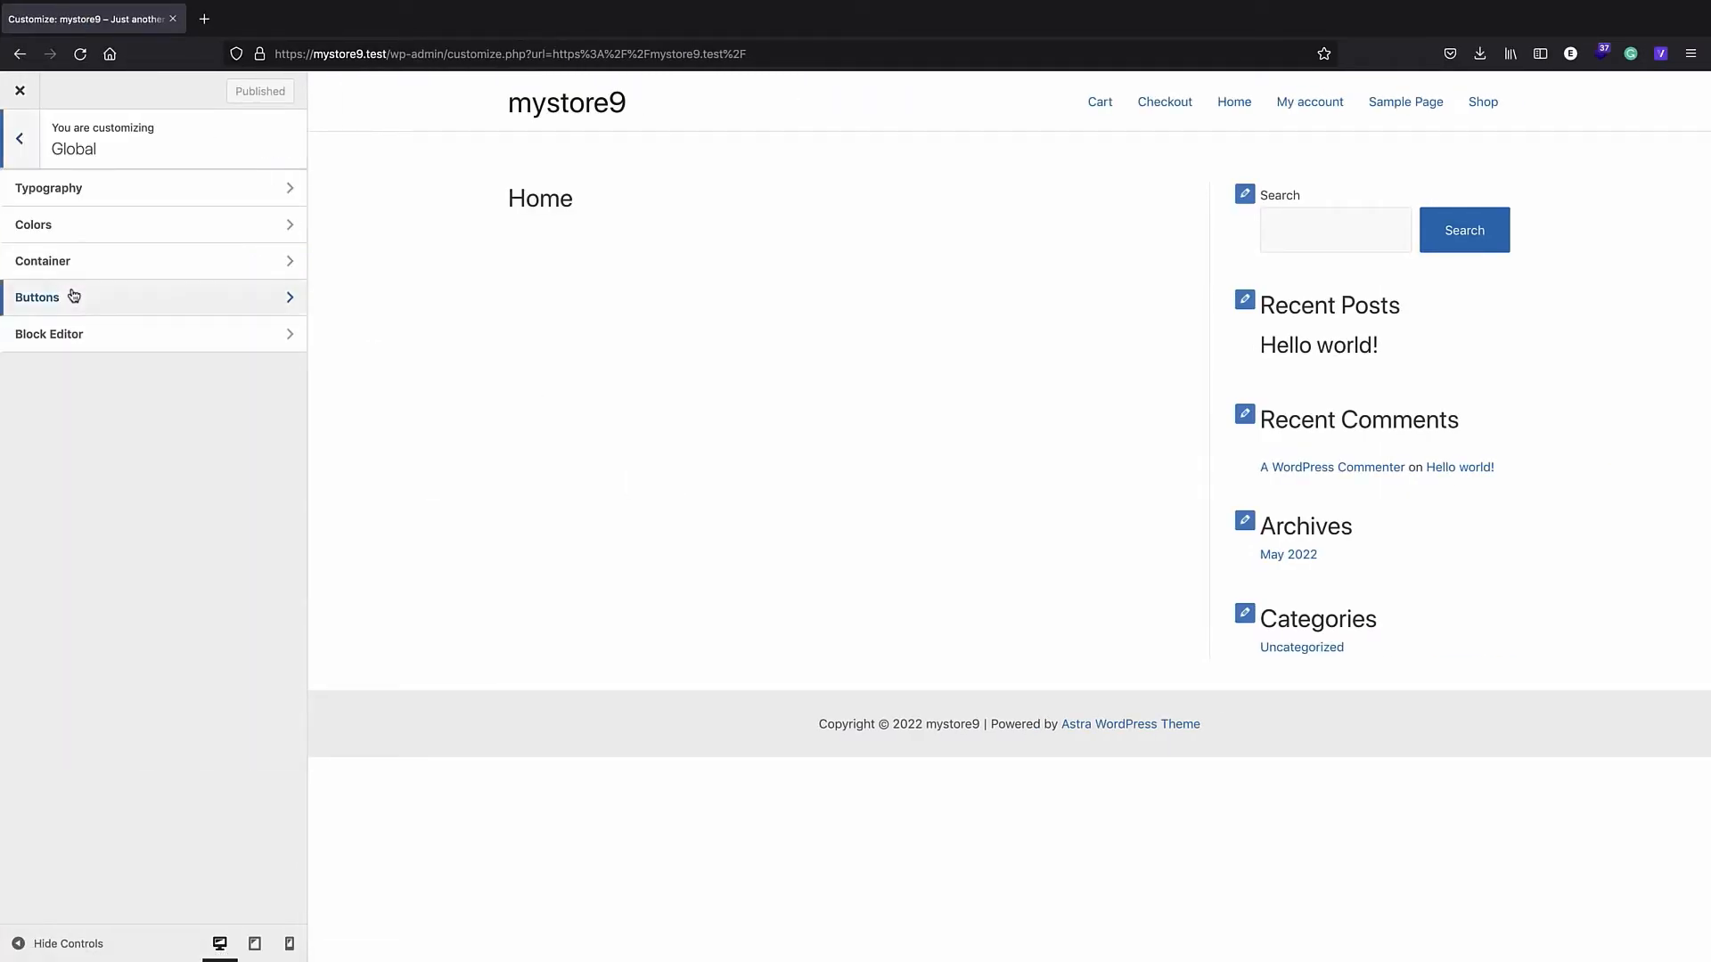
{"action": "left_click", "coordinate": [19, 144]}
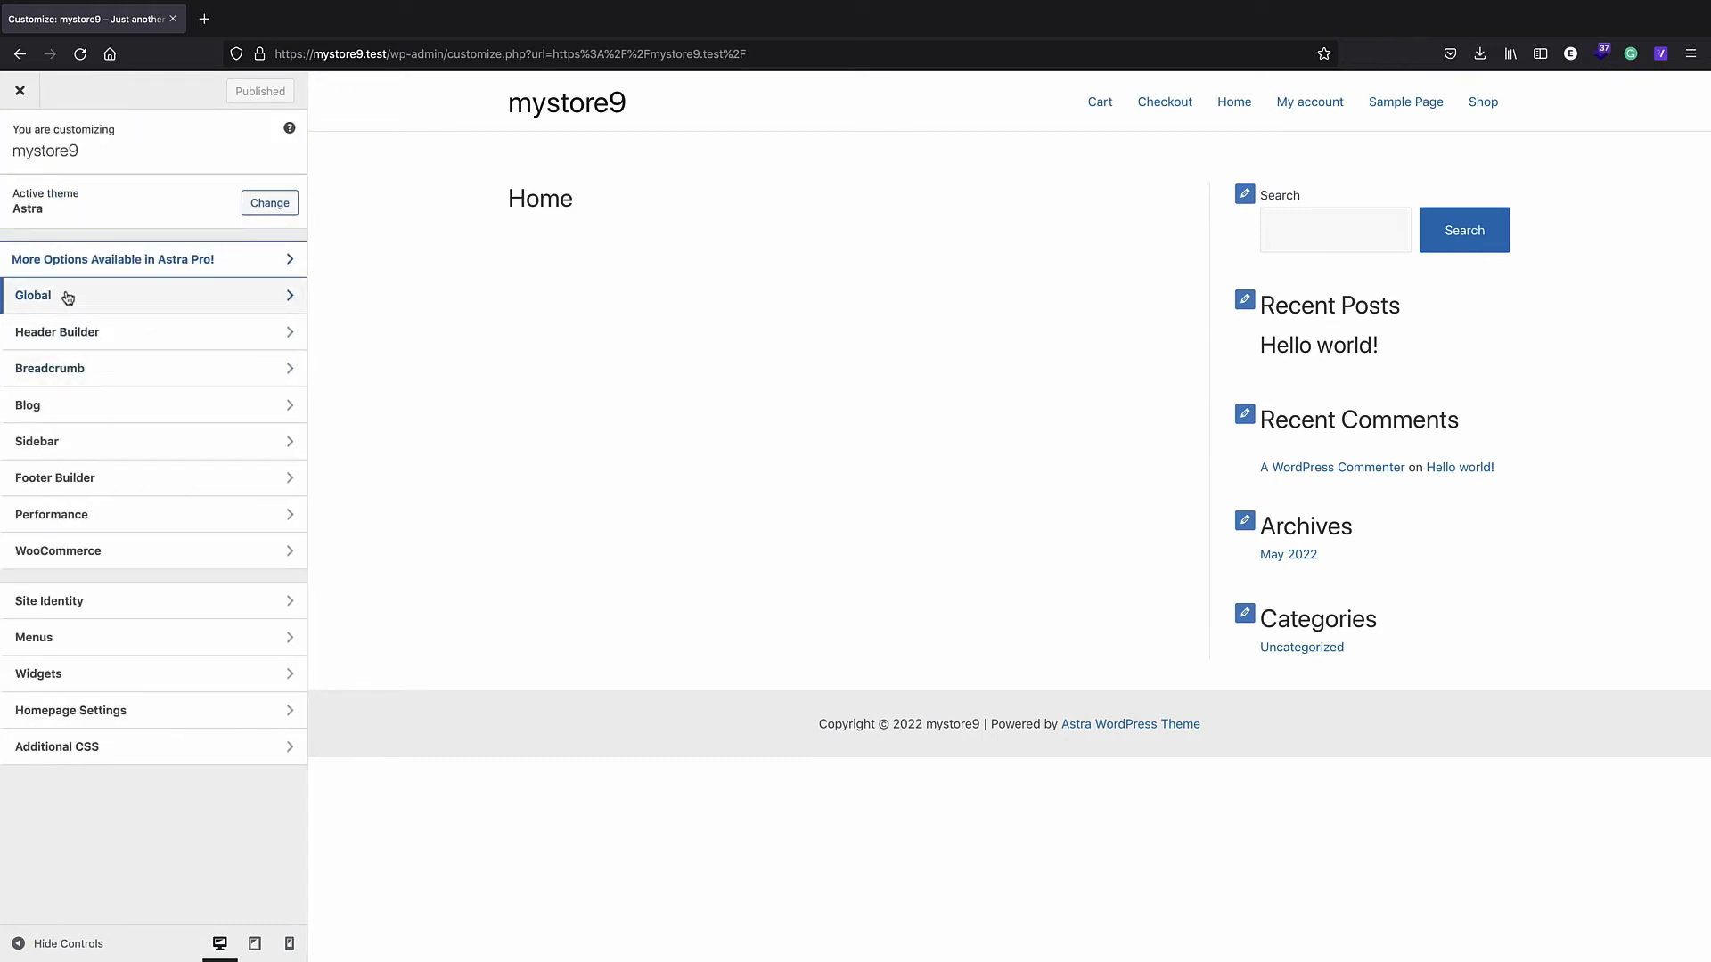
{"action": "left_click", "coordinate": [95, 442]}
{"action": "left_click", "coordinate": [58, 234]}
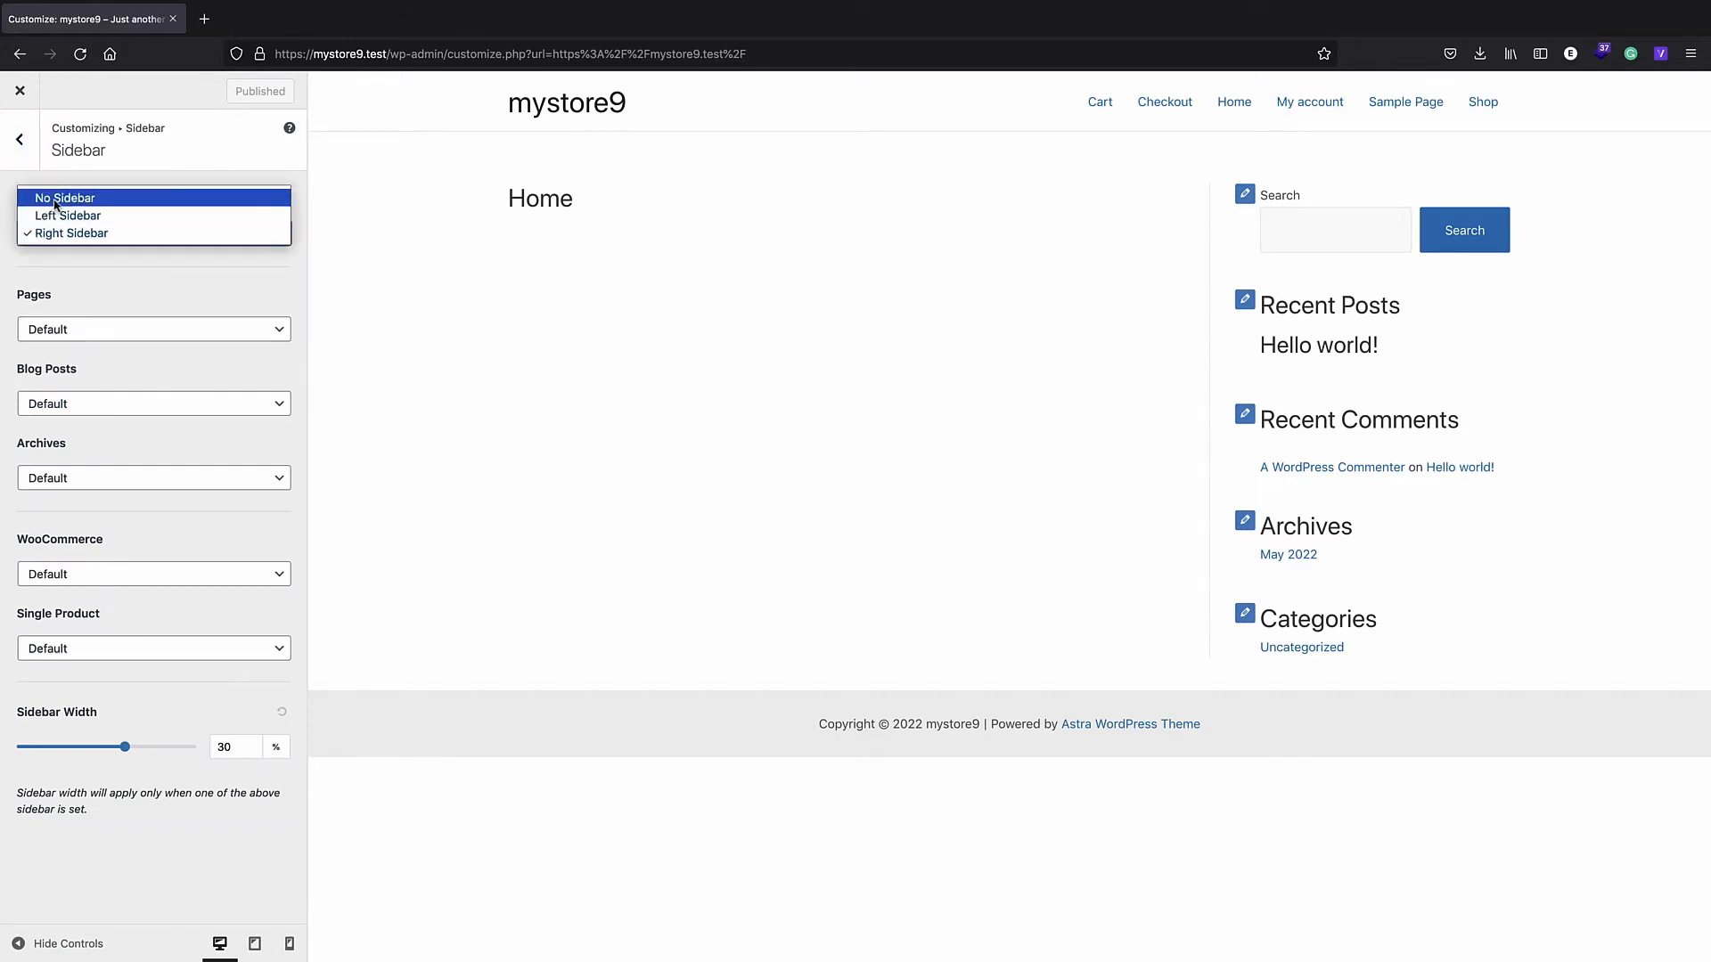
{"action": "left_click", "coordinate": [55, 199]}
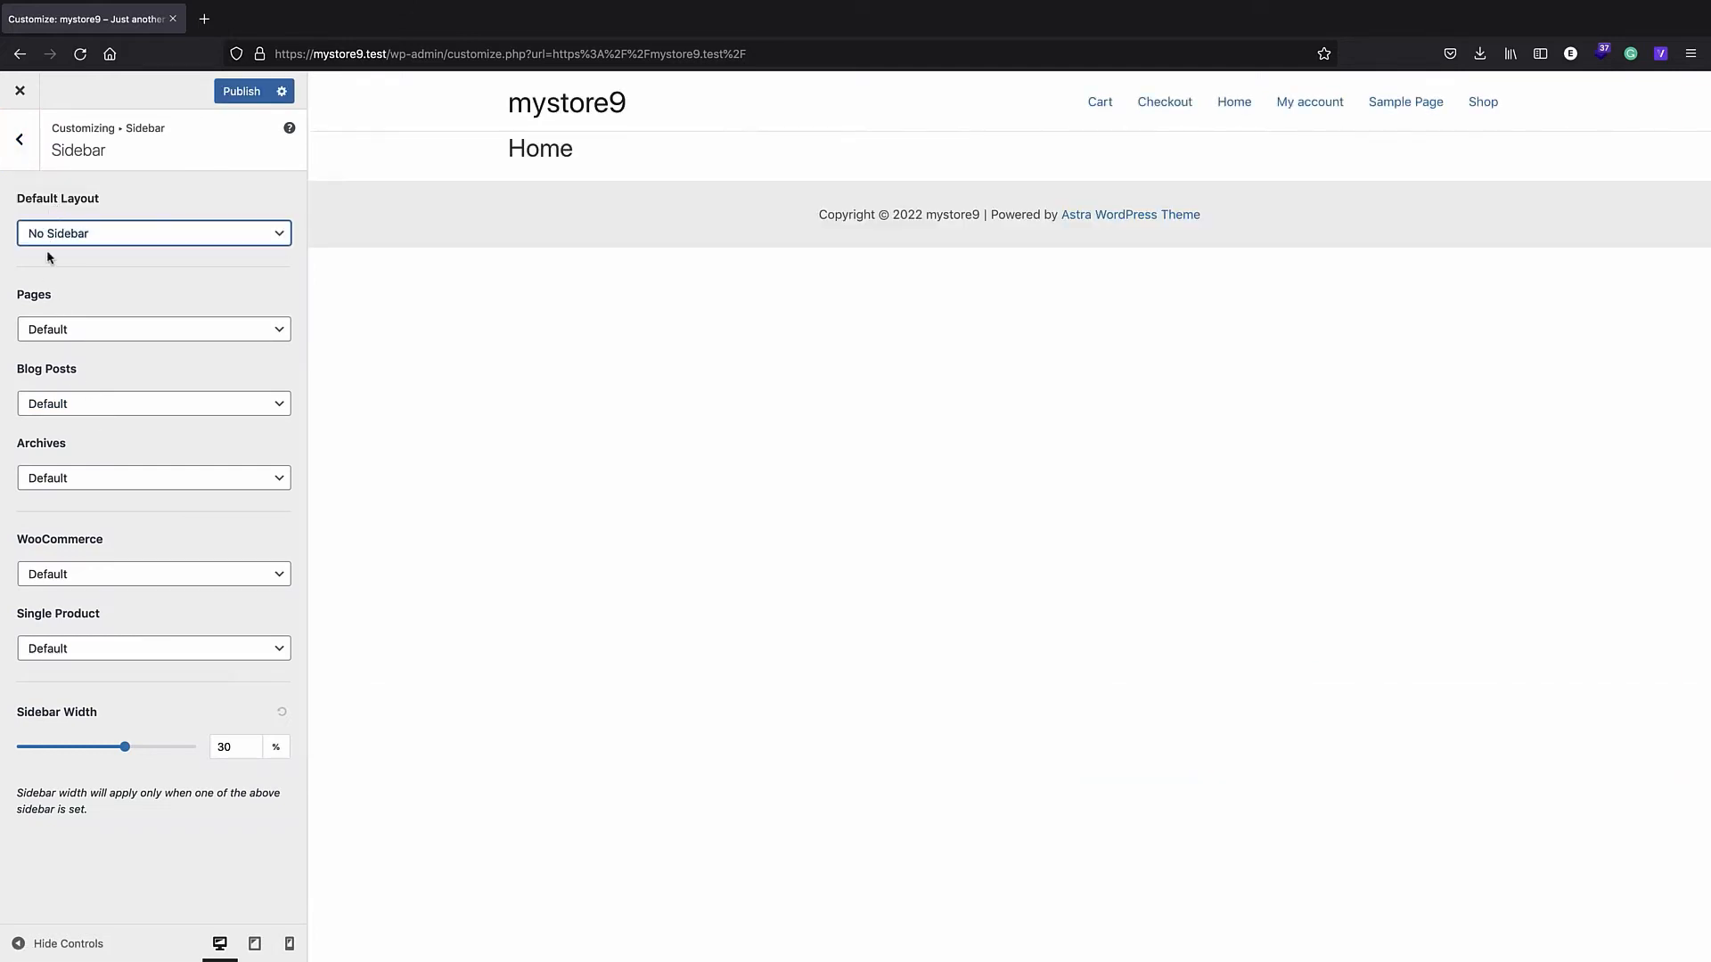
{"action": "left_click", "coordinate": [67, 578]}
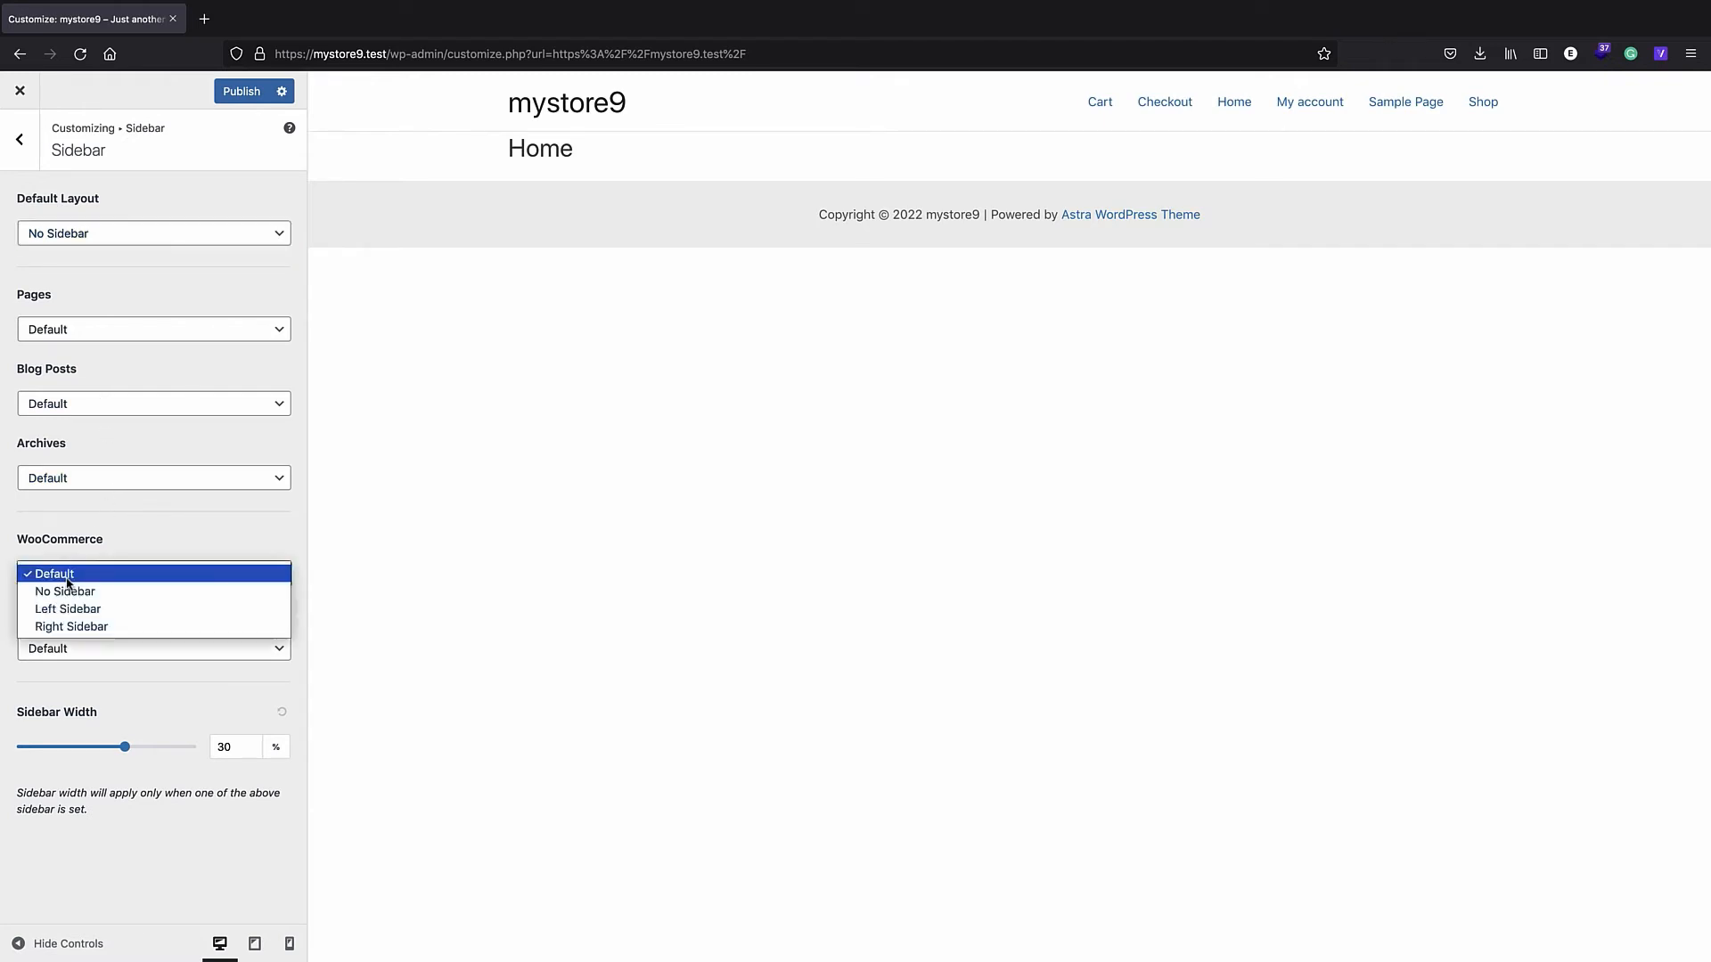
{"action": "left_click", "coordinate": [70, 609]}
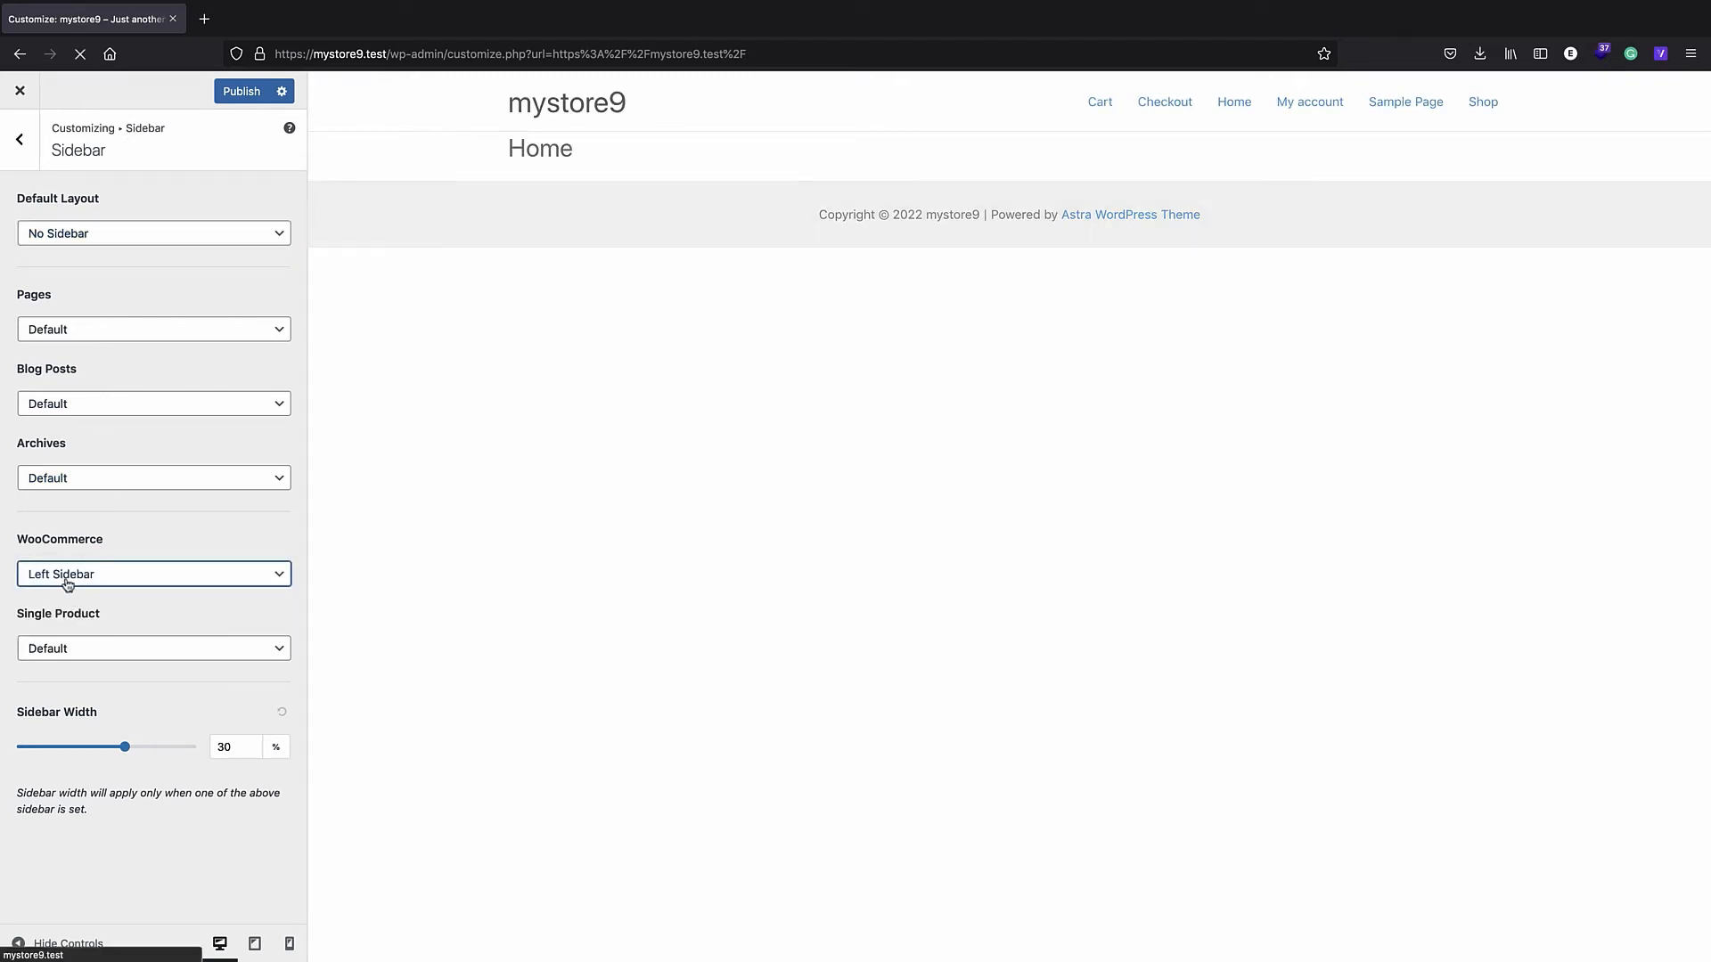
{"action": "left_click", "coordinate": [71, 576]}
{"action": "left_click", "coordinate": [76, 591]}
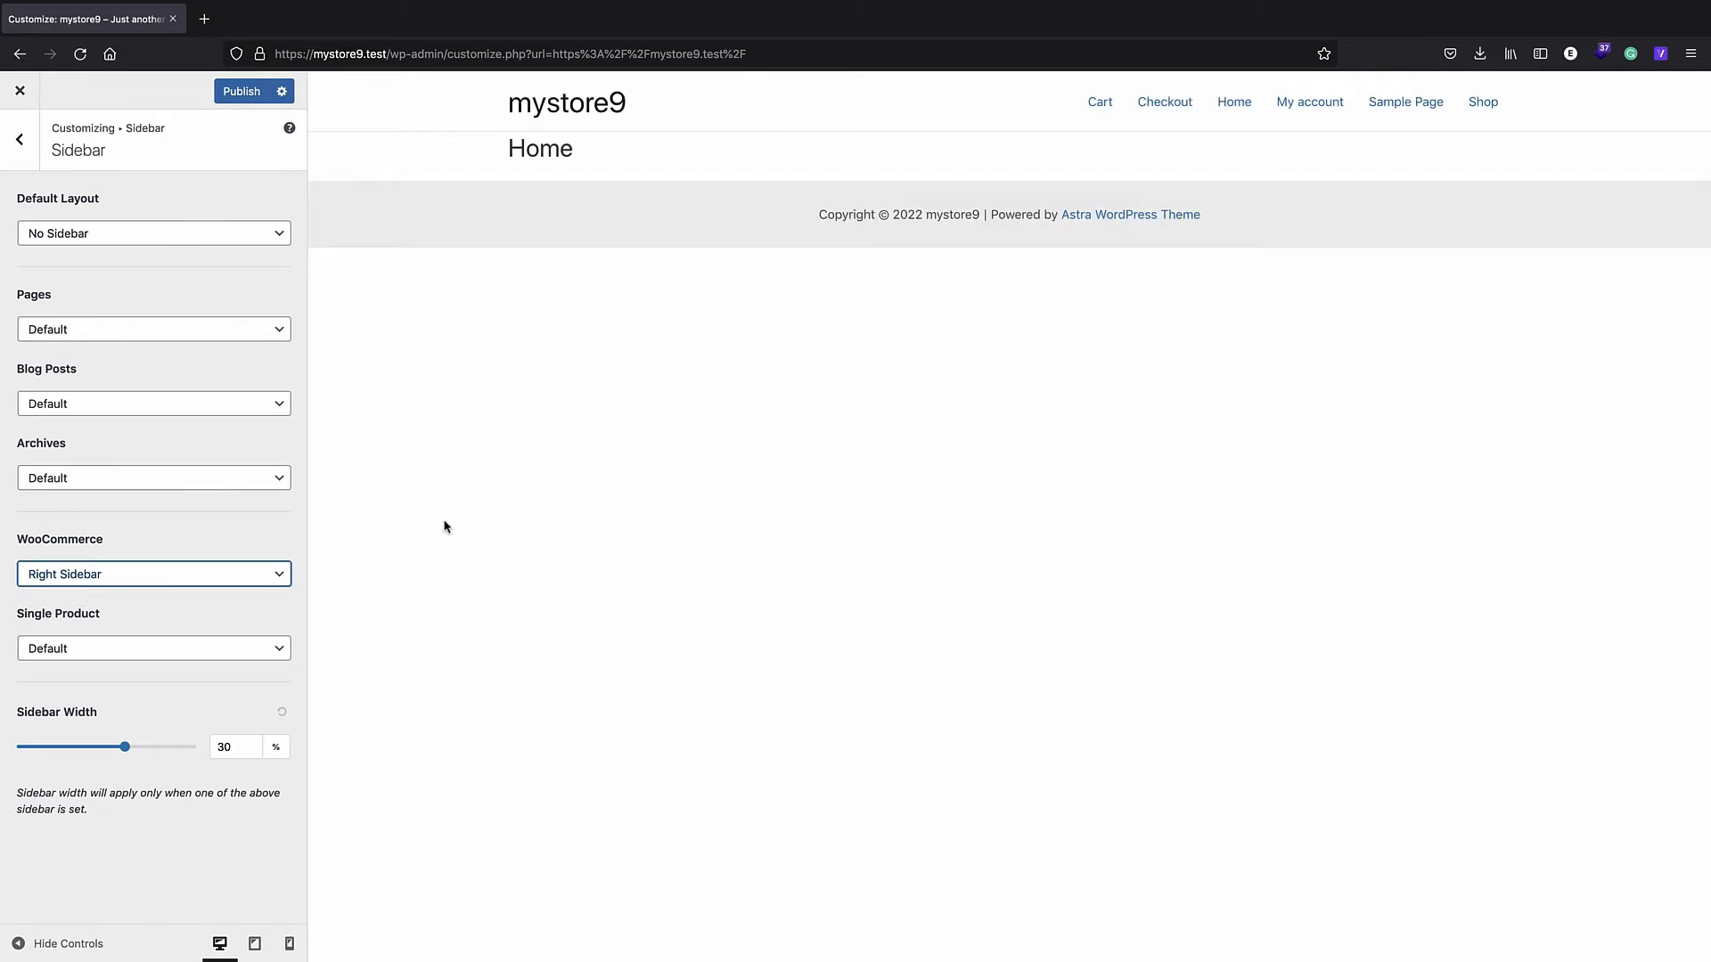
{"action": "left_click", "coordinate": [245, 90]}
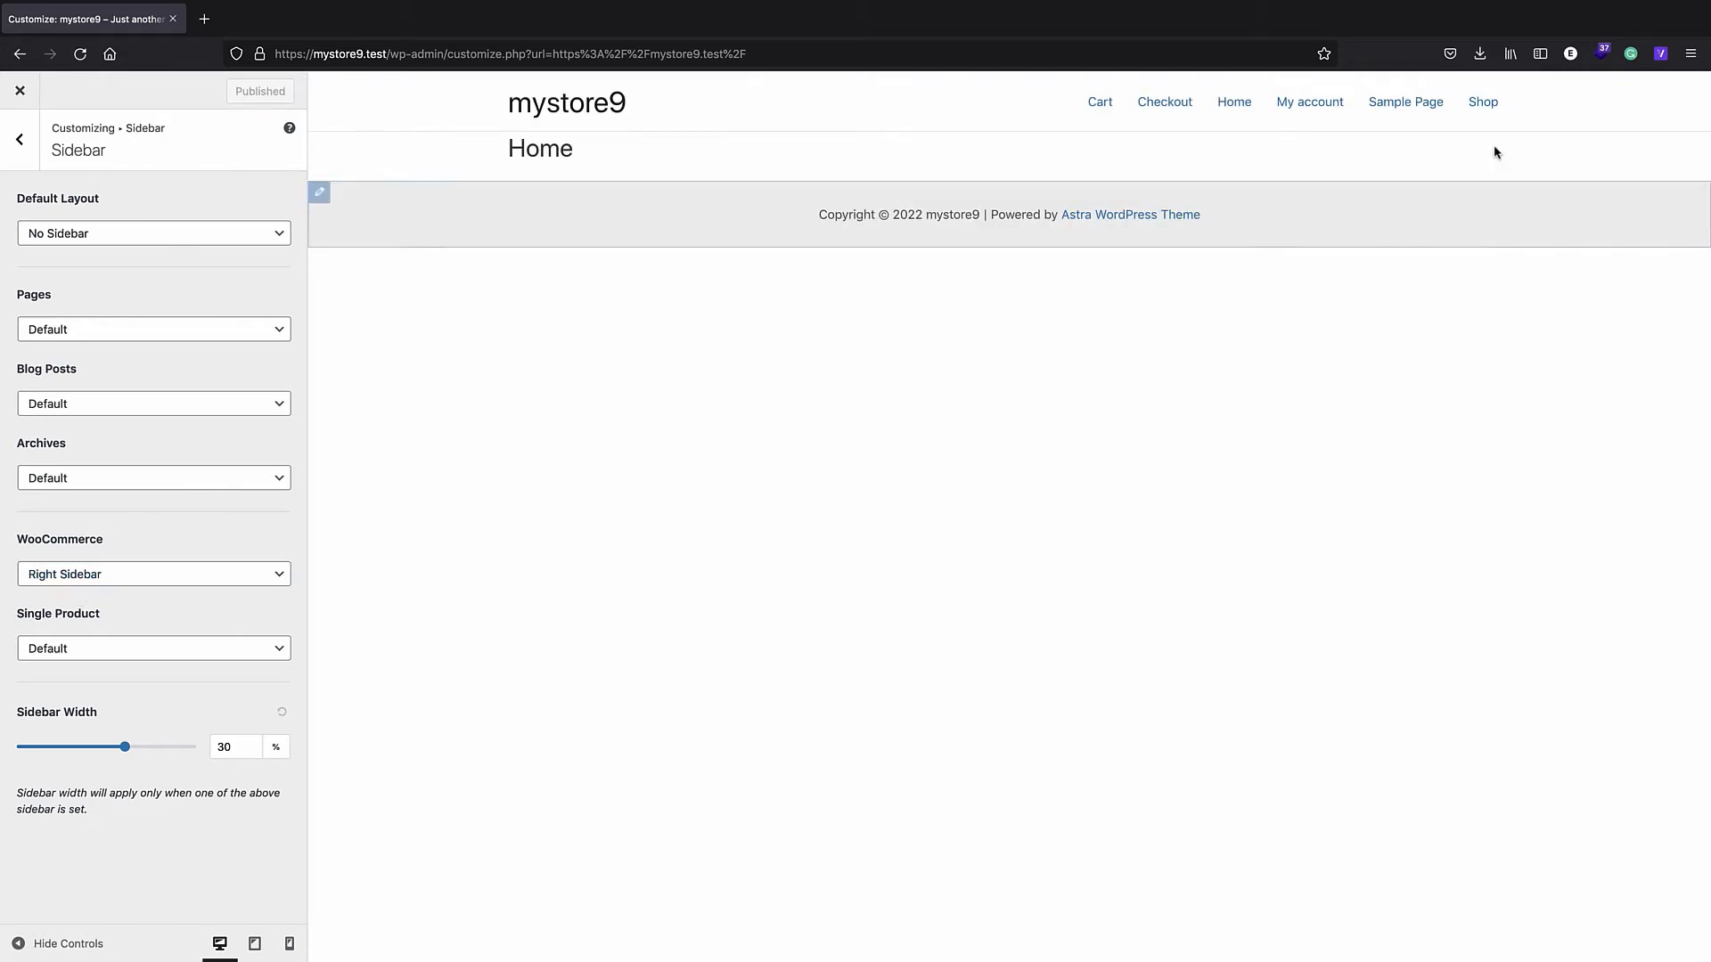
- Preview the Shop page in the Customizer, reduce the Sidebar Width to 14% and publish the change
{"action": "left_click", "coordinate": [1480, 109]}
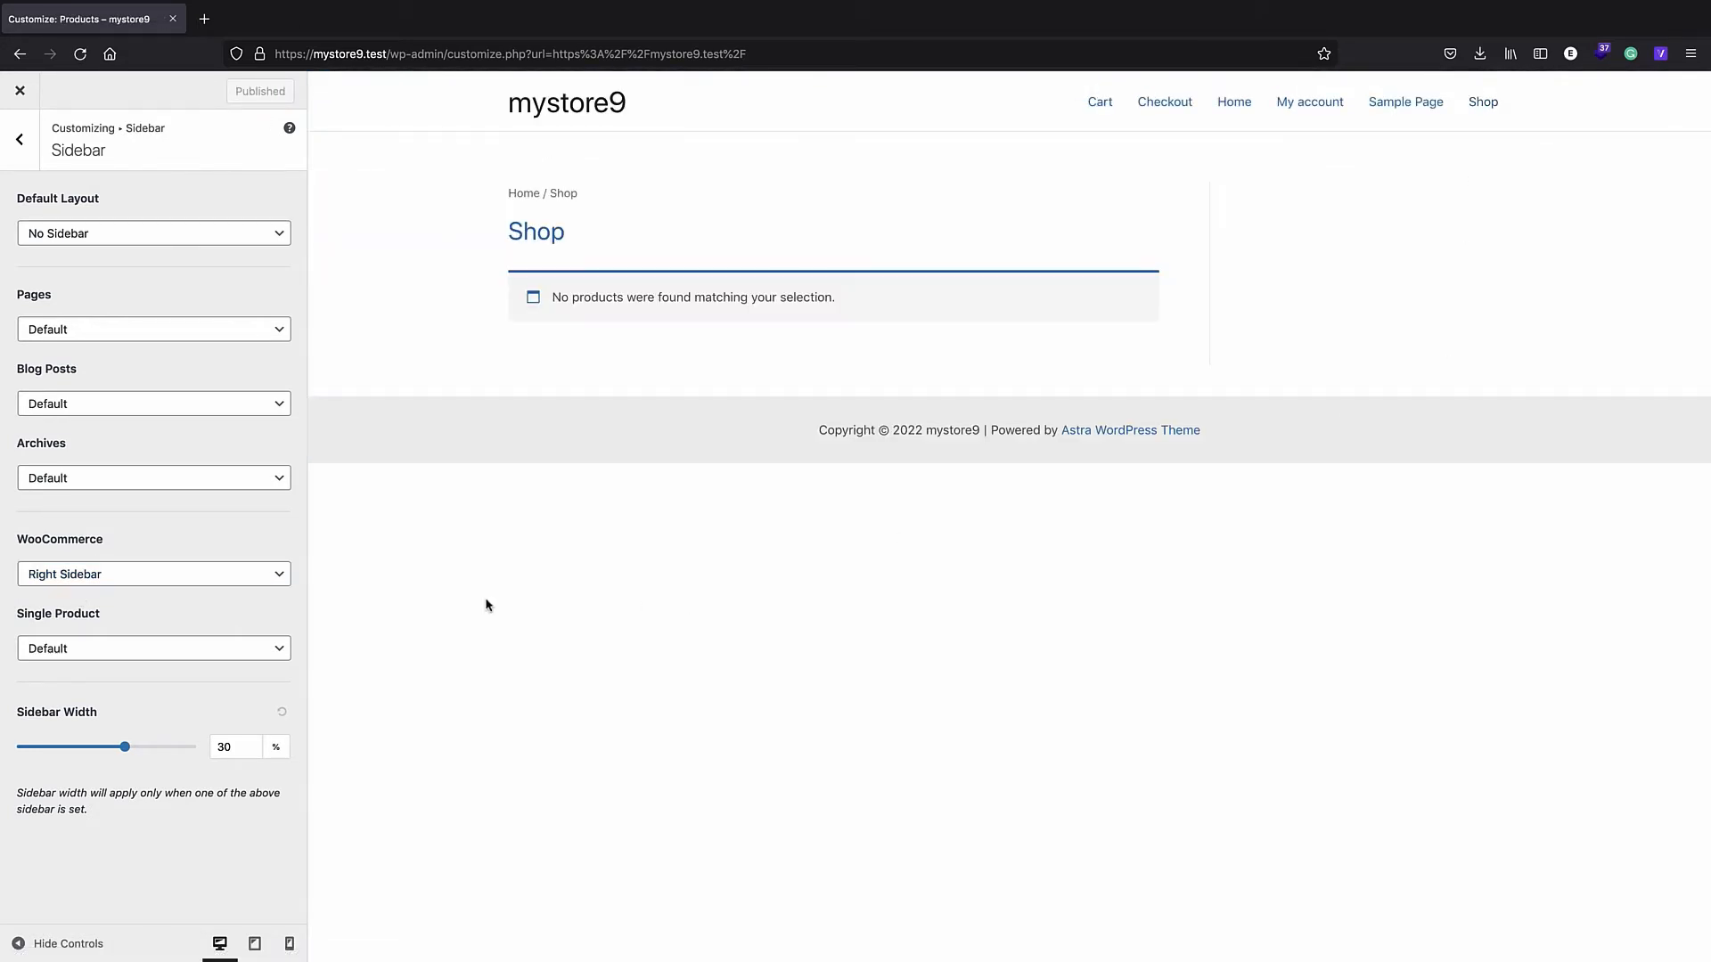
{"action": "left_click_drag", "start_coordinate": [125, 746], "coordinate": [70, 752]}
{"action": "left_click", "coordinate": [233, 93]}
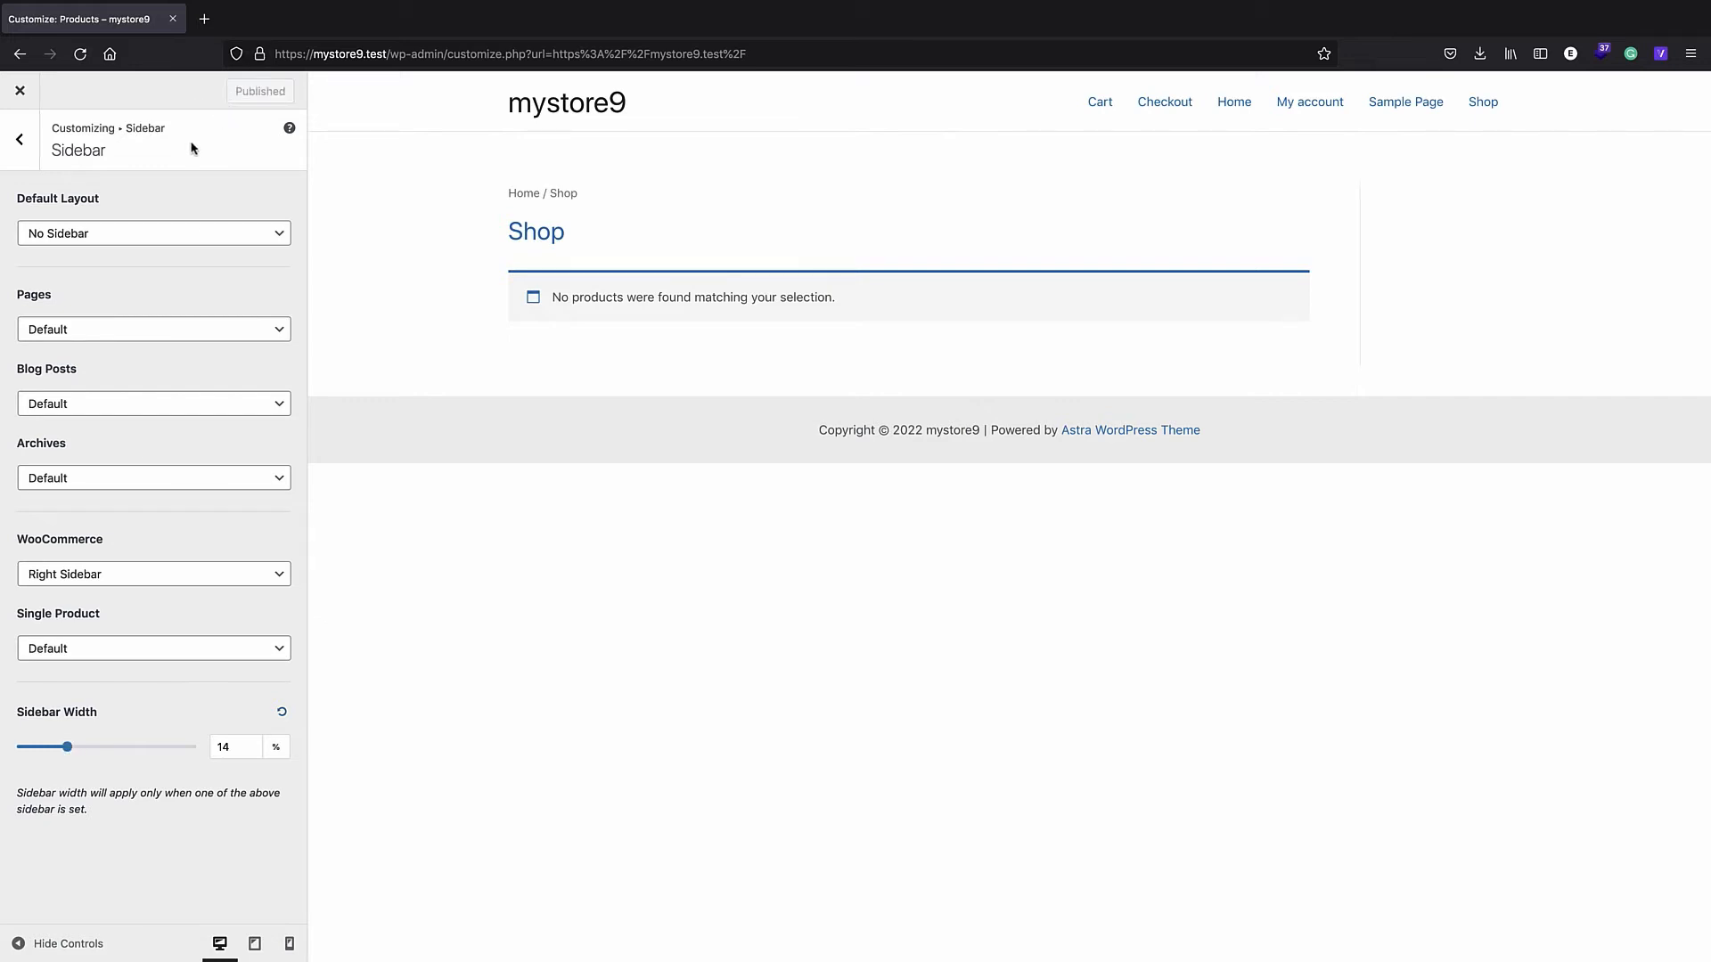
- Close the Customizer and open the live Shop page to check its layout
{"action": "left_click", "coordinate": [19, 94]}
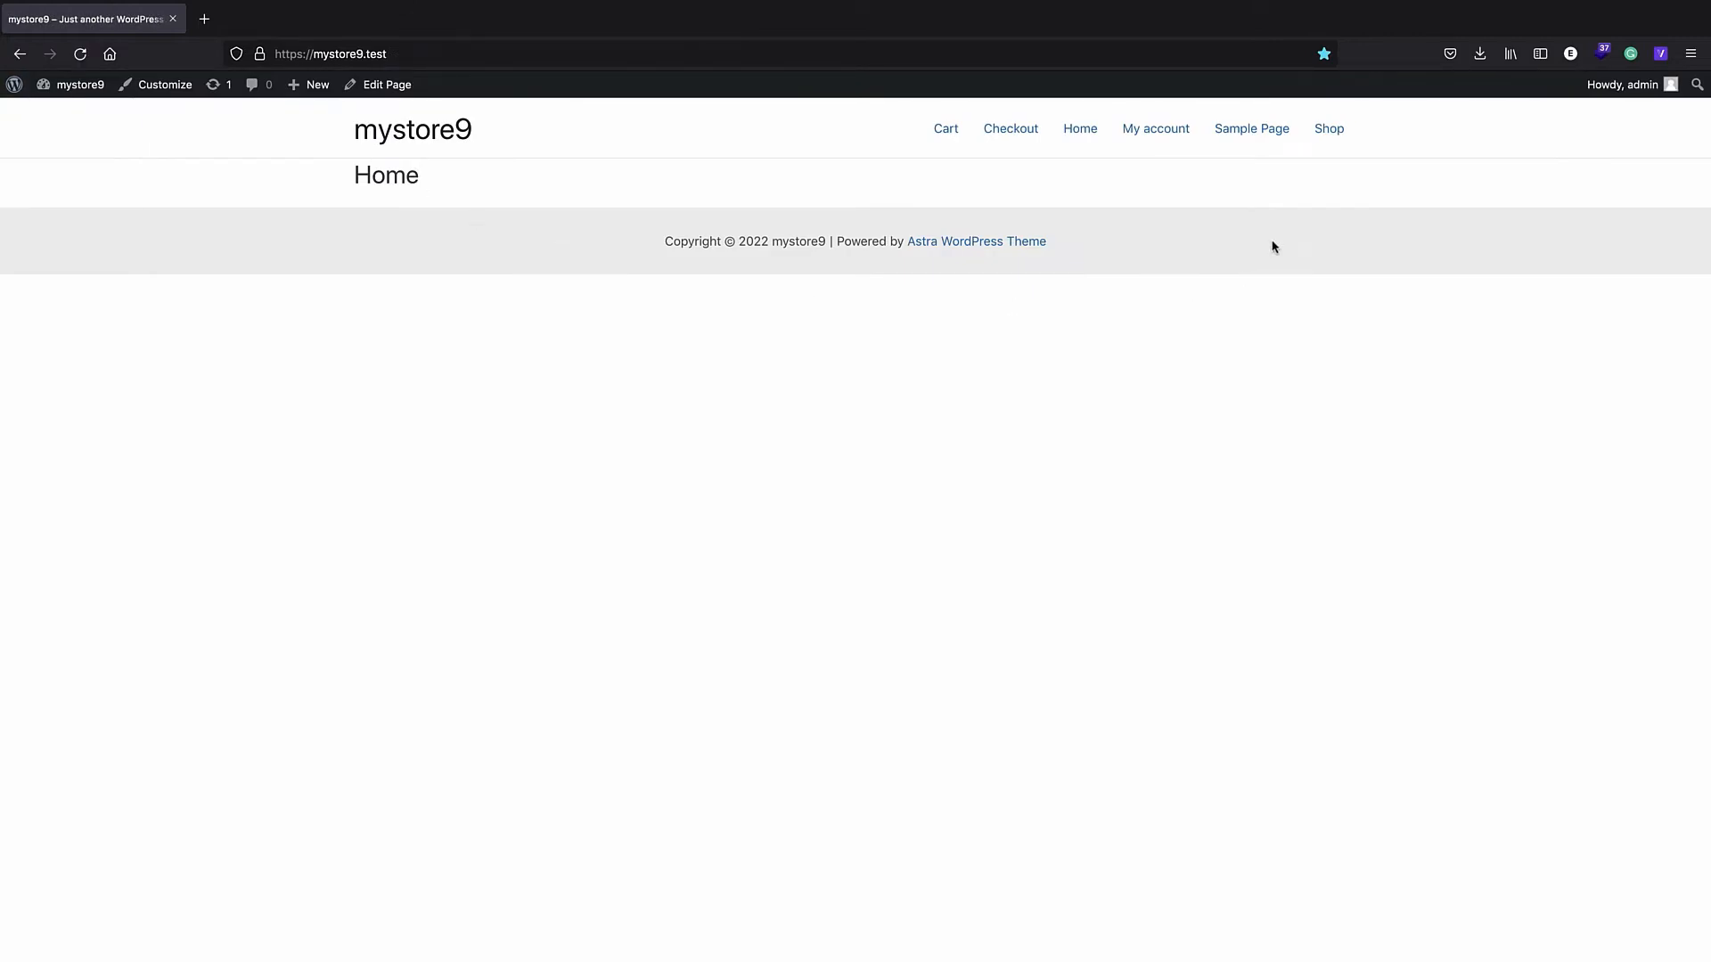
{"action": "left_click", "coordinate": [1336, 132]}
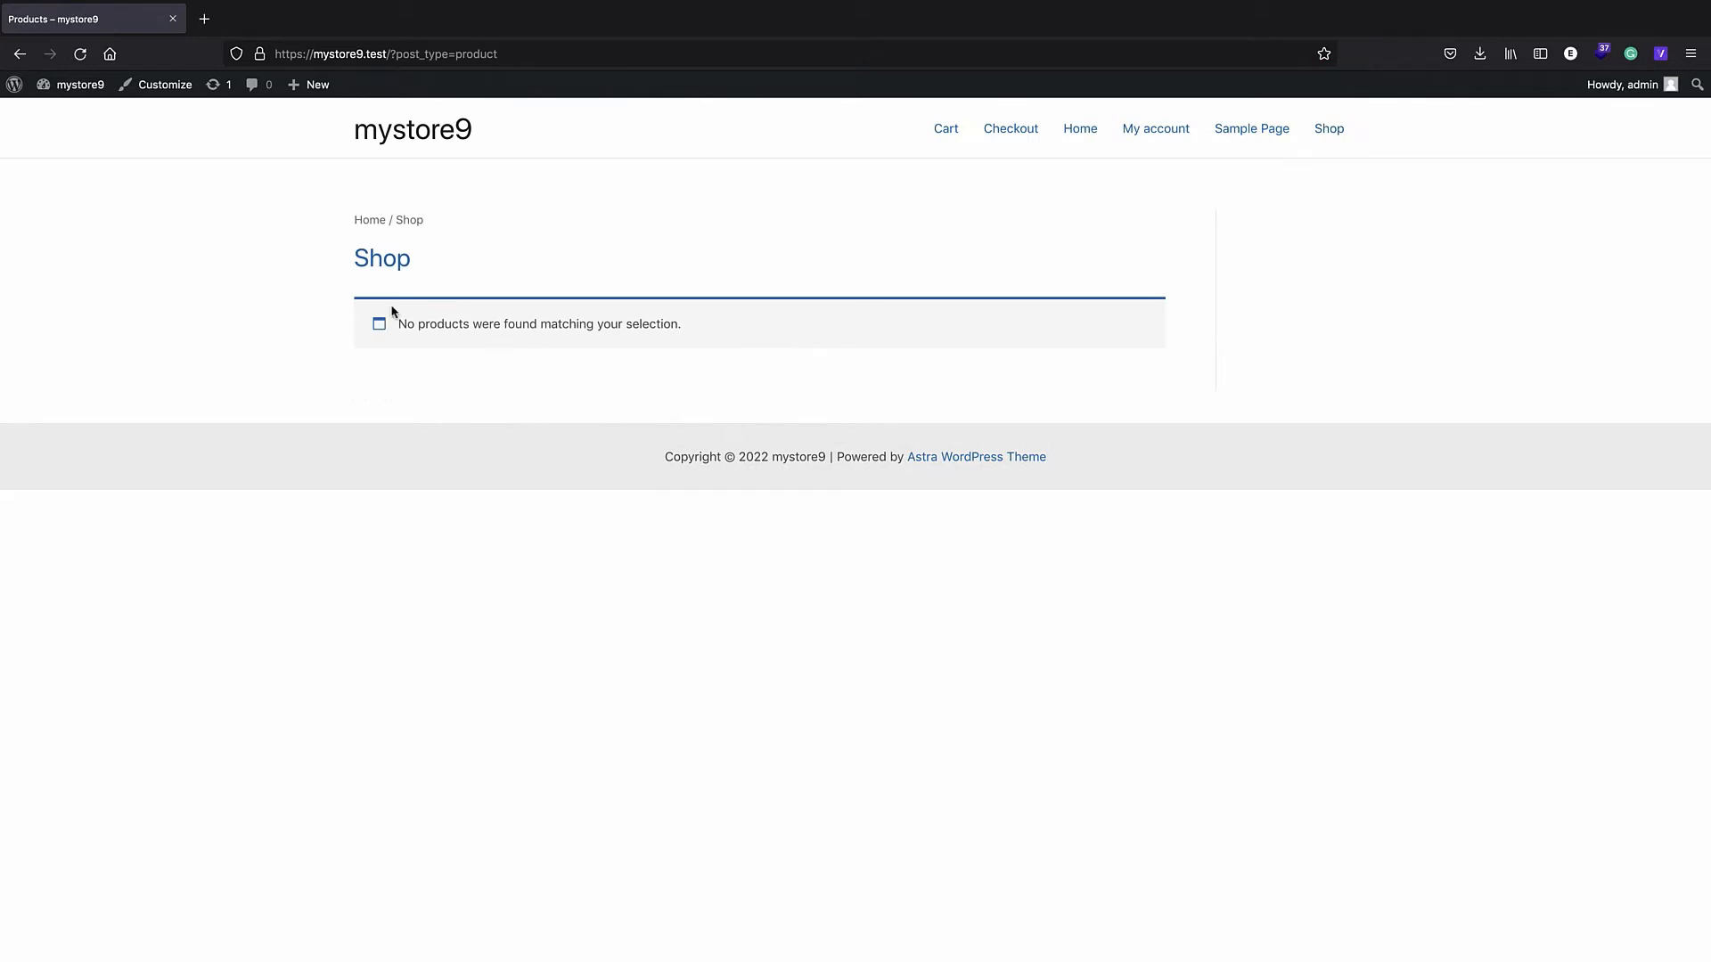
- Return to the WordPress admin, open the list of all products and start a product import
{"action": "left_click", "coordinate": [14, 89]}
{"action": "mouse_move", "coordinate": [31, 160]}
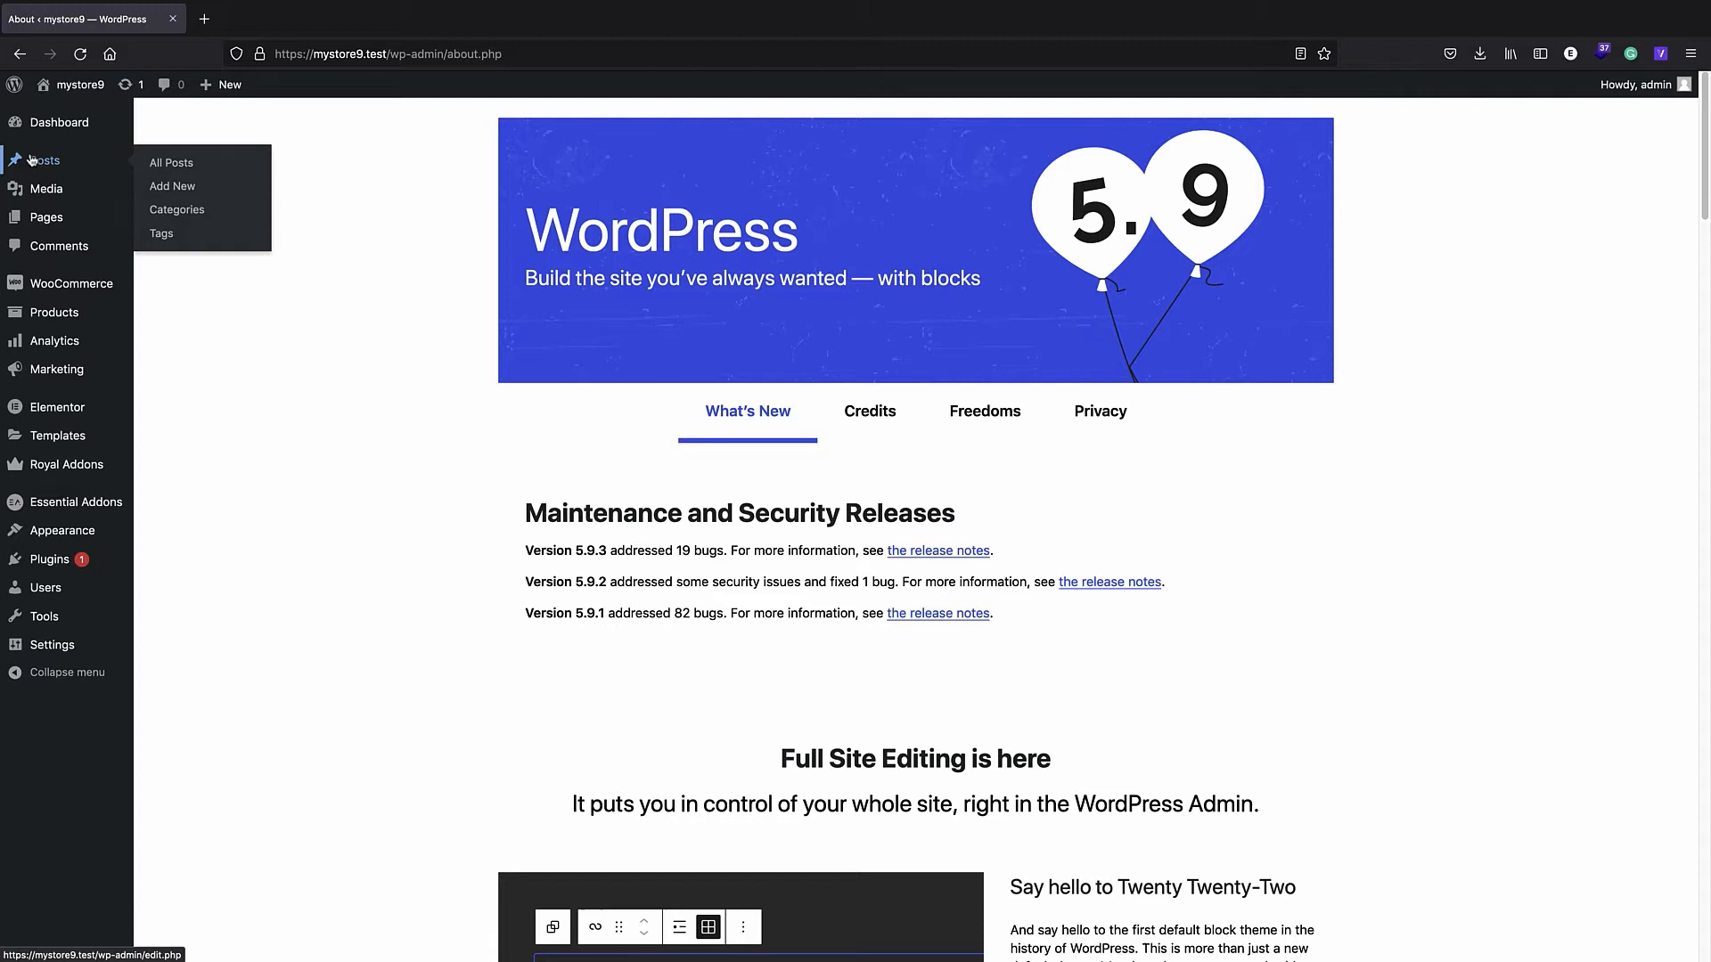
{"action": "mouse_move", "coordinate": [15, 281]}
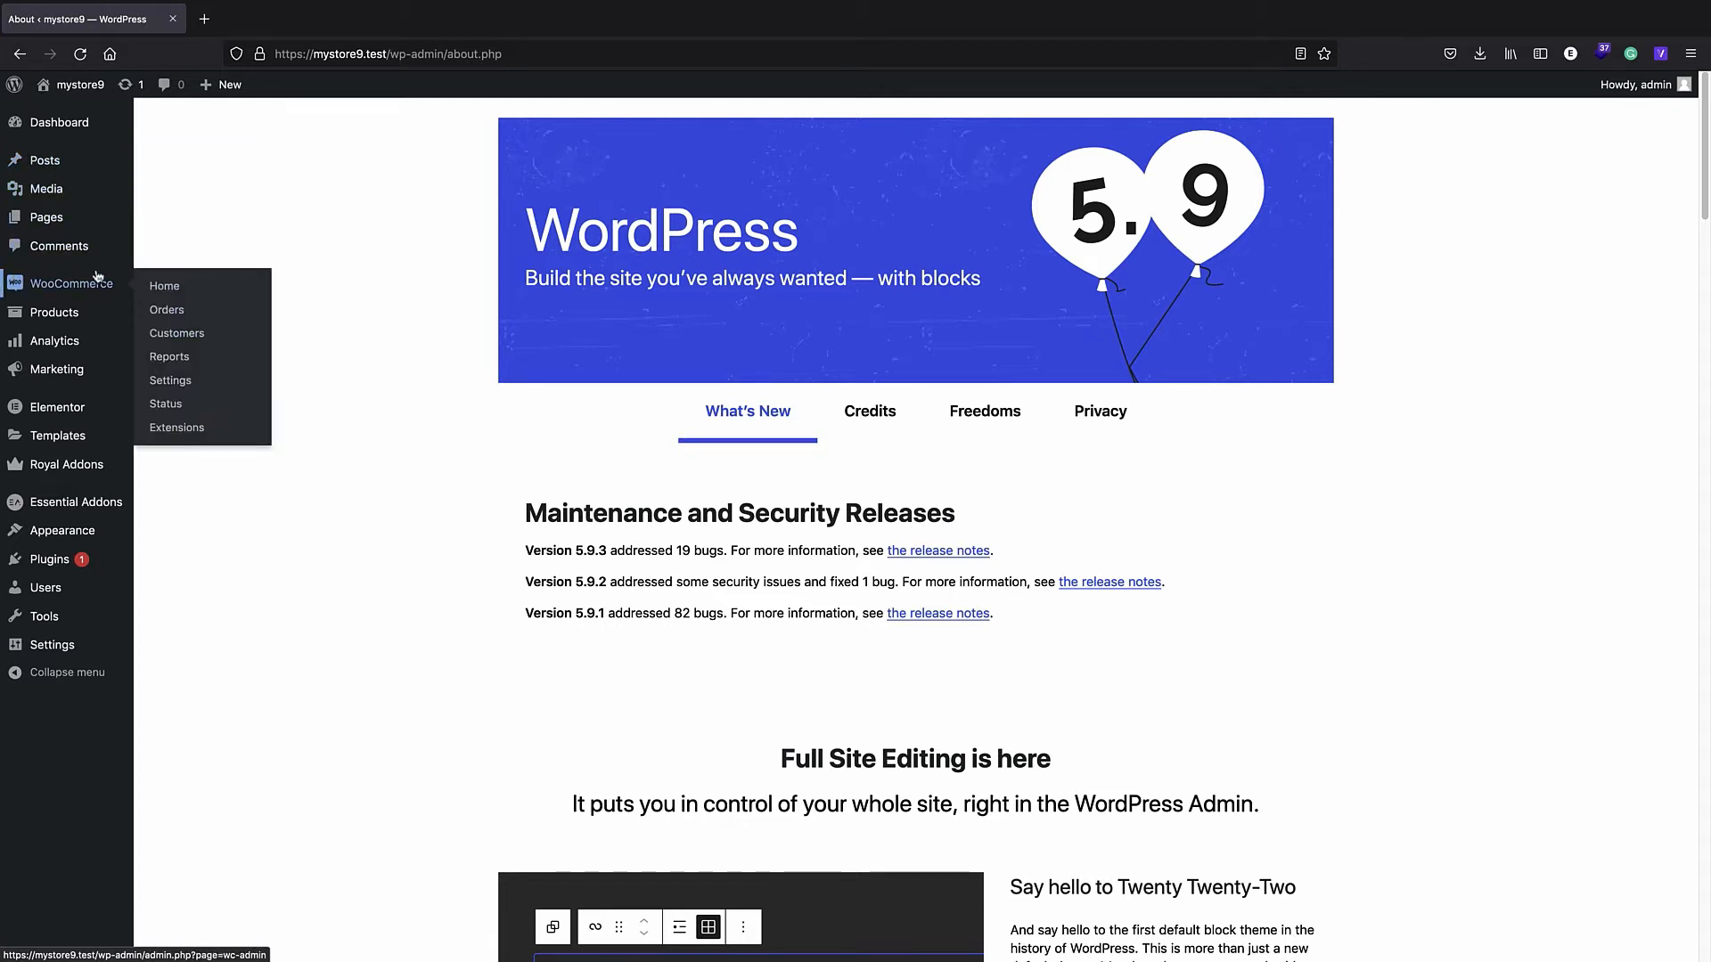
{"action": "mouse_move", "coordinate": [79, 318]}
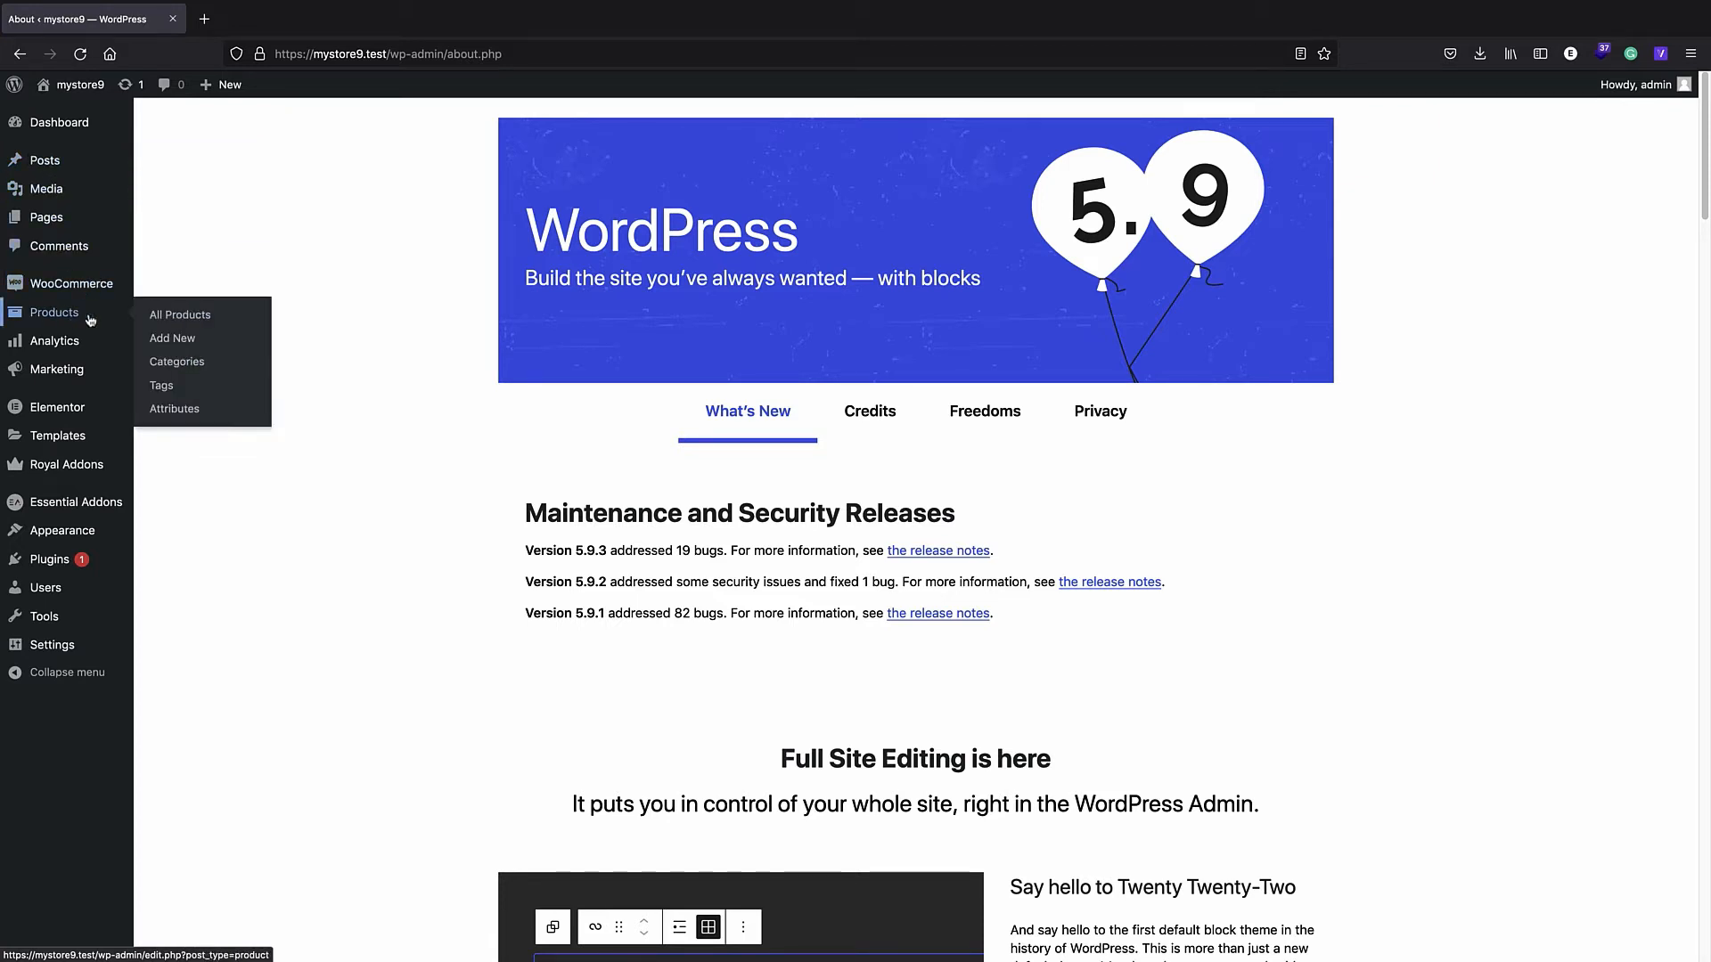
{"action": "left_click", "coordinate": [191, 316]}
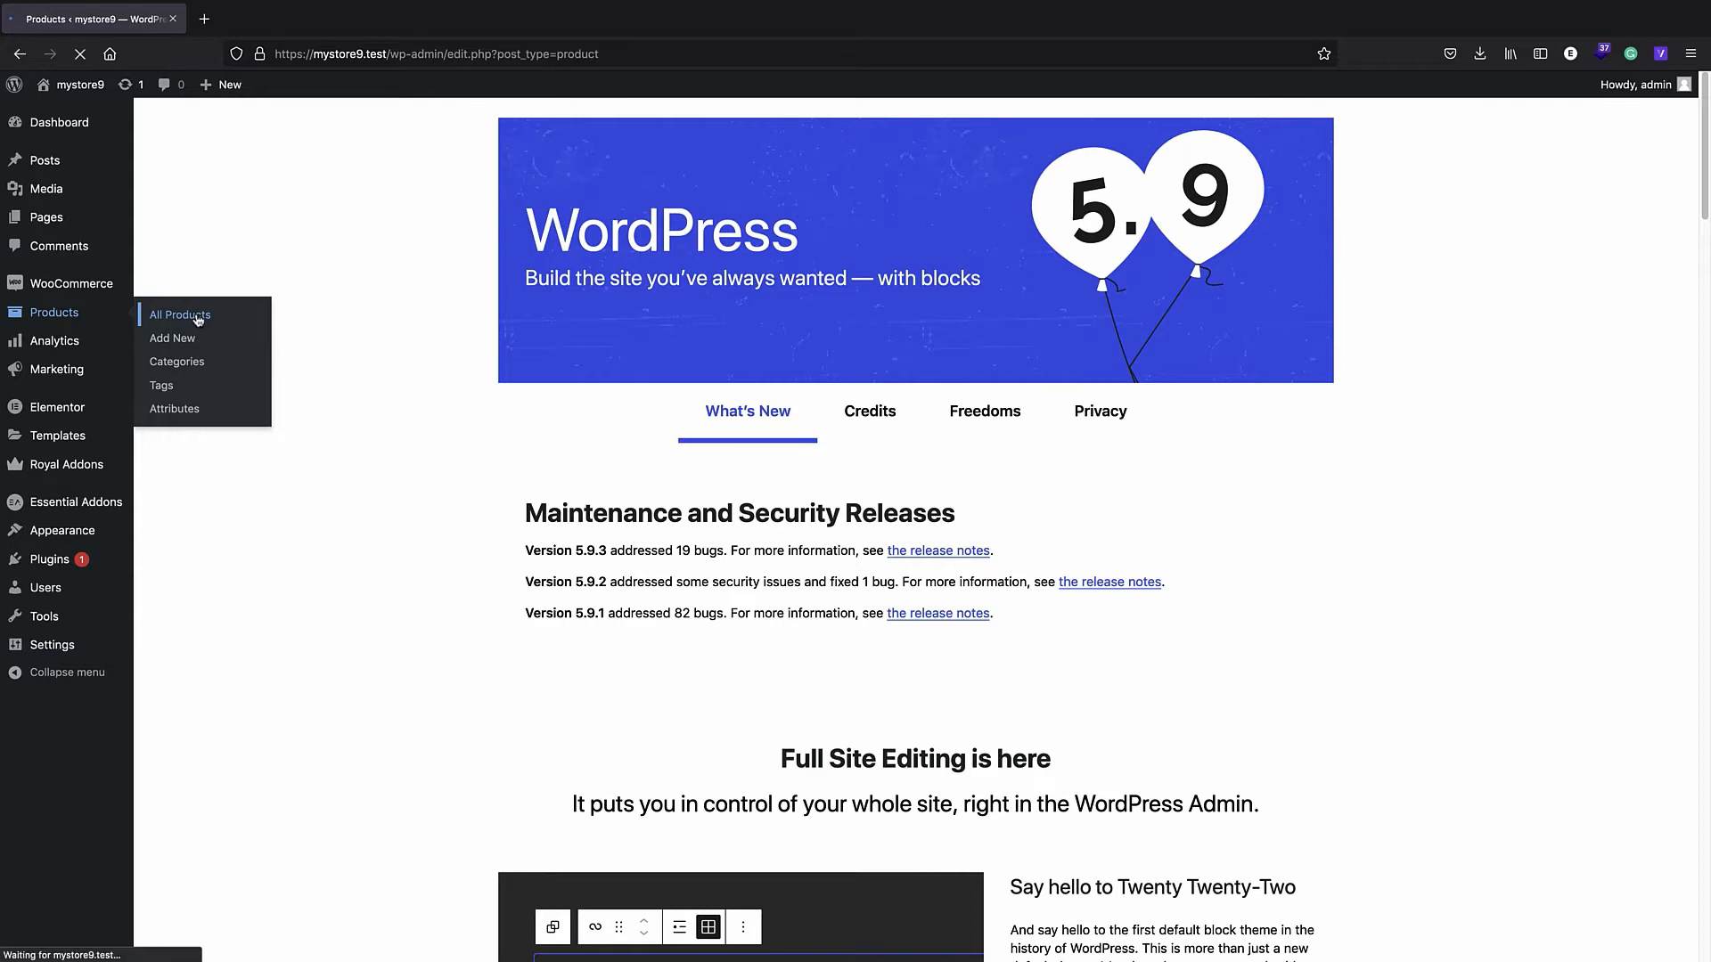
{"action": "scroll", "coordinate": [650, 436], "scroll_direction": "down", "scroll_amount": 3}
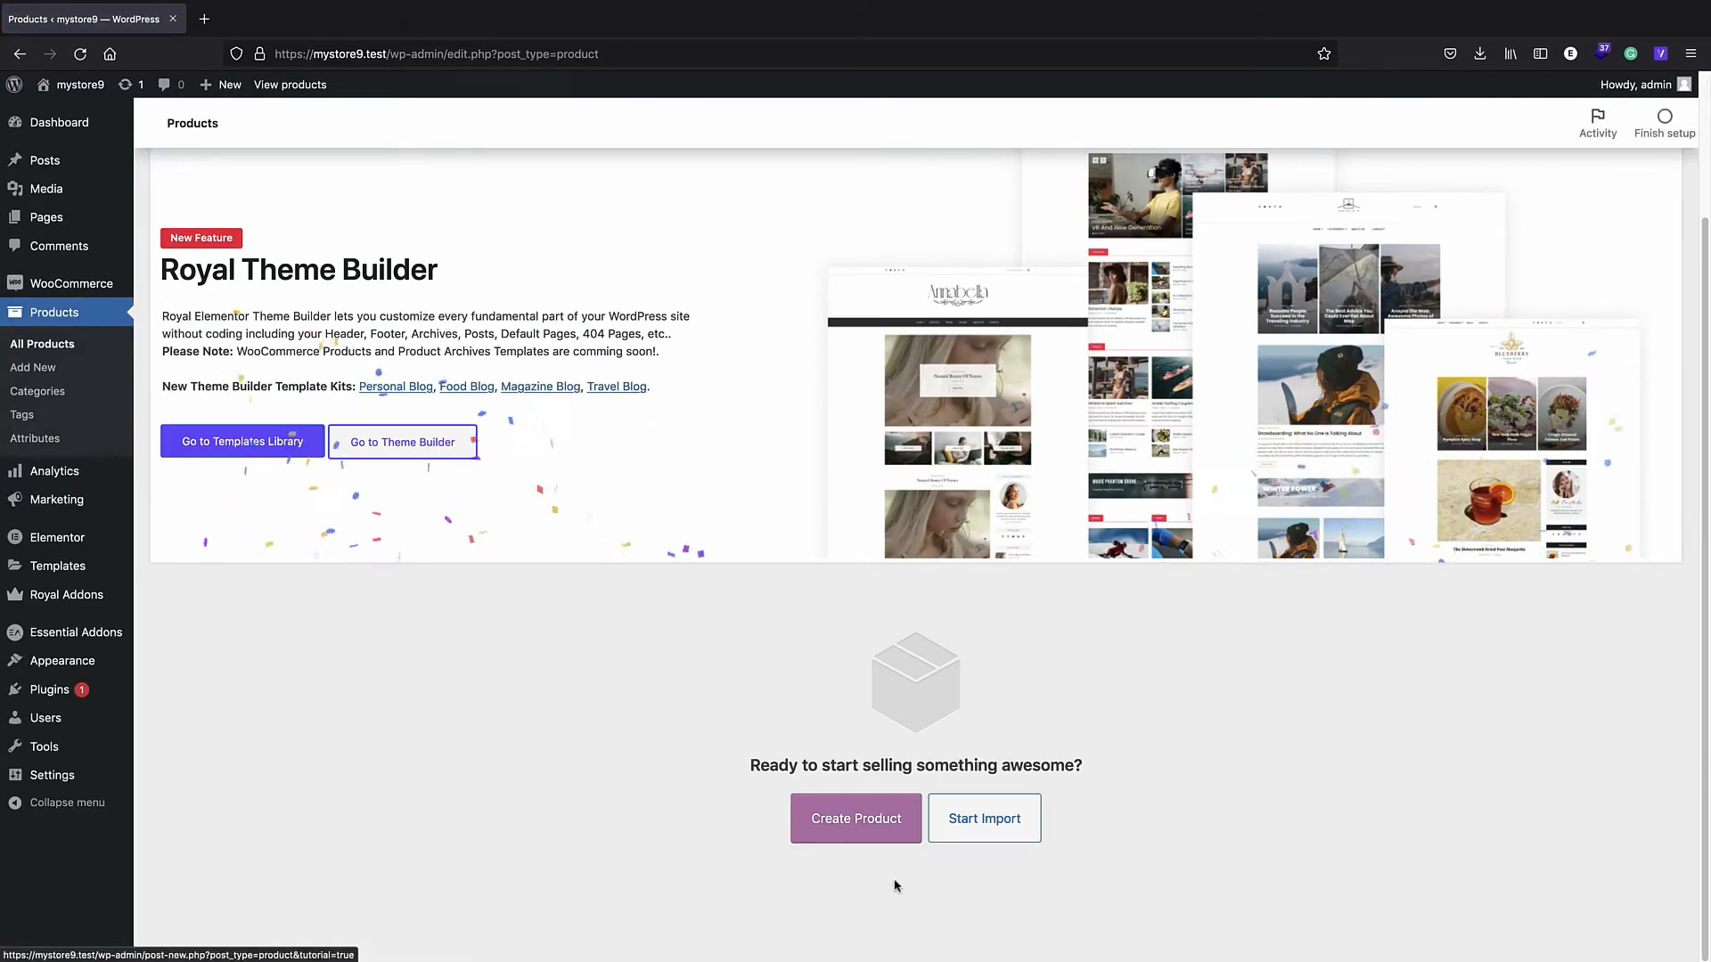
{"action": "left_click", "coordinate": [969, 835]}
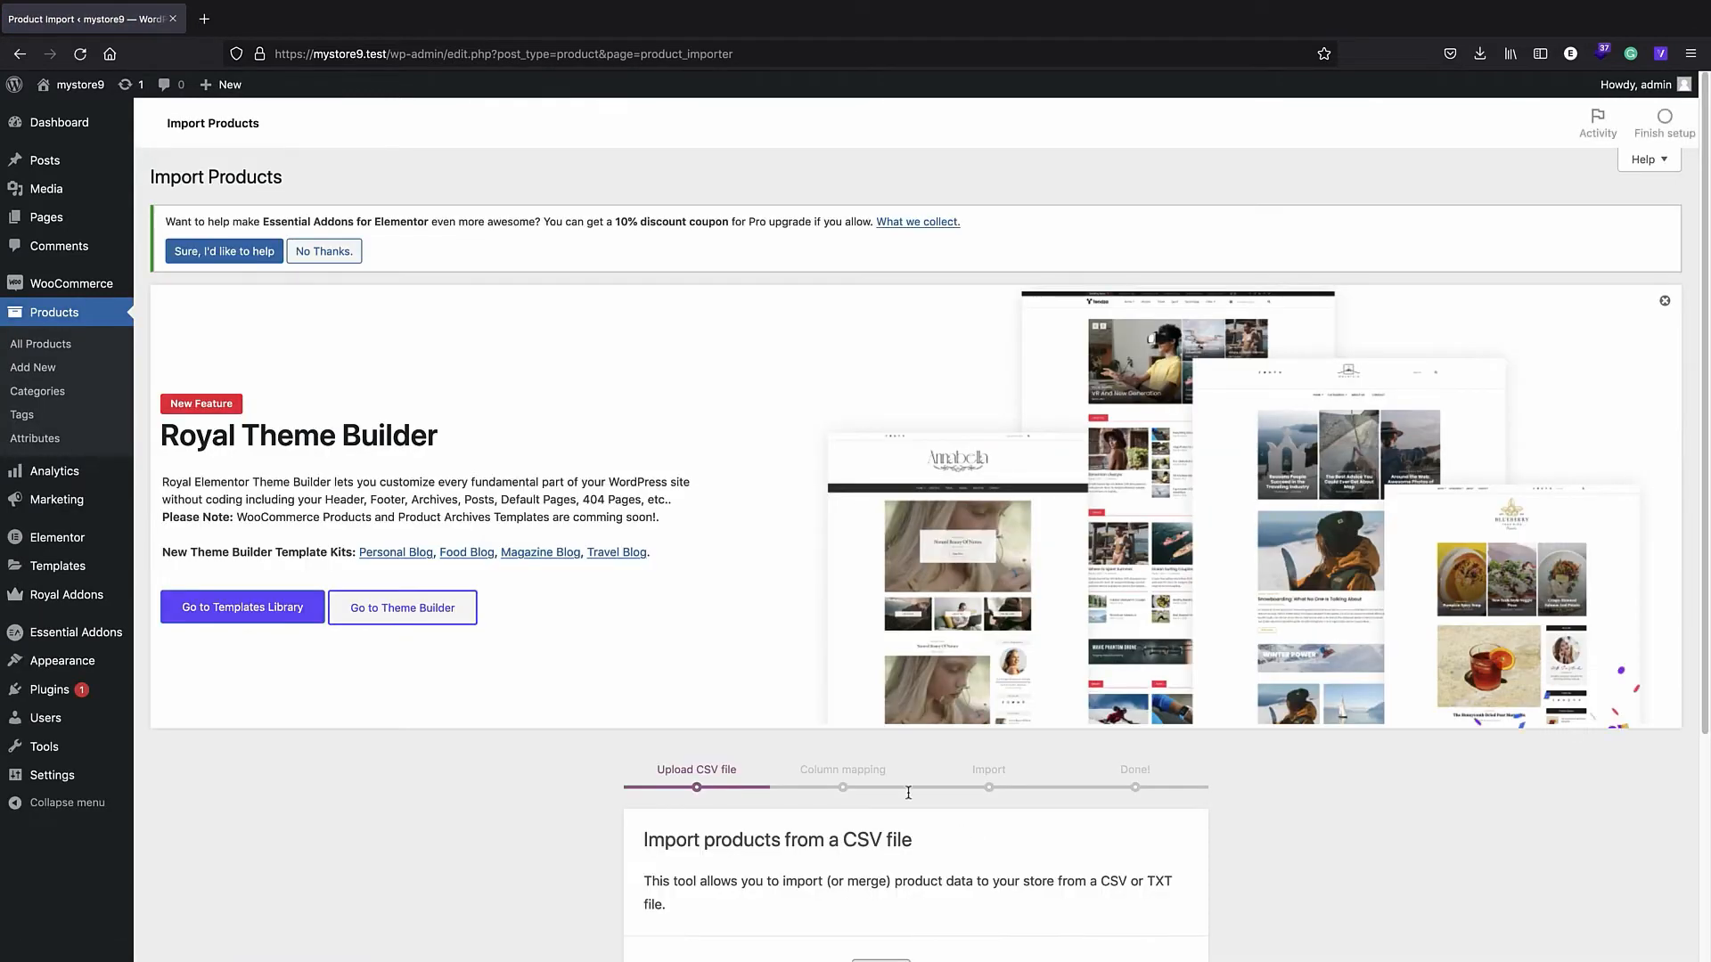
- Choose sample_products.csv from the my store folder on the Desktop as the import file and continue to column mapping
{"action": "scroll", "coordinate": [694, 588], "scroll_direction": "down", "scroll_amount": 3}
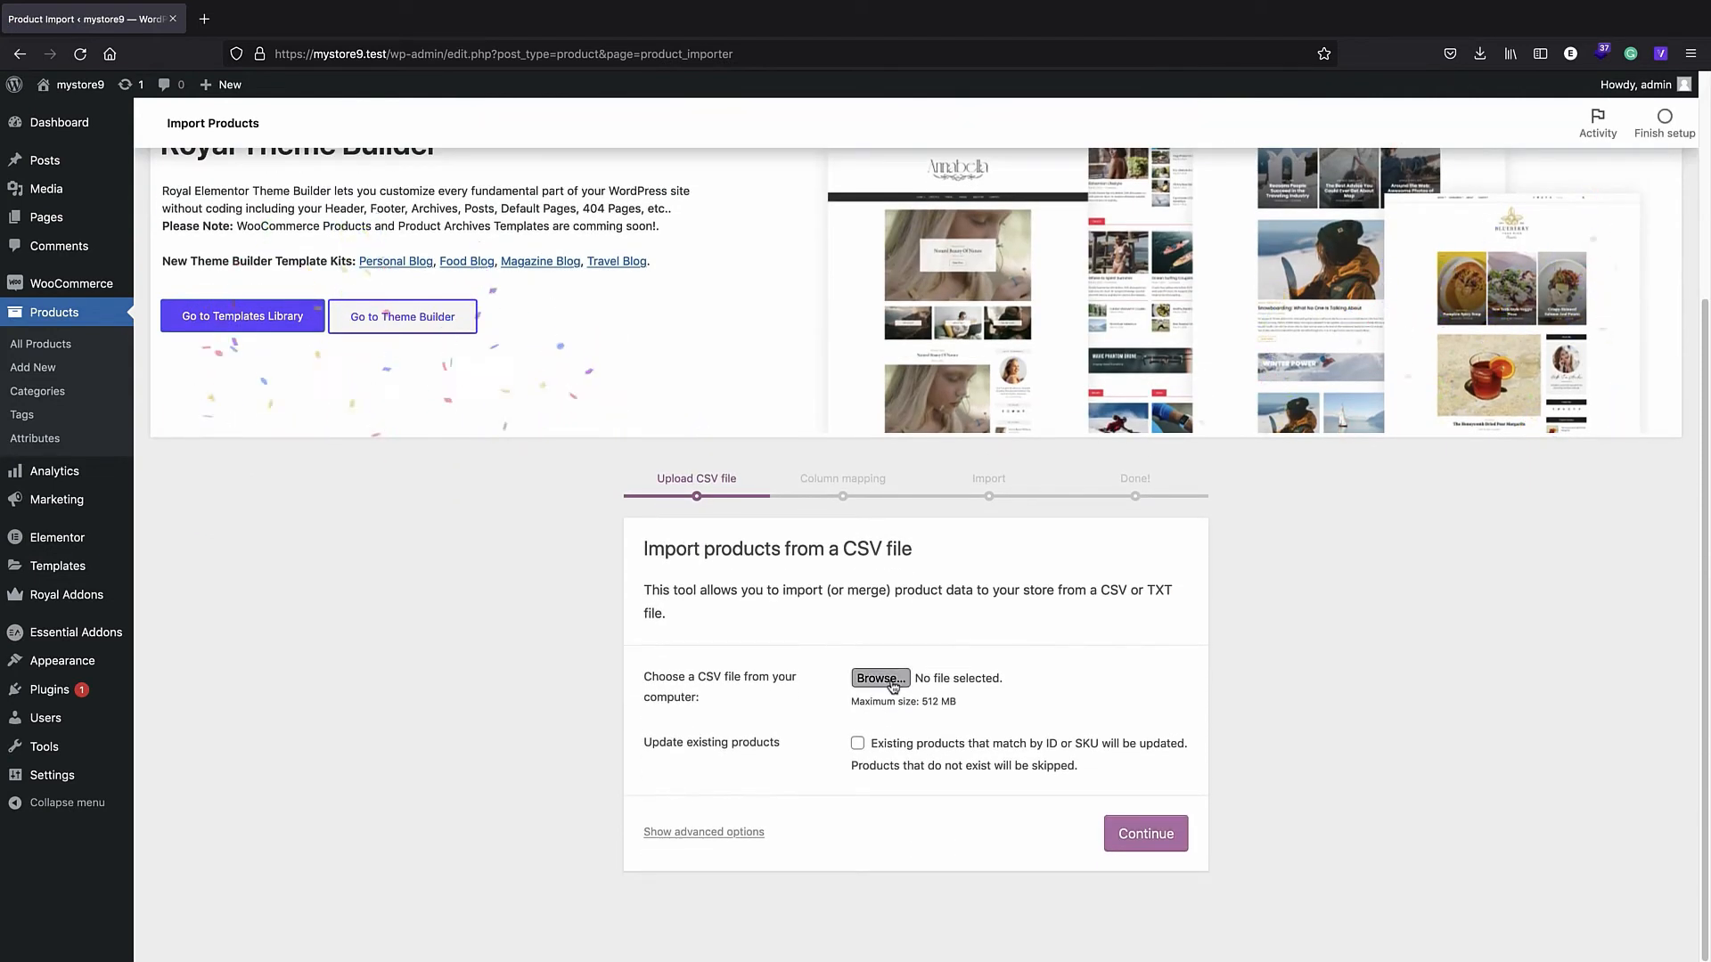
{"action": "left_click", "coordinate": [891, 682]}
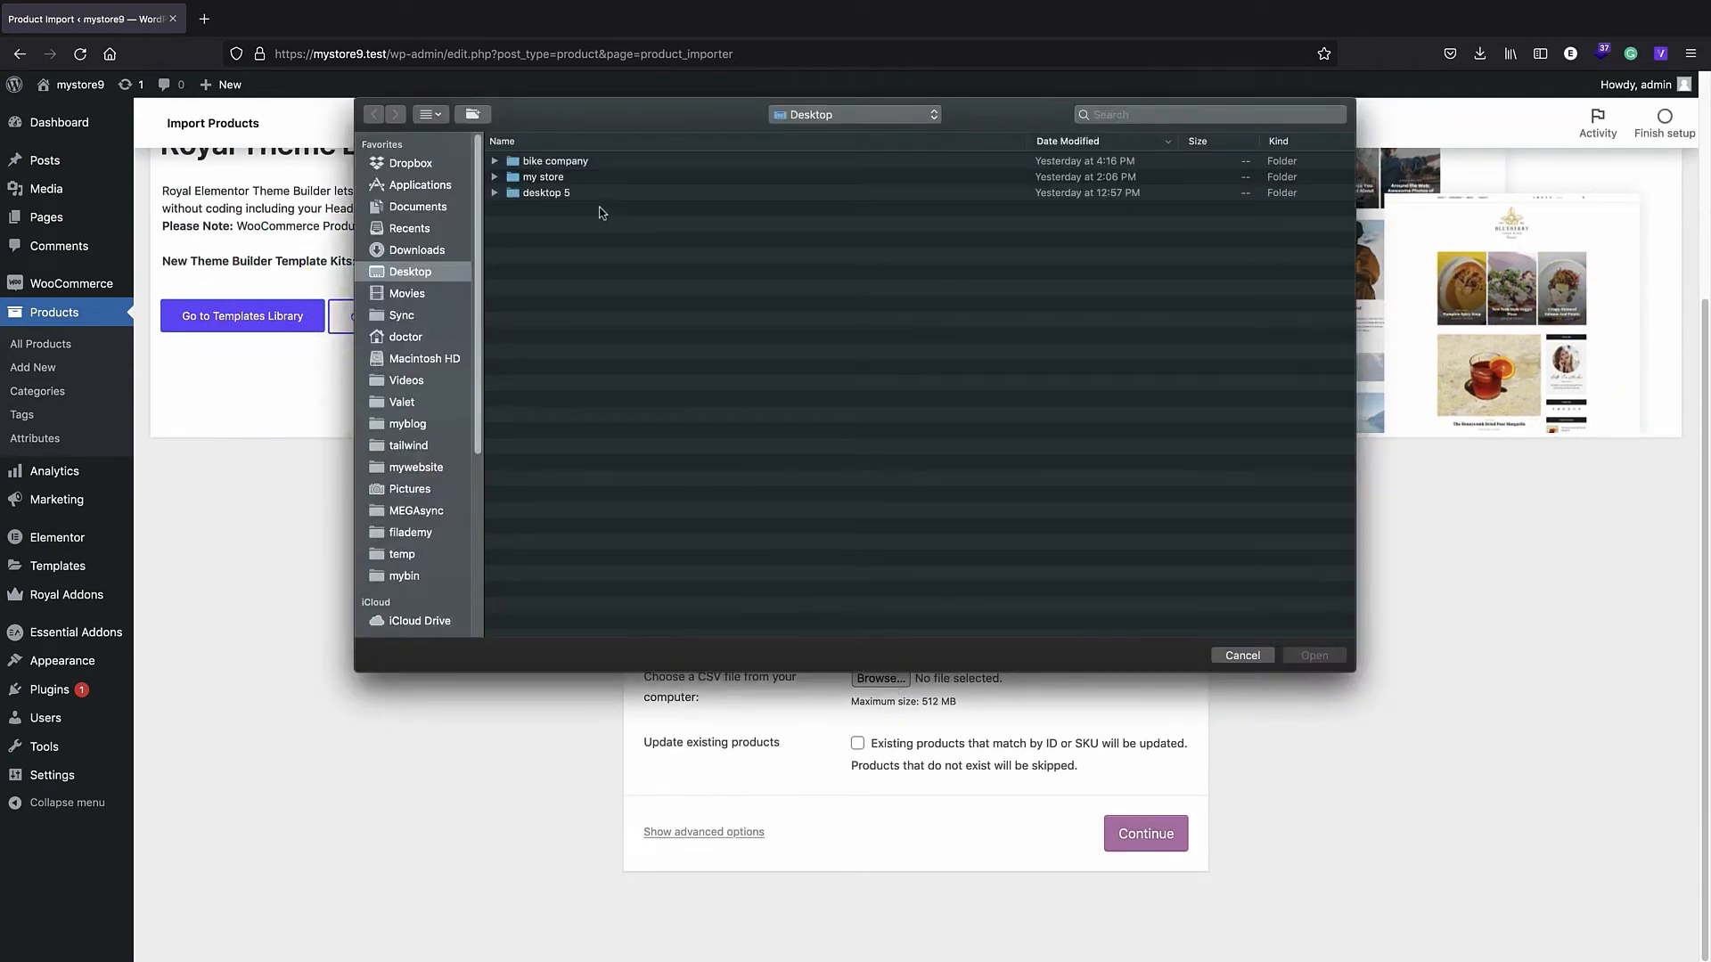
{"action": "double_click", "coordinate": [563, 182]}
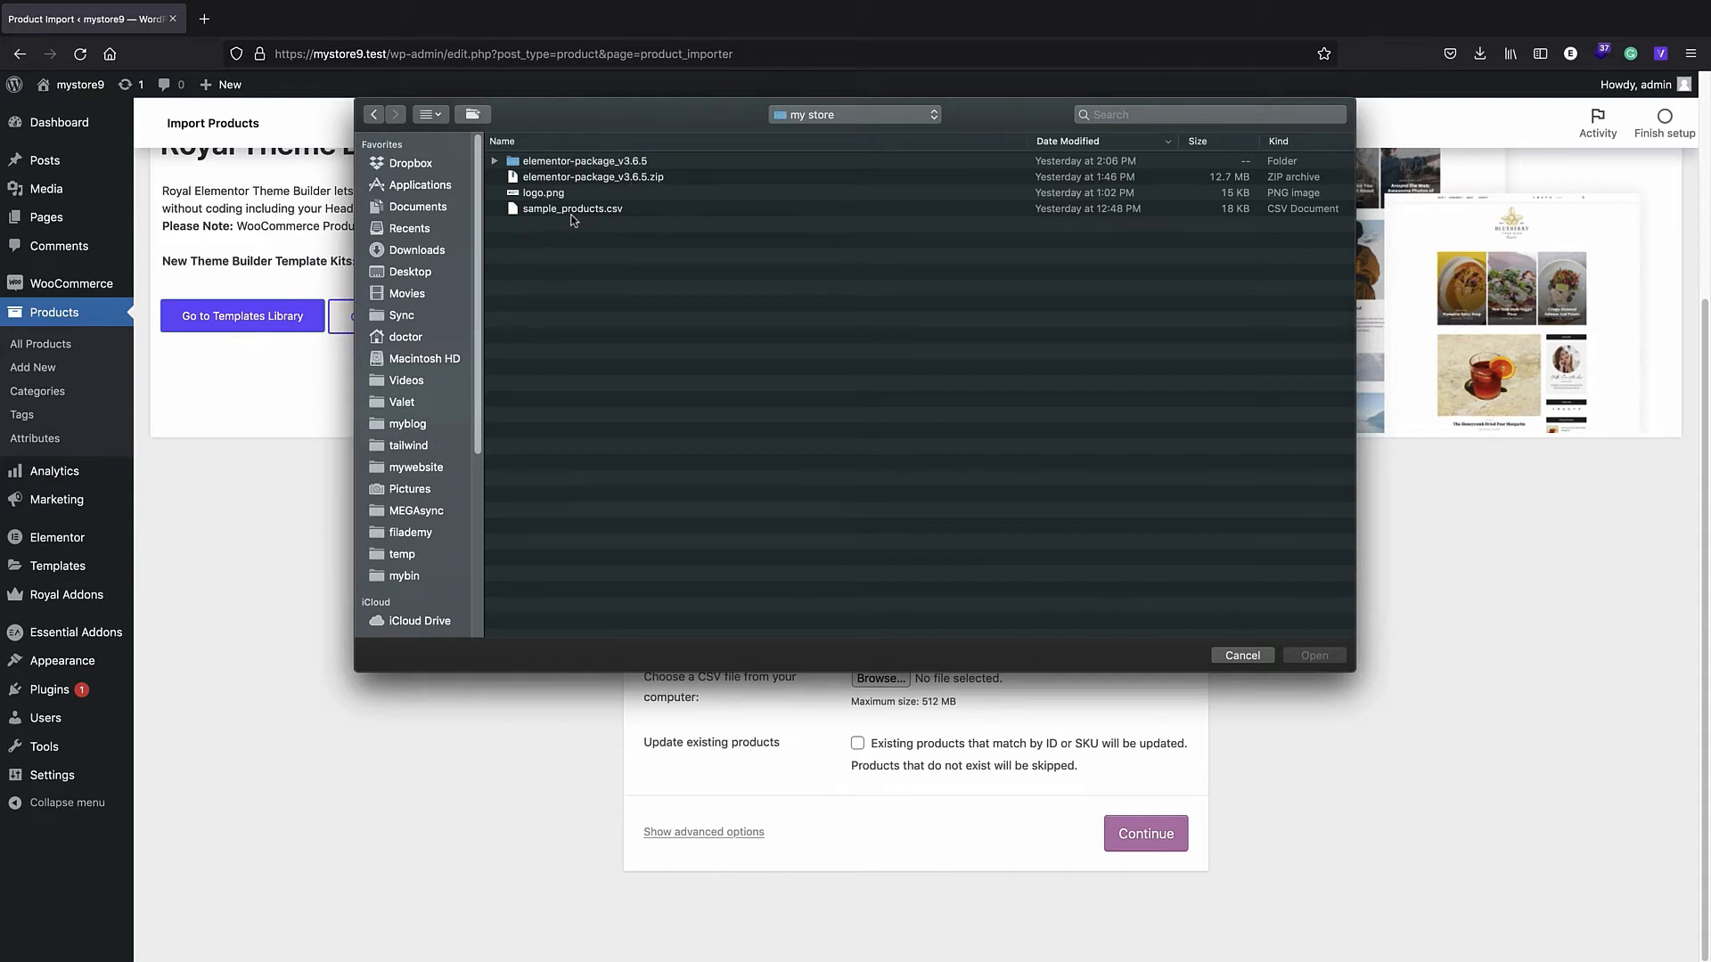
{"action": "left_click", "coordinate": [579, 214]}
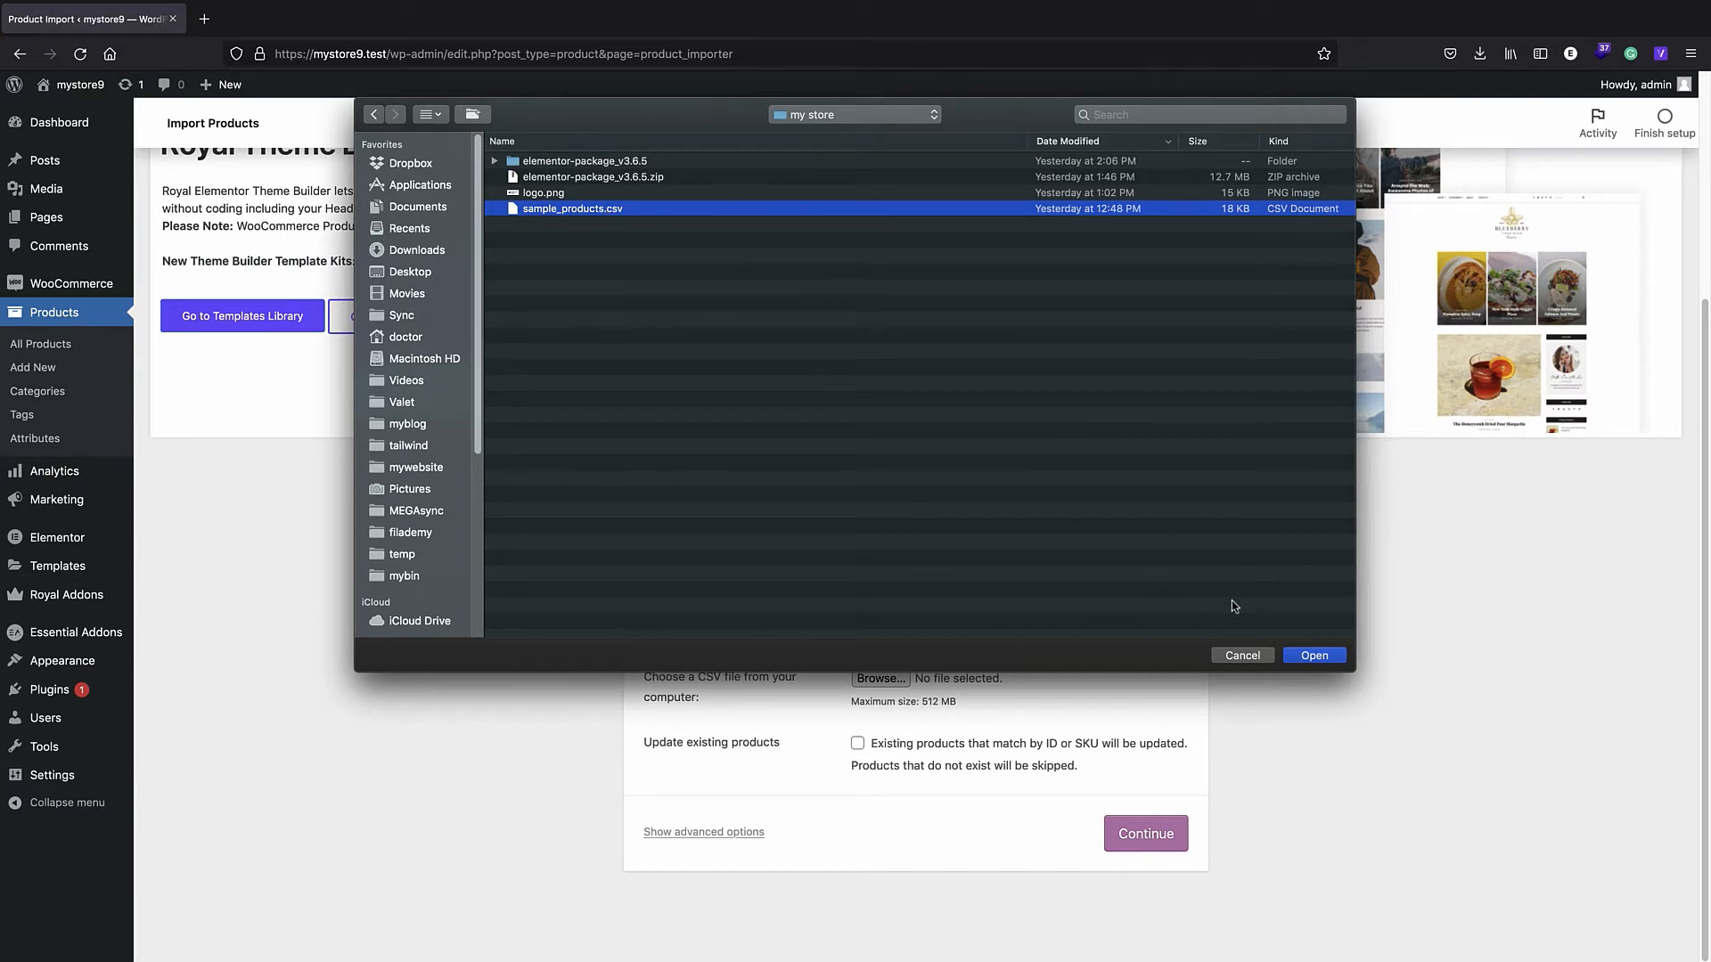
{"action": "left_click", "coordinate": [1314, 656]}
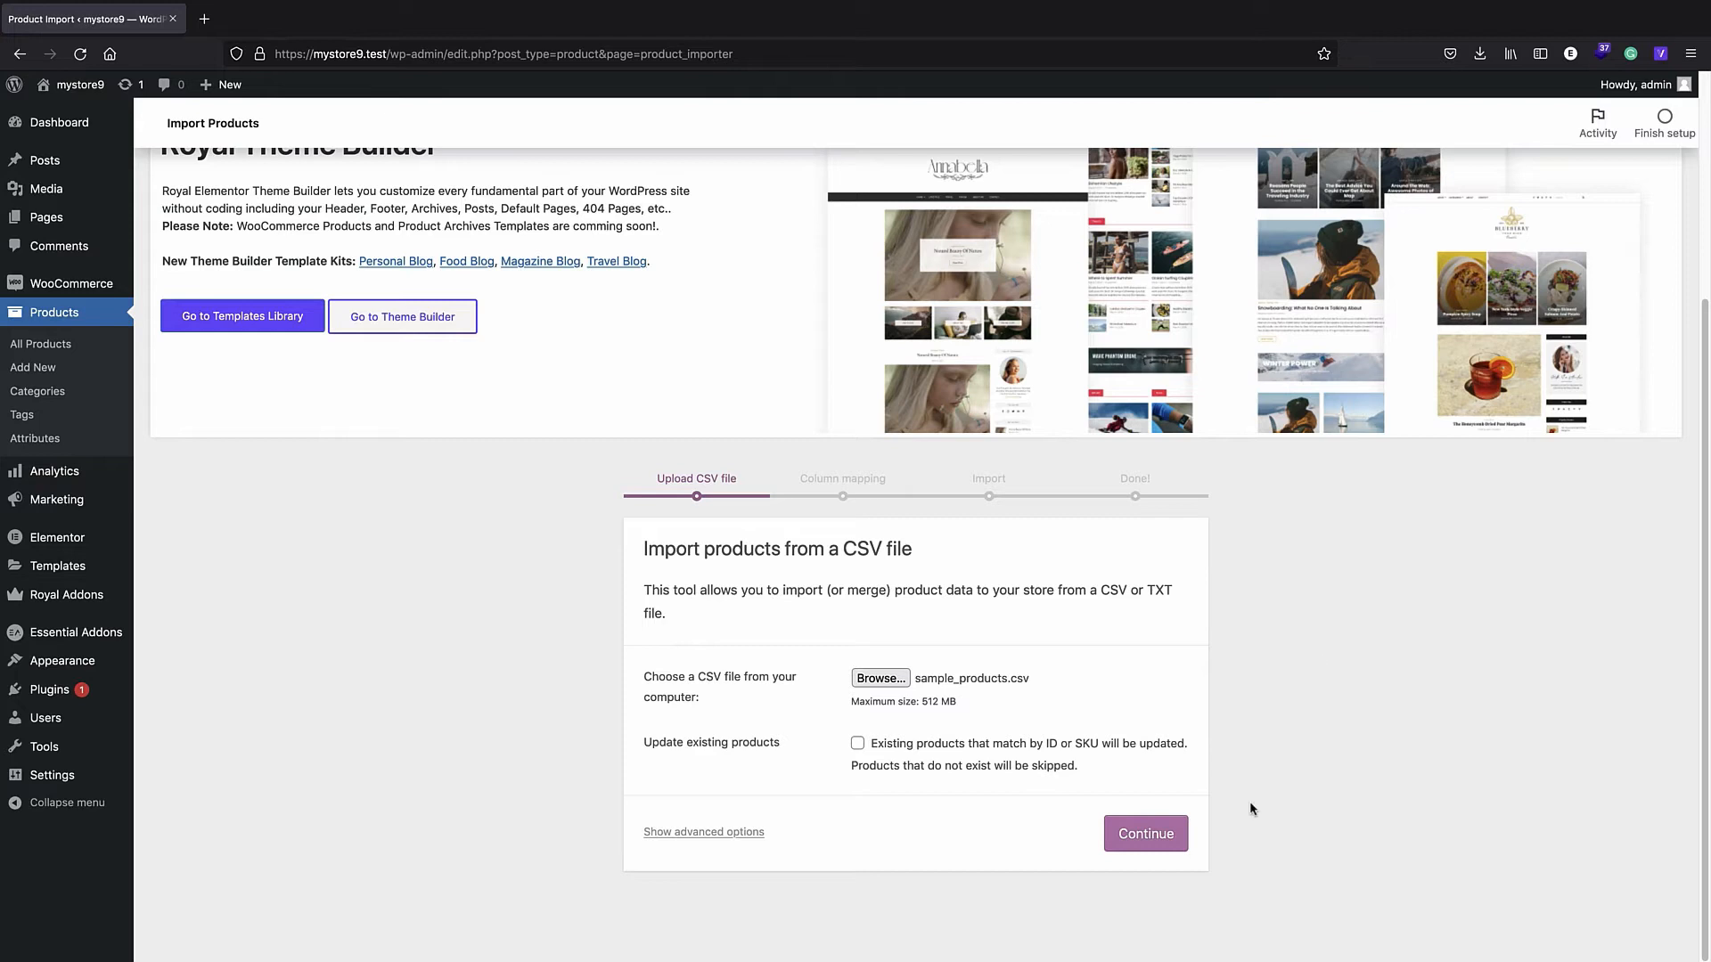
{"action": "left_click", "coordinate": [1145, 834]}
- Run the importer with the default column mapping, dismissing the Royal Theme Builder banner, and open the imported products list
{"action": "scroll", "coordinate": [867, 584], "scroll_direction": "down", "scroll_amount": 15}
{"action": "scroll", "coordinate": [834, 468], "scroll_direction": "down", "scroll_amount": 20}
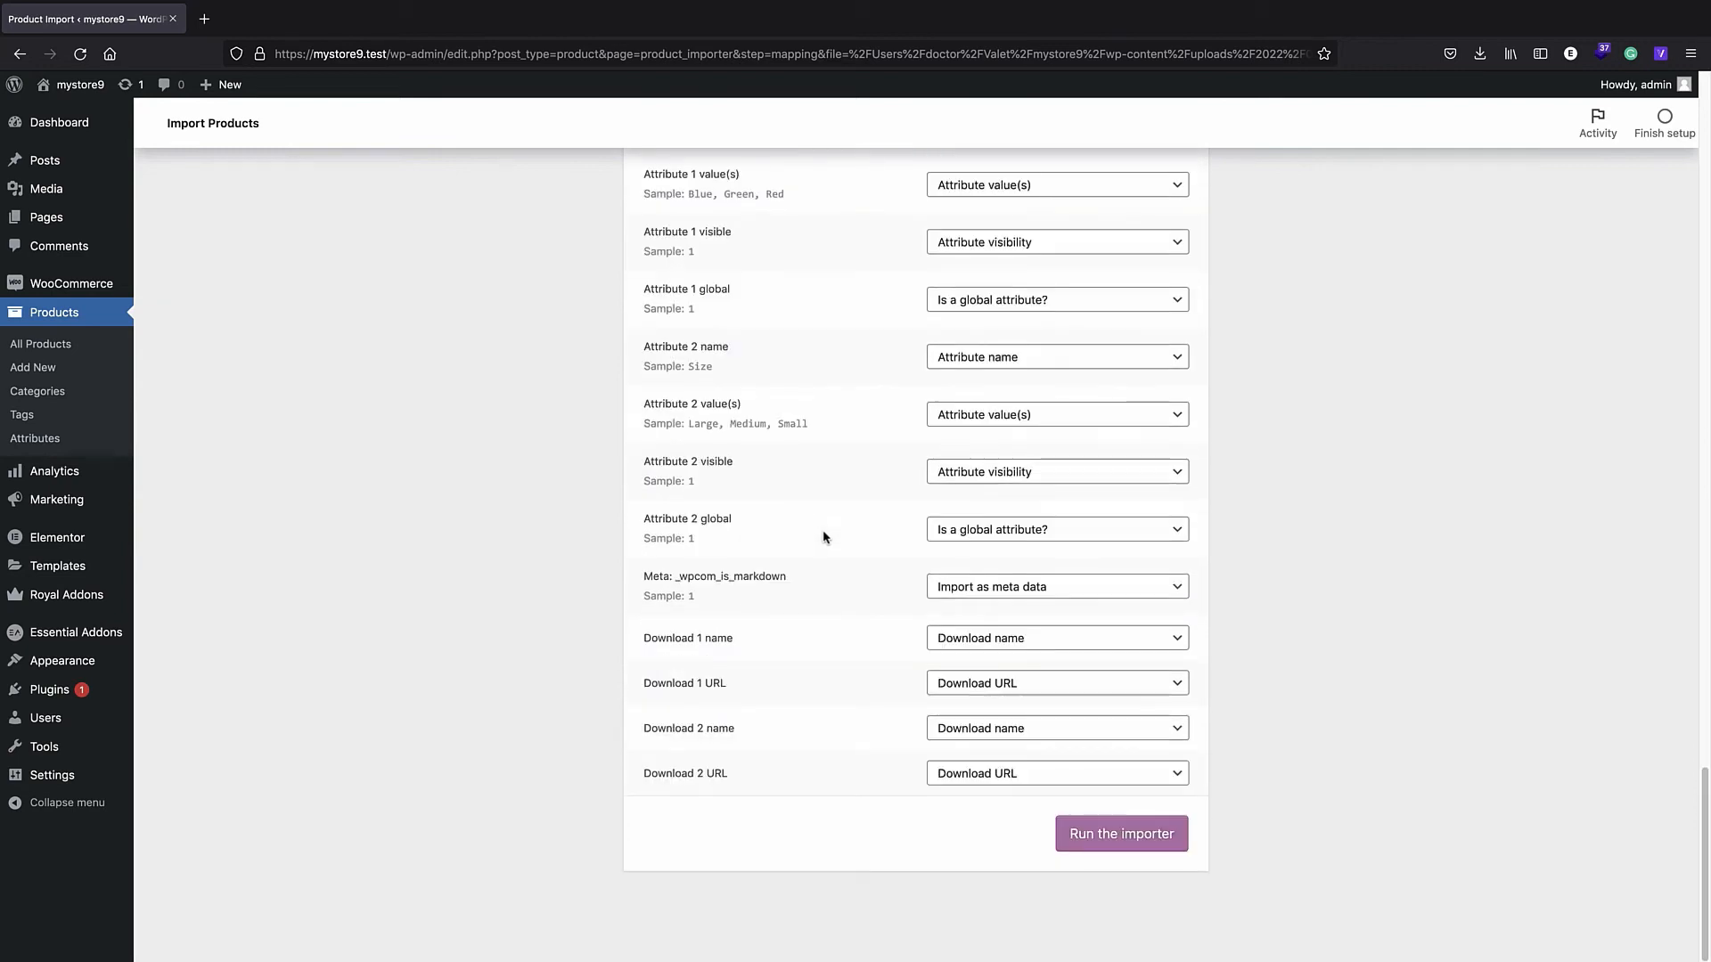
{"action": "left_click", "coordinate": [1115, 838]}
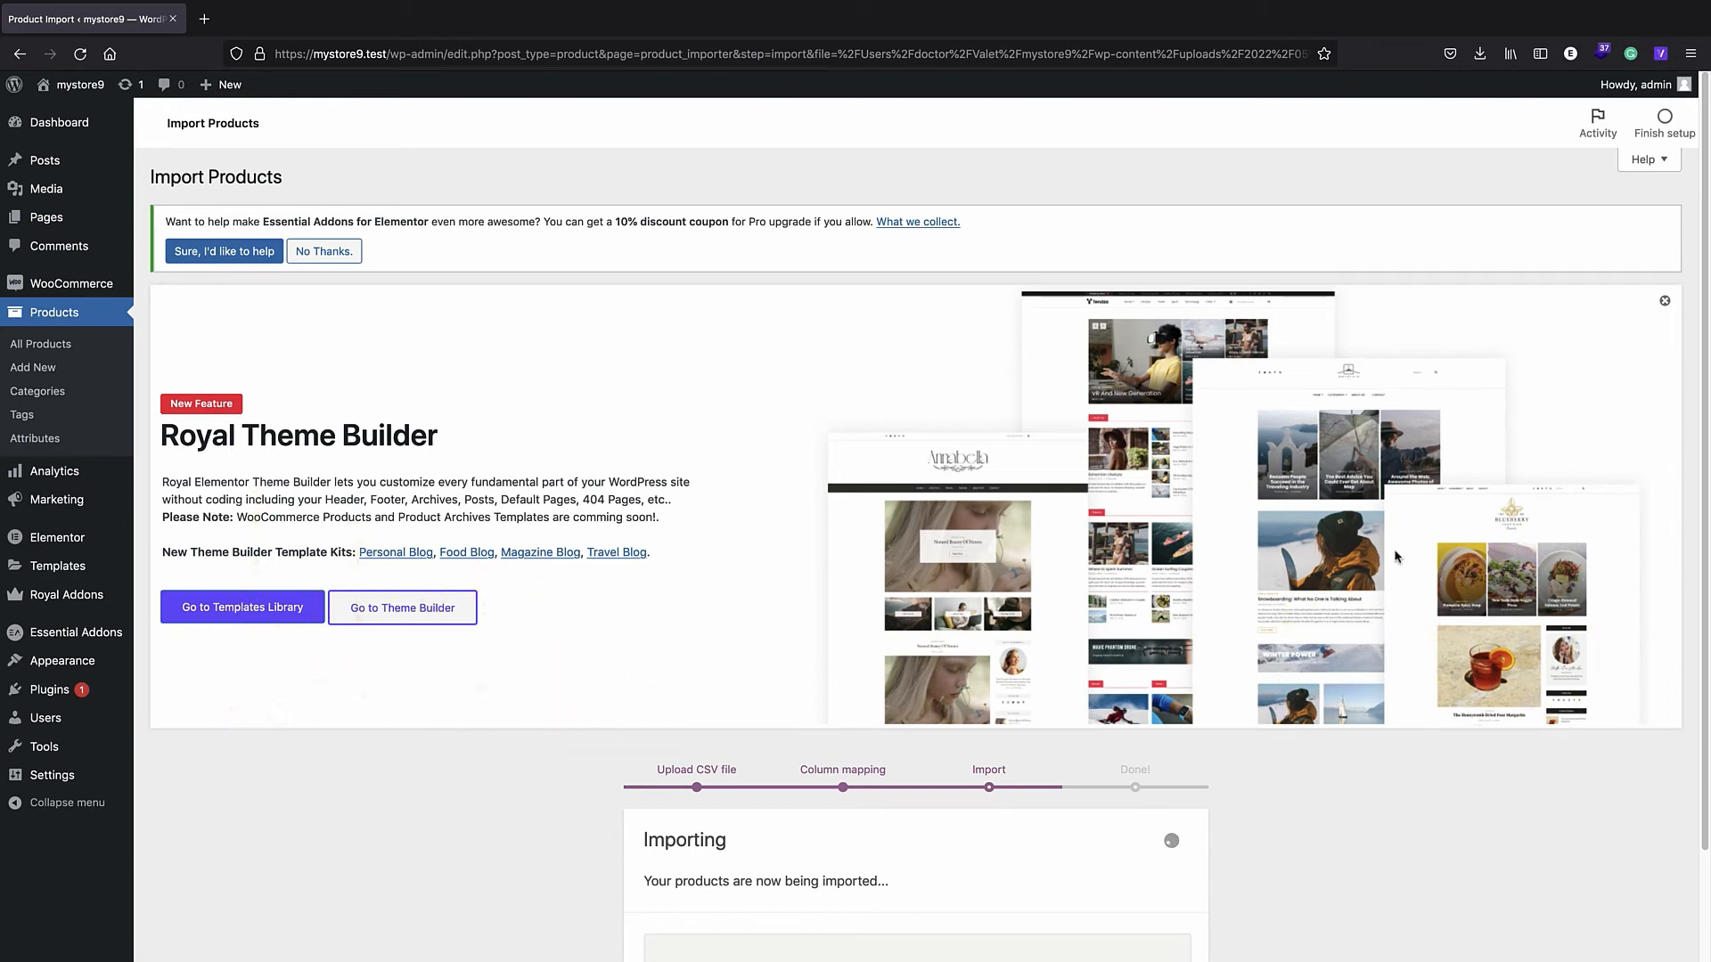
{"action": "left_click", "coordinate": [1664, 300]}
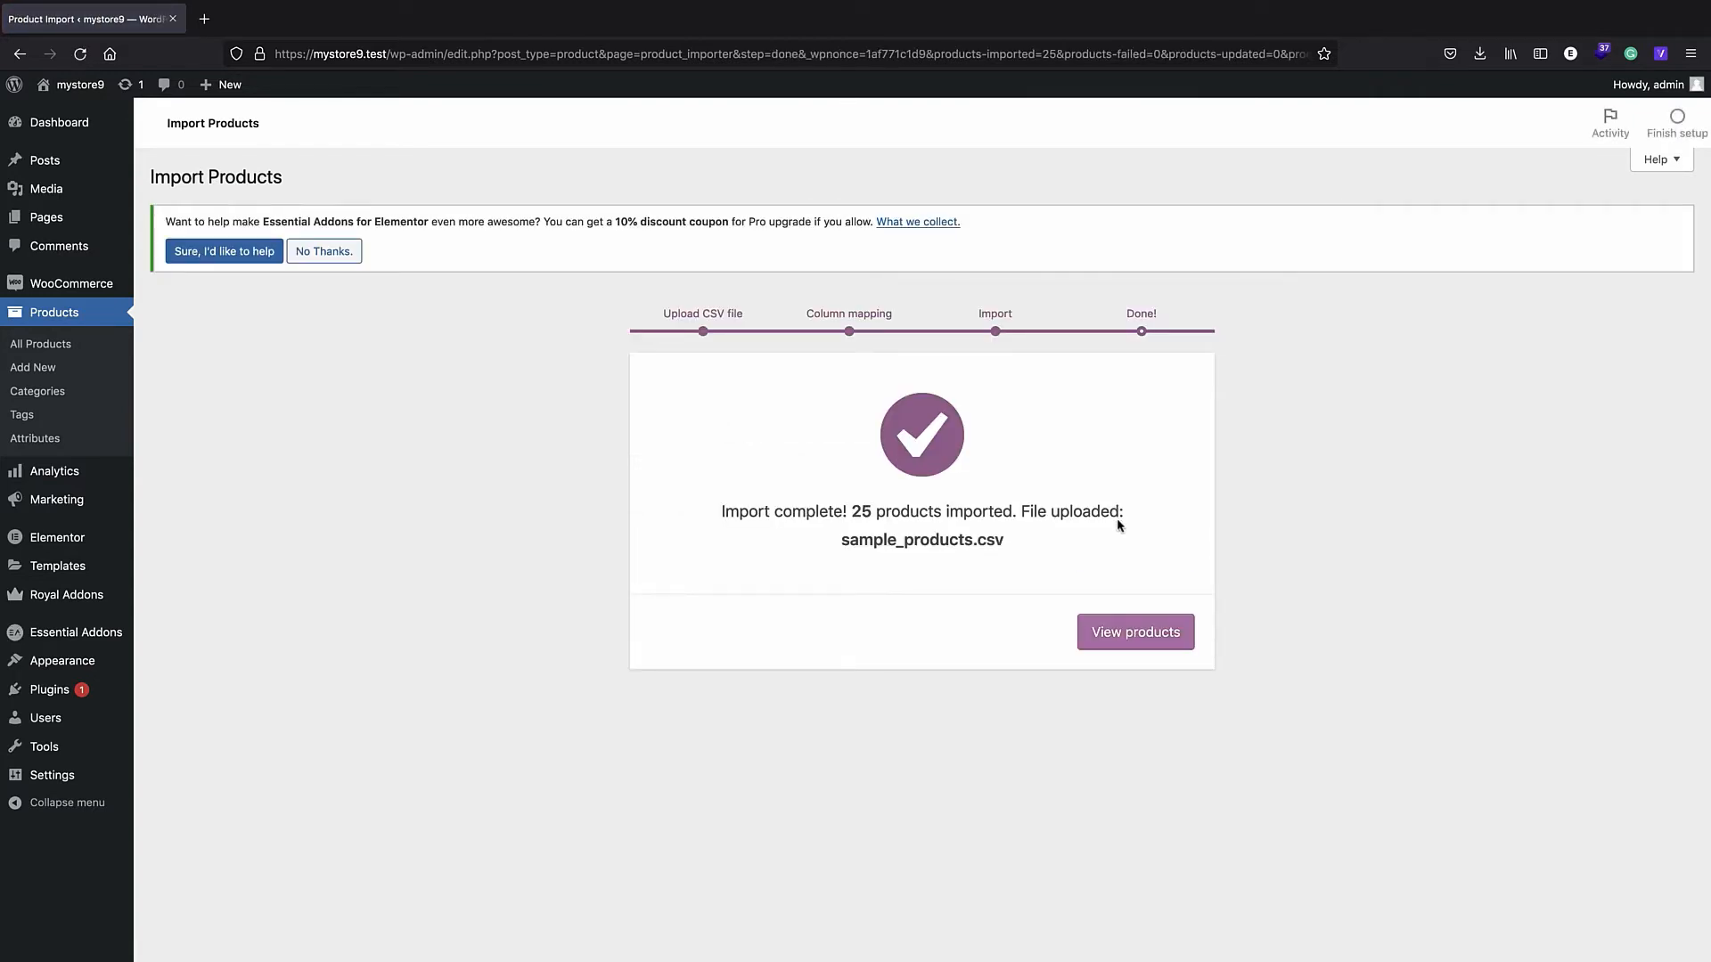
{"action": "left_click", "coordinate": [1150, 642]}
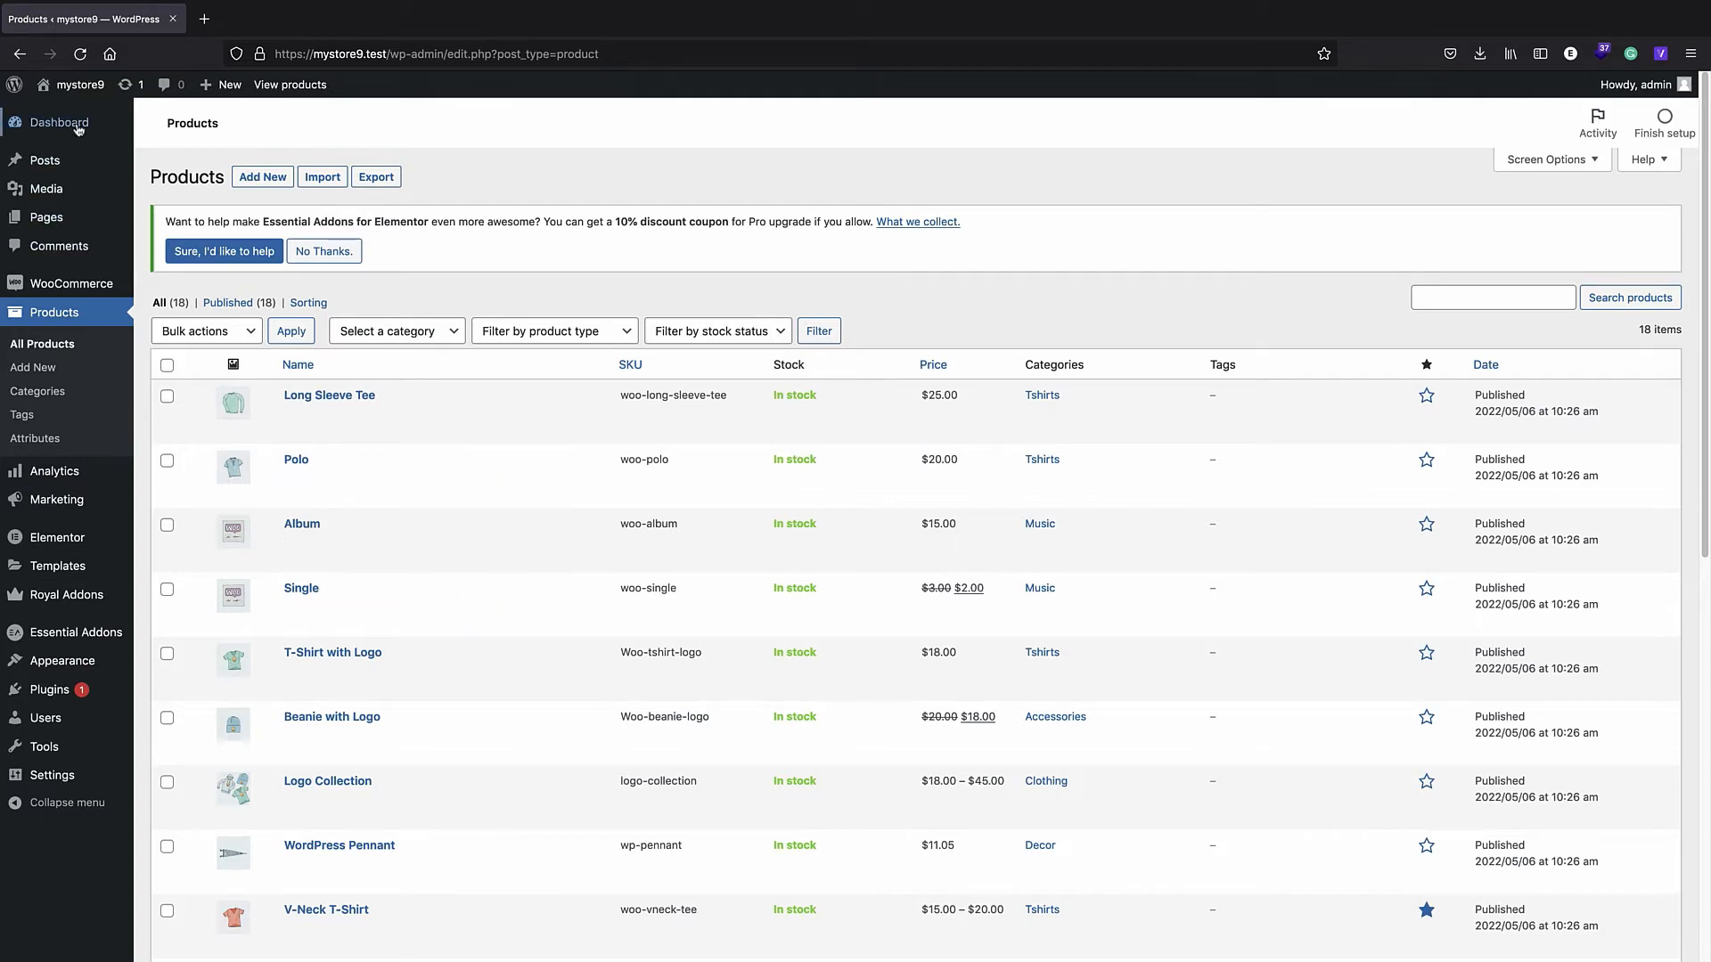
- Open the live Shop page and look through the imported products
{"action": "left_click", "coordinate": [76, 85]}
{"action": "left_click", "coordinate": [1336, 129]}
{"action": "scroll", "coordinate": [791, 267], "scroll_direction": "down", "scroll_amount": 10}
{"action": "scroll", "coordinate": [792, 268], "scroll_direction": "up", "scroll_amount": 8}
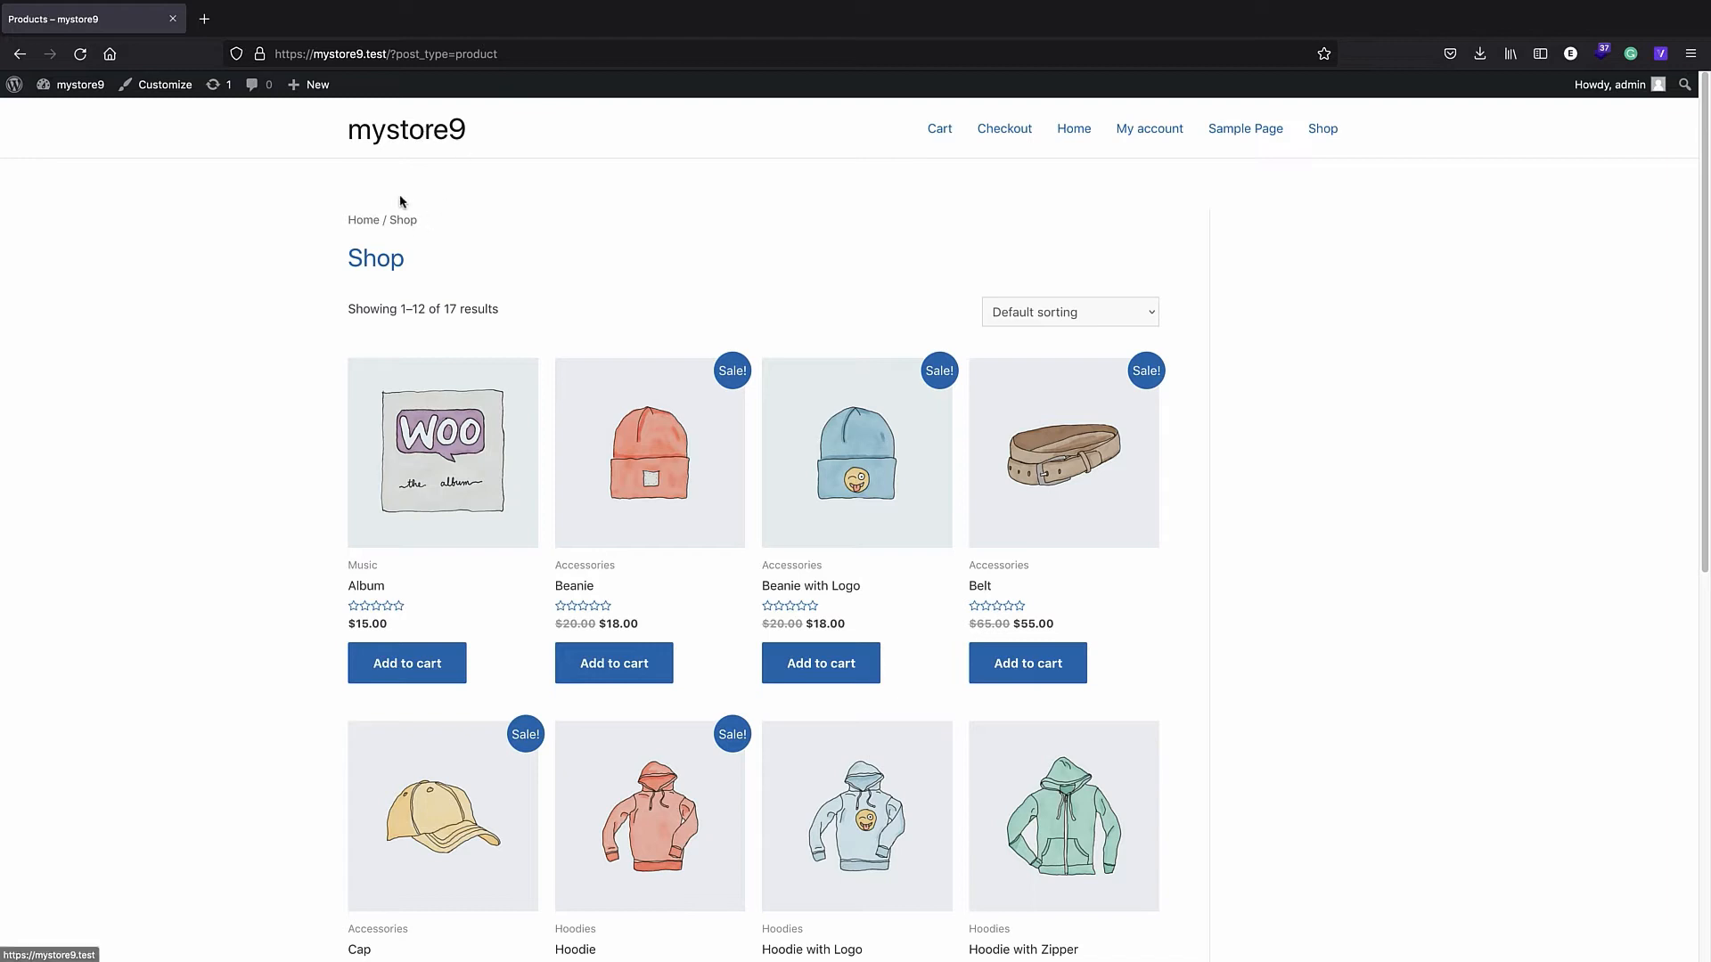
- Open the Customizer for the site, preview the home page and open the header's Logo settings
{"action": "left_click", "coordinate": [175, 84]}
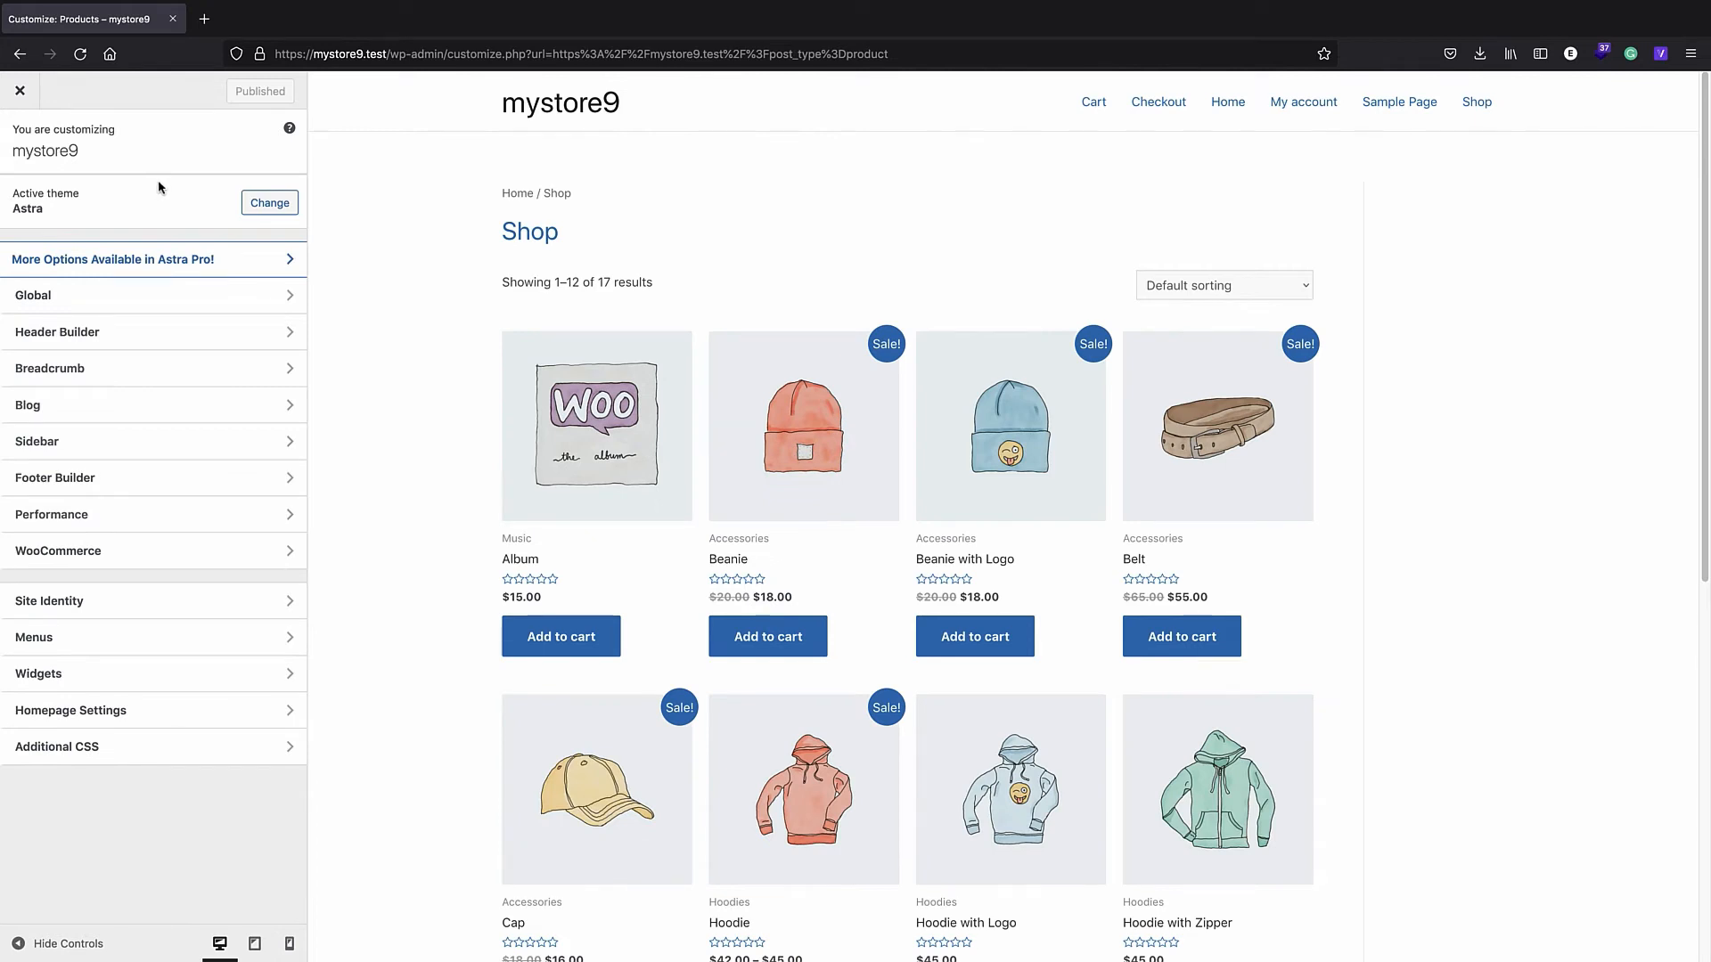
{"action": "left_click", "coordinate": [530, 114]}
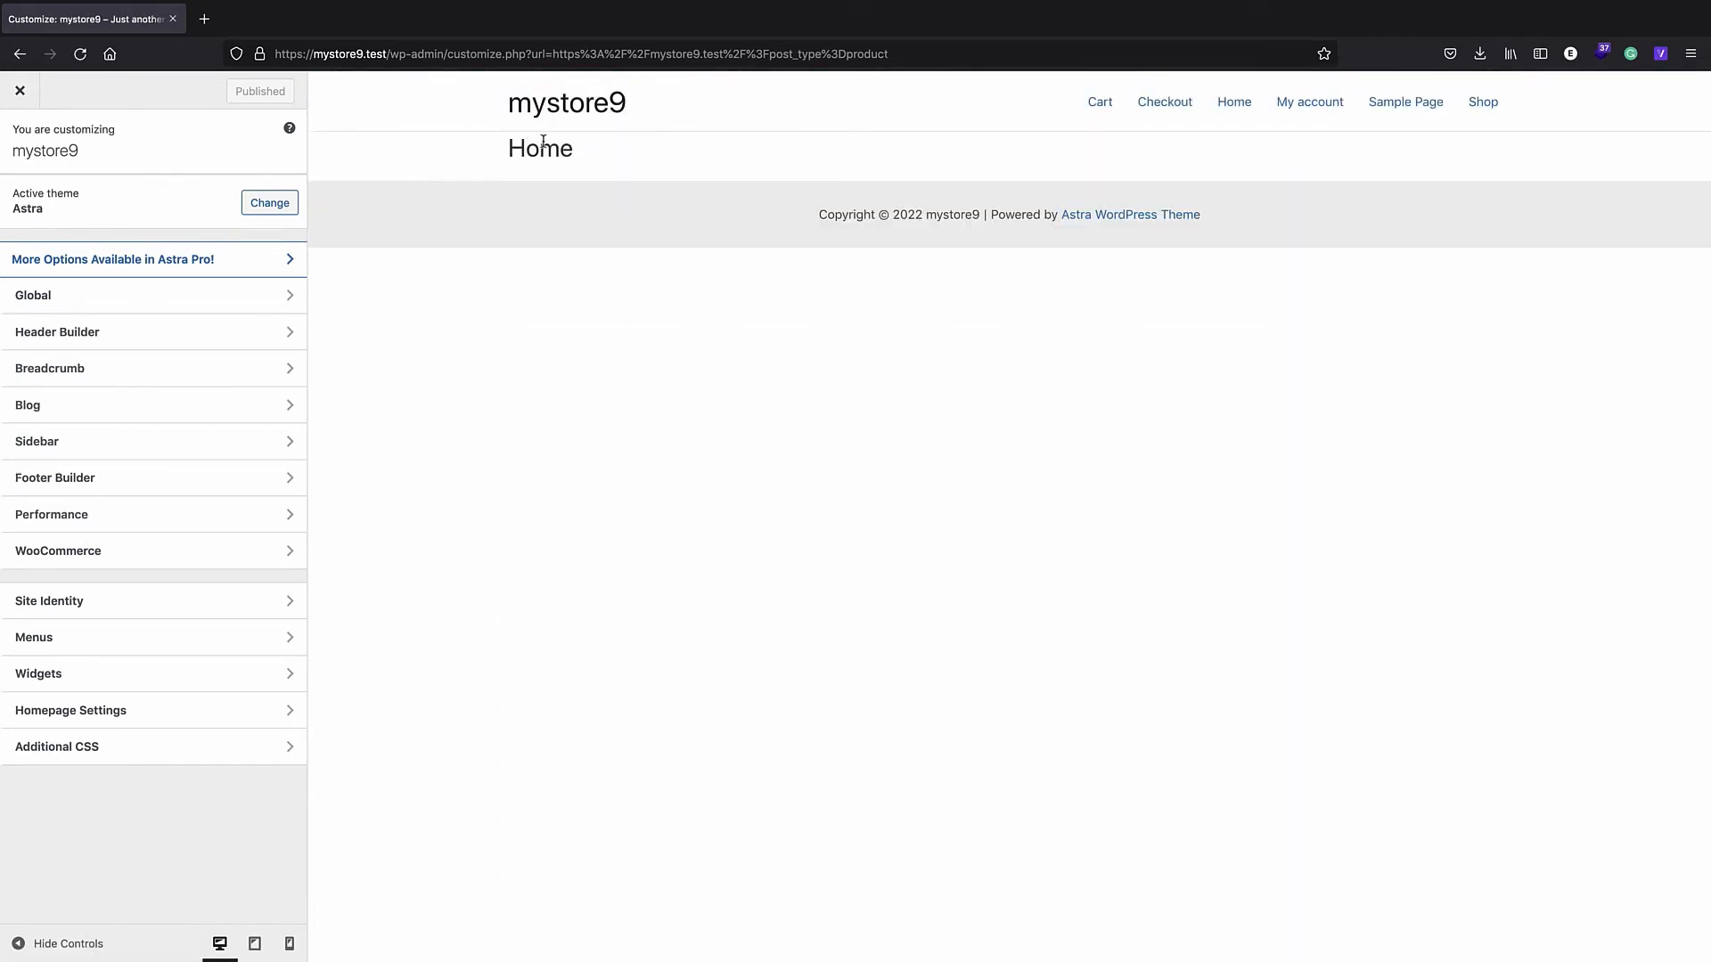
{"action": "left_click", "coordinate": [509, 107]}
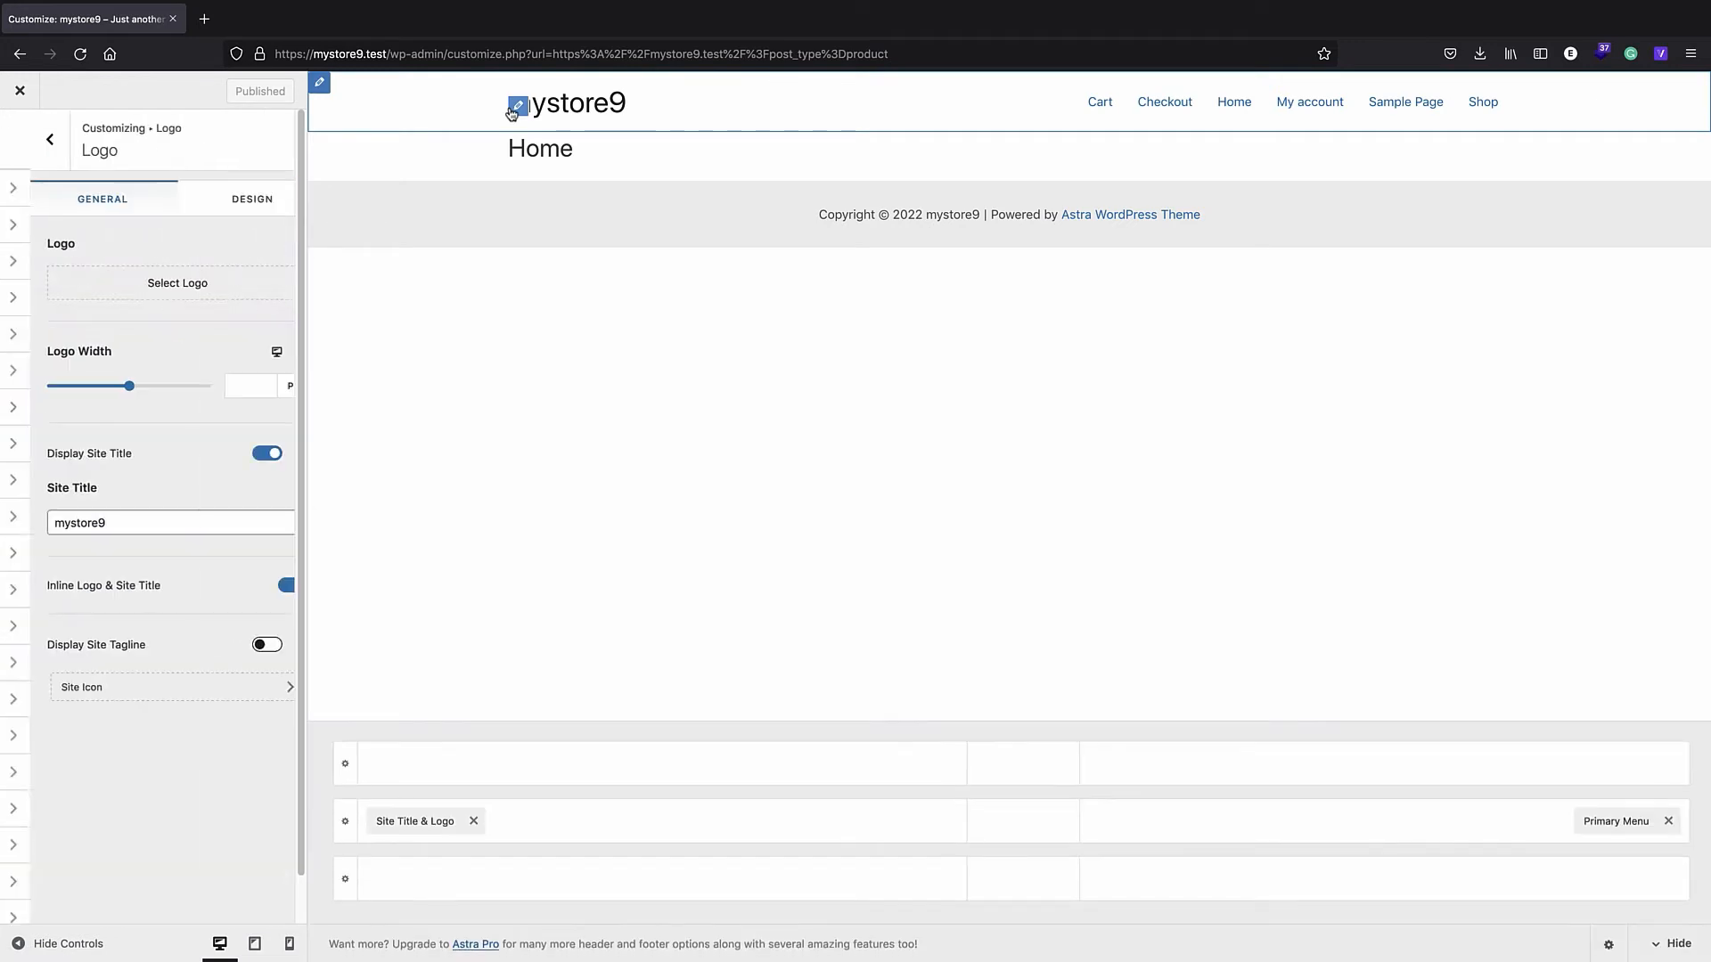
- Upload logo.png from the my store folder and set it as the site logo
{"action": "left_click", "coordinate": [158, 283]}
{"action": "left_click", "coordinate": [156, 153]}
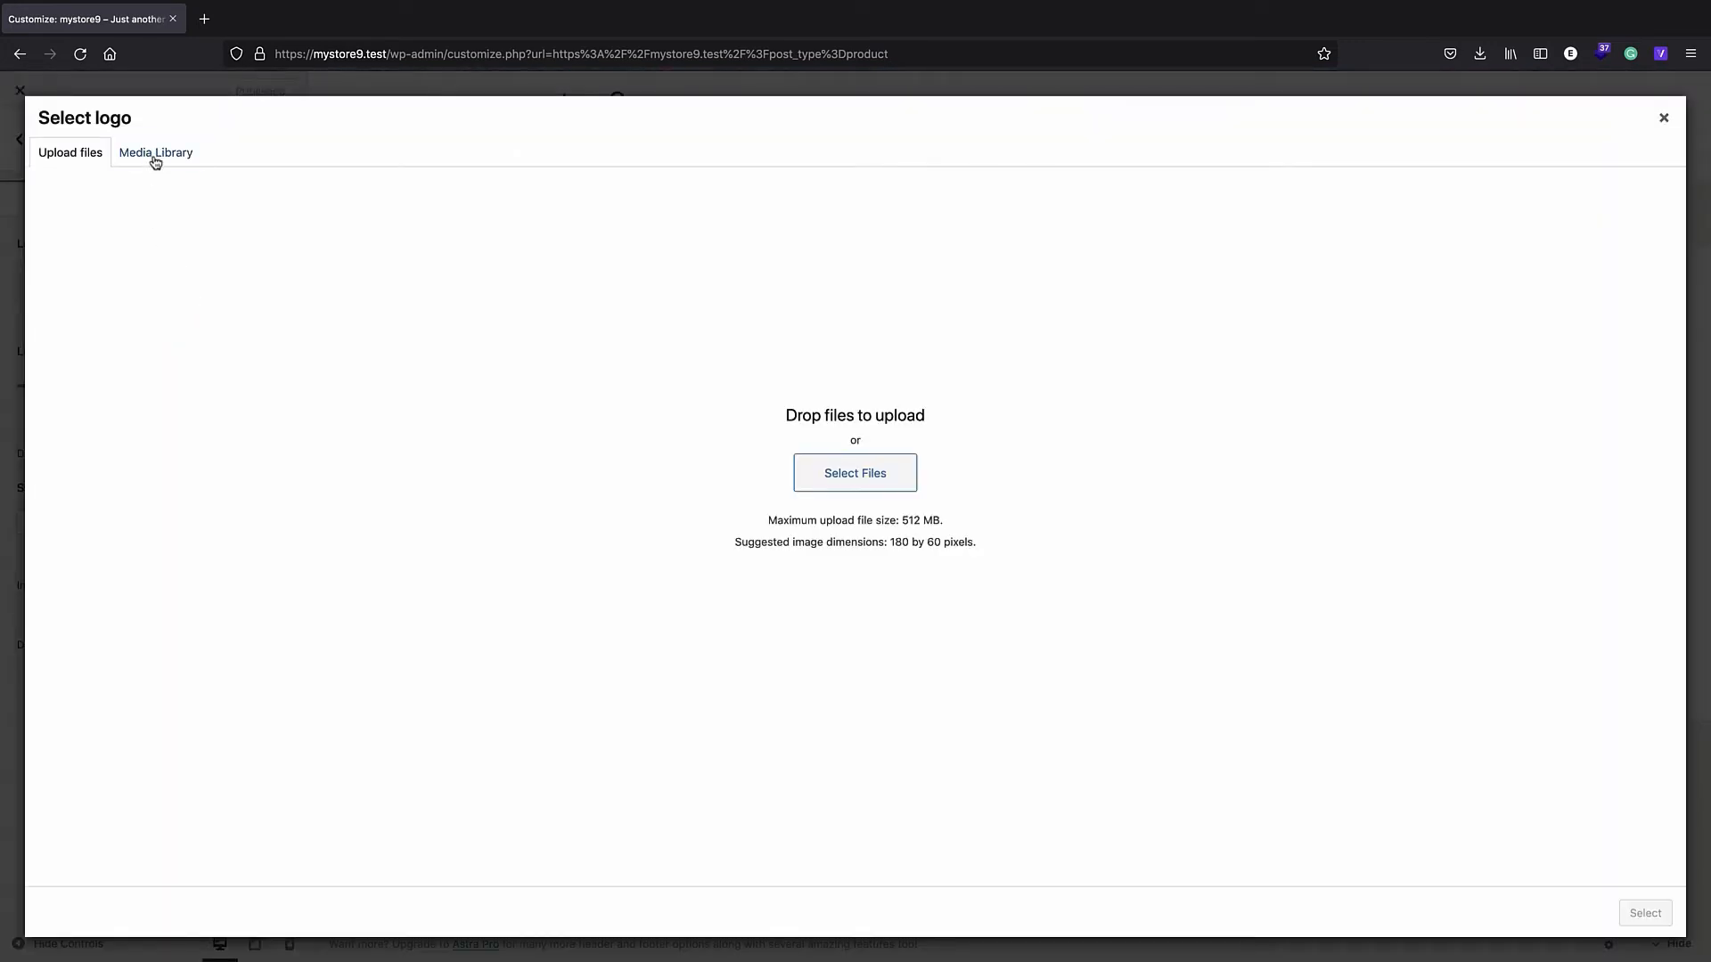
{"action": "left_click", "coordinate": [70, 152]}
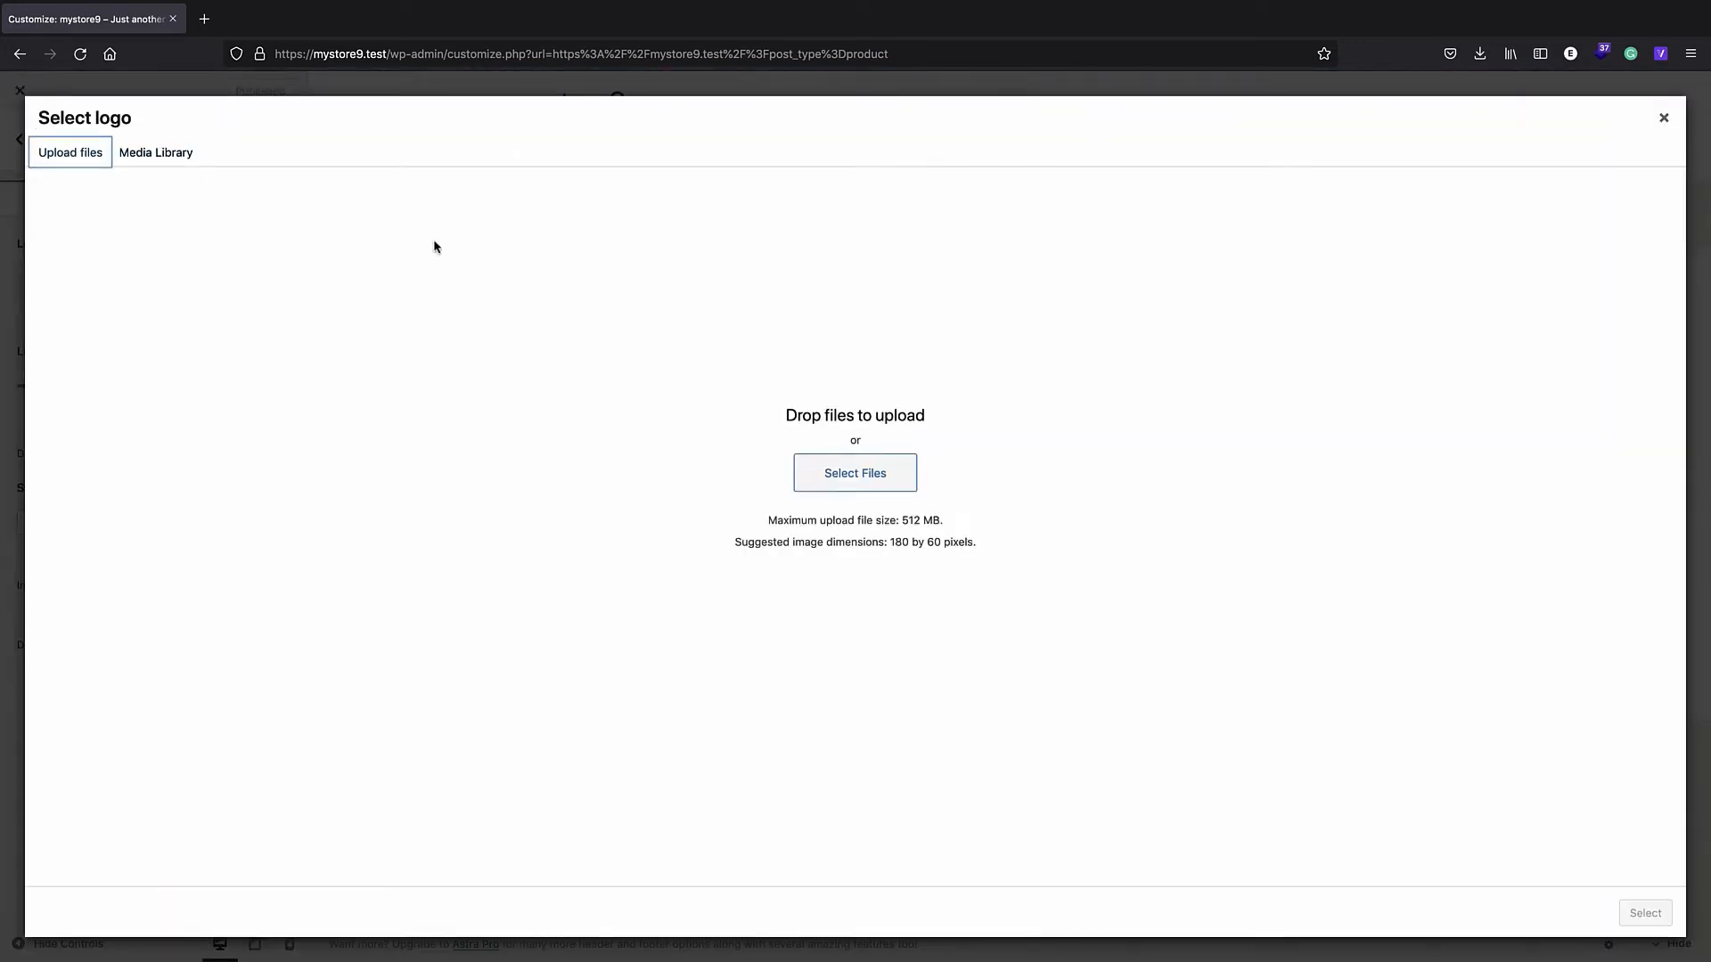
{"action": "left_click", "coordinate": [851, 472]}
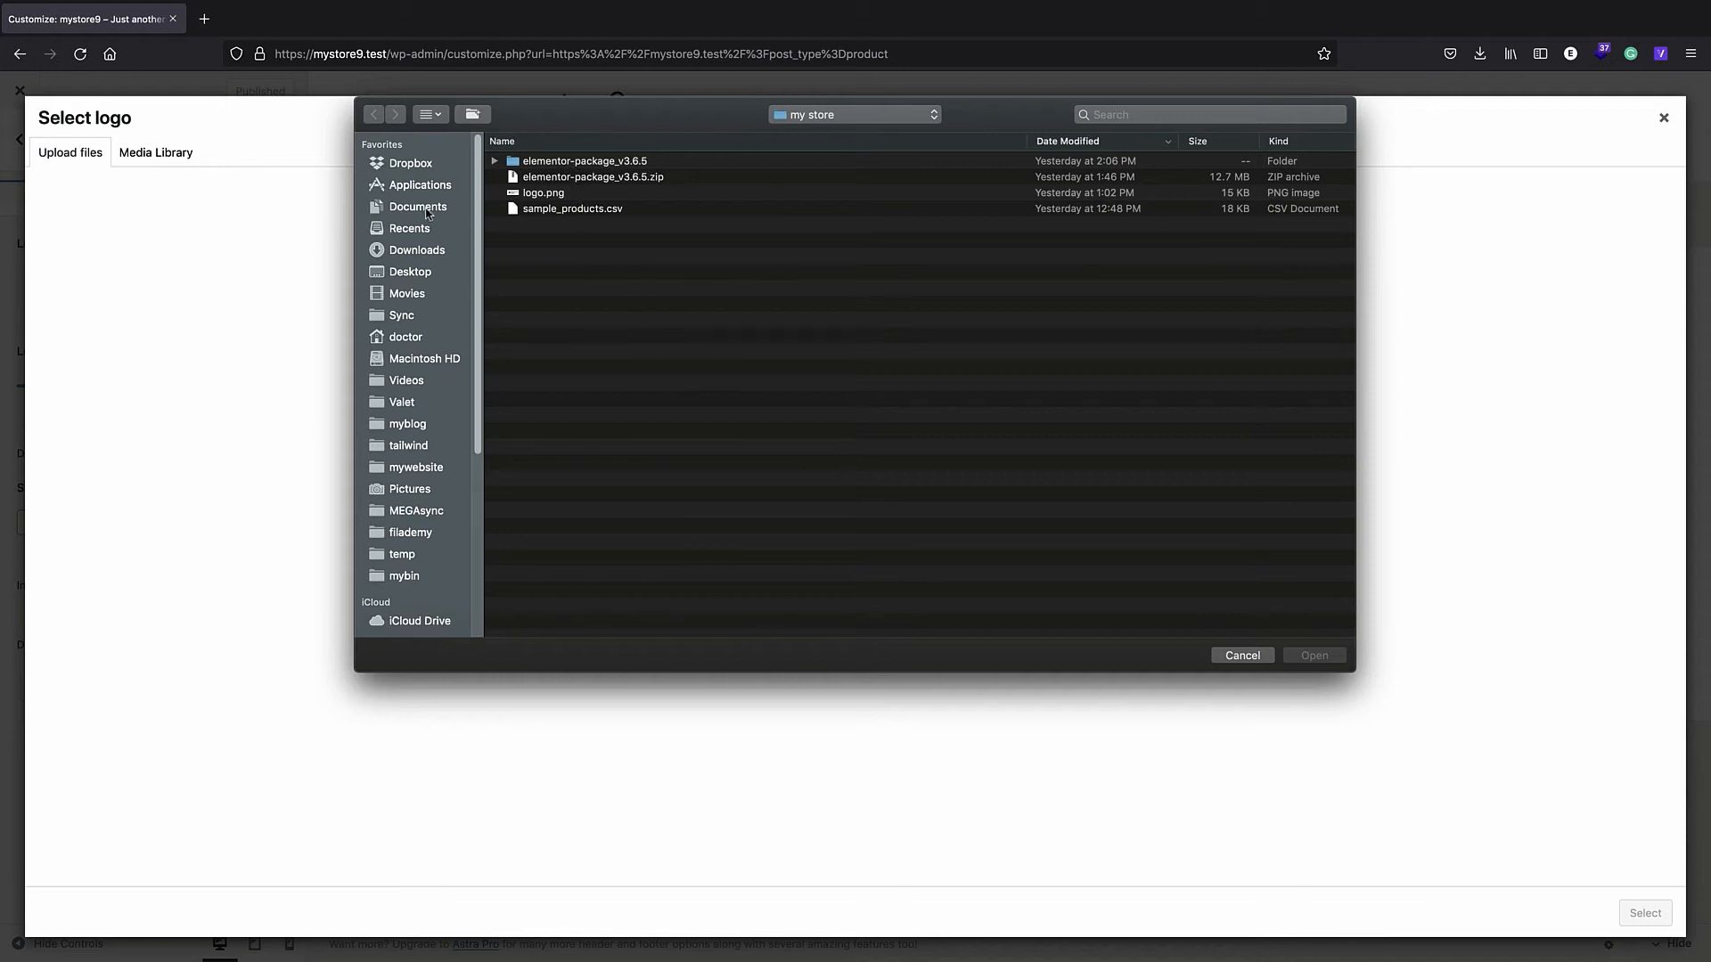
{"action": "left_click", "coordinate": [523, 195]}
{"action": "double_click", "coordinate": [523, 195]}
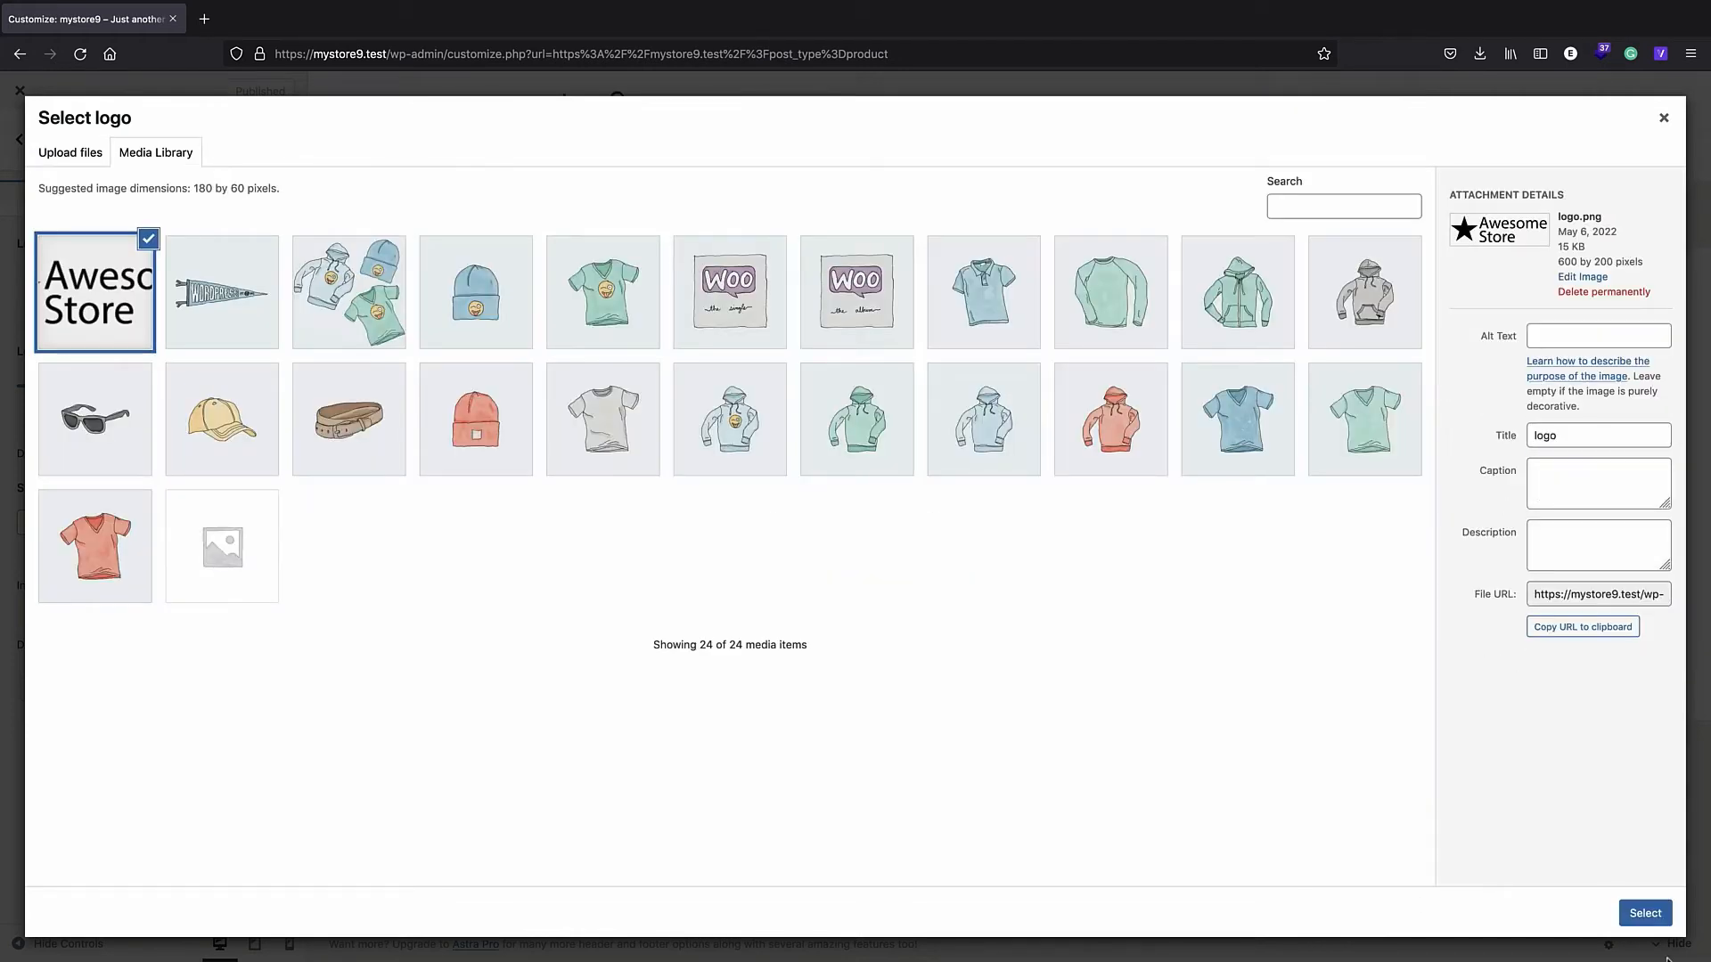
{"action": "left_click", "coordinate": [1648, 914]}
{"action": "left_click", "coordinate": [1631, 913]}
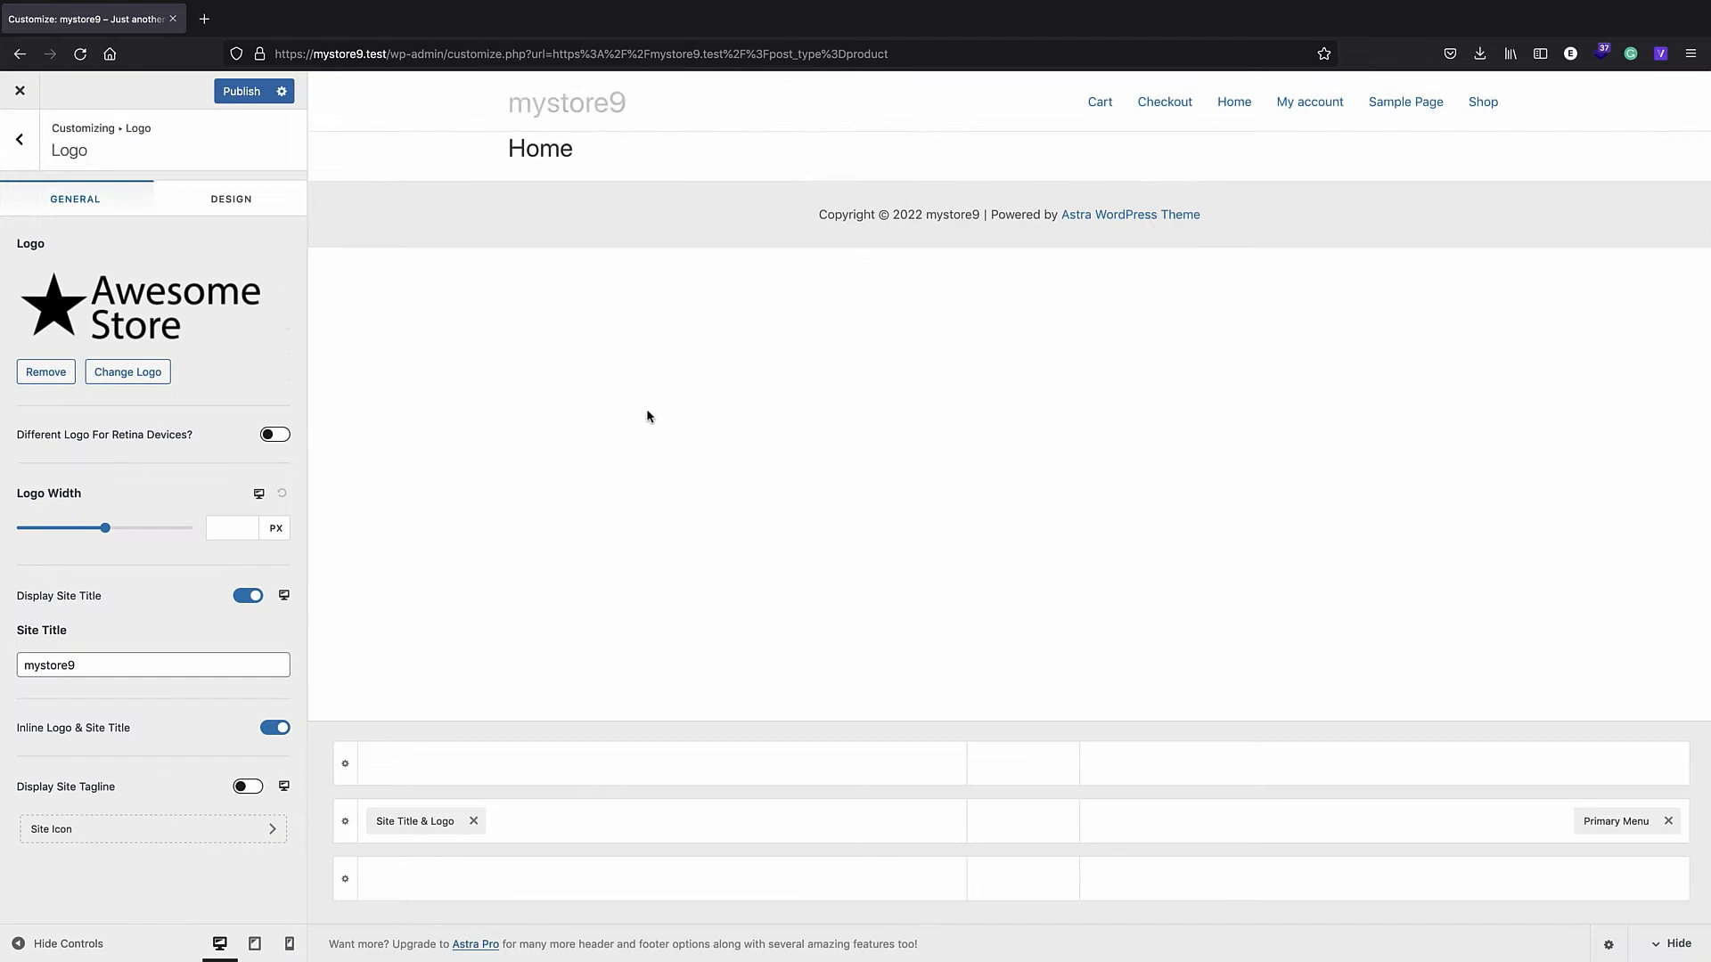
- Set the logo width to 177 px, turn off the site title display and publish the changes
{"action": "mouse_move", "coordinate": [103, 527]}
{"action": "left_mouse_down"}
{"action": "mouse_move", "coordinate": [57, 531]}
{"action": "mouse_move", "coordinate": [72, 532]}
{"action": "left_mouse_up"}
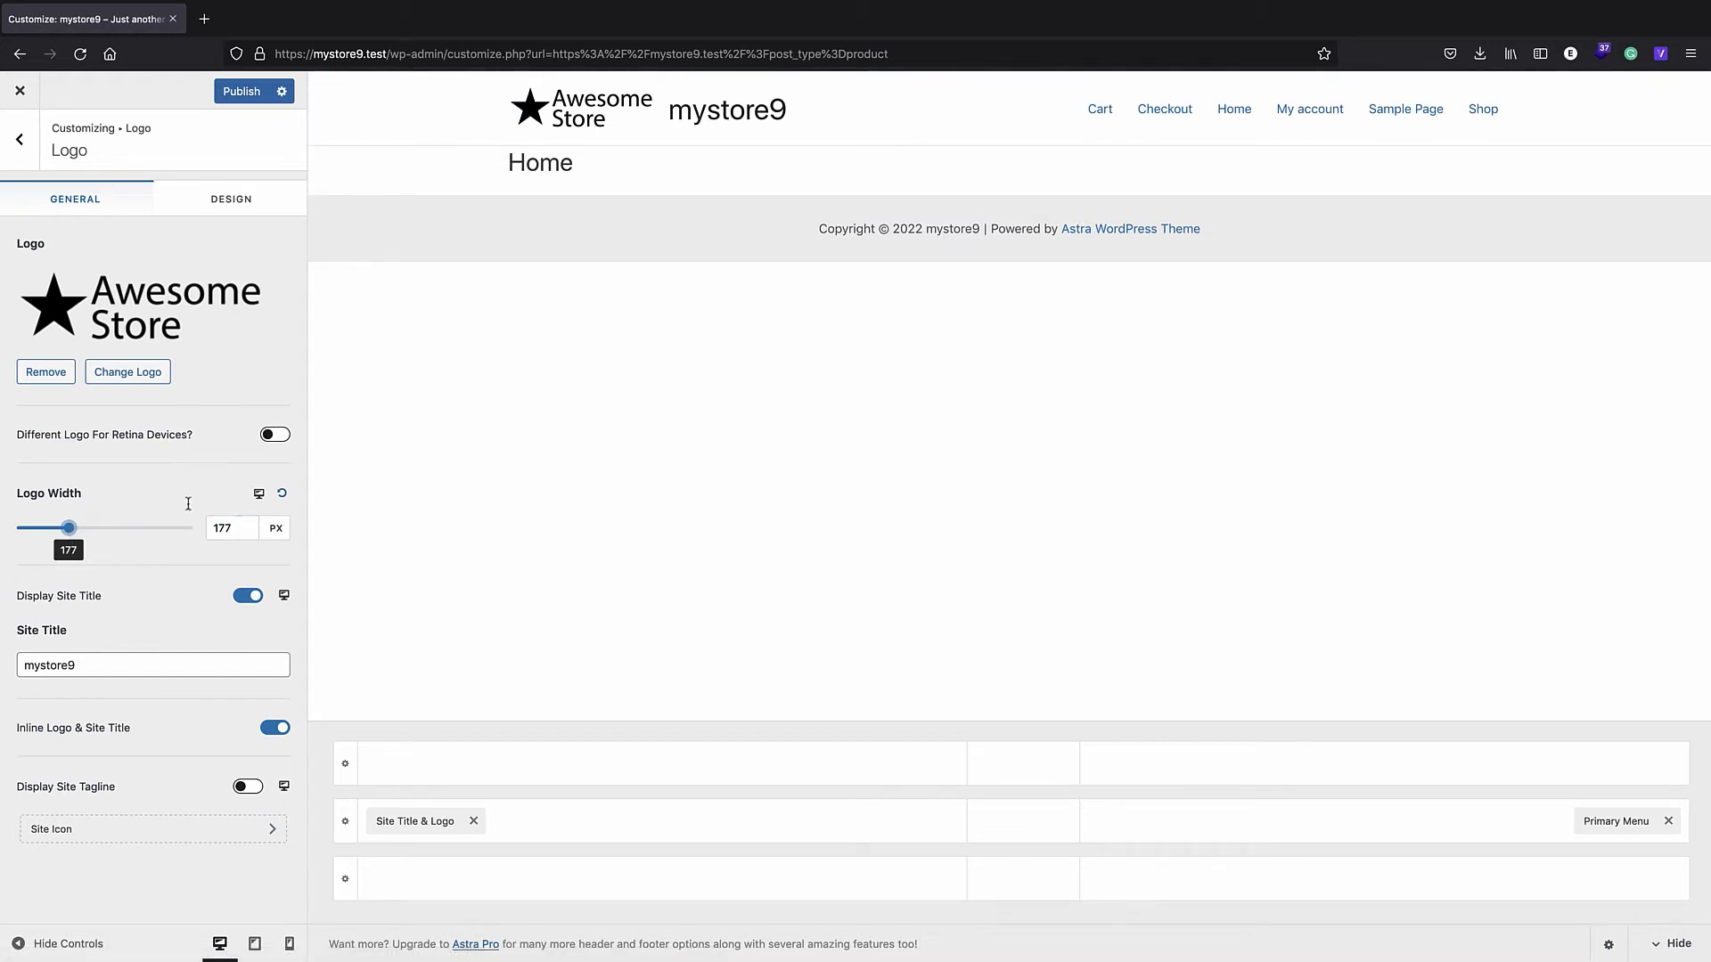
{"action": "left_click", "coordinate": [248, 596]}
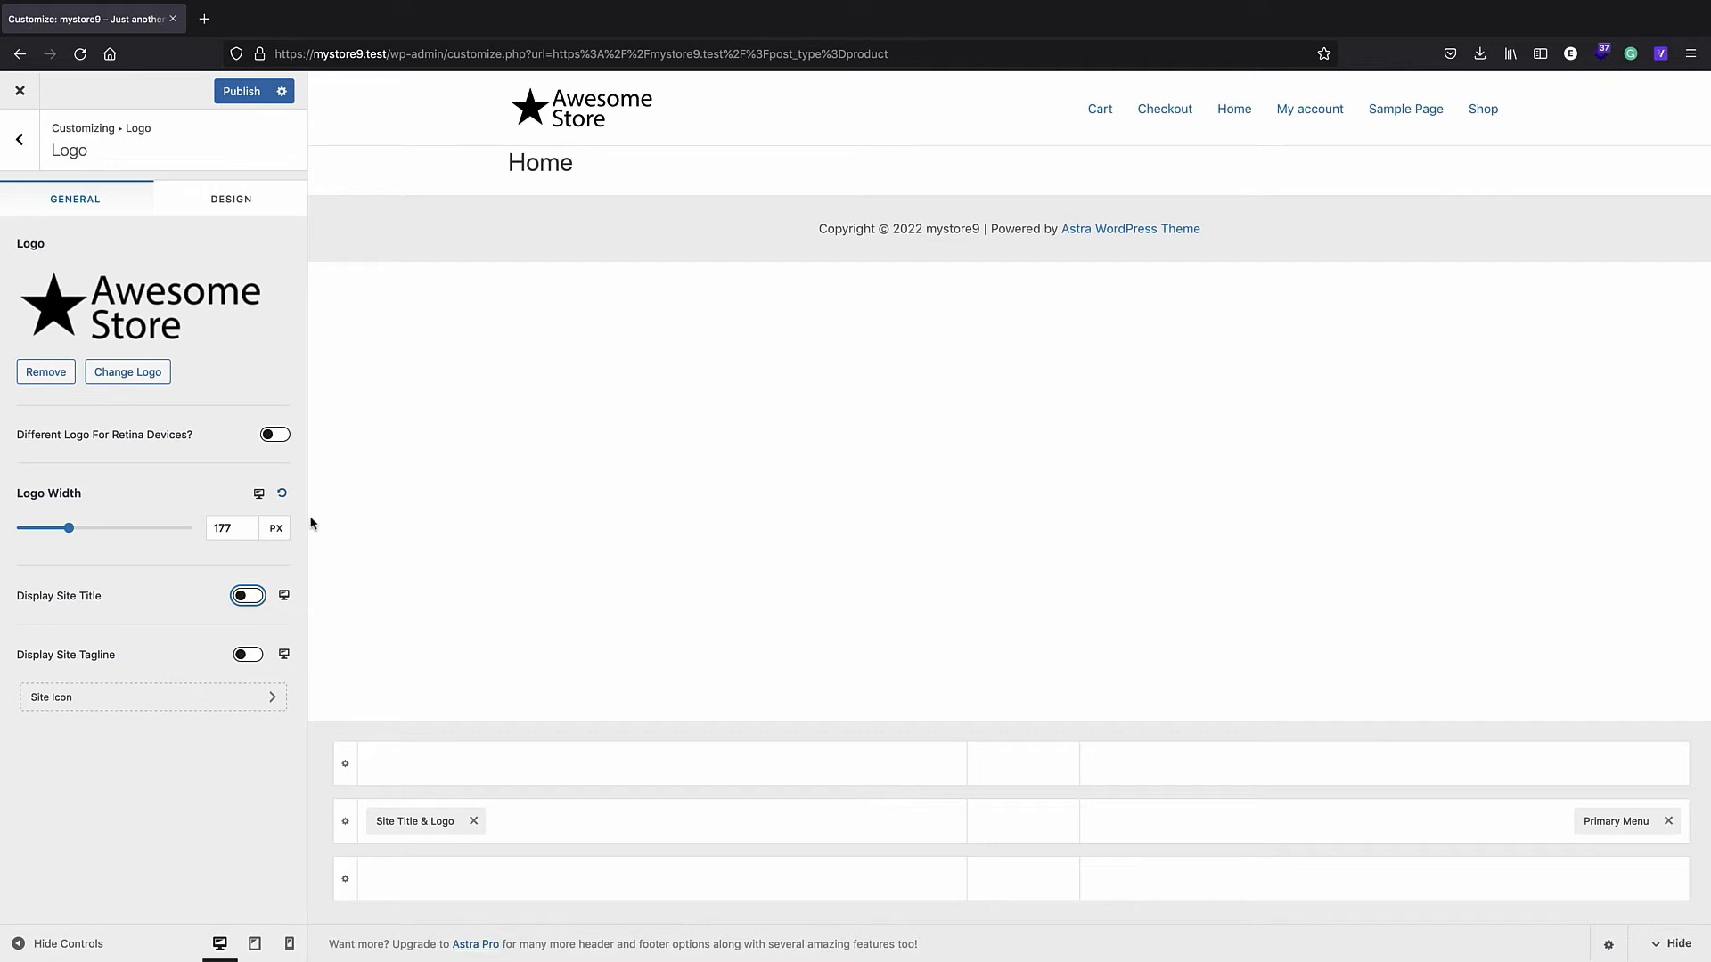
{"action": "left_click", "coordinate": [243, 93]}
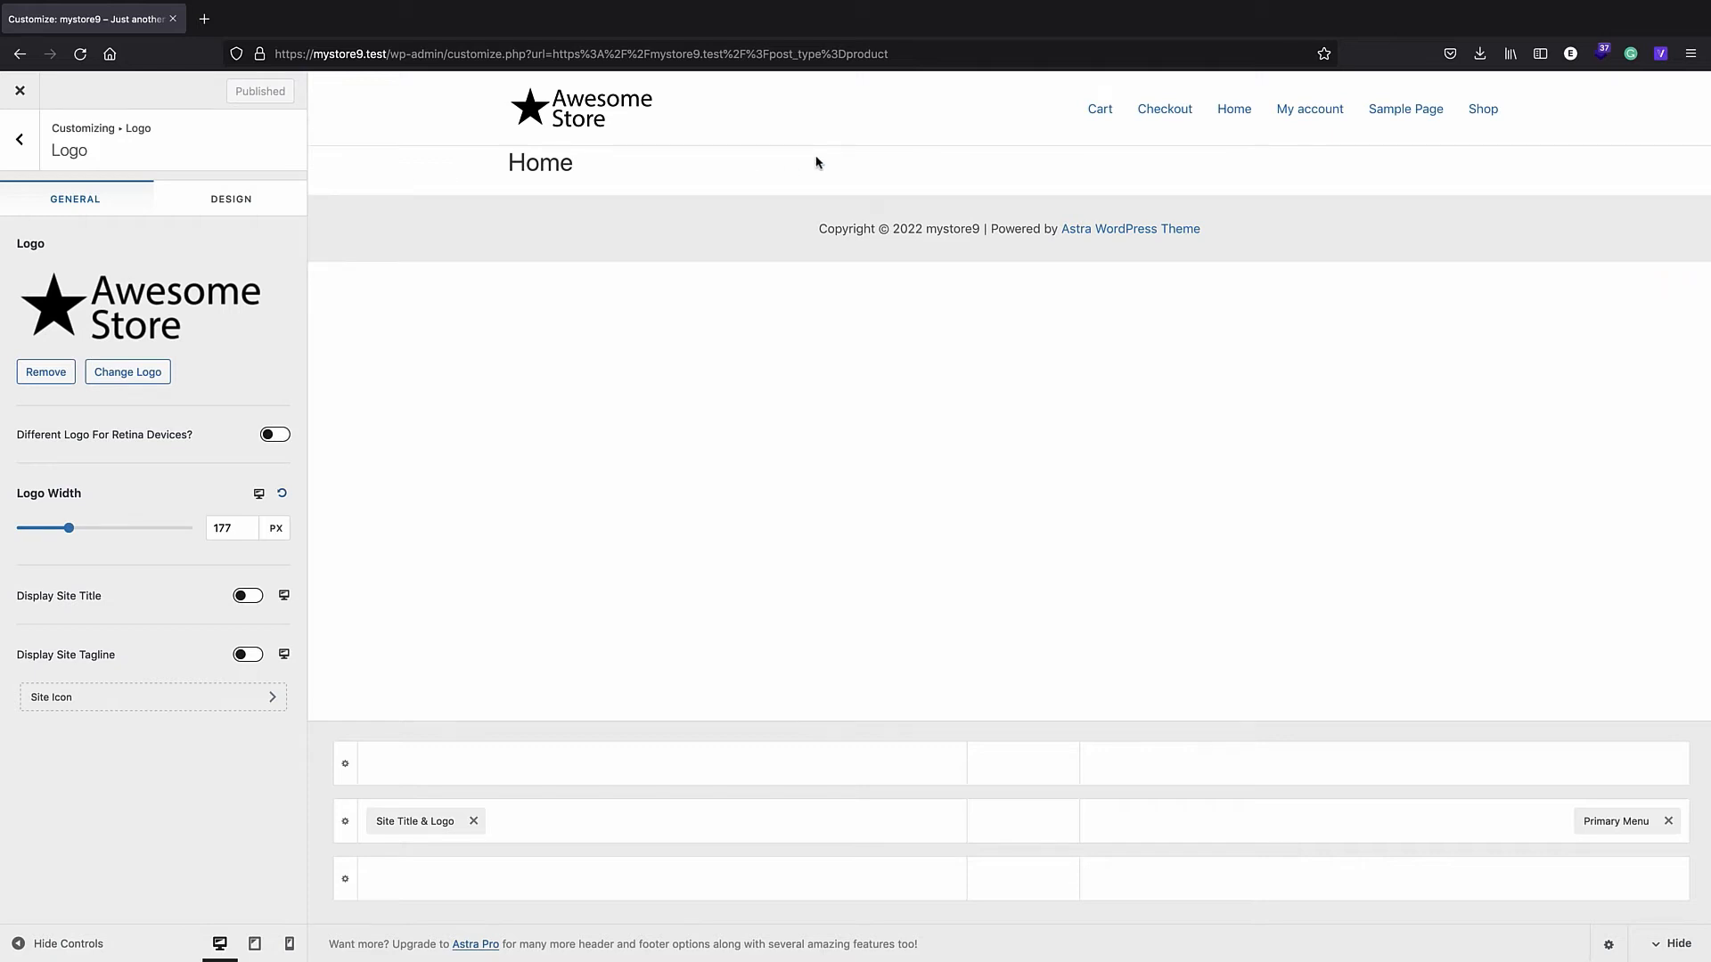
- Leave the Customizer and open the live home page at mystore9.test to check the new logo
{"action": "left_click_drag", "start_coordinate": [891, 55], "coordinate": [385, 60]}
{"action": "key", "text": "BackSpace"}
{"action": "key", "text": "Return"}
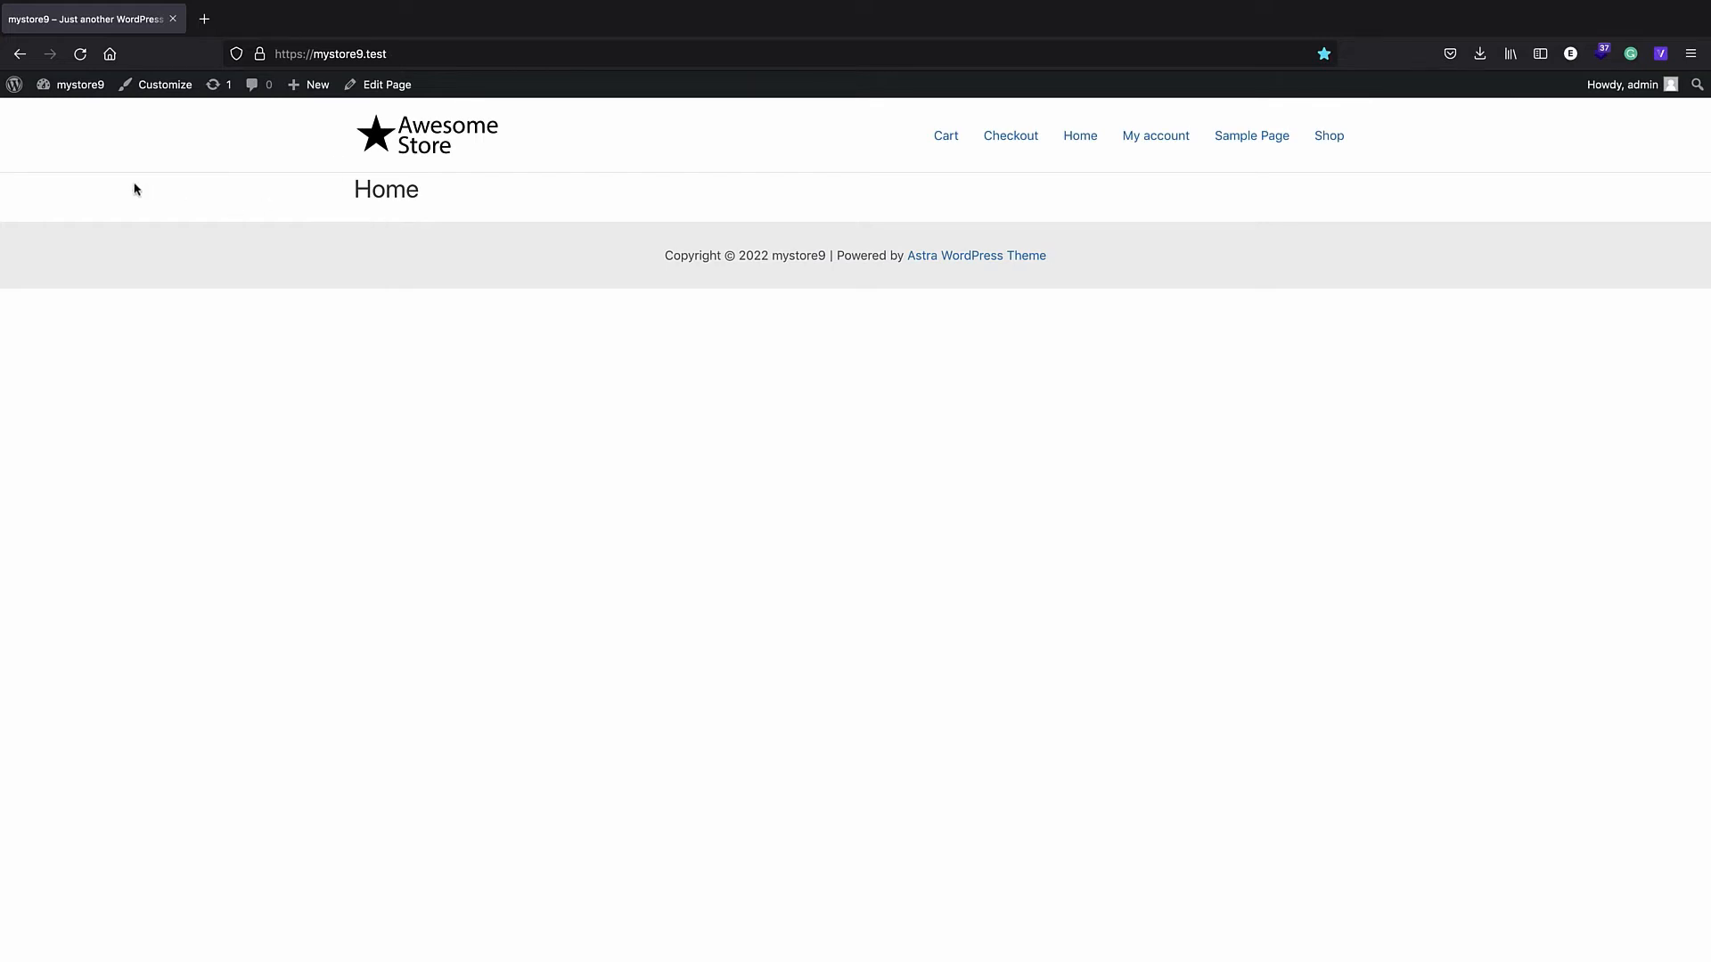
- Return to the WordPress admin and open the navigation menus management page
{"action": "left_click", "coordinate": [3, 93]}
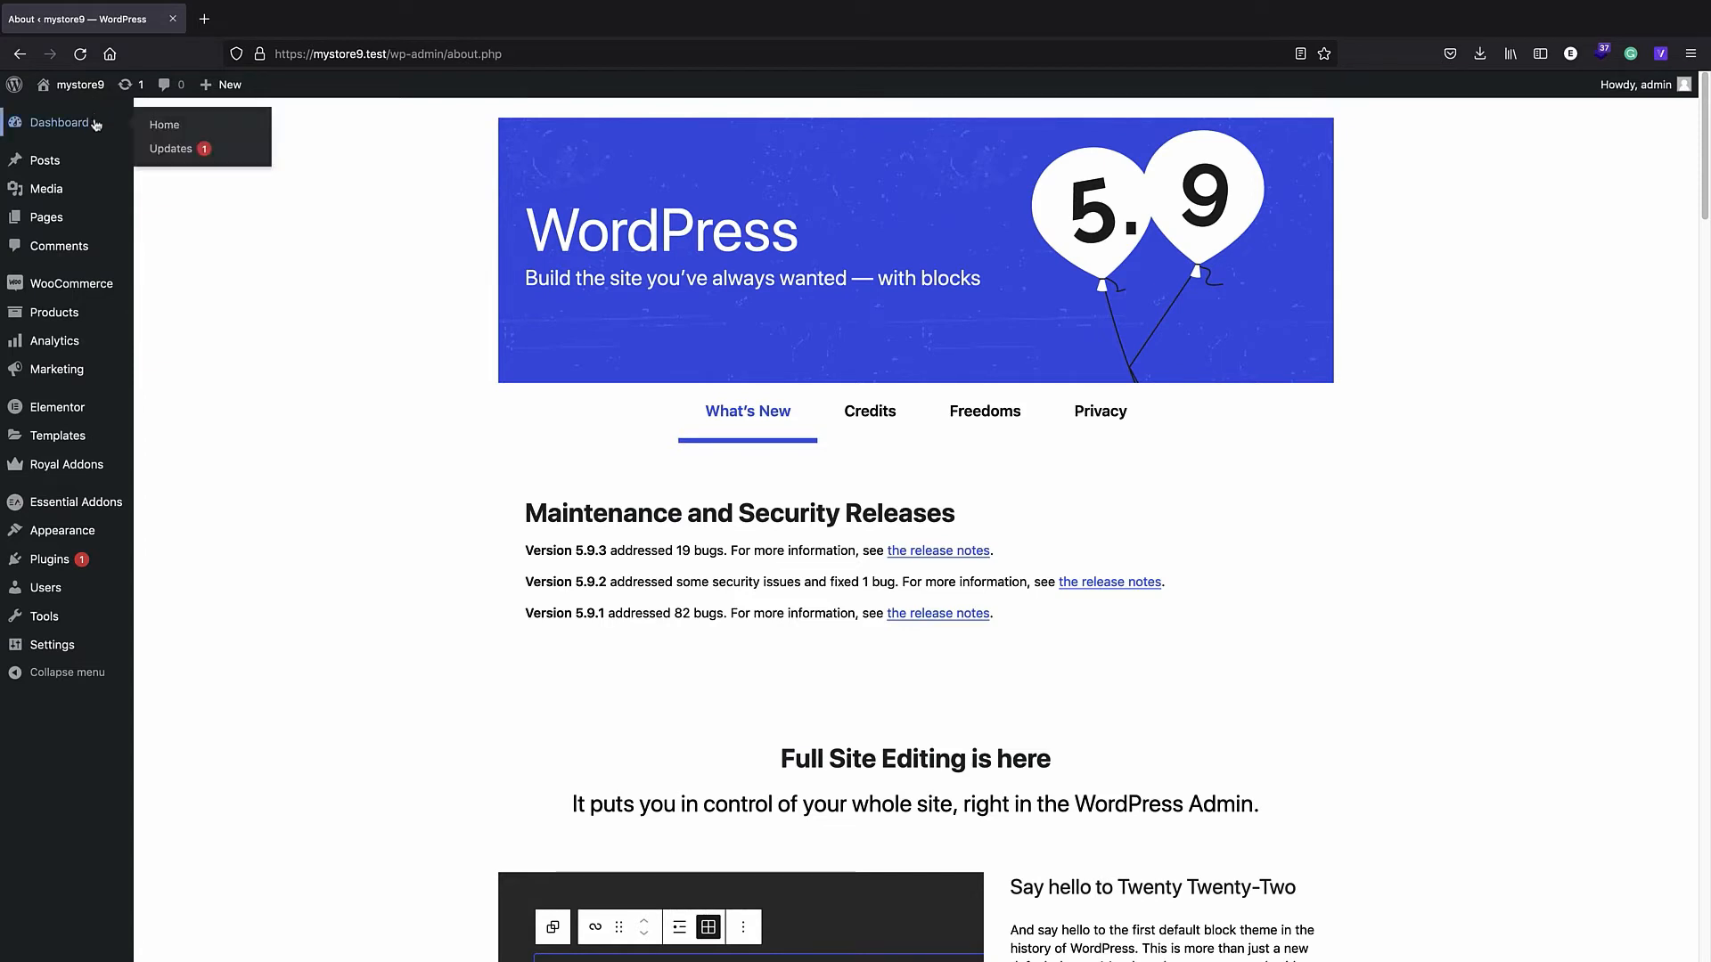
{"action": "mouse_move", "coordinate": [63, 530]}
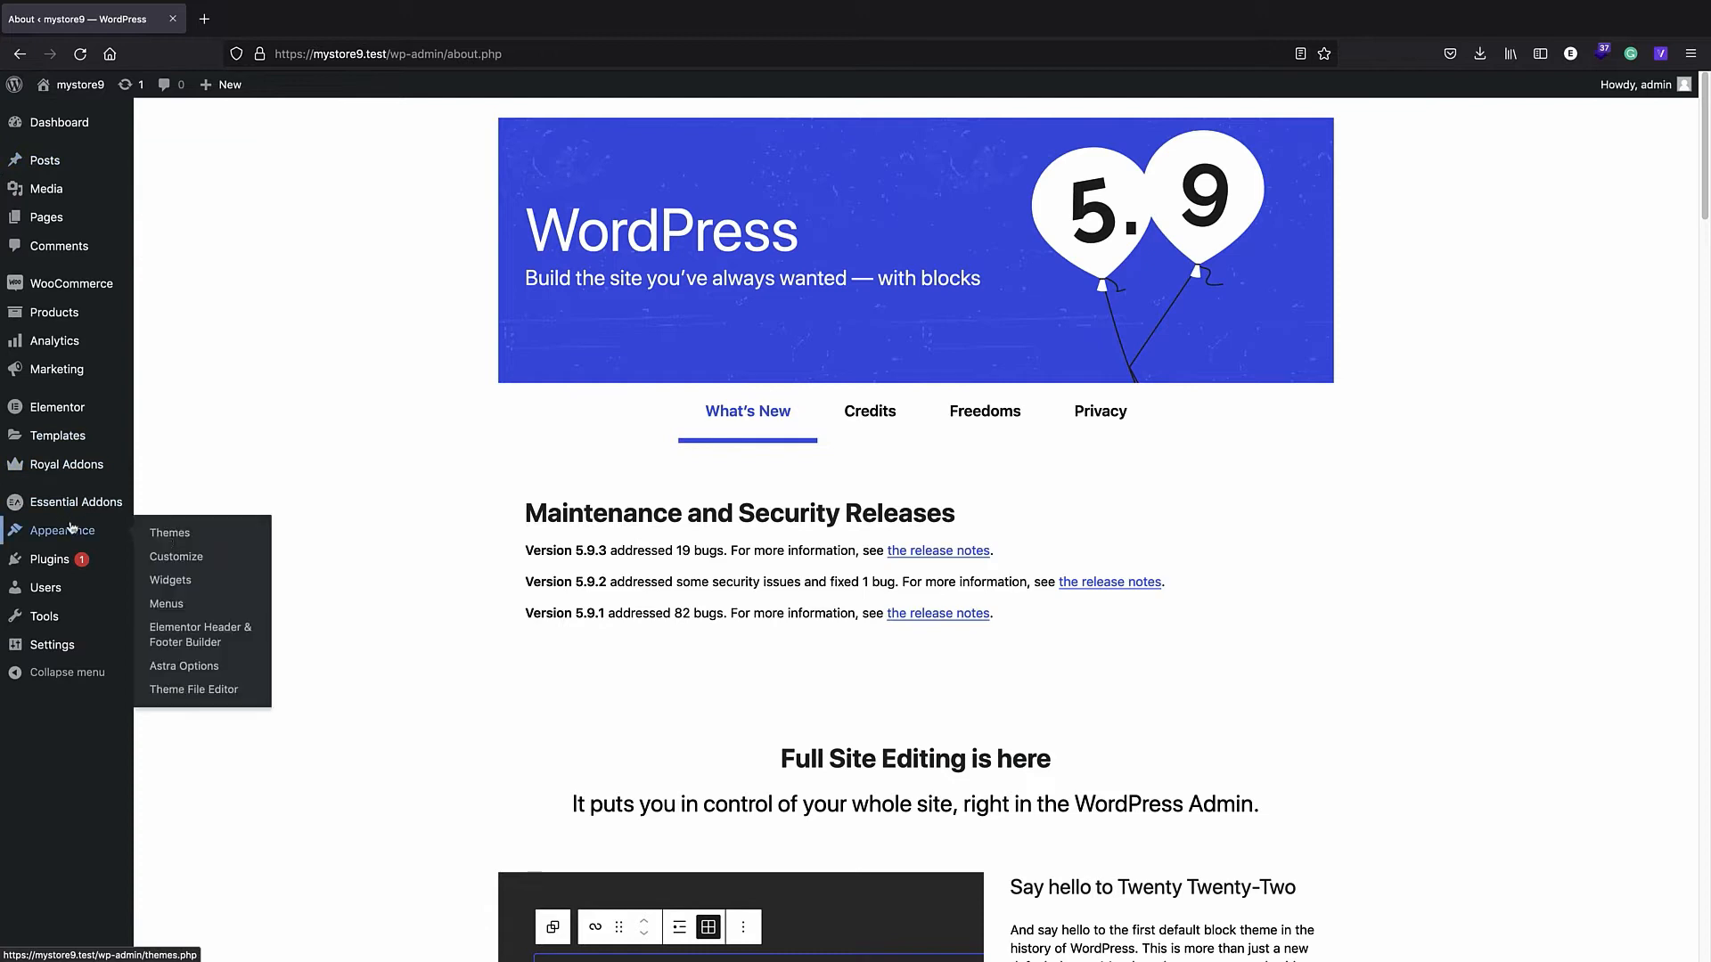
{"action": "left_click", "coordinate": [197, 604]}
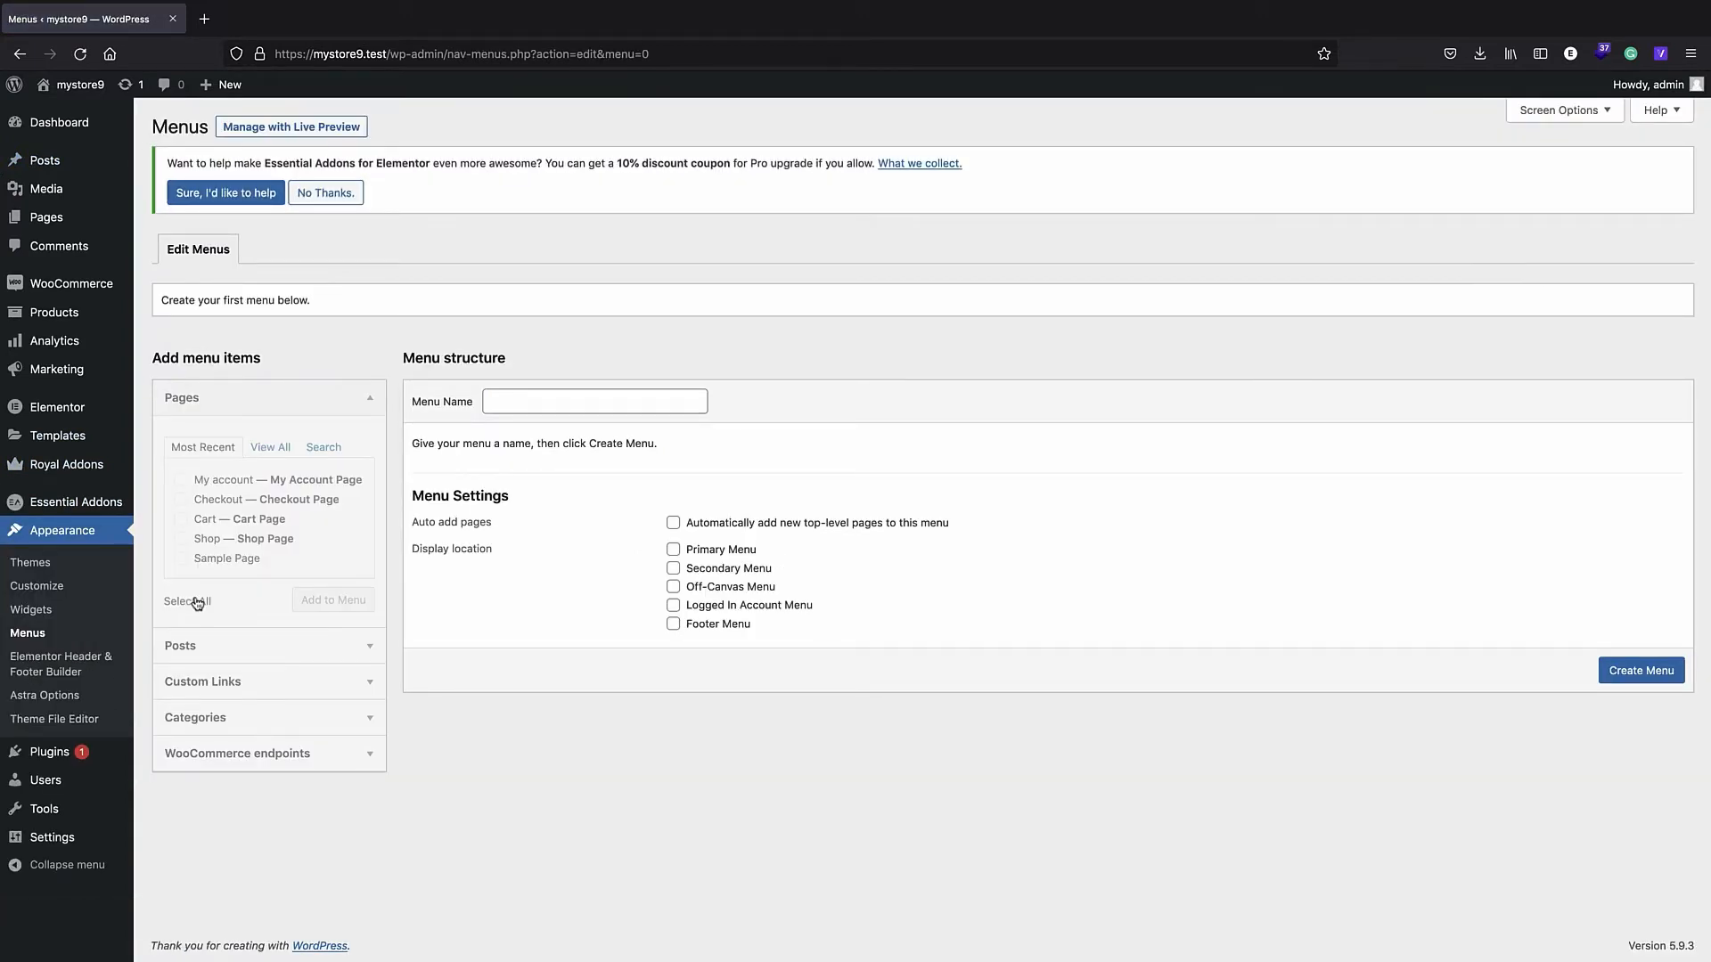
- Create a navigation menu named "logged in menu"
{"action": "left_click", "coordinate": [503, 400]}
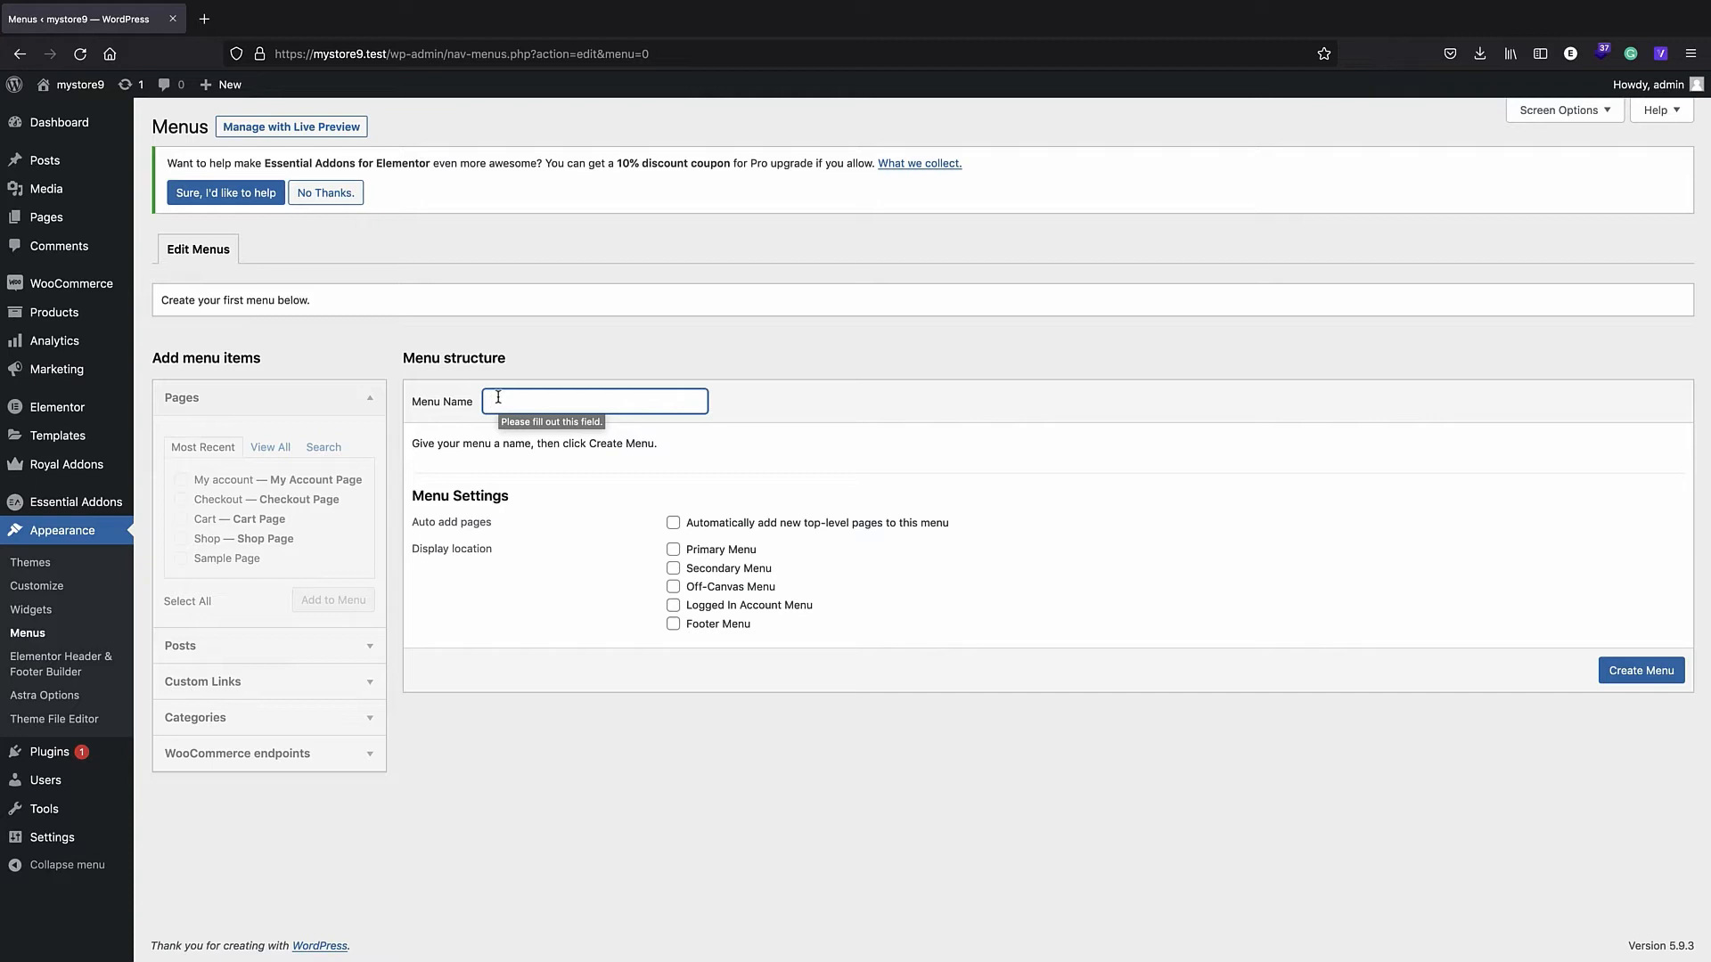
{"action": "type", "text": "m"}
{"action": "type", "text": "enus"}
{"action": "key", "text": "BackSpace"}
{"action": "left_click", "coordinate": [488, 402]}
{"action": "type", "text": "logged in"}
{"action": "left_click", "coordinate": [1650, 670]}
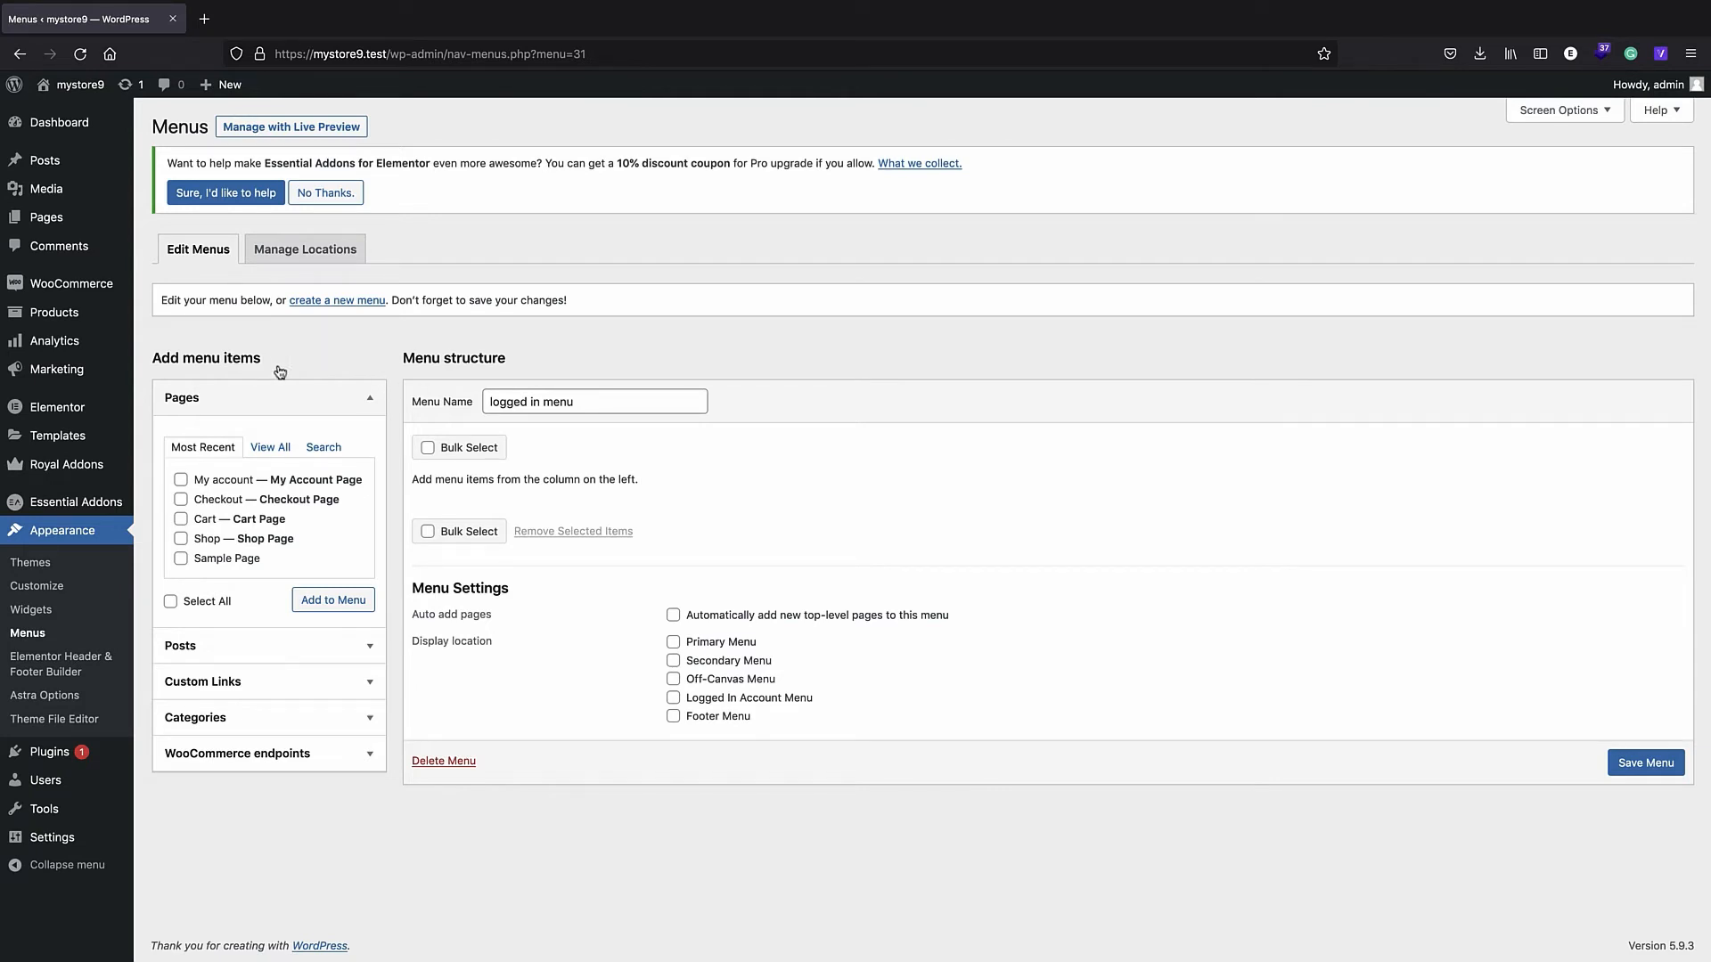
- Add the My account, Cart and Shop pages to the logged in menu and save it
{"action": "left_click", "coordinate": [181, 539]}
{"action": "left_click", "coordinate": [181, 520]}
{"action": "left_click", "coordinate": [181, 480]}
{"action": "left_click", "coordinate": [180, 499]}
{"action": "left_click", "coordinate": [180, 500]}
{"action": "left_click", "coordinate": [333, 602]}
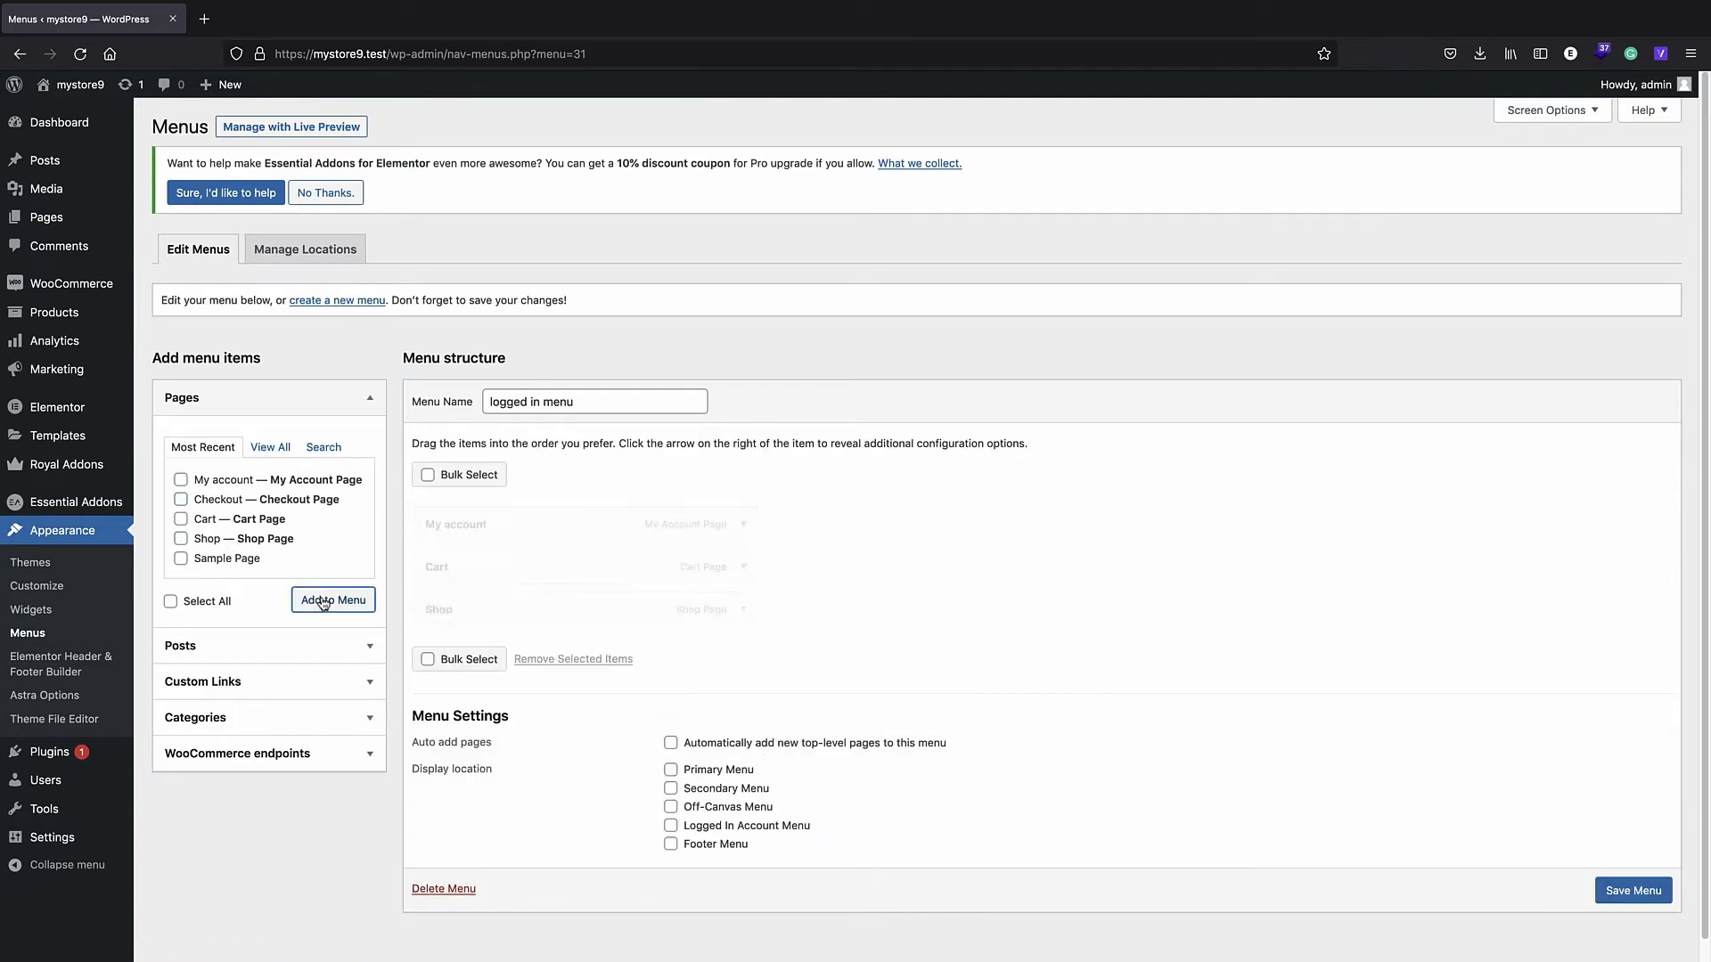
{"action": "left_click", "coordinate": [1633, 891]}
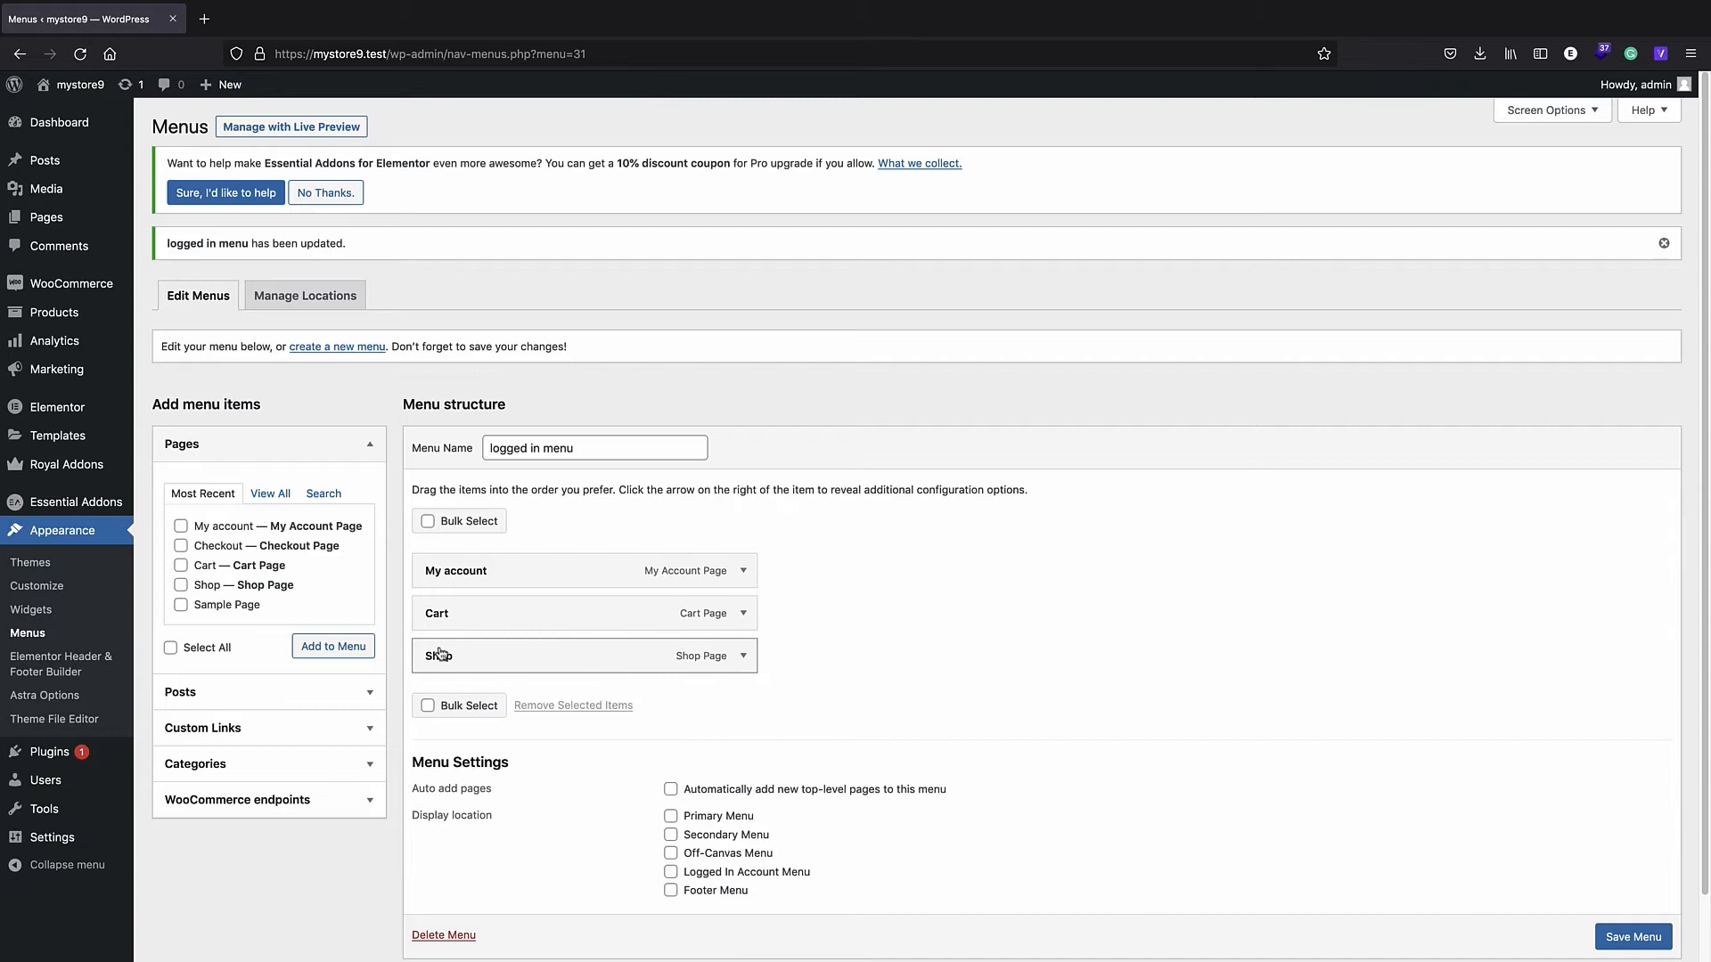
- Create a second navigation menu named "logged out menu"
{"action": "left_click", "coordinate": [339, 356]}
{"action": "left_click", "coordinate": [487, 402]}
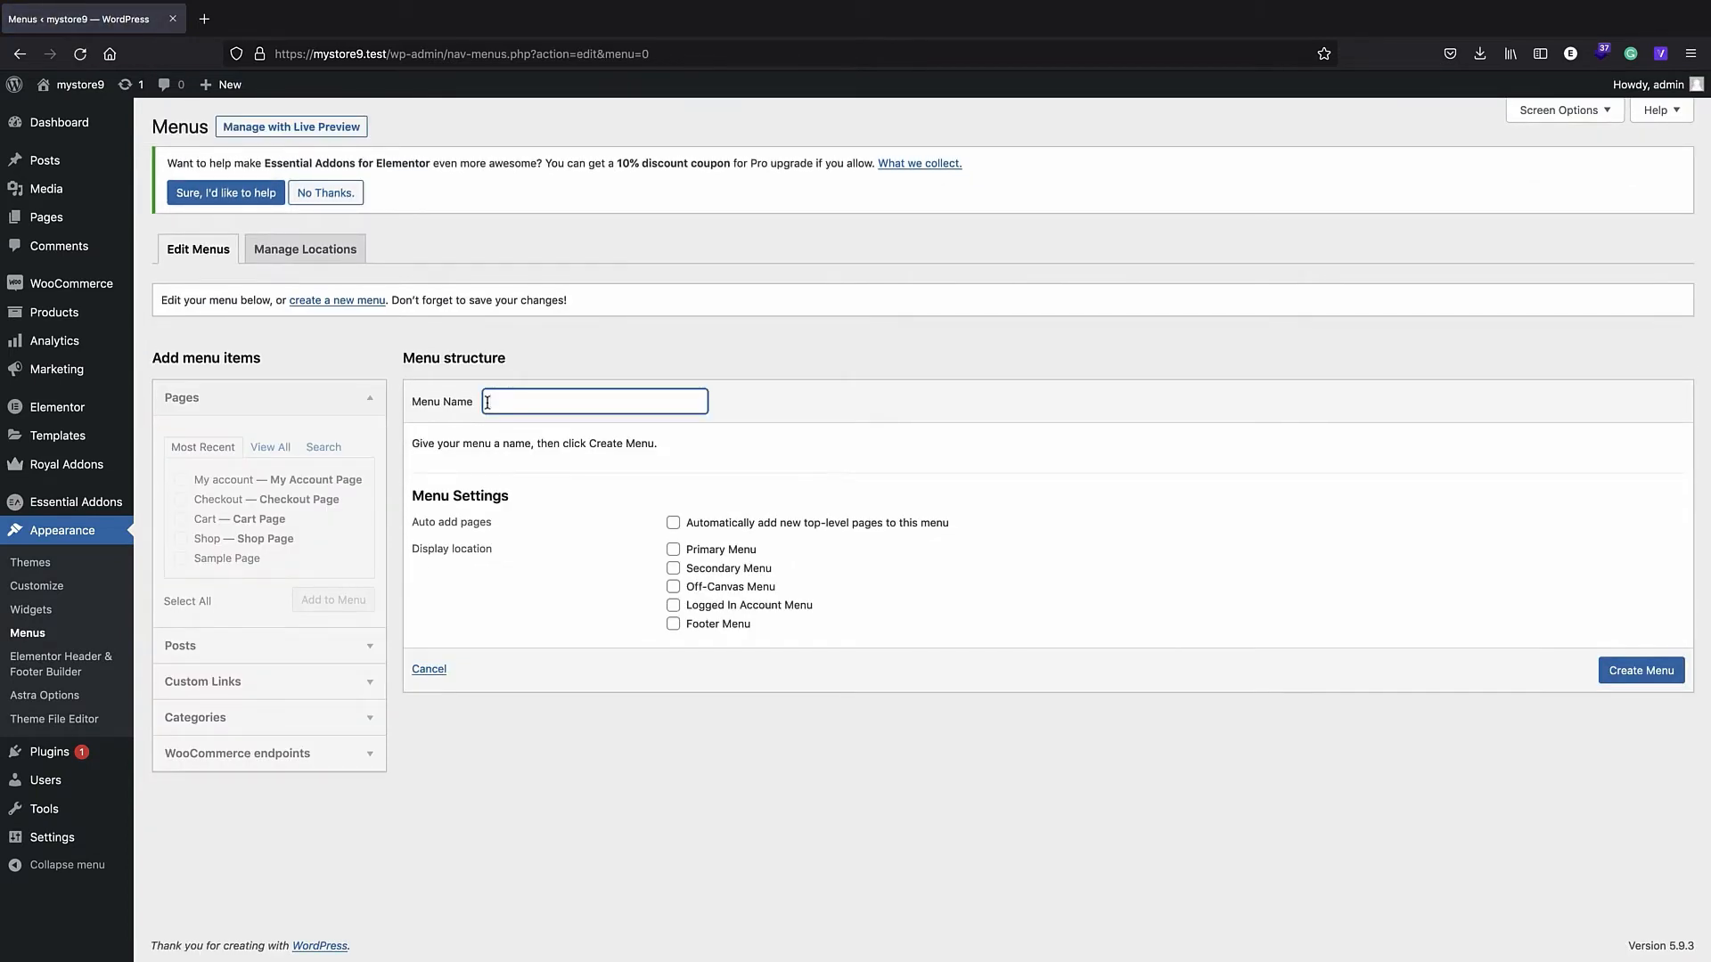
{"action": "type", "text": "loo"}
{"action": "type", "text": "ged ou"}
{"action": "type", "text": "t me"}
{"action": "type", "text": "nu"}
{"action": "left_click", "coordinate": [1621, 684]}
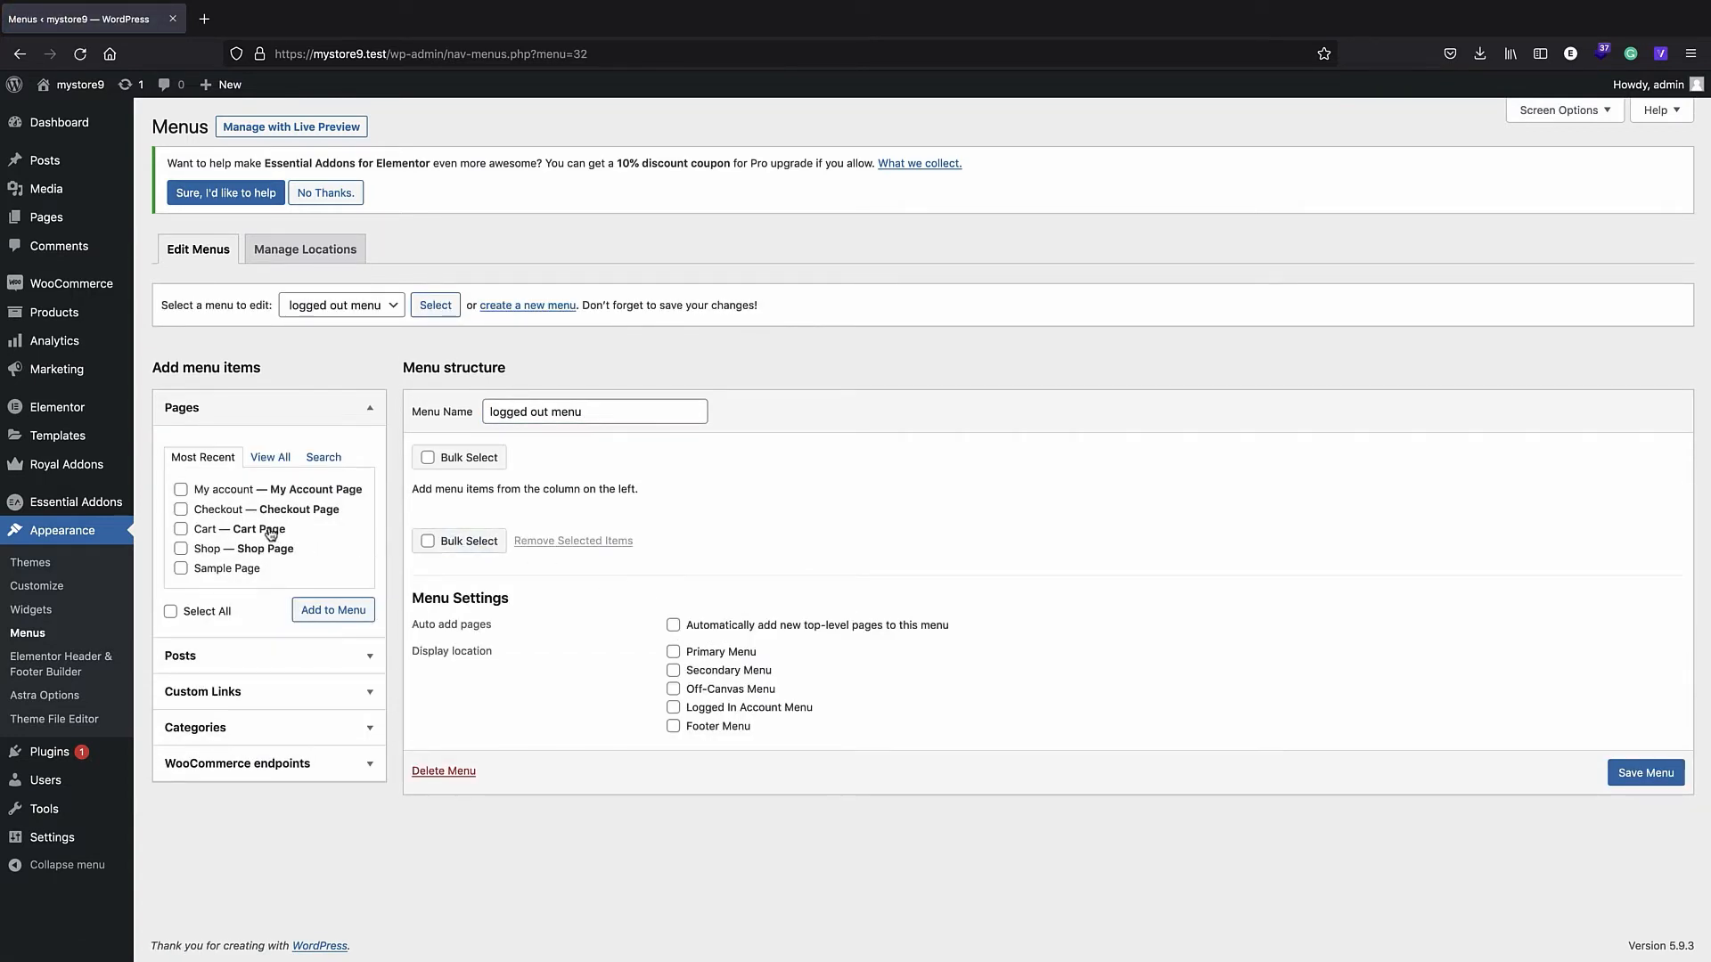
- Add the My account, Cart and Shop pages to the logged out menu
{"action": "left_click", "coordinate": [181, 491]}
{"action": "left_click", "coordinate": [181, 530]}
{"action": "left_click", "coordinate": [181, 549]}
{"action": "left_click", "coordinate": [330, 612]}
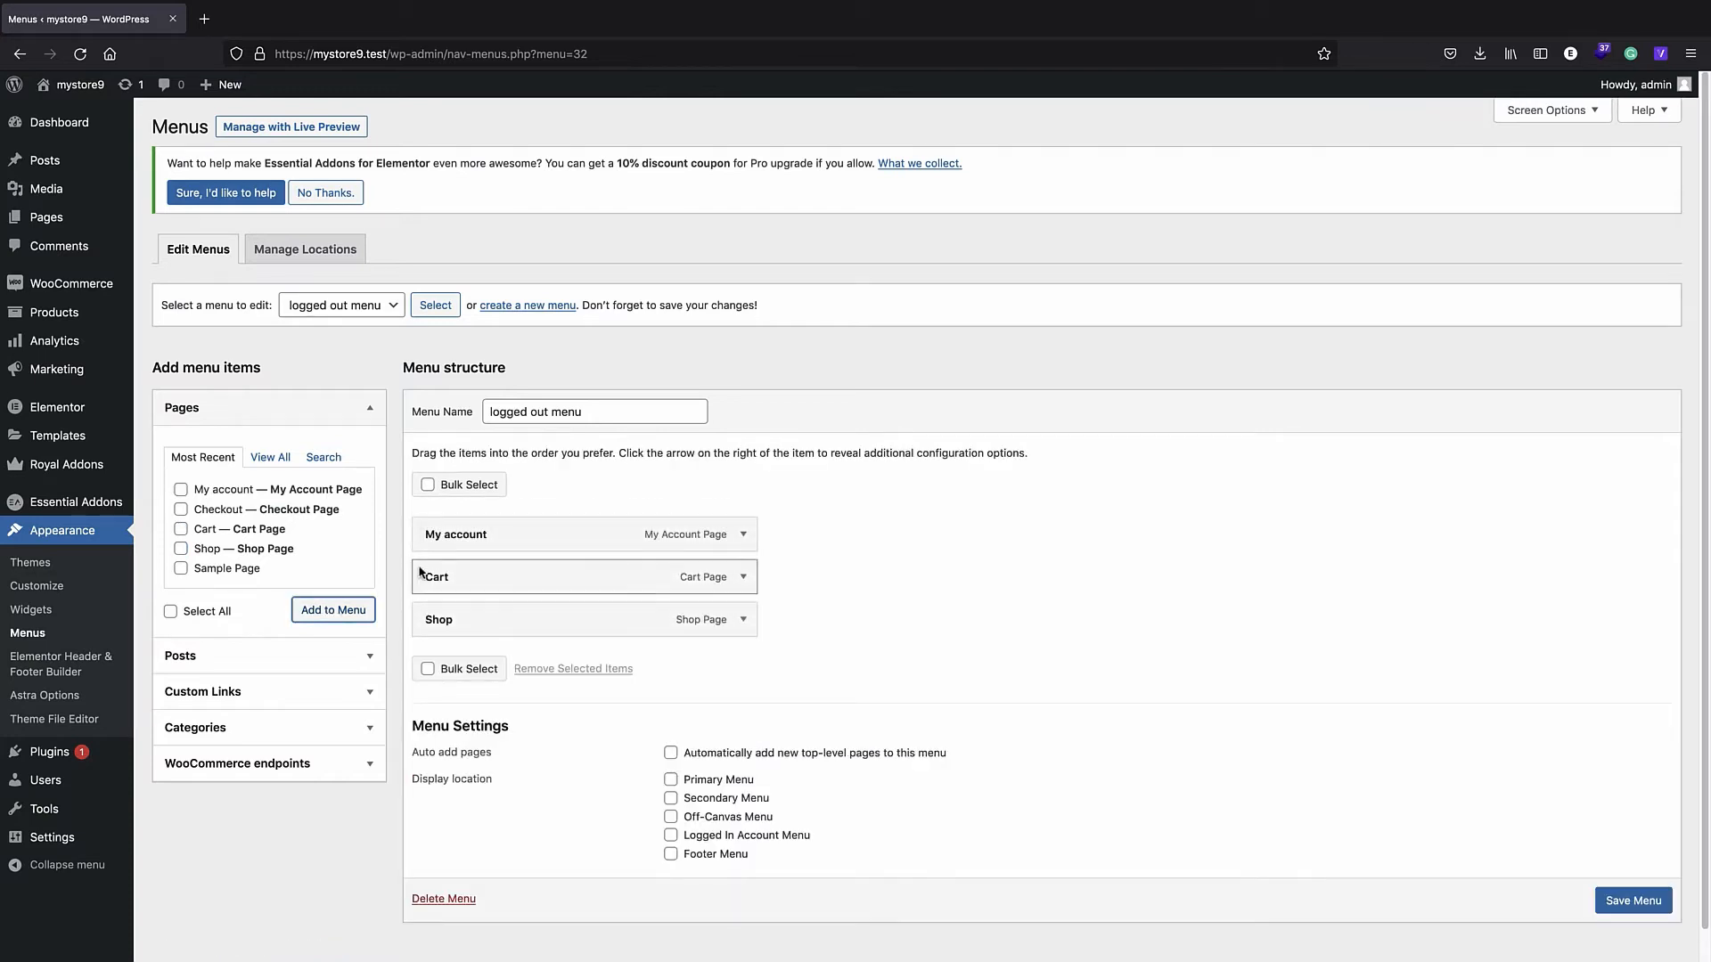
- Change the My account item's navigation label to "log in/ register" and save the logged out menu
{"action": "left_click", "coordinate": [743, 535]}
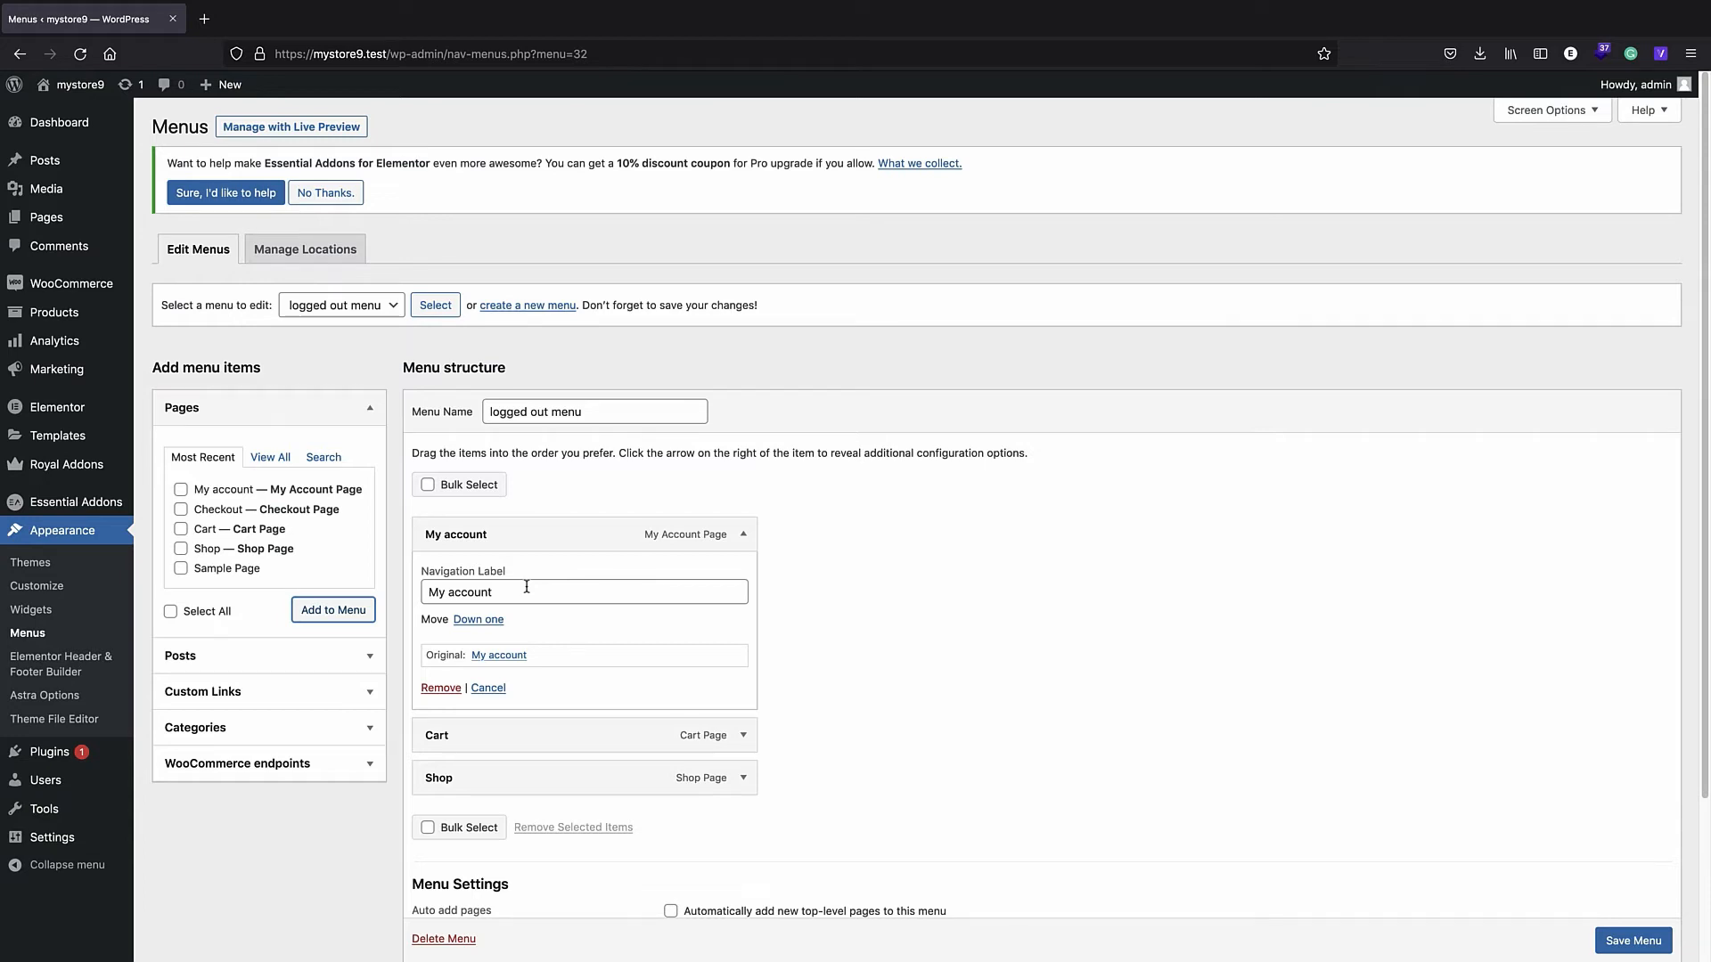
{"action": "left_click_drag", "start_coordinate": [526, 588], "coordinate": [380, 587]}
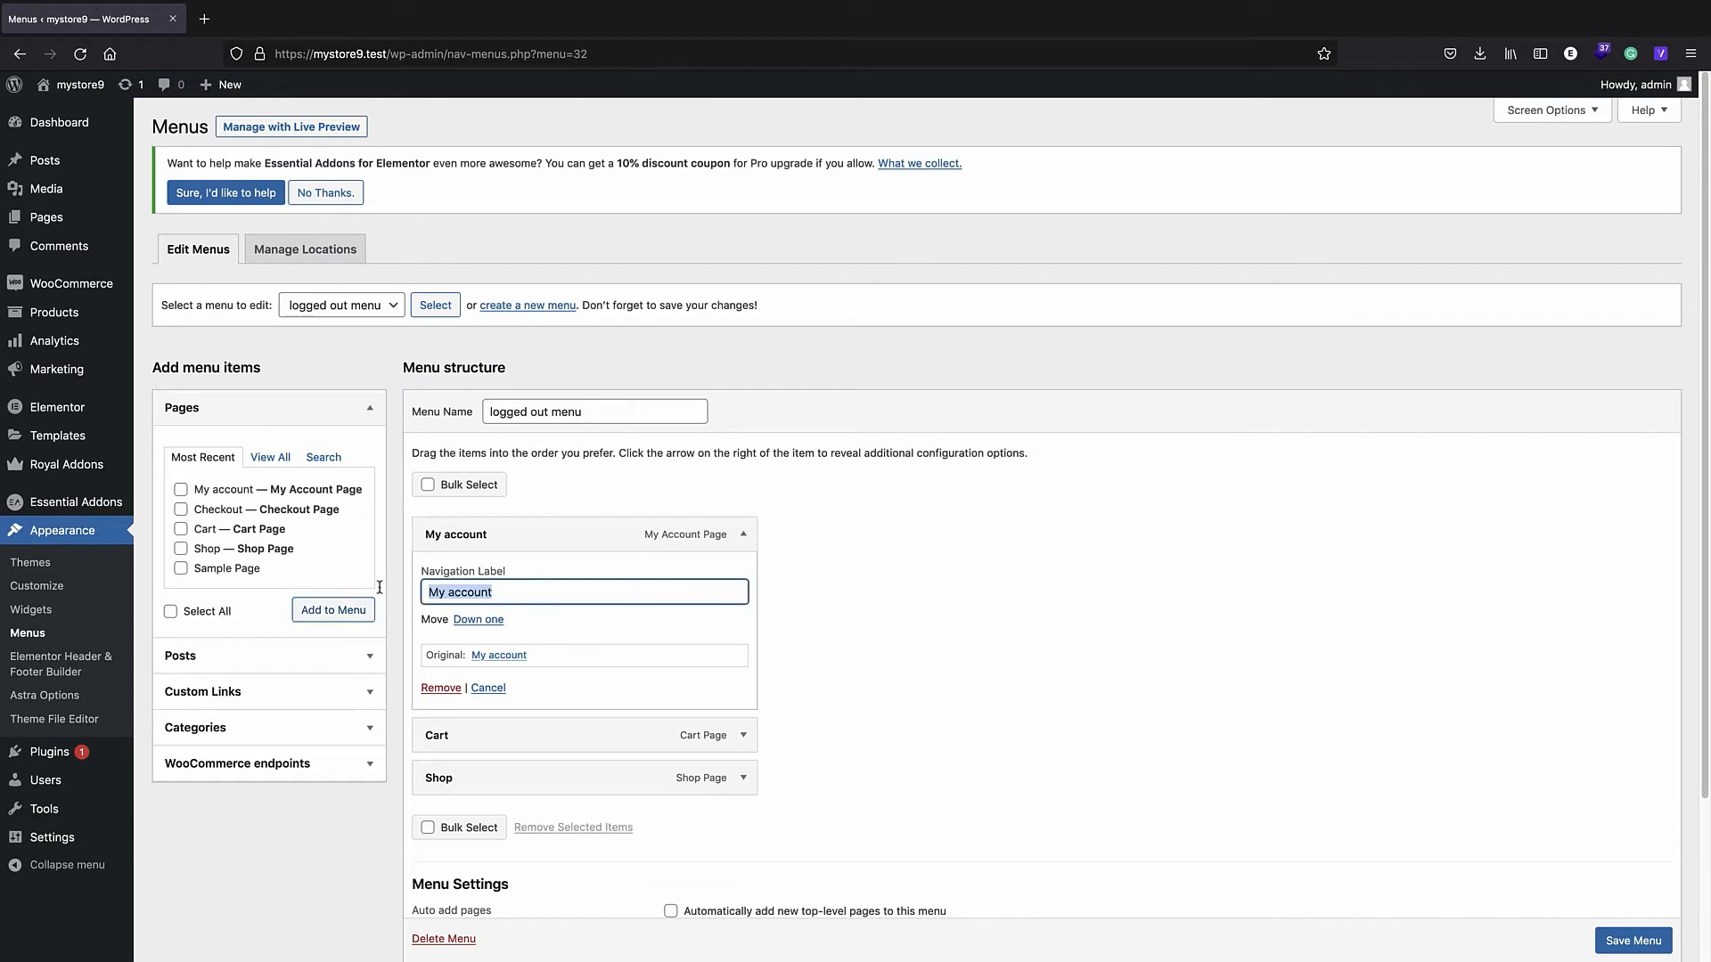
{"action": "type", "text": "log in/ register"}
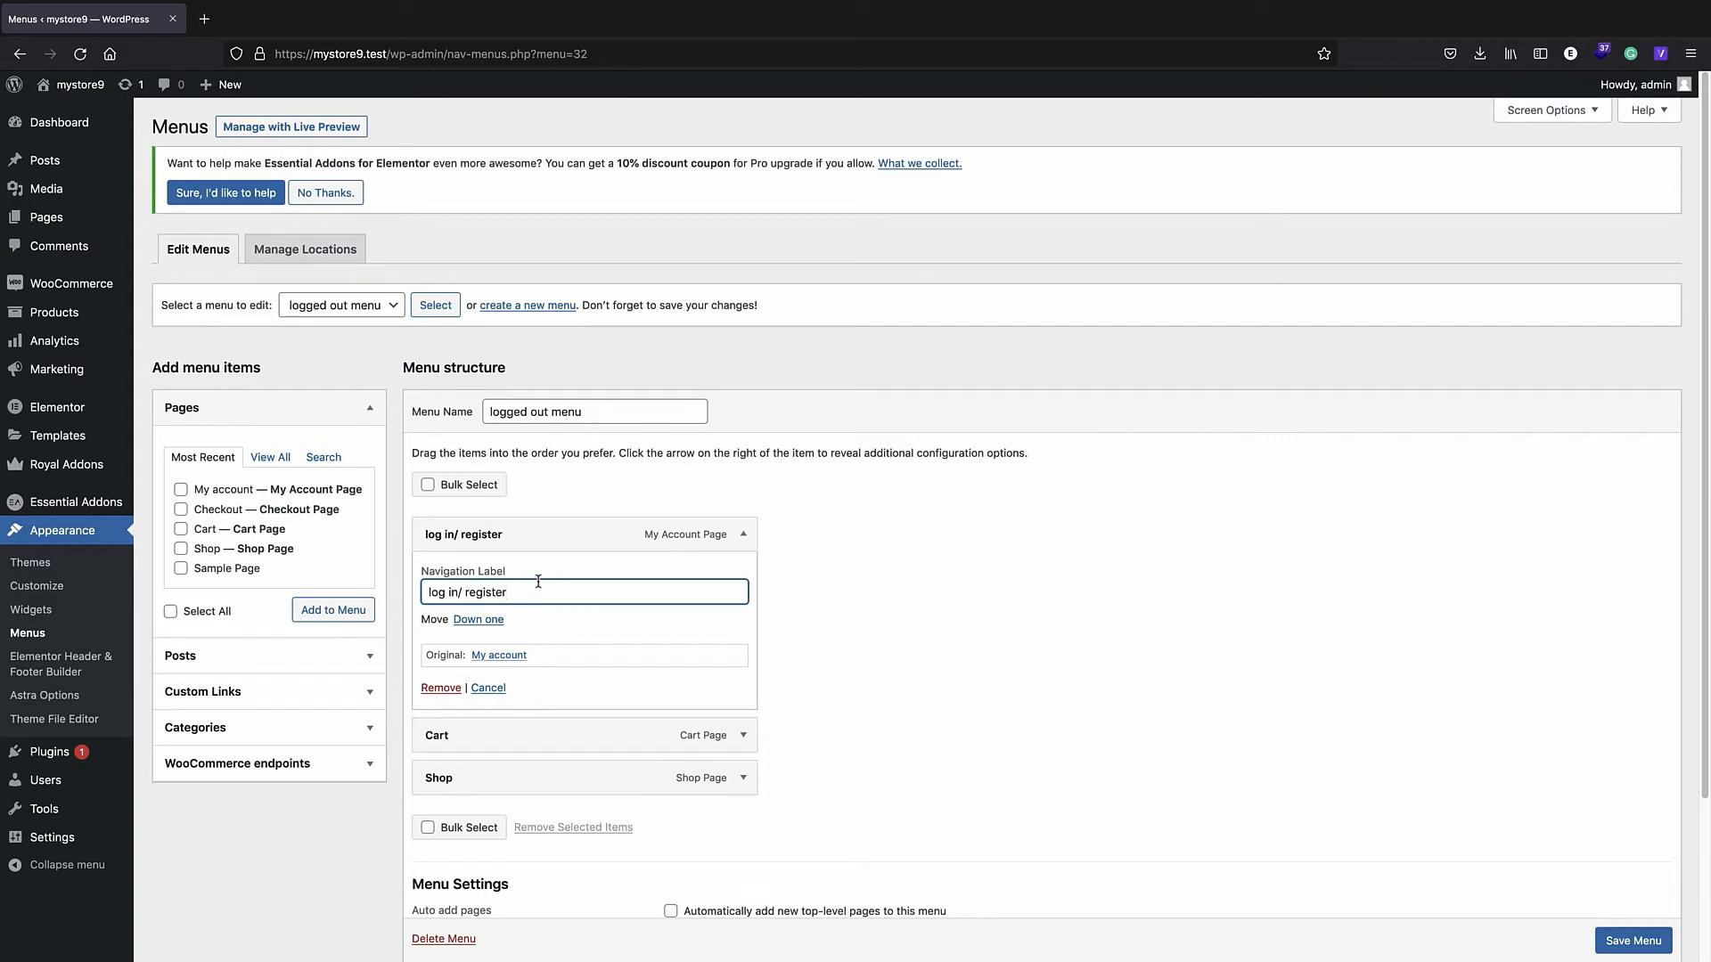
{"action": "left_click", "coordinate": [1611, 943]}
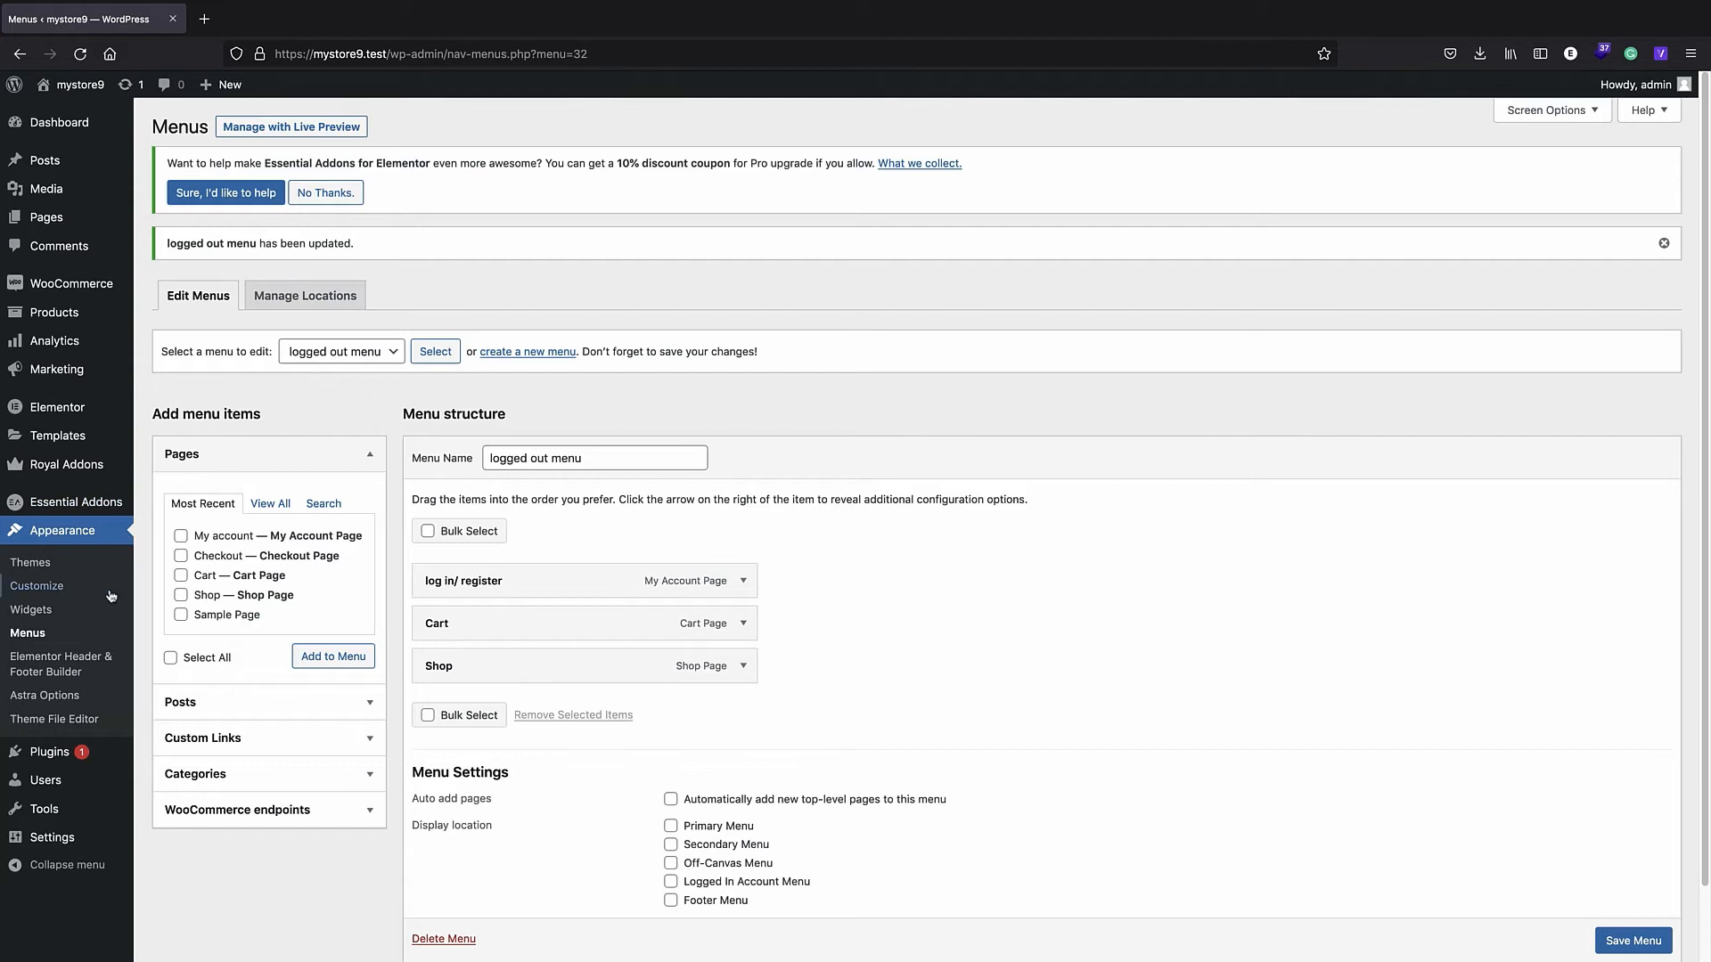
- Start a new Elementor Header & Footer Builder template, skipping the introductory questionnaire
{"action": "left_click", "coordinate": [63, 679]}
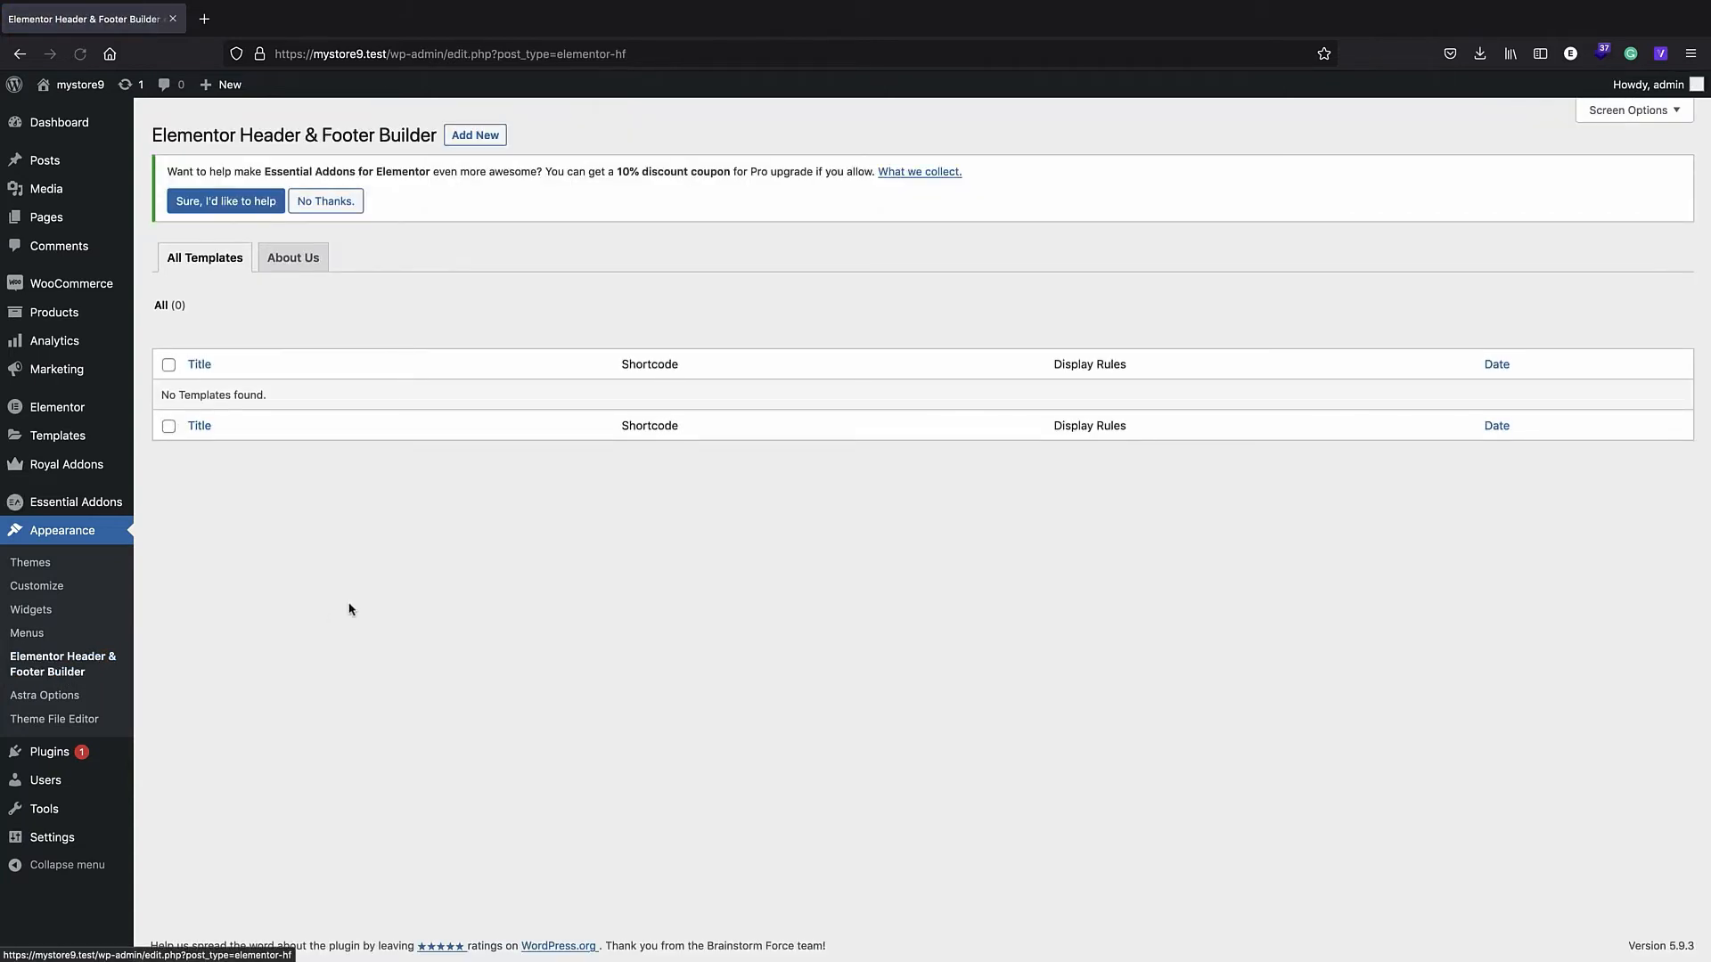
{"action": "left_click", "coordinate": [472, 141]}
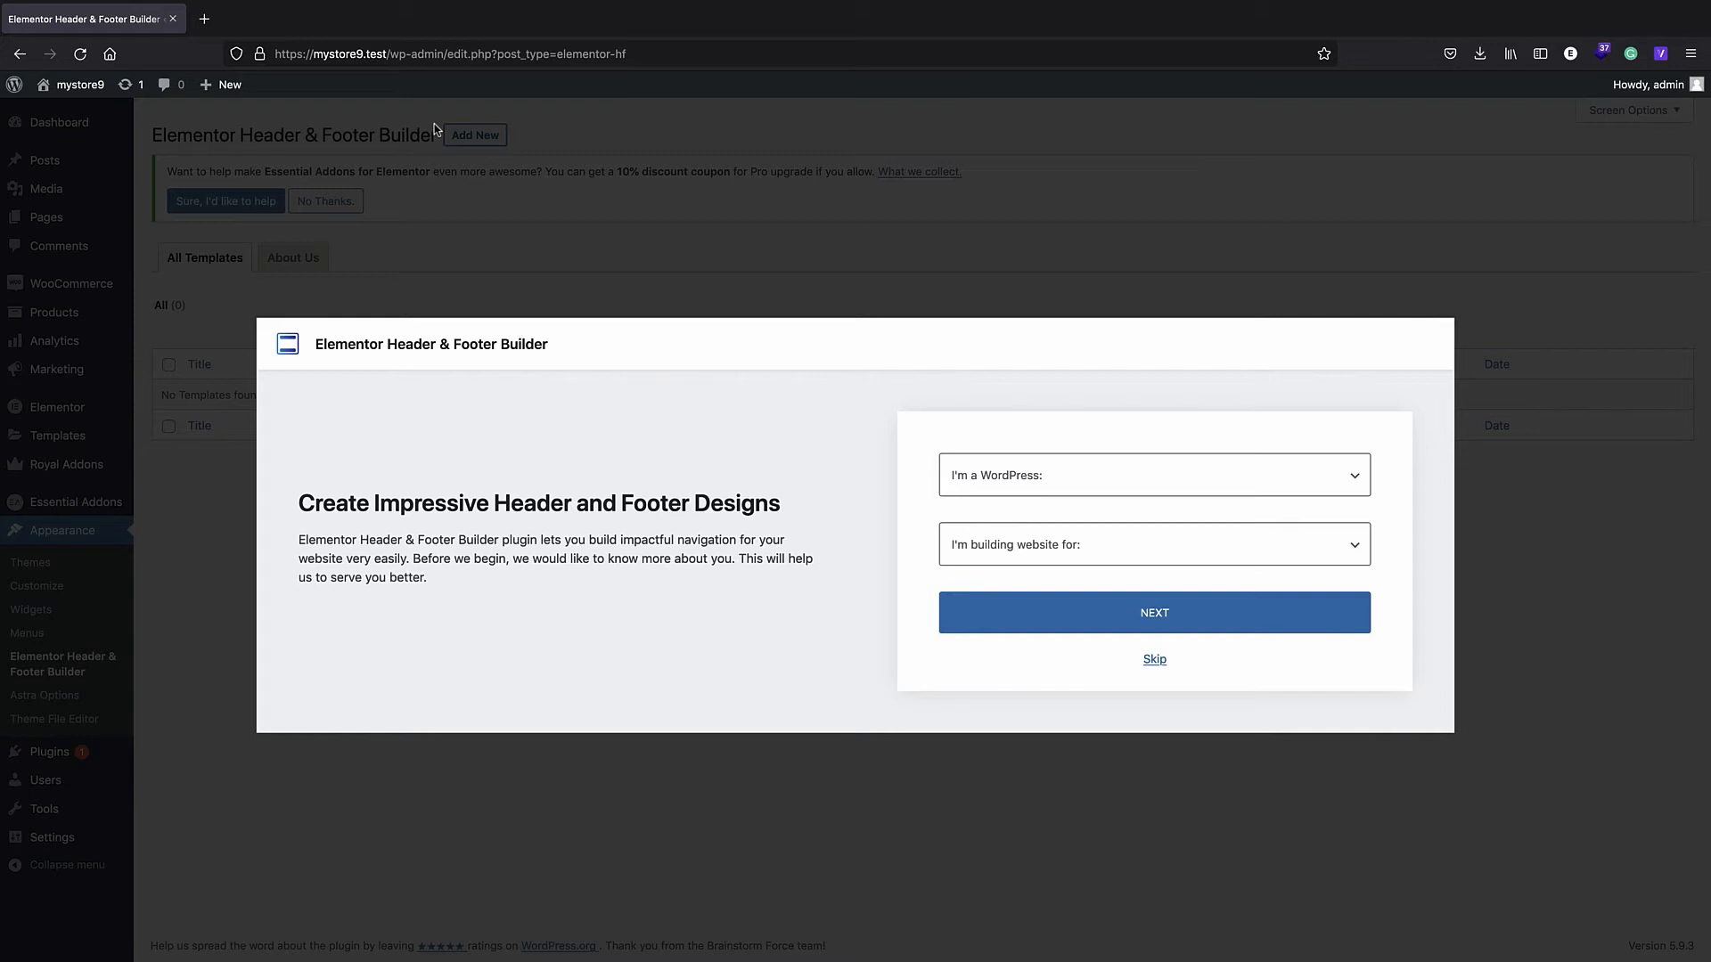
{"action": "left_click", "coordinate": [1154, 670]}
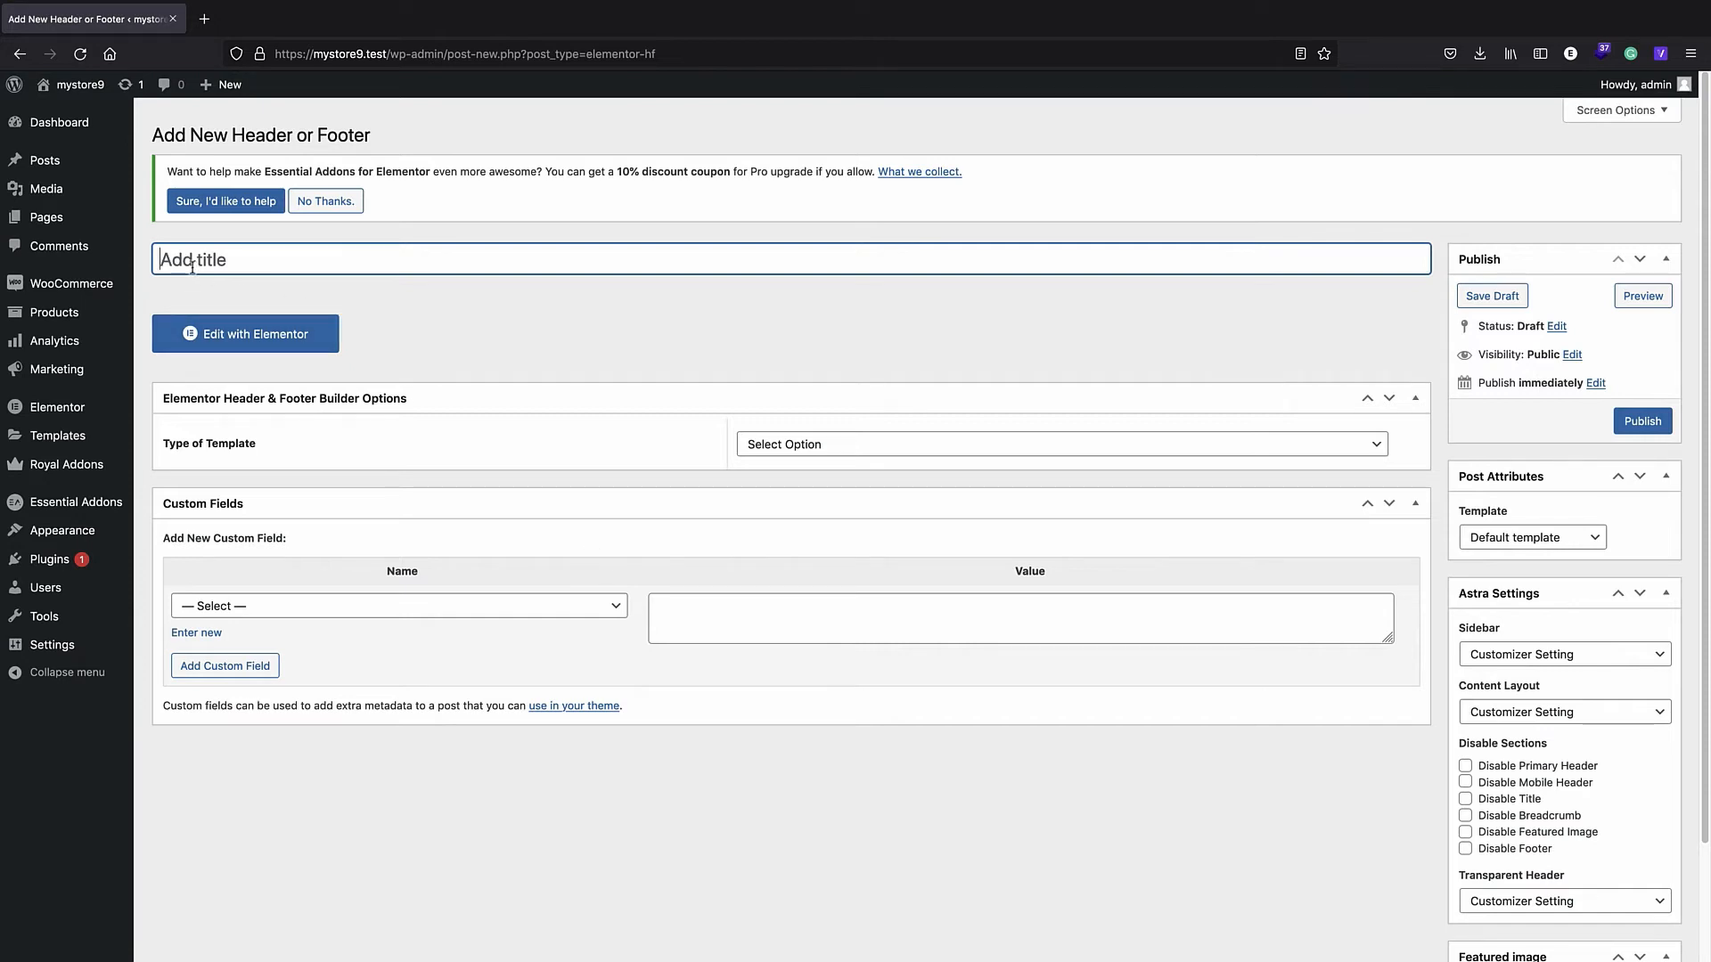
- Title the template "logged in menu" and set its template type to Header
{"action": "type", "text": "logged in menu"}
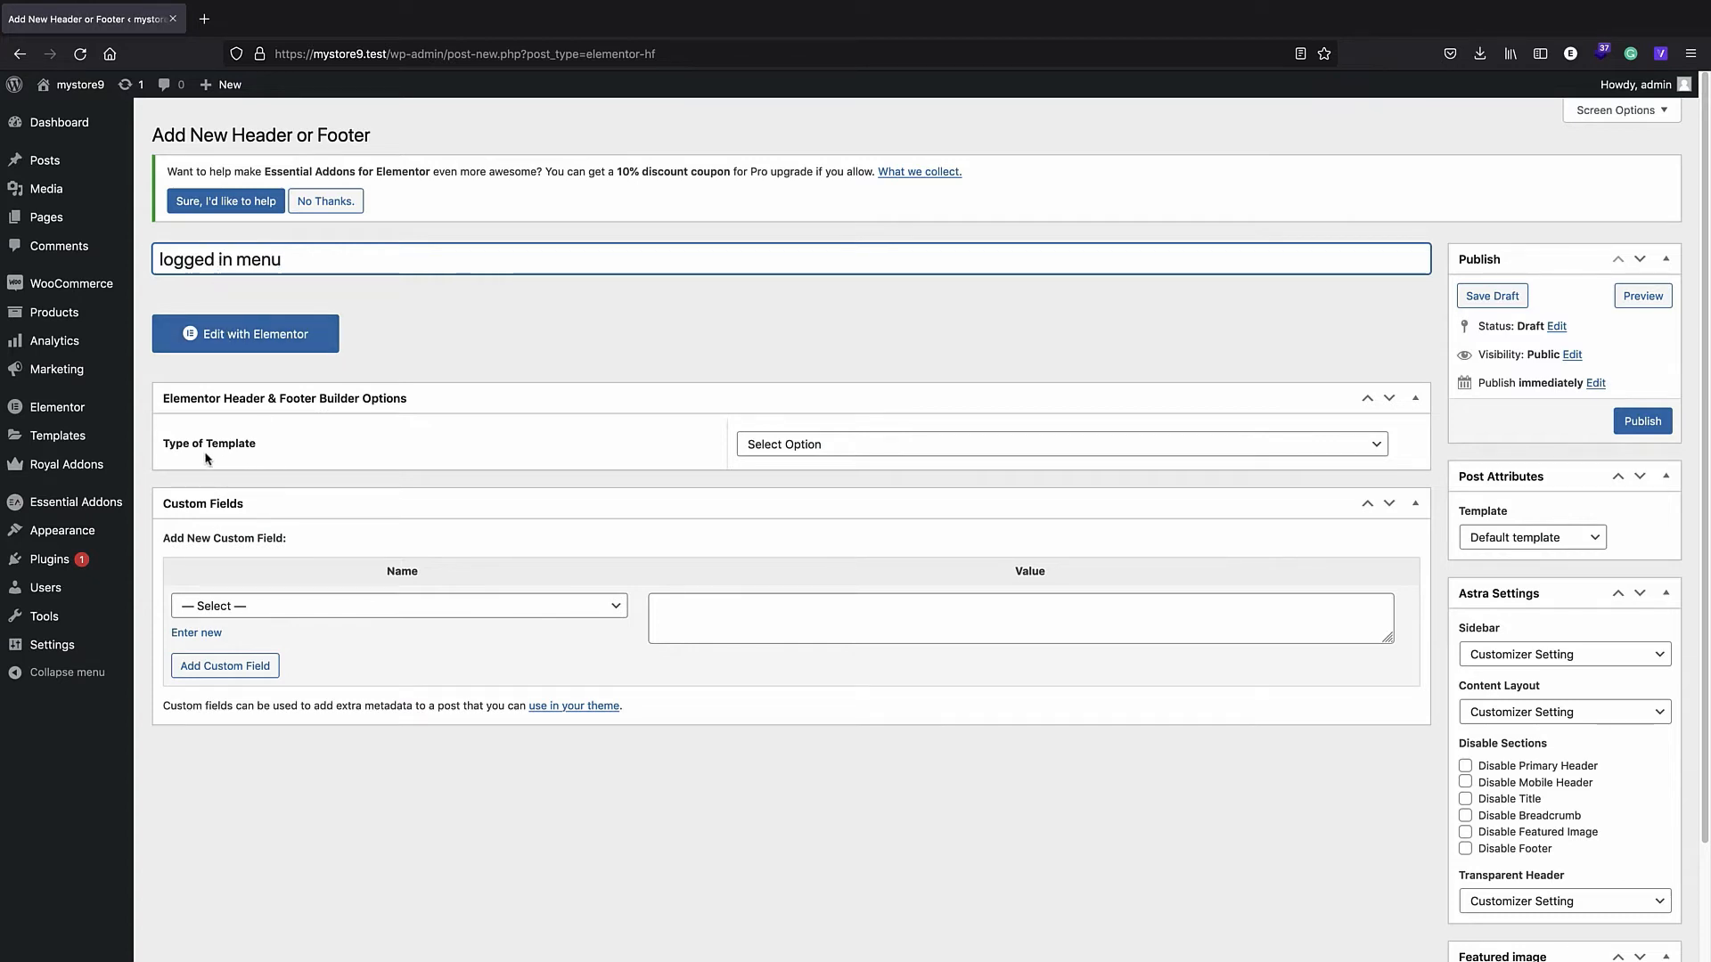
{"action": "left_click", "coordinate": [785, 450]}
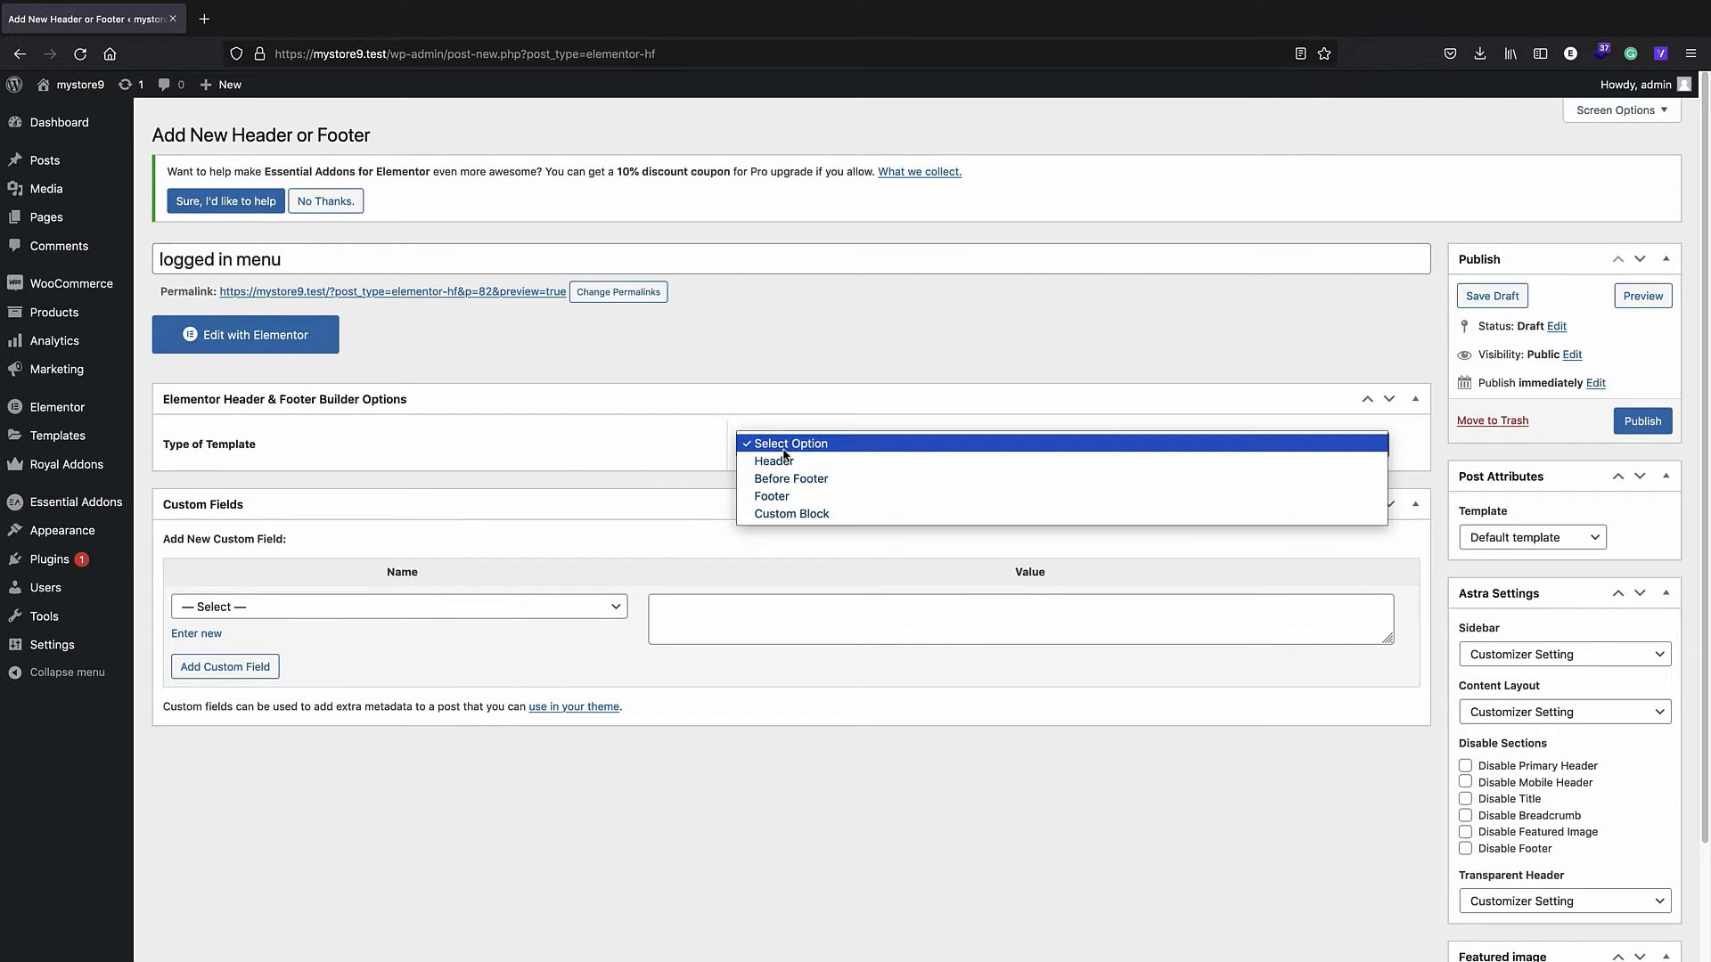
{"action": "left_click", "coordinate": [774, 461]}
{"action": "scroll", "coordinate": [299, 476], "scroll_direction": "down", "scroll_amount": 1}
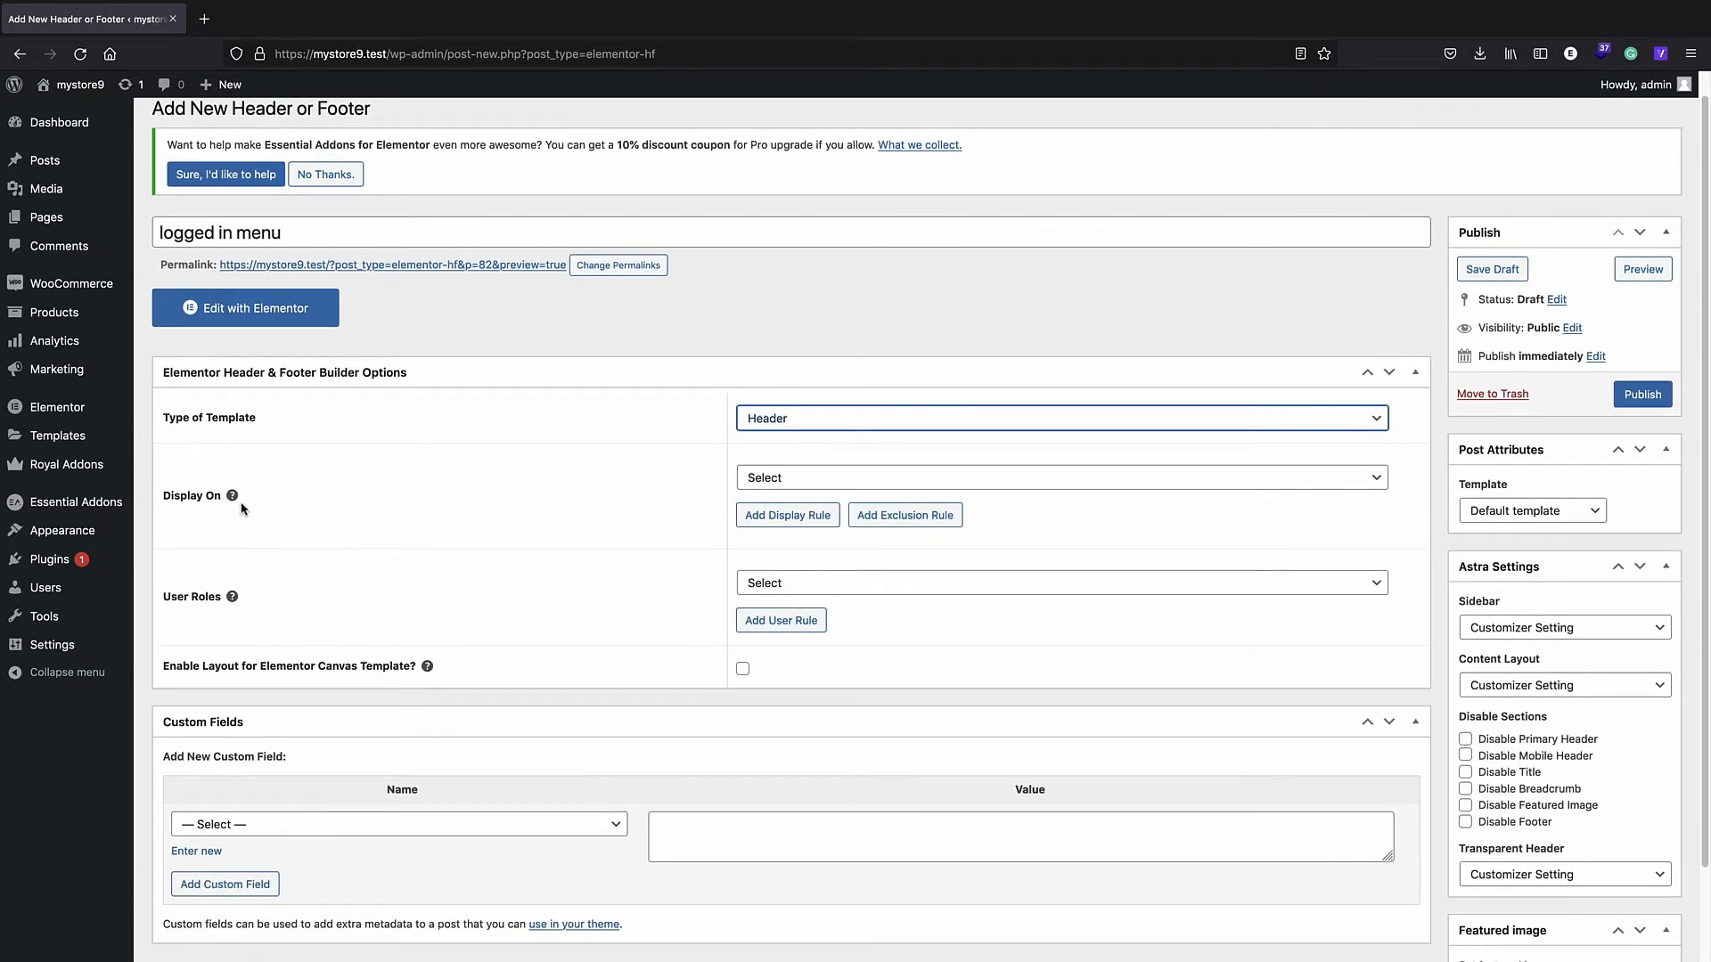
- Display the header on the Entire Website, restrict its user role to Logged In, and publish the template
{"action": "mouse_move", "coordinate": [240, 507]}
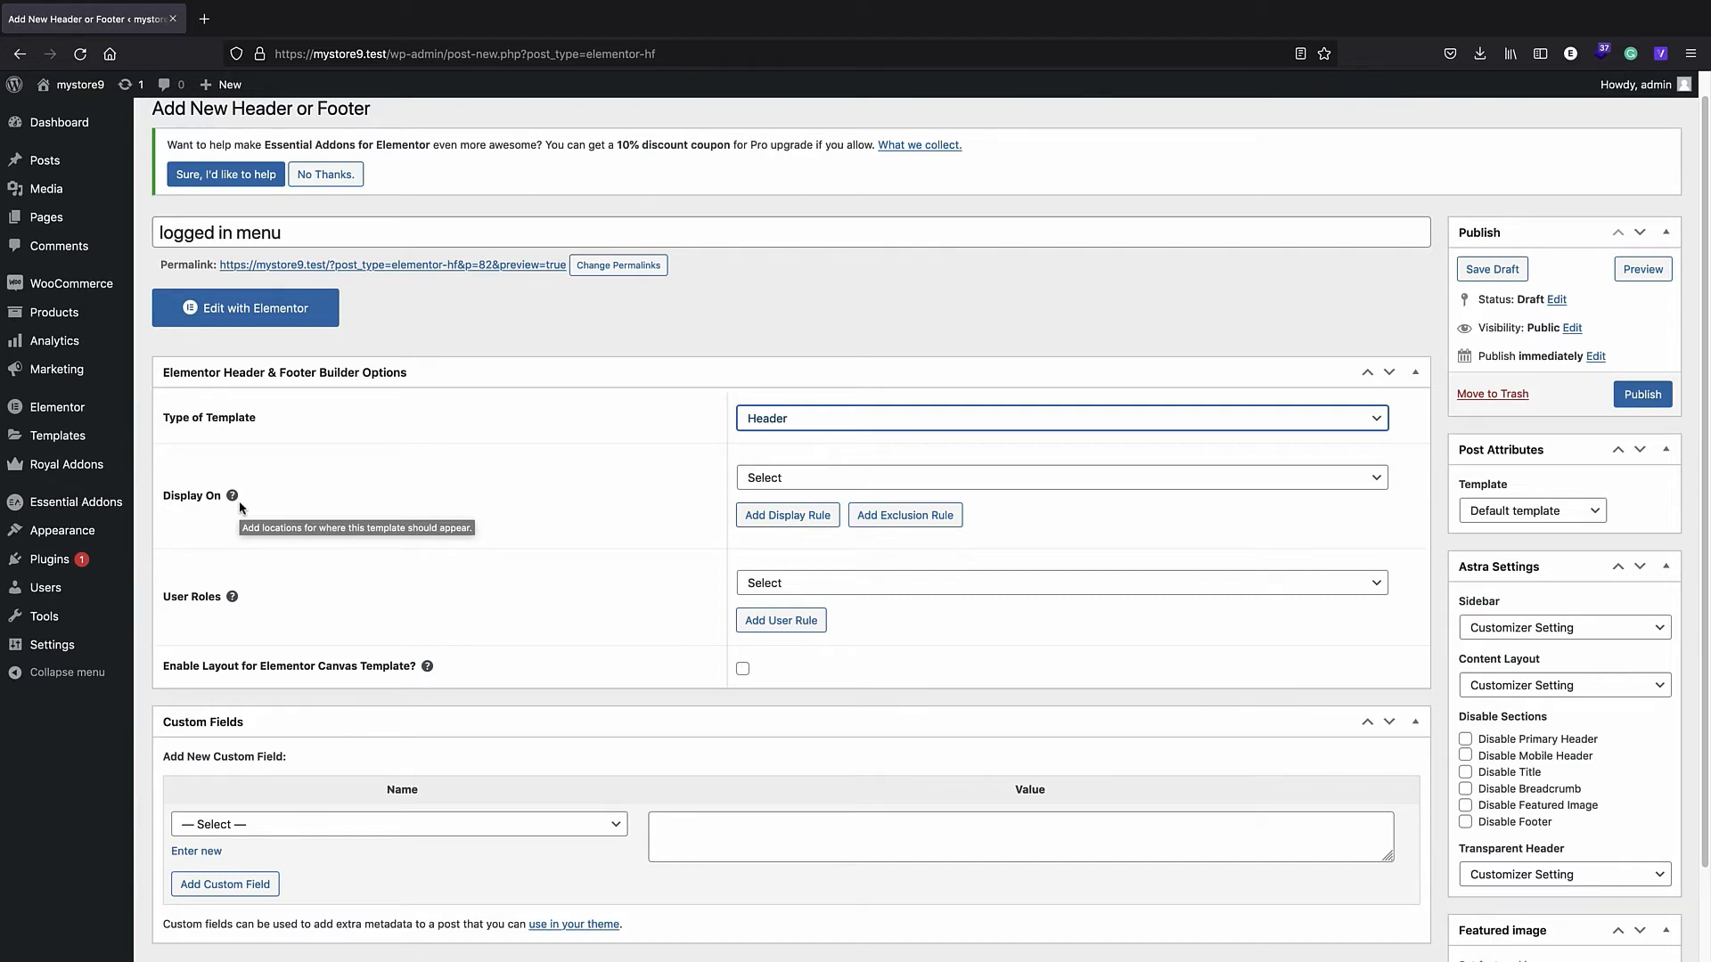
{"action": "left_click", "coordinate": [763, 479]}
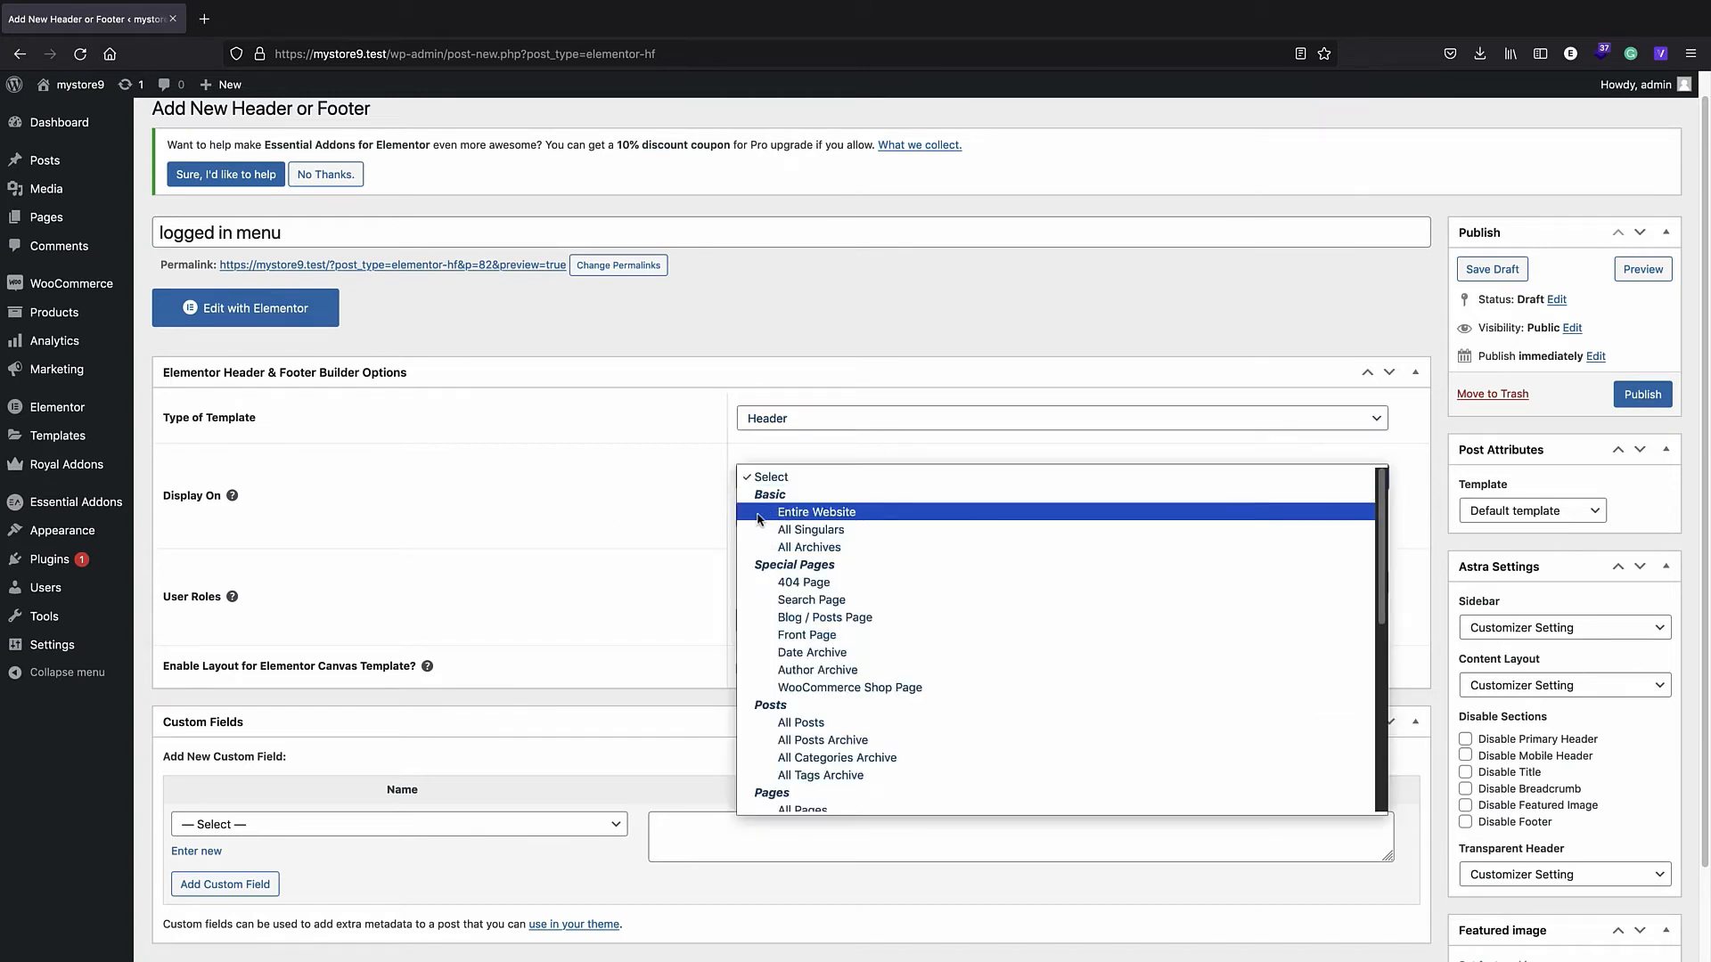
{"action": "left_click", "coordinate": [804, 512]}
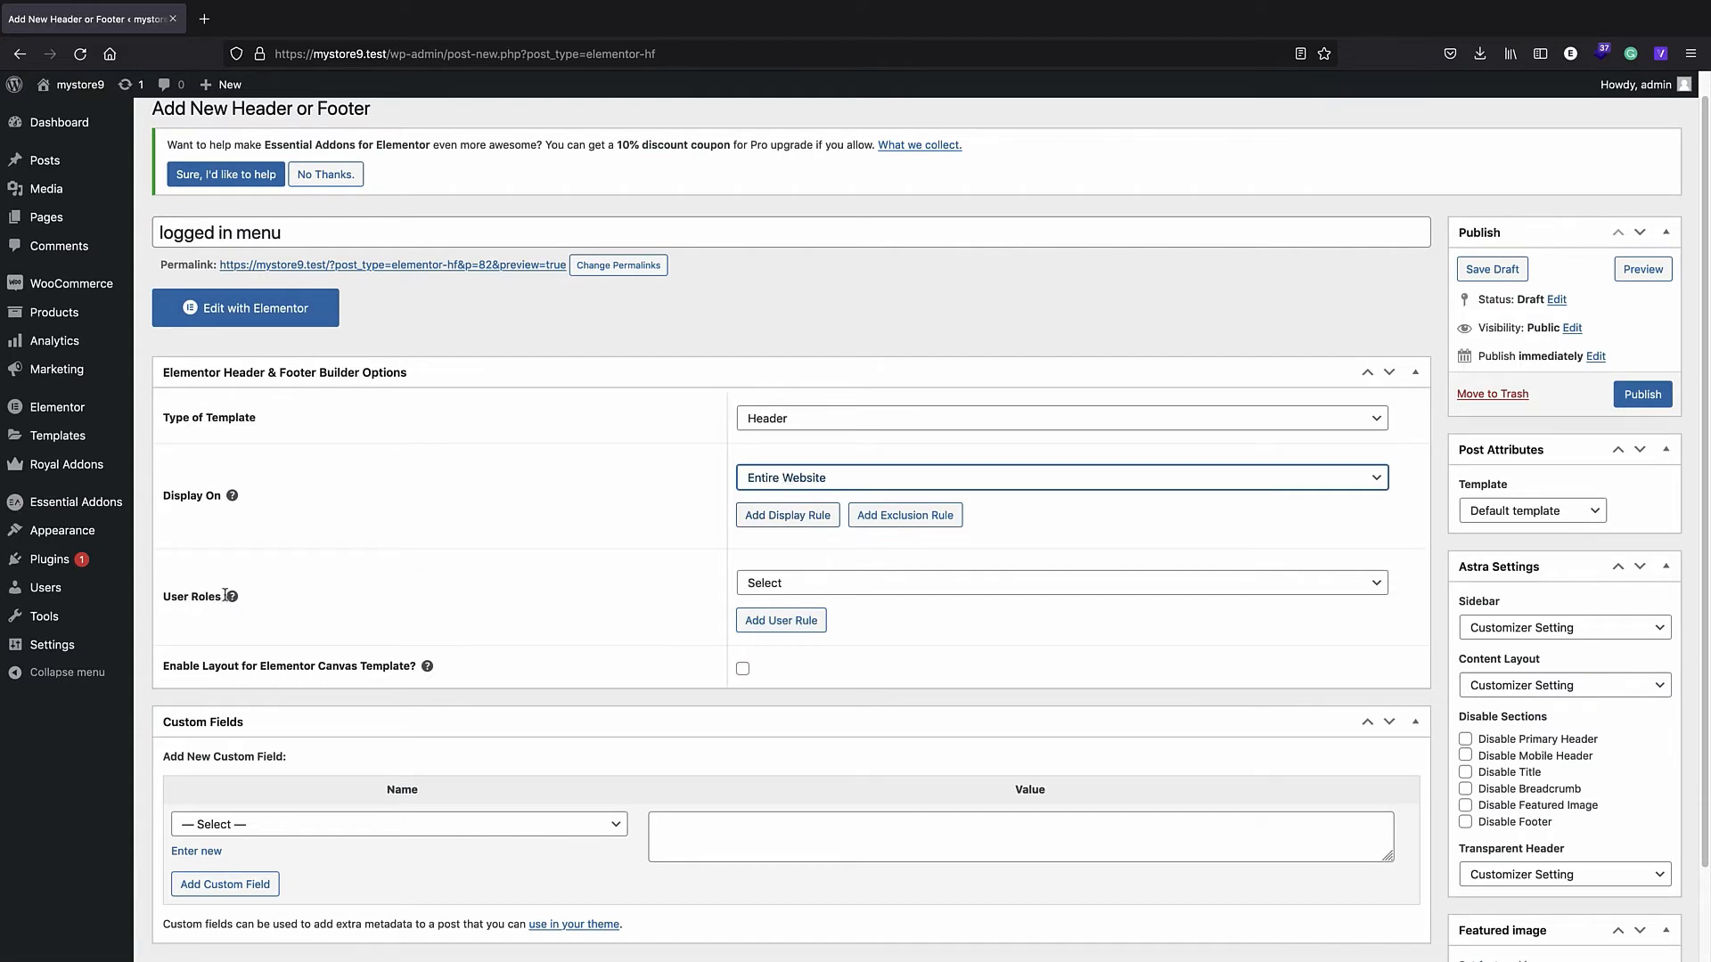
{"action": "left_click", "coordinate": [796, 588]}
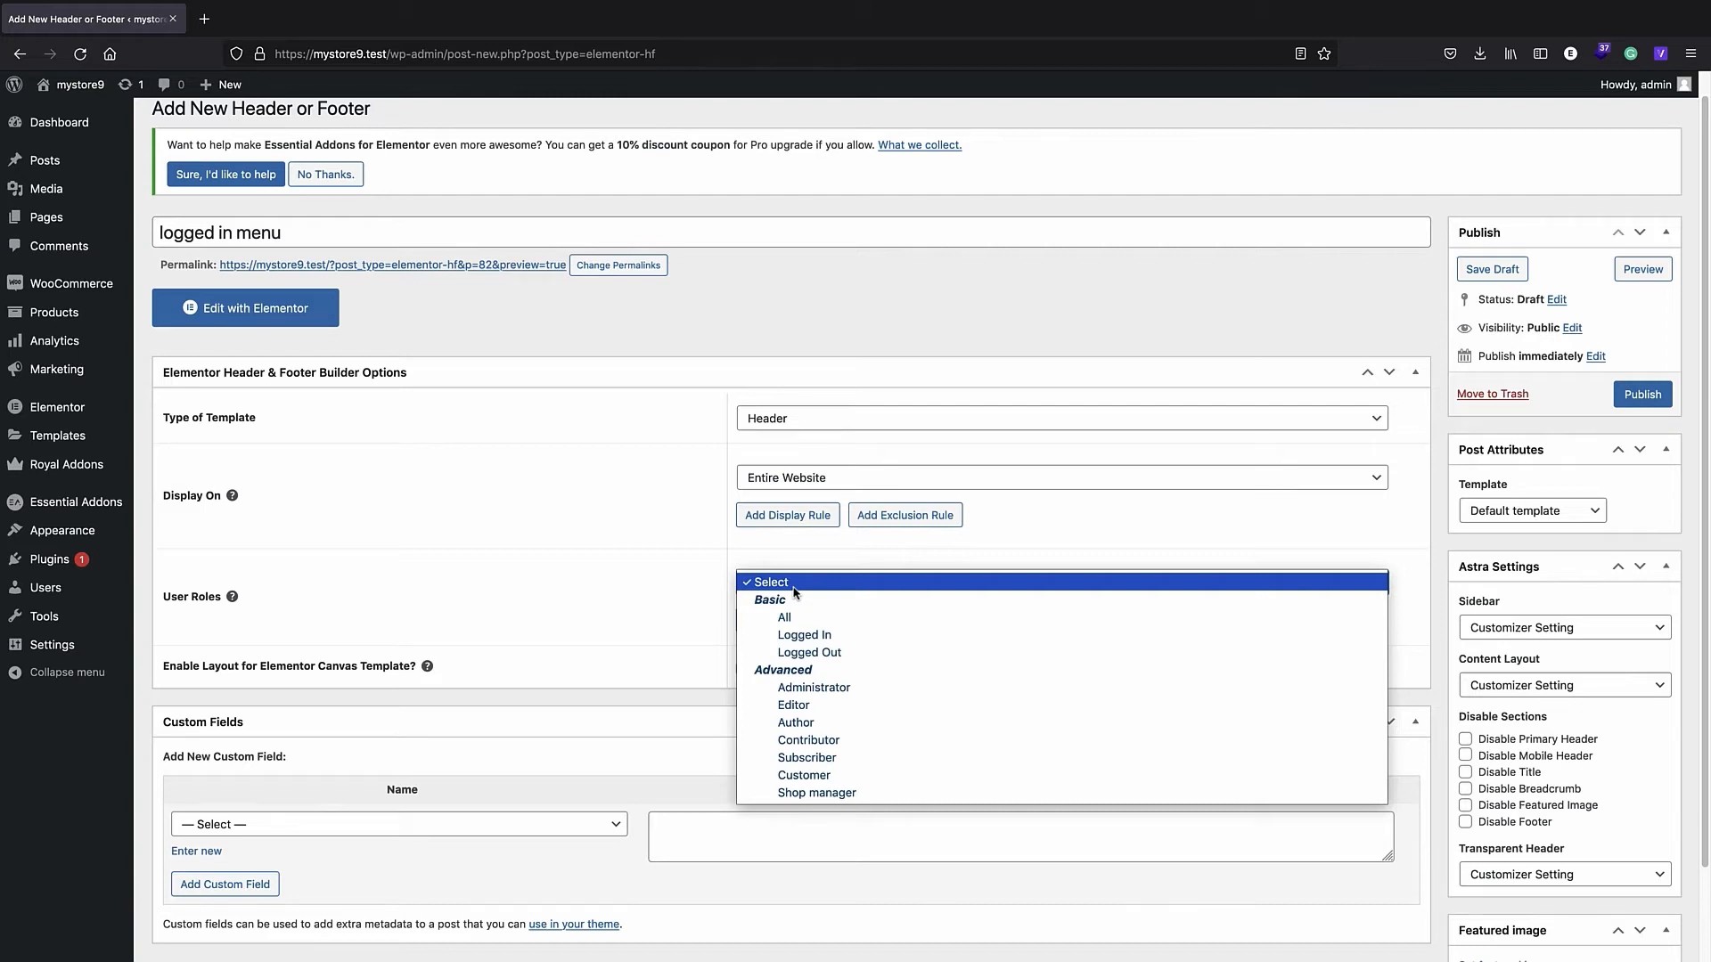
{"action": "left_click", "coordinate": [806, 634]}
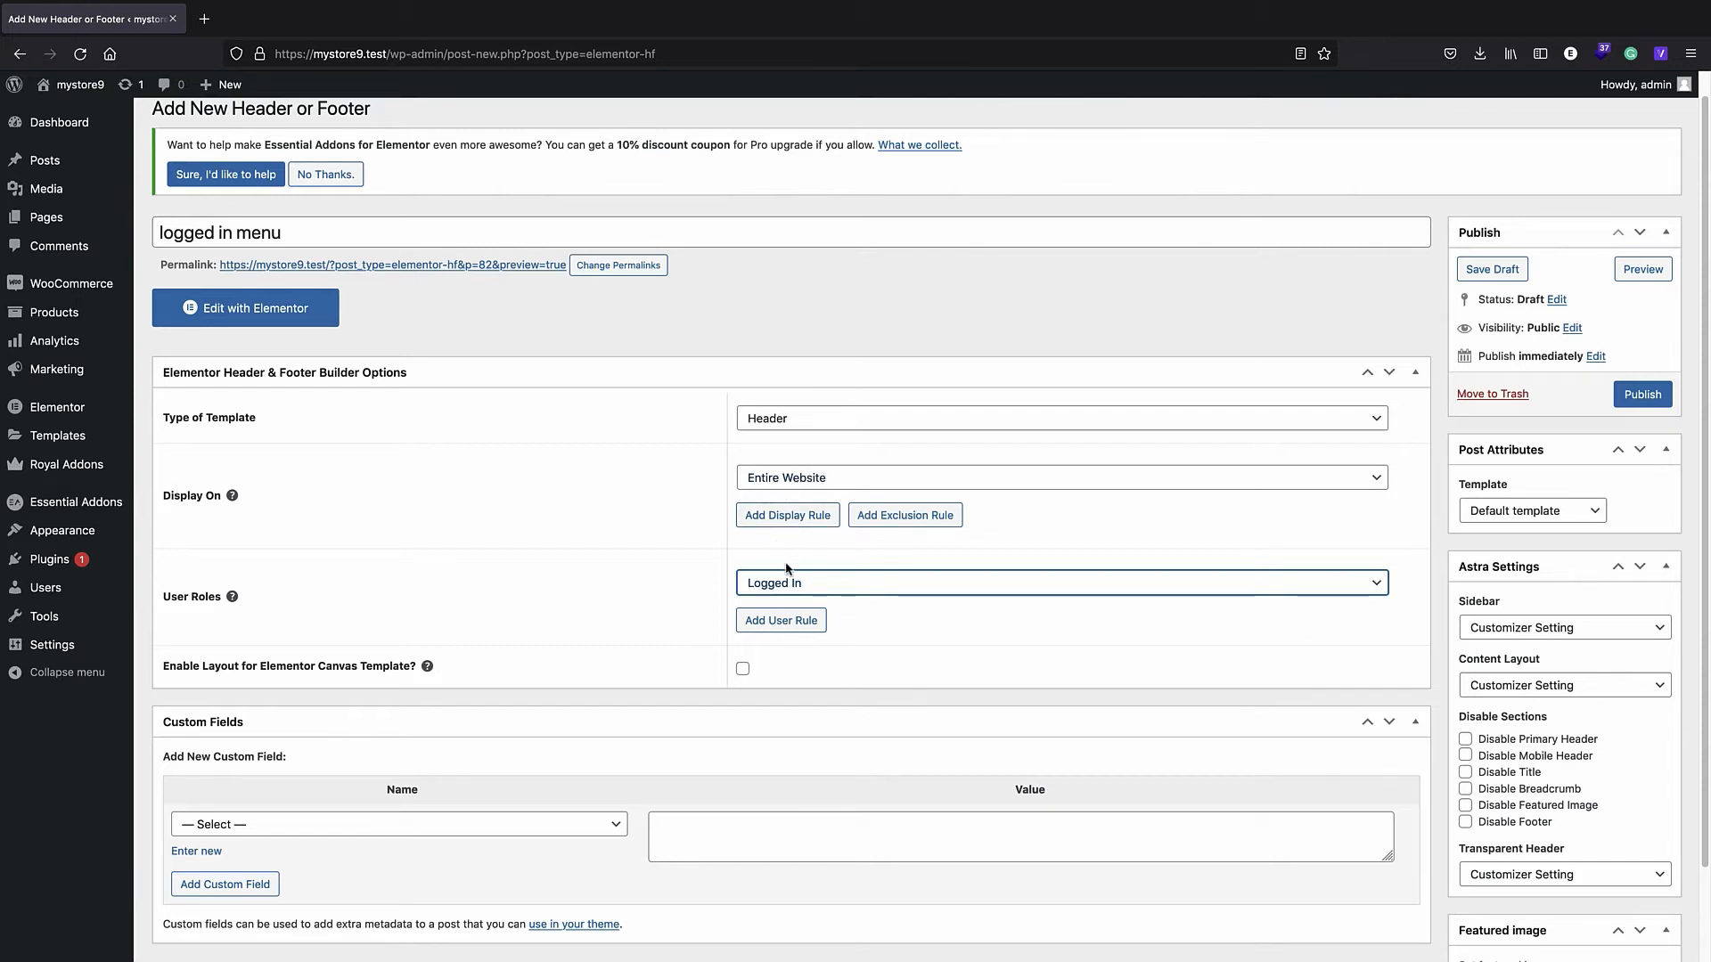
{"action": "scroll", "coordinate": [788, 575], "scroll_direction": "down", "scroll_amount": 1}
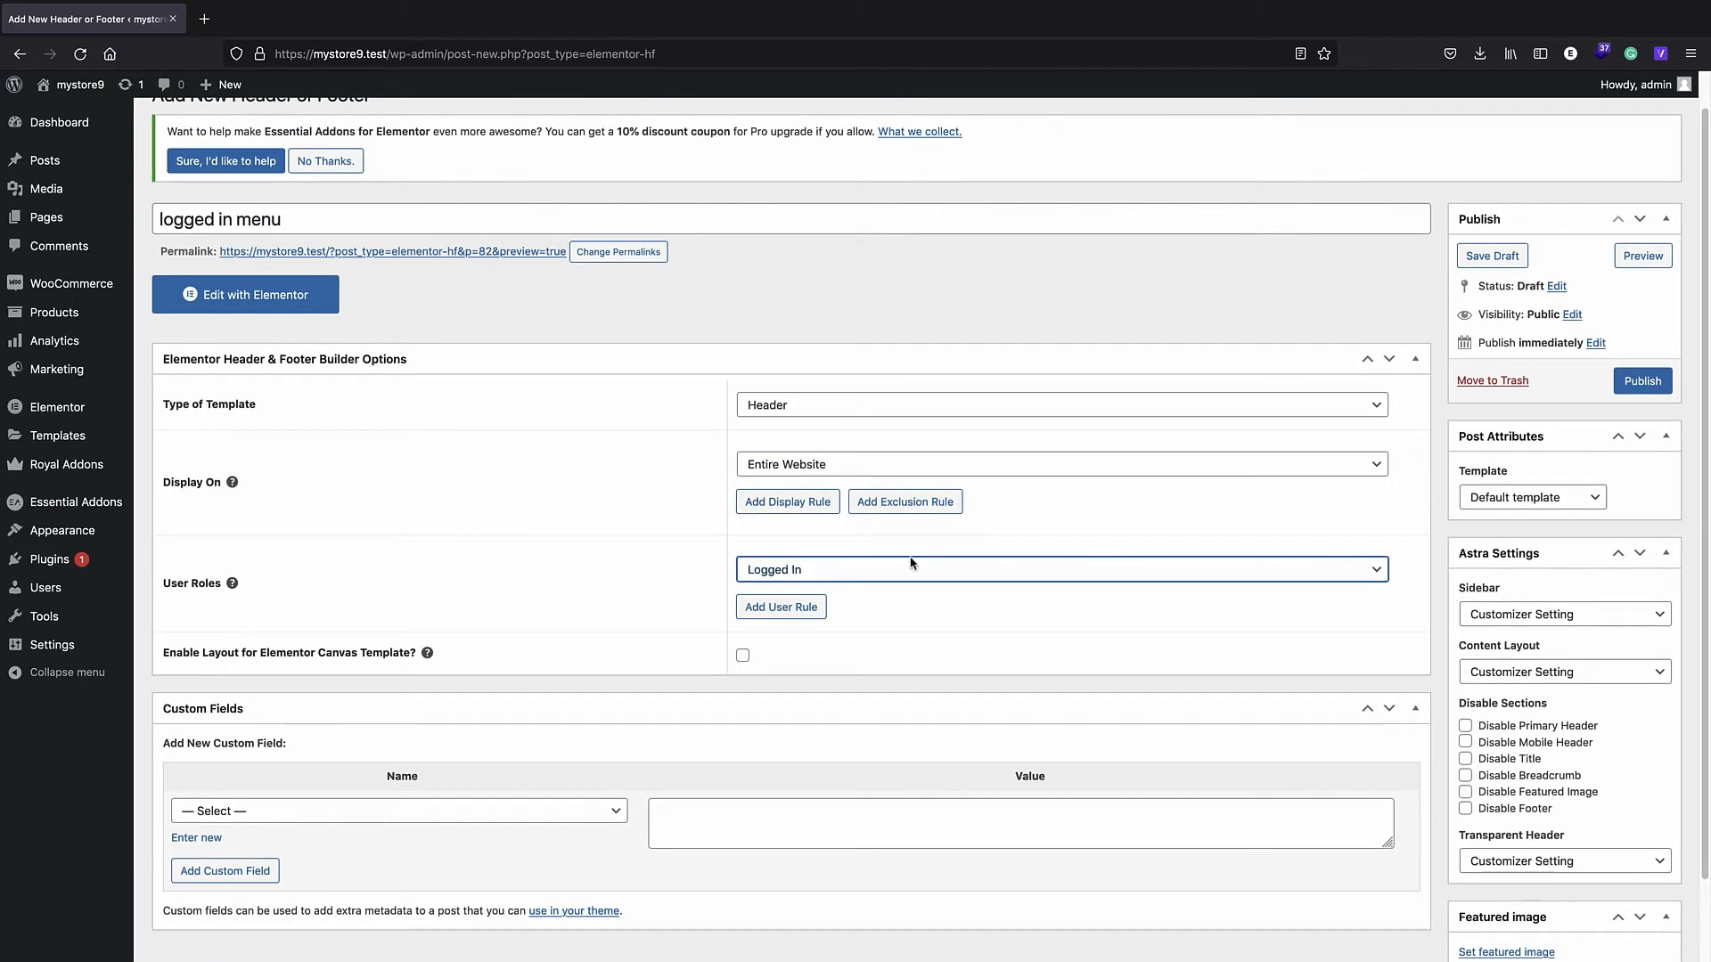
{"action": "left_click", "coordinate": [1618, 392]}
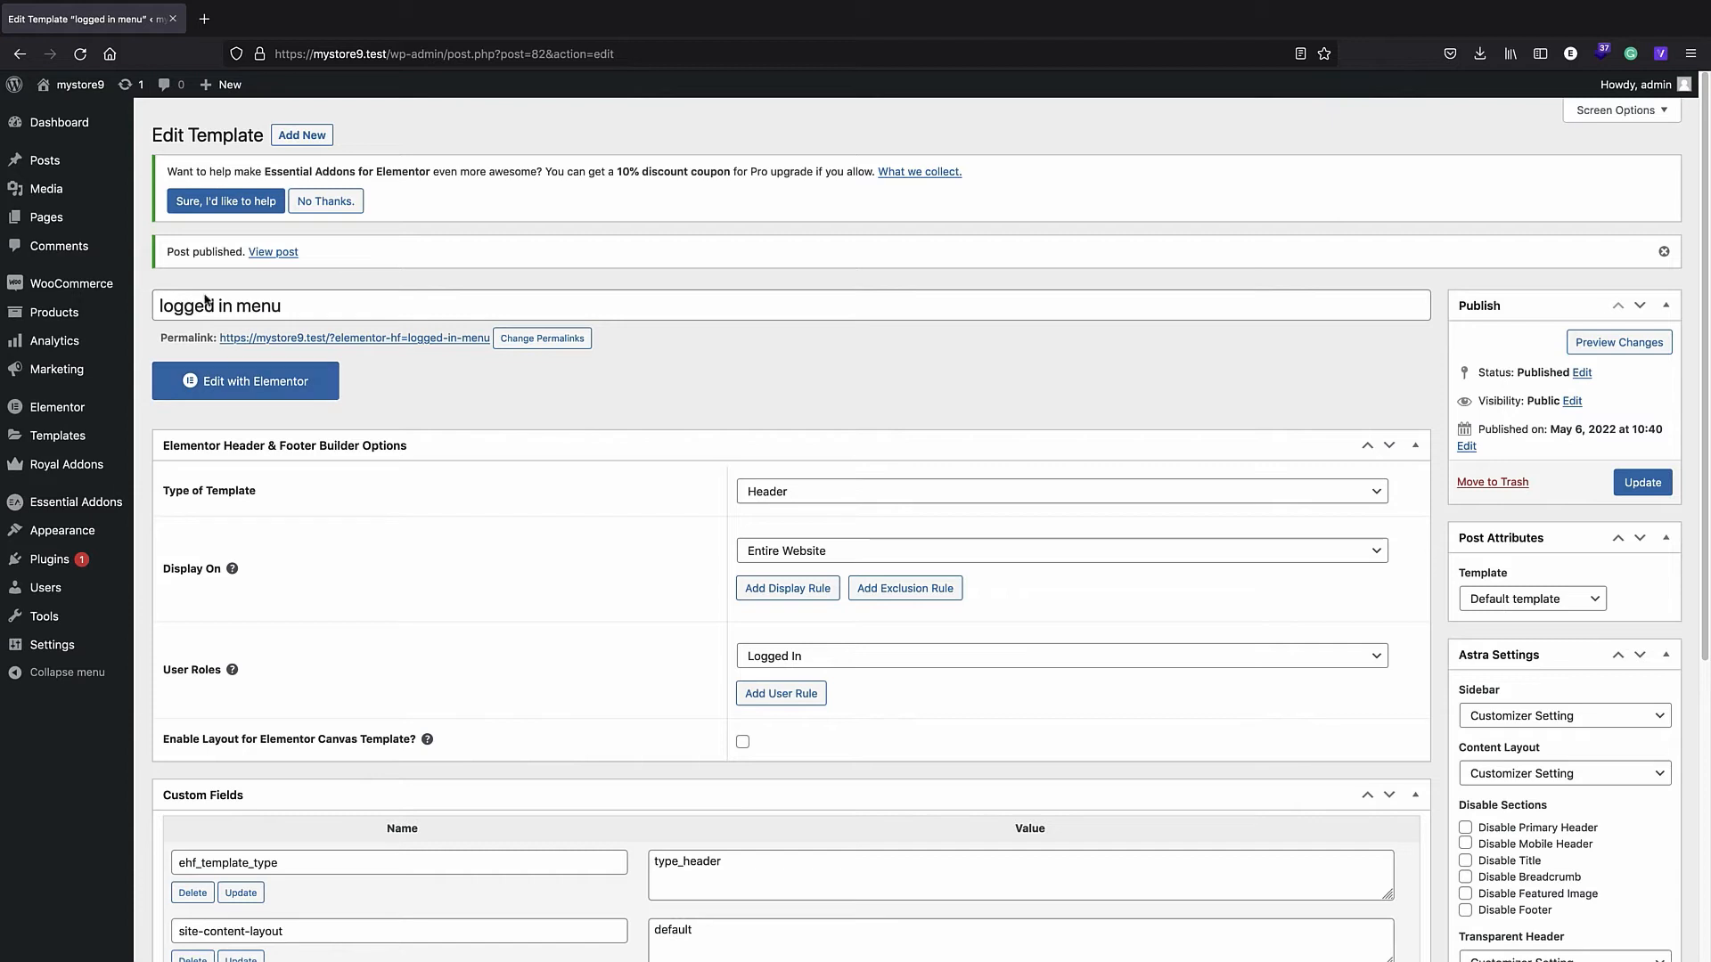
- Check the header area on the live store's home page in a separate tab, and return to the template
{"action": "right_click", "coordinate": [80, 87]}
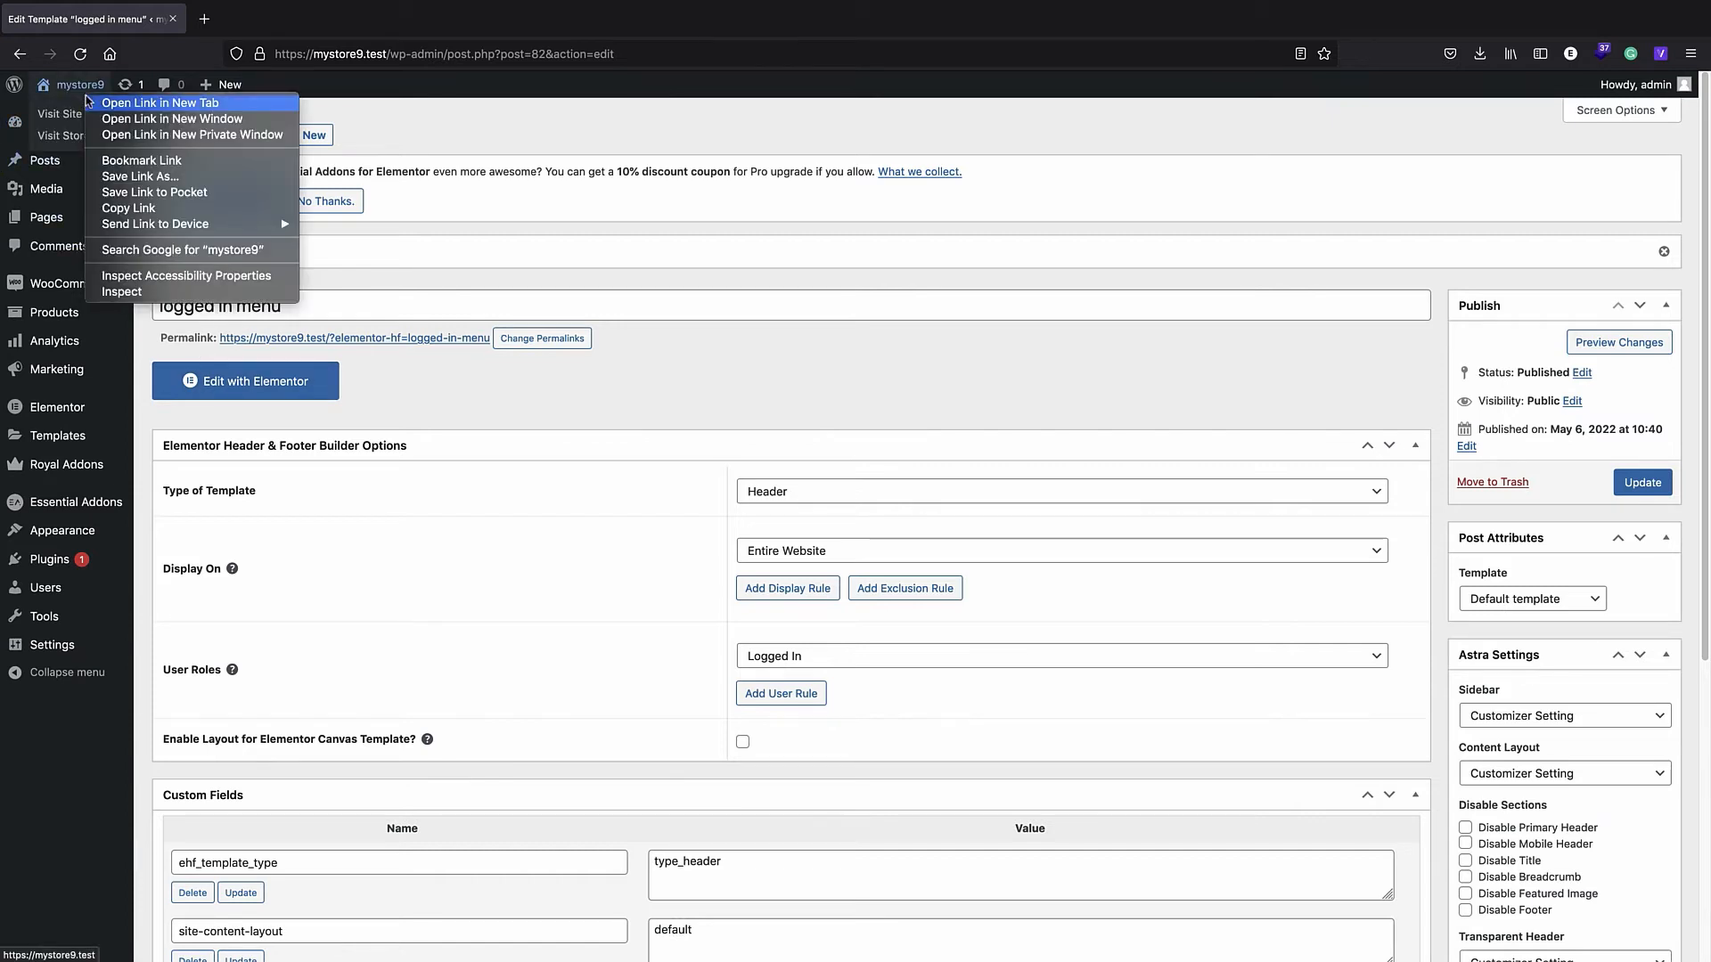
{"action": "left_click", "coordinate": [116, 100]}
{"action": "left_click", "coordinate": [264, 33]}
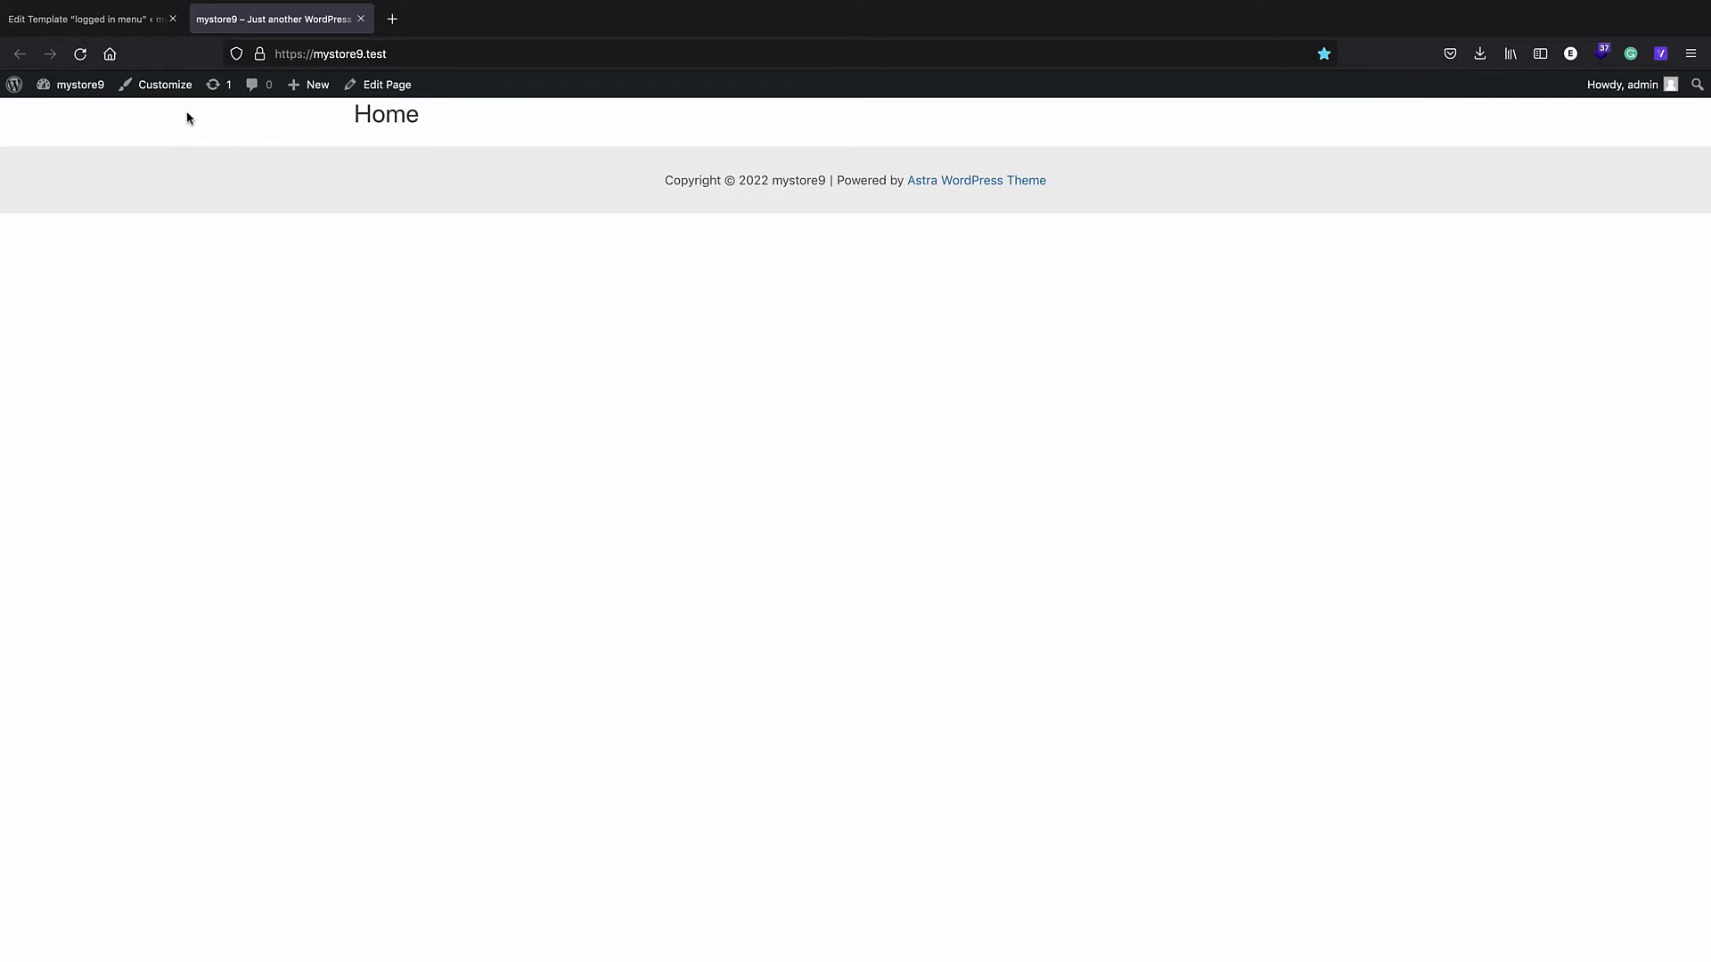
{"action": "left_click", "coordinate": [98, 18]}
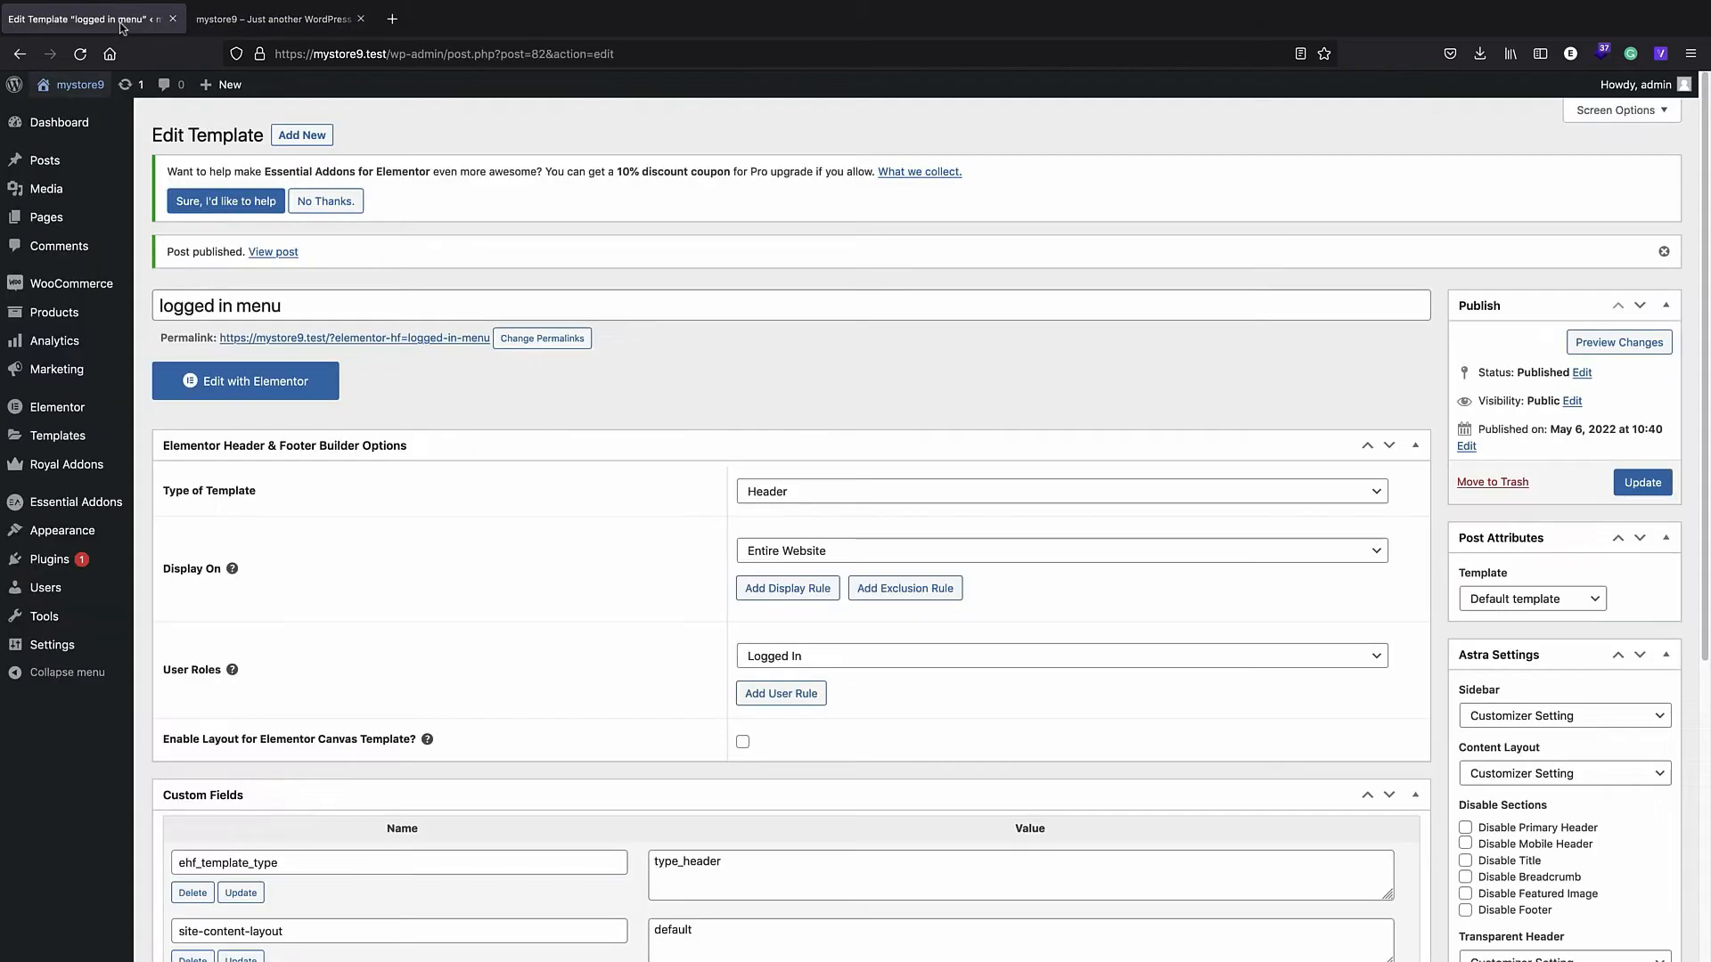
- Open the template in Elementor, dock the Navigator at the side, and add a section with two equal columns
{"action": "left_click", "coordinate": [274, 383]}
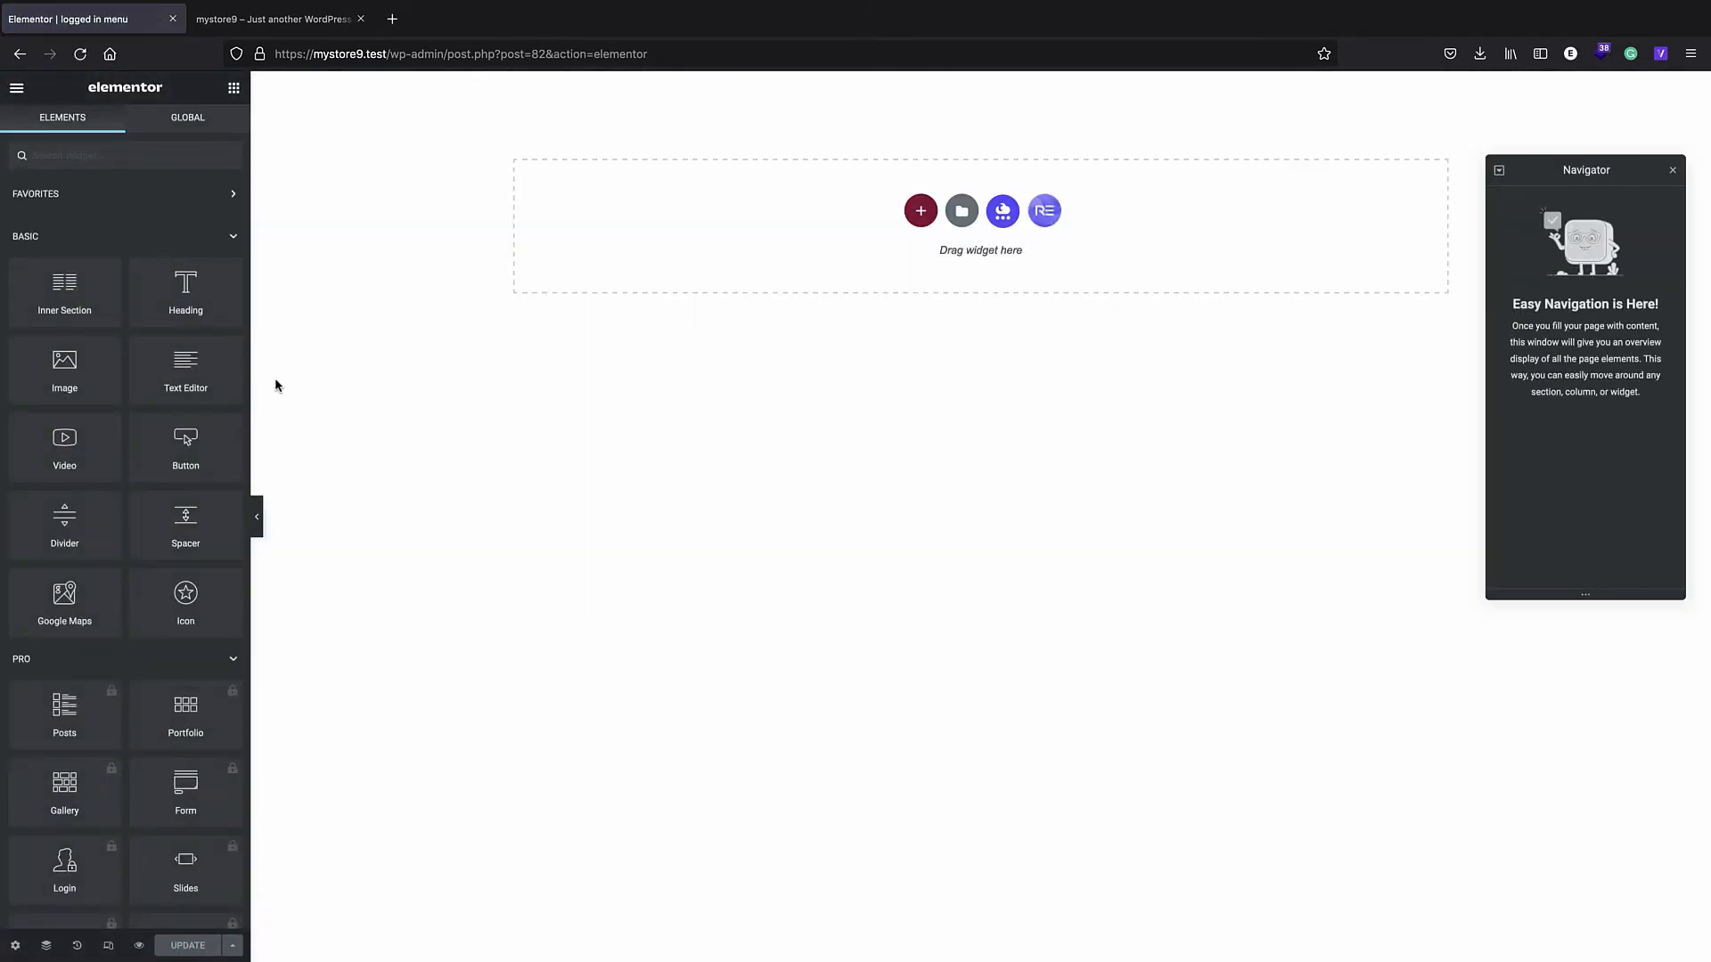
{"action": "left_click_drag", "start_coordinate": [1575, 172], "coordinate": [1635, 147]}
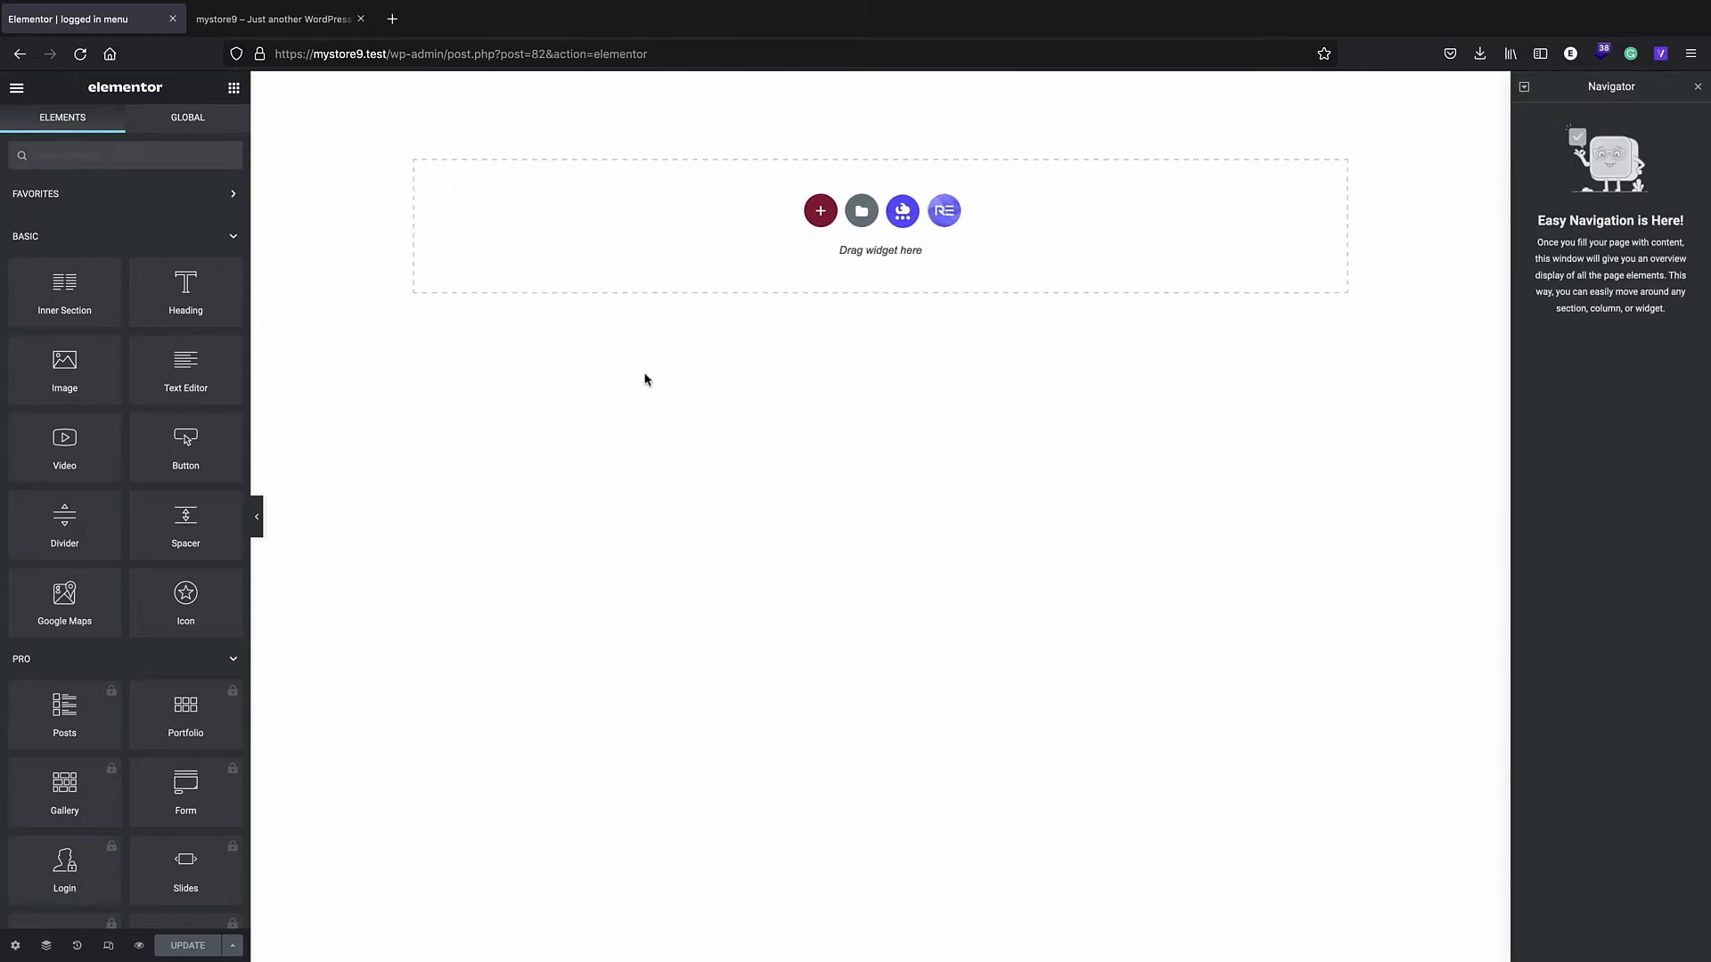
{"action": "left_click", "coordinate": [818, 213]}
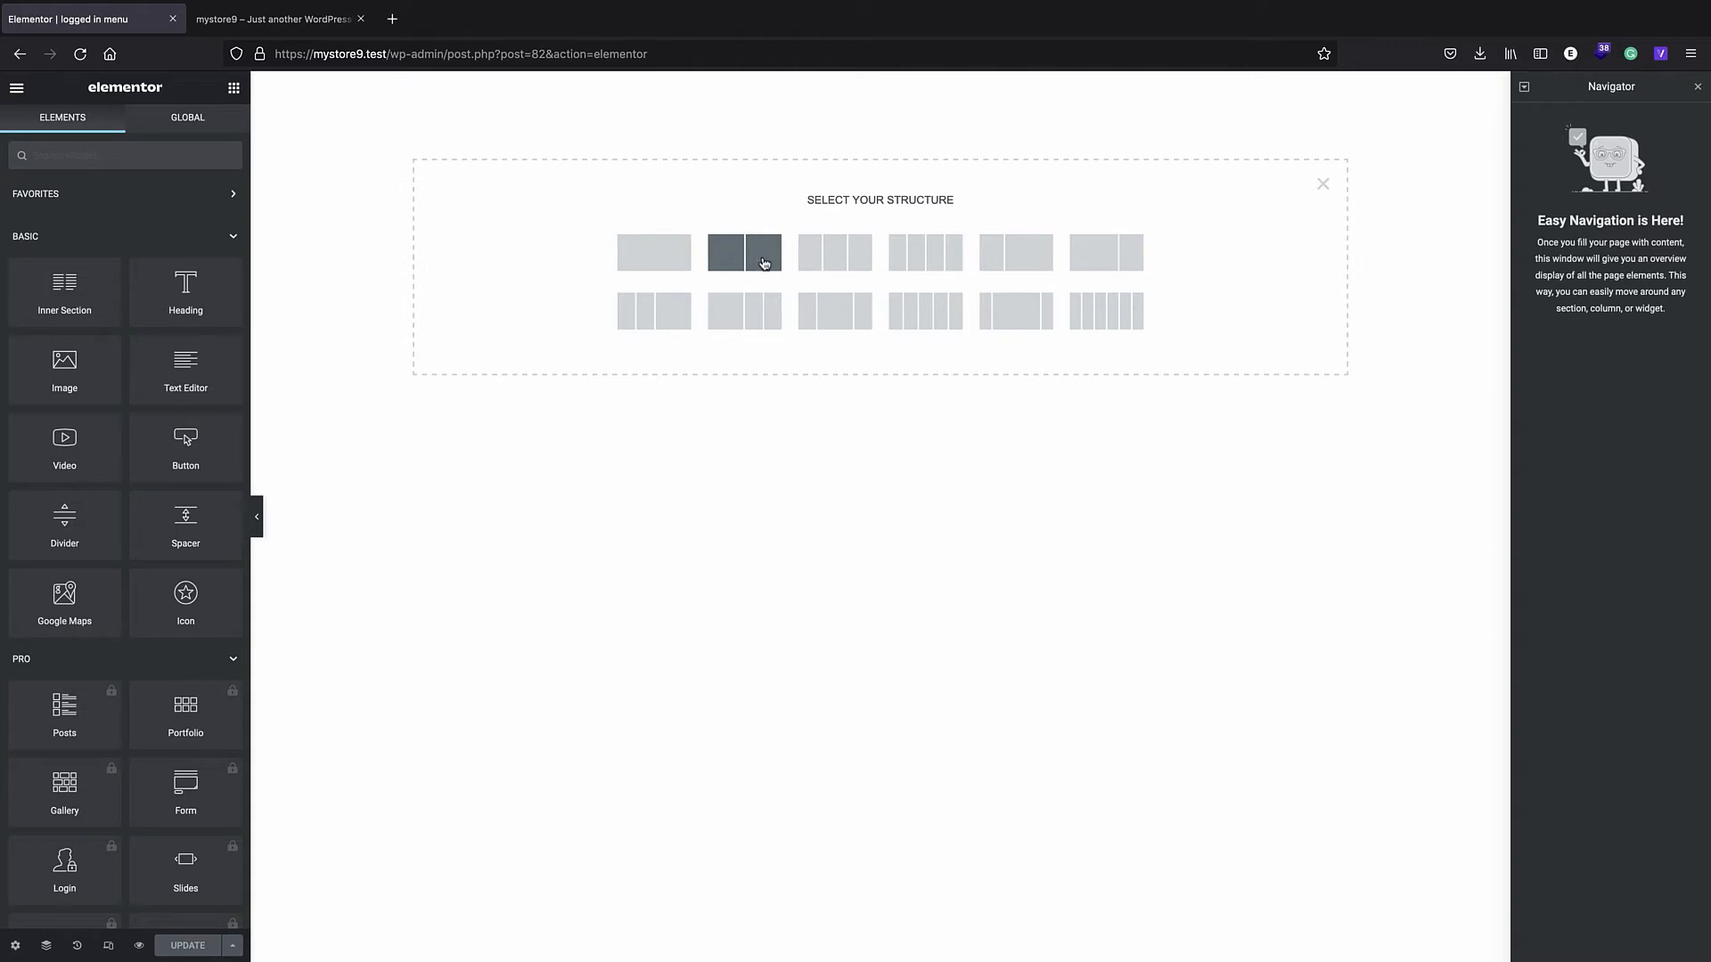
{"action": "left_click", "coordinate": [740, 249]}
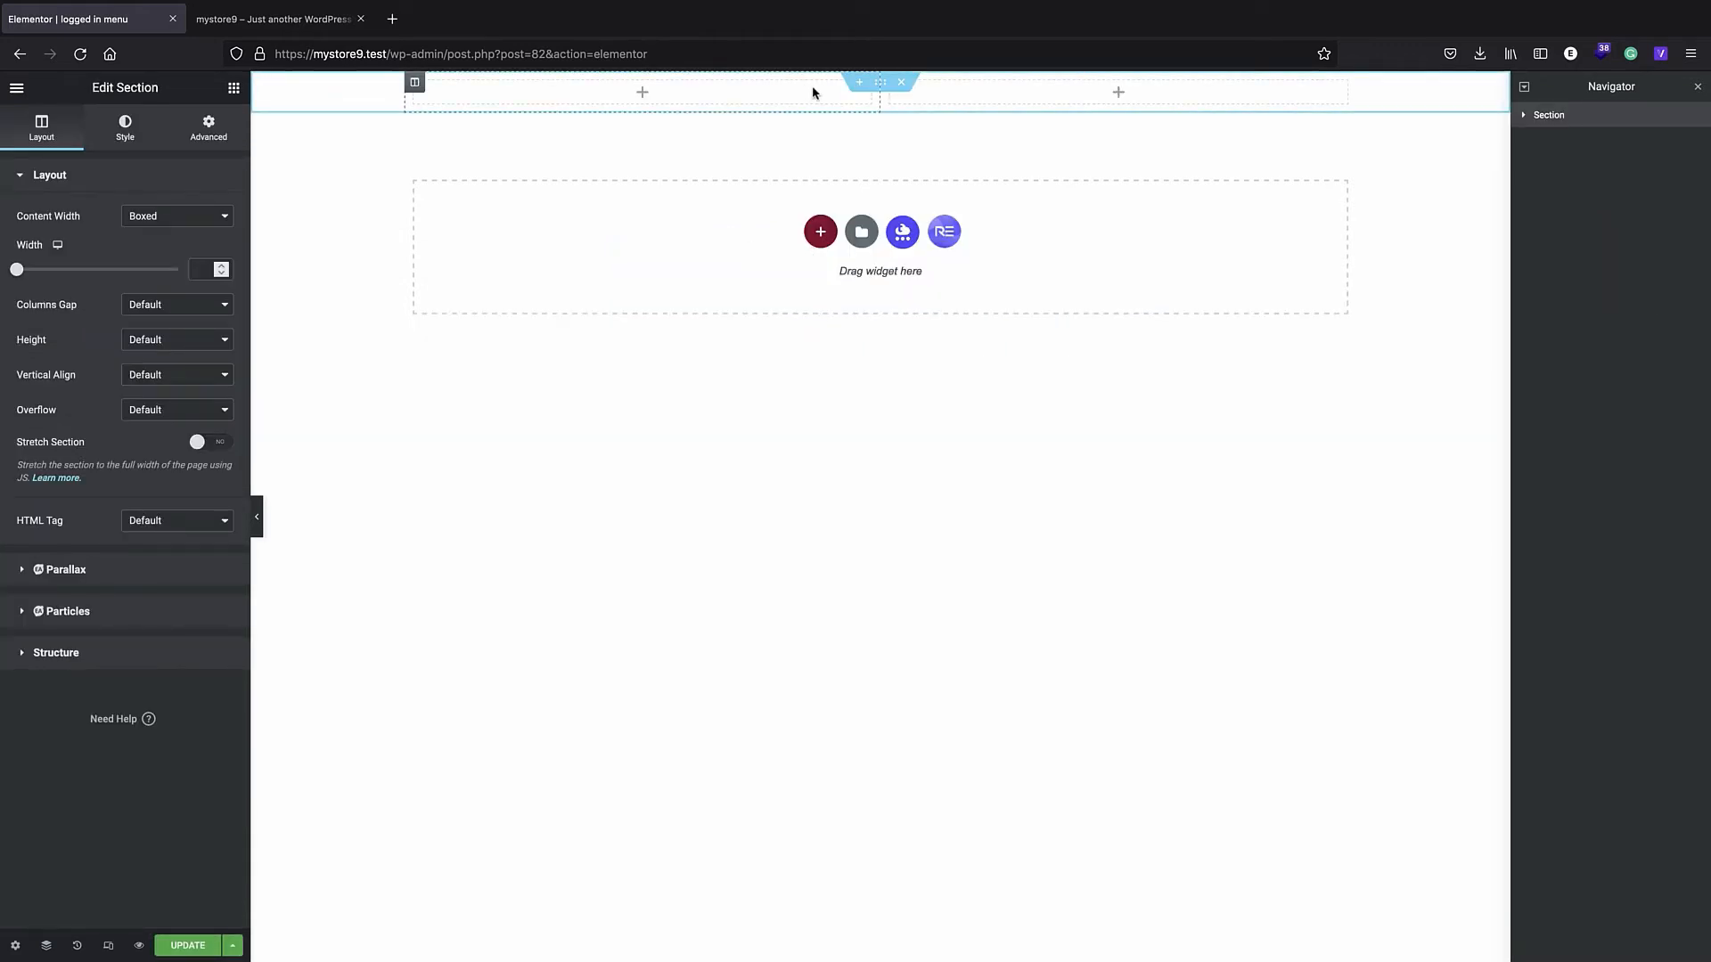
- Place the Elementor Header & Footer Builder's Navigation Menu widget in the section's right column
{"action": "left_click", "coordinate": [232, 88]}
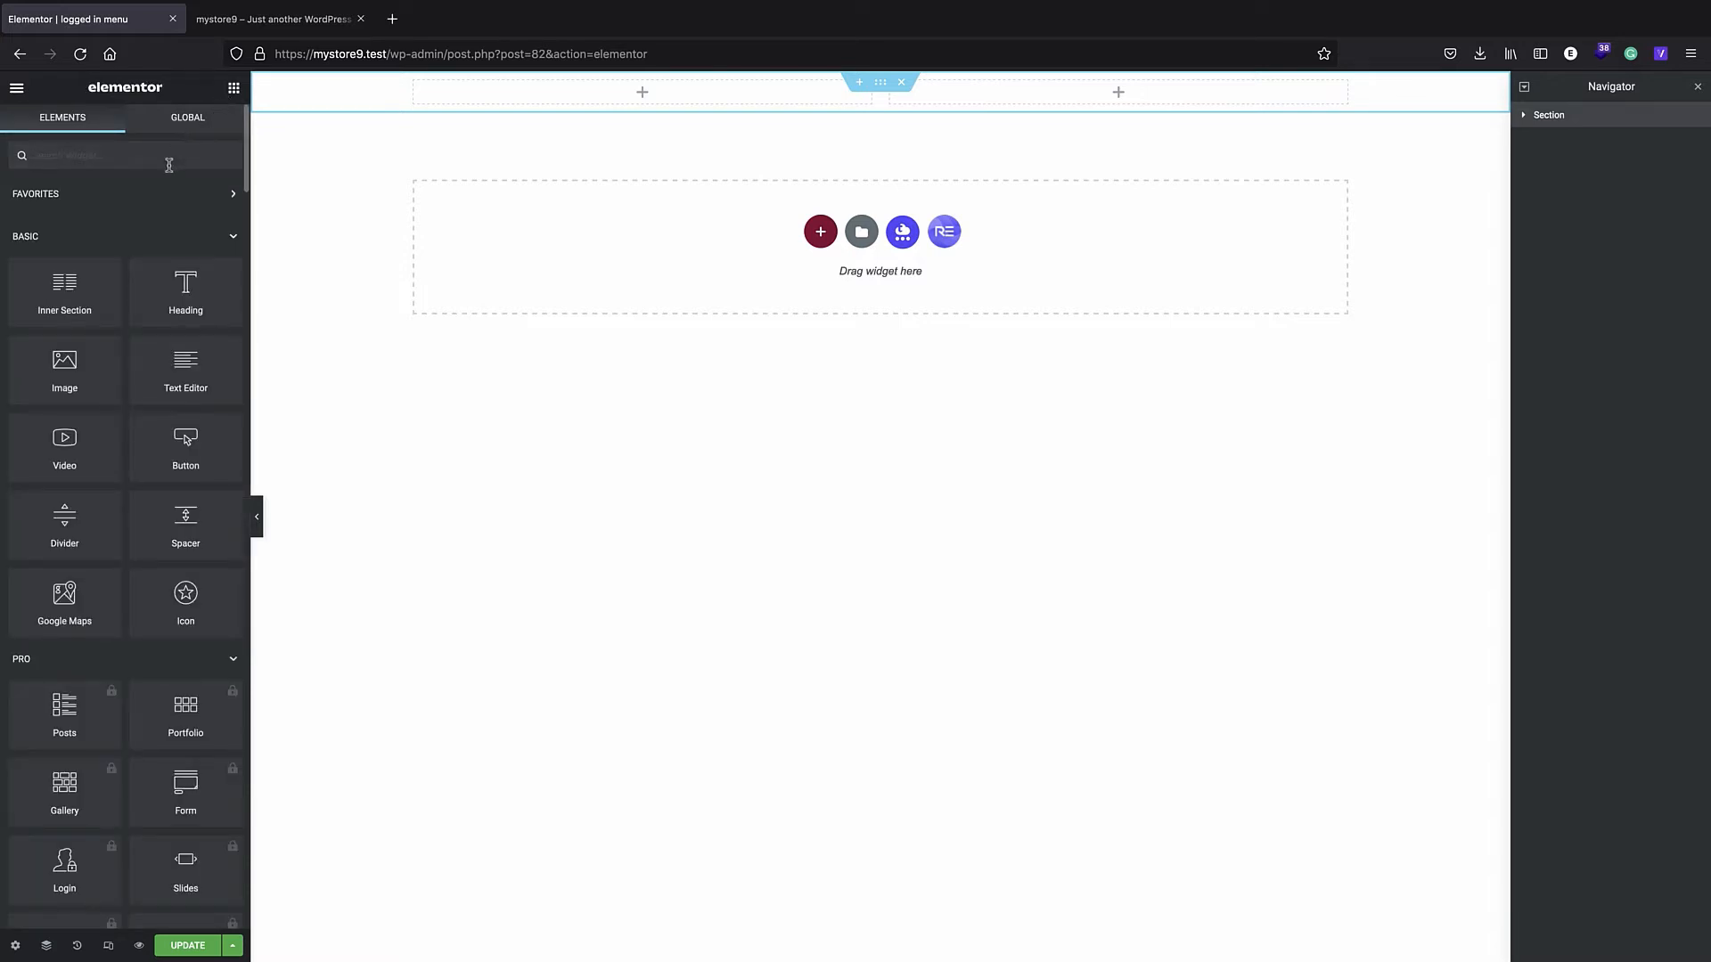
{"action": "left_click", "coordinate": [221, 246]}
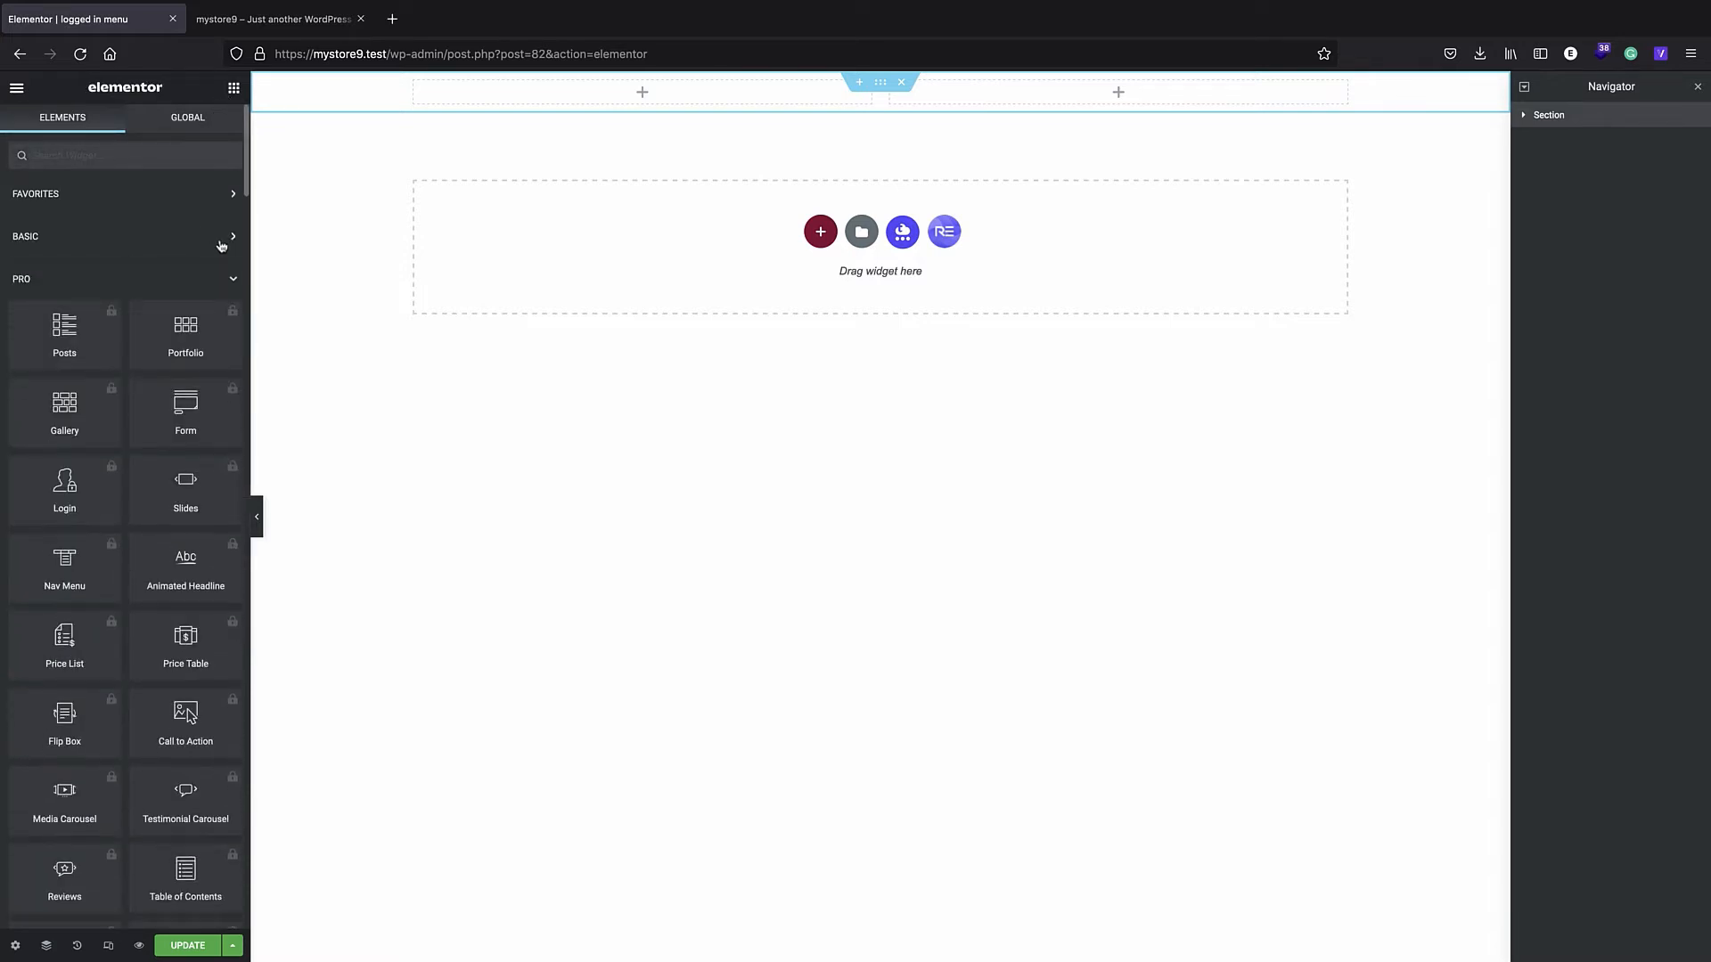
{"action": "left_click", "coordinate": [234, 281]}
{"action": "left_click", "coordinate": [228, 324]}
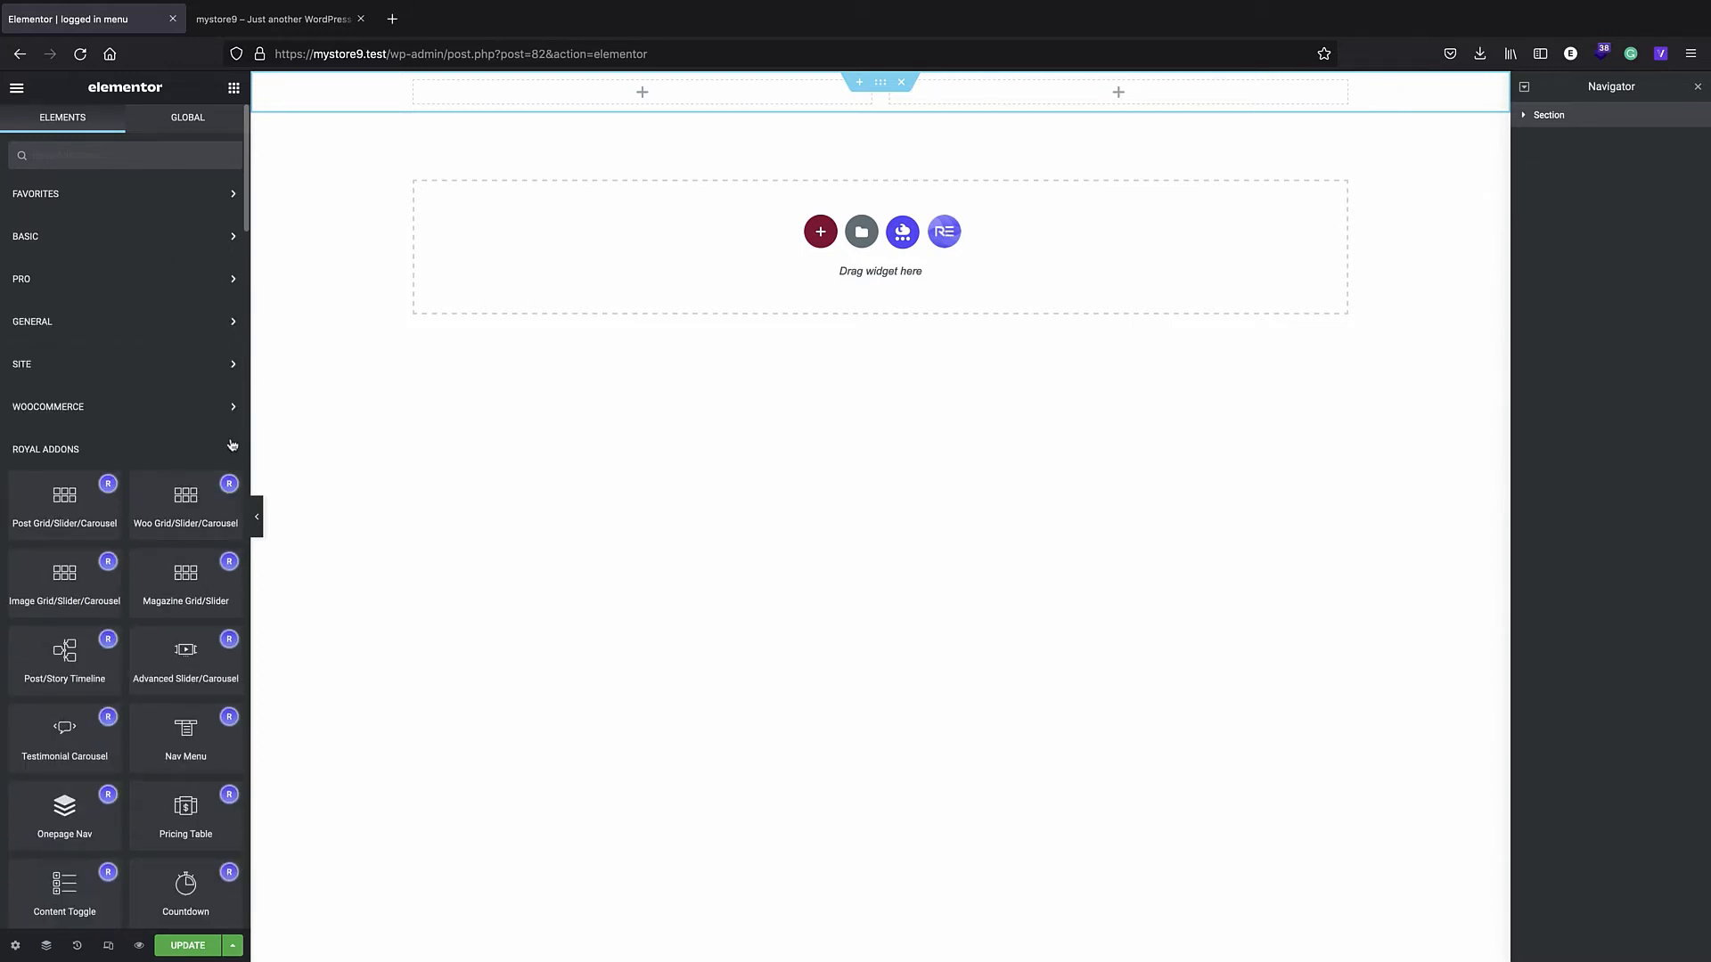
{"action": "left_click", "coordinate": [231, 444]}
{"action": "scroll", "coordinate": [229, 438], "scroll_direction": "down", "scroll_amount": 1}
{"action": "left_click", "coordinate": [234, 462]}
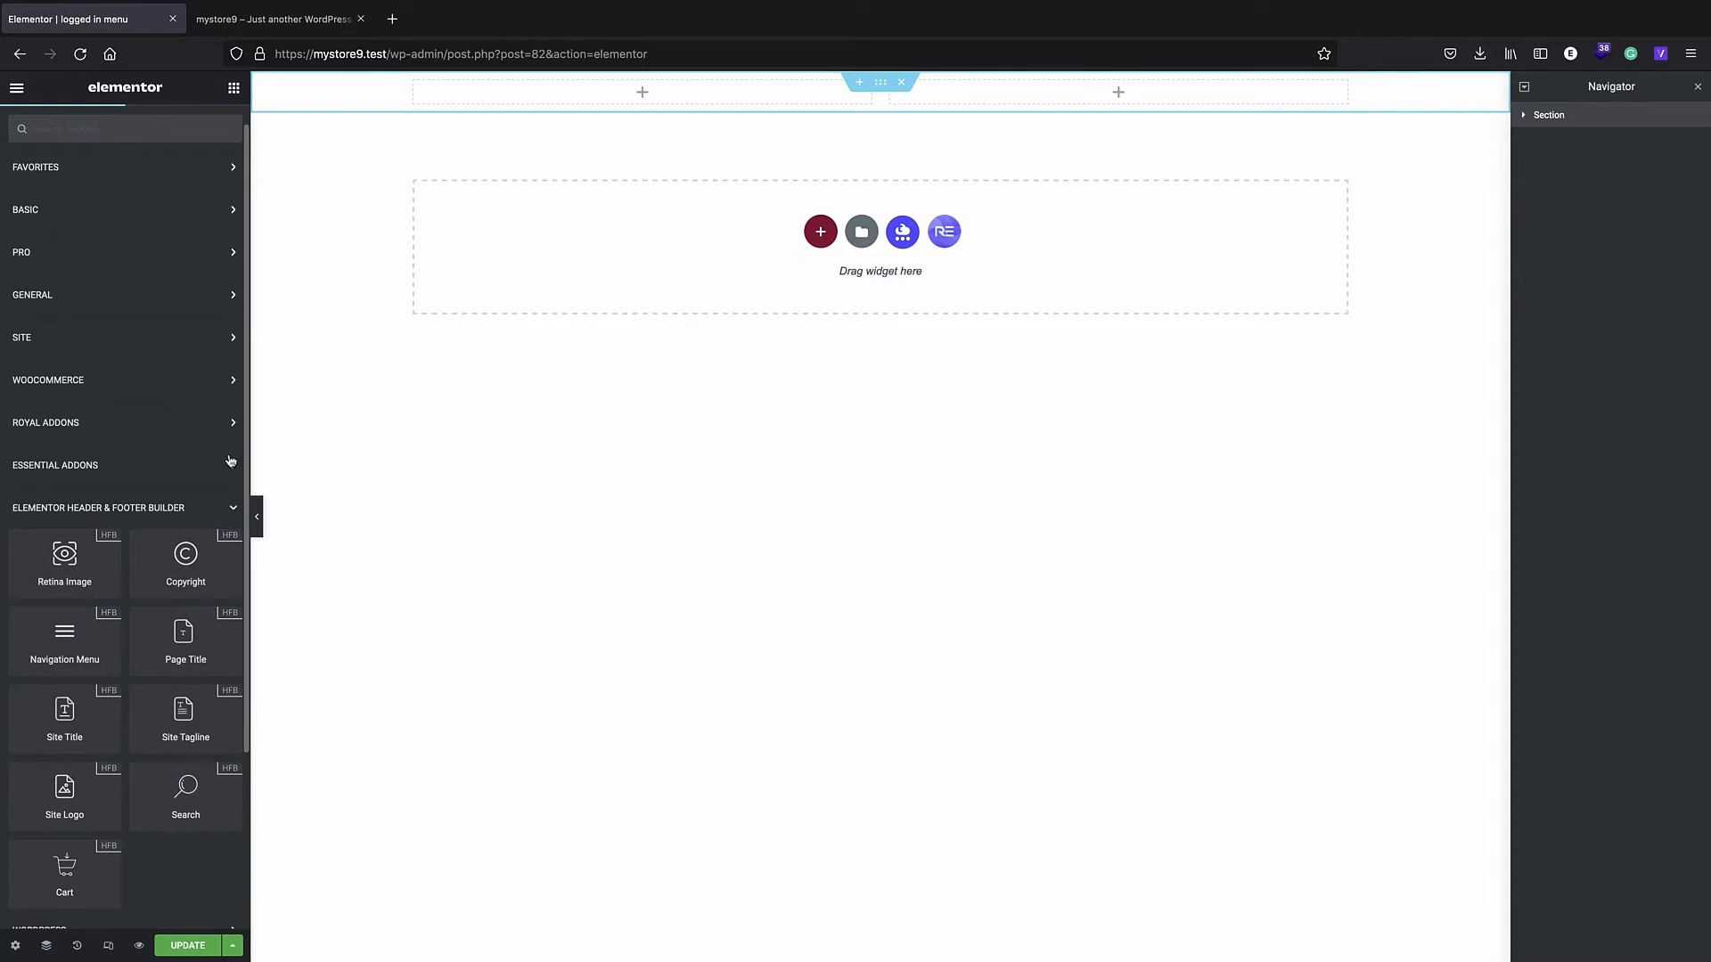
{"action": "scroll", "coordinate": [214, 486], "scroll_direction": "down", "scroll_amount": 1}
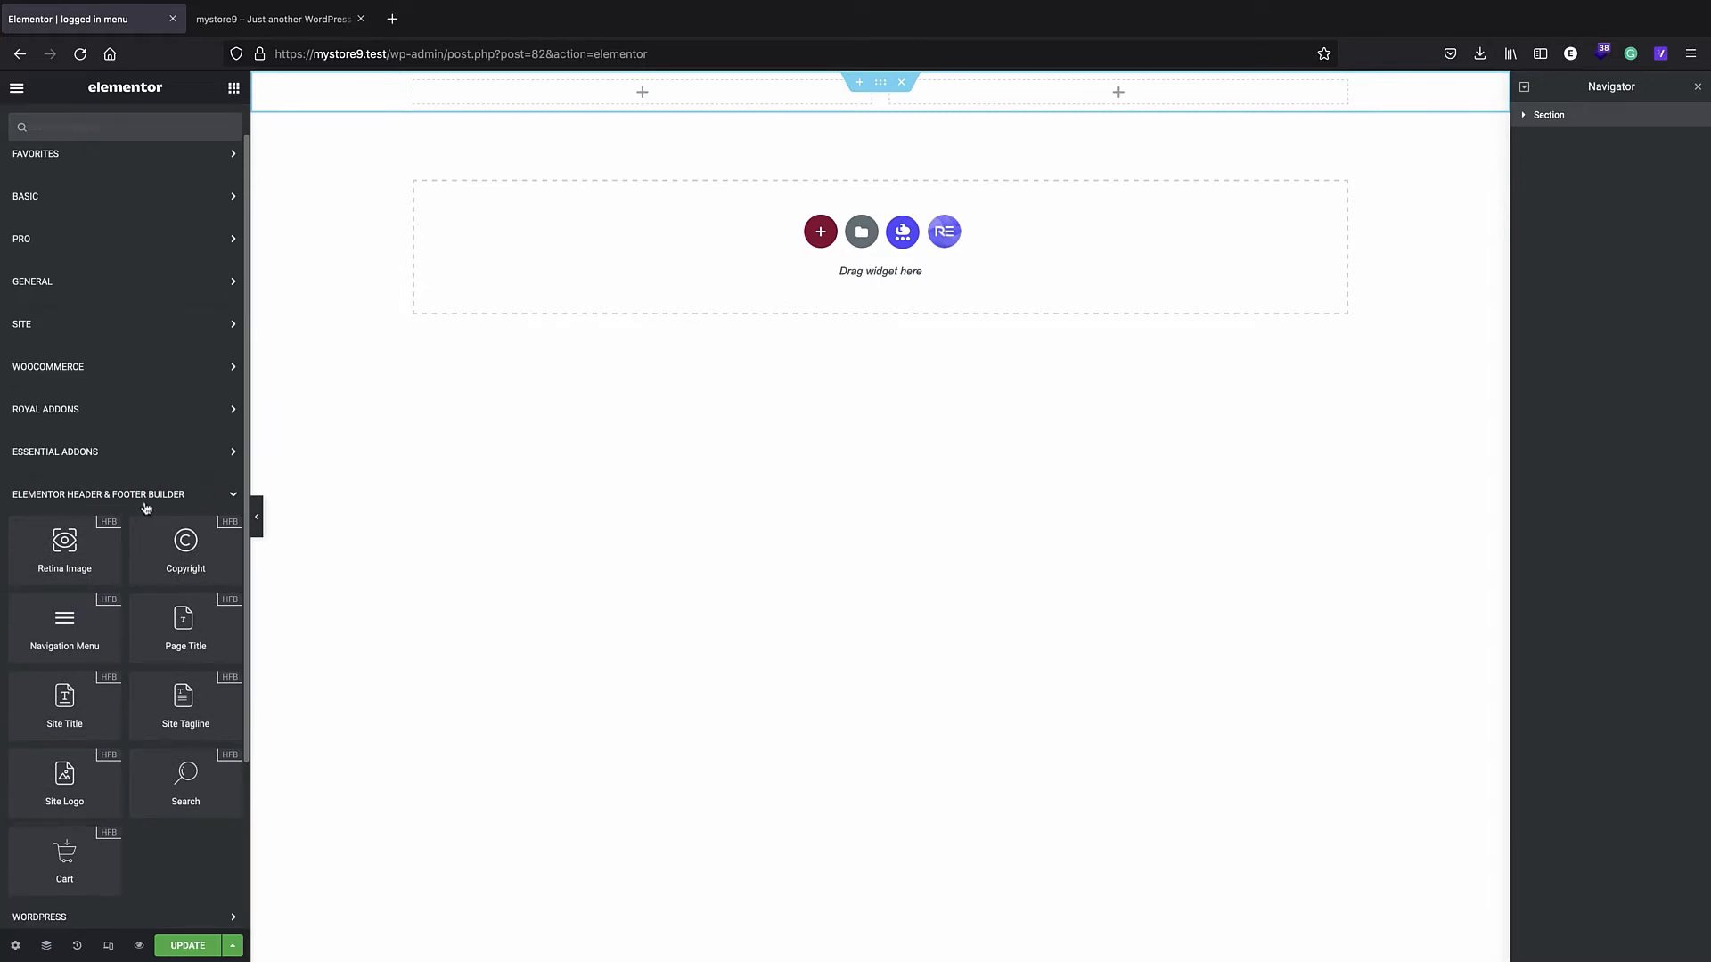
{"action": "scroll", "coordinate": [150, 508], "scroll_direction": "down", "scroll_amount": 2}
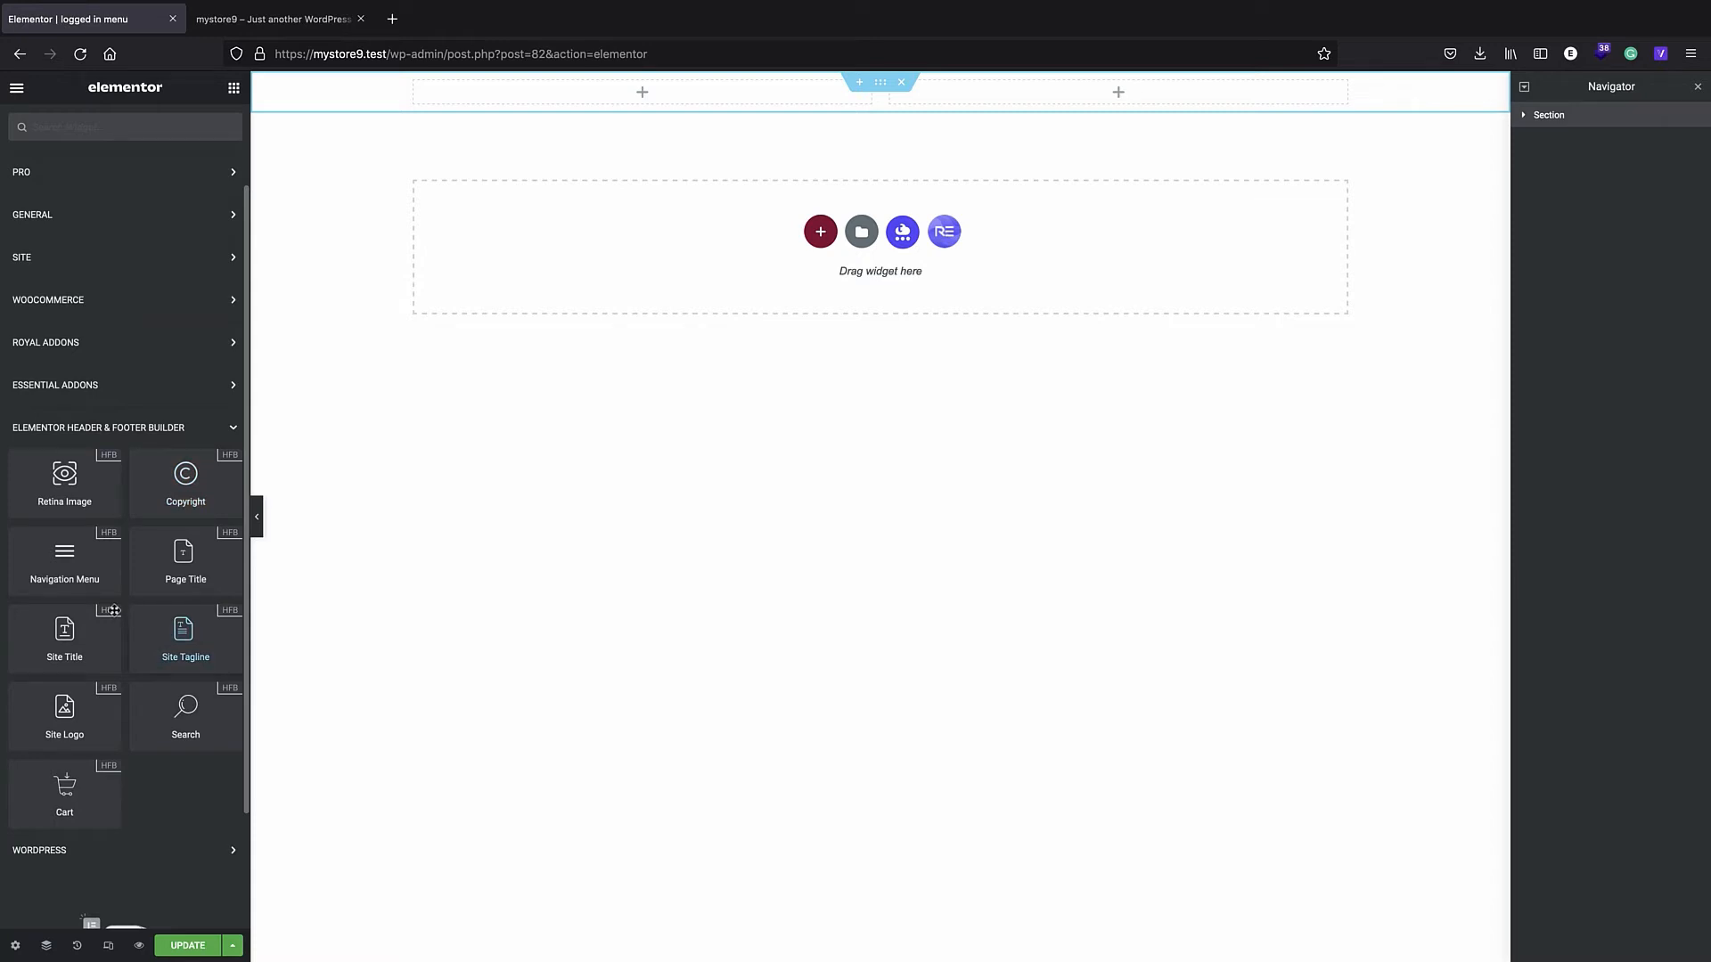
{"action": "left_click_drag", "start_coordinate": [65, 563], "coordinate": [1033, 114]}
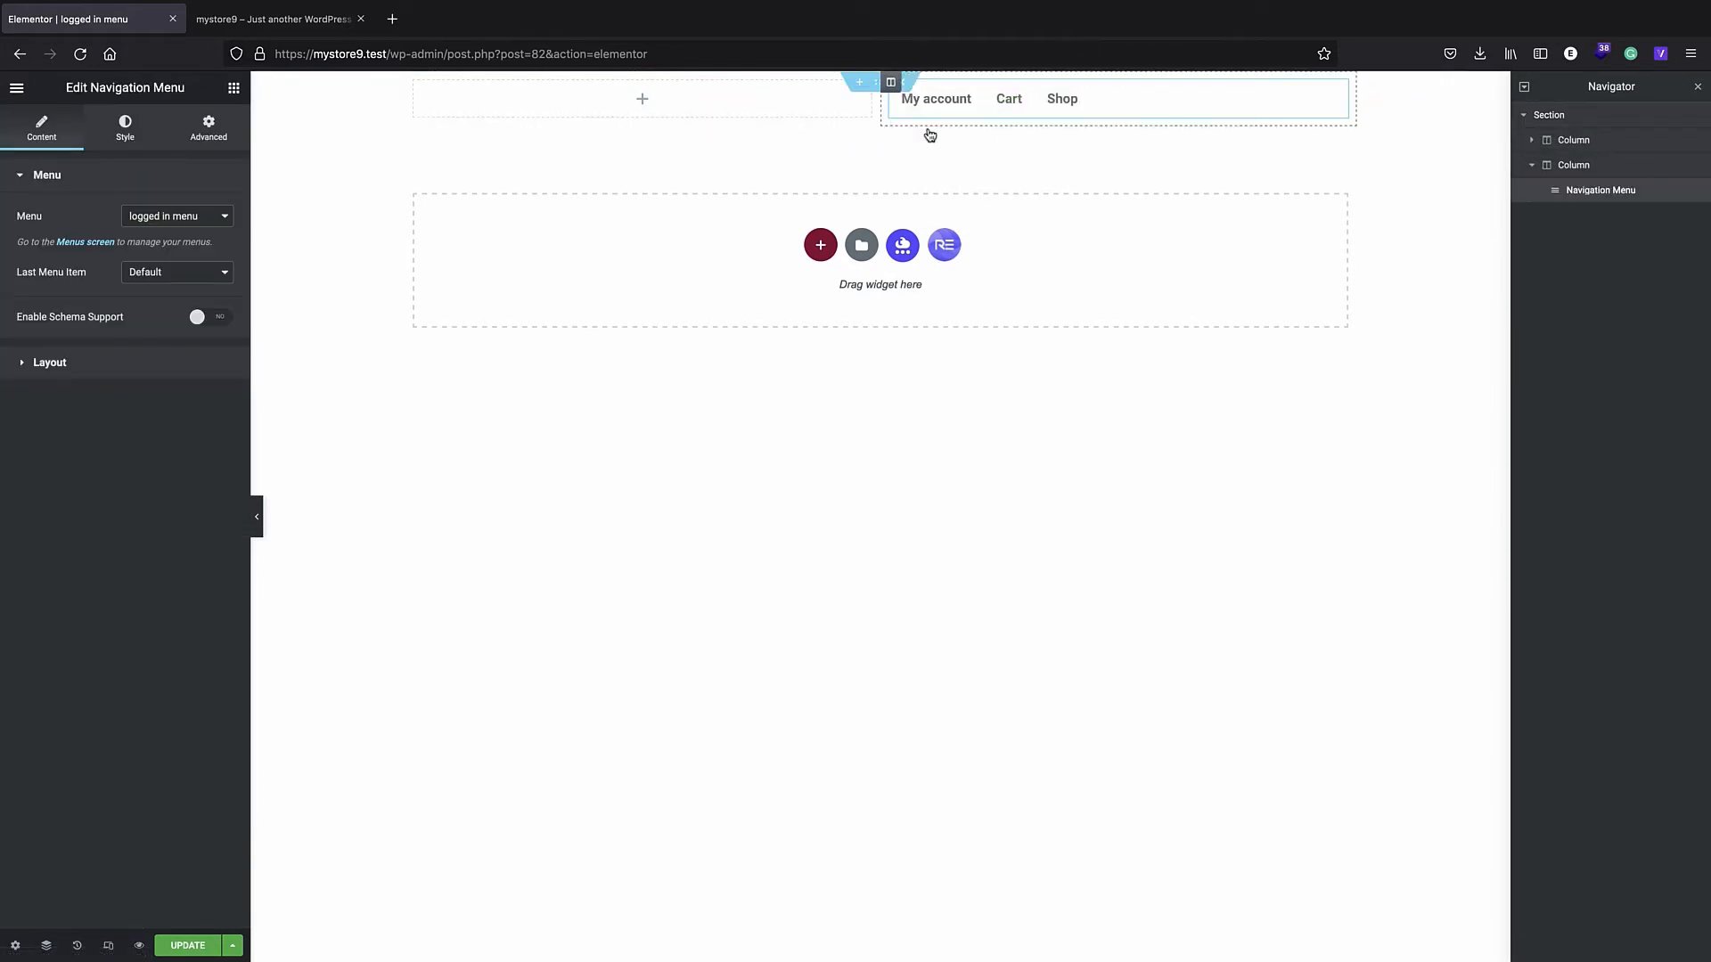
- Place the Elementor Header & Footer Builder's Site Logo widget in the section's empty left column
{"action": "left_click", "coordinate": [234, 88]}
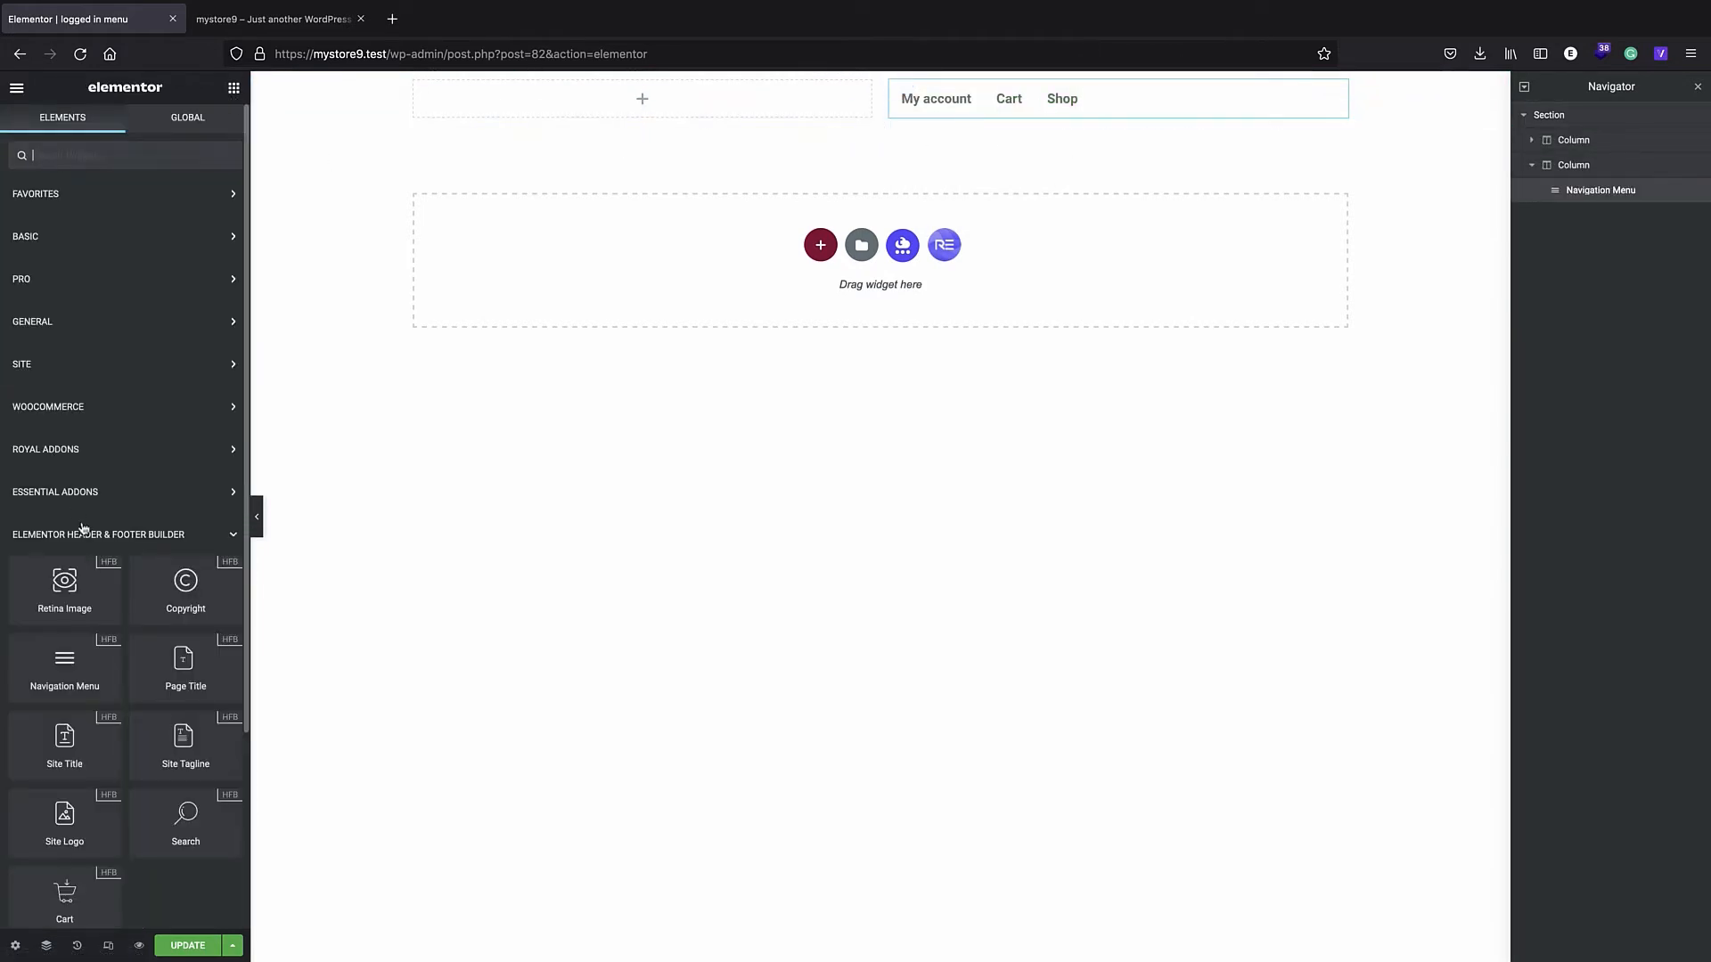
{"action": "scroll", "coordinate": [82, 534], "scroll_direction": "down", "scroll_amount": 1}
{"action": "left_click_drag", "start_coordinate": [70, 774], "coordinate": [650, 105]}
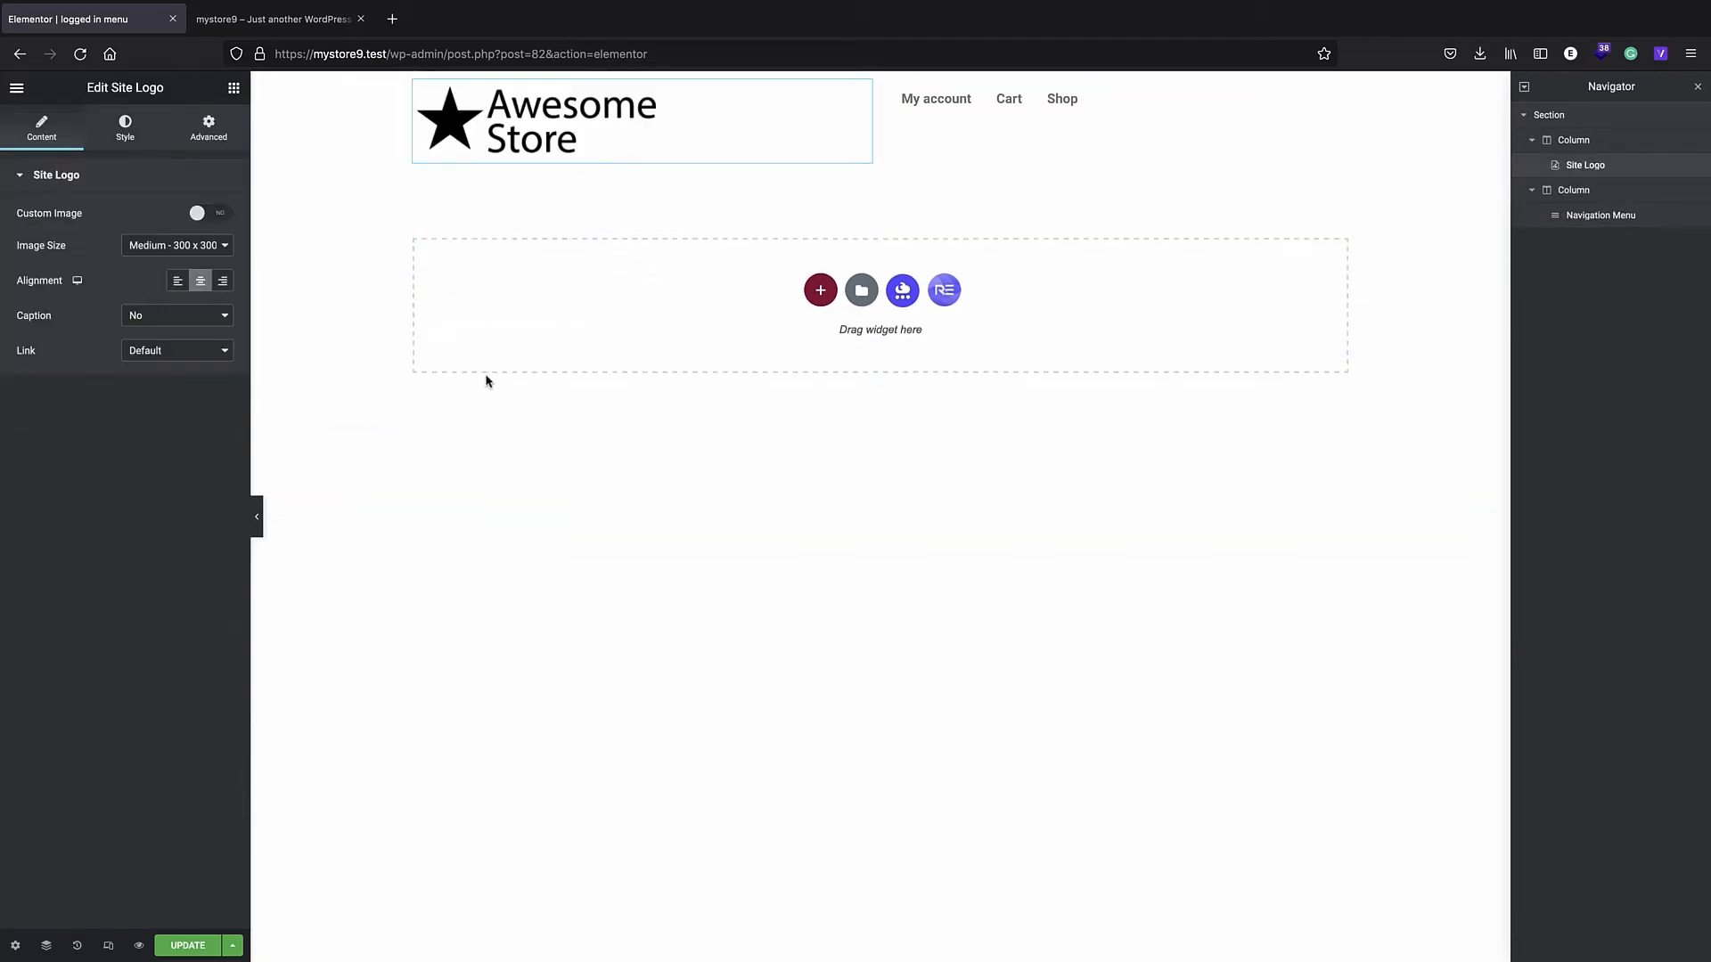
- Set the site logo's width to 100% and narrow its column to about one third of its original width
{"action": "left_click", "coordinate": [149, 123]}
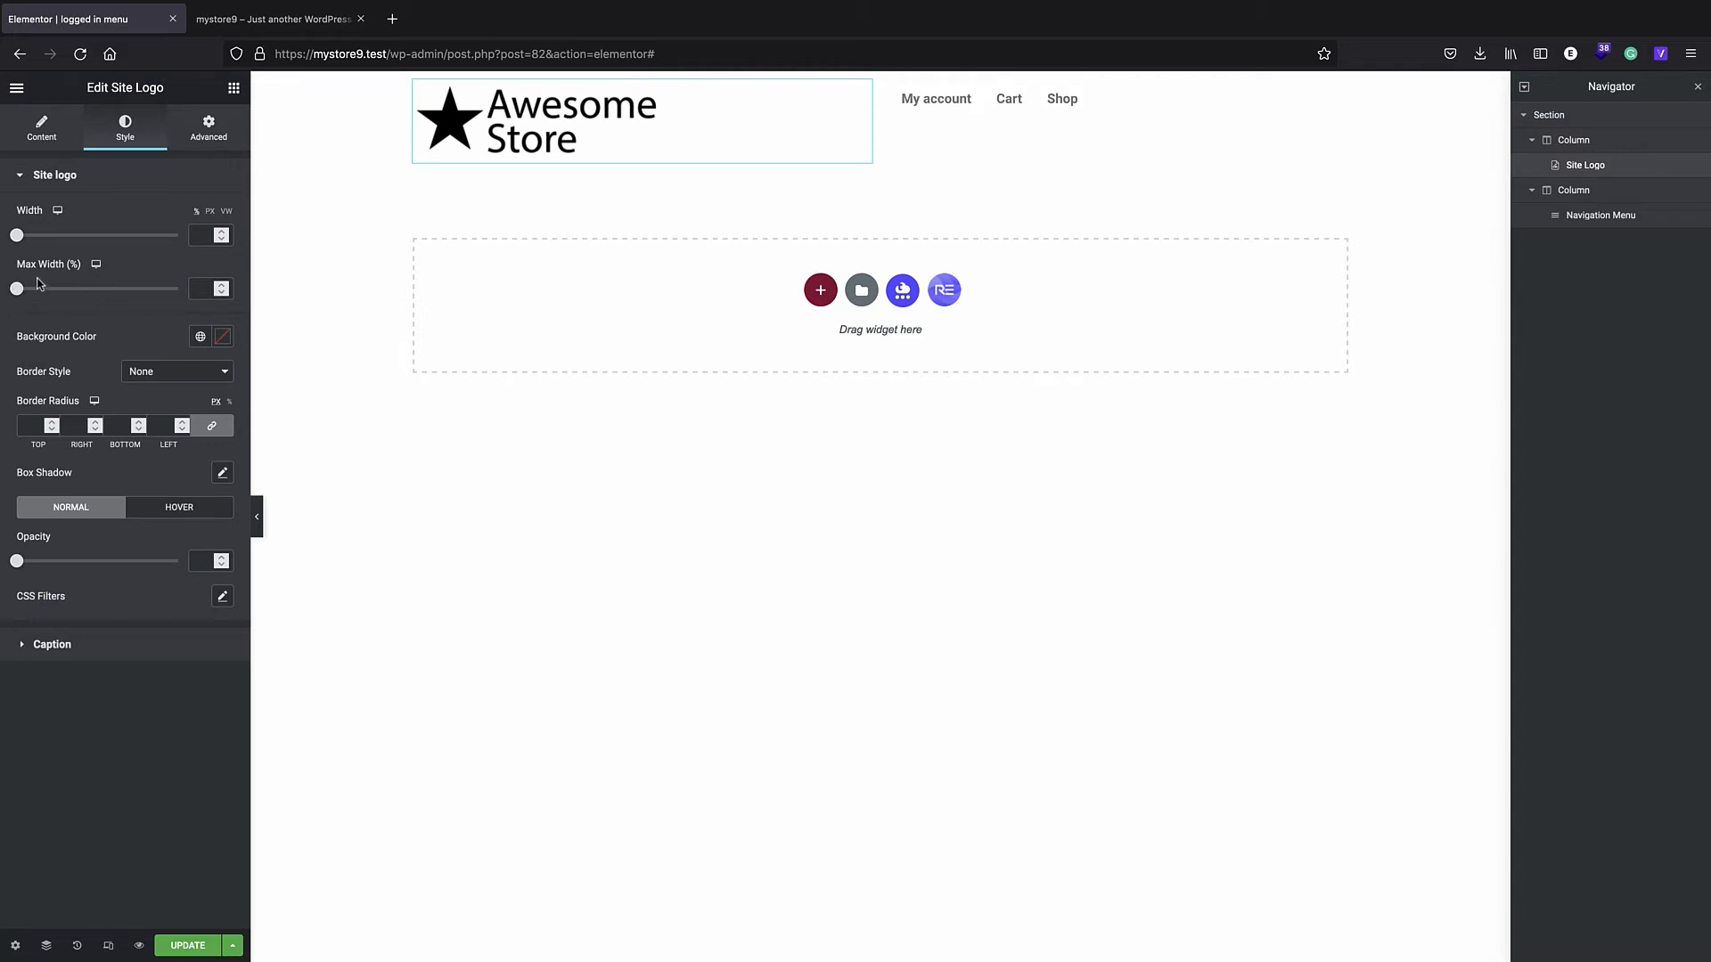
{"action": "left_click_drag", "start_coordinate": [17, 235], "coordinate": [77, 254]}
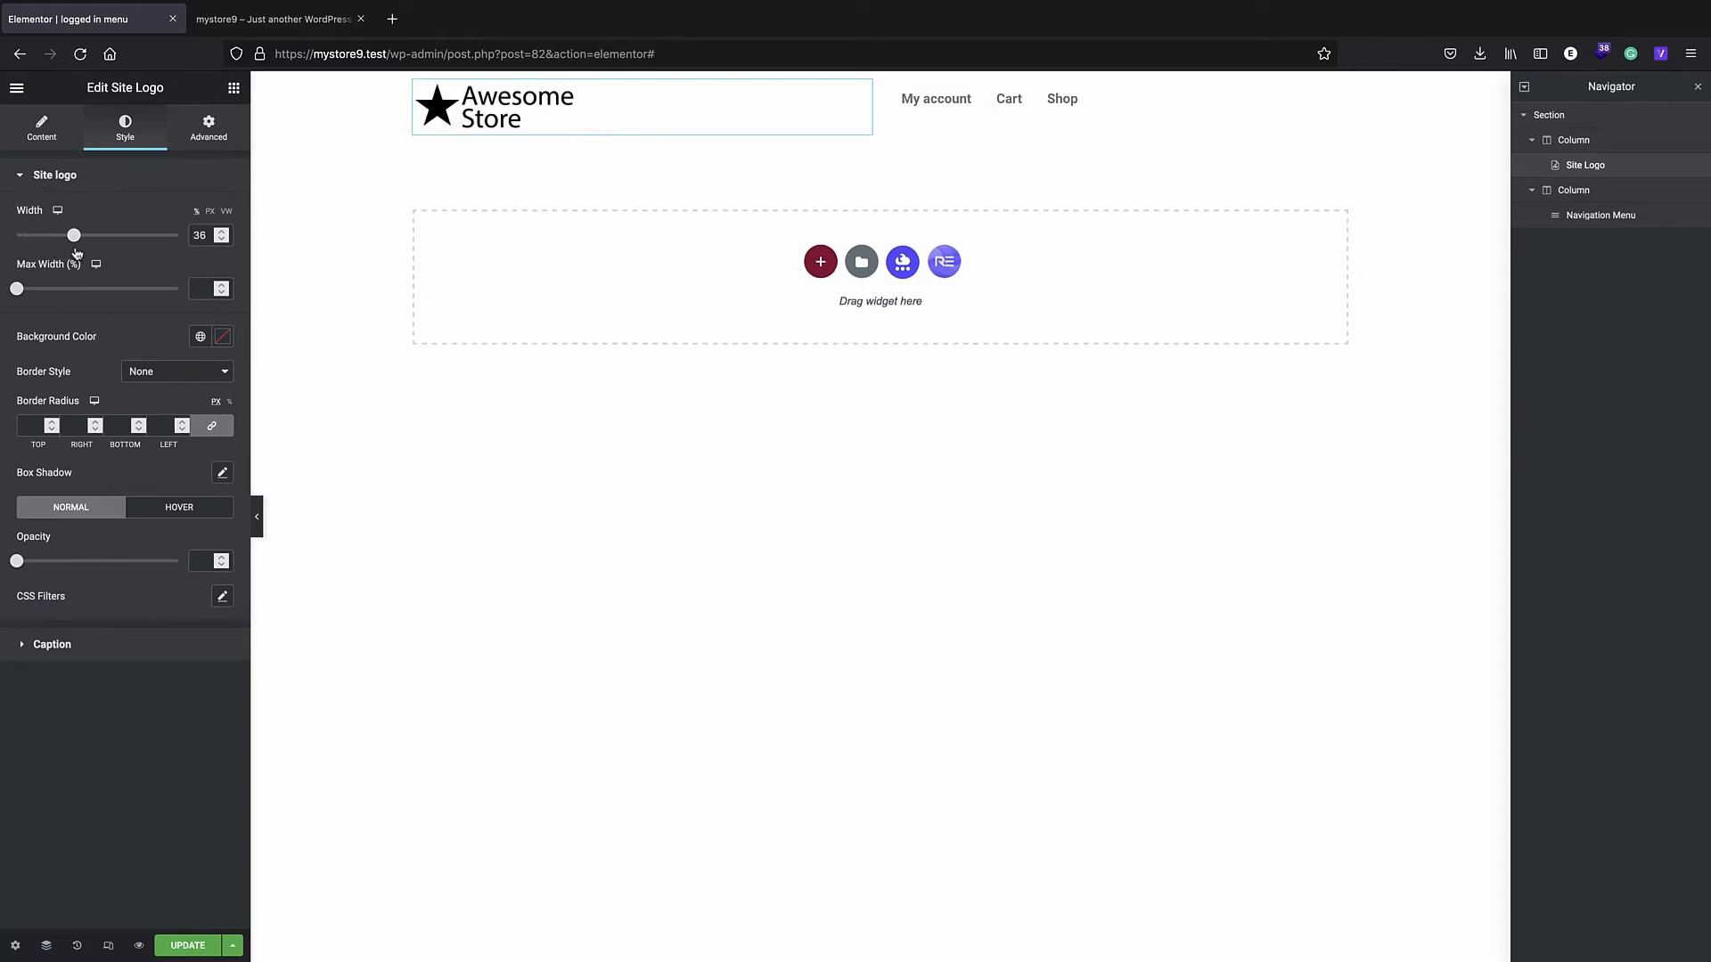
{"action": "left_click_drag", "start_coordinate": [879, 116], "coordinate": [583, 115]}
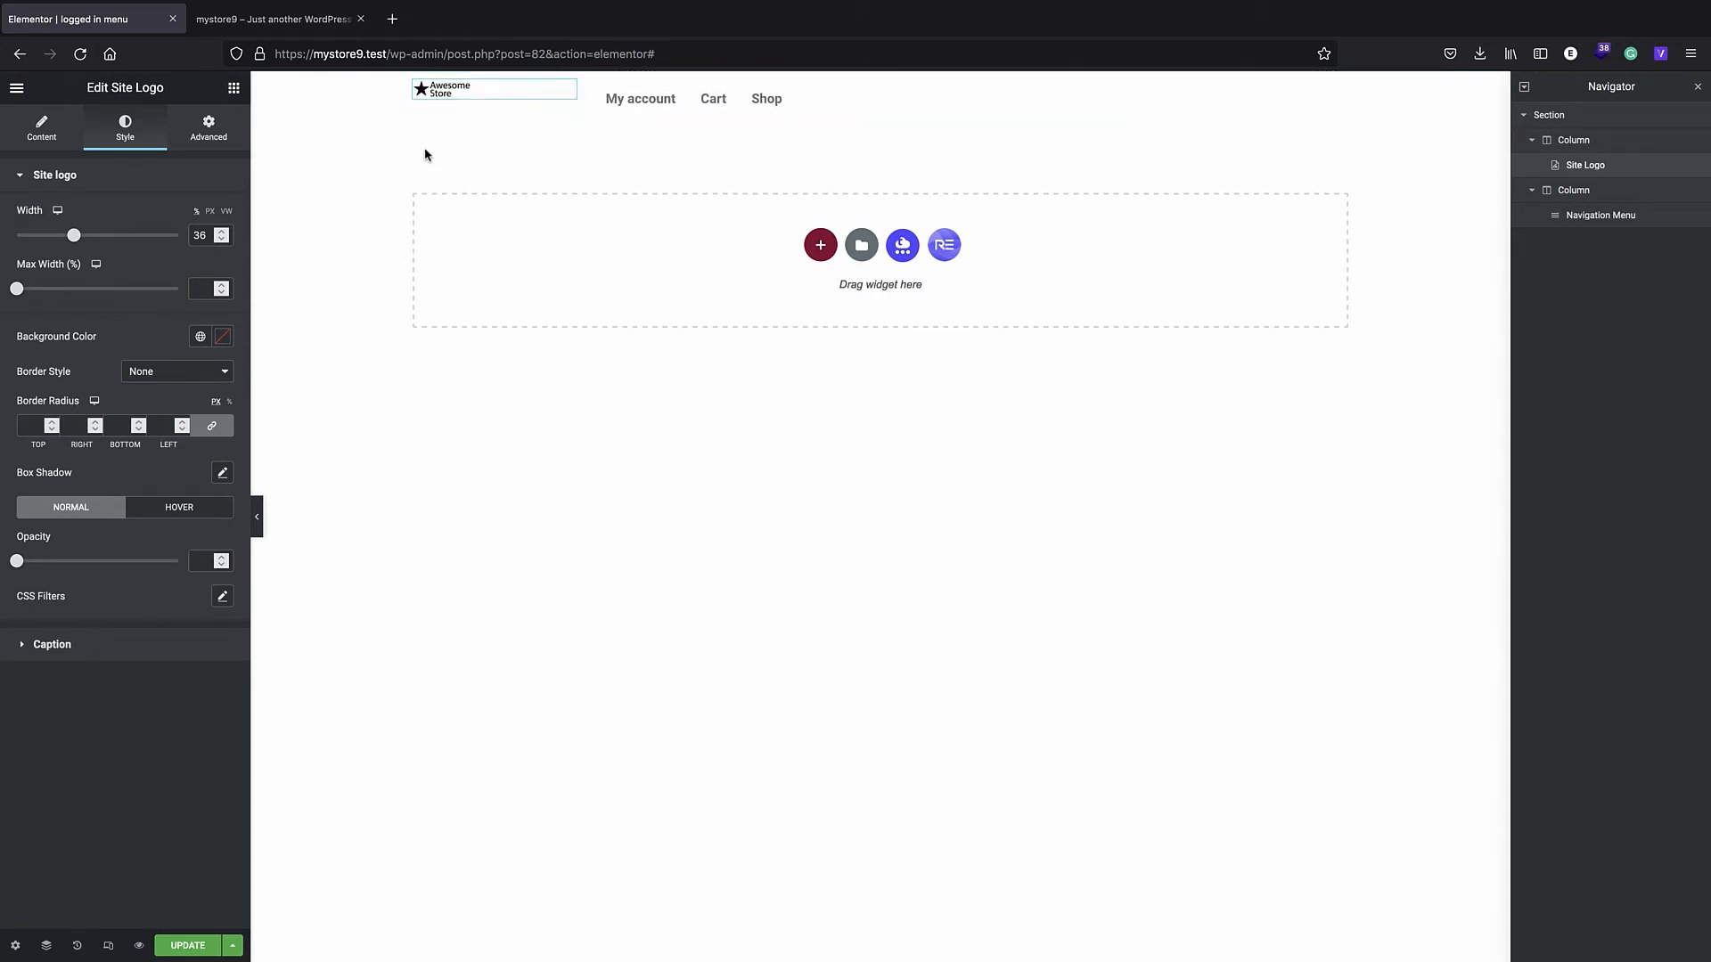
{"action": "left_click_drag", "start_coordinate": [71, 237], "coordinate": [213, 241]}
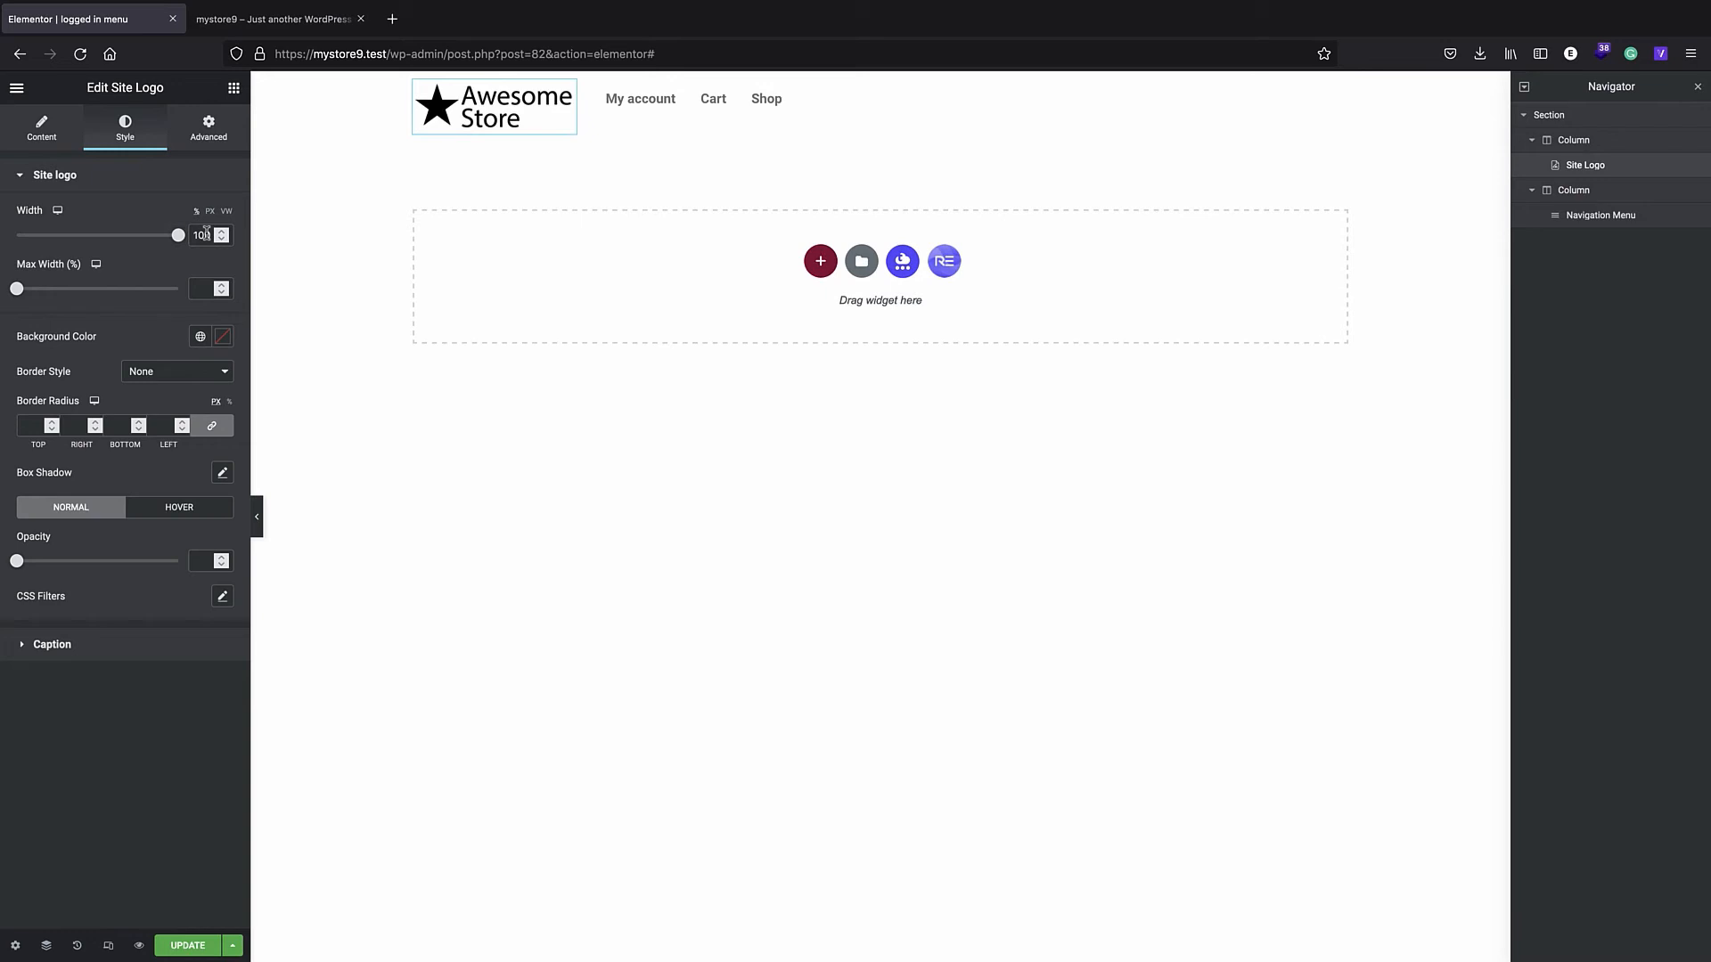
{"action": "mouse_move", "coordinate": [584, 116]}
{"action": "left_mouse_down"}
{"action": "mouse_move", "coordinate": [542, 132]}
{"action": "mouse_move", "coordinate": [588, 138]}
{"action": "left_mouse_up"}
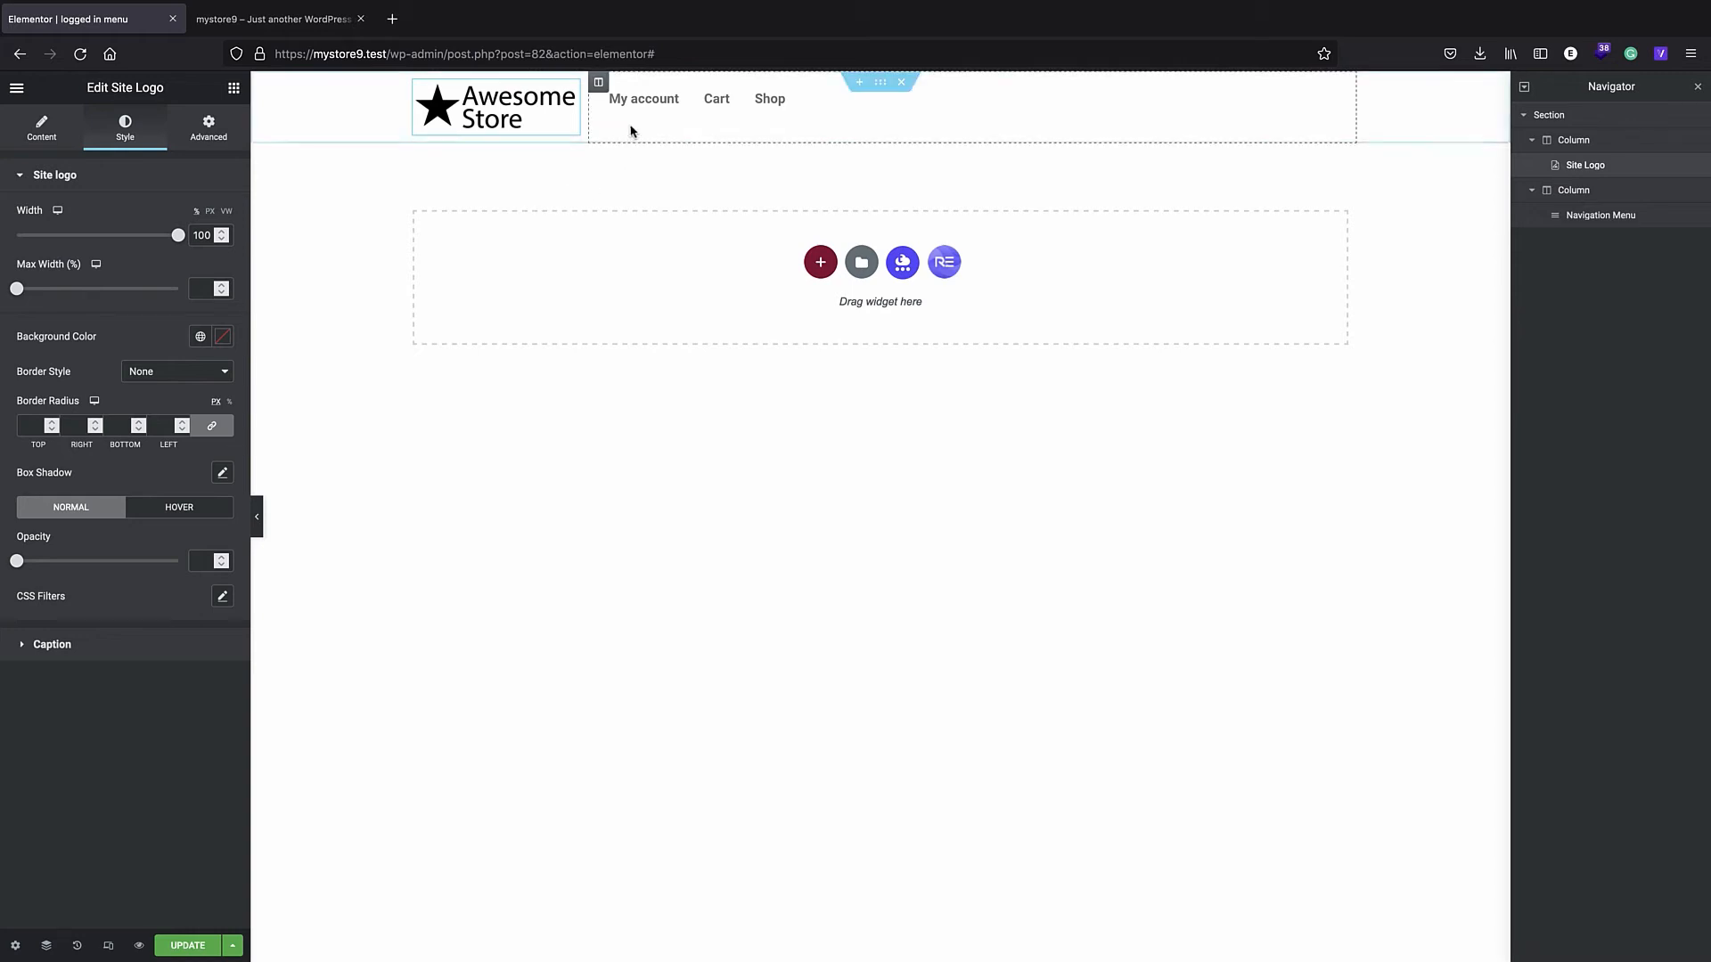
- Align the horizontal navigation menu to the right of its column
{"action": "left_click", "coordinate": [1580, 218]}
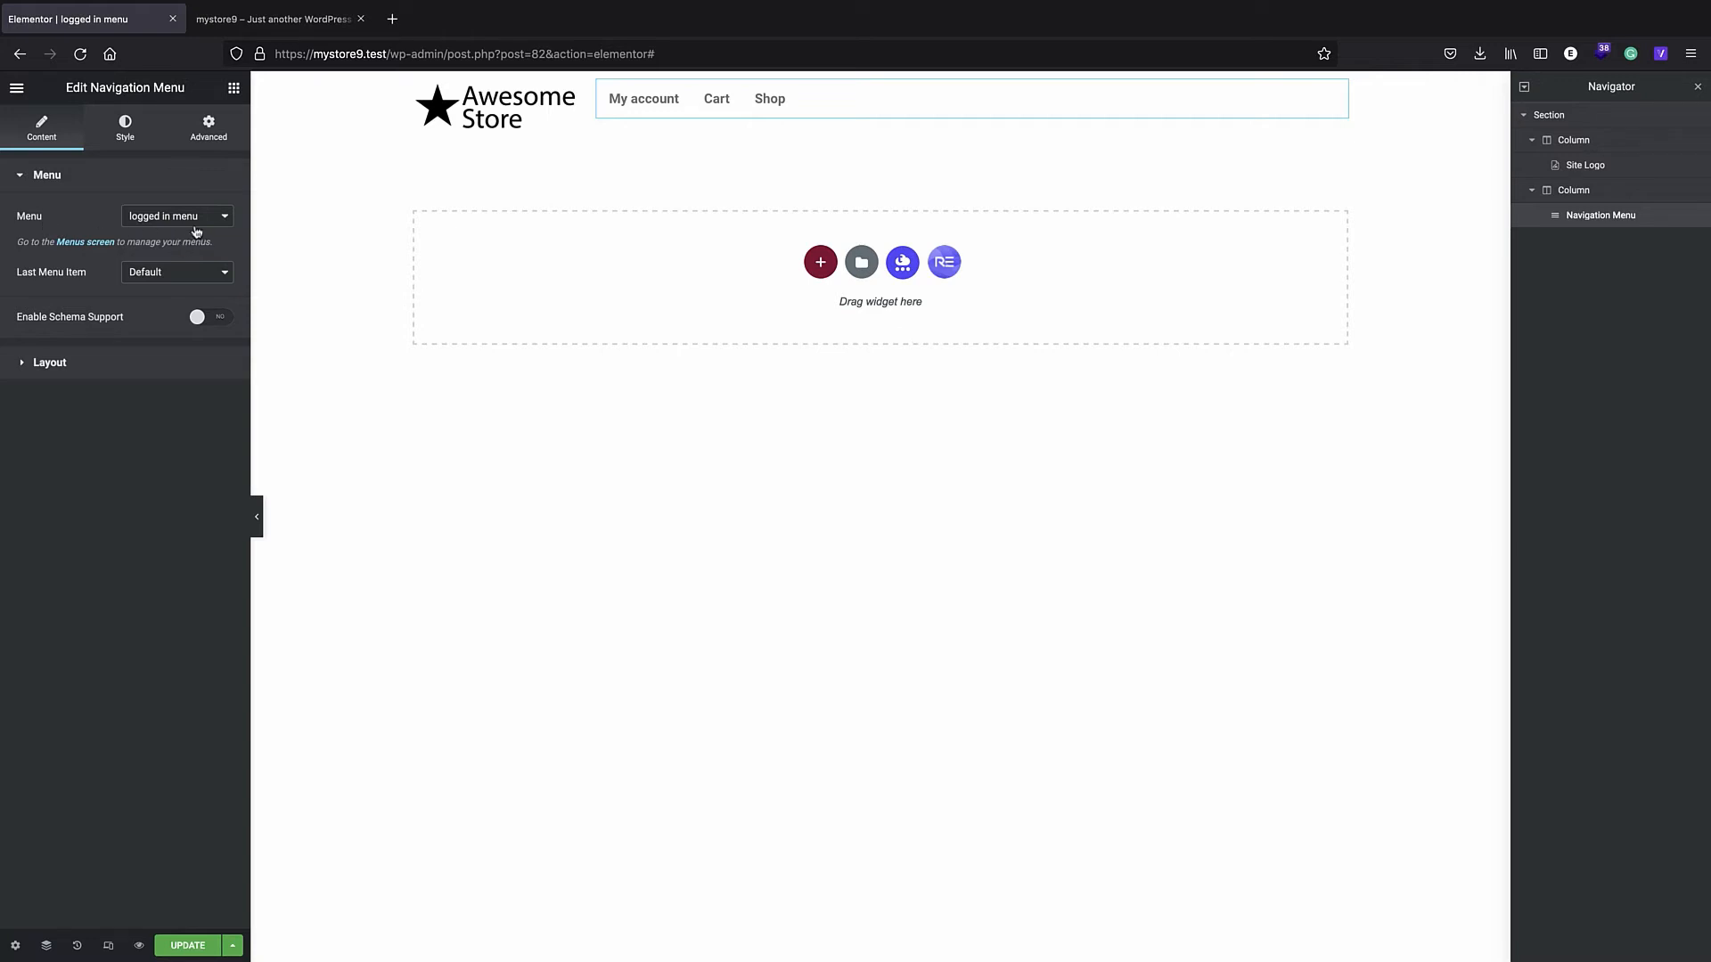
{"action": "left_click", "coordinate": [113, 361]}
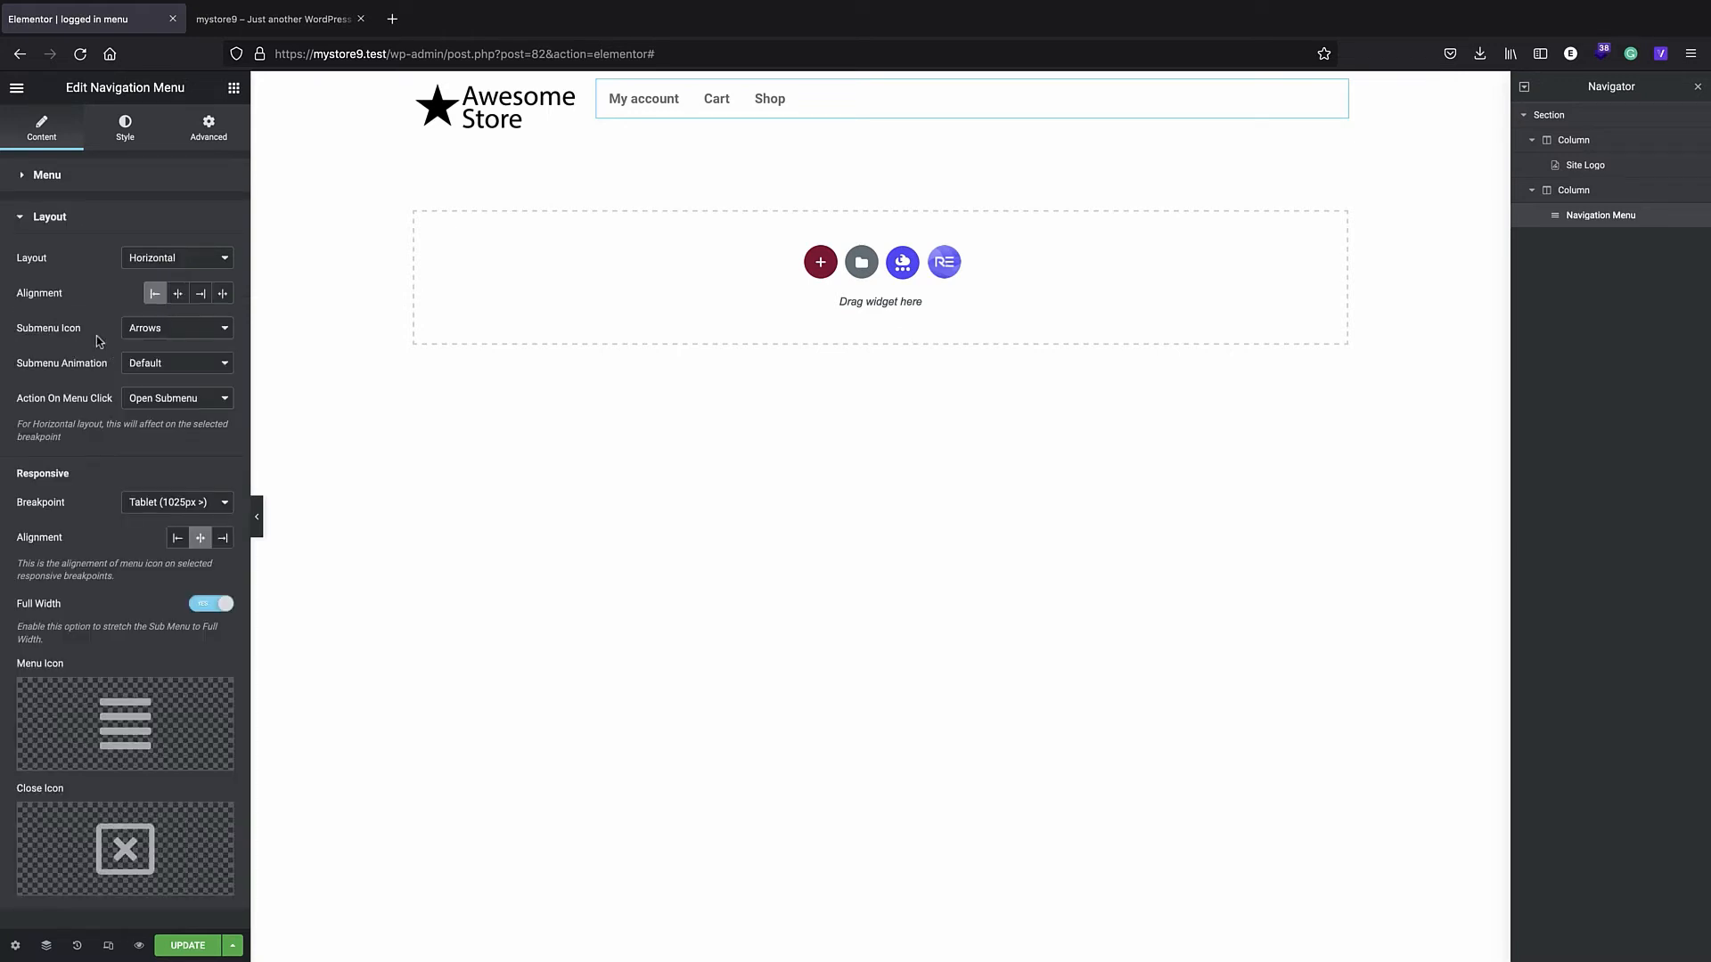
{"action": "left_click", "coordinate": [201, 294]}
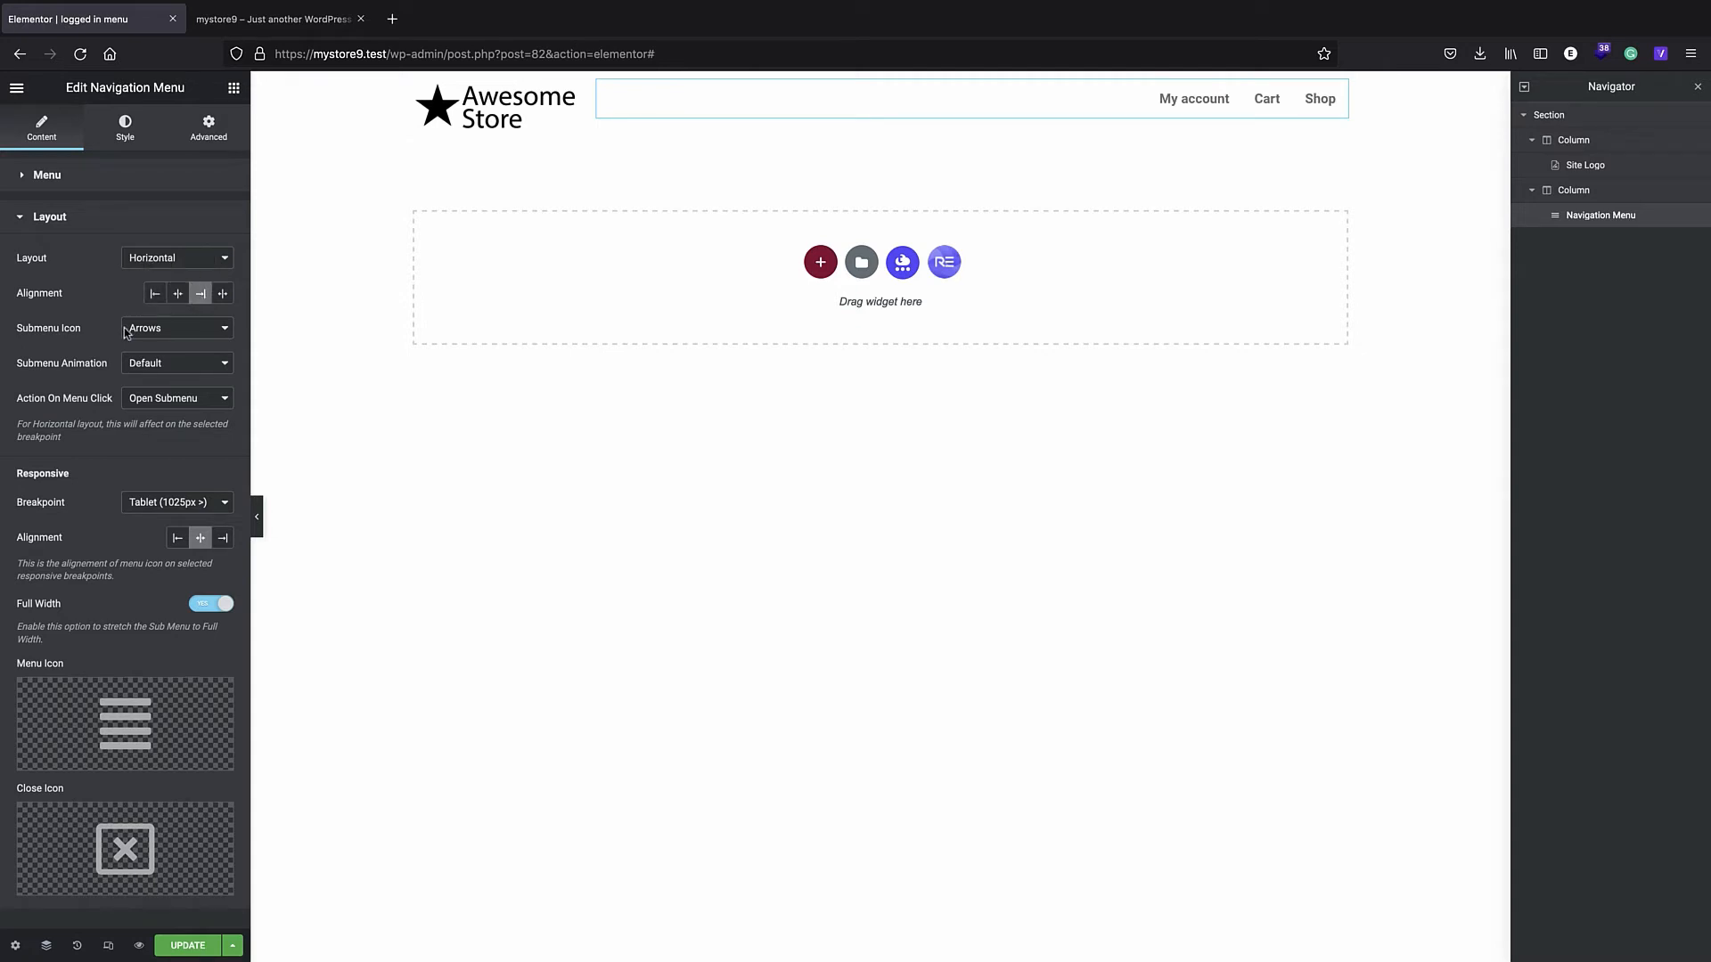
{"action": "mouse_move", "coordinate": [110, 705]}
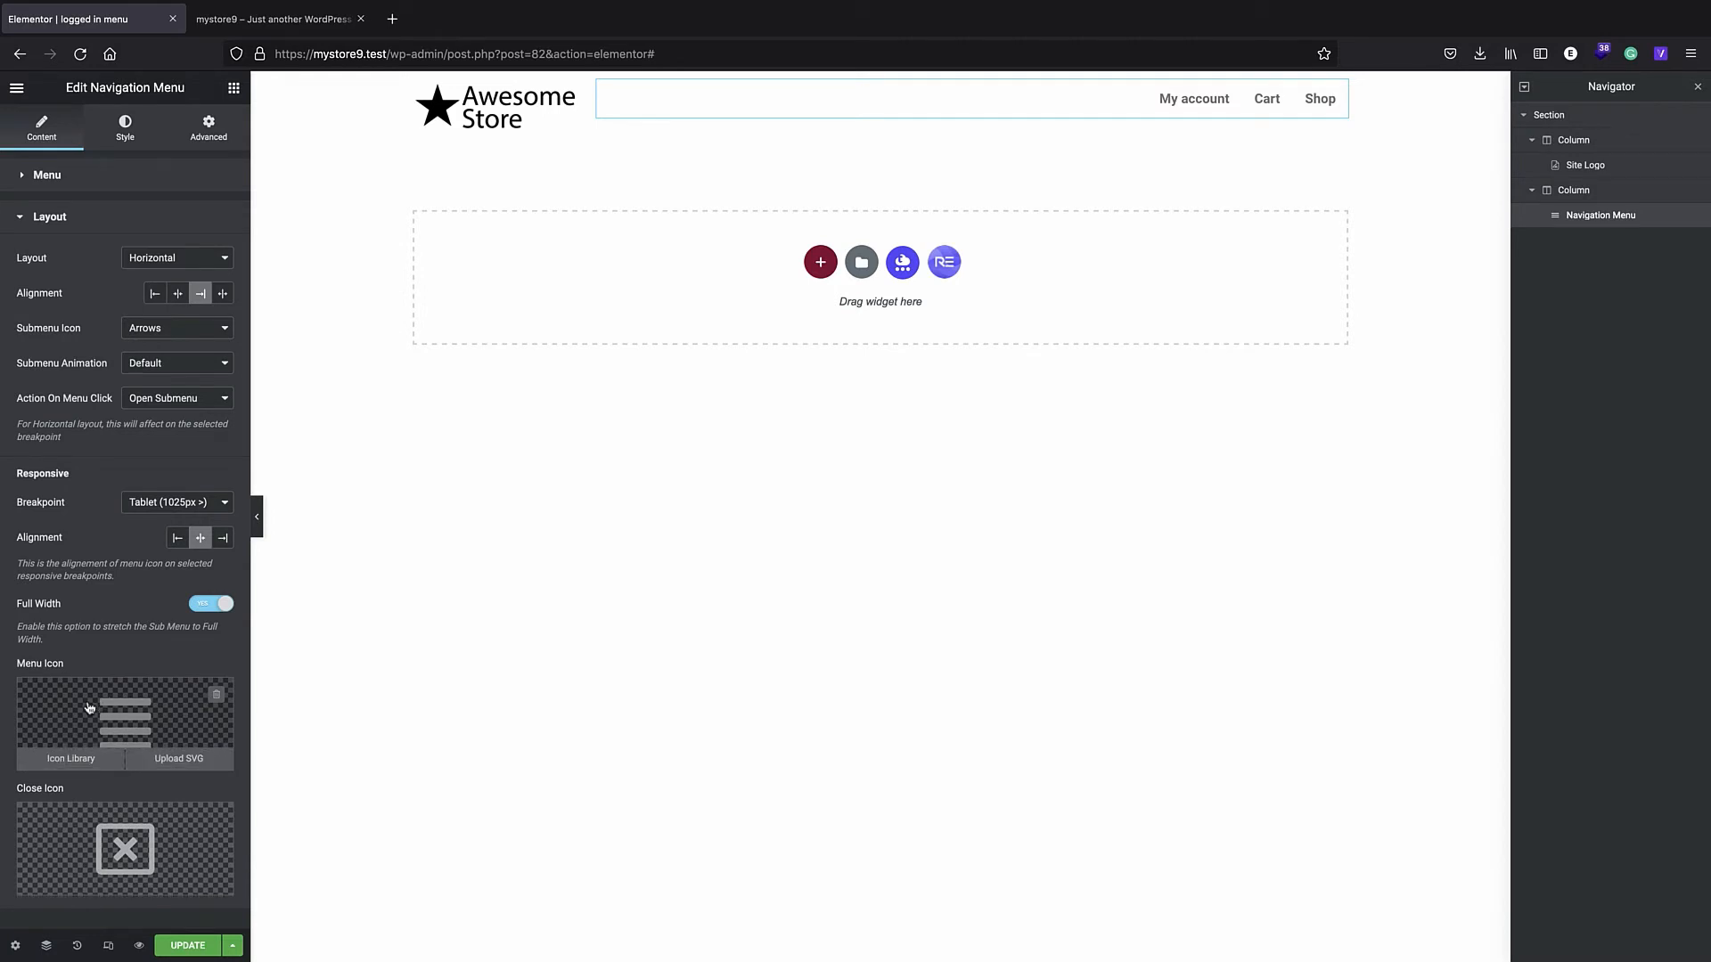
- In the mobile preview, align the navigation menu's responsive icon to the right, save the header template, and return to the normal editing view
{"action": "left_click", "coordinate": [110, 948]}
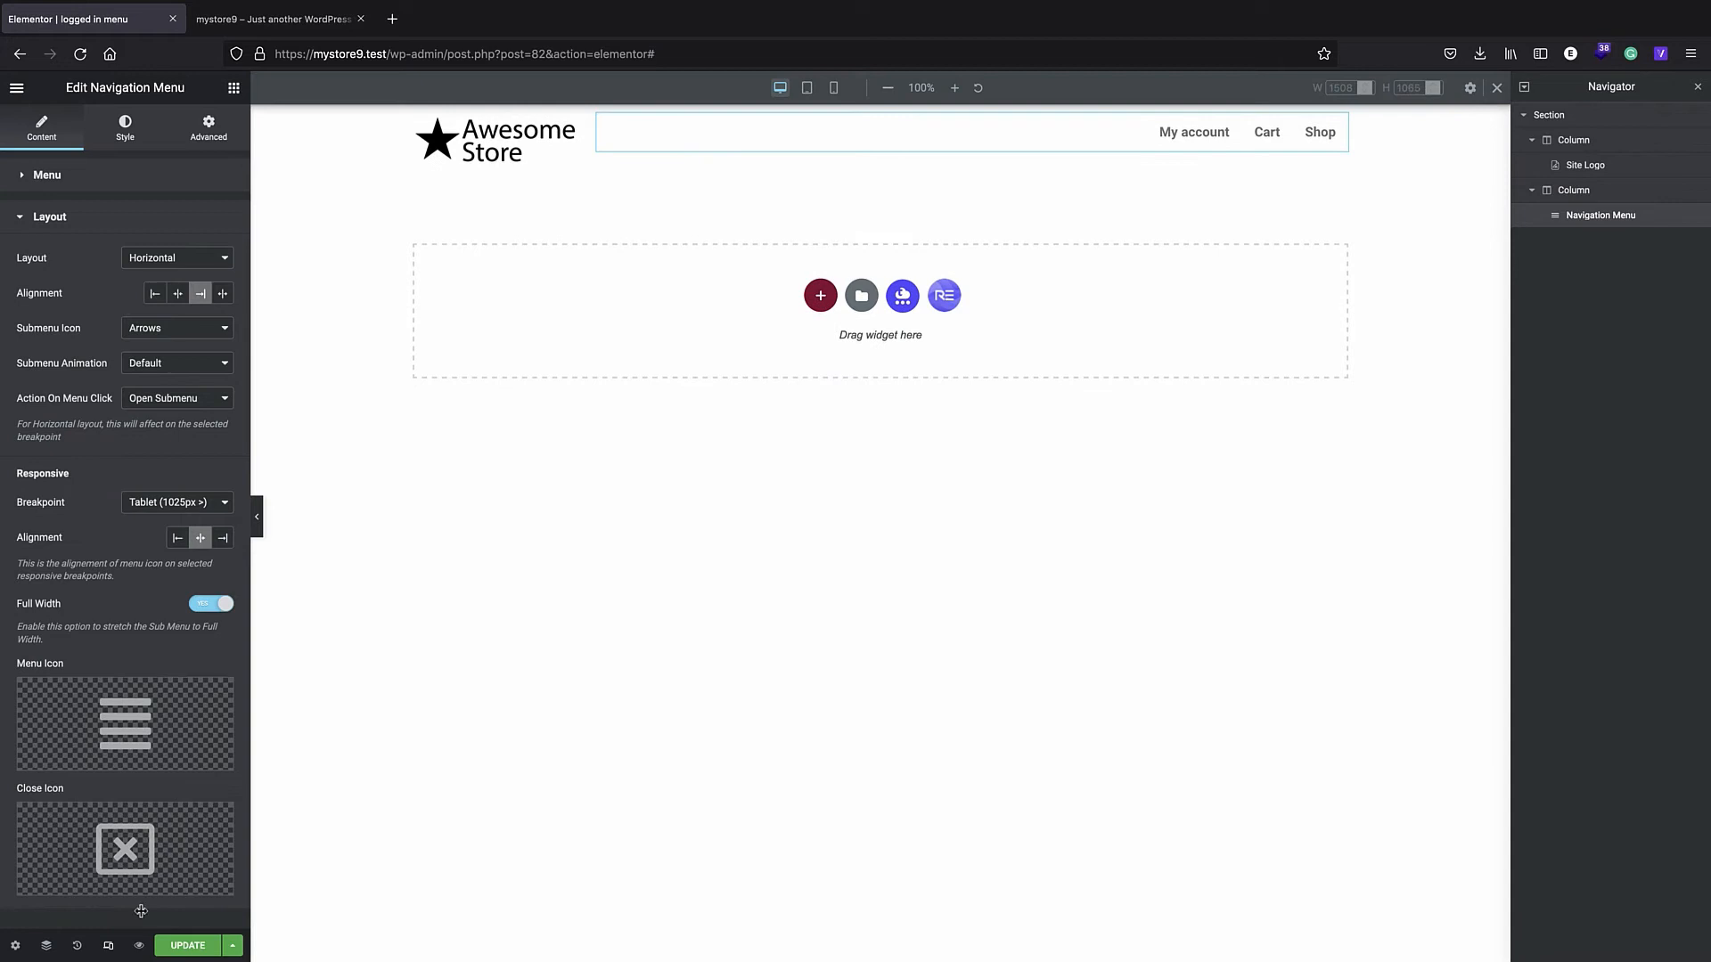
{"action": "left_click", "coordinate": [833, 90]}
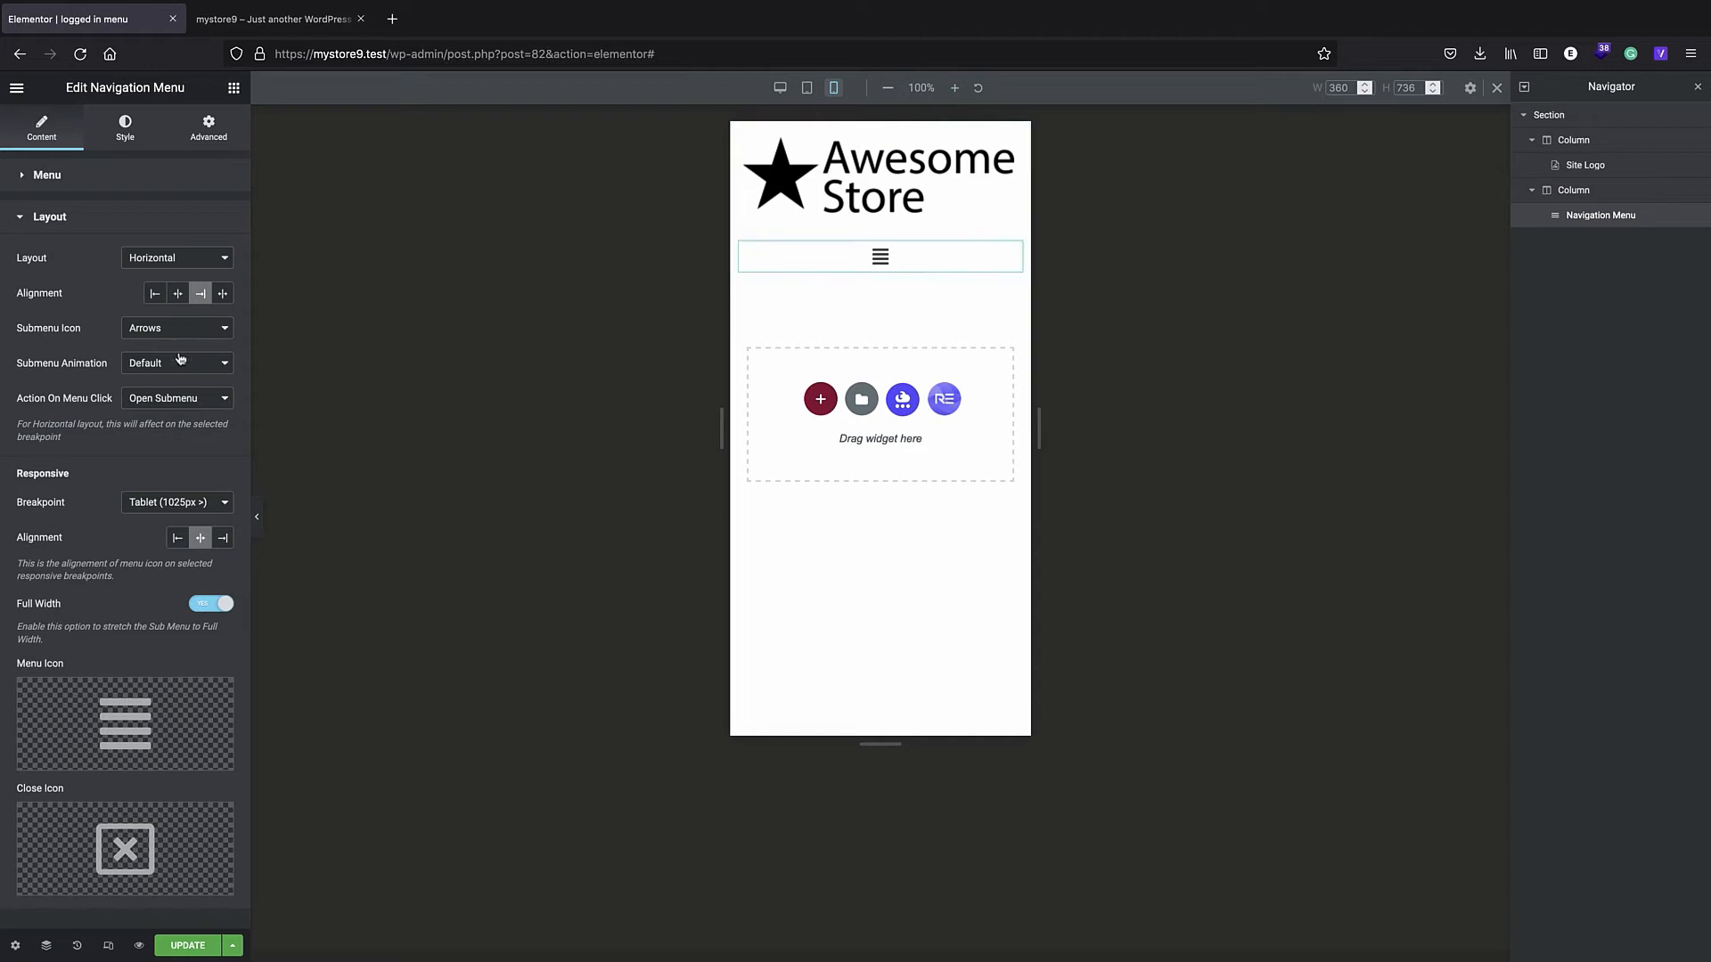
{"action": "left_click", "coordinate": [223, 539]}
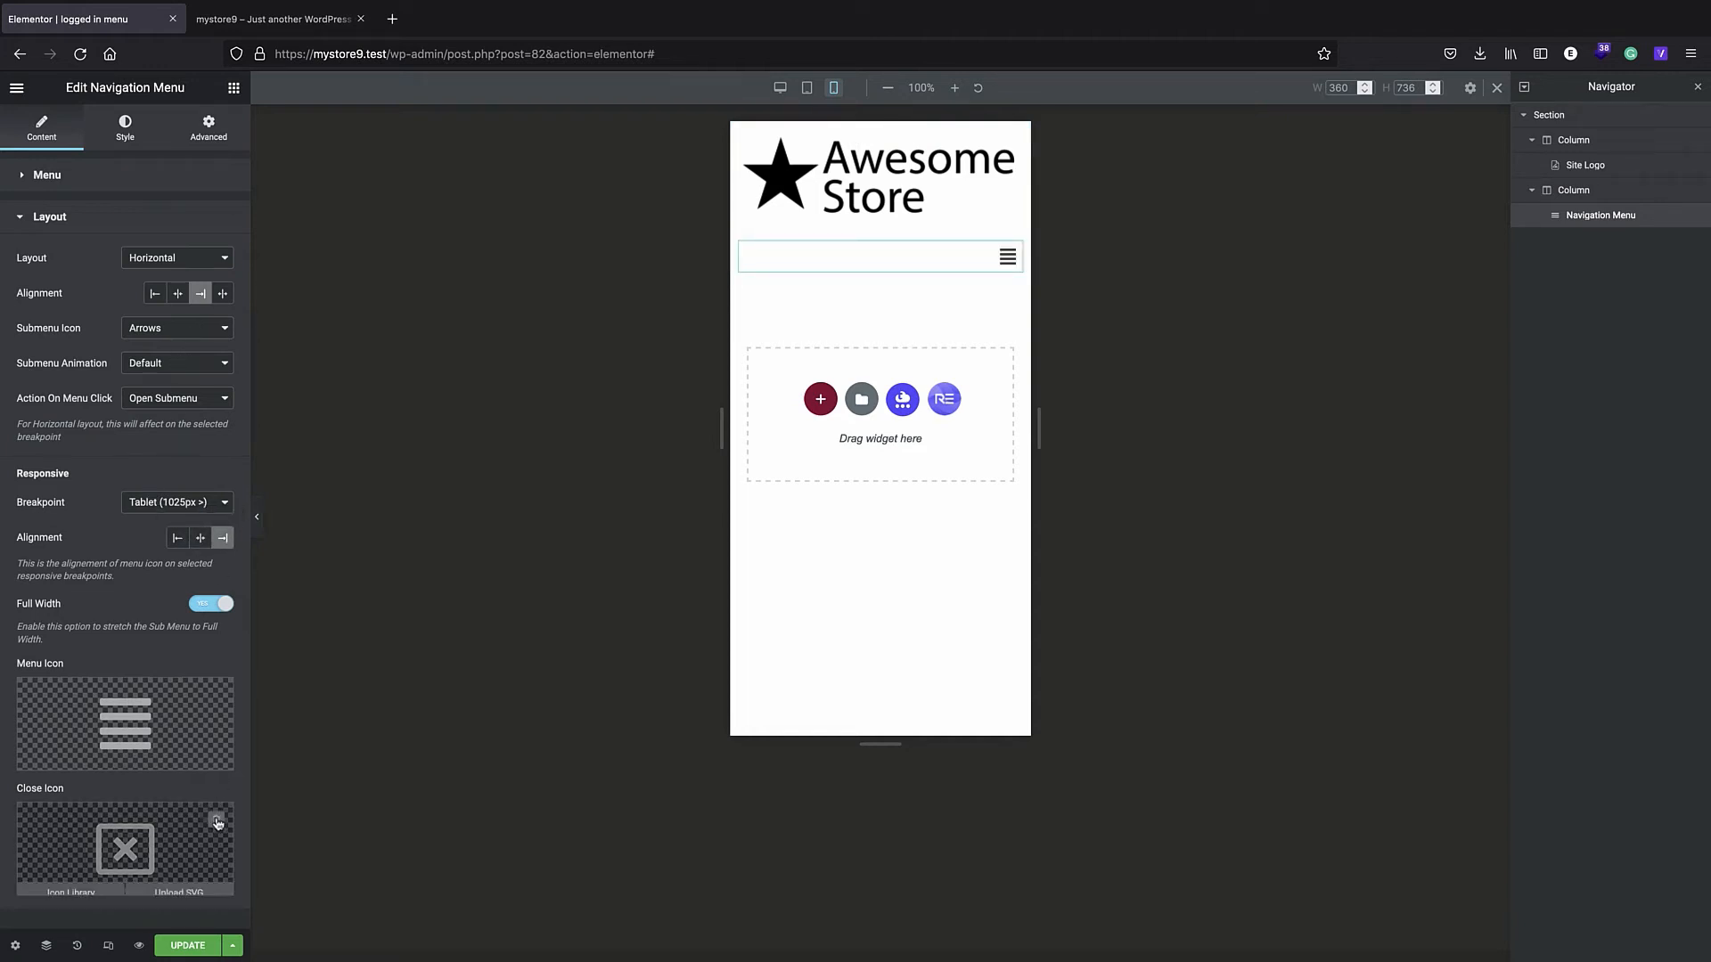
{"action": "left_click", "coordinate": [195, 953]}
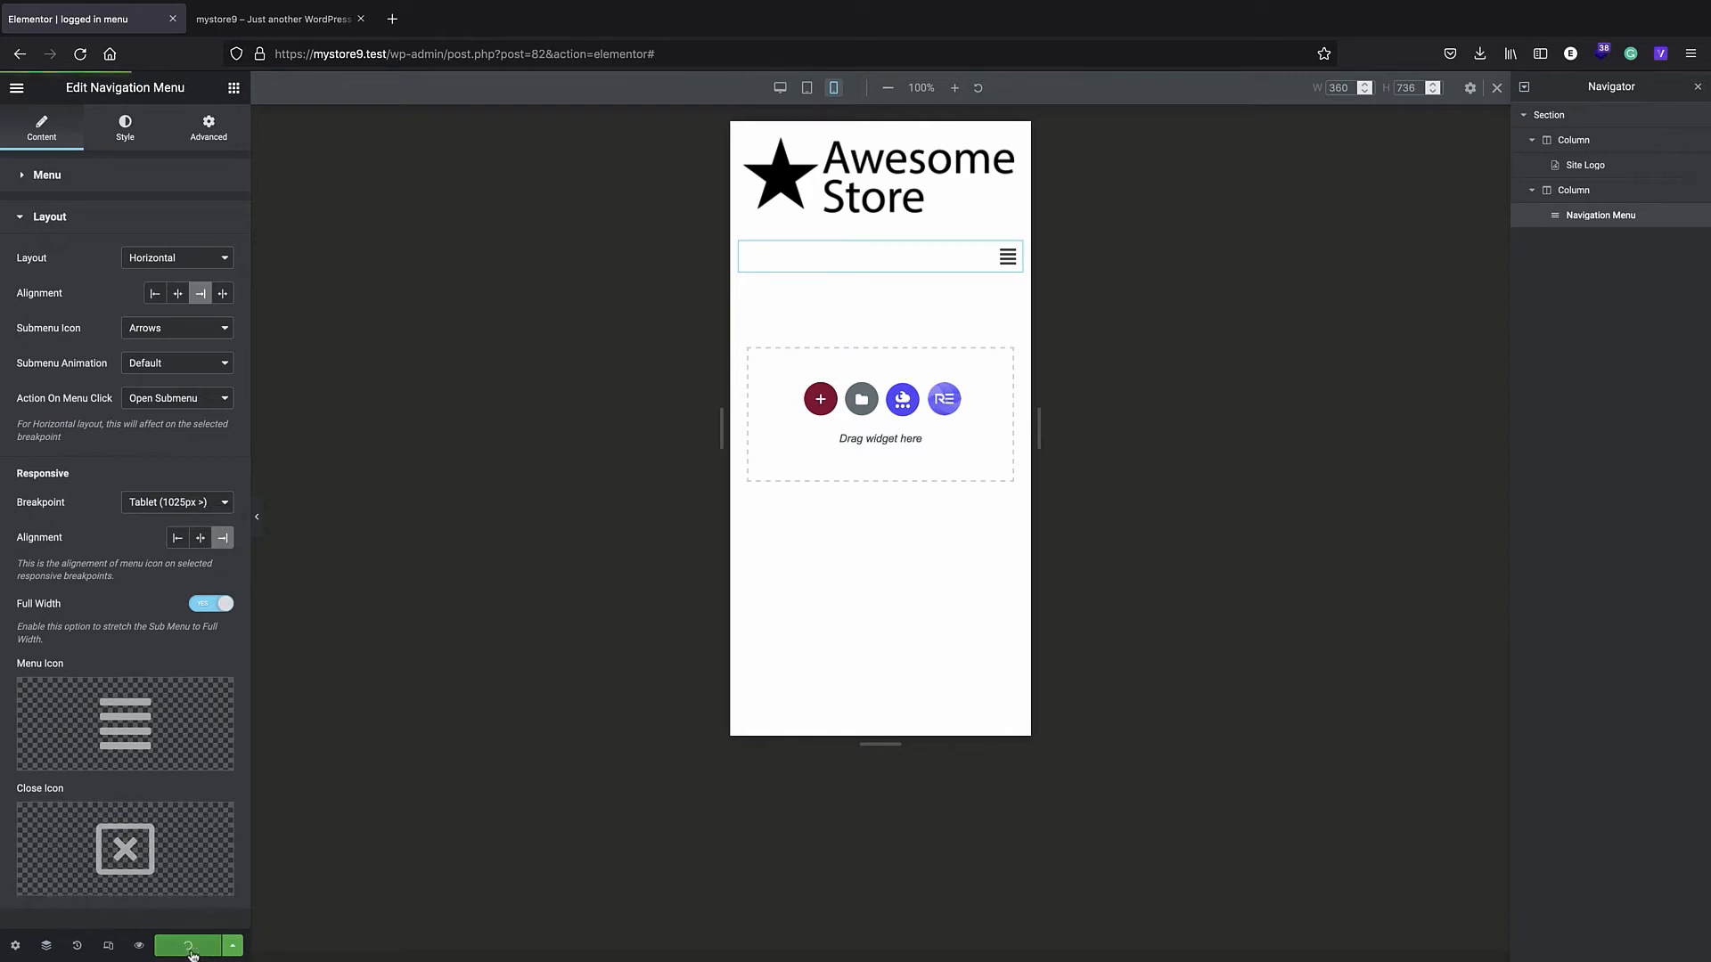
{"action": "left_click", "coordinate": [1497, 87]}
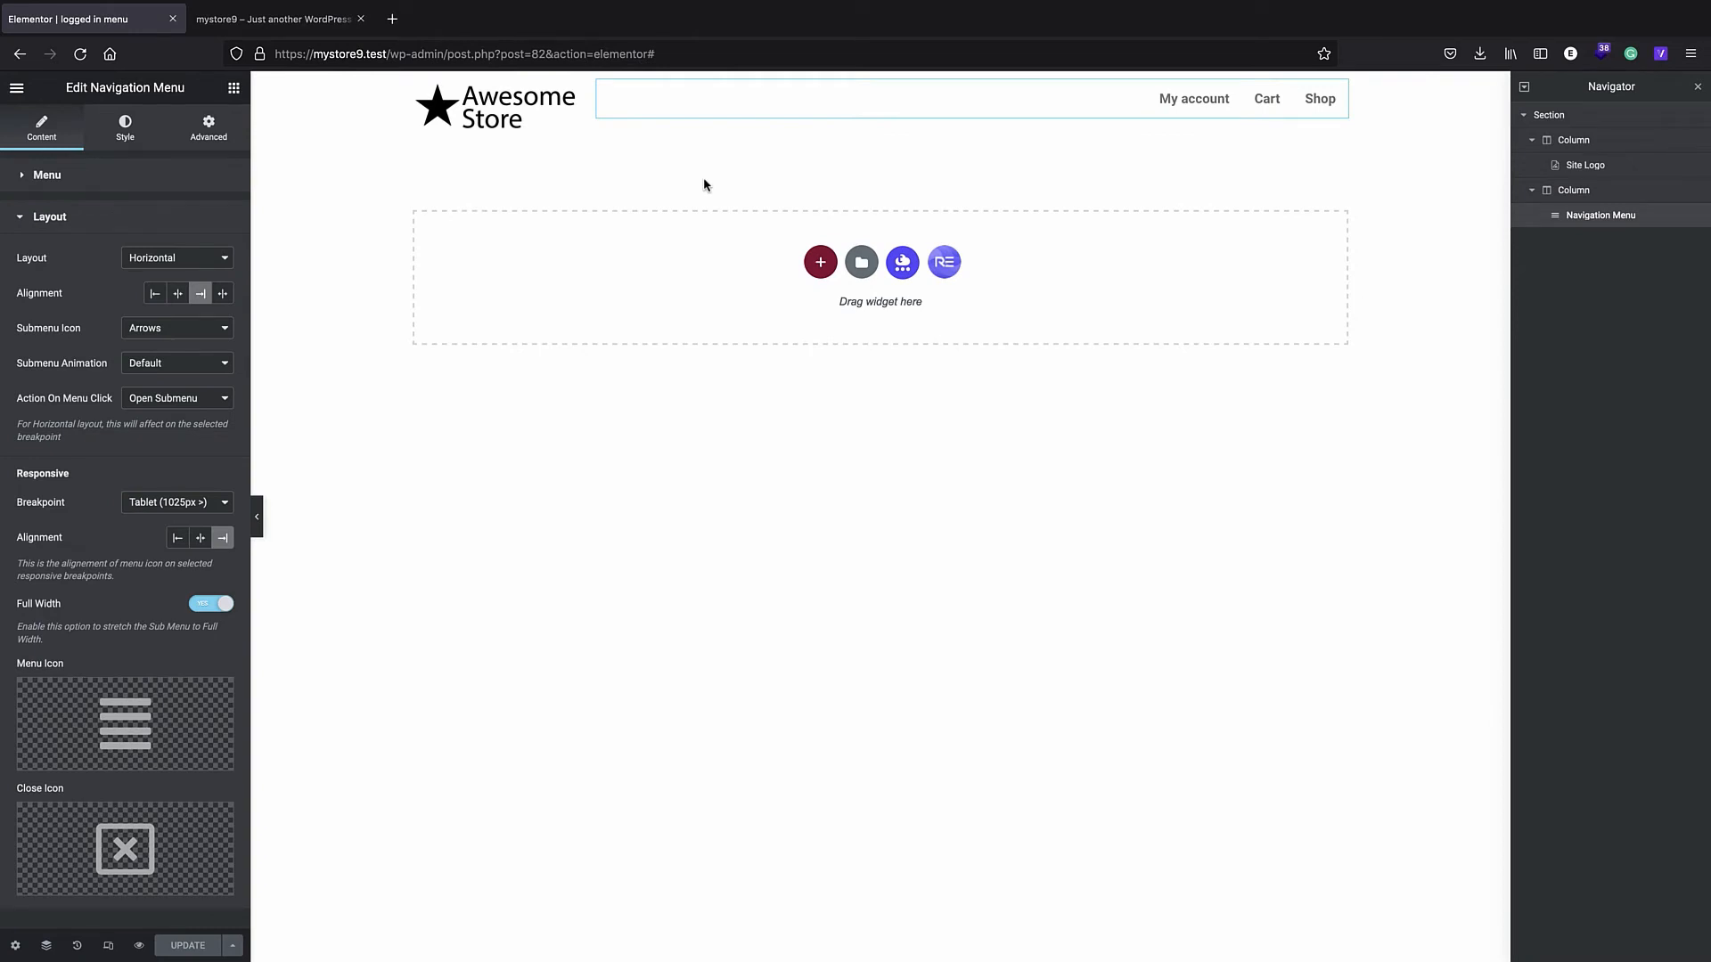
- Open the store's home page at mystore9.test to check the logged-in header
{"action": "left_click", "coordinate": [519, 49]}
{"action": "left_click_drag", "start_coordinate": [657, 54], "coordinate": [389, 55]}
{"action": "key", "text": "BackSpace"}
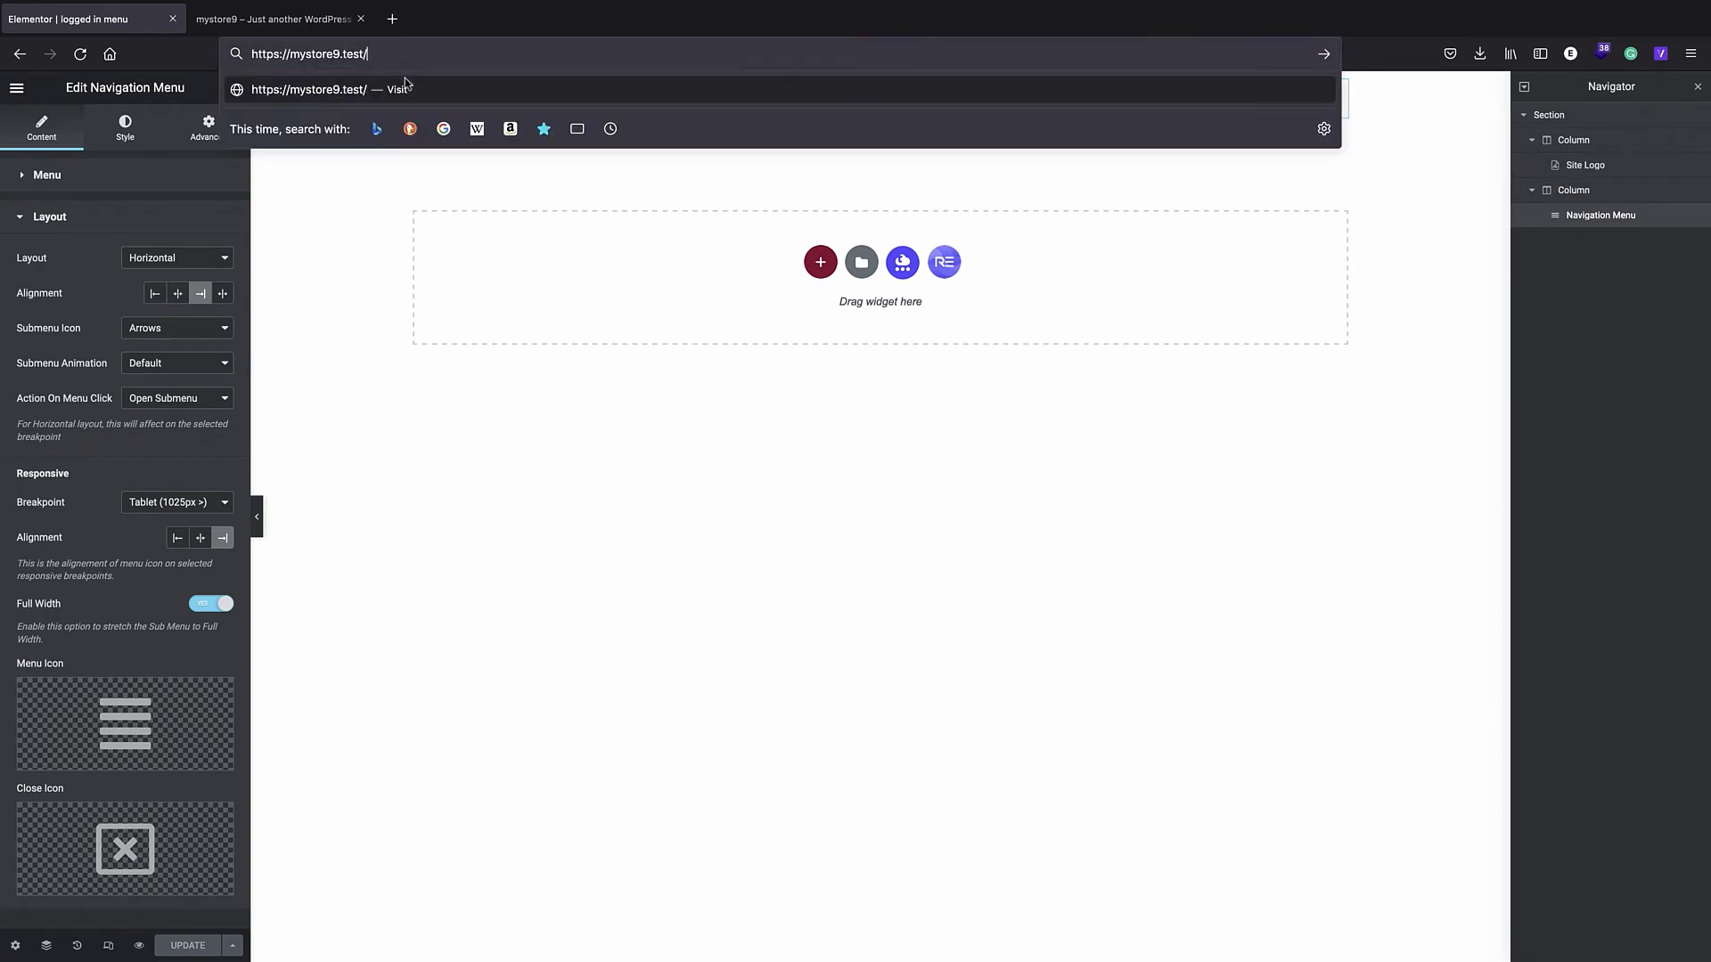
{"action": "key", "text": "Return"}
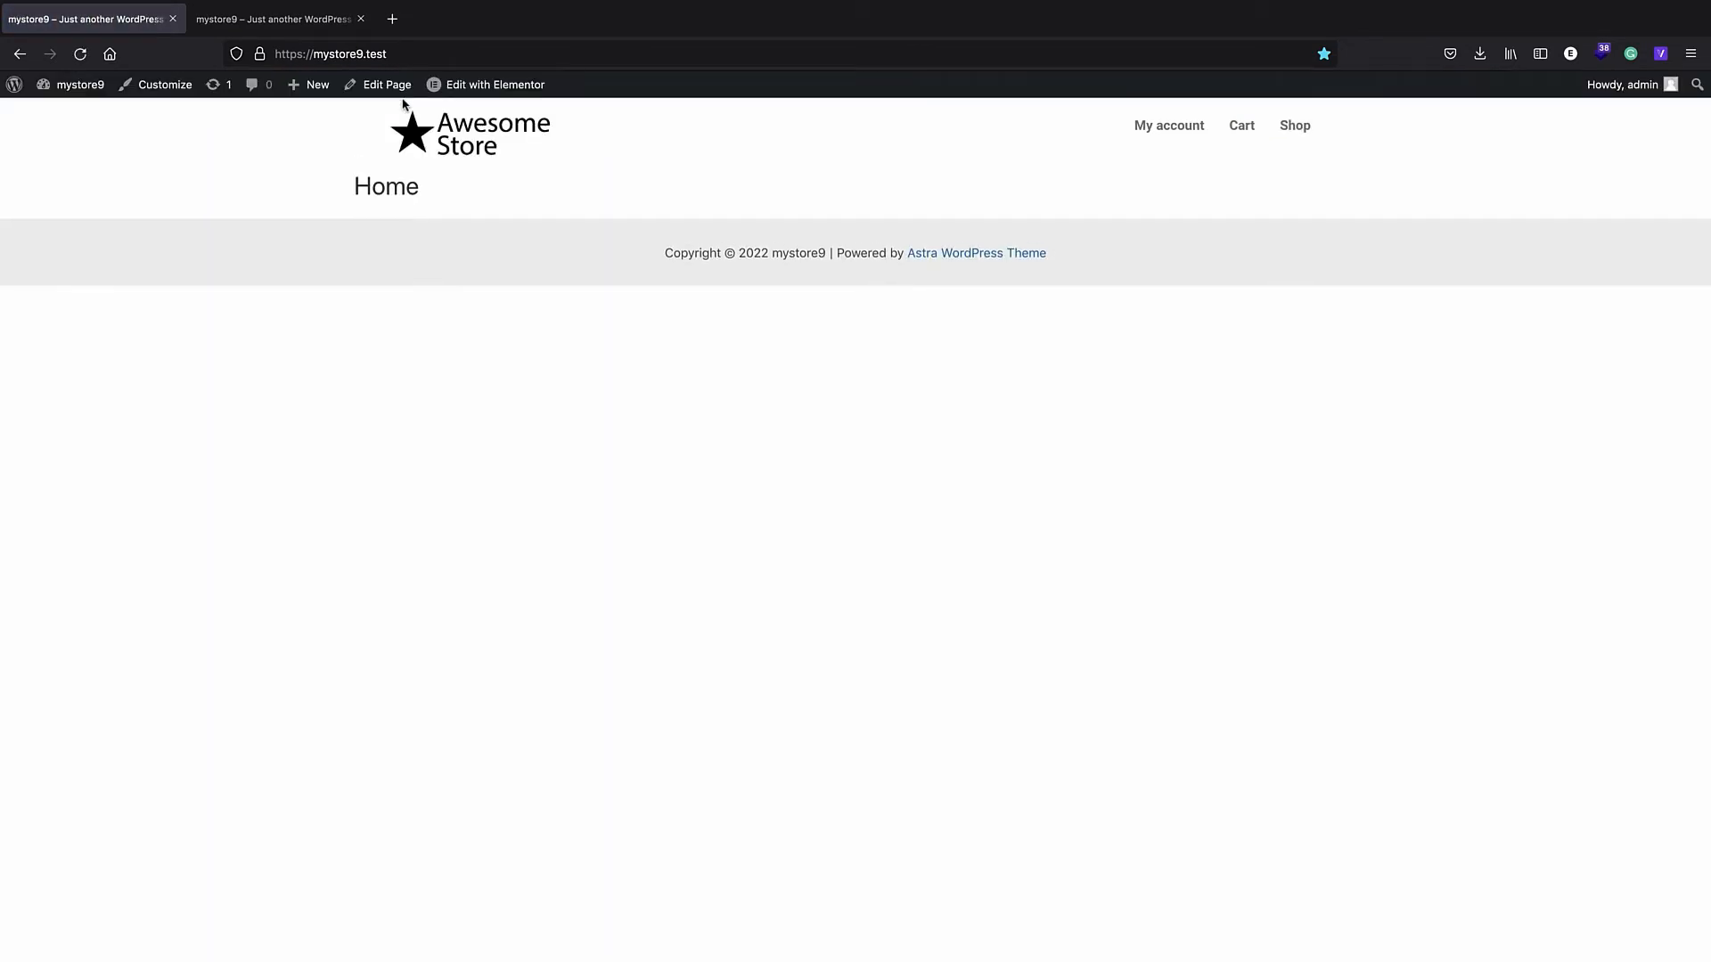
- Create a new Elementor Header & Footer Builder template titled "logged out menu", skipping the introductory survey
{"action": "left_click", "coordinate": [4, 93]}
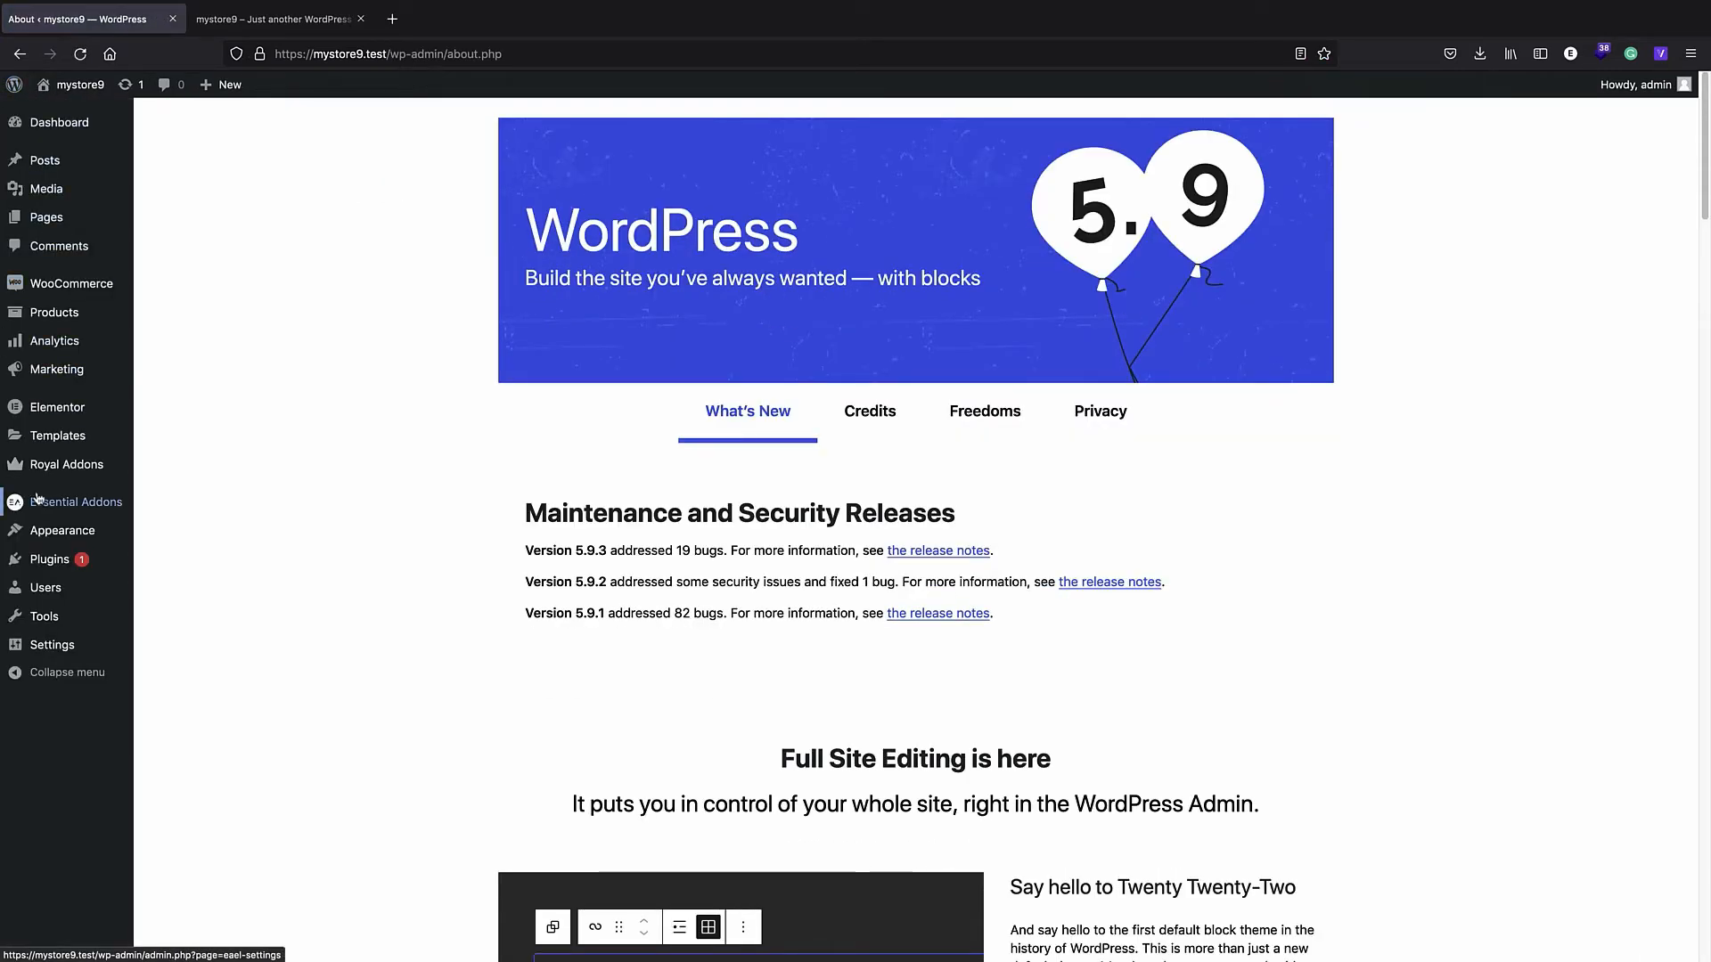
{"action": "mouse_move", "coordinate": [59, 533]}
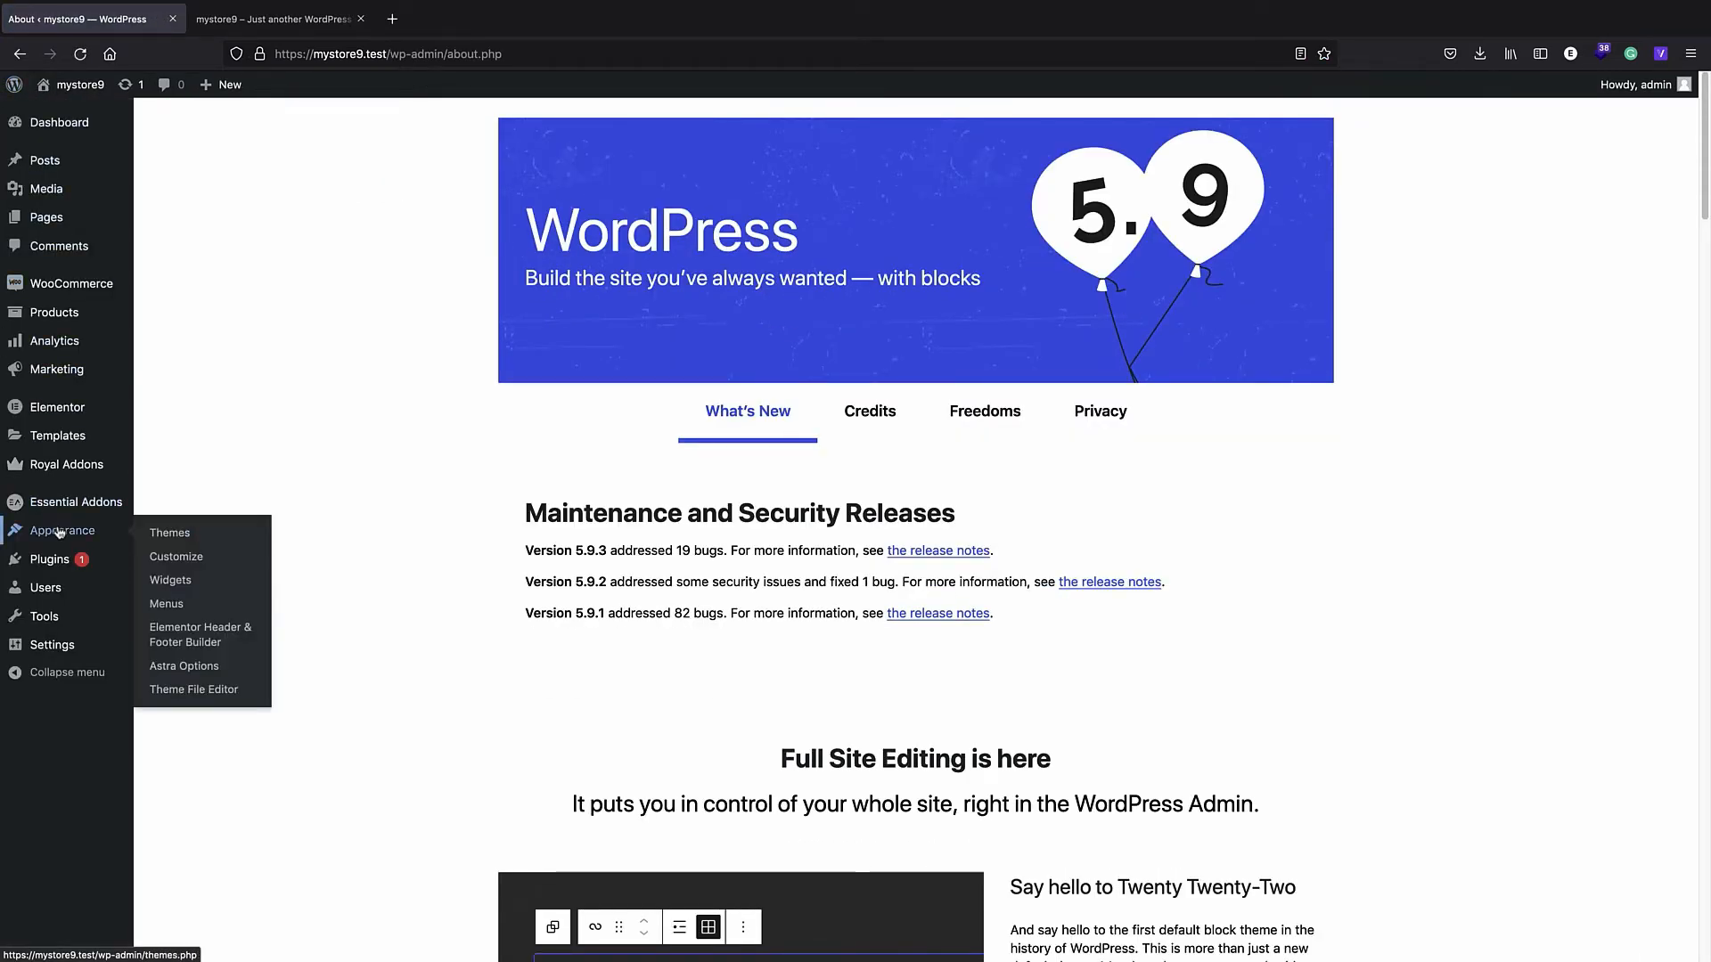
{"action": "left_click", "coordinate": [218, 641]}
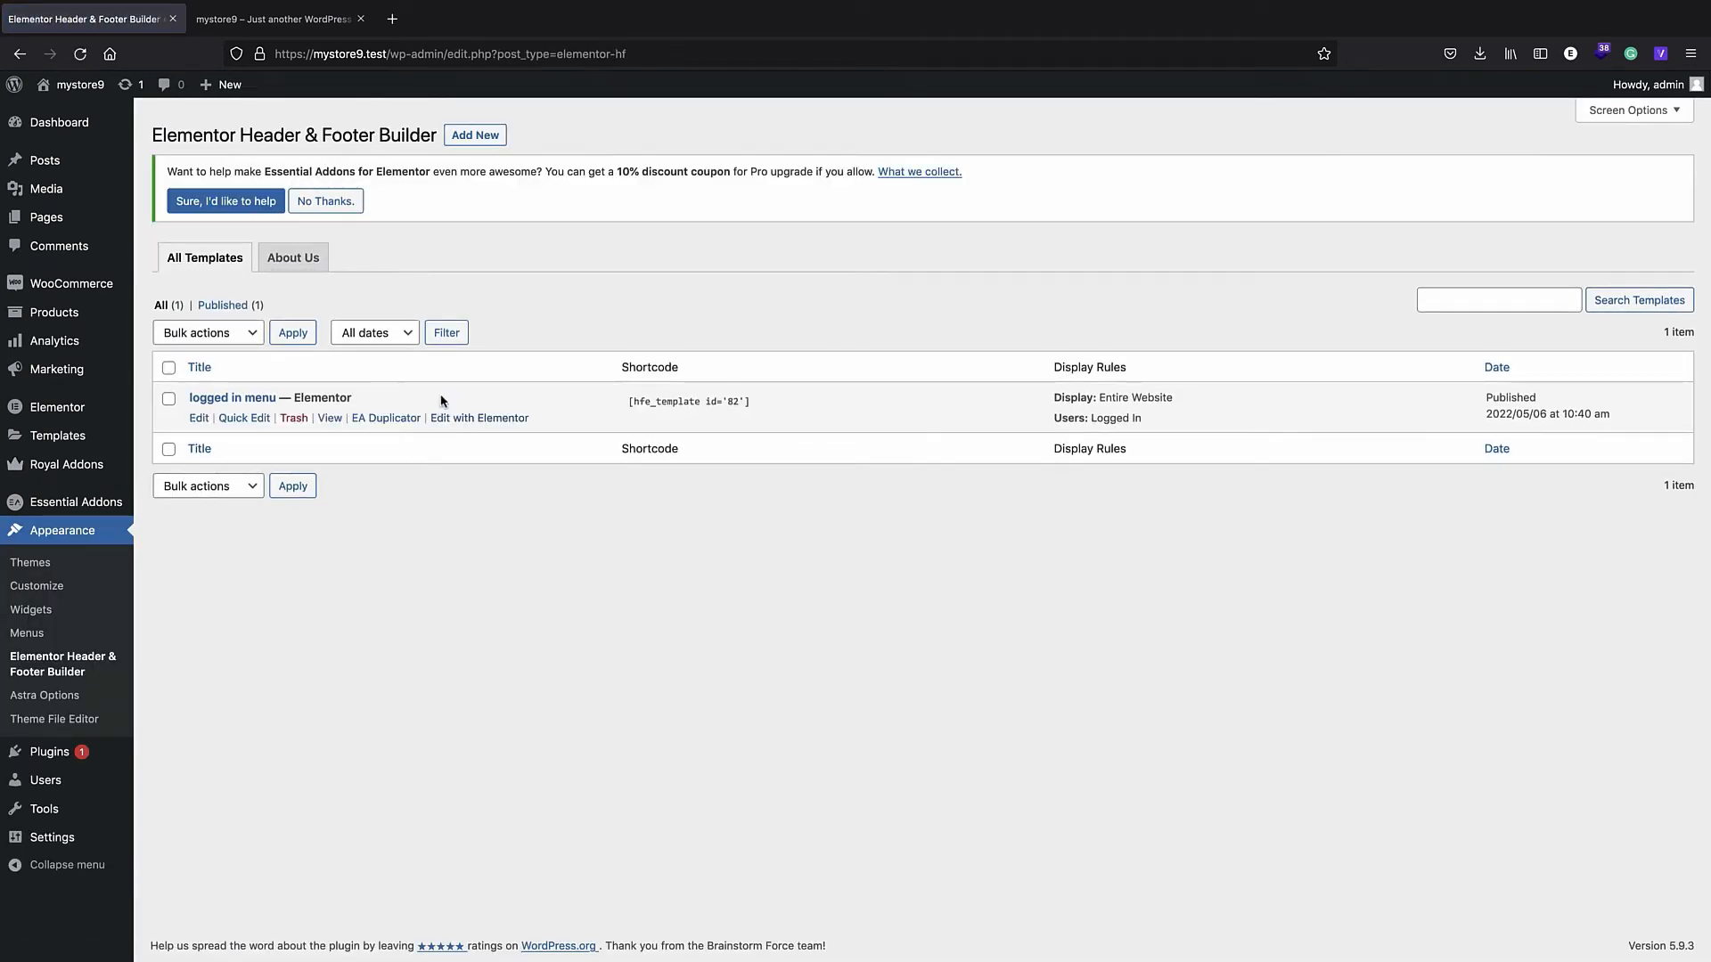
{"action": "left_click", "coordinate": [481, 141]}
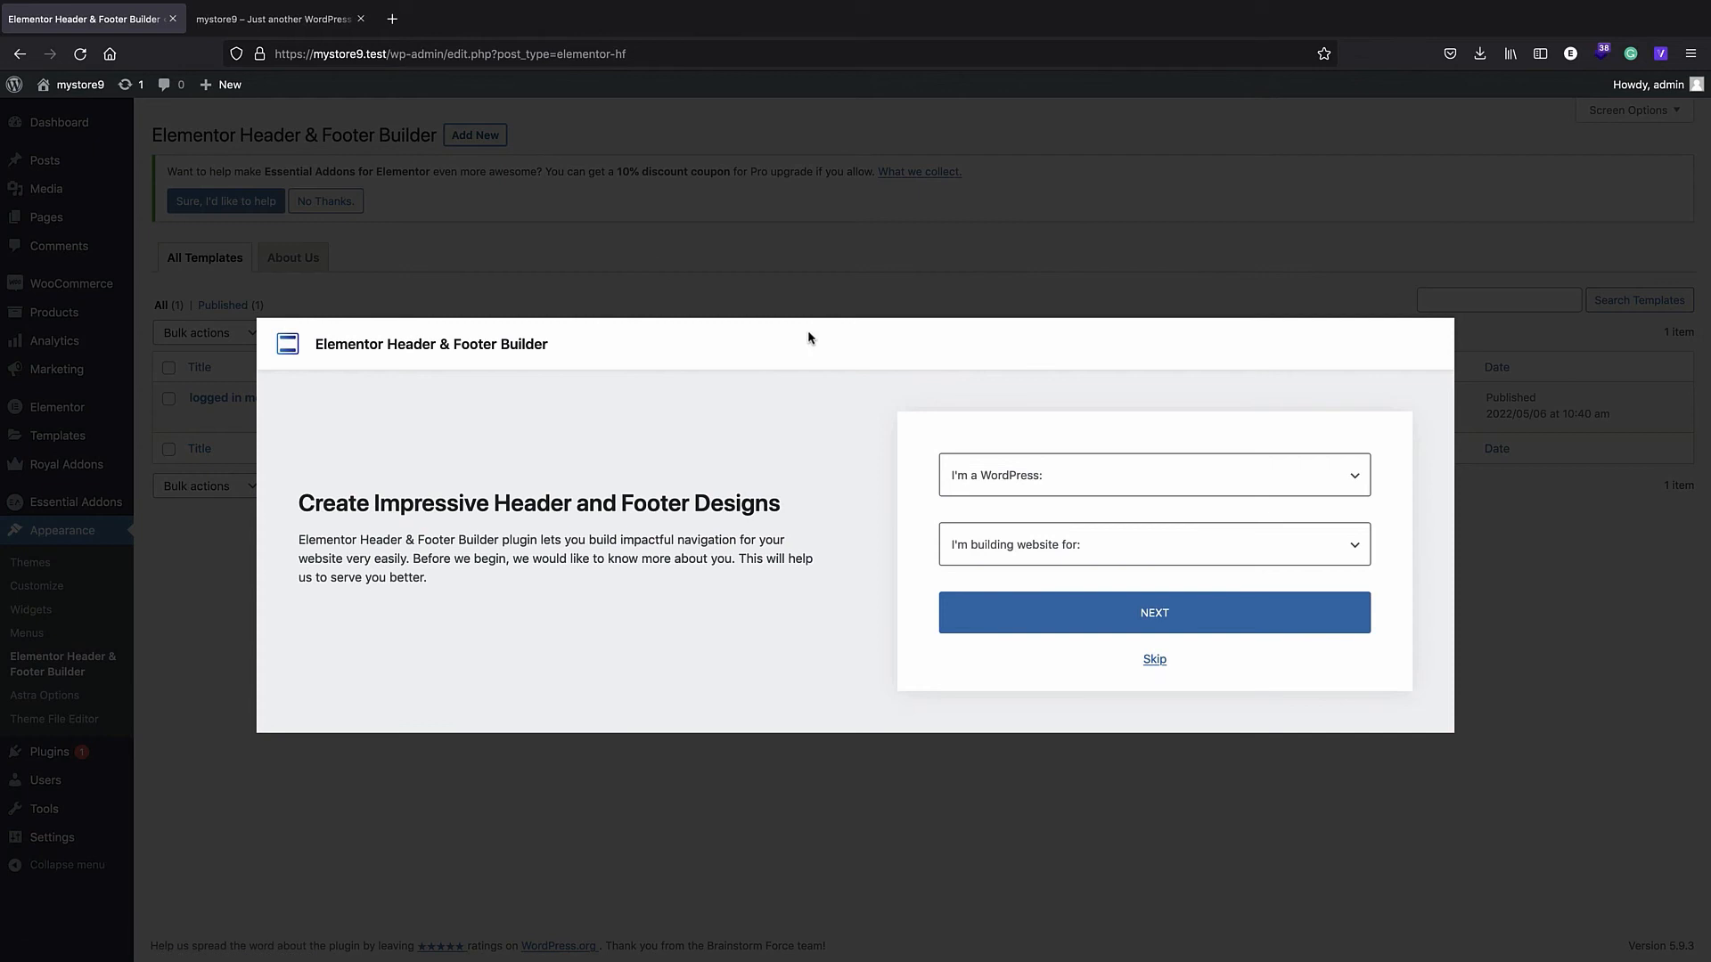
{"action": "left_click", "coordinate": [1155, 660]}
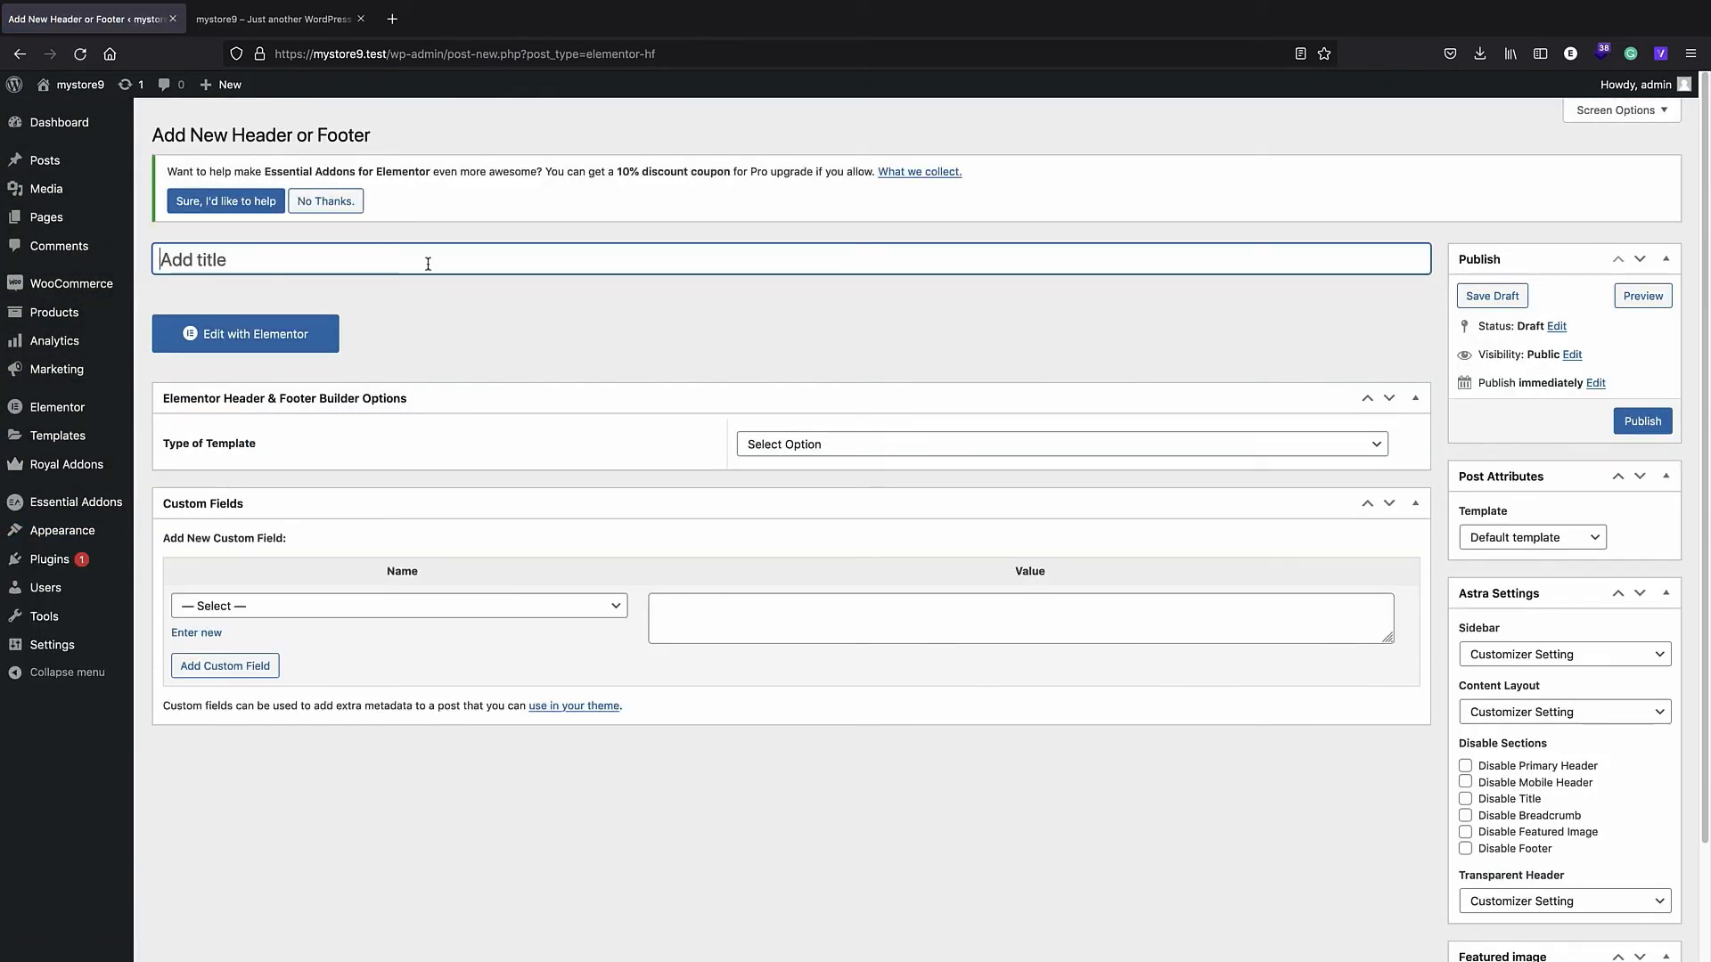
{"action": "type", "text": "logged out menu"}
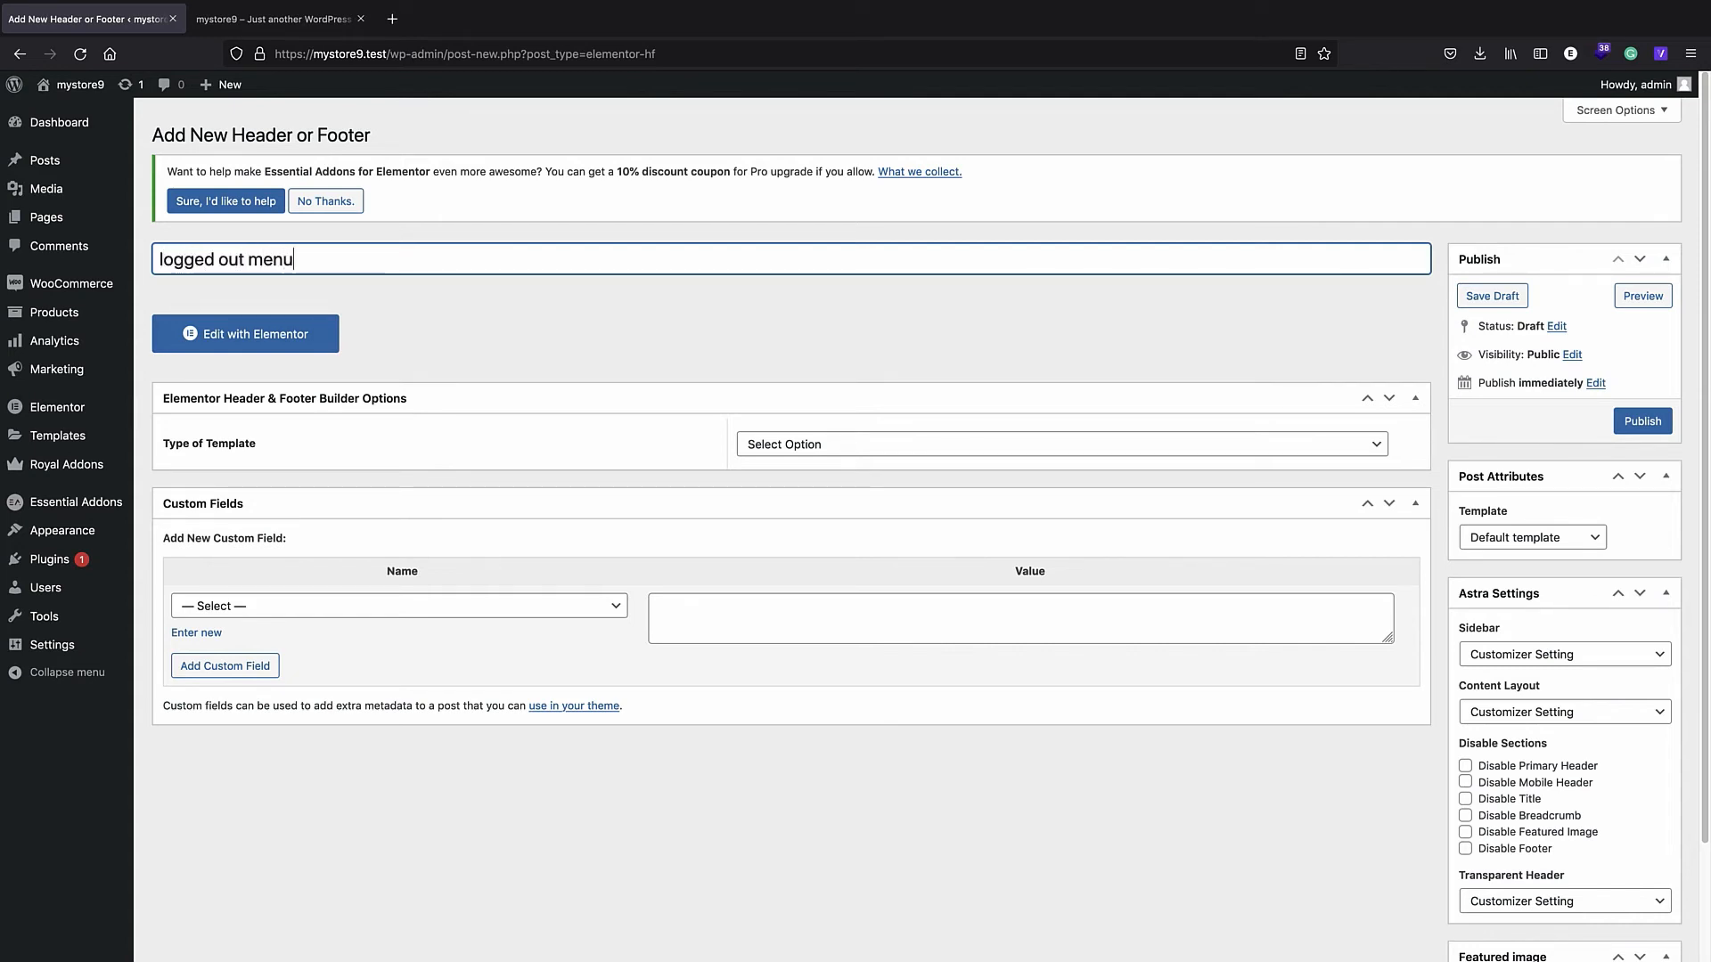
- Make the template a Header displayed on the Entire Website for Logged Out users, and publish it
{"action": "left_click", "coordinate": [831, 450]}
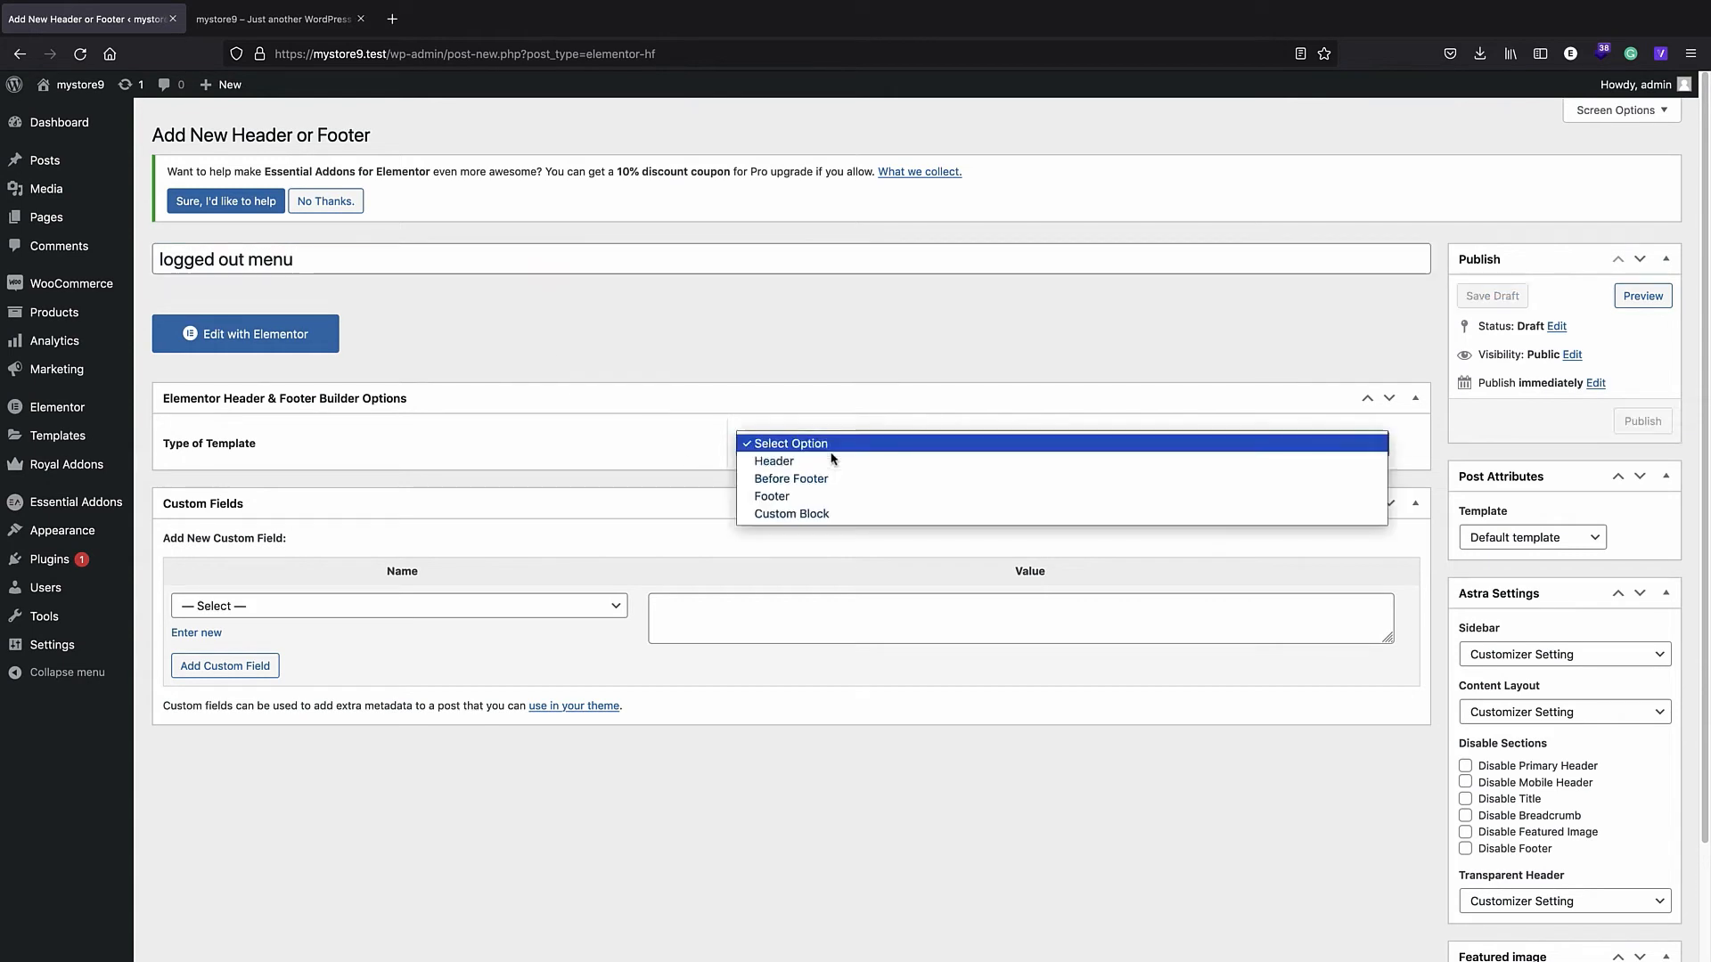
{"action": "left_click", "coordinate": [832, 459]}
{"action": "left_click", "coordinate": [853, 511]}
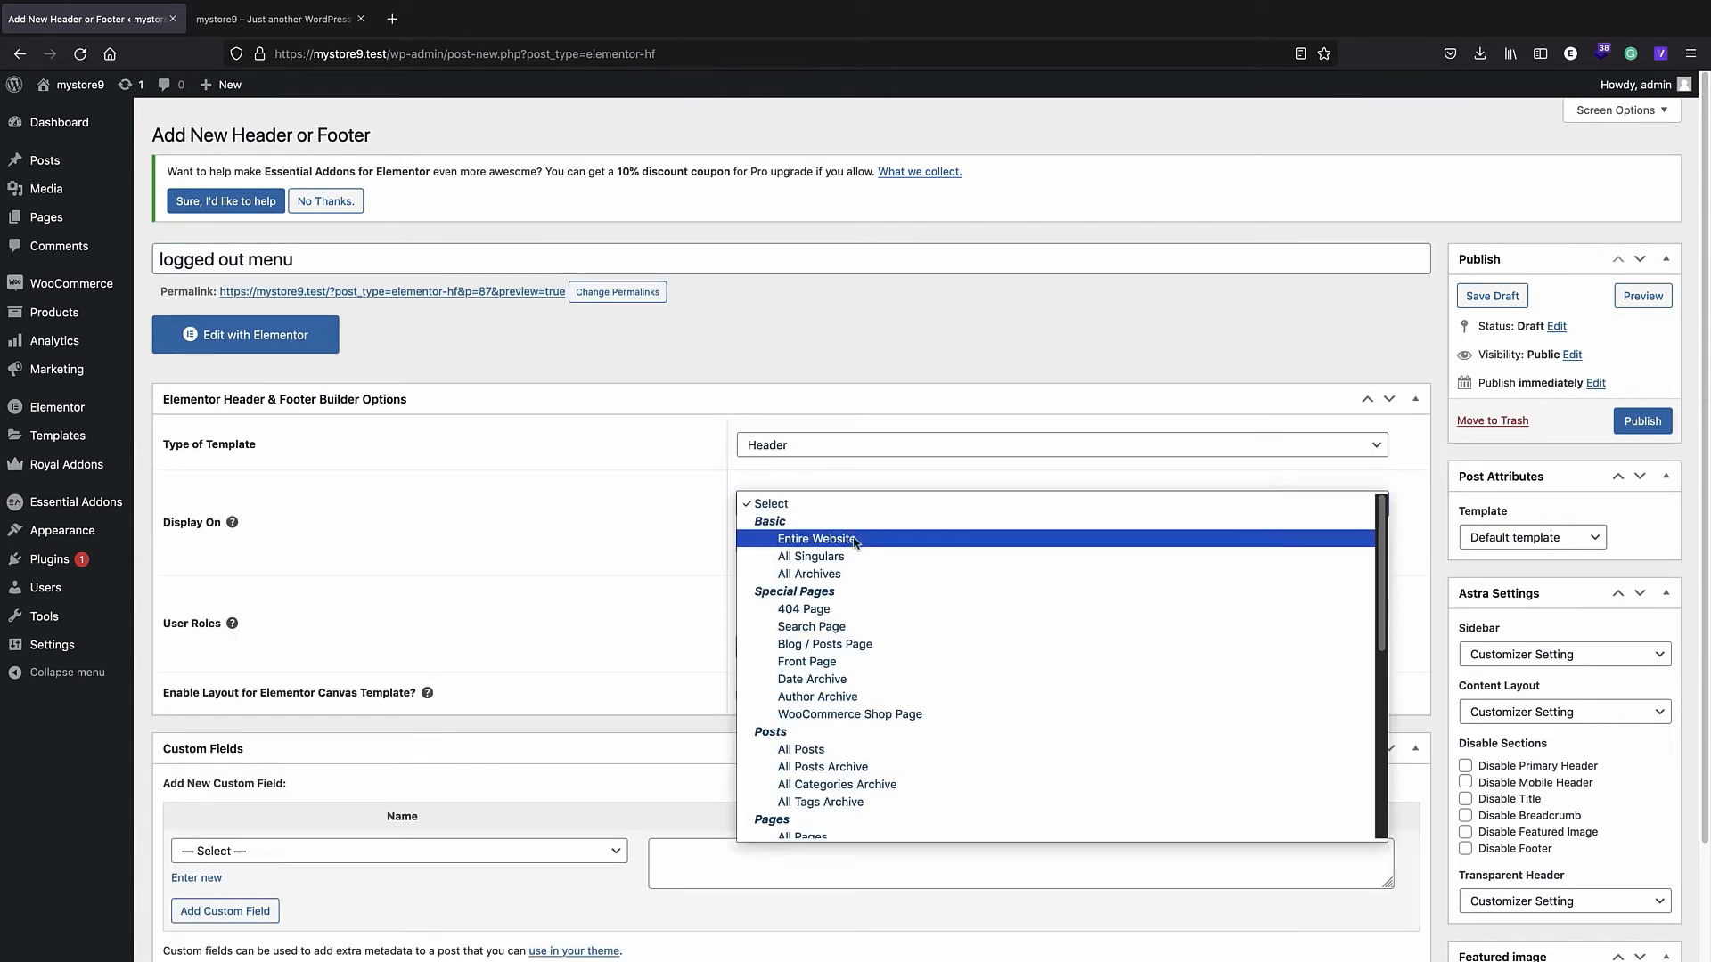
{"action": "left_click", "coordinate": [854, 541]}
{"action": "left_click", "coordinate": [839, 610]}
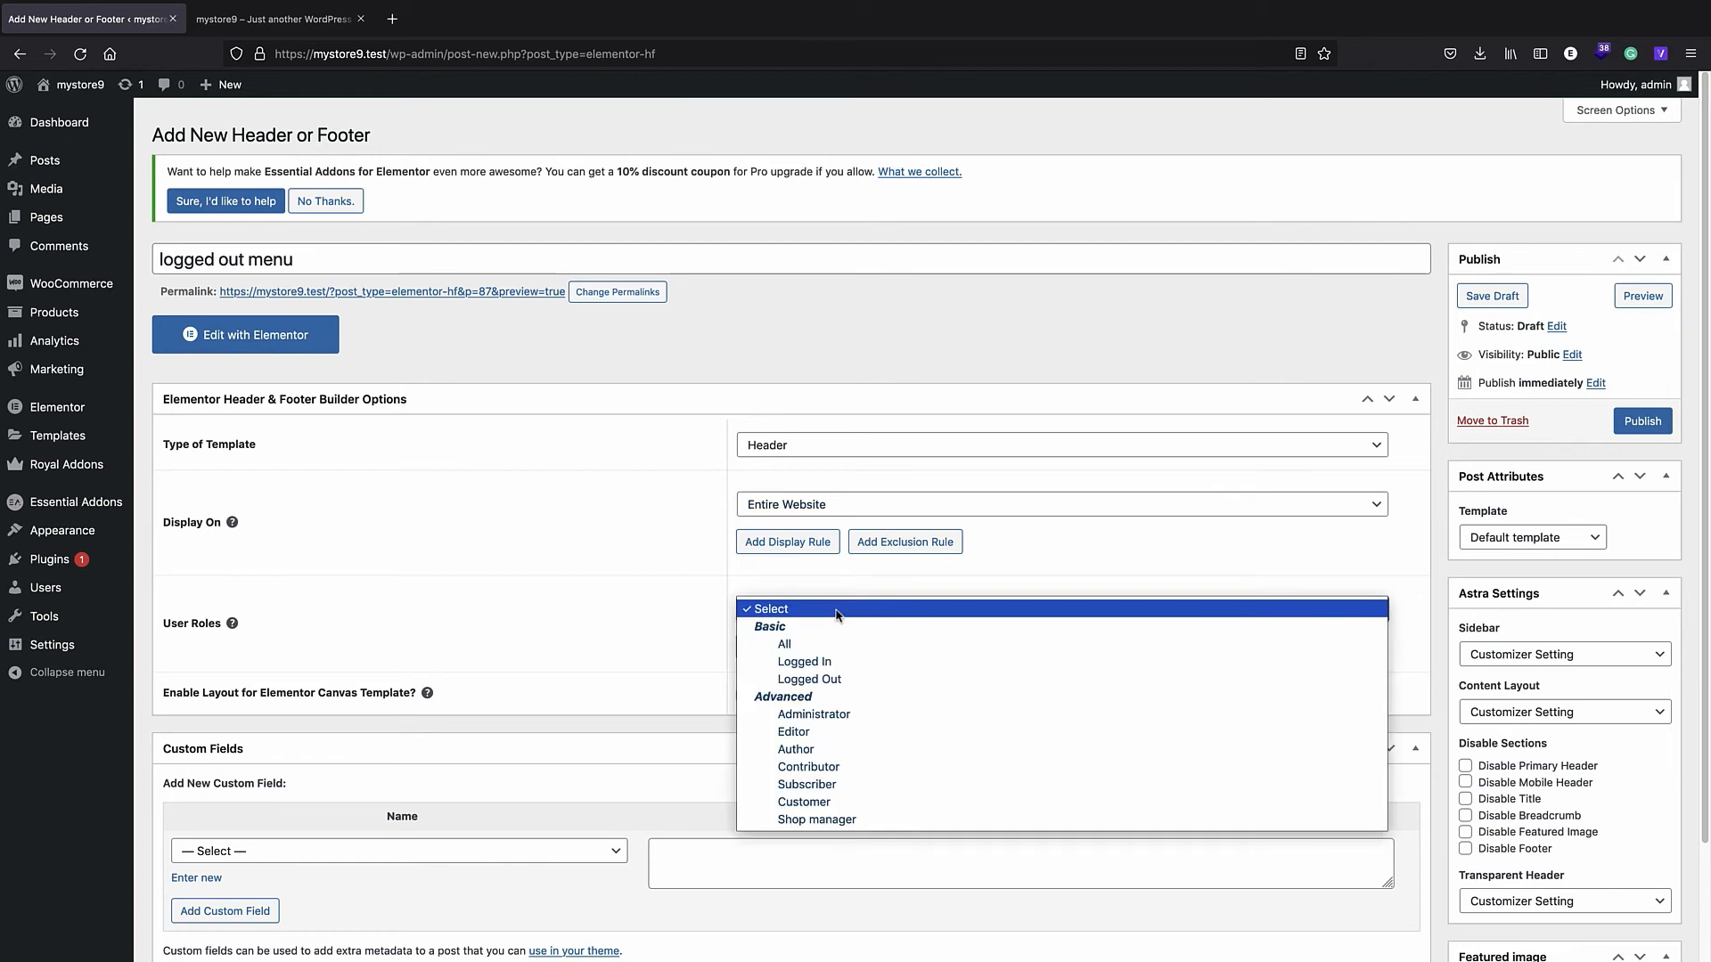
{"action": "left_click", "coordinate": [852, 680]}
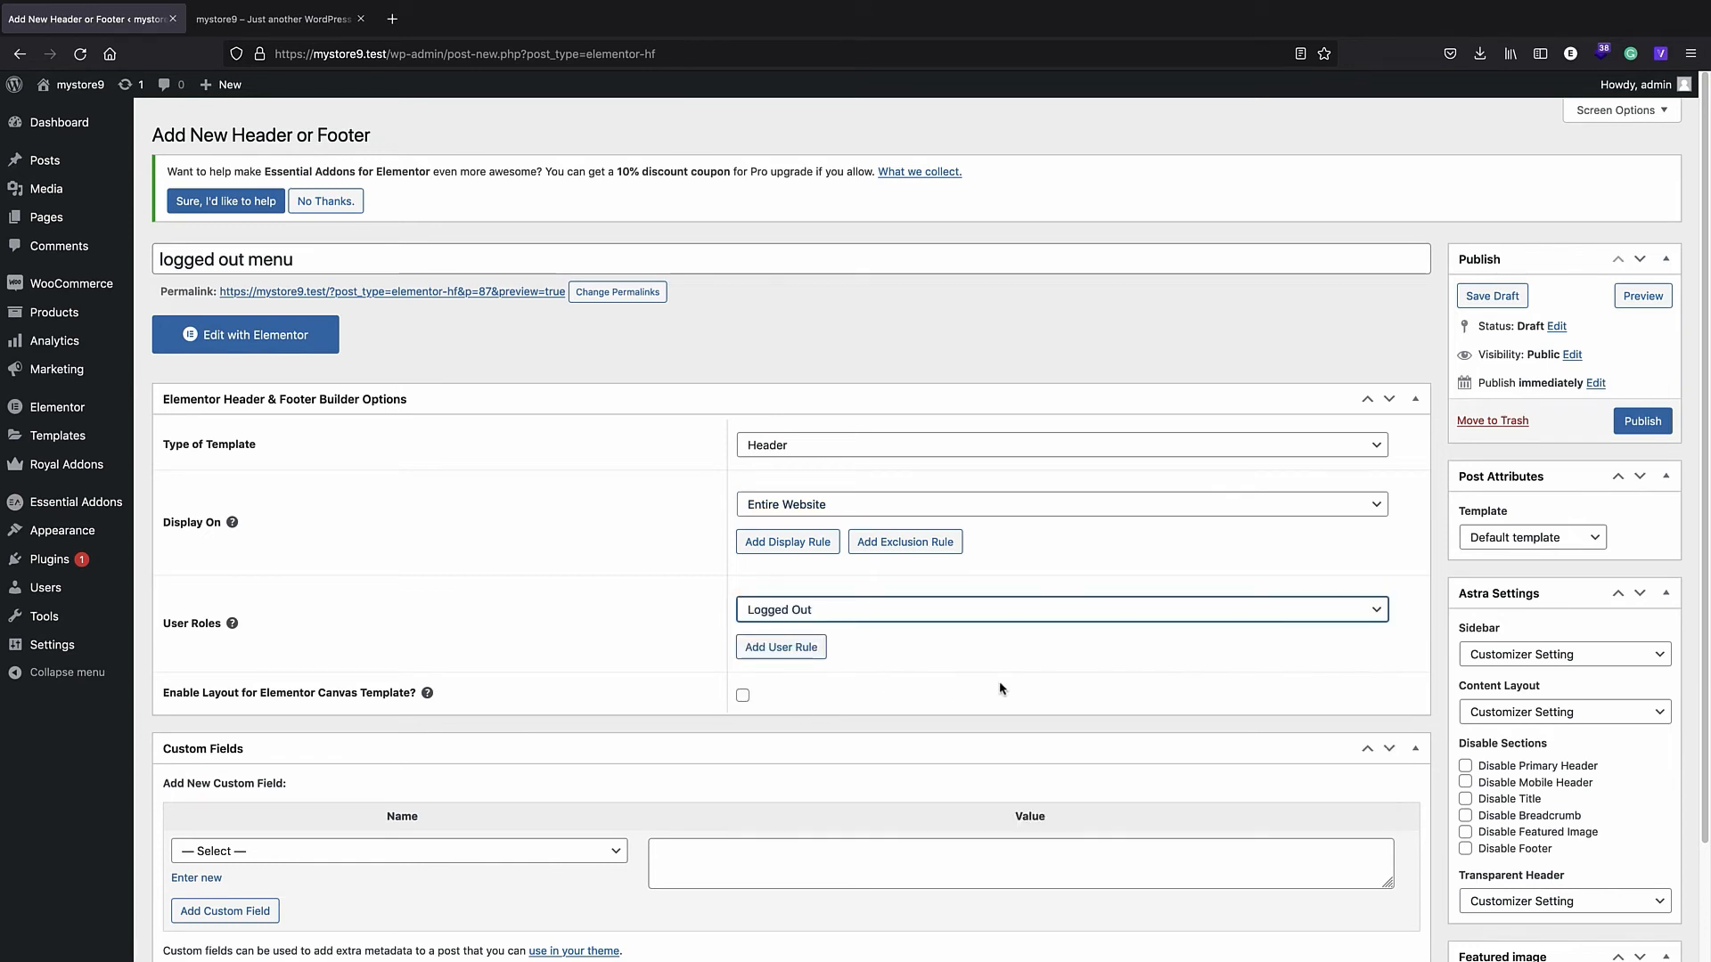
{"action": "left_click", "coordinate": [1642, 420]}
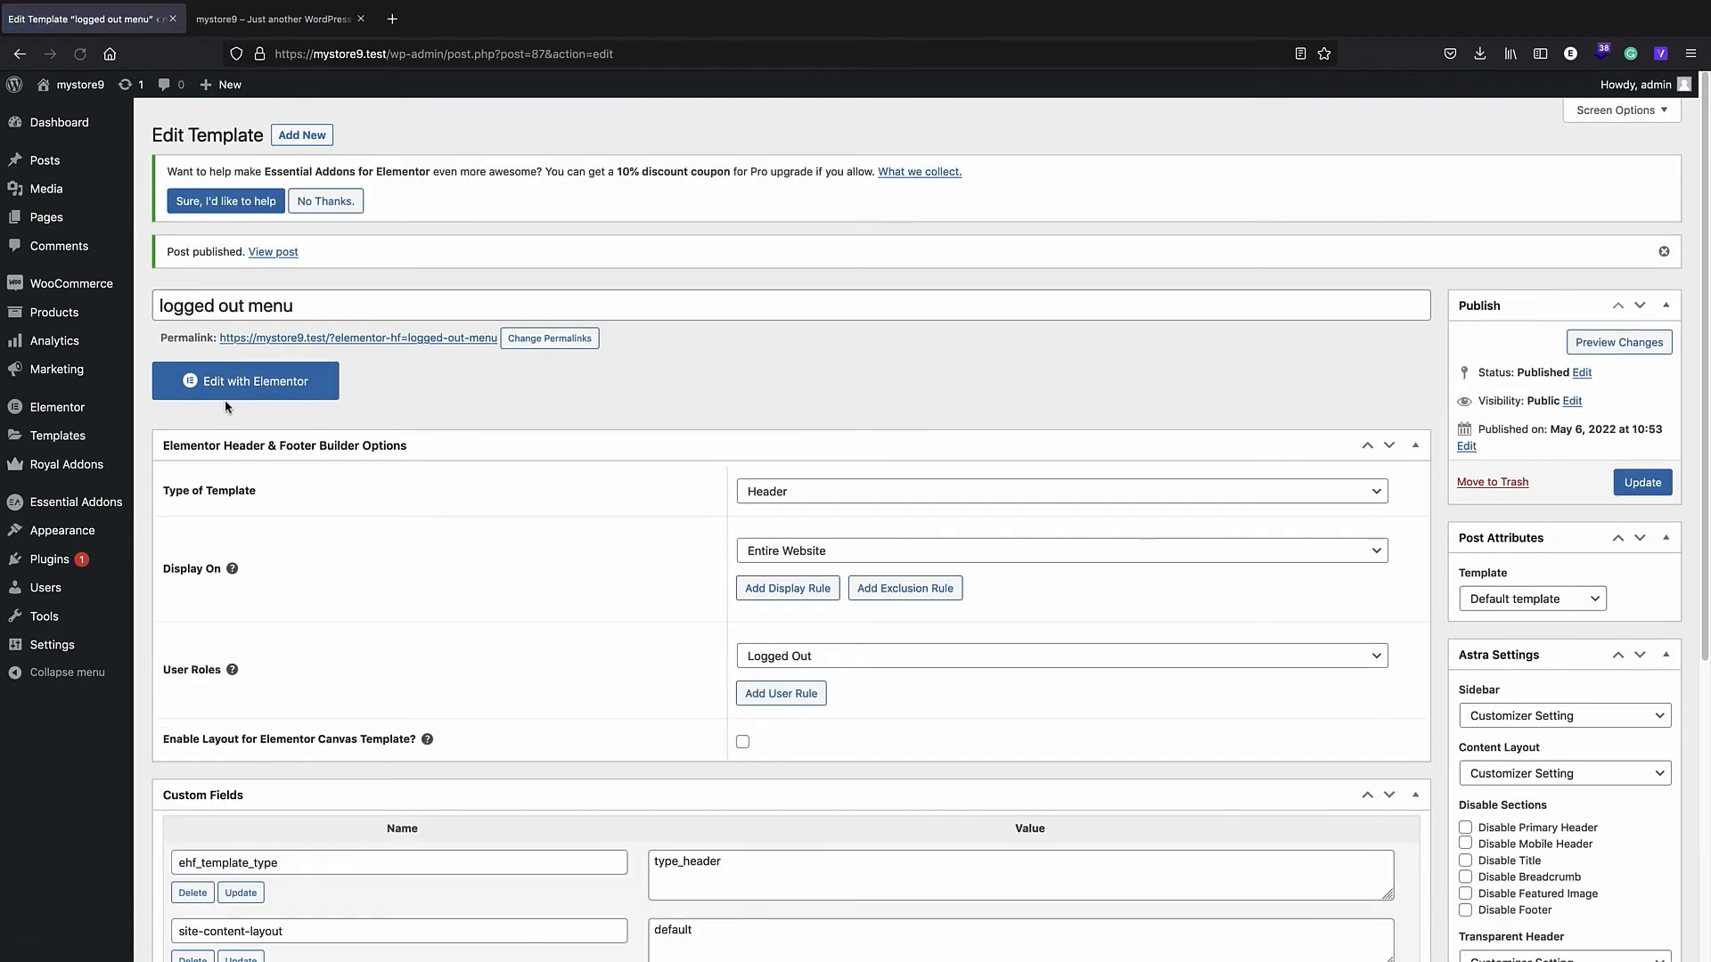
- Open the logged out menu template in Elementor and add a two-column section with a one-third and two-thirds structure
{"action": "right_click", "coordinate": [230, 382]}
{"action": "left_click", "coordinate": [209, 385]}
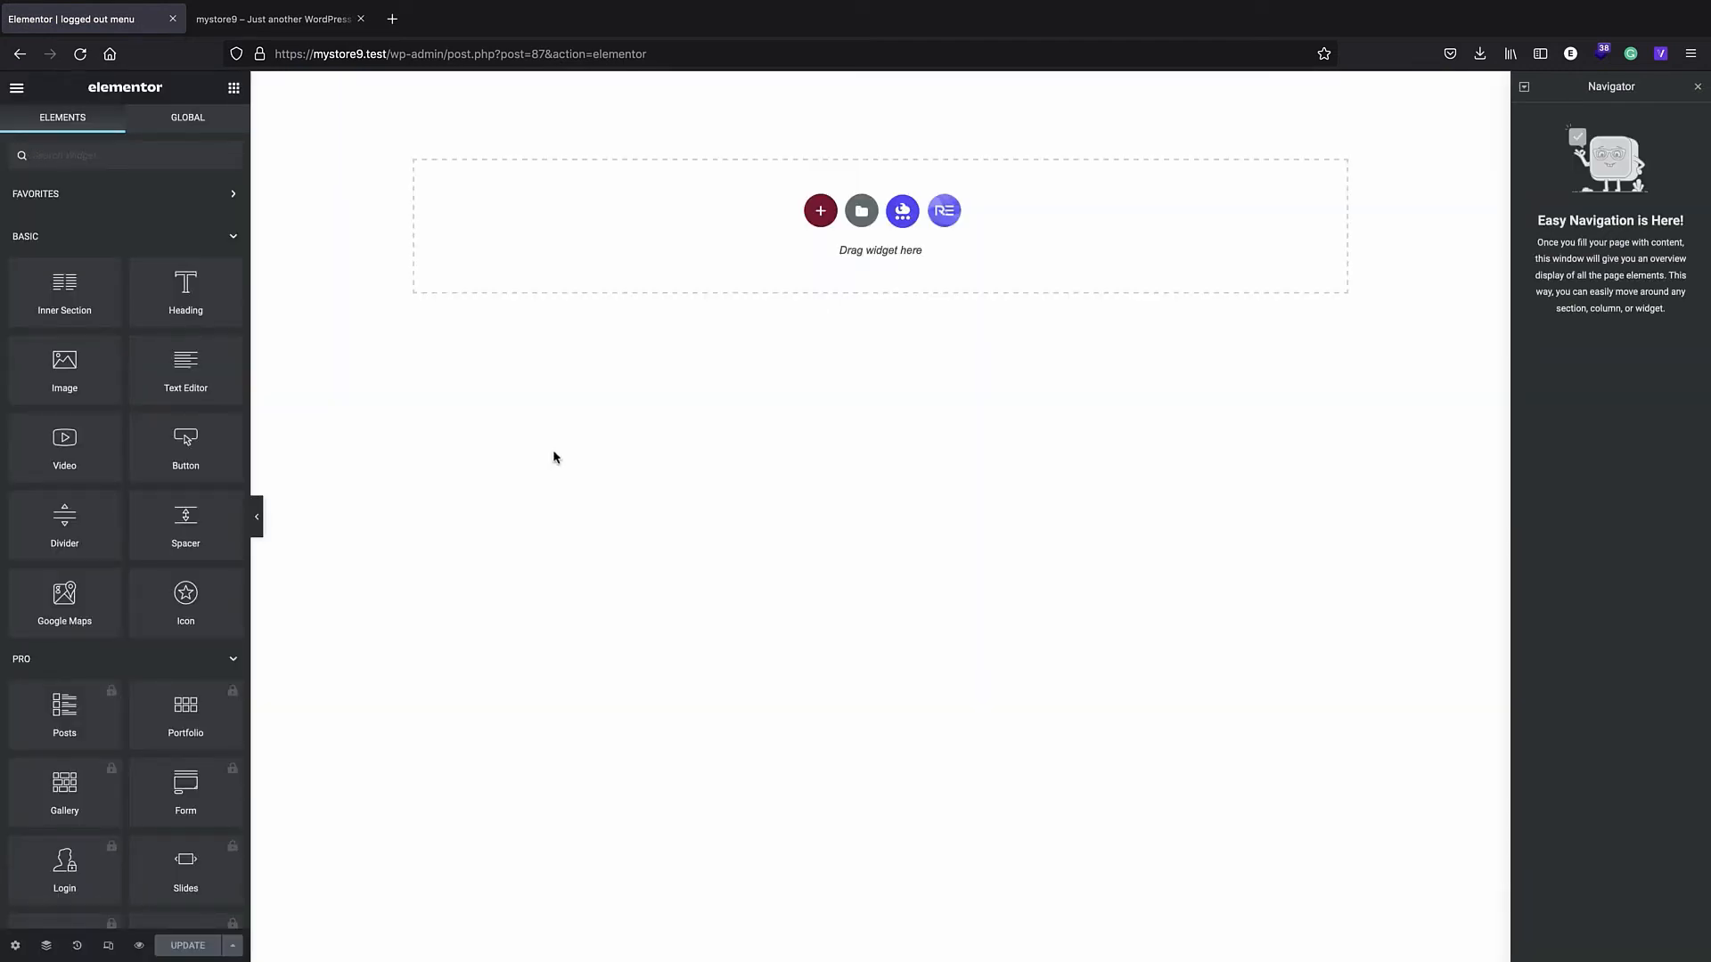
{"action": "left_click", "coordinate": [821, 212]}
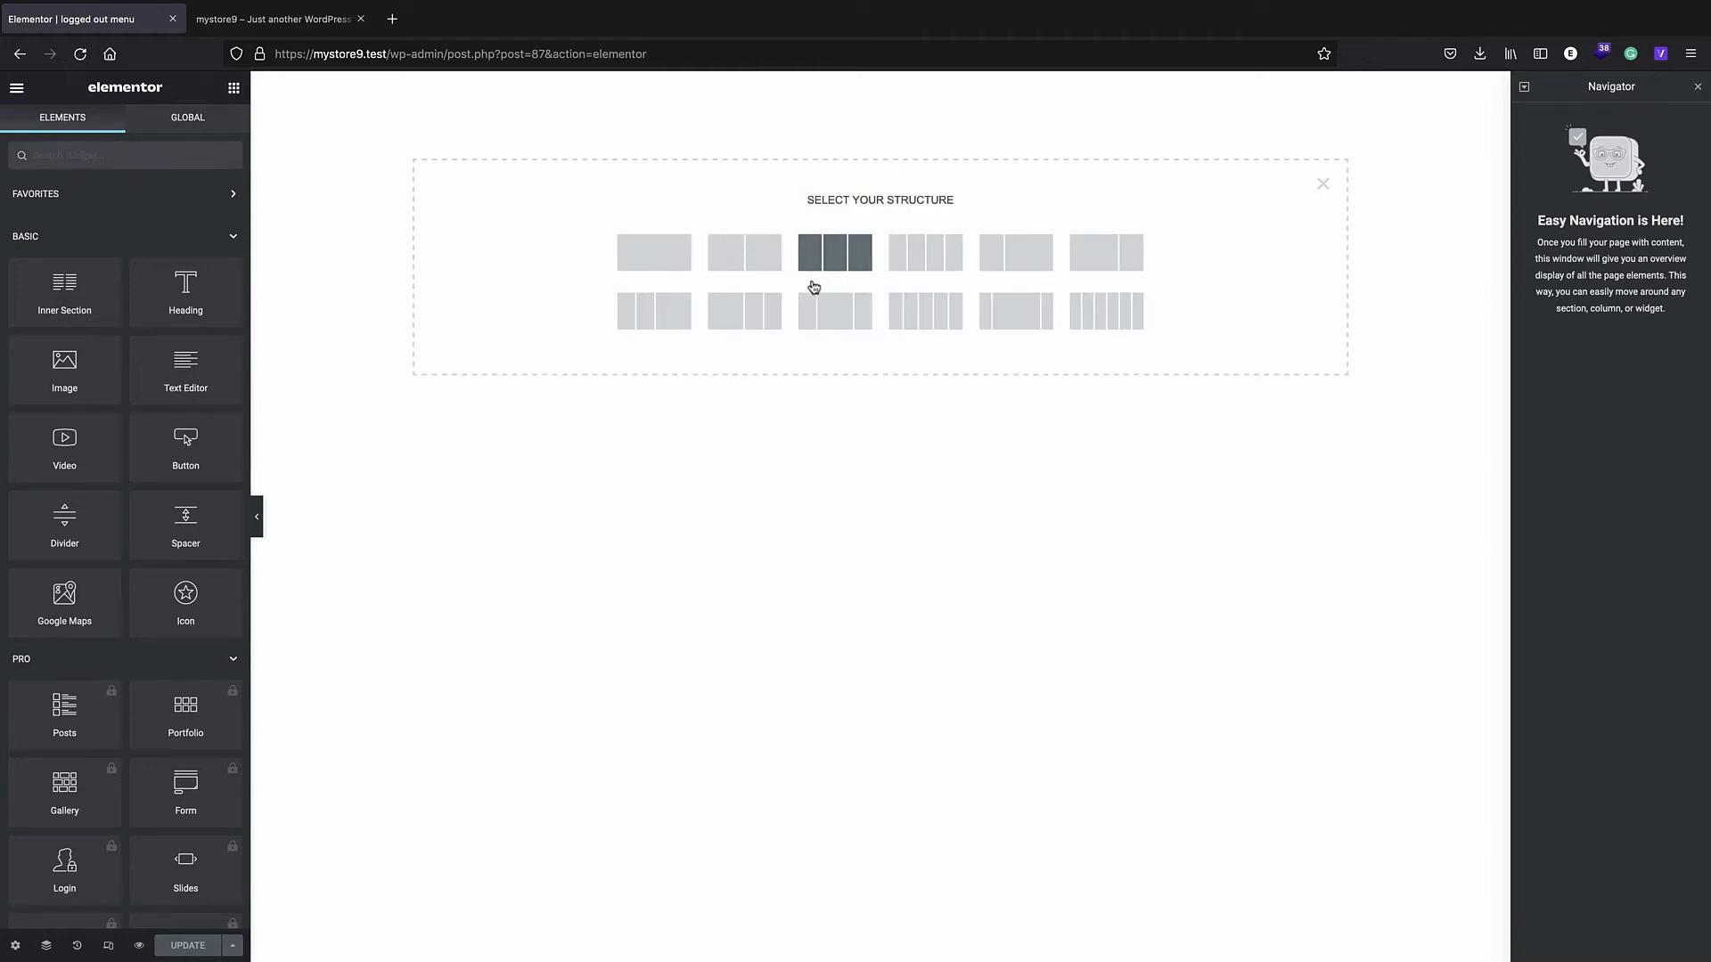
{"action": "left_click", "coordinate": [989, 253]}
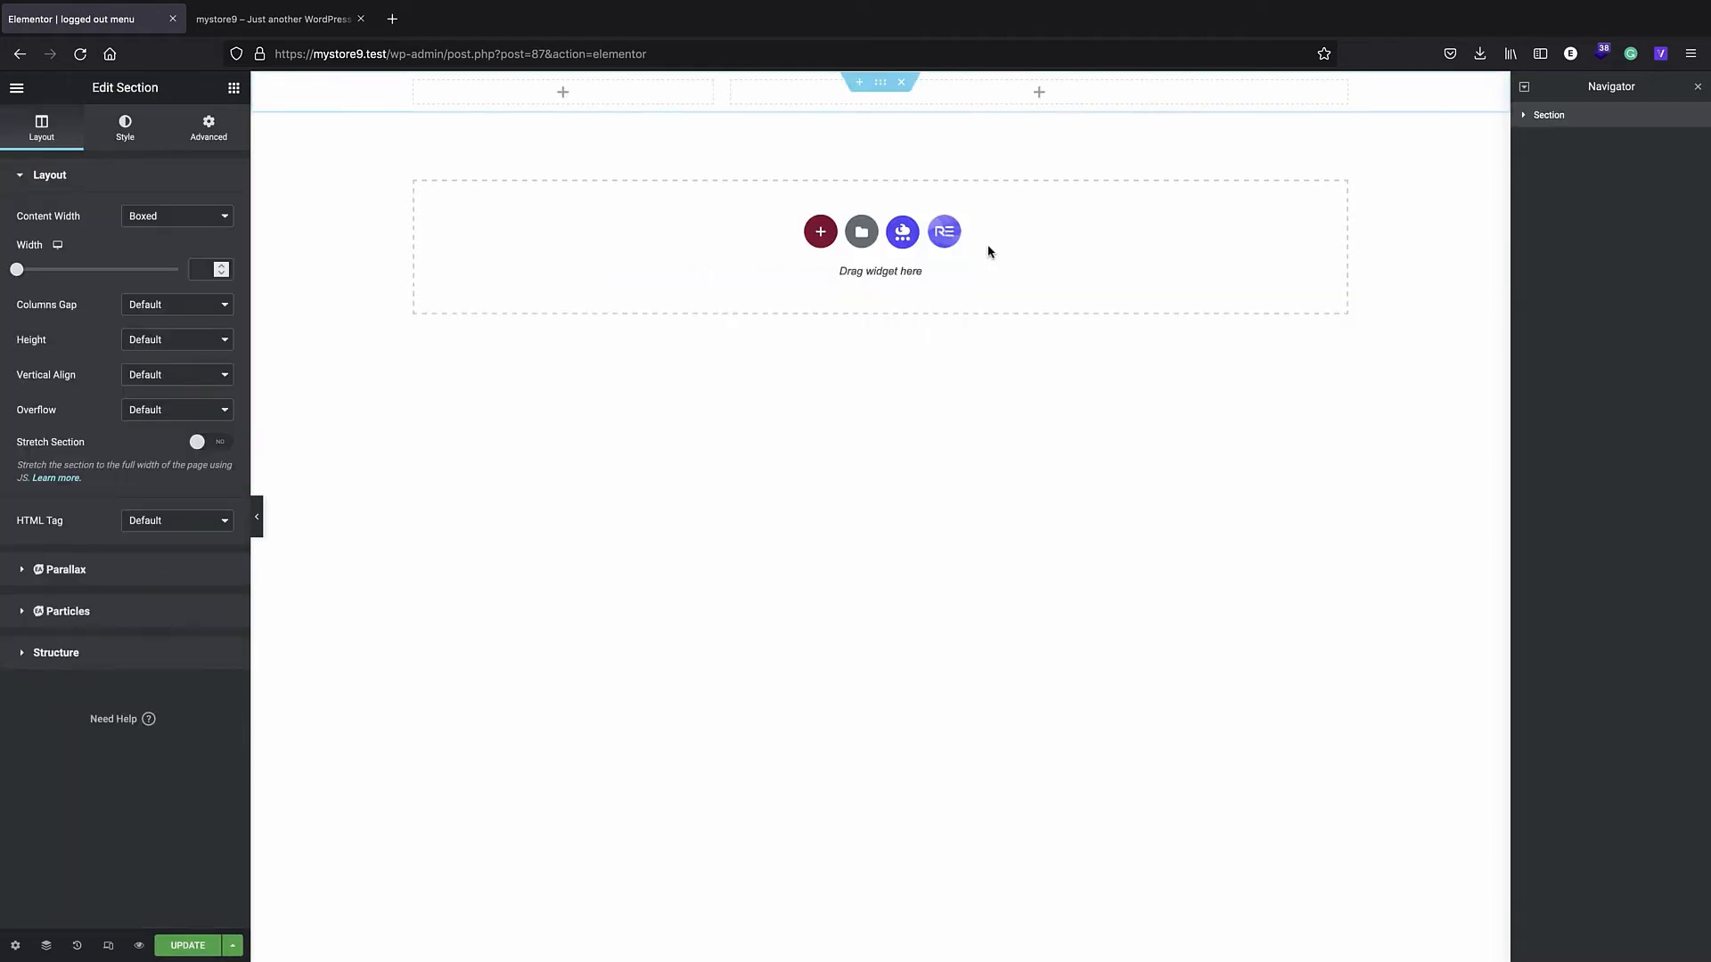
- Place the Elementor Header & Footer Builder's Site Logo widget in the left column and narrow that column to about one fifth of the section
{"action": "left_click", "coordinate": [214, 130]}
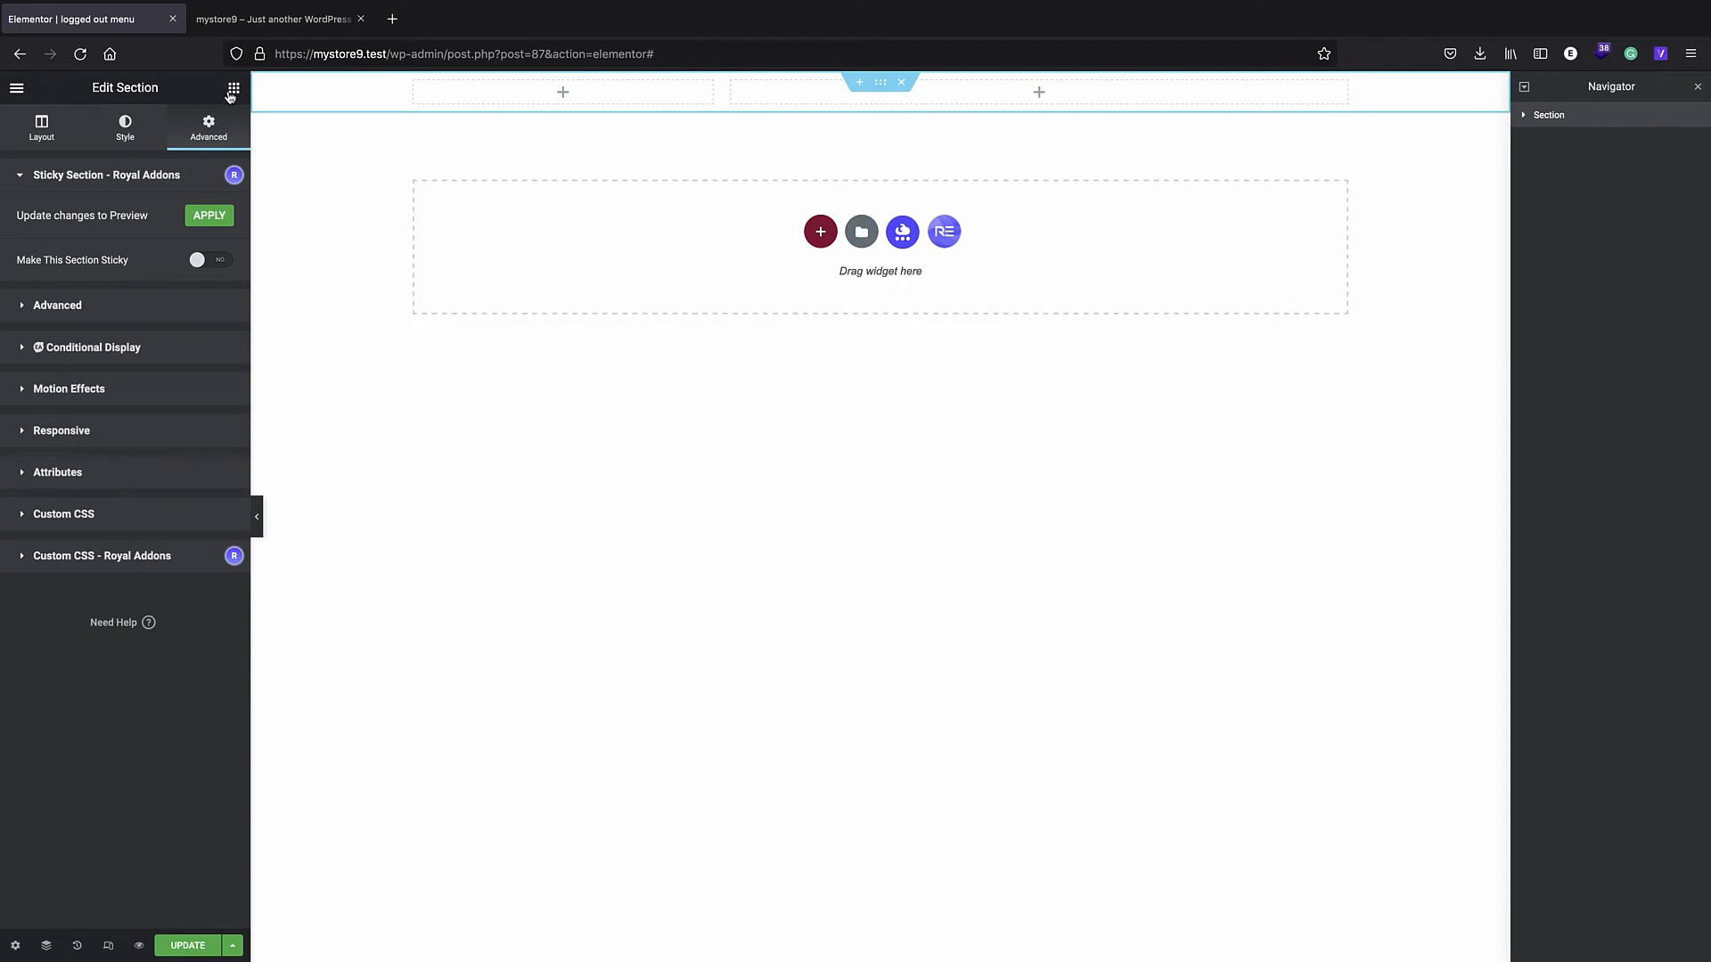
{"action": "left_click", "coordinate": [233, 89]}
{"action": "left_click_drag", "start_coordinate": [251, 581], "coordinate": [257, 581]}
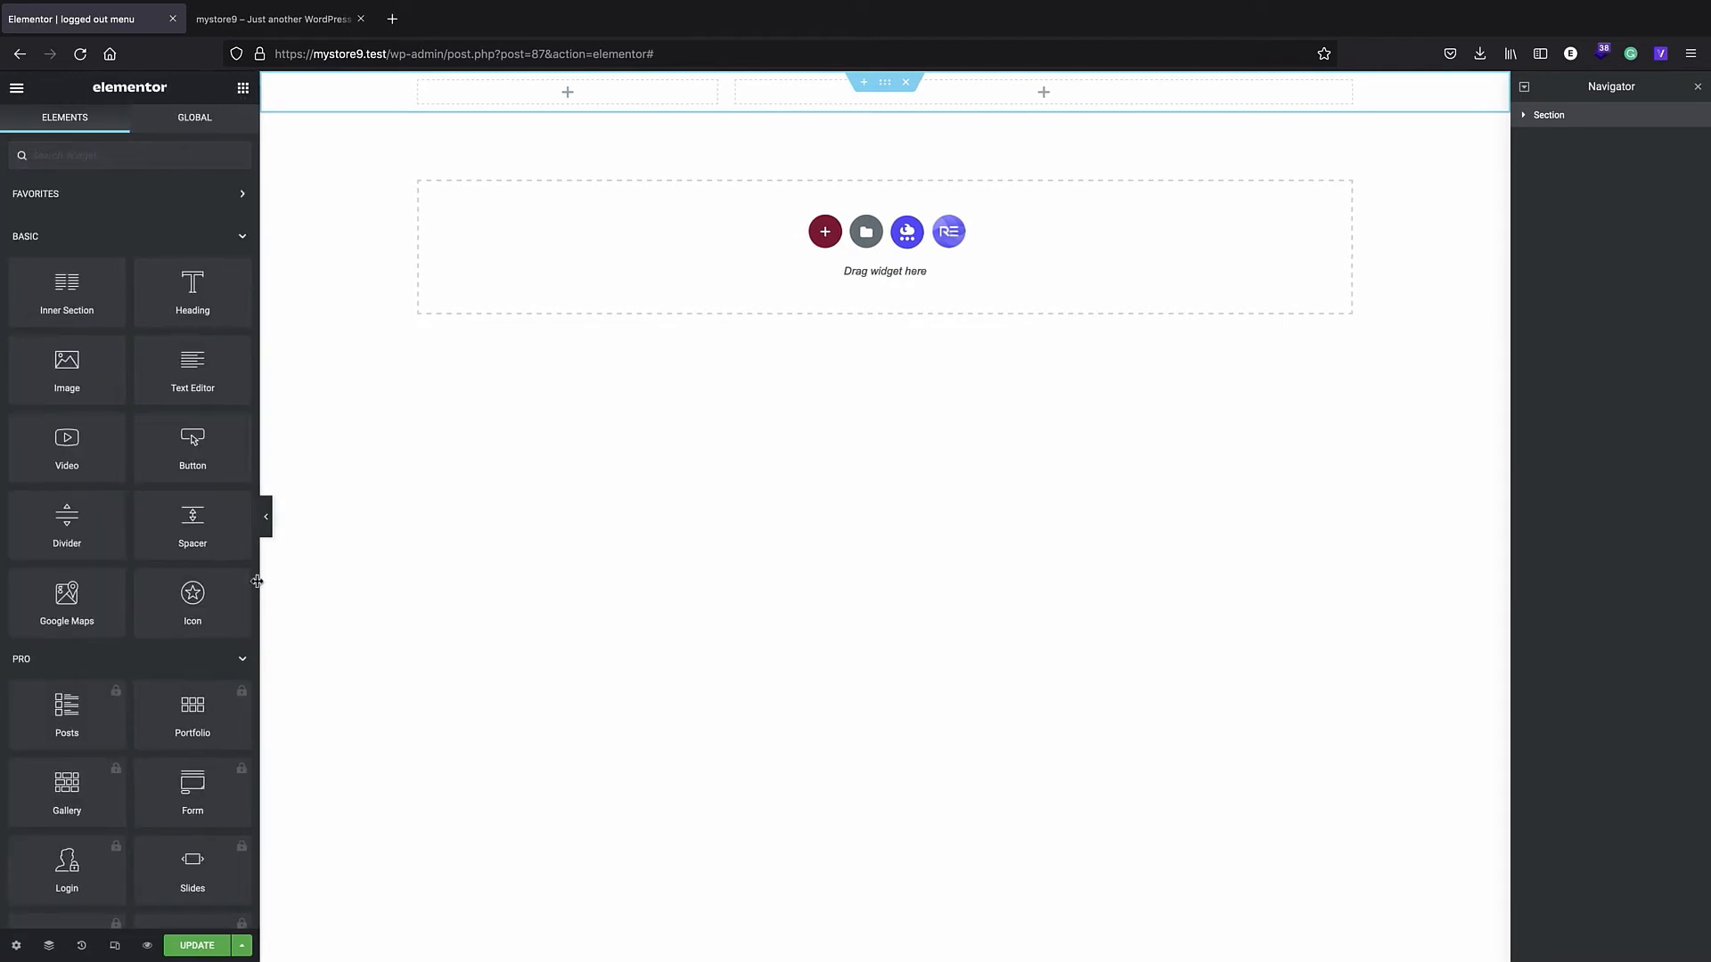
{"action": "left_click_drag", "start_coordinate": [254, 157], "coordinate": [263, 552]}
{"action": "scroll", "coordinate": [159, 674], "scroll_direction": "down", "scroll_amount": 12}
{"action": "scroll", "coordinate": [159, 674], "scroll_direction": "down", "scroll_amount": 15}
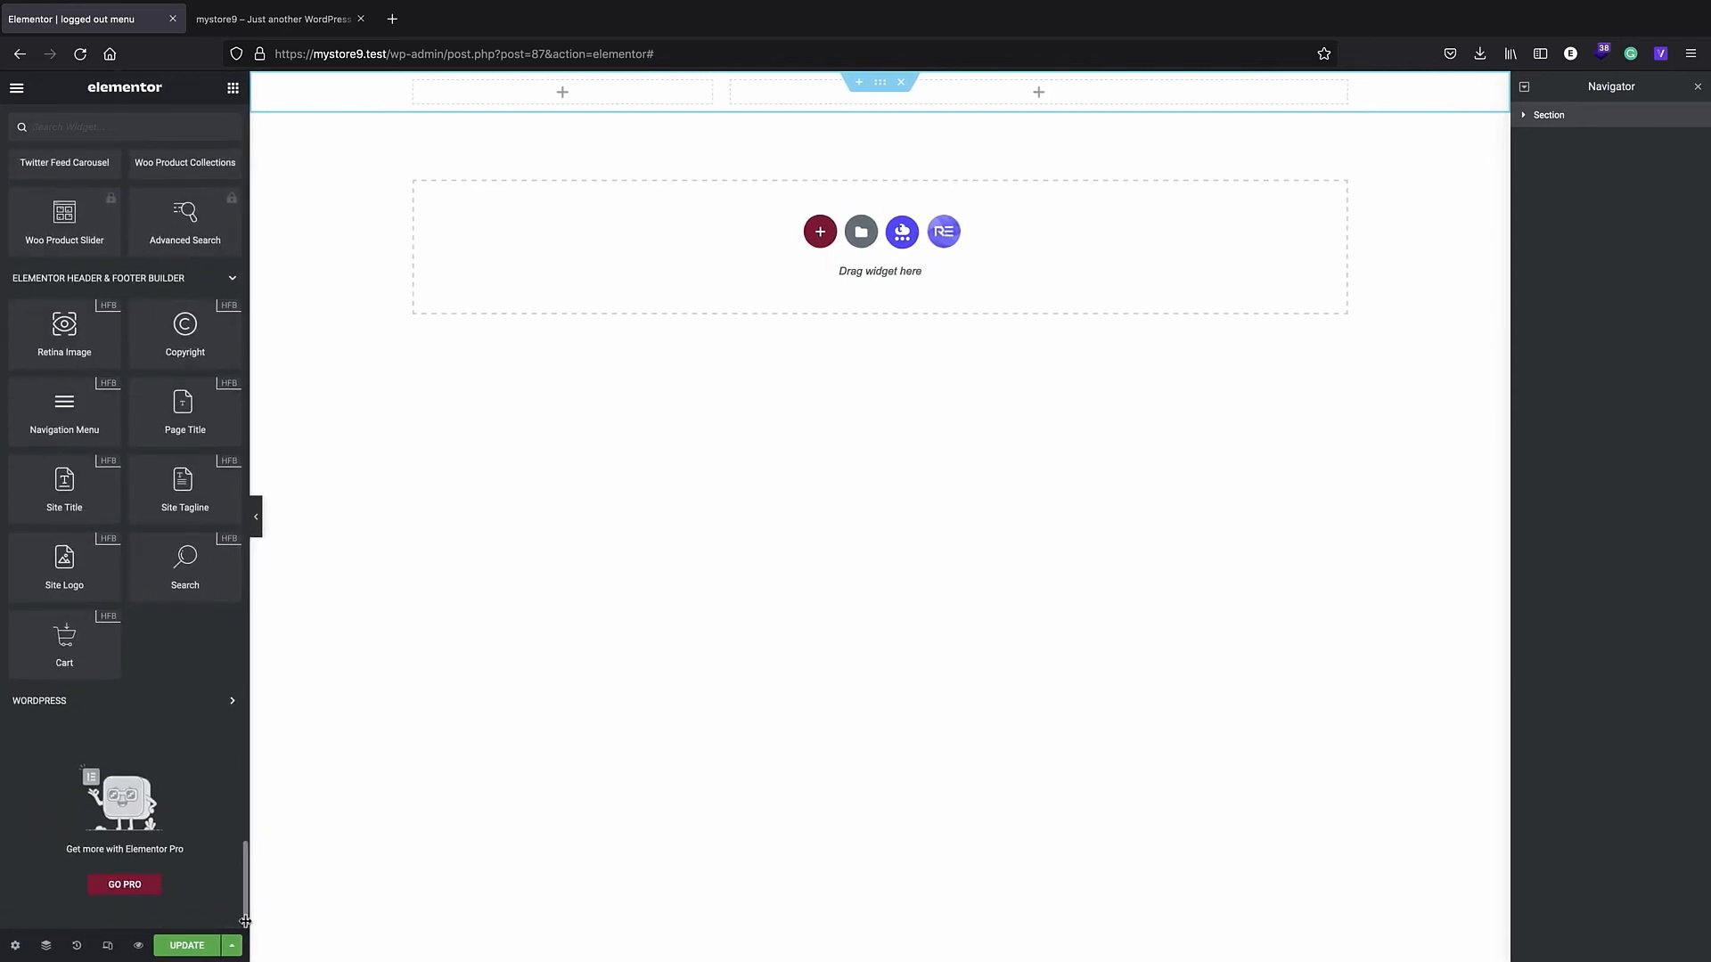
{"action": "scroll", "coordinate": [169, 726], "scroll_direction": "up", "scroll_amount": 2}
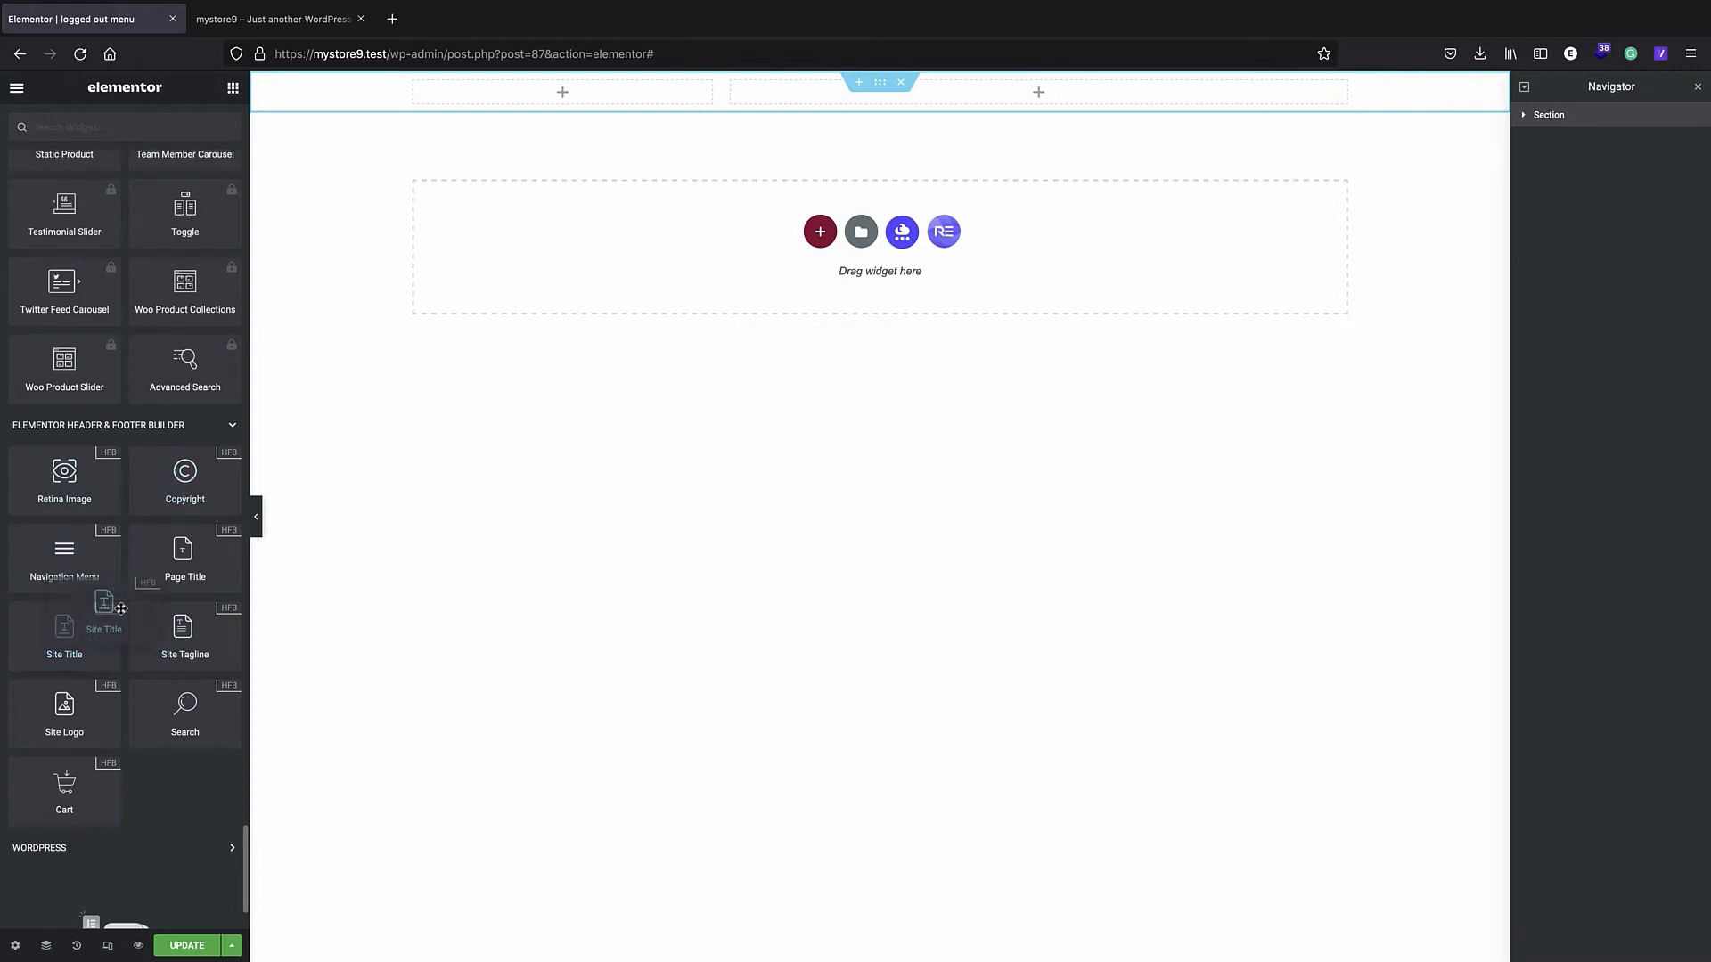
{"action": "left_click_drag", "start_coordinate": [82, 695], "coordinate": [510, 98]}
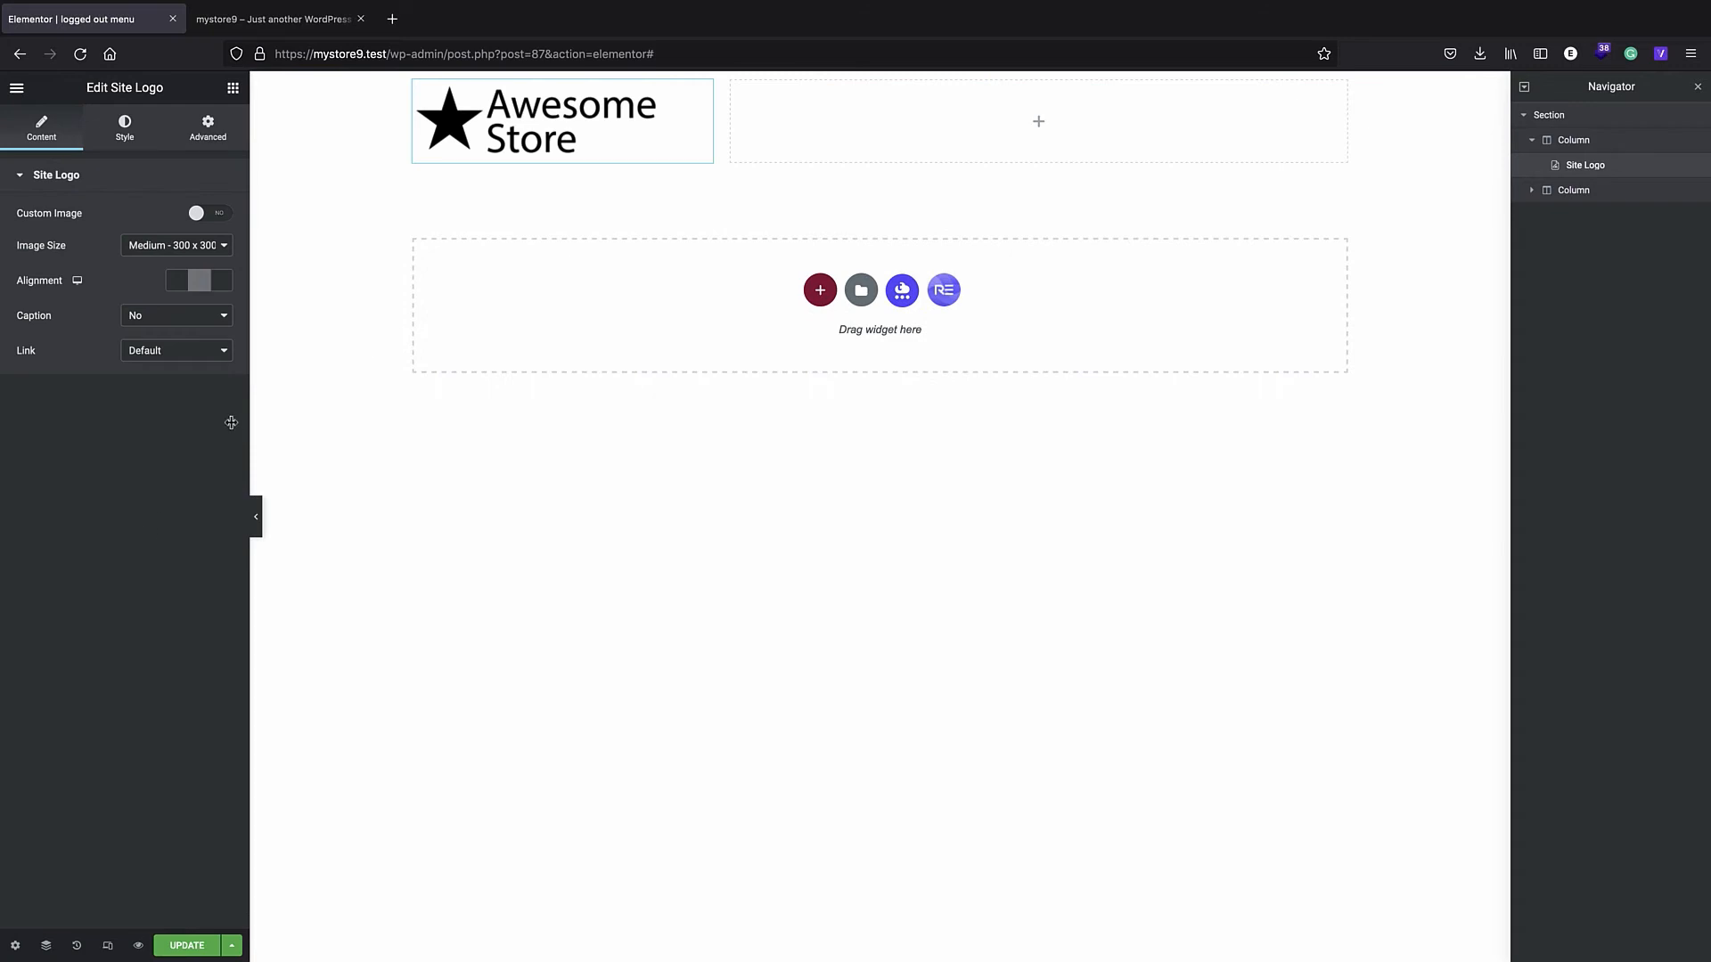
{"action": "left_click_drag", "start_coordinate": [715, 148], "coordinate": [592, 145]}
- Place the Elementor Header & Footer Builder's Navigation Menu widget in the empty column beside the logo
{"action": "left_click", "coordinate": [233, 88]}
{"action": "scroll", "coordinate": [178, 253], "scroll_direction": "down", "scroll_amount": 5}
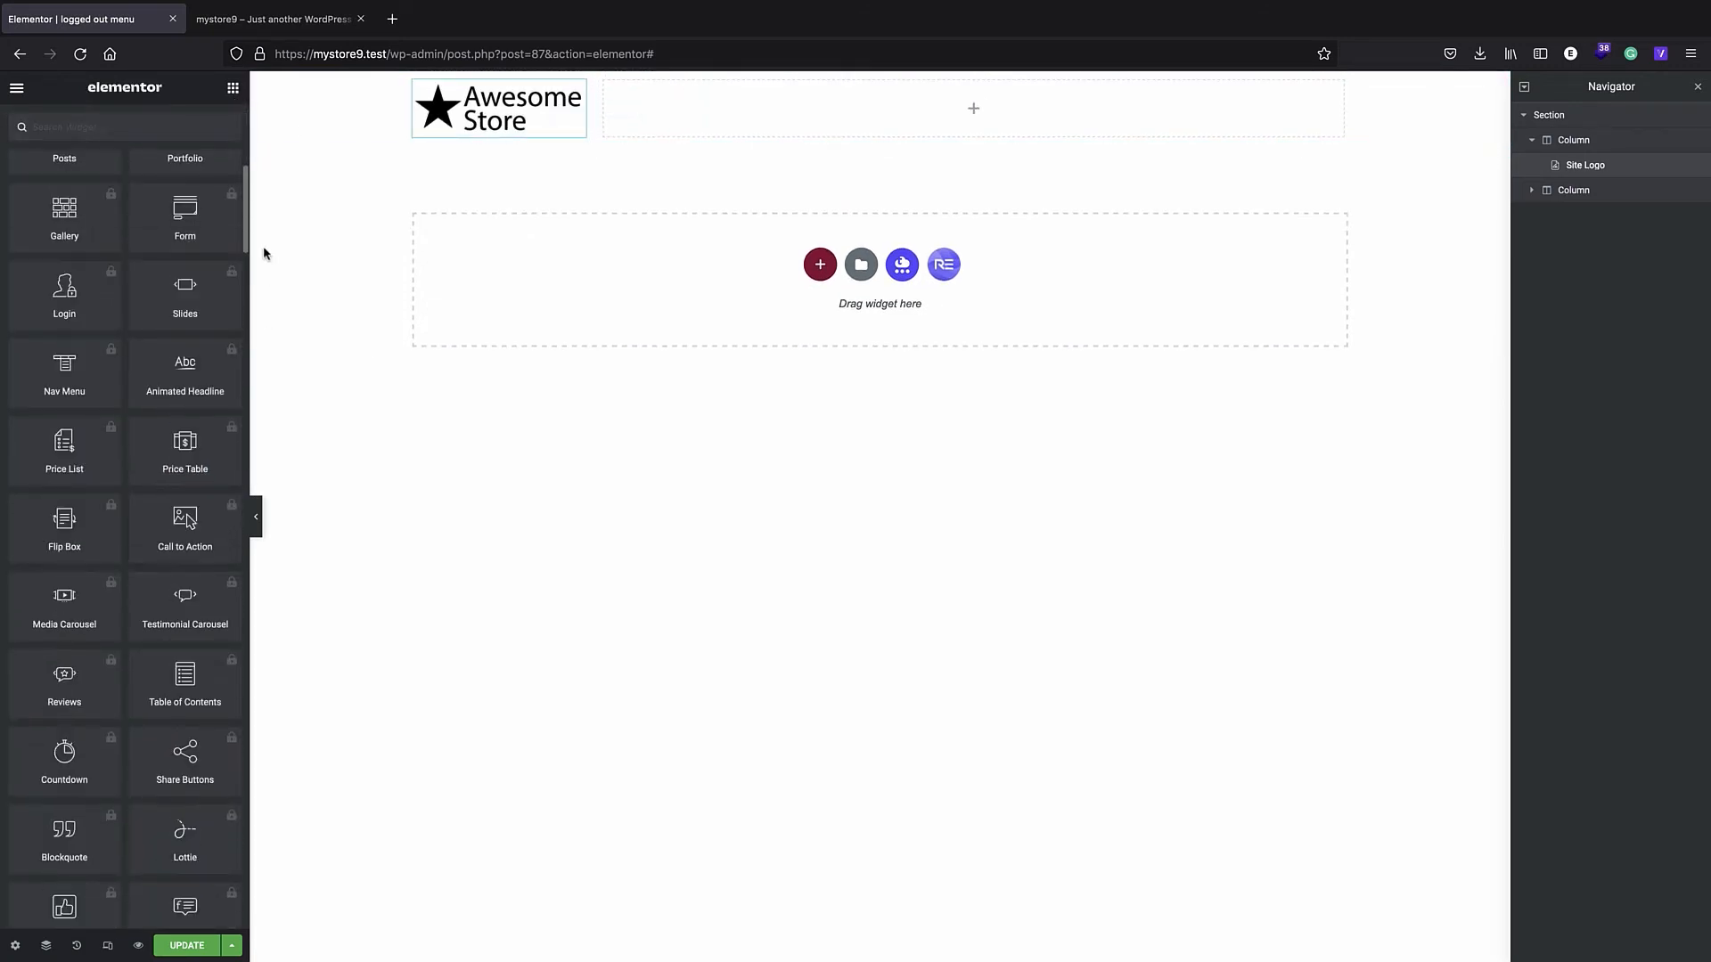
{"action": "left_click_drag", "start_coordinate": [242, 214], "coordinate": [173, 846]}
{"action": "left_click_drag", "start_coordinate": [62, 410], "coordinate": [891, 111]}
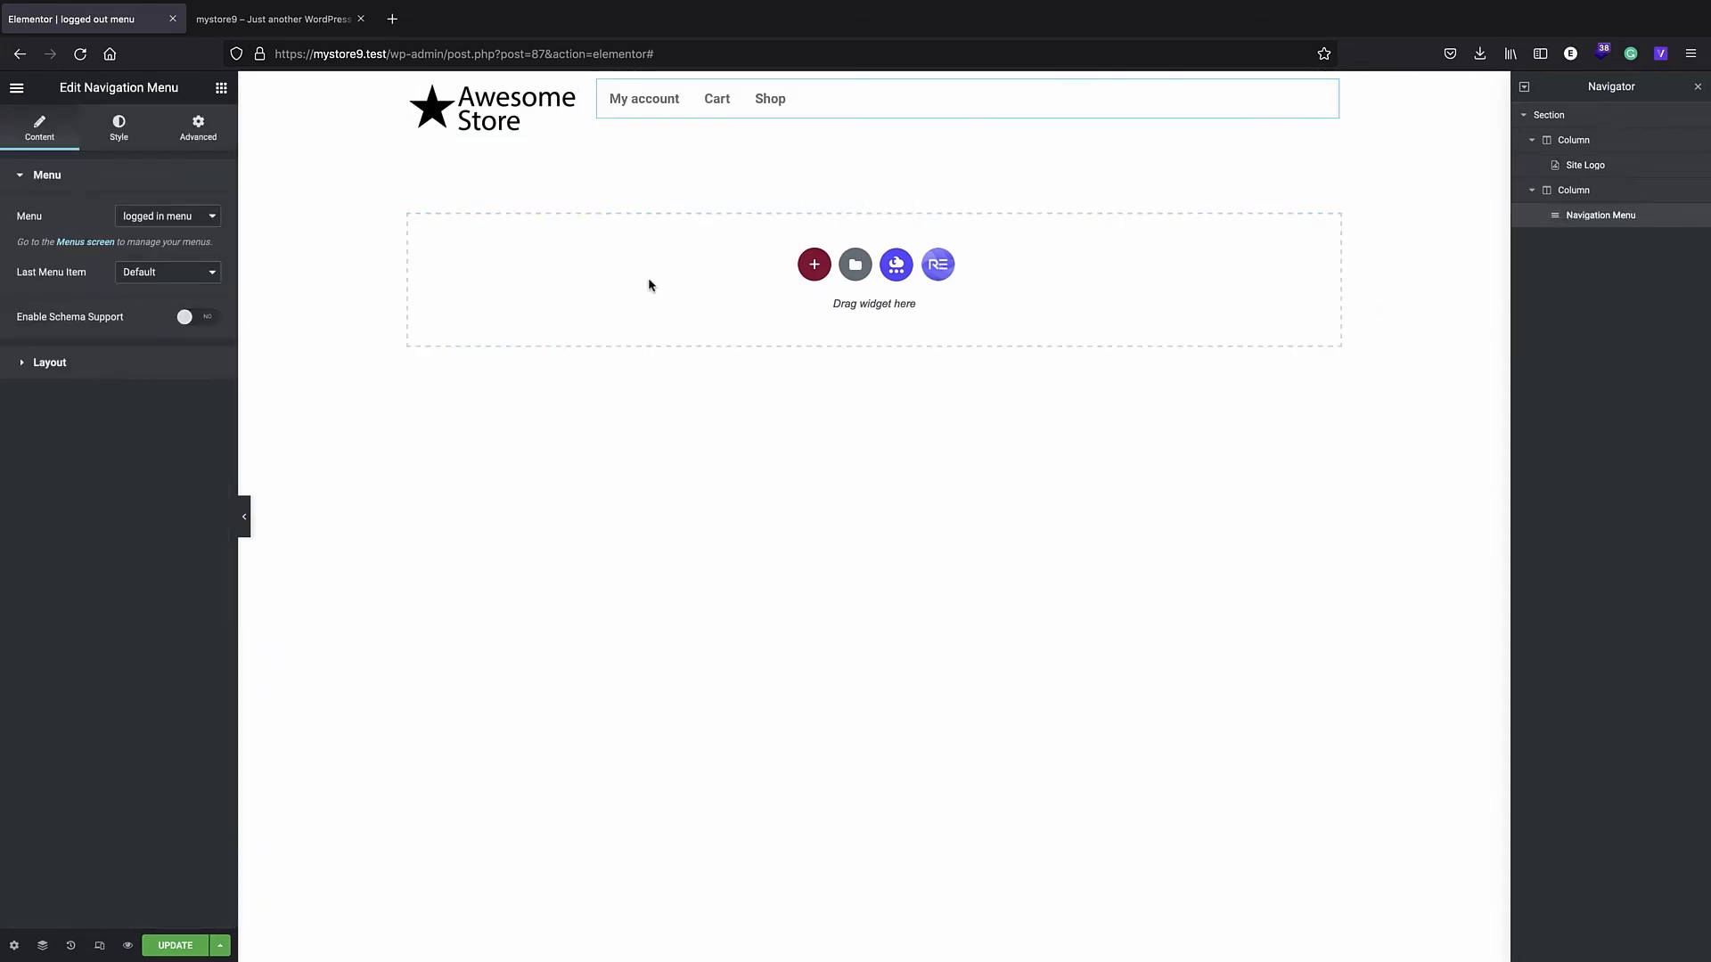
{"action": "left_click", "coordinate": [198, 127]}
{"action": "left_click", "coordinate": [133, 121]}
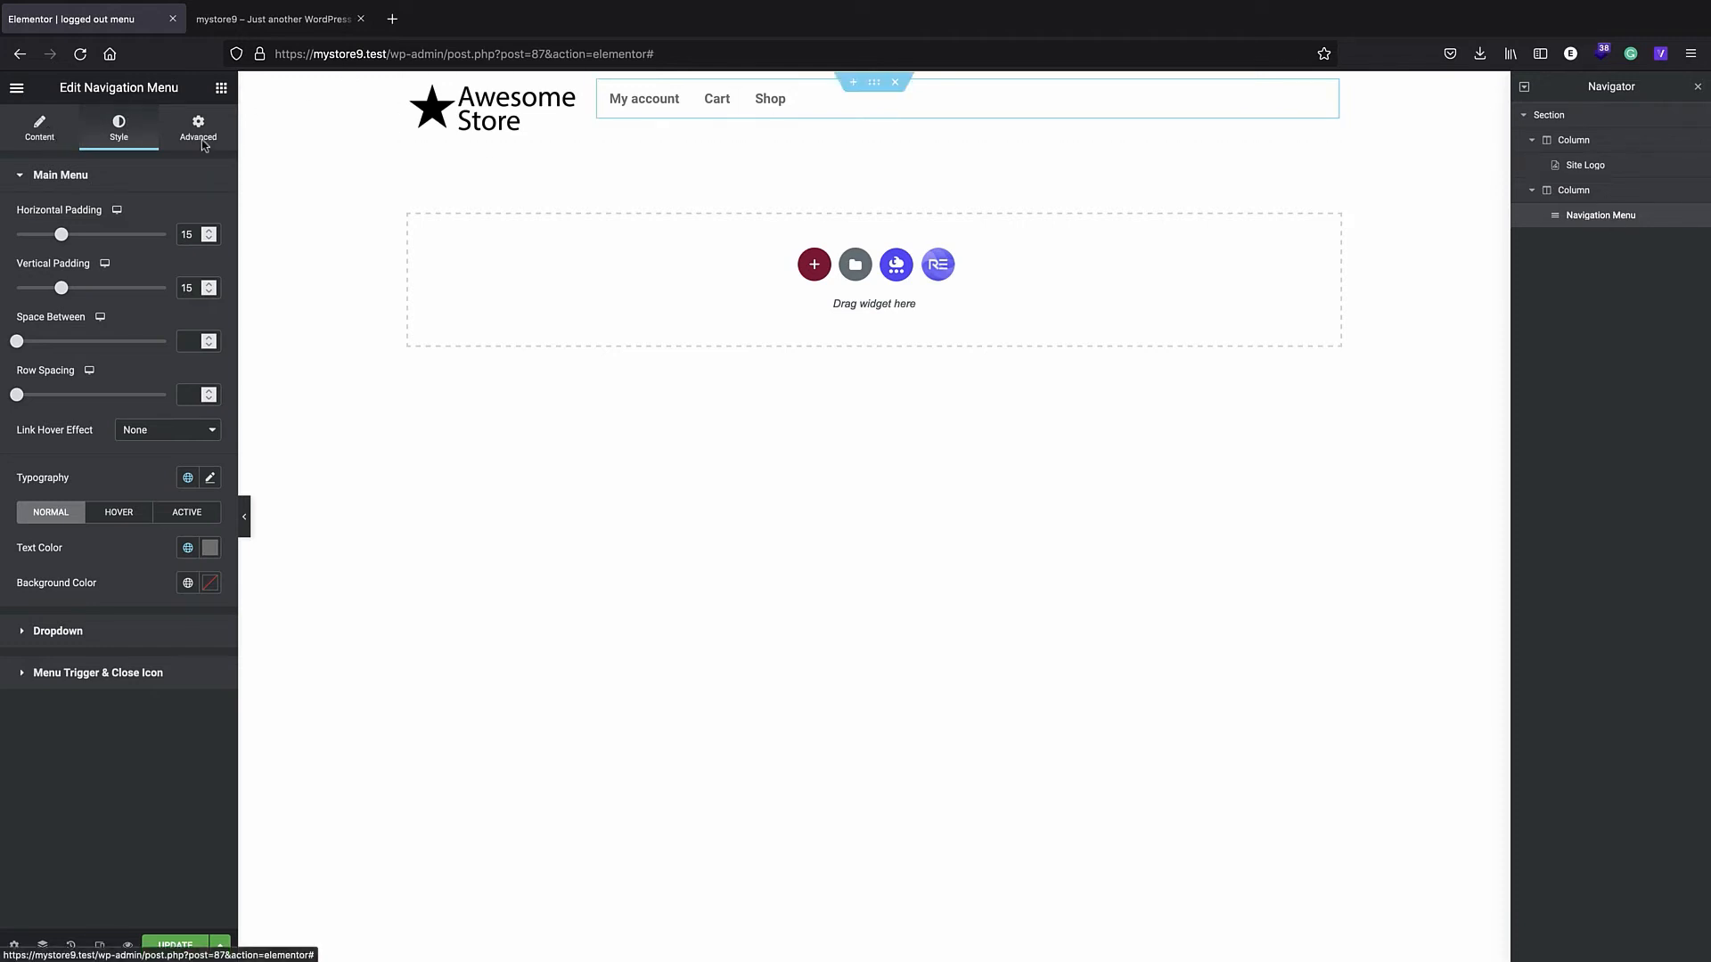
{"action": "left_click", "coordinate": [48, 132]}
{"action": "left_click", "coordinate": [101, 135]}
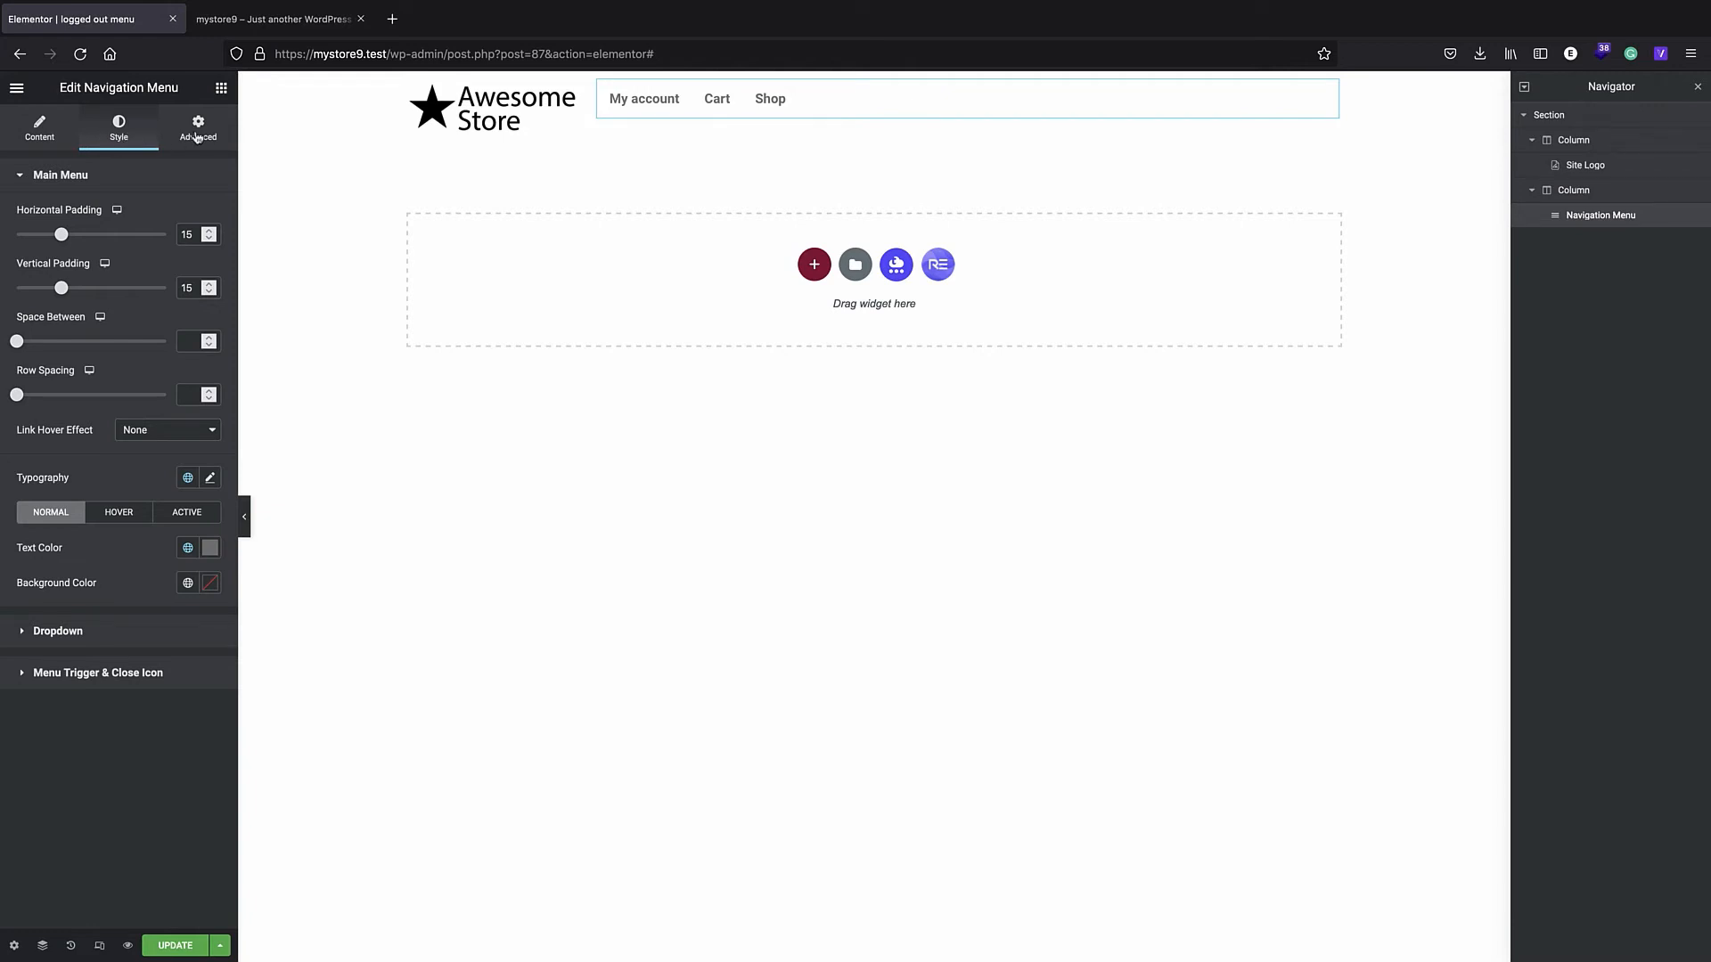
{"action": "left_click", "coordinate": [198, 132]}
{"action": "left_click", "coordinate": [58, 125]}
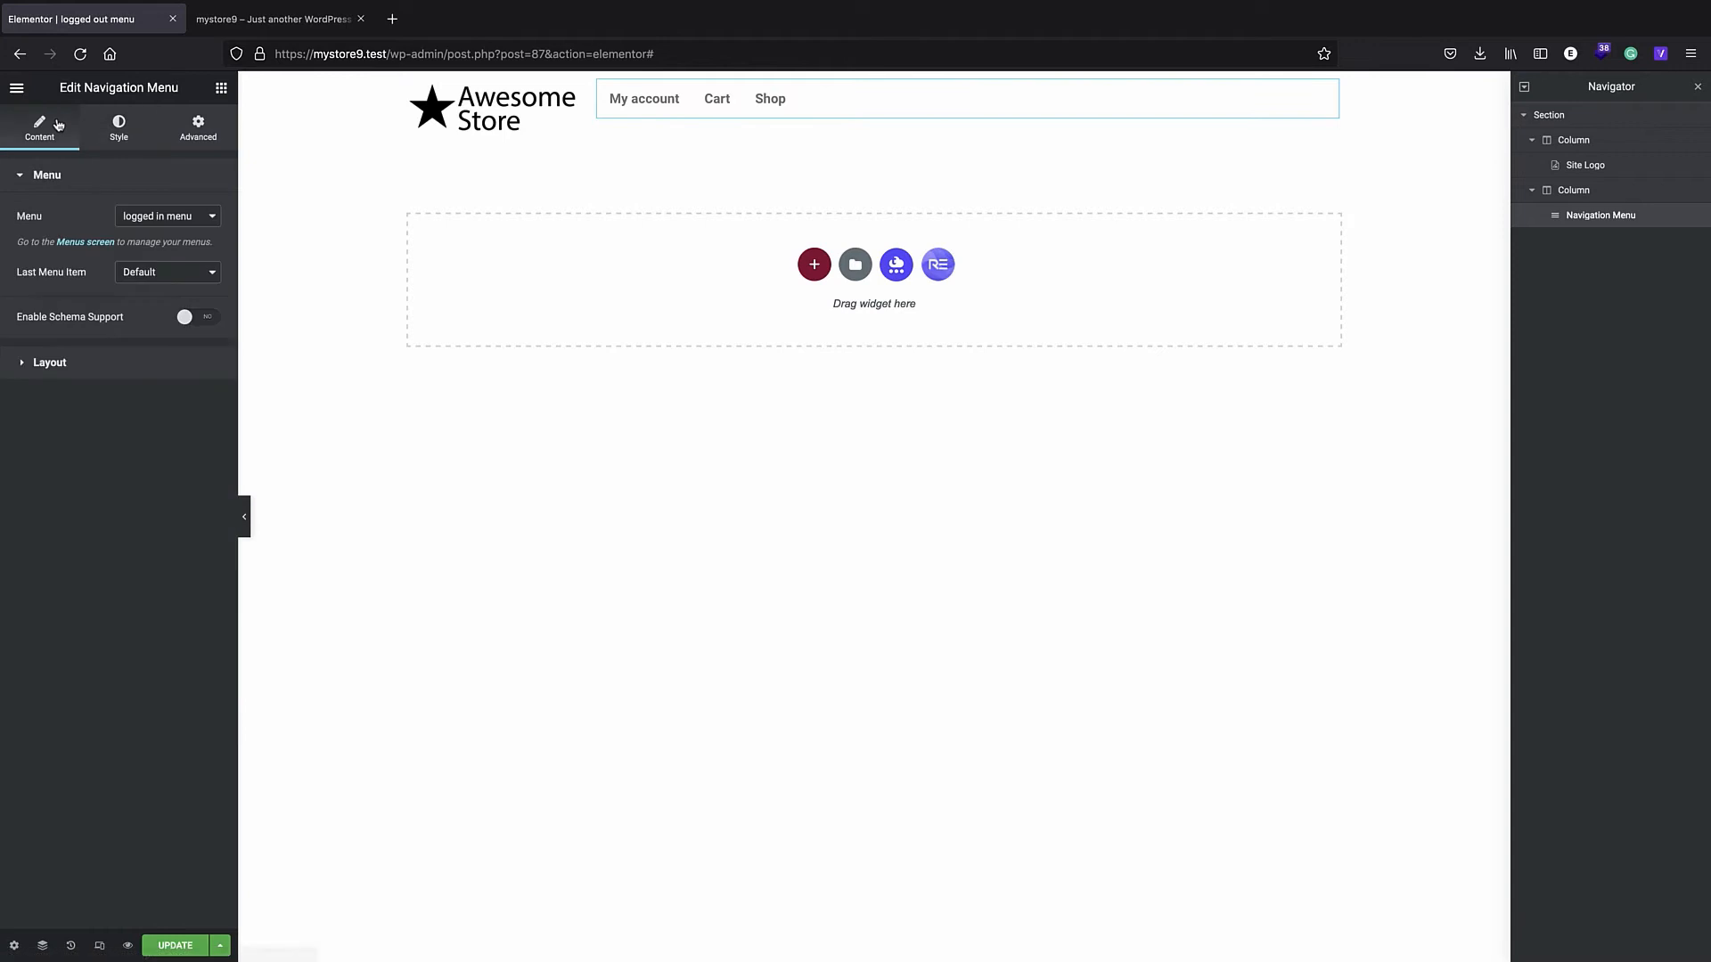
- Align the logged-out header's navigation menu to the right in its layout settings and save the template
{"action": "left_click", "coordinate": [87, 348]}
{"action": "left_click", "coordinate": [188, 299]}
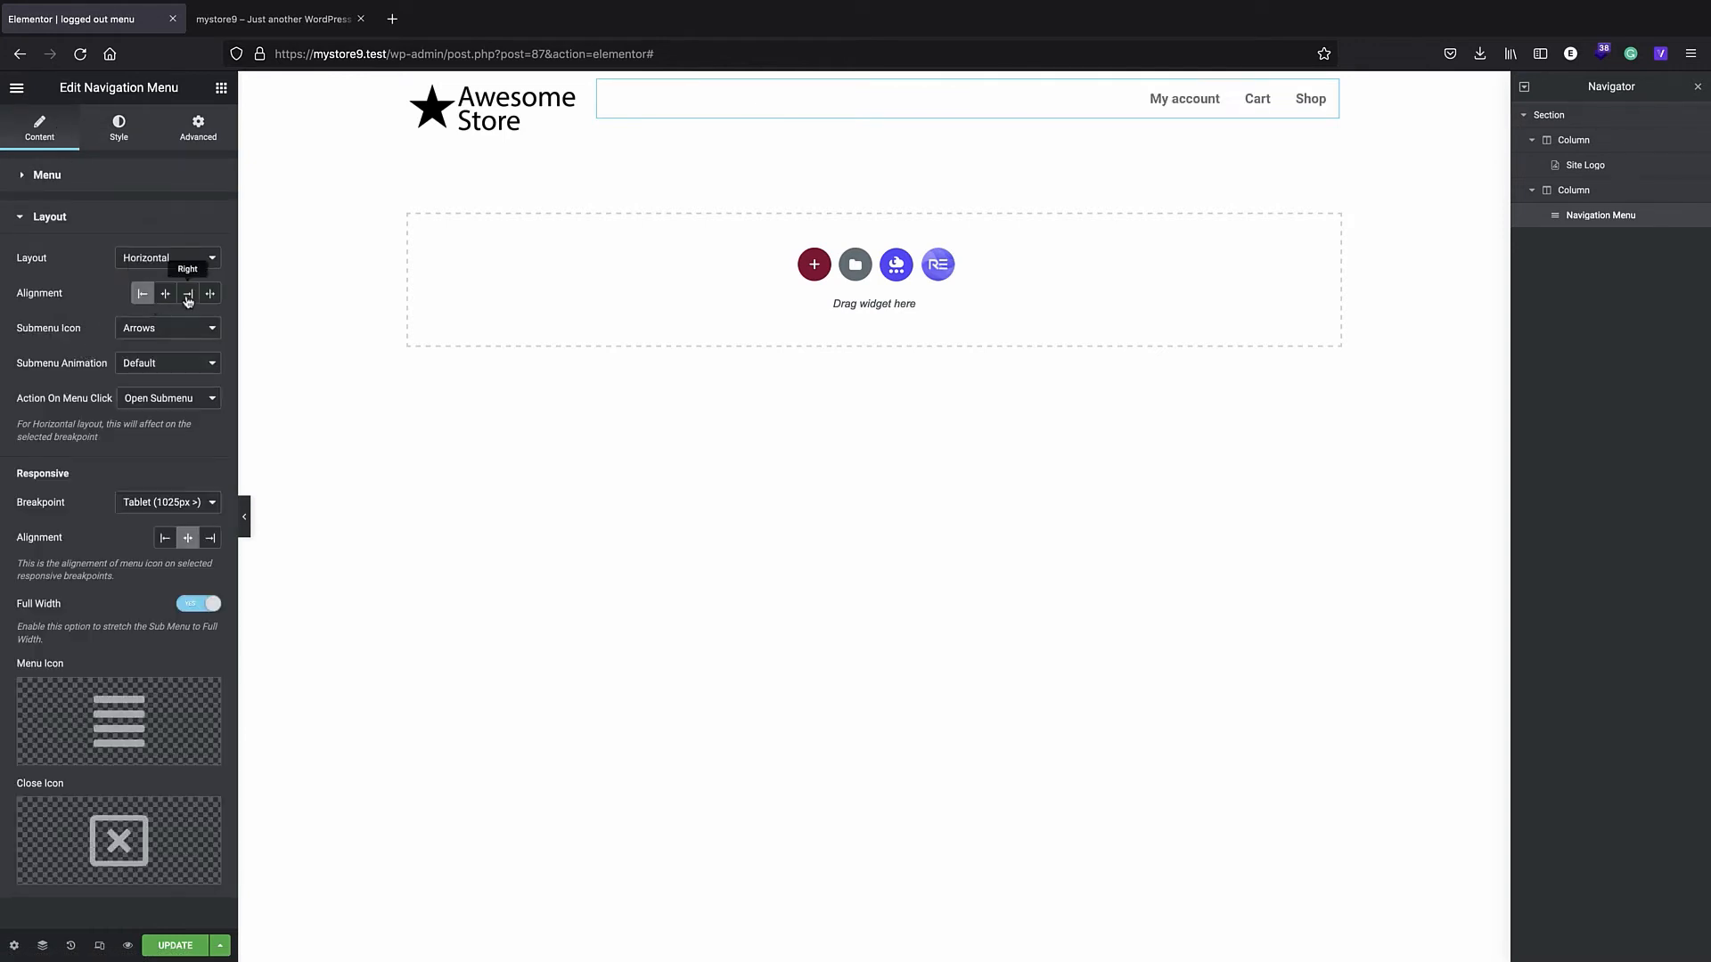
{"action": "left_click", "coordinate": [190, 948]}
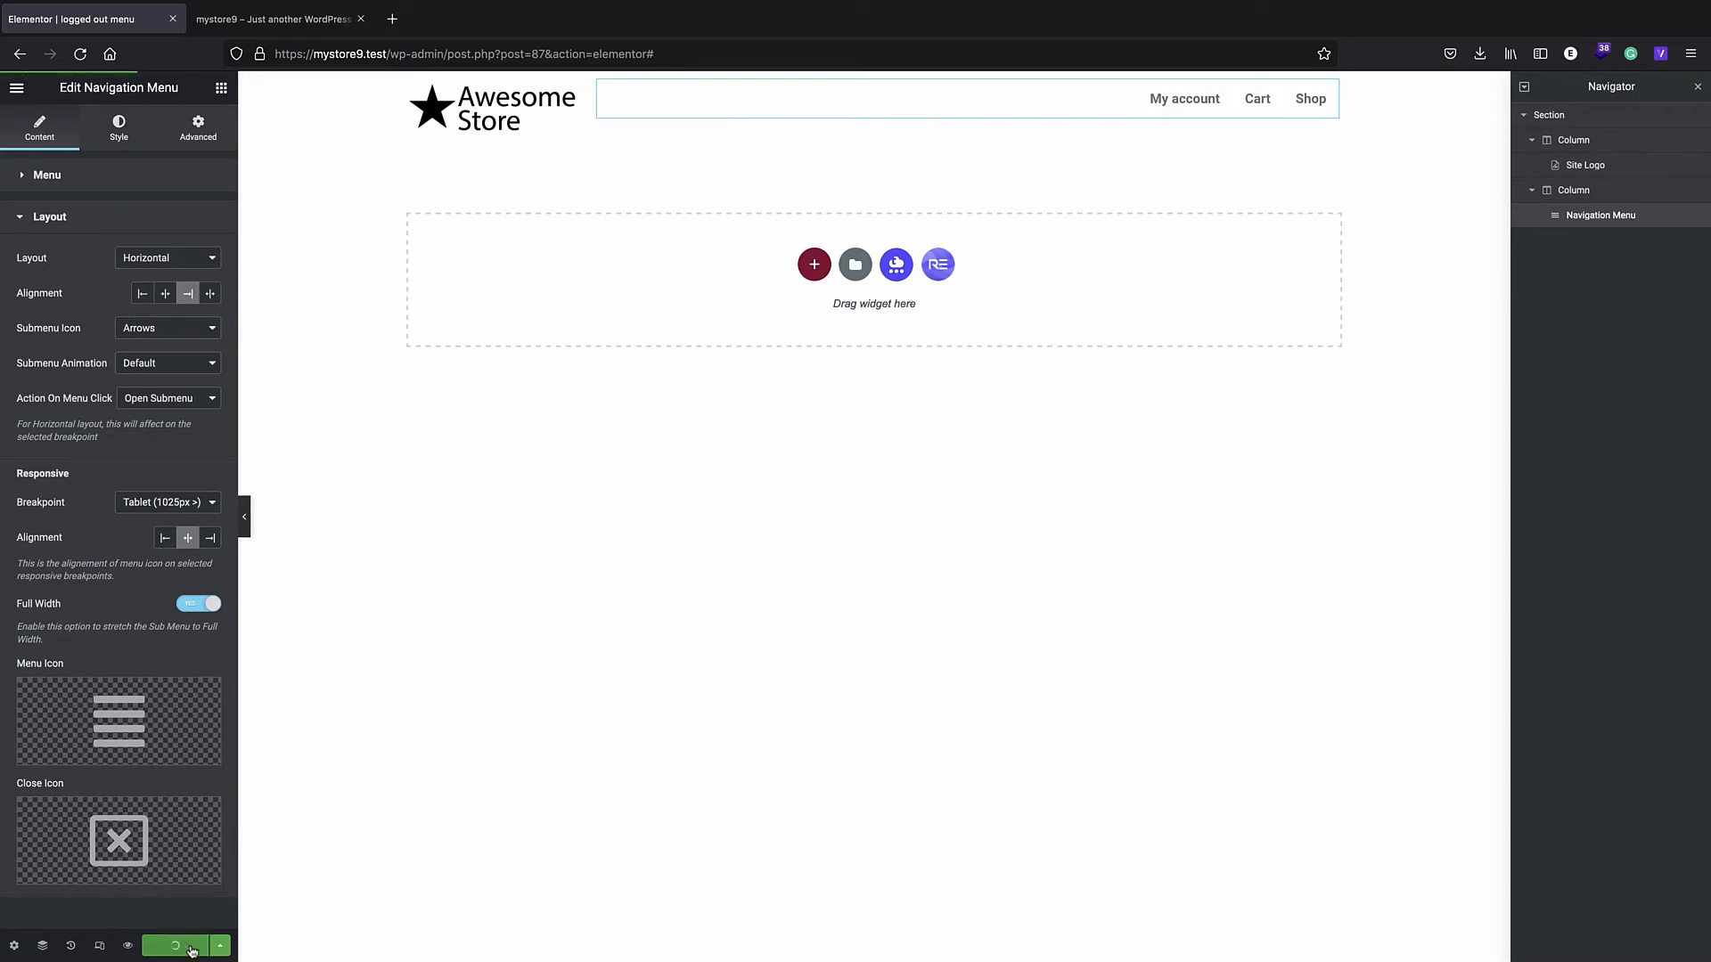
- Open the mystore9.test home page and test the header by visiting My account and returning home through the site logo
{"action": "left_click", "coordinate": [429, 43]}
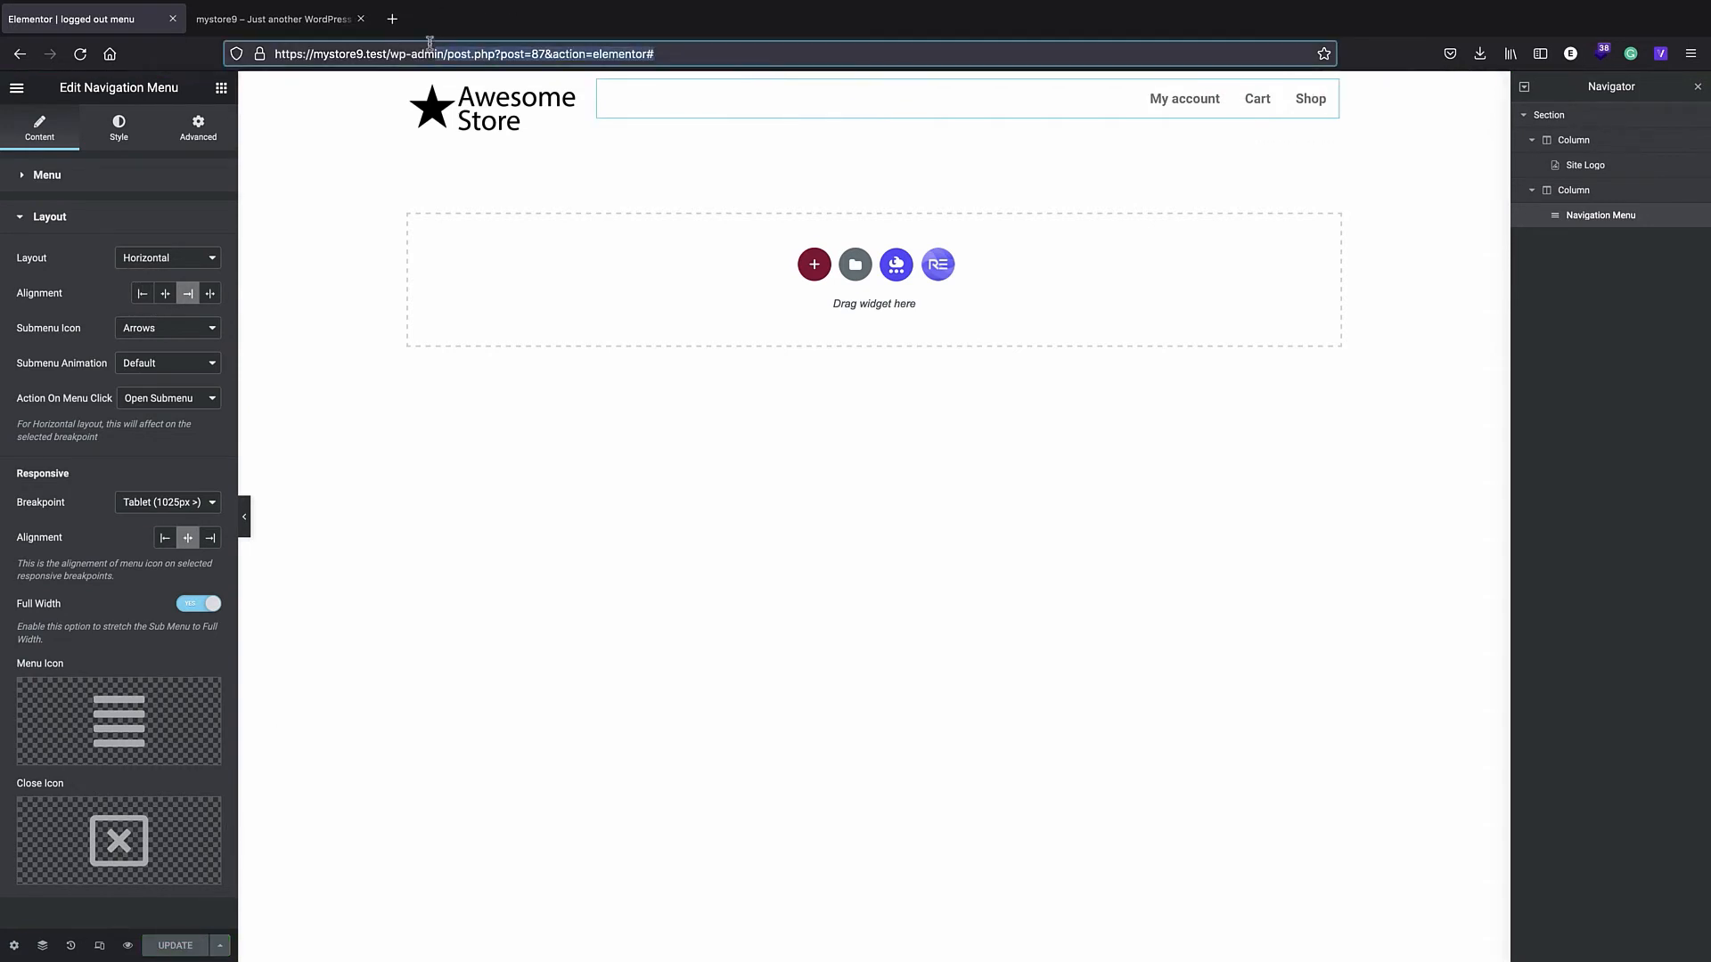
{"action": "type", "text": "mystore9.test/"}
{"action": "key", "text": "Return"}
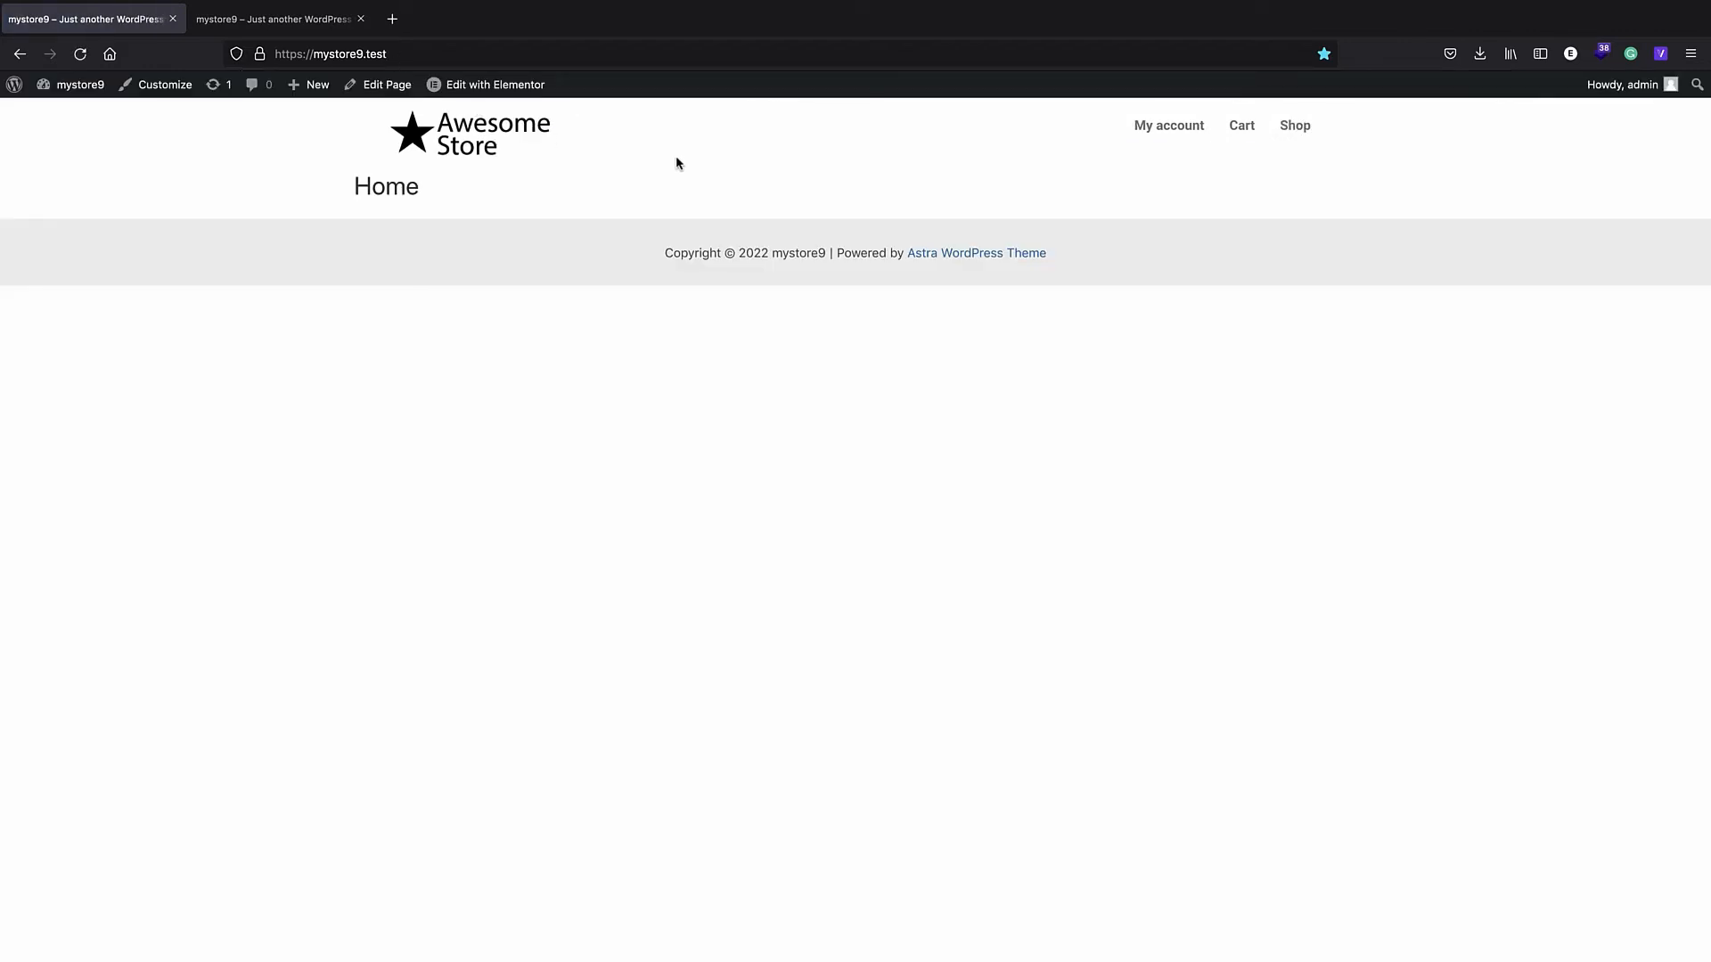
{"action": "left_click", "coordinate": [1195, 134]}
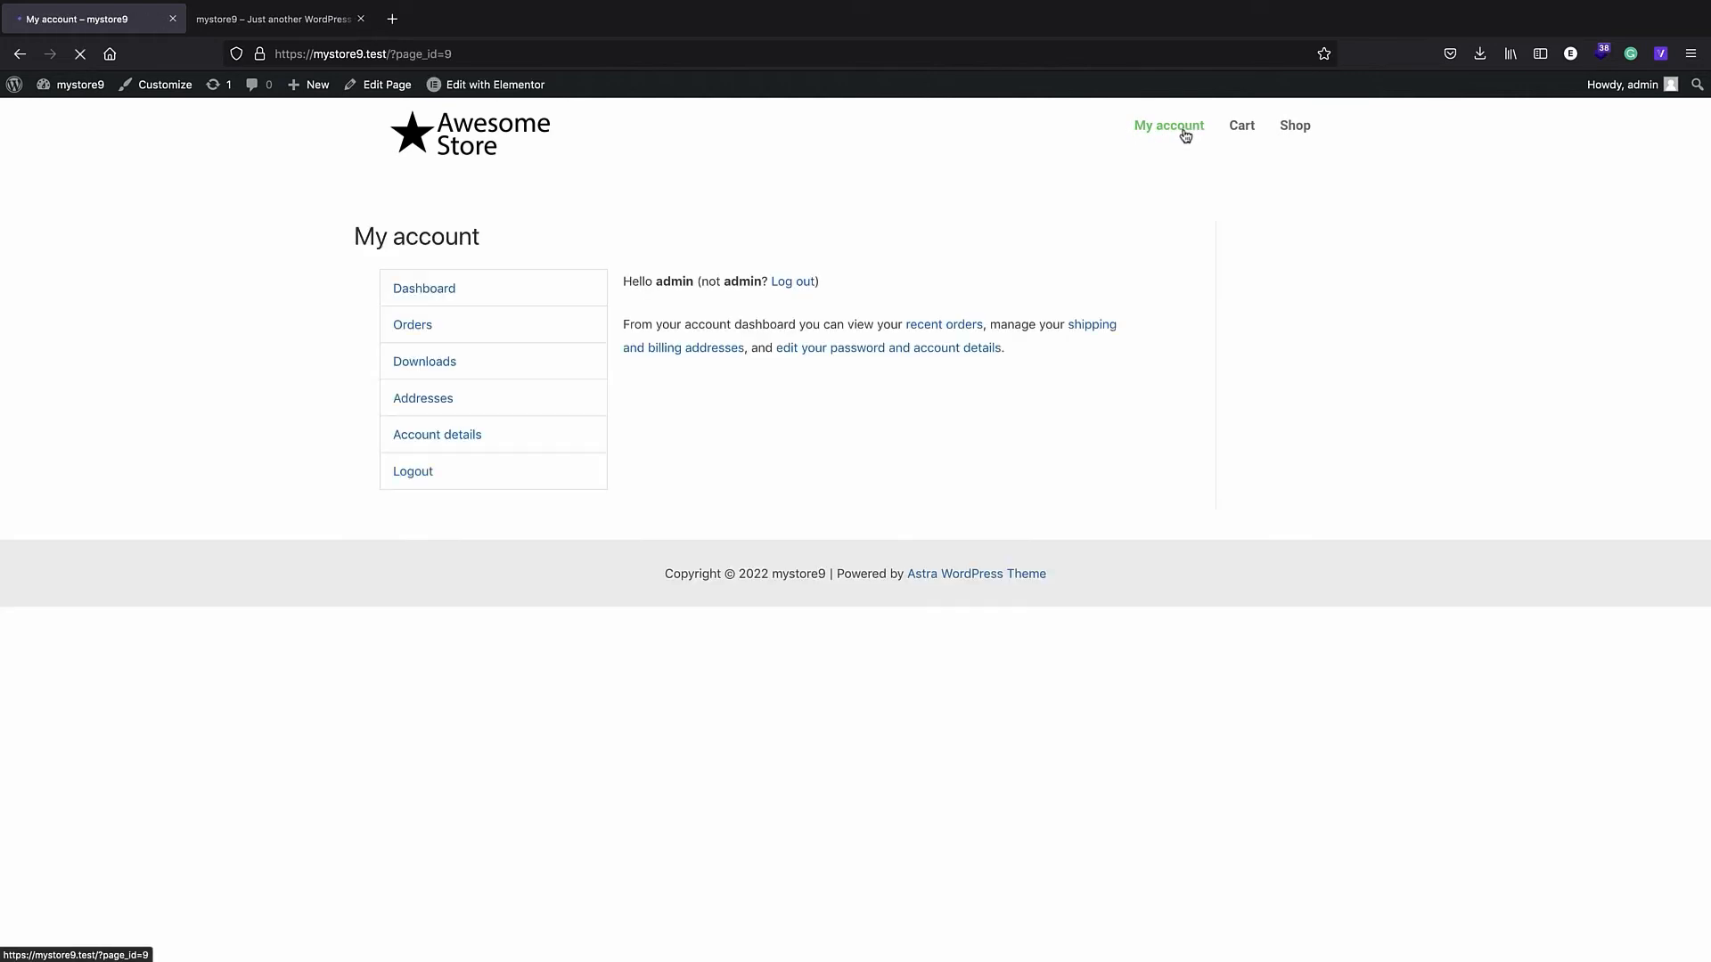
{"action": "left_click", "coordinate": [486, 150]}
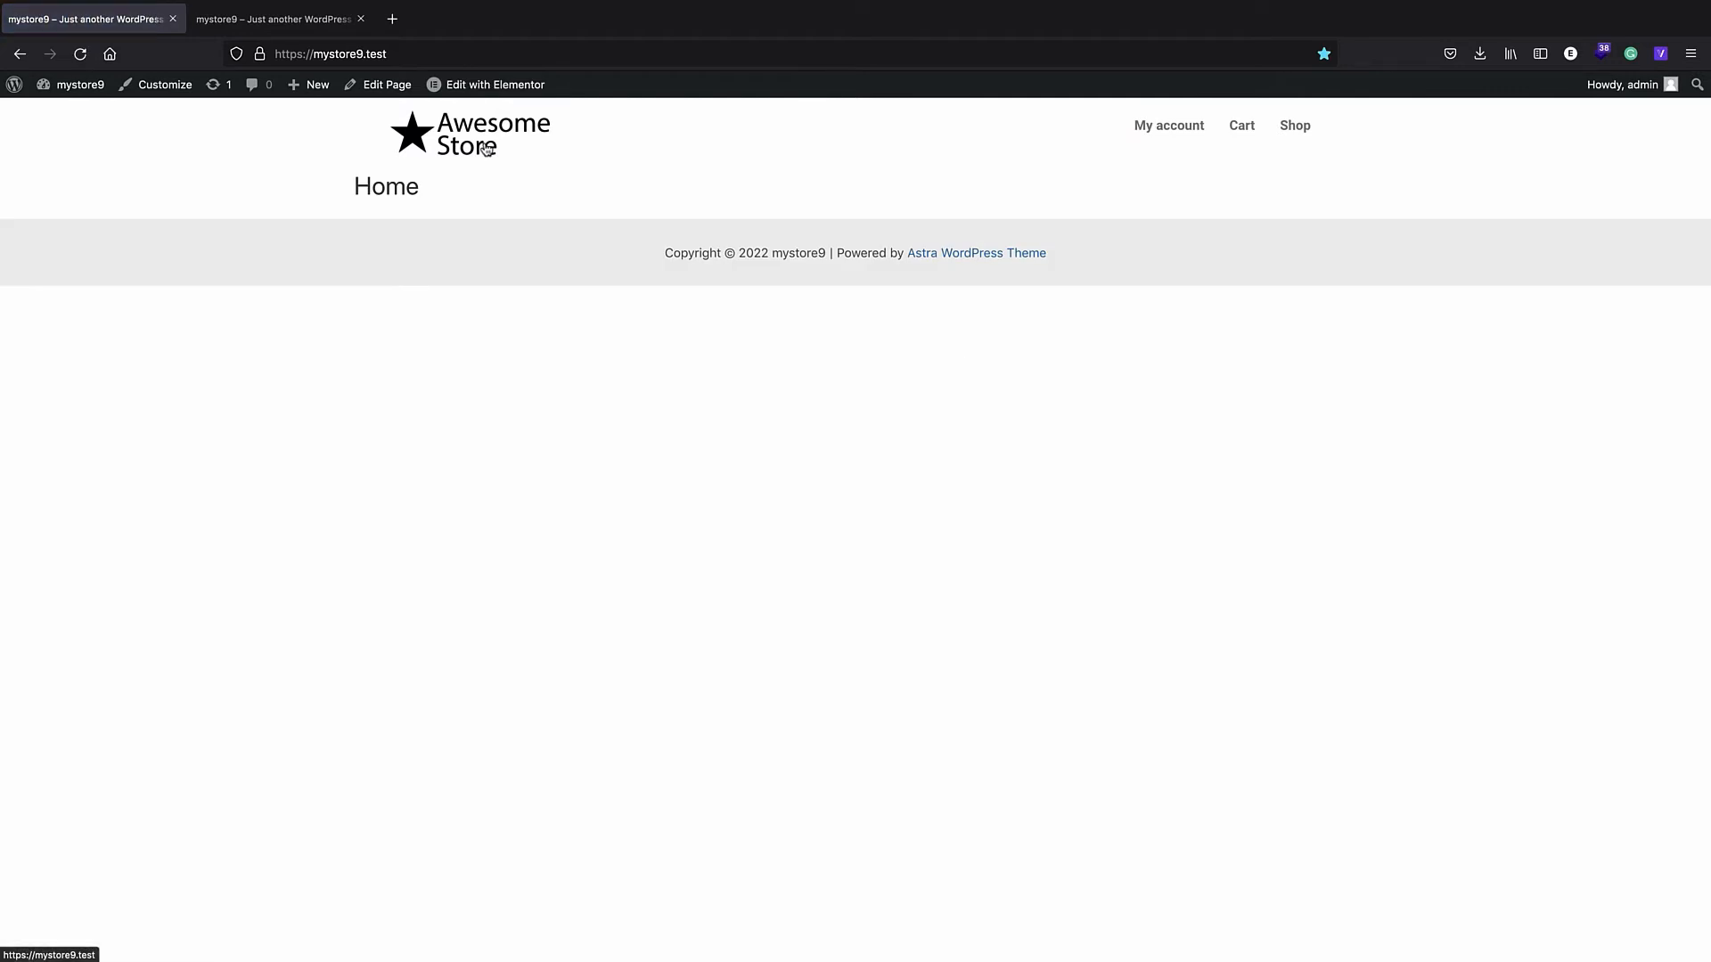
- Load the store's home page in a private window to check the header menu as a logged-out visitor, and close that window
{"action": "left_click", "coordinate": [428, 51]}
{"action": "key", "text": "ctrl+c"}
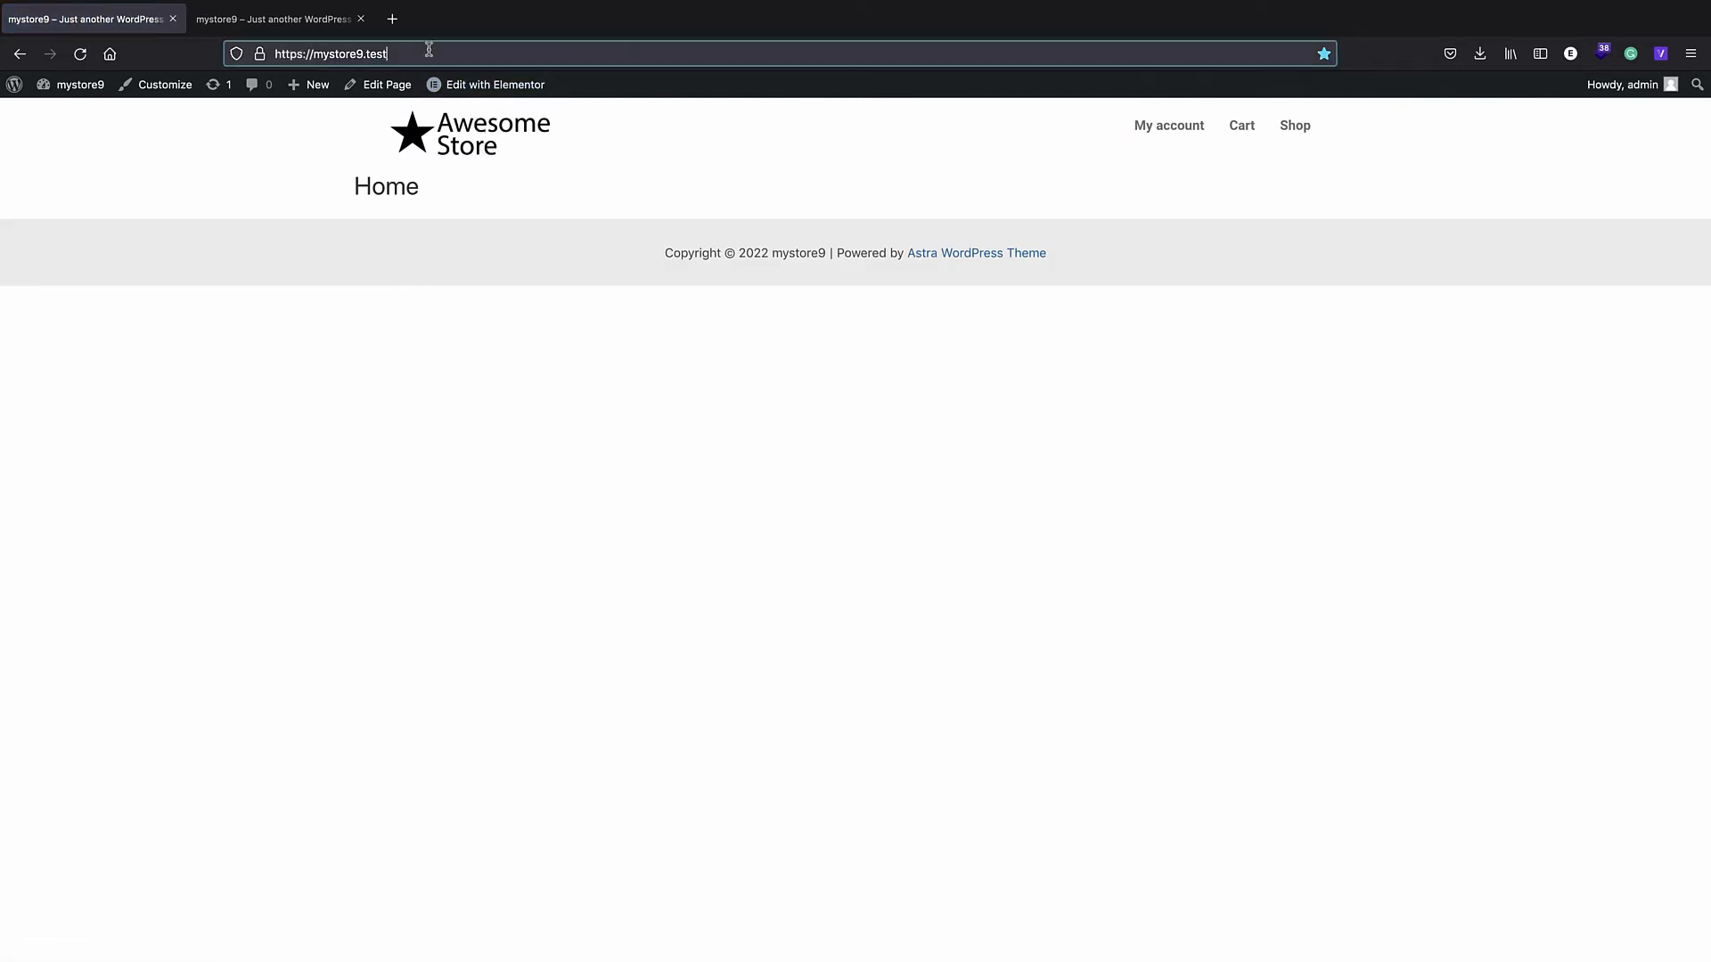
{"action": "left_click", "coordinate": [1691, 53]}
{"action": "left_click", "coordinate": [1532, 176]}
{"action": "key", "text": "ctrl+v"}
{"action": "key", "text": "Return"}
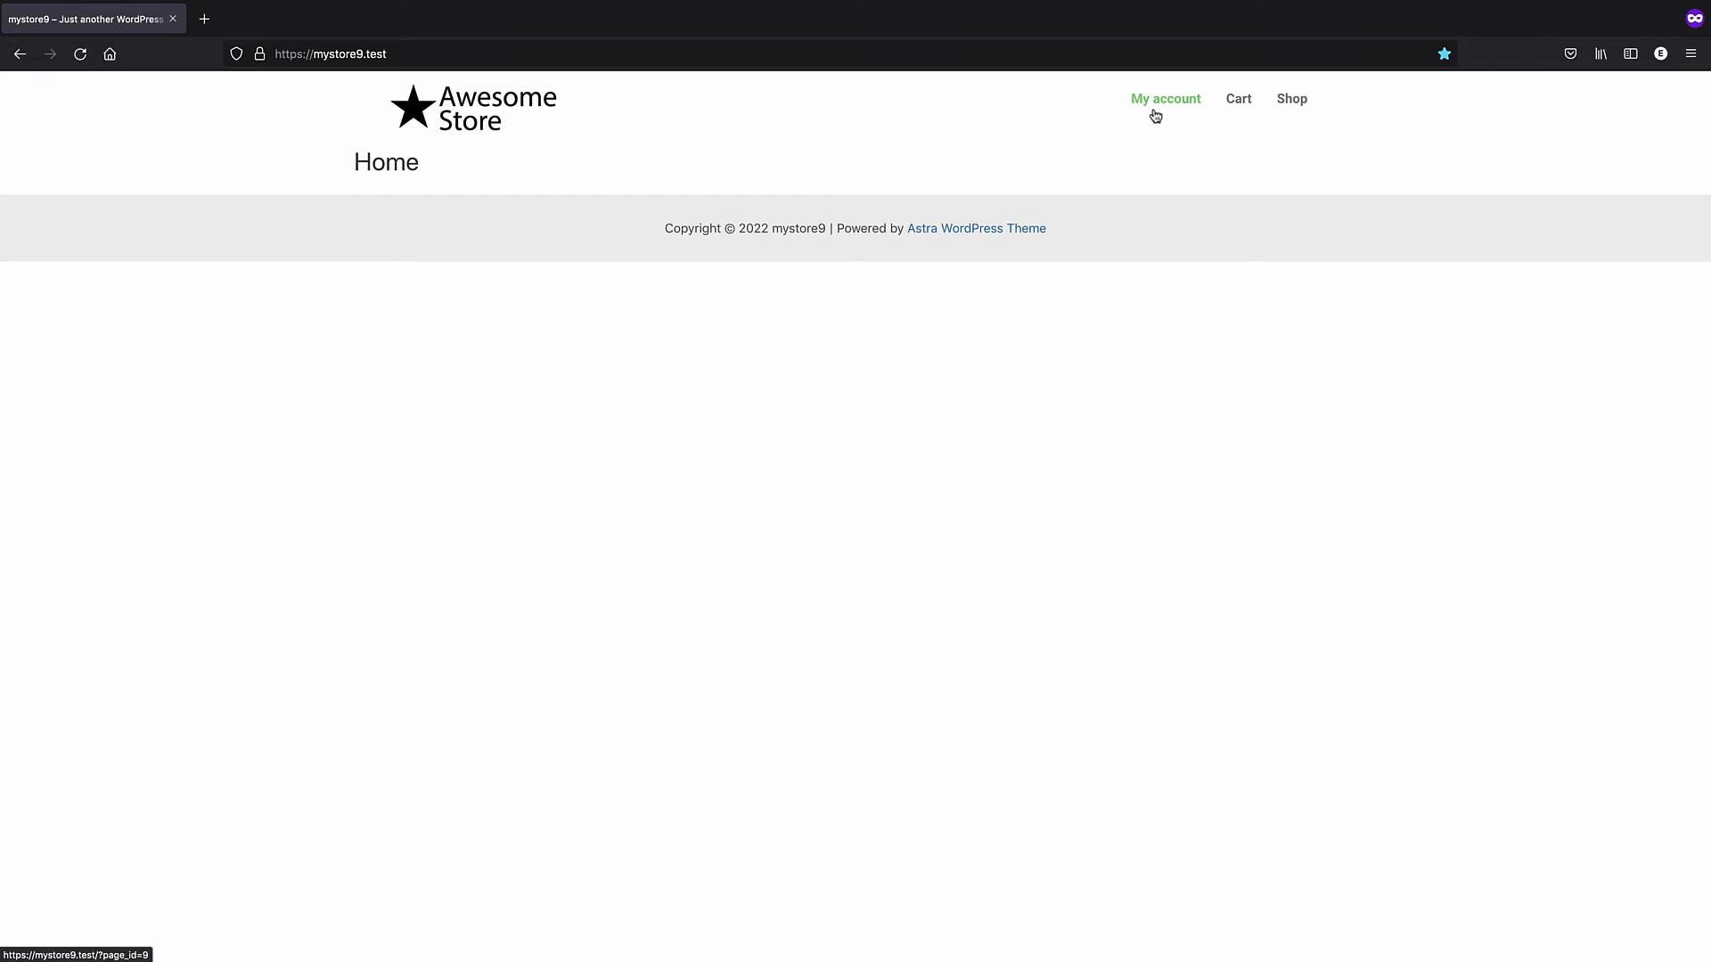
{"action": "left_click", "coordinate": [174, 20]}
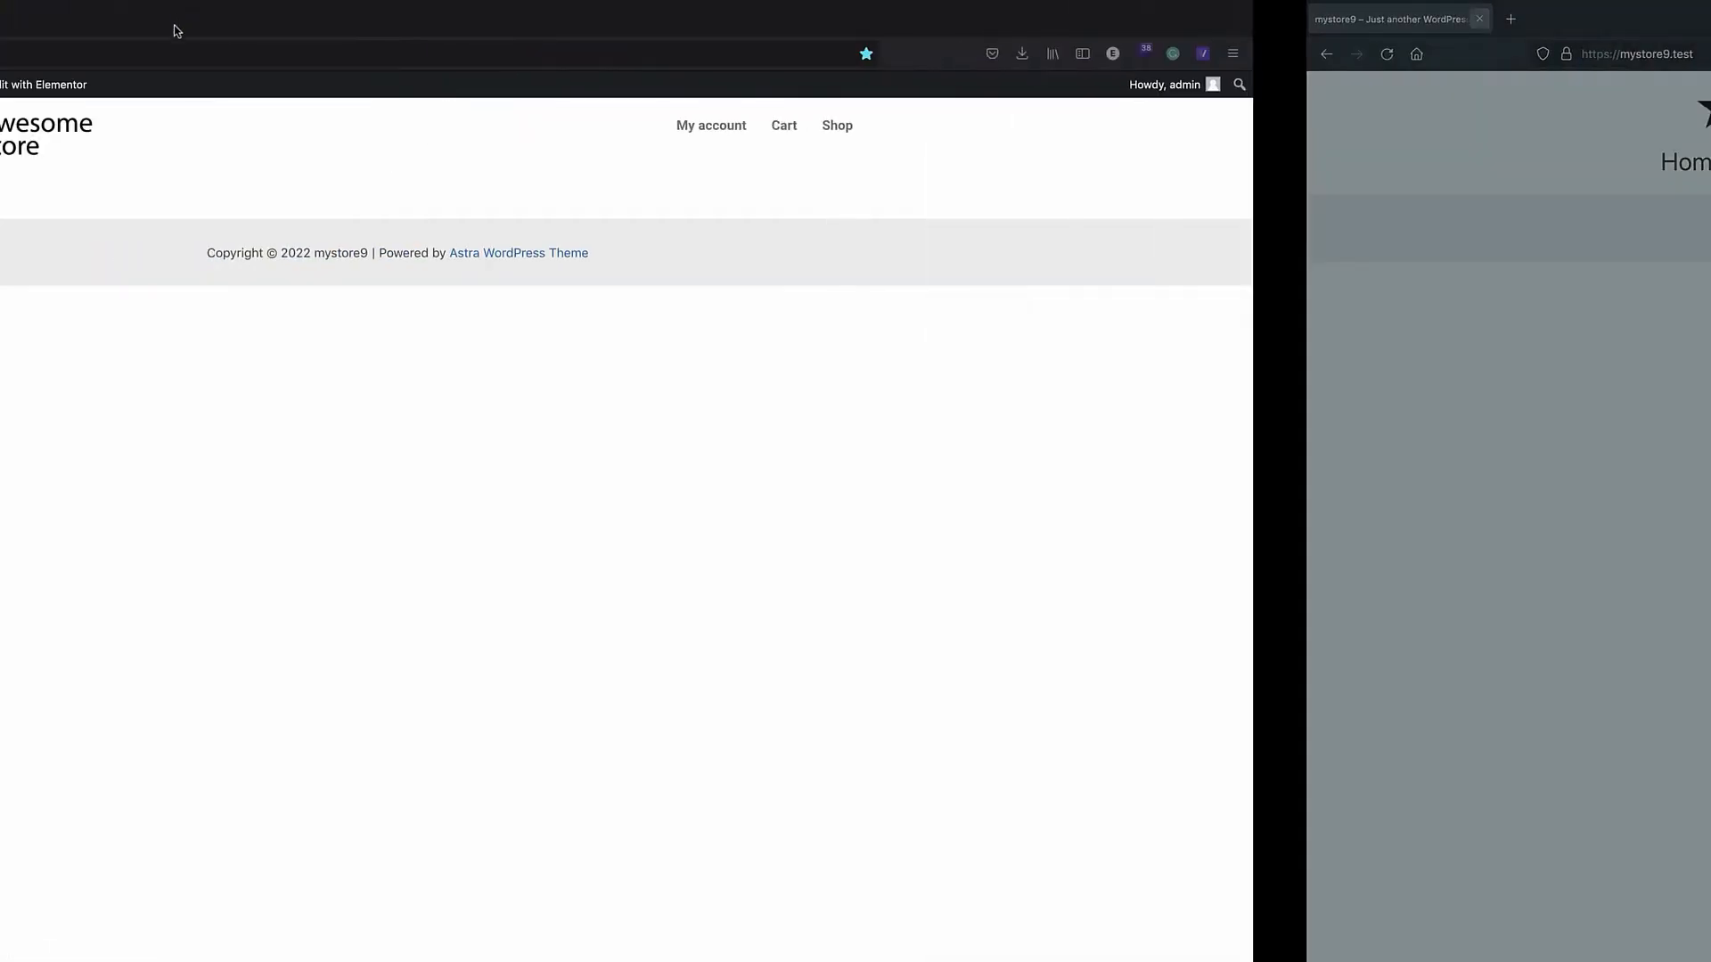
- Open the WordPress admin in a new tab and load the "logged out menu" header template in Elementor
{"action": "right_click", "coordinate": [15, 80]}
{"action": "left_click", "coordinate": [54, 87]}
{"action": "left_click", "coordinate": [213, 22]}
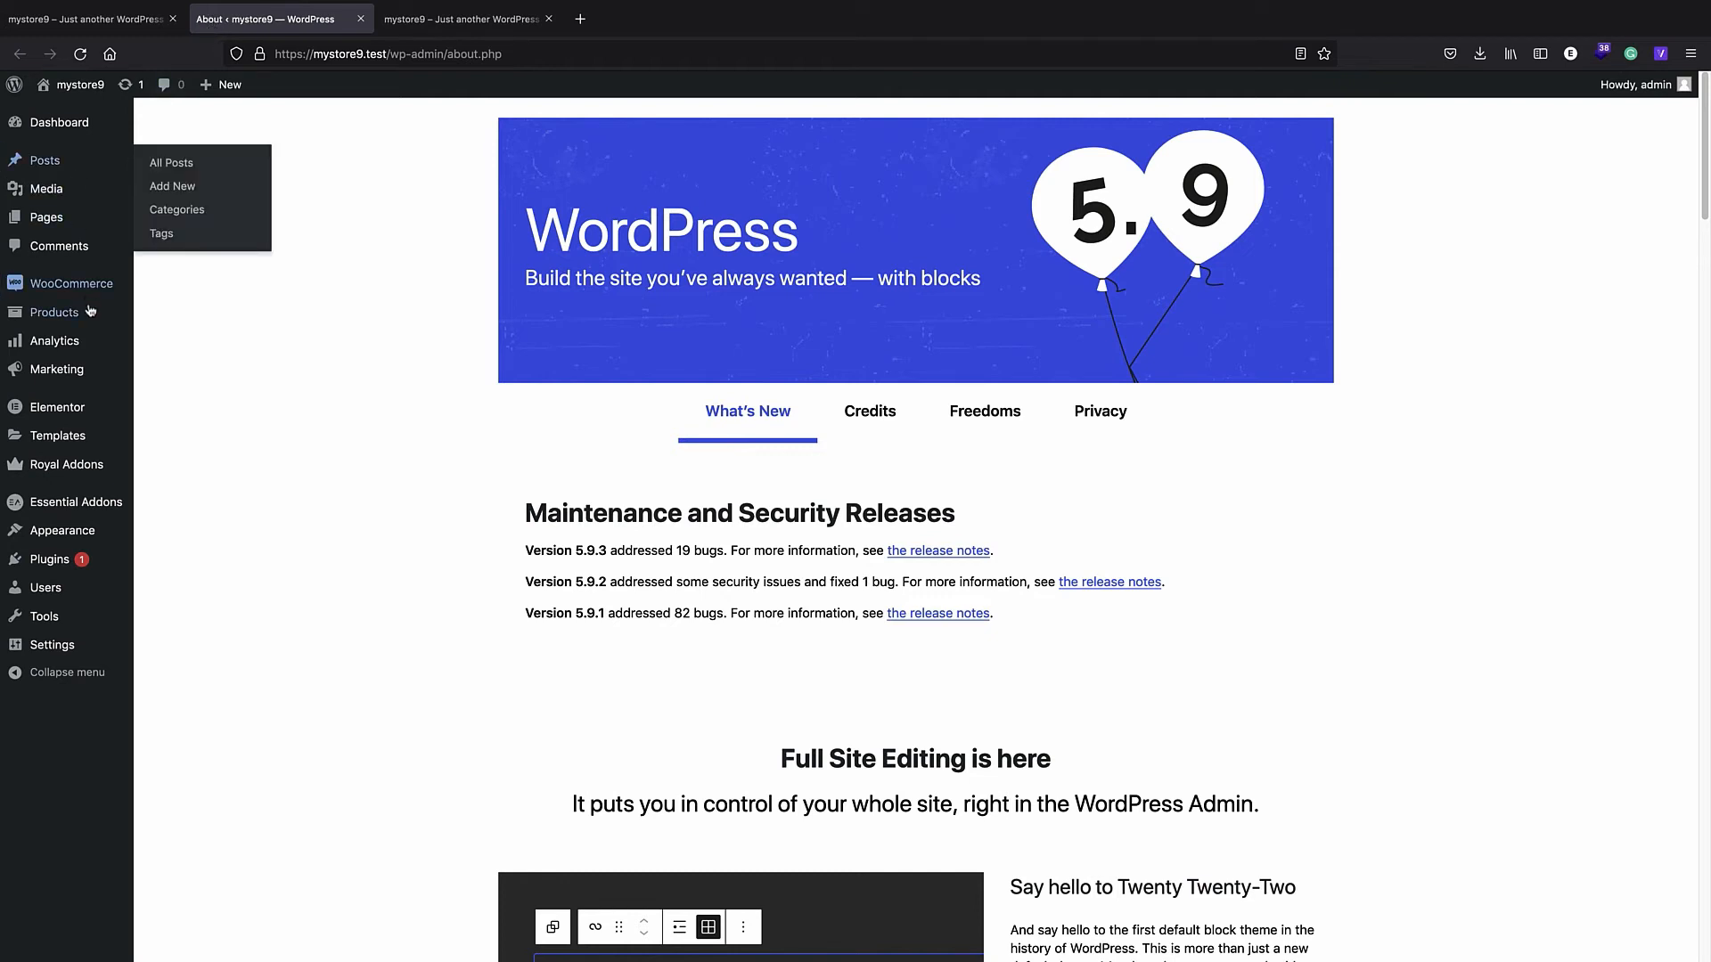
{"action": "mouse_move", "coordinate": [85, 533]}
{"action": "left_click", "coordinate": [224, 635]}
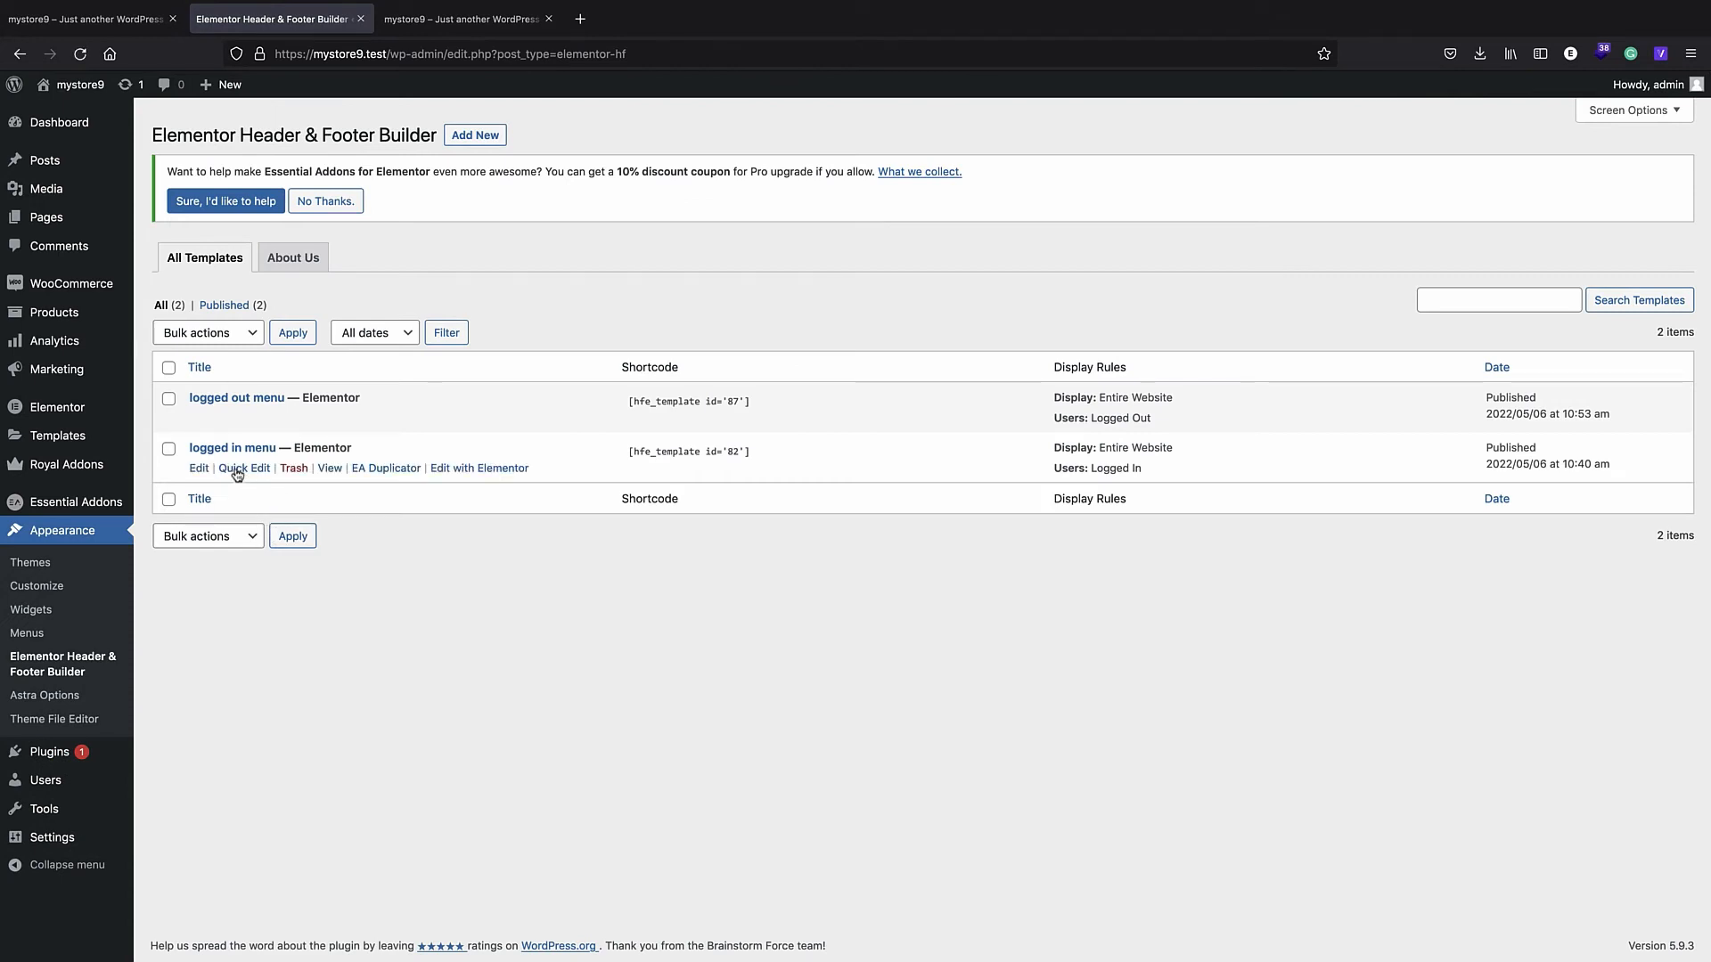
{"action": "left_click", "coordinate": [261, 398]}
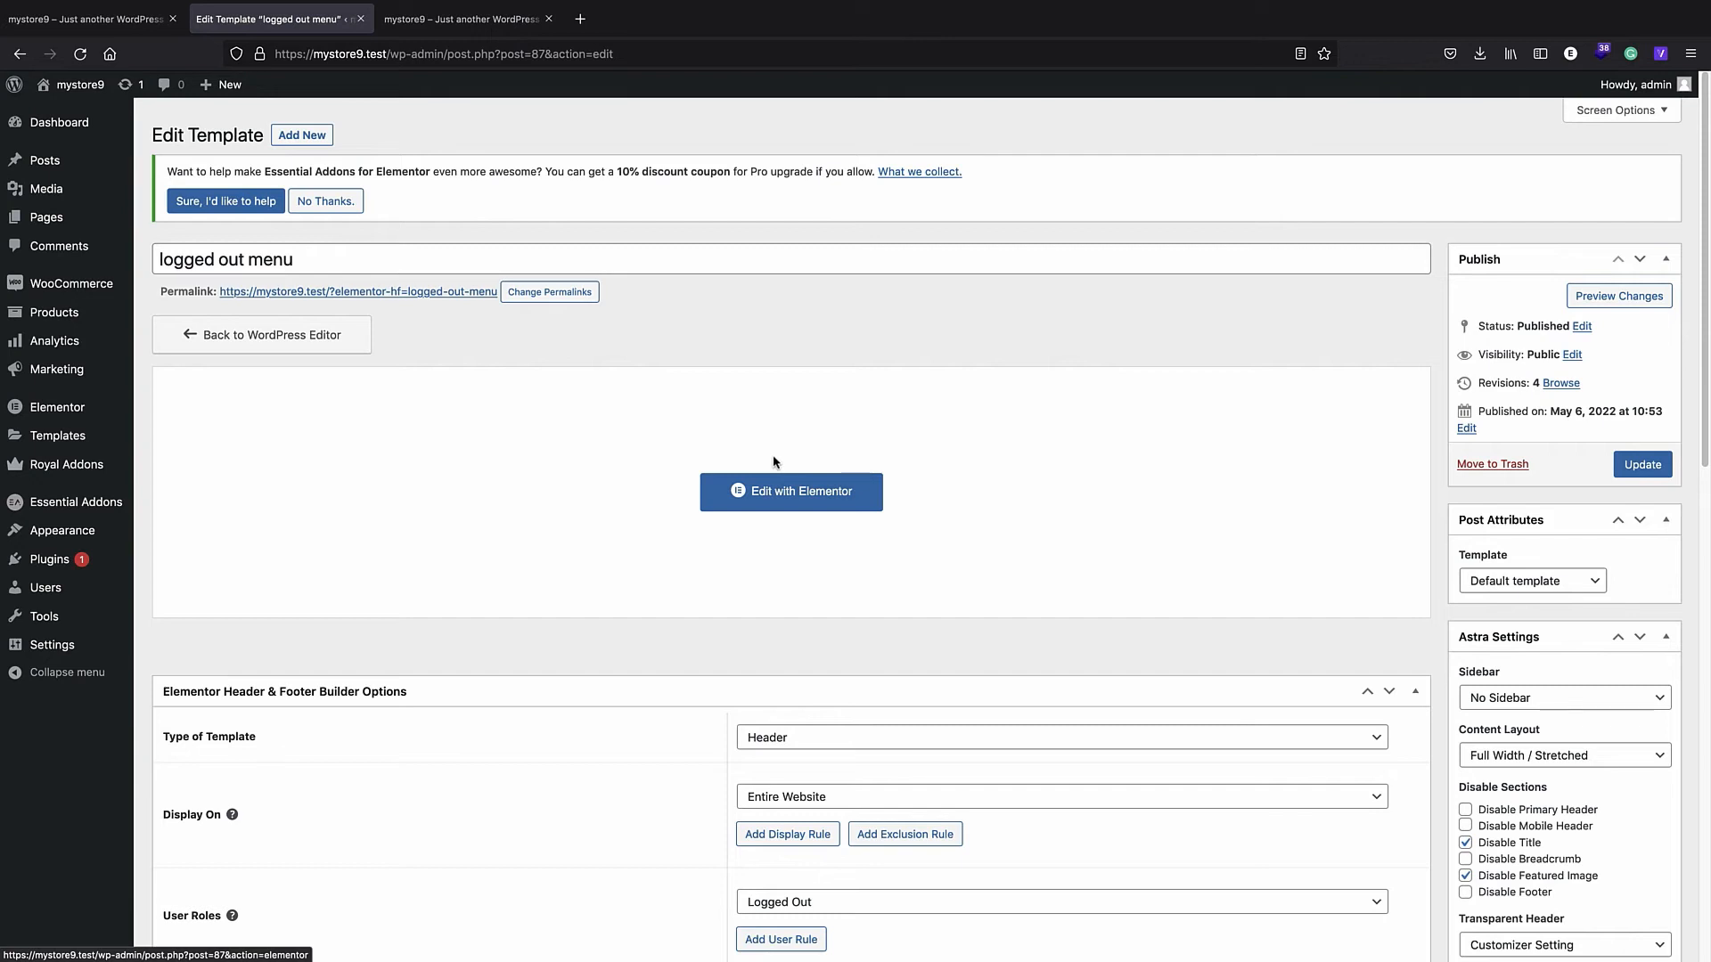
{"action": "left_click", "coordinate": [775, 491]}
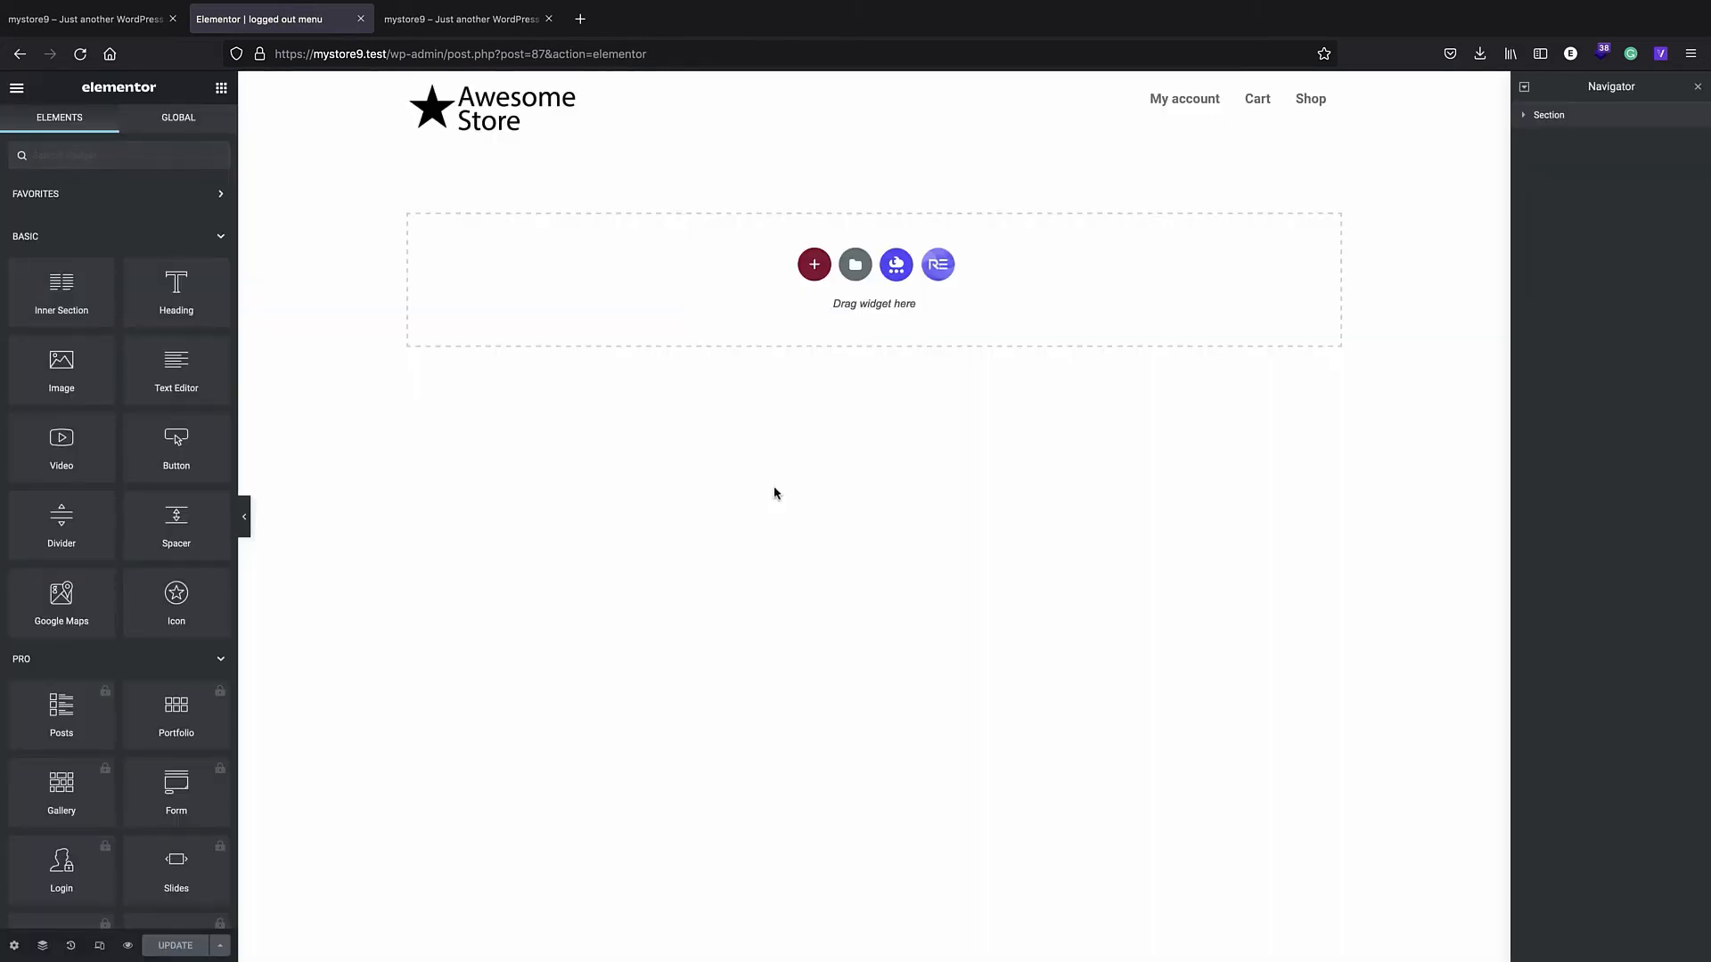
- Set the header's Navigation Menu widget to use the "logged out menu" and update the template
{"action": "left_click", "coordinate": [1523, 117]}
{"action": "left_click", "coordinate": [1537, 167]}
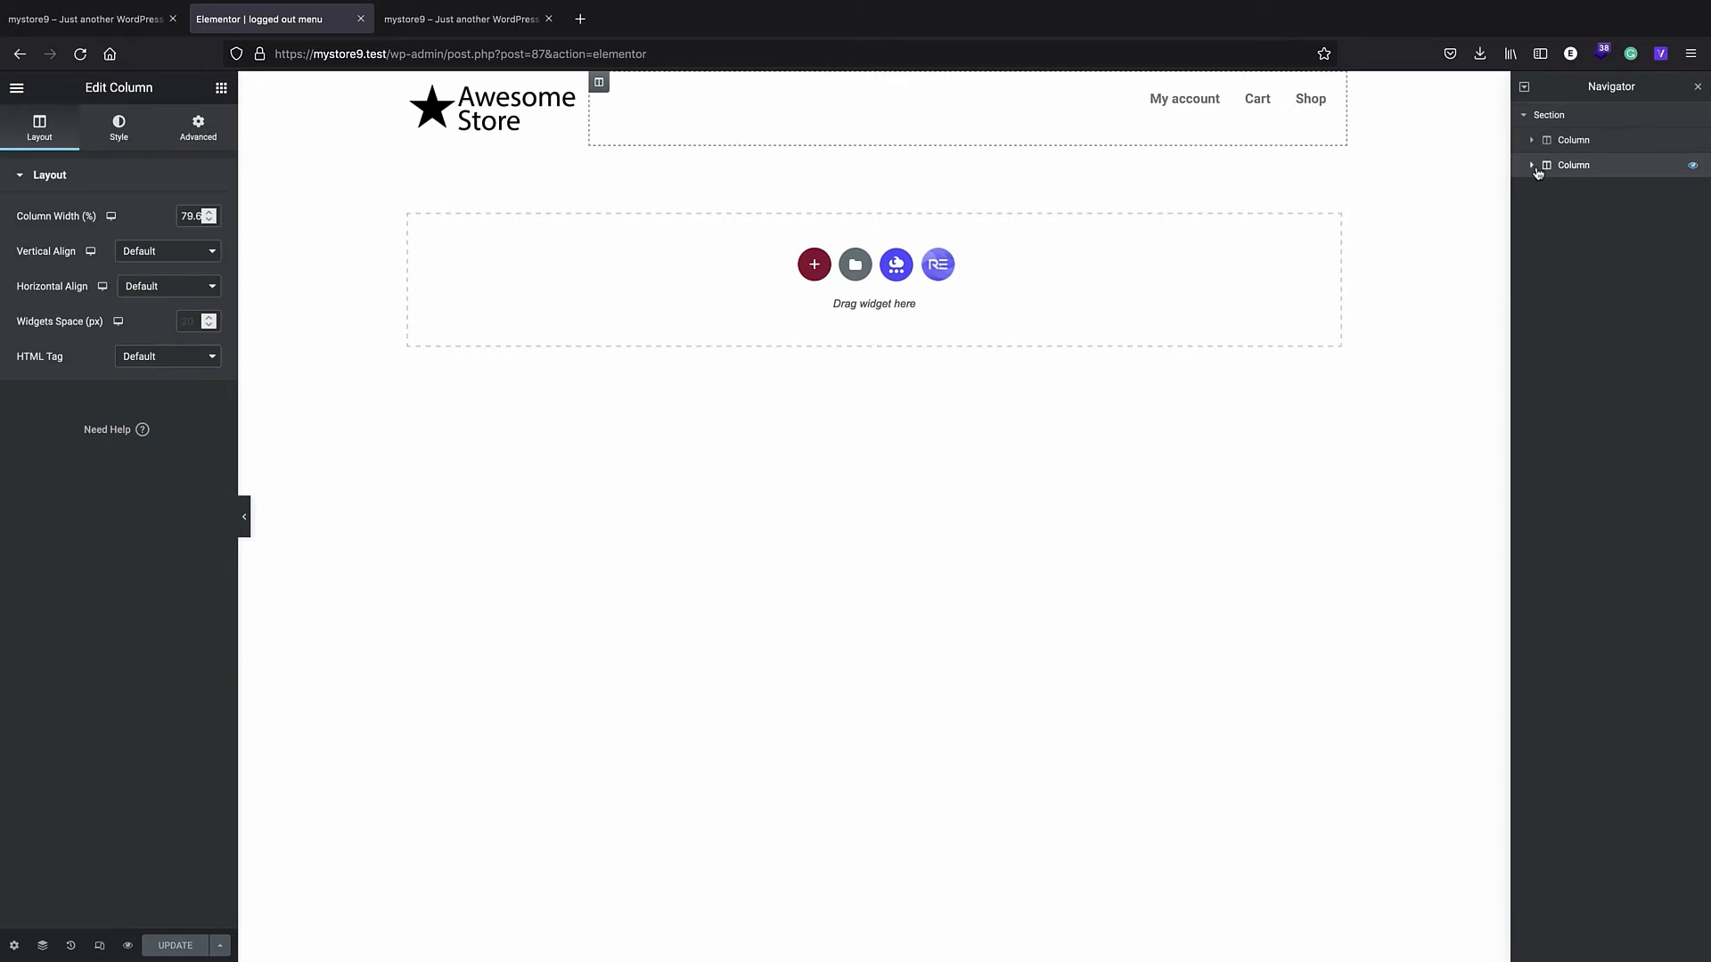
{"action": "left_click", "coordinate": [1533, 166]}
{"action": "left_click", "coordinate": [1559, 190]}
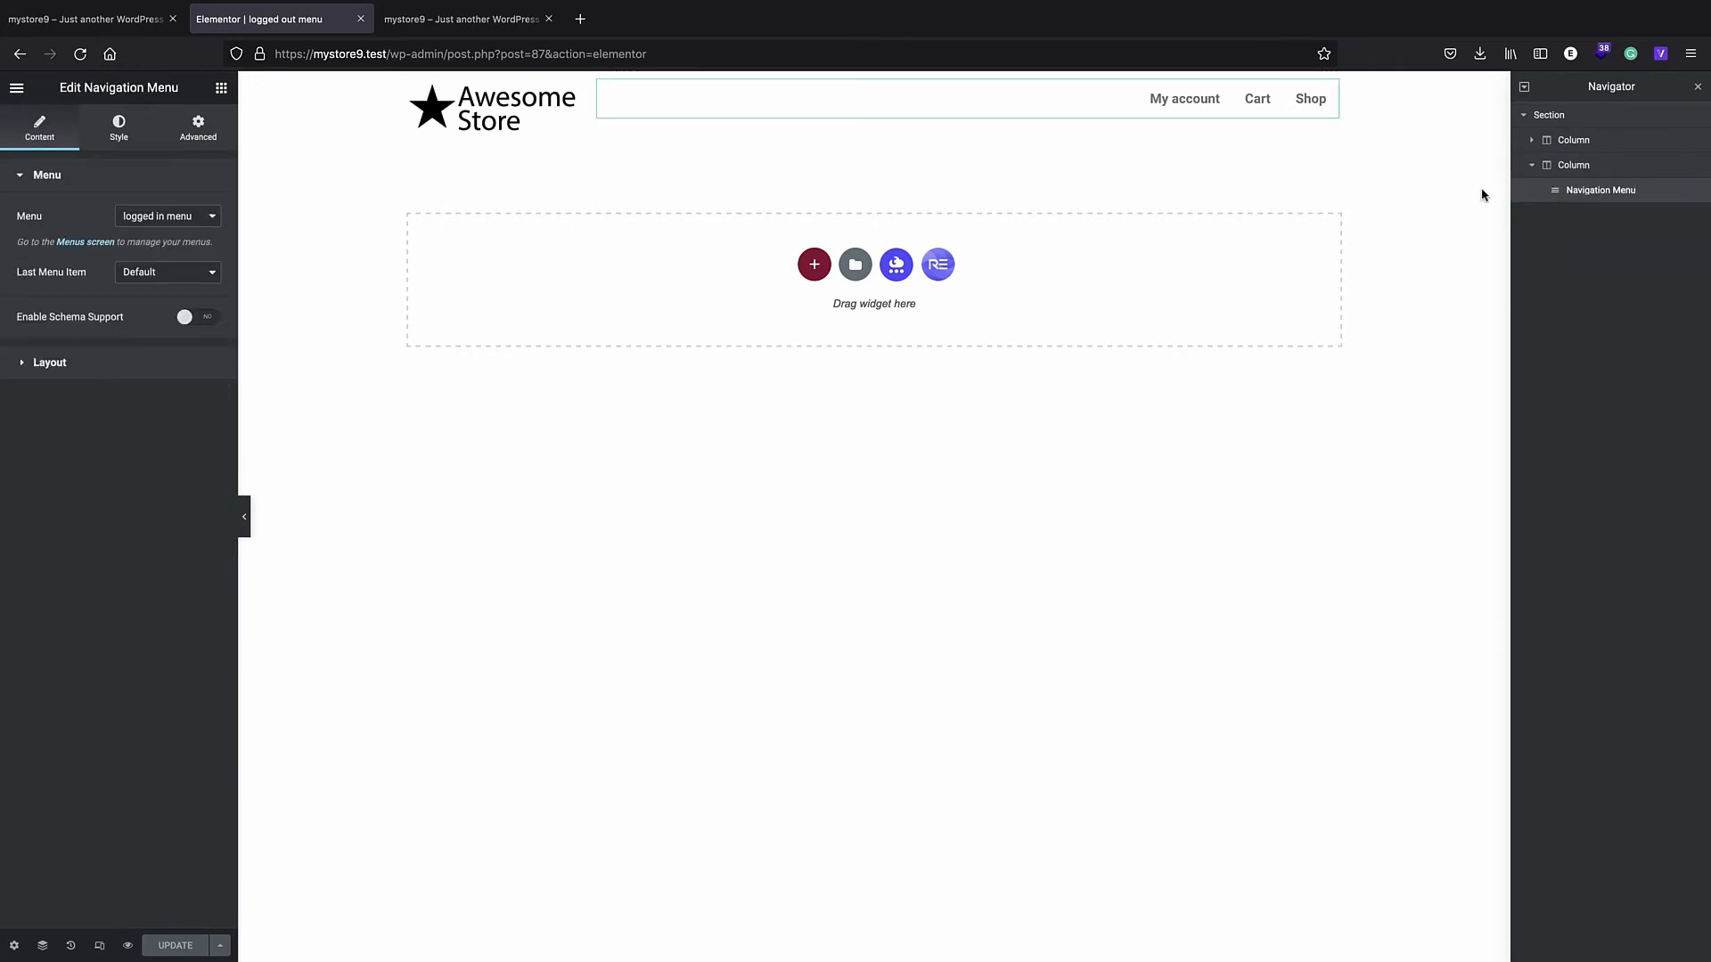
{"action": "left_click", "coordinate": [131, 223]}
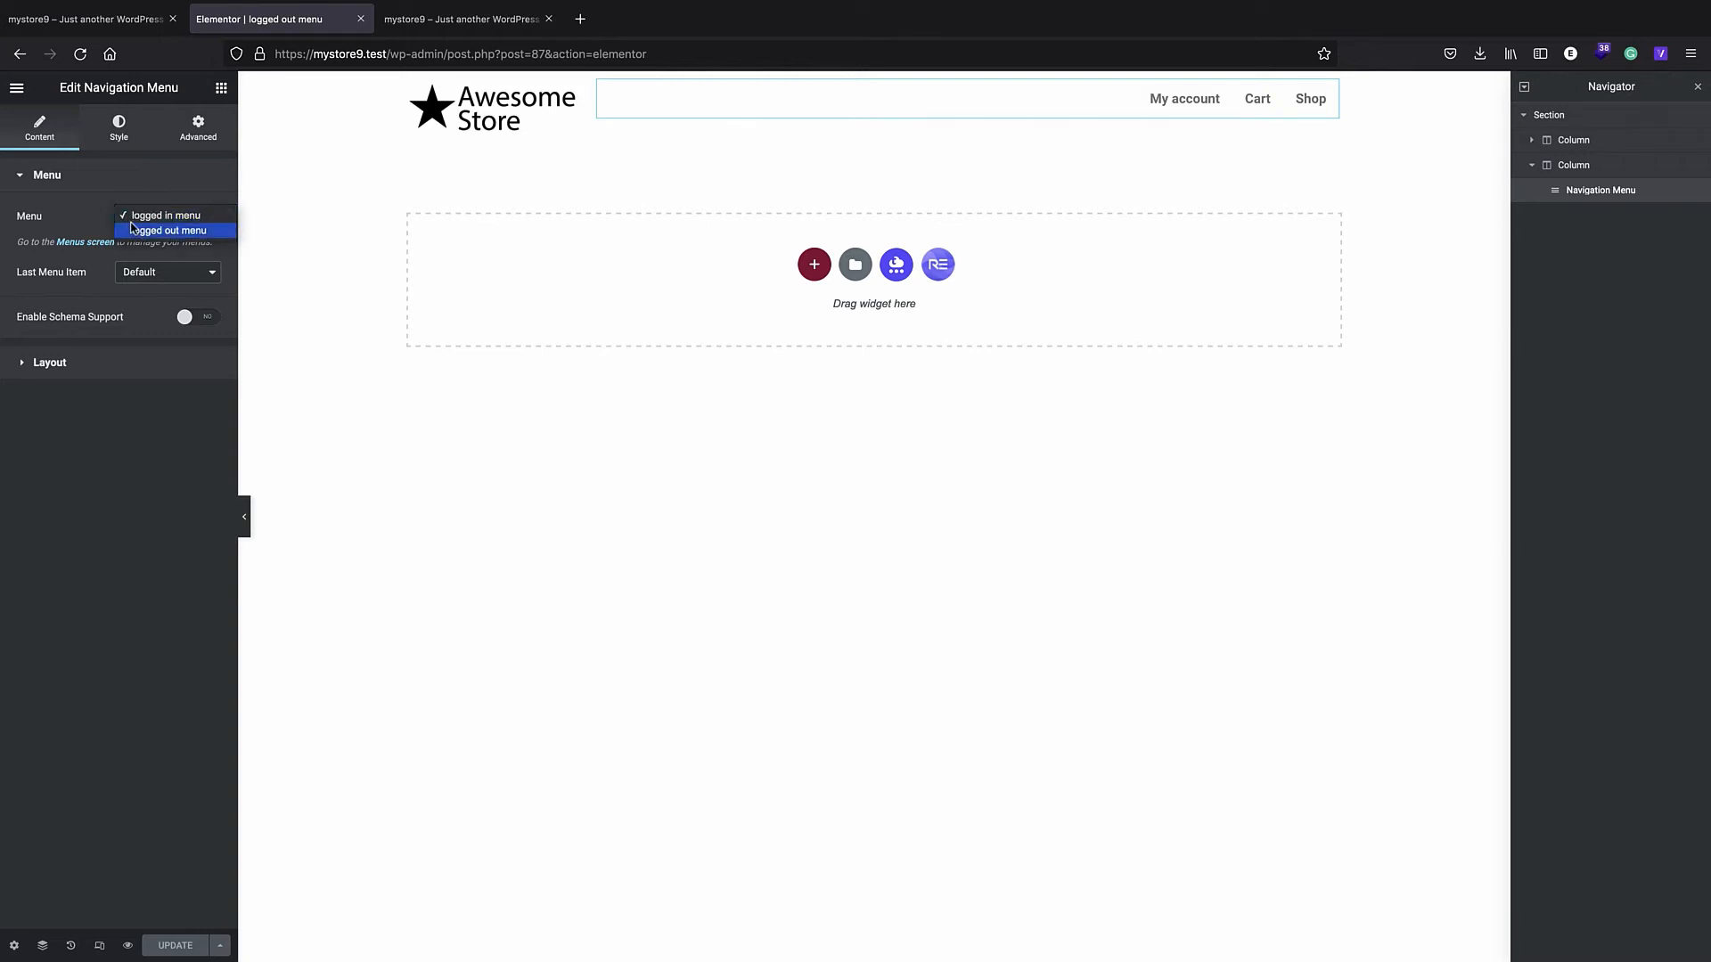
{"action": "left_click", "coordinate": [135, 231]}
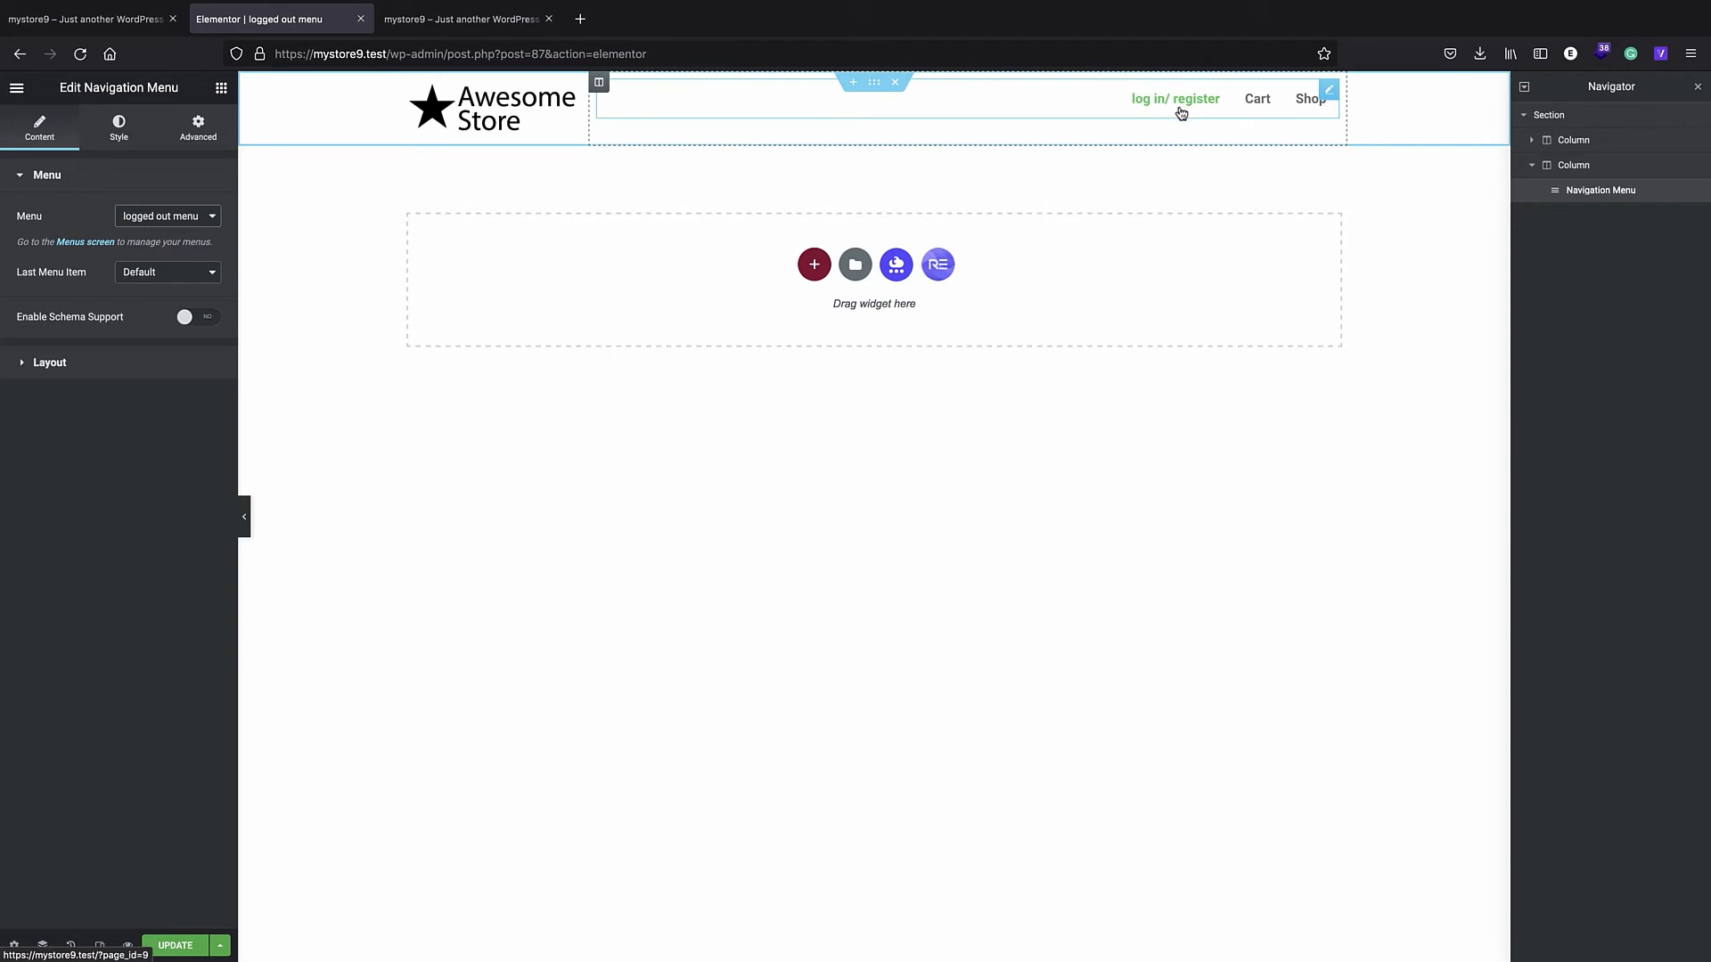
{"action": "left_click", "coordinate": [175, 945]}
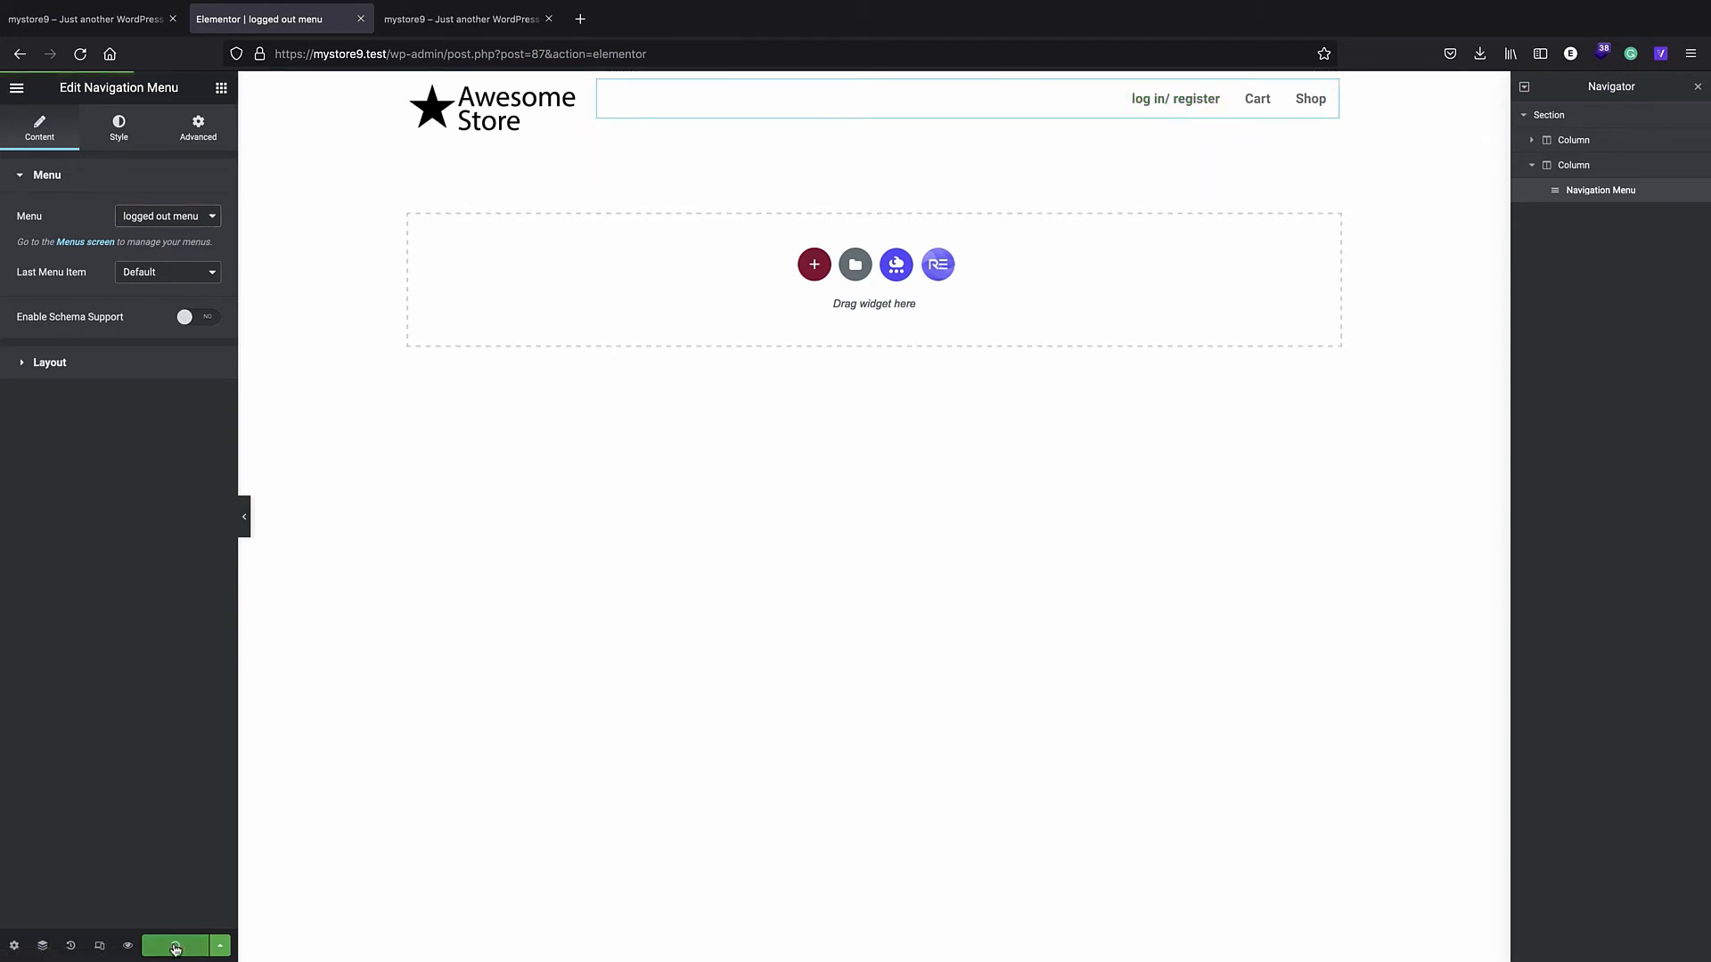
- Examine the updated header on mystore9.test in a private window as a logged-out visitor, and return to the admin window
{"action": "right_click", "coordinate": [415, 53]}
{"action": "left_click", "coordinate": [453, 123]}
{"action": "left_click", "coordinate": [1691, 53]}
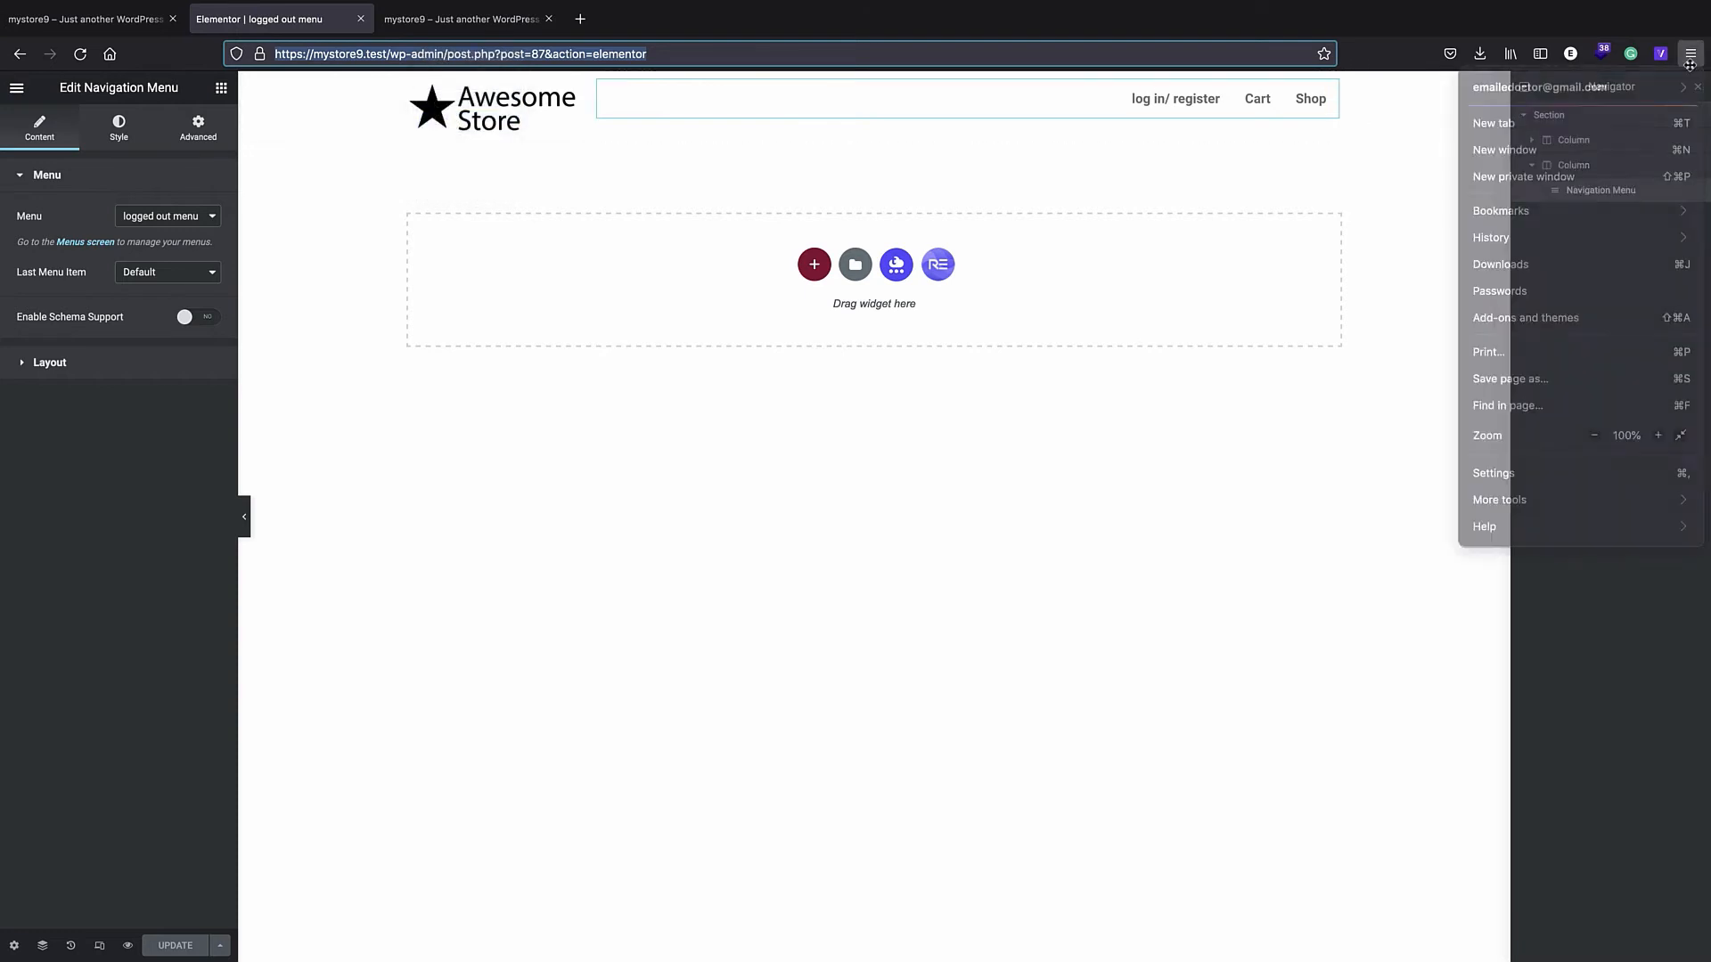
{"action": "left_click", "coordinate": [1569, 179]}
{"action": "key", "text": "ctrl+v"}
{"action": "left_click_drag", "start_coordinate": [629, 51], "coordinate": [363, 49]}
{"action": "key", "text": "BackSpace"}
{"action": "key", "text": "Return"}
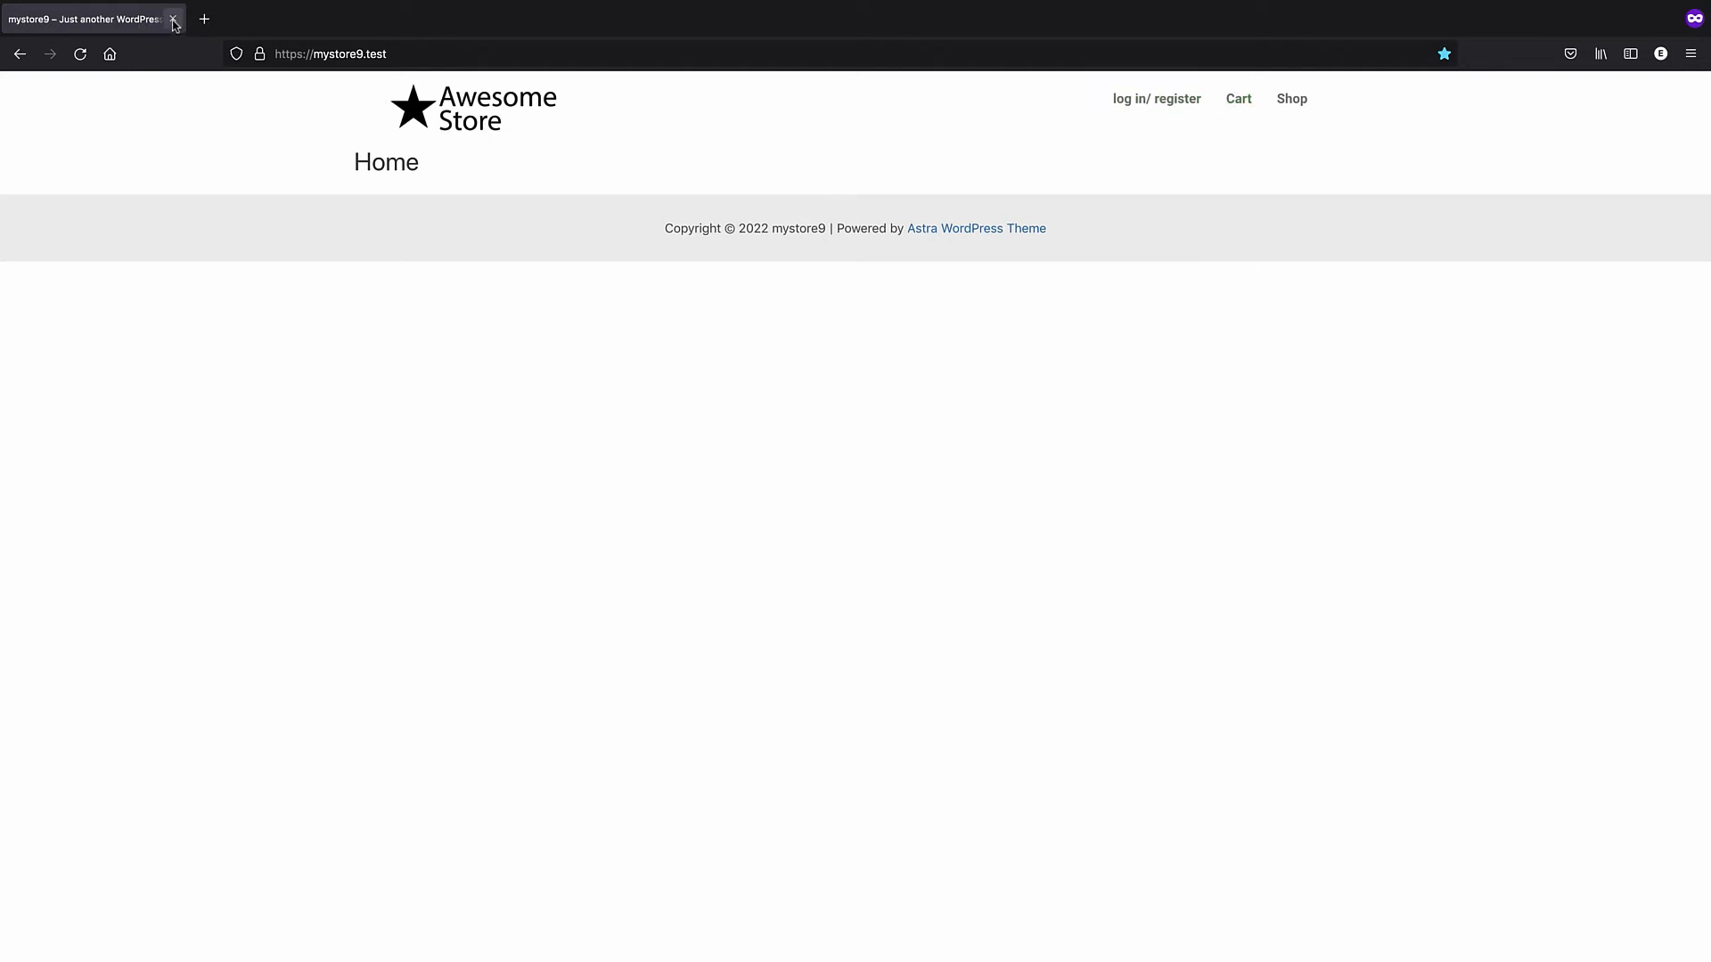
{"action": "key", "text": "super+grave"}
- In the WordPress menu settings, move "log in/ register" to the end of the "logged out menu" and save it
{"action": "left_click", "coordinate": [105, 30]}
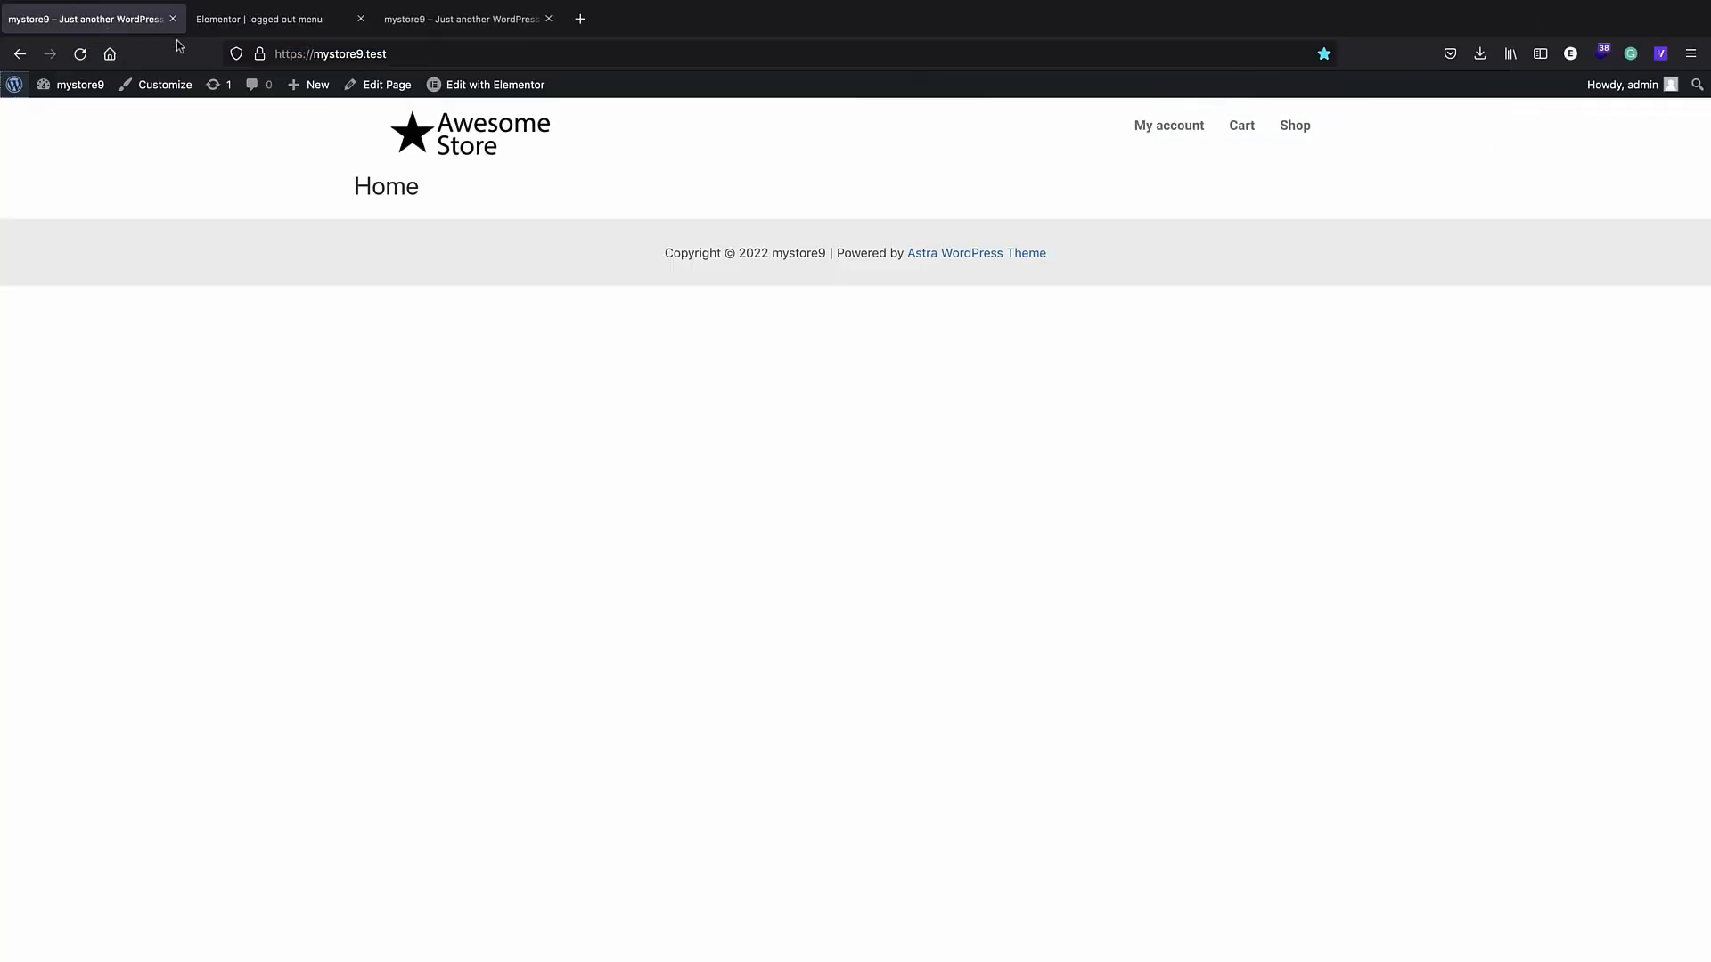
{"action": "left_click", "coordinate": [13, 83]}
{"action": "mouse_move", "coordinate": [92, 468]}
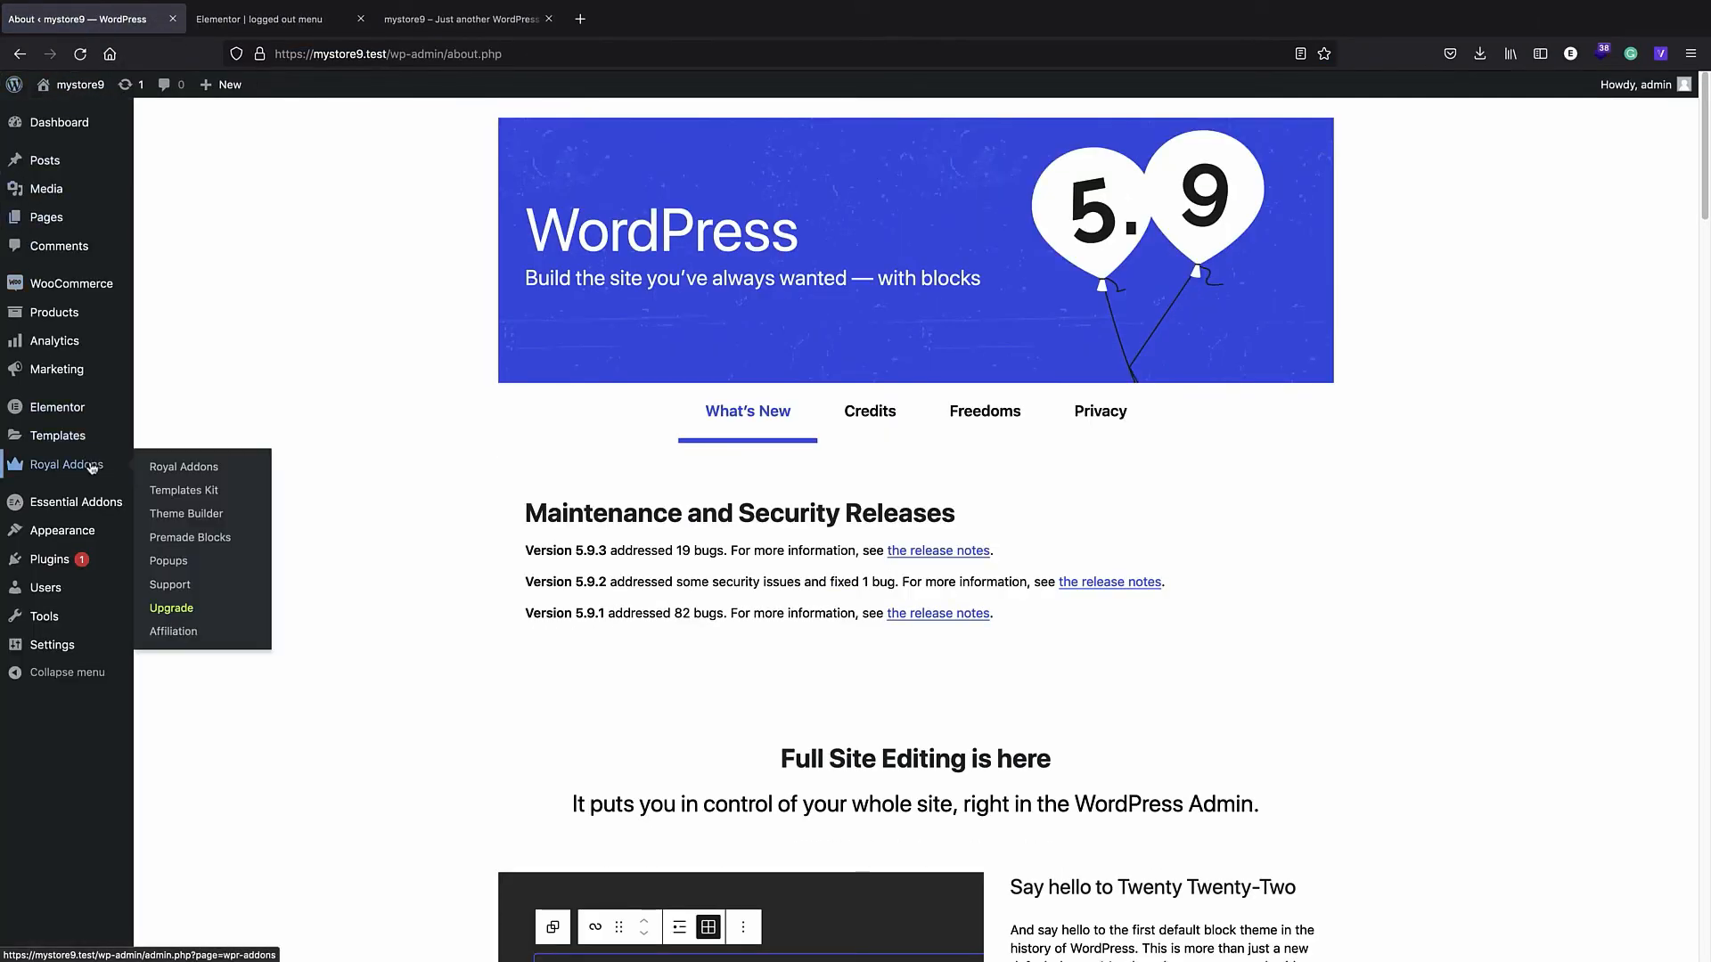
{"action": "mouse_move", "coordinate": [101, 542]}
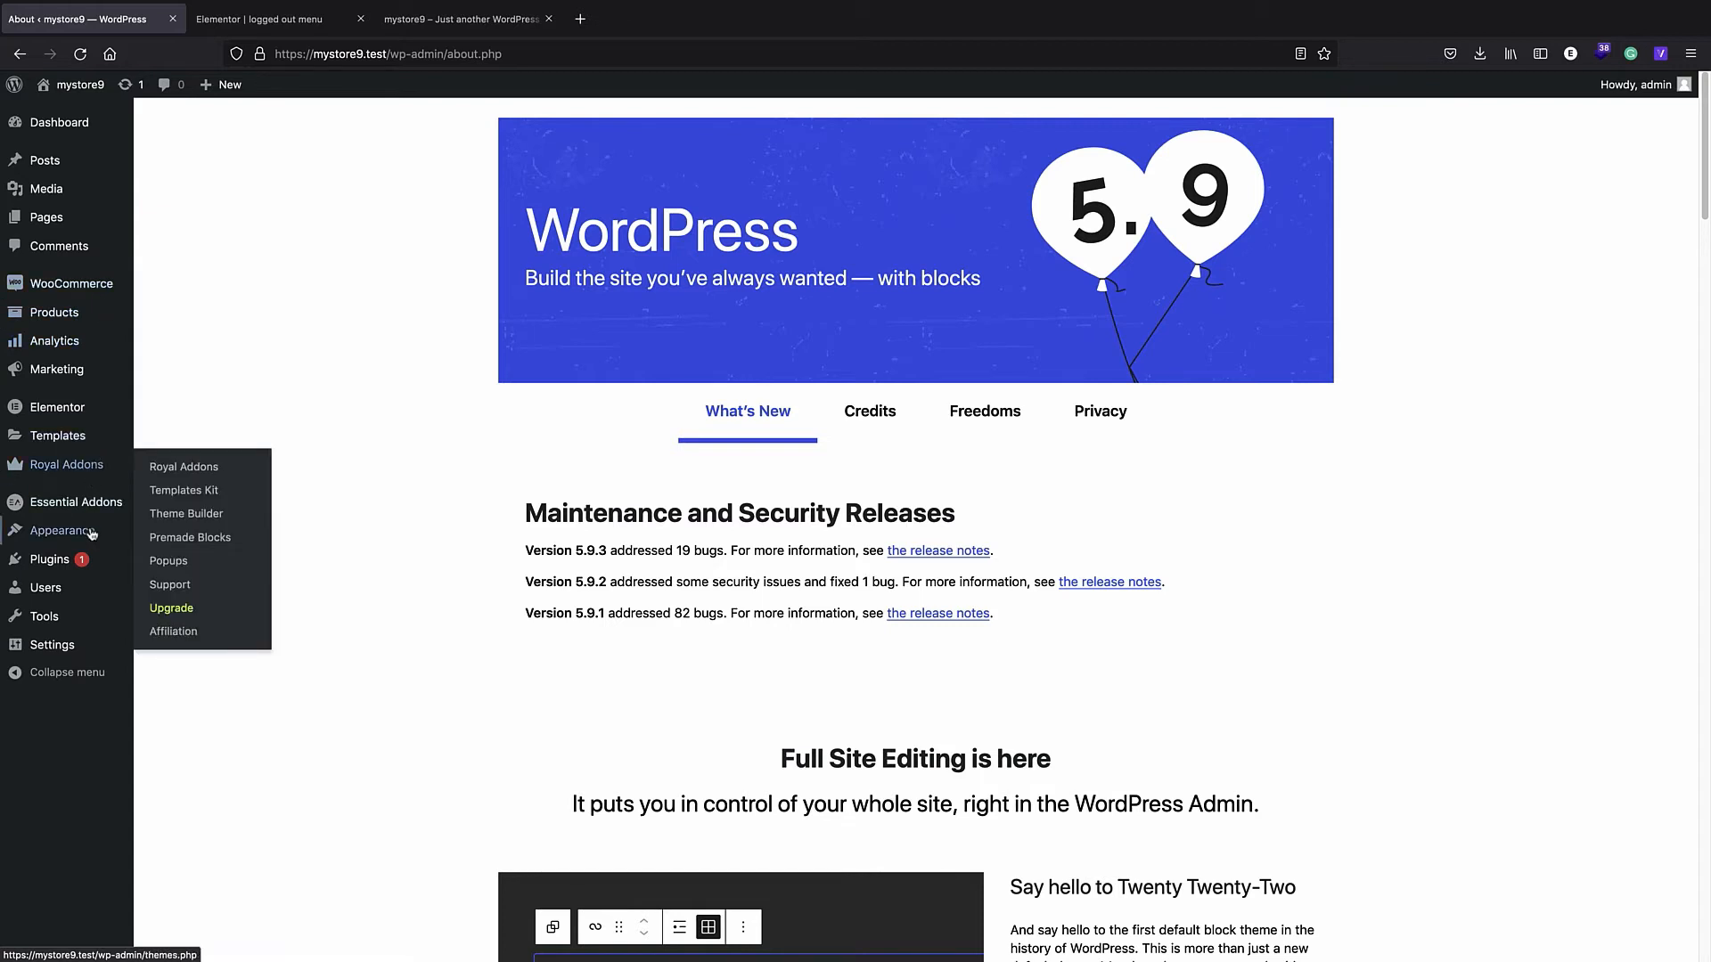
{"action": "left_click", "coordinate": [178, 606]}
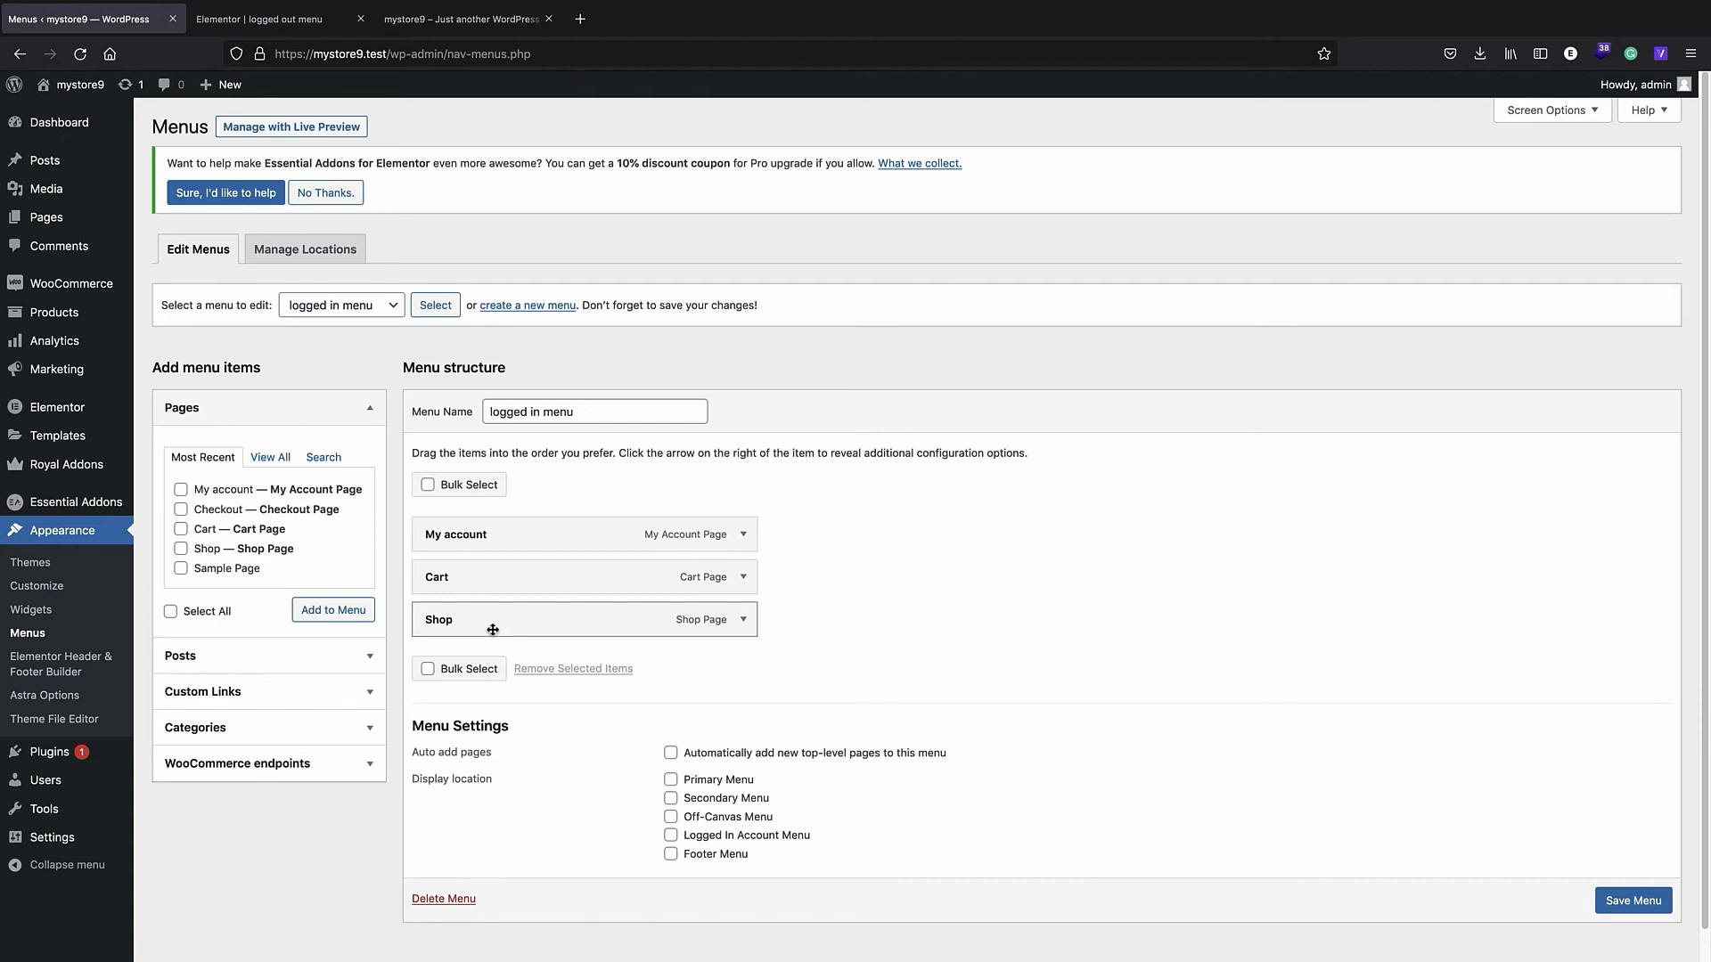
{"action": "left_click", "coordinate": [328, 307]}
{"action": "left_click", "coordinate": [335, 323]}
{"action": "left_click", "coordinate": [435, 305]}
{"action": "left_click_drag", "start_coordinate": [501, 515], "coordinate": [688, 676]}
{"action": "left_click", "coordinate": [1633, 900]}
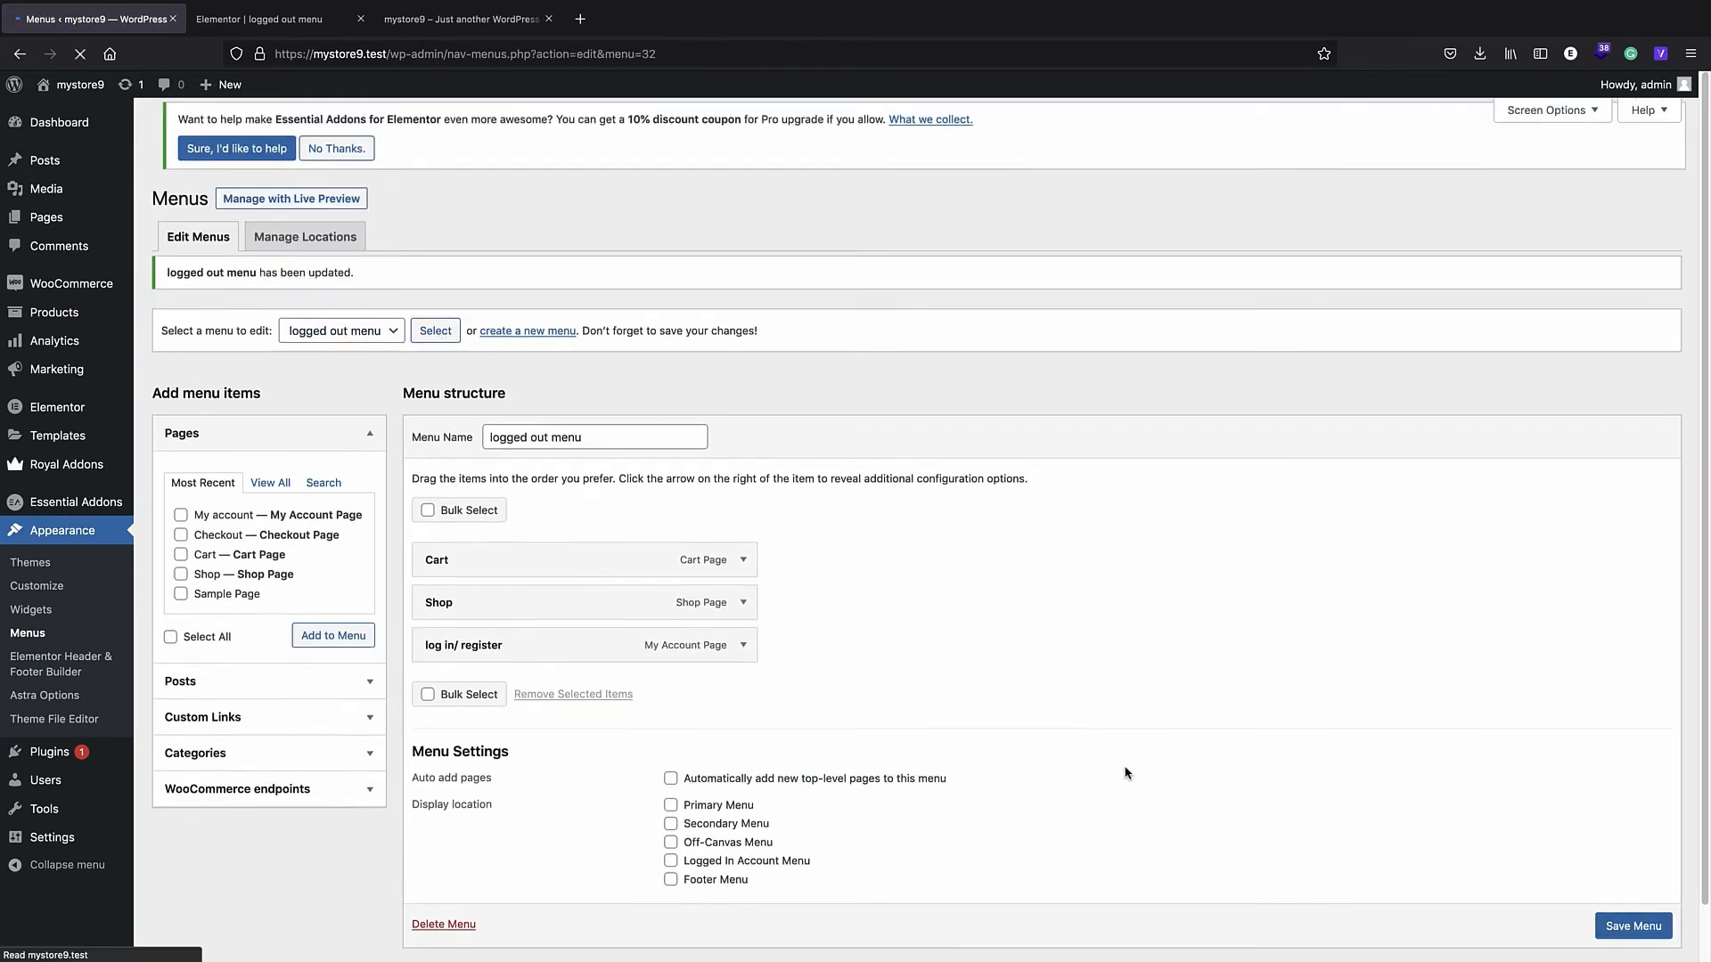
- Reload the logged out menu template in Elementor and set the Navigation Menu's Last Menu Item to Button
{"action": "left_click", "coordinate": [71, 109]}
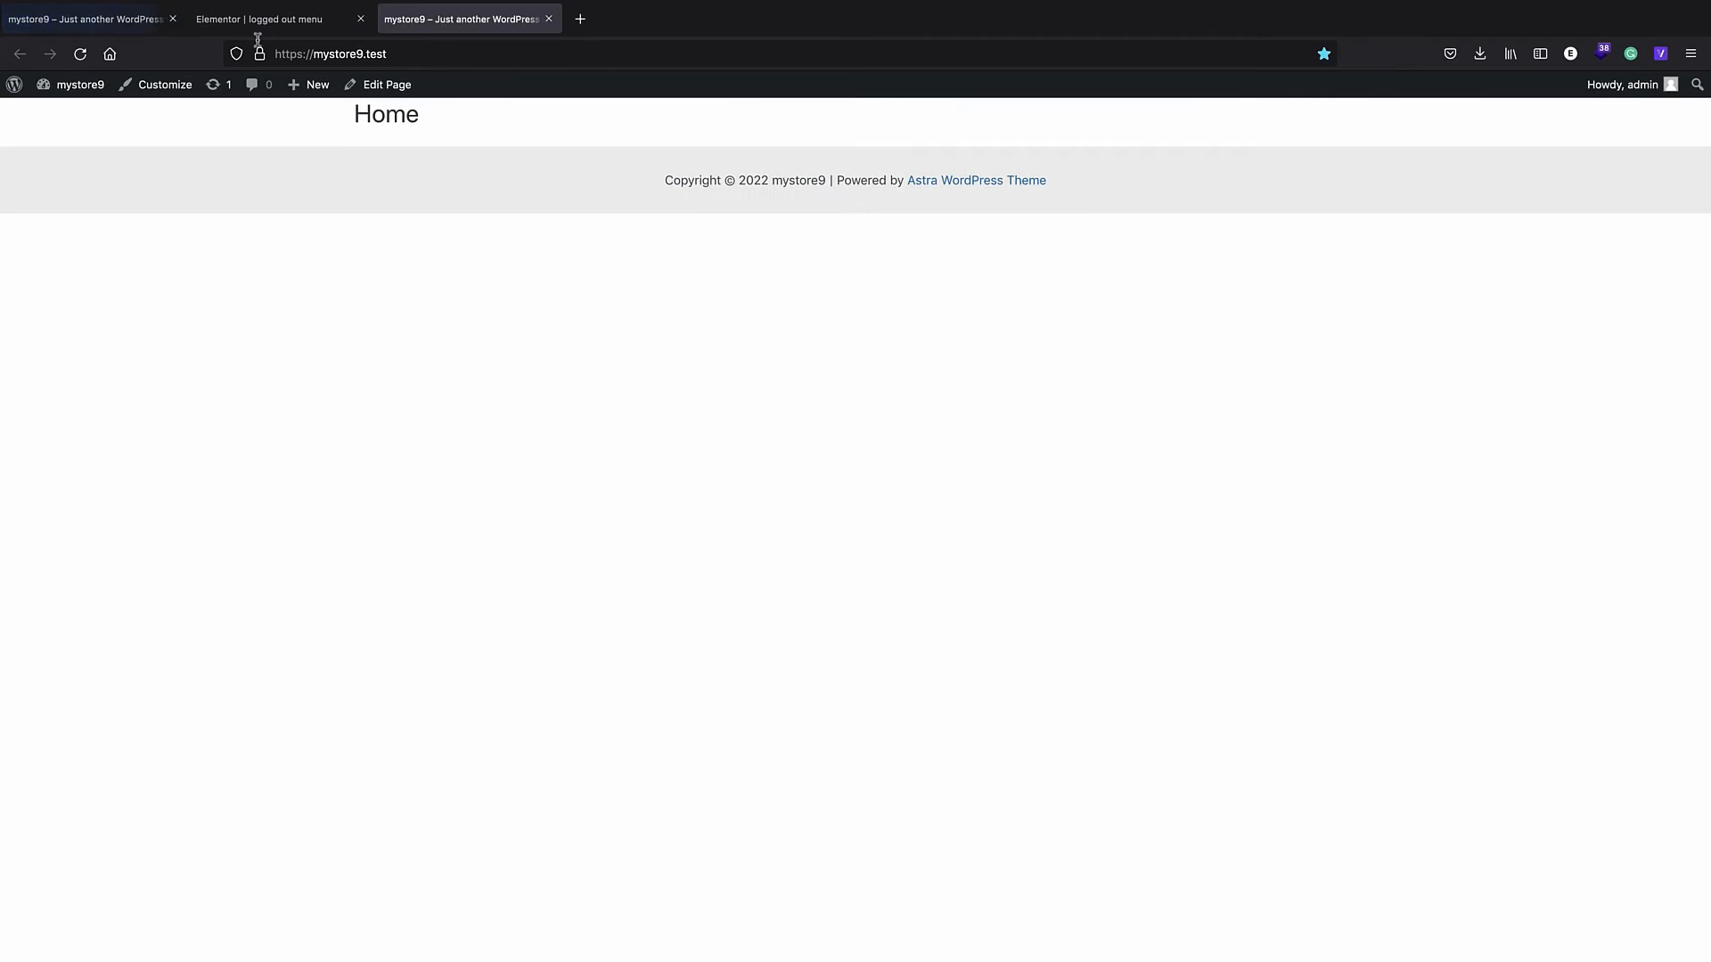
{"action": "left_click", "coordinate": [294, 18]}
{"action": "left_click", "coordinate": [371, 54]}
{"action": "key", "text": "Return"}
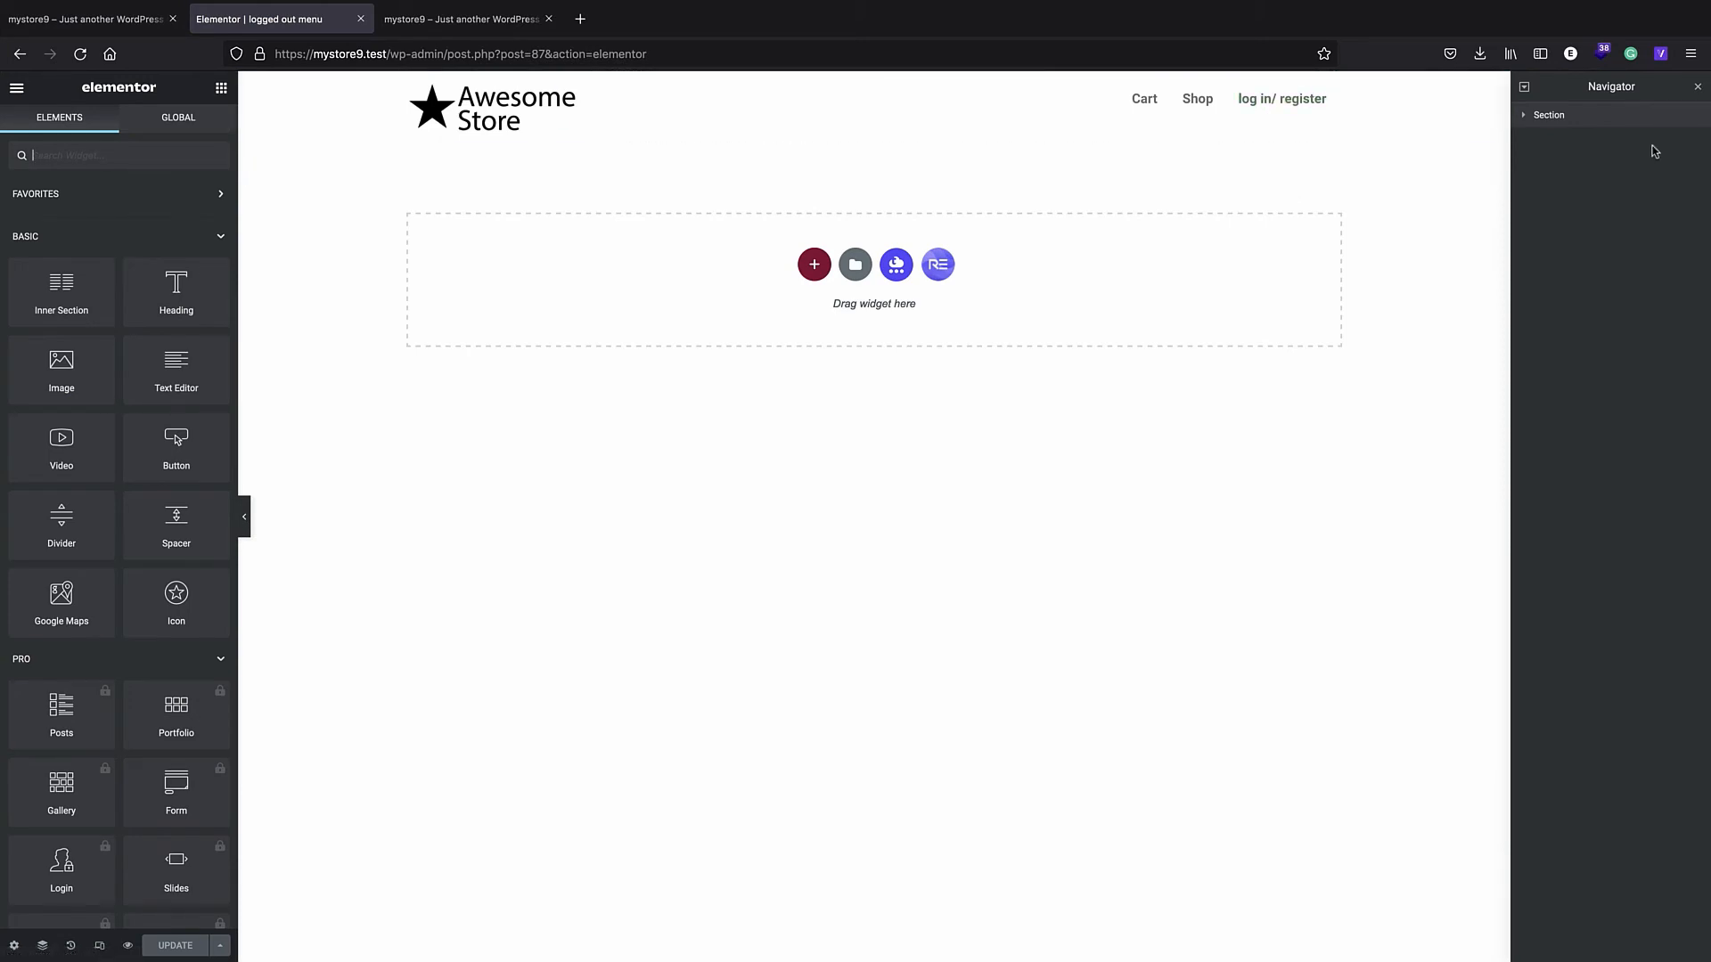
{"action": "left_click", "coordinate": [1525, 115]}
{"action": "left_click", "coordinate": [1531, 165]}
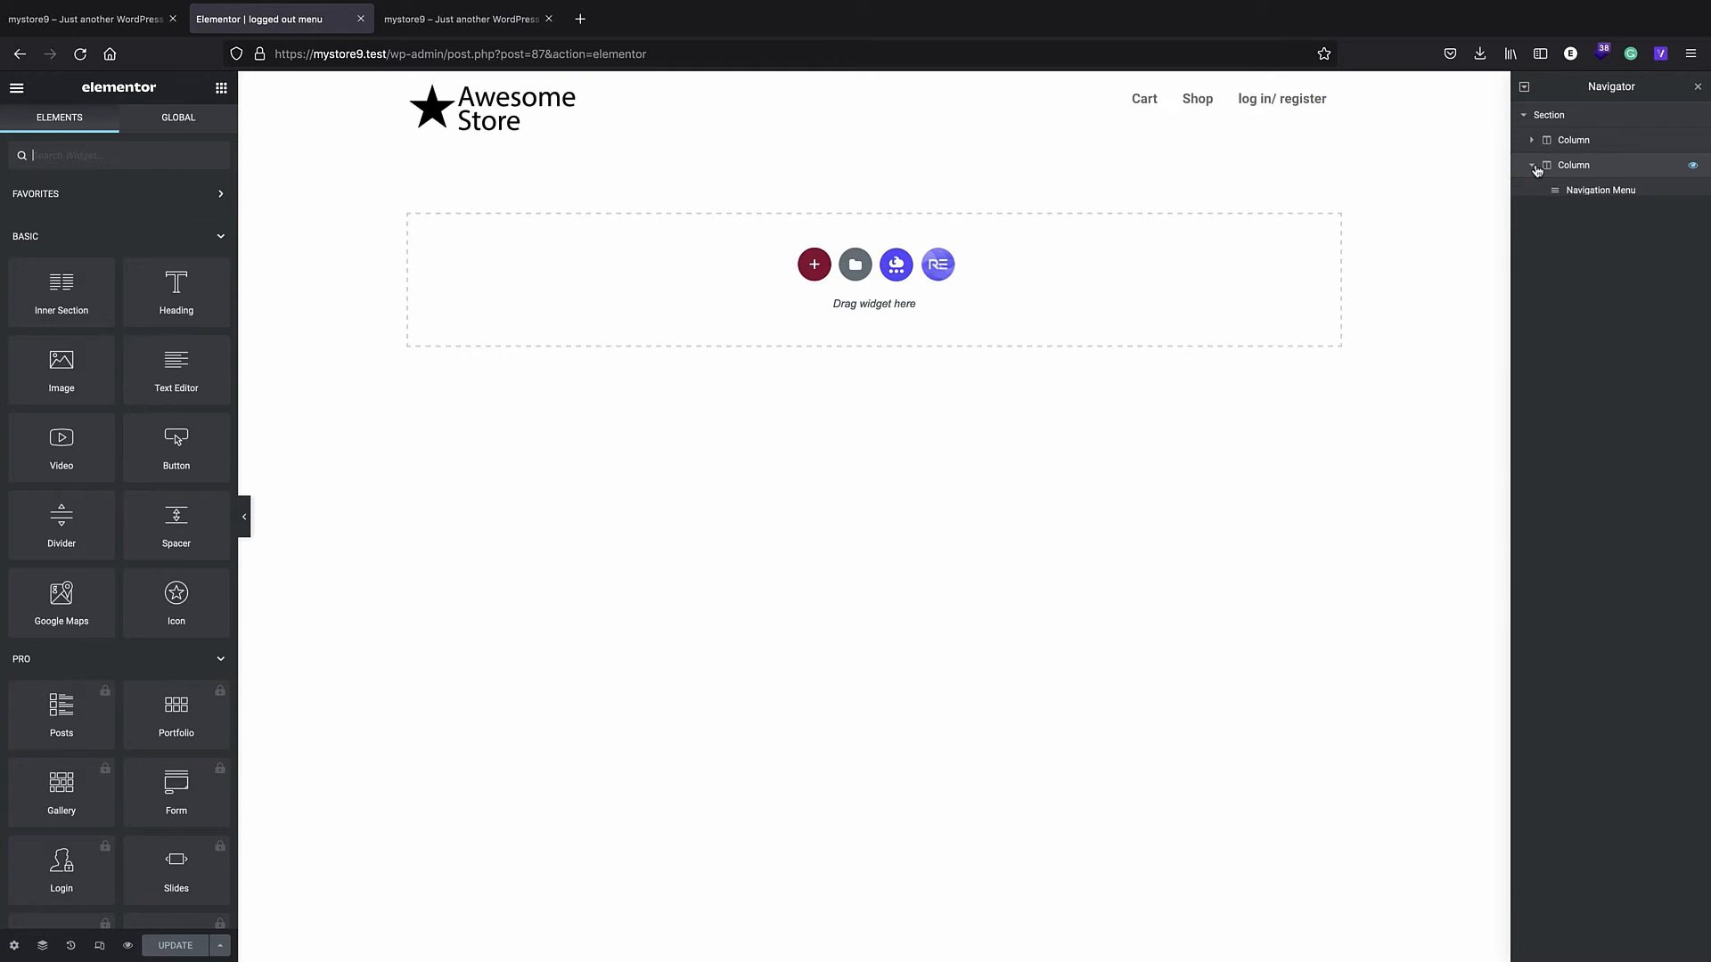
{"action": "left_click", "coordinate": [1569, 192]}
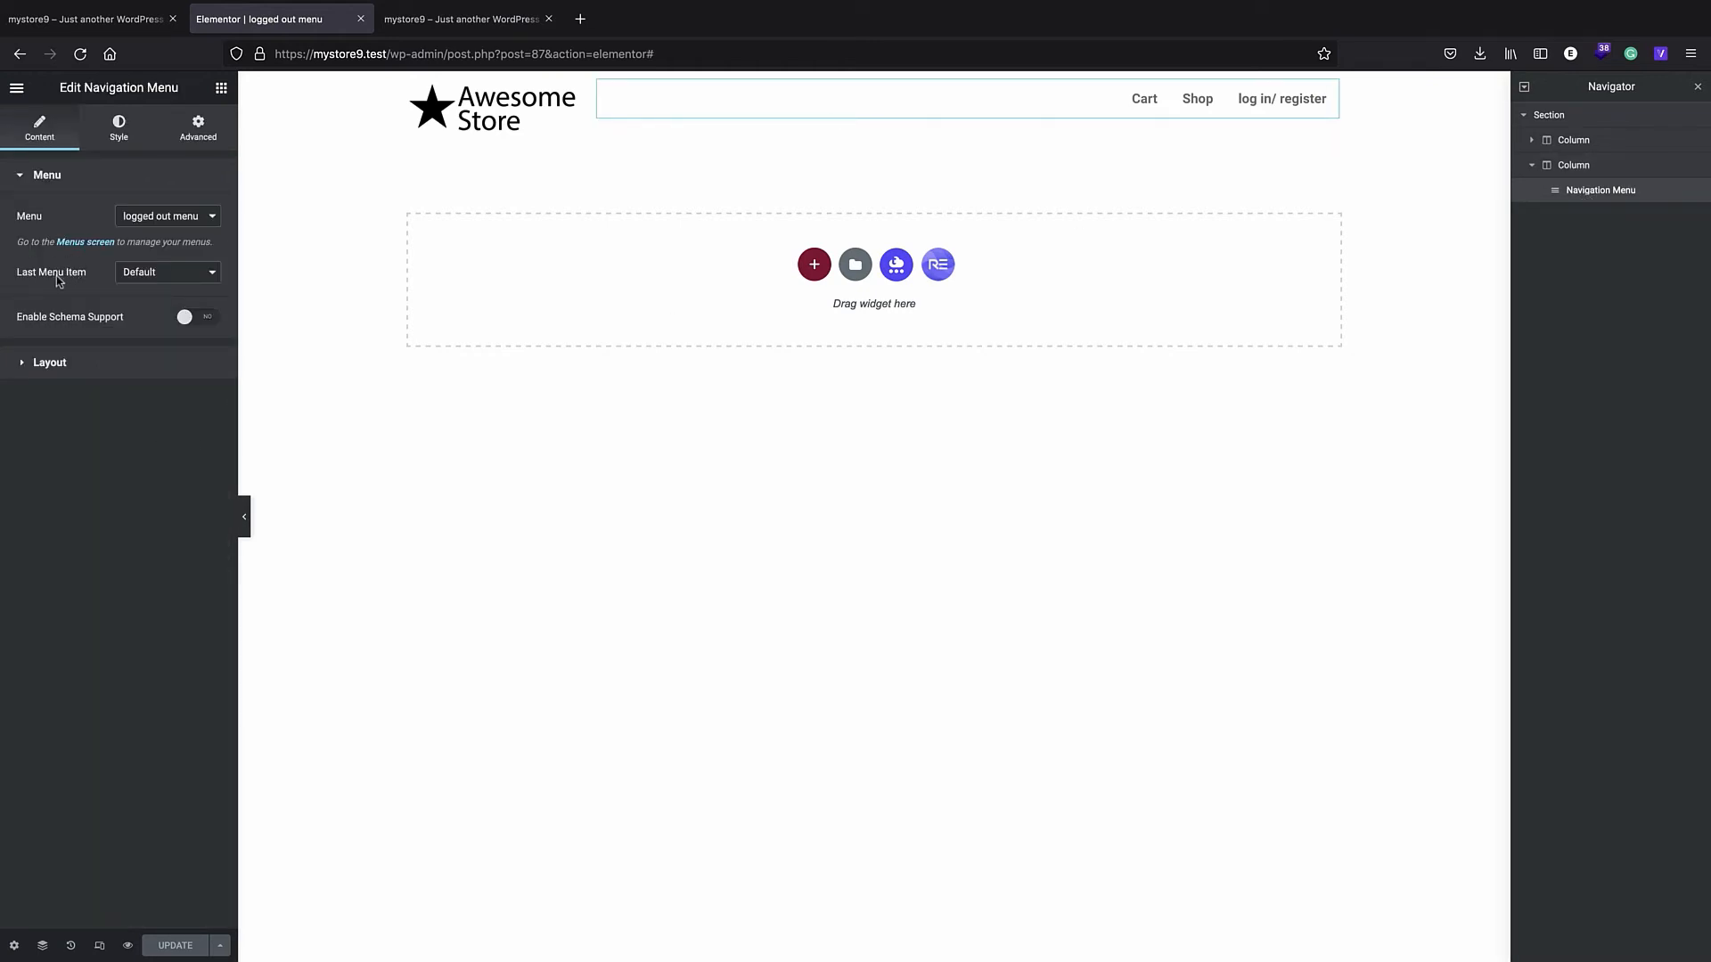
{"action": "left_click", "coordinate": [125, 276]}
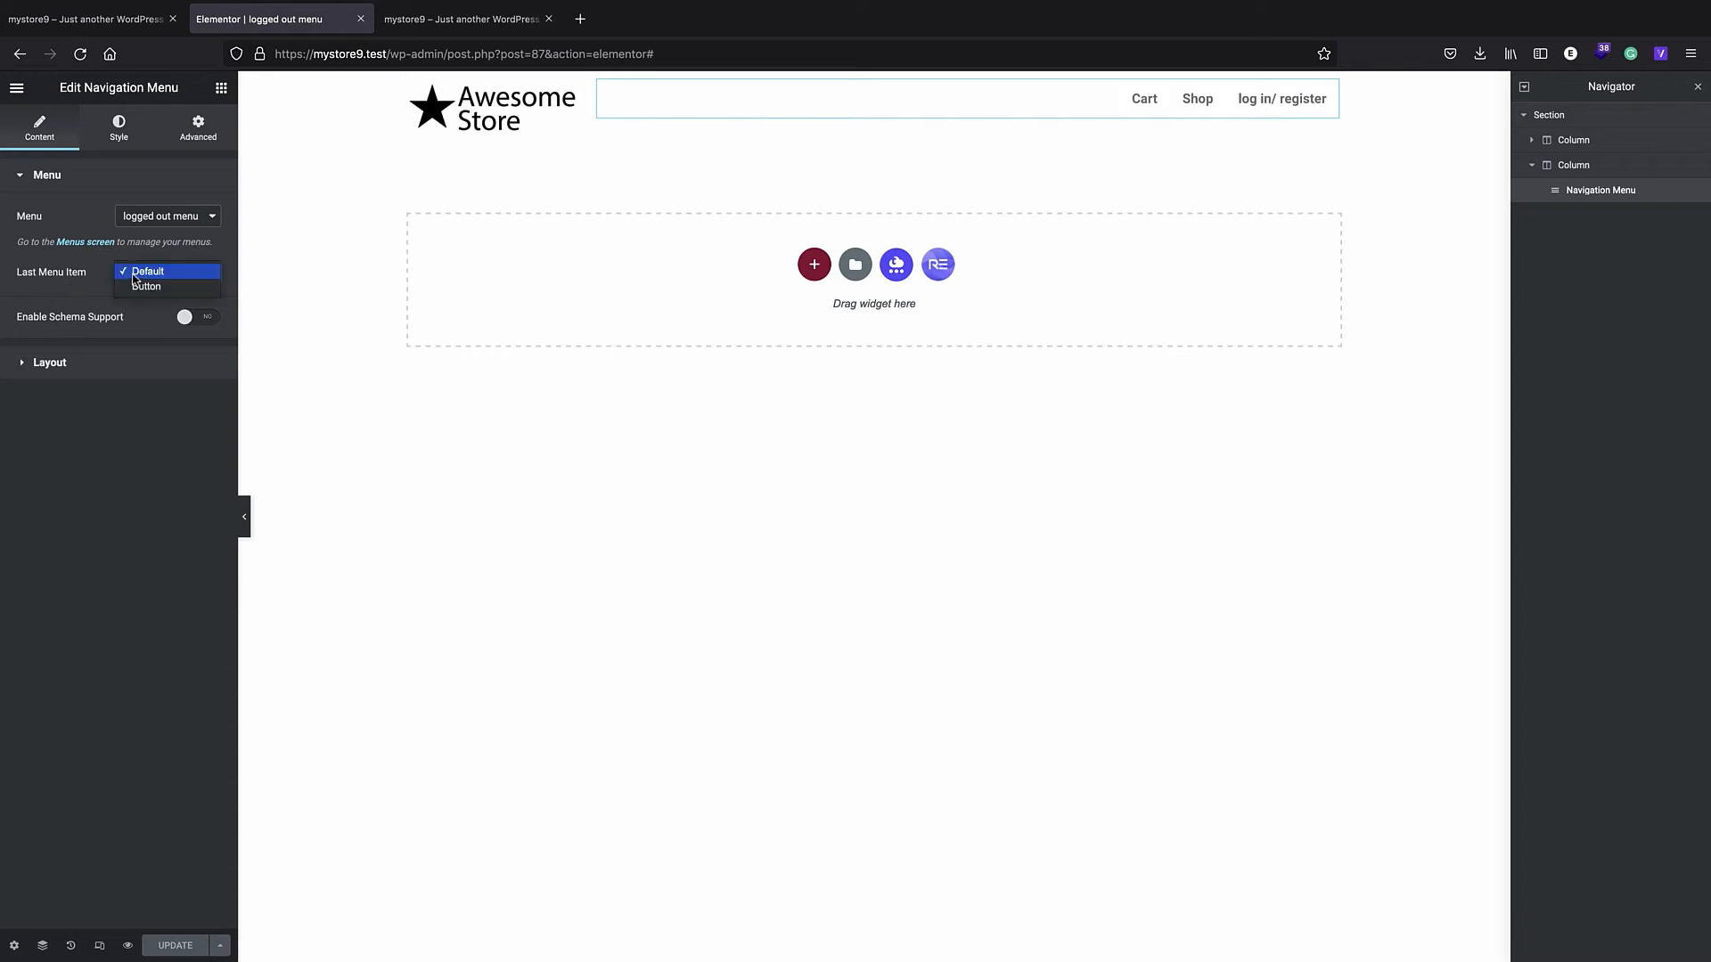
{"action": "left_click", "coordinate": [138, 288]}
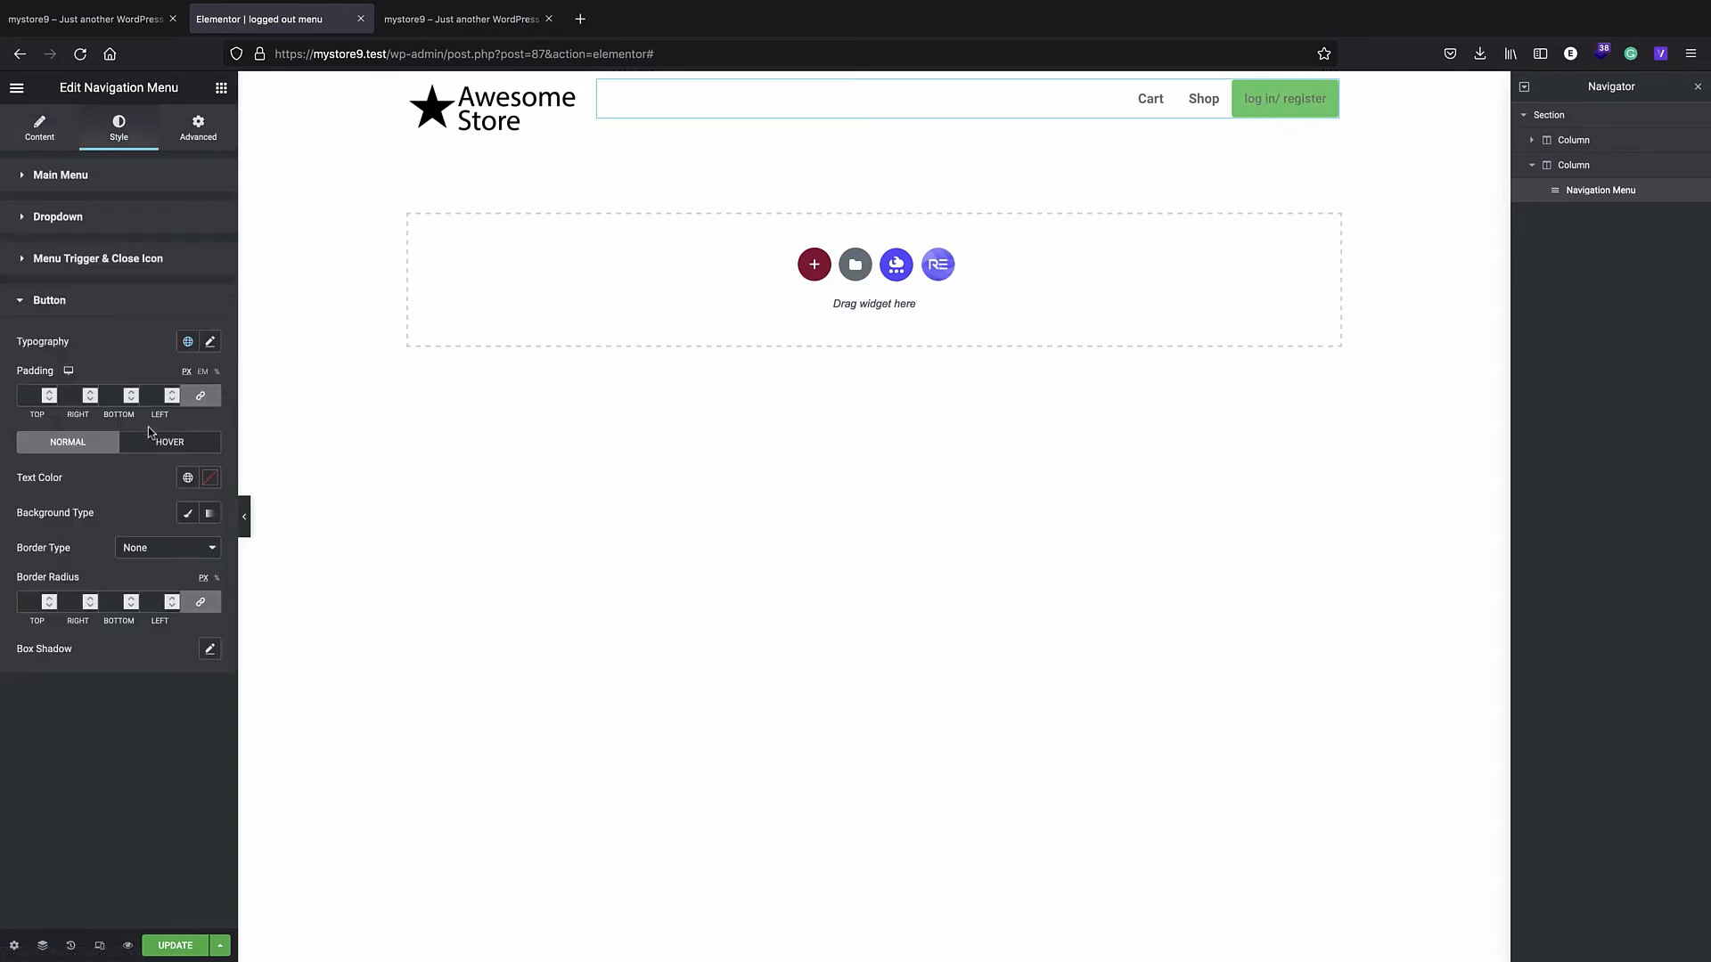
- Give the "log in/ register" button a Classic background with a fully transparent color
{"action": "left_click", "coordinate": [190, 515]}
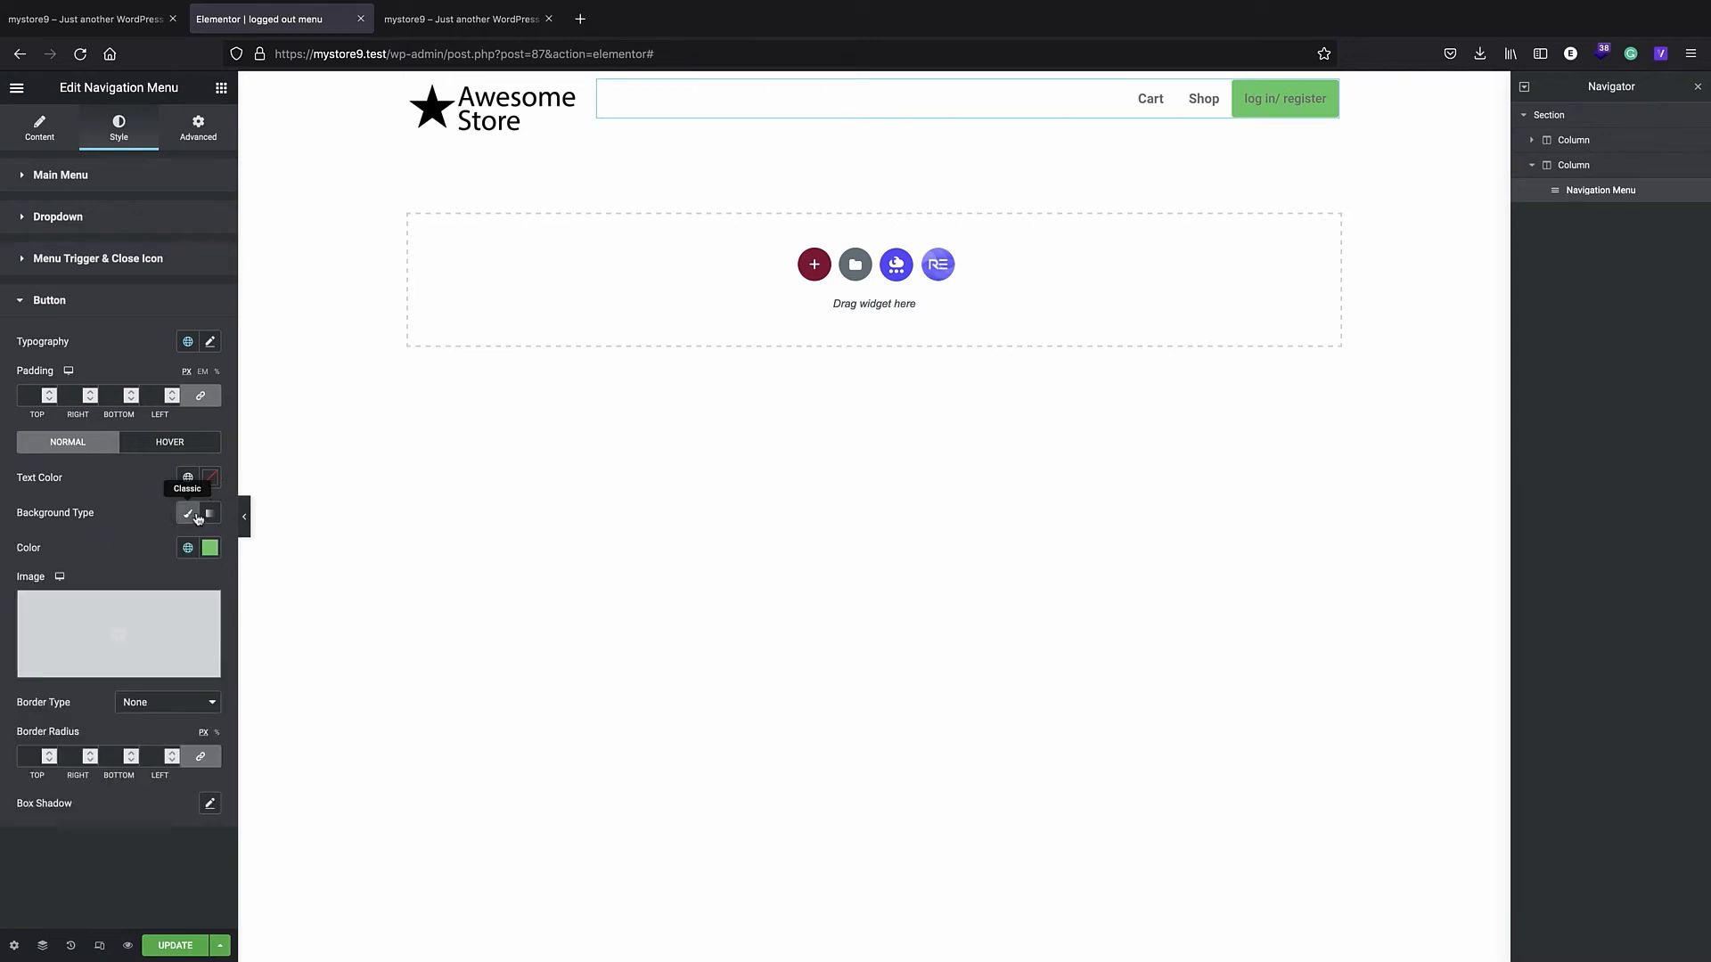
{"action": "left_click", "coordinate": [208, 550]}
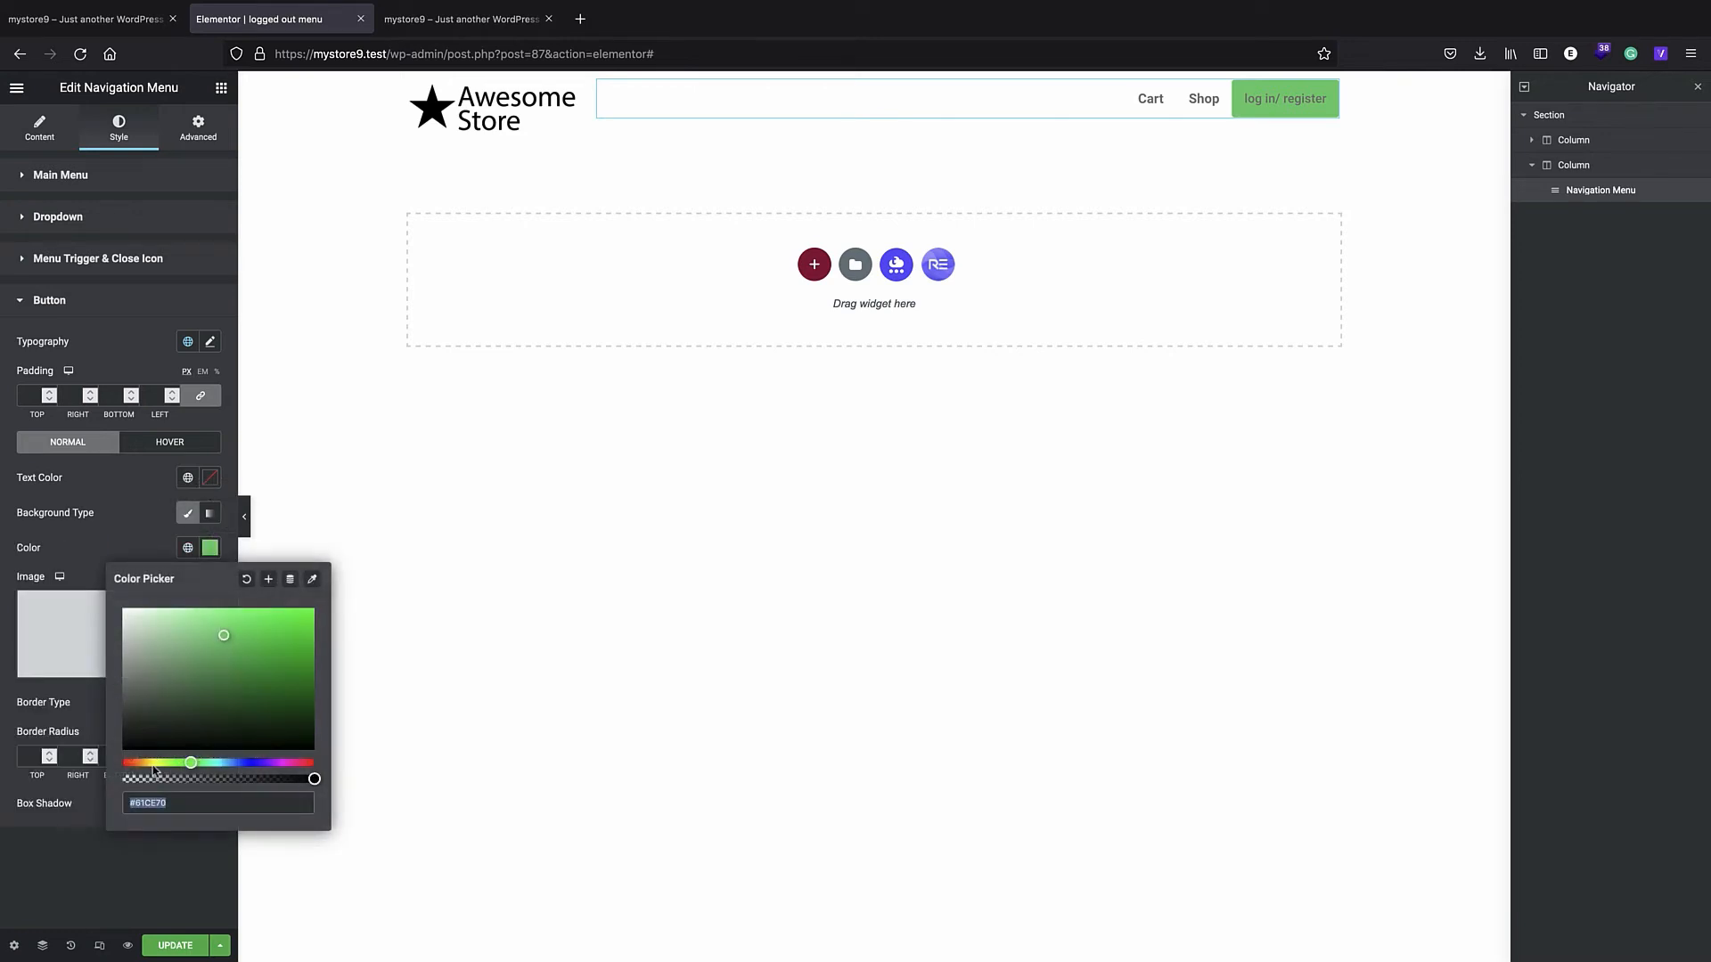
{"action": "left_click_drag", "start_coordinate": [182, 778], "coordinate": [32, 786]}
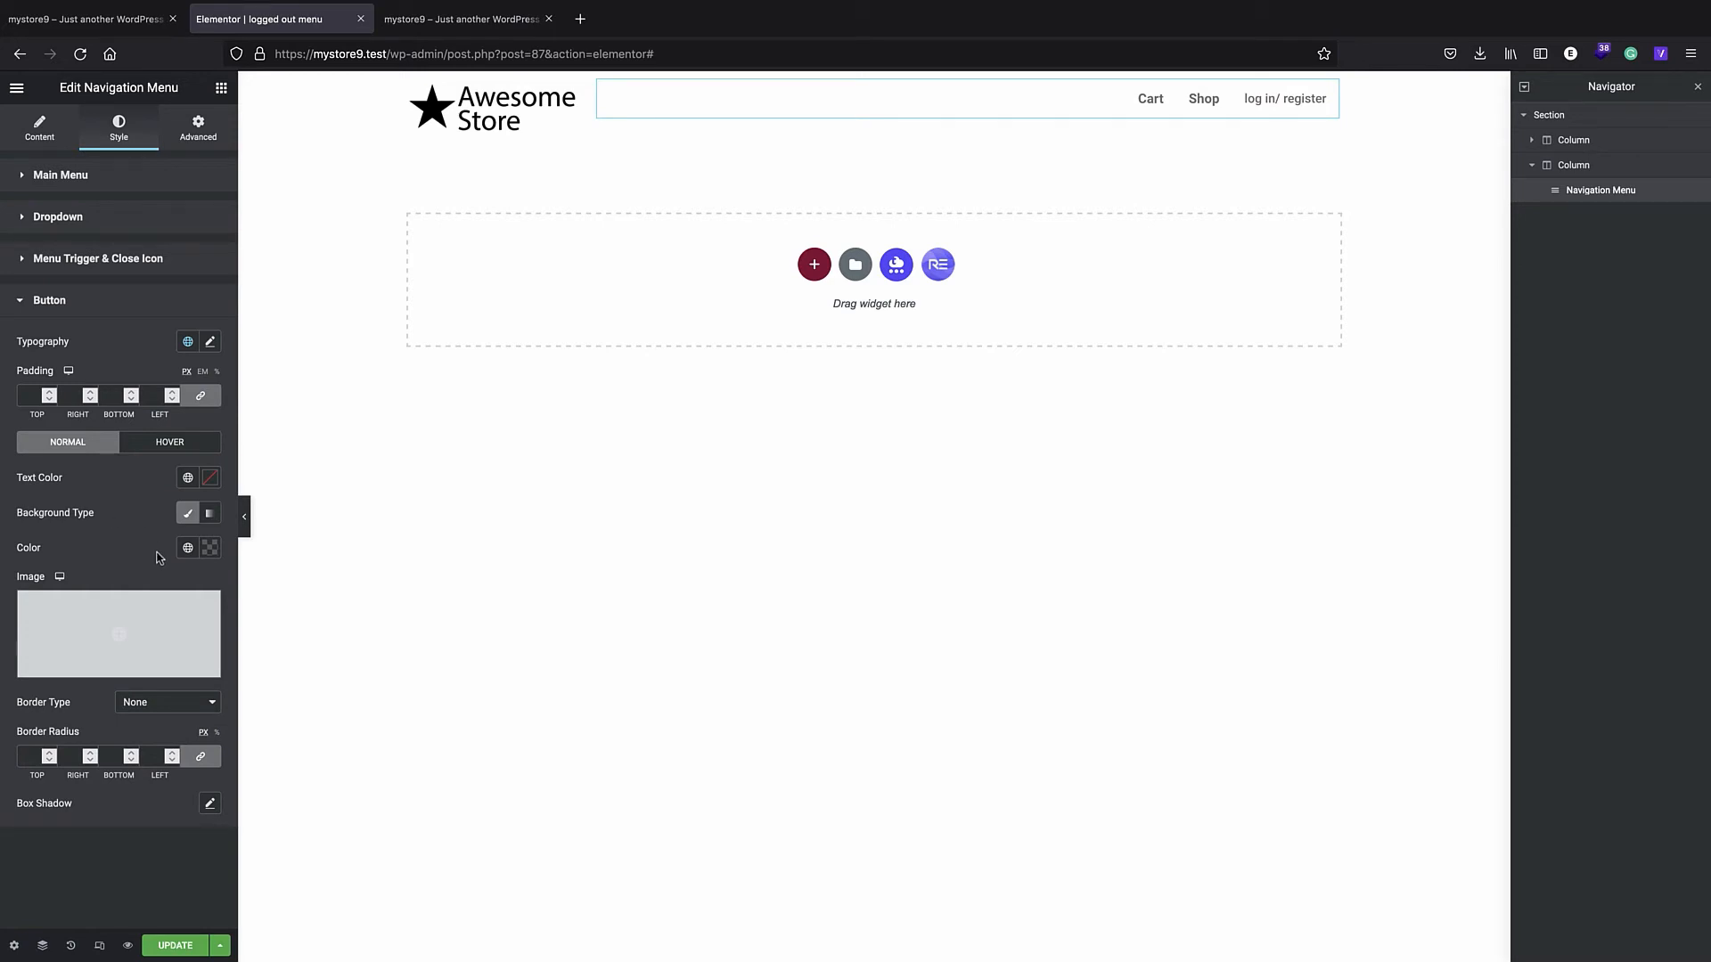
- Give the "log in/ register" button a solid border in green #52F91E and round its corners with a border radius
{"action": "left_click", "coordinate": [183, 702]}
{"action": "left_click", "coordinate": [162, 714]}
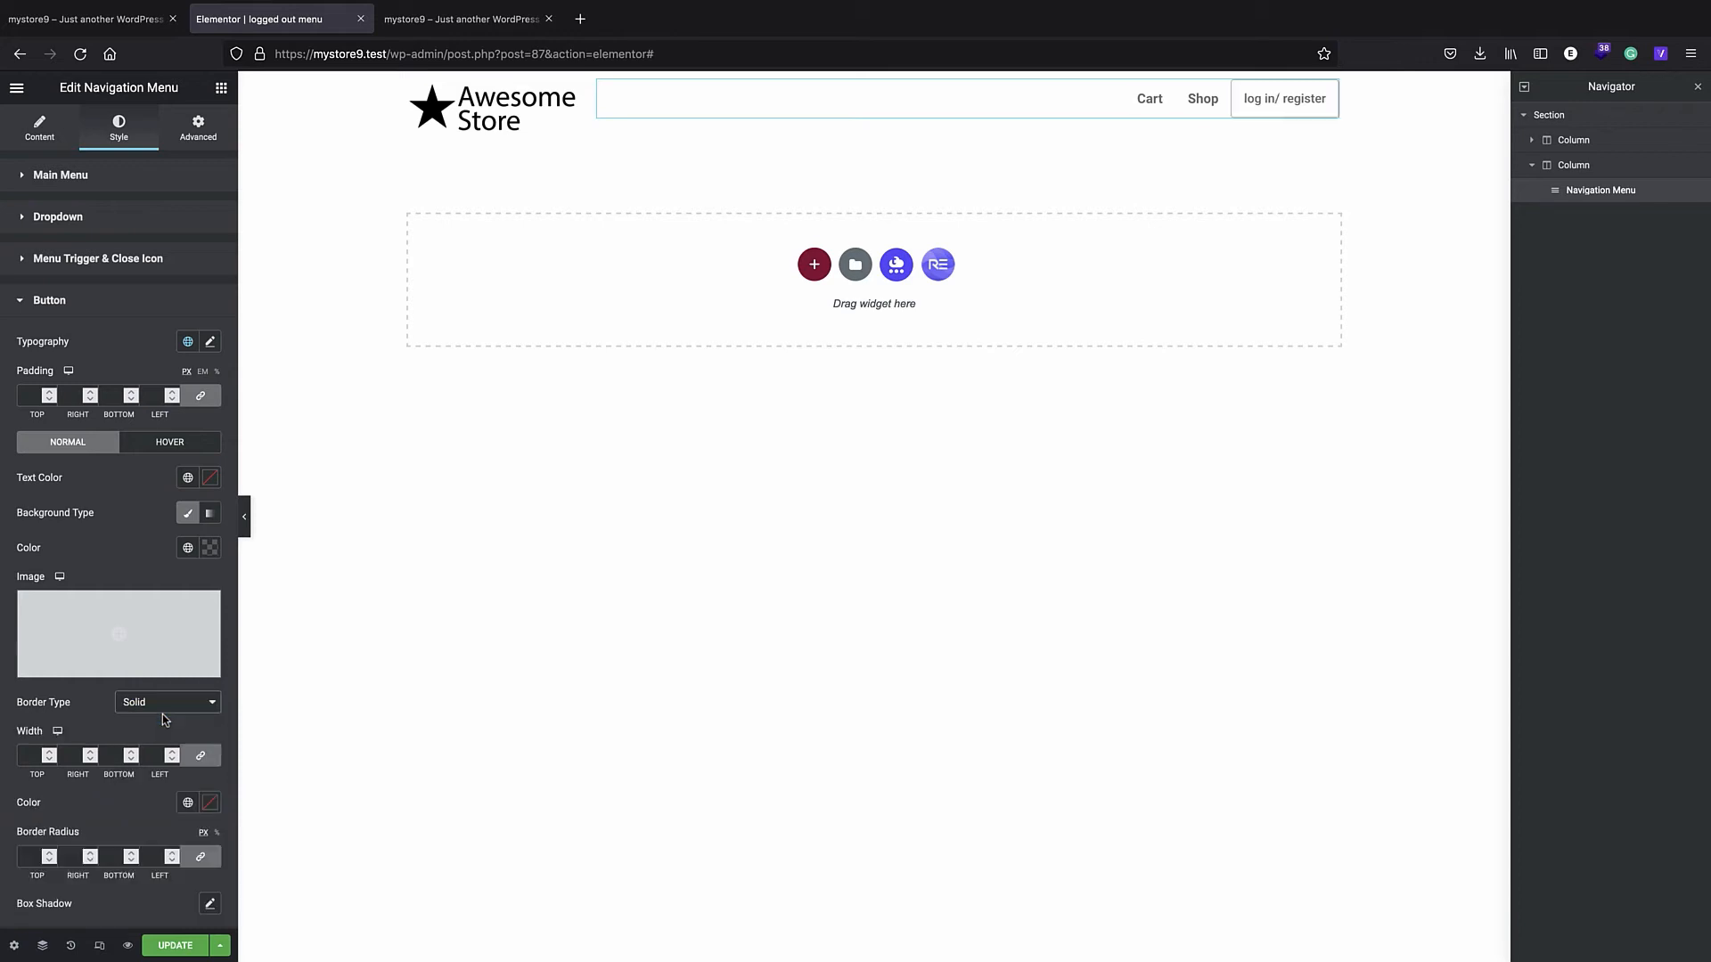
{"action": "left_click", "coordinate": [207, 804]}
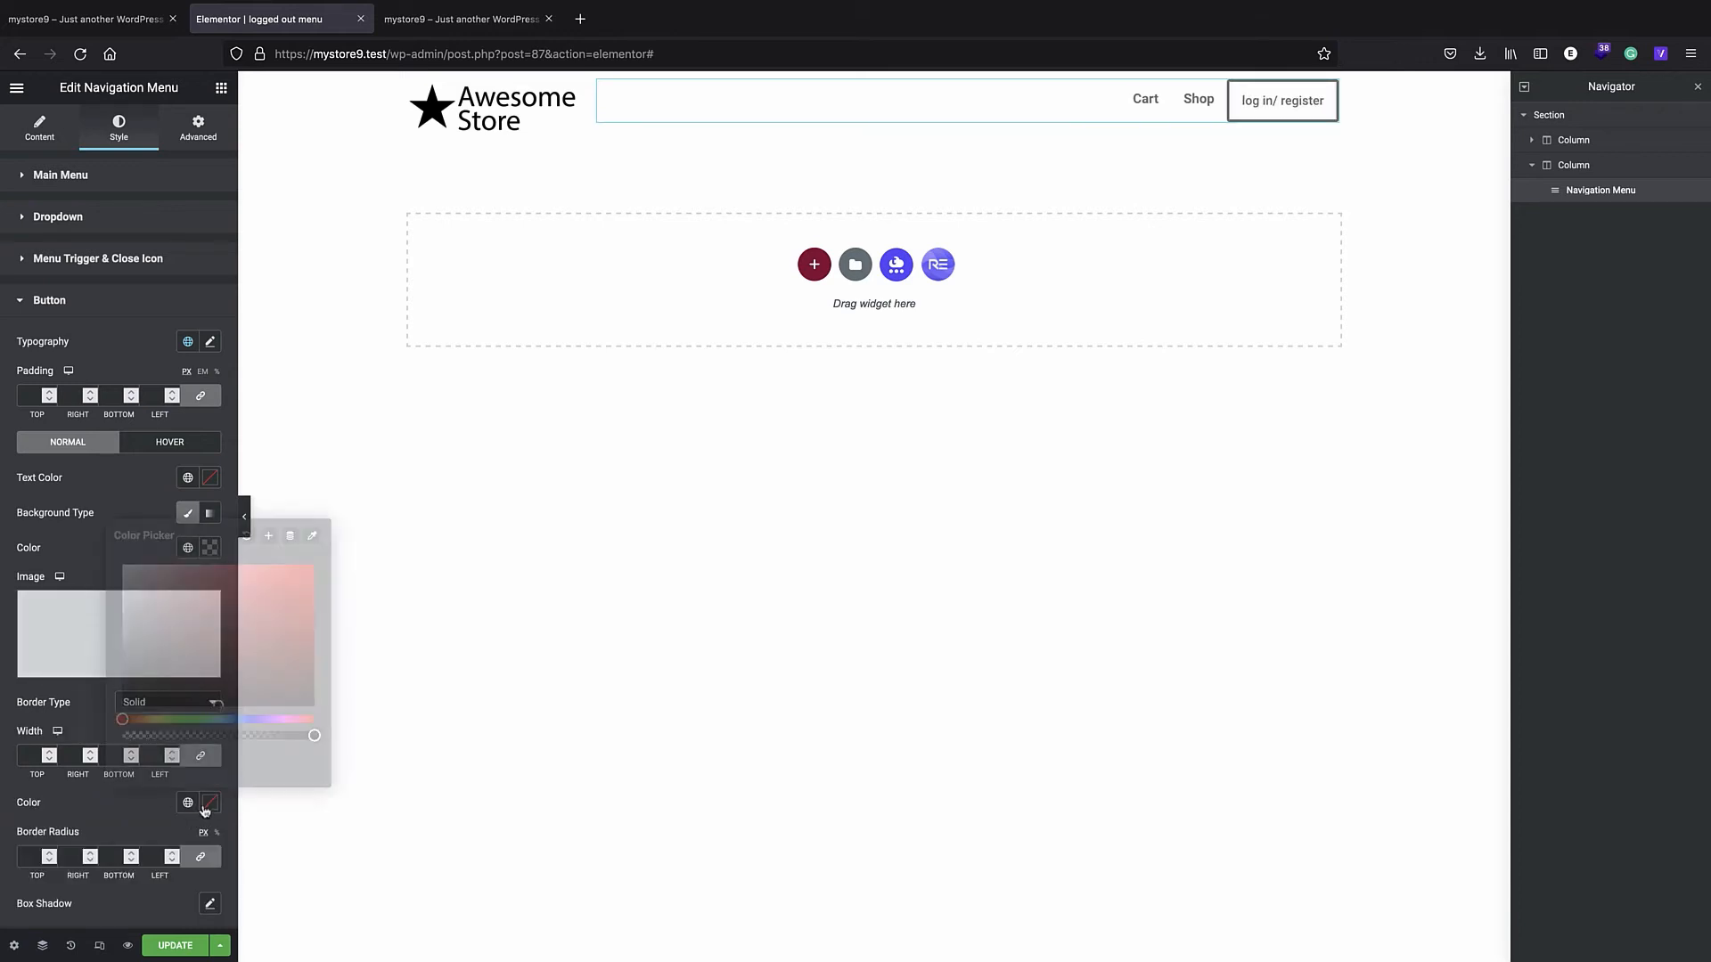
{"action": "left_click", "coordinate": [178, 720]}
{"action": "left_click_drag", "start_coordinate": [171, 628], "coordinate": [289, 567]}
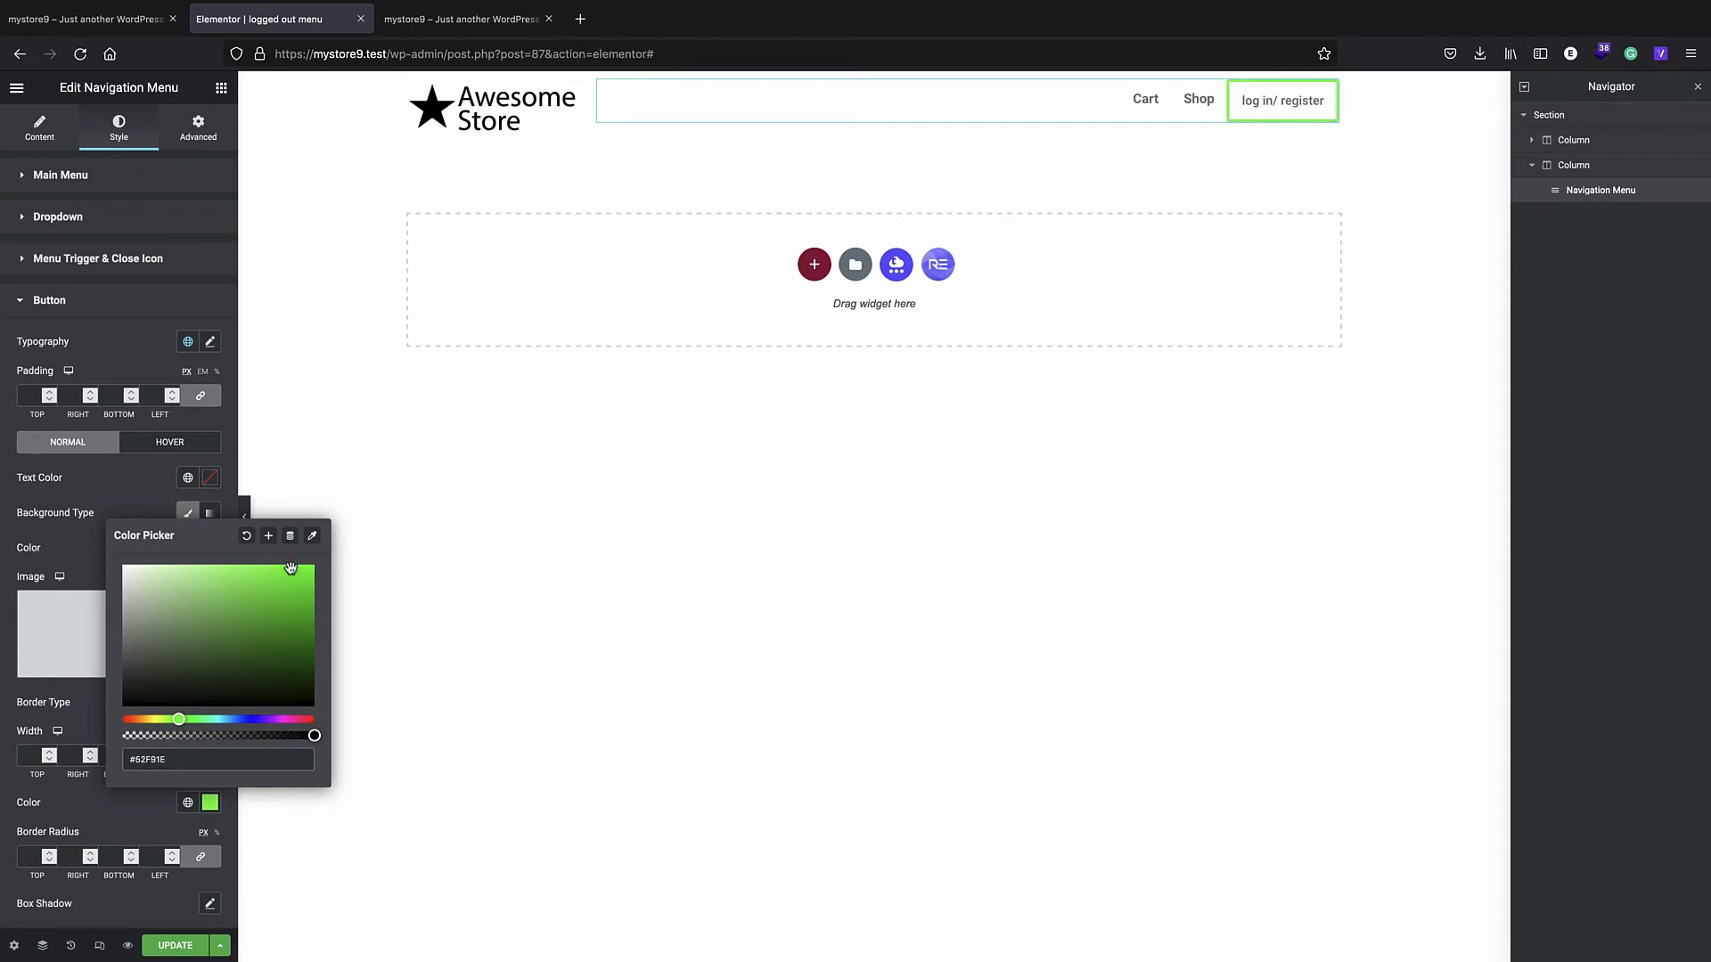
{"action": "left_click", "coordinate": [155, 378]}
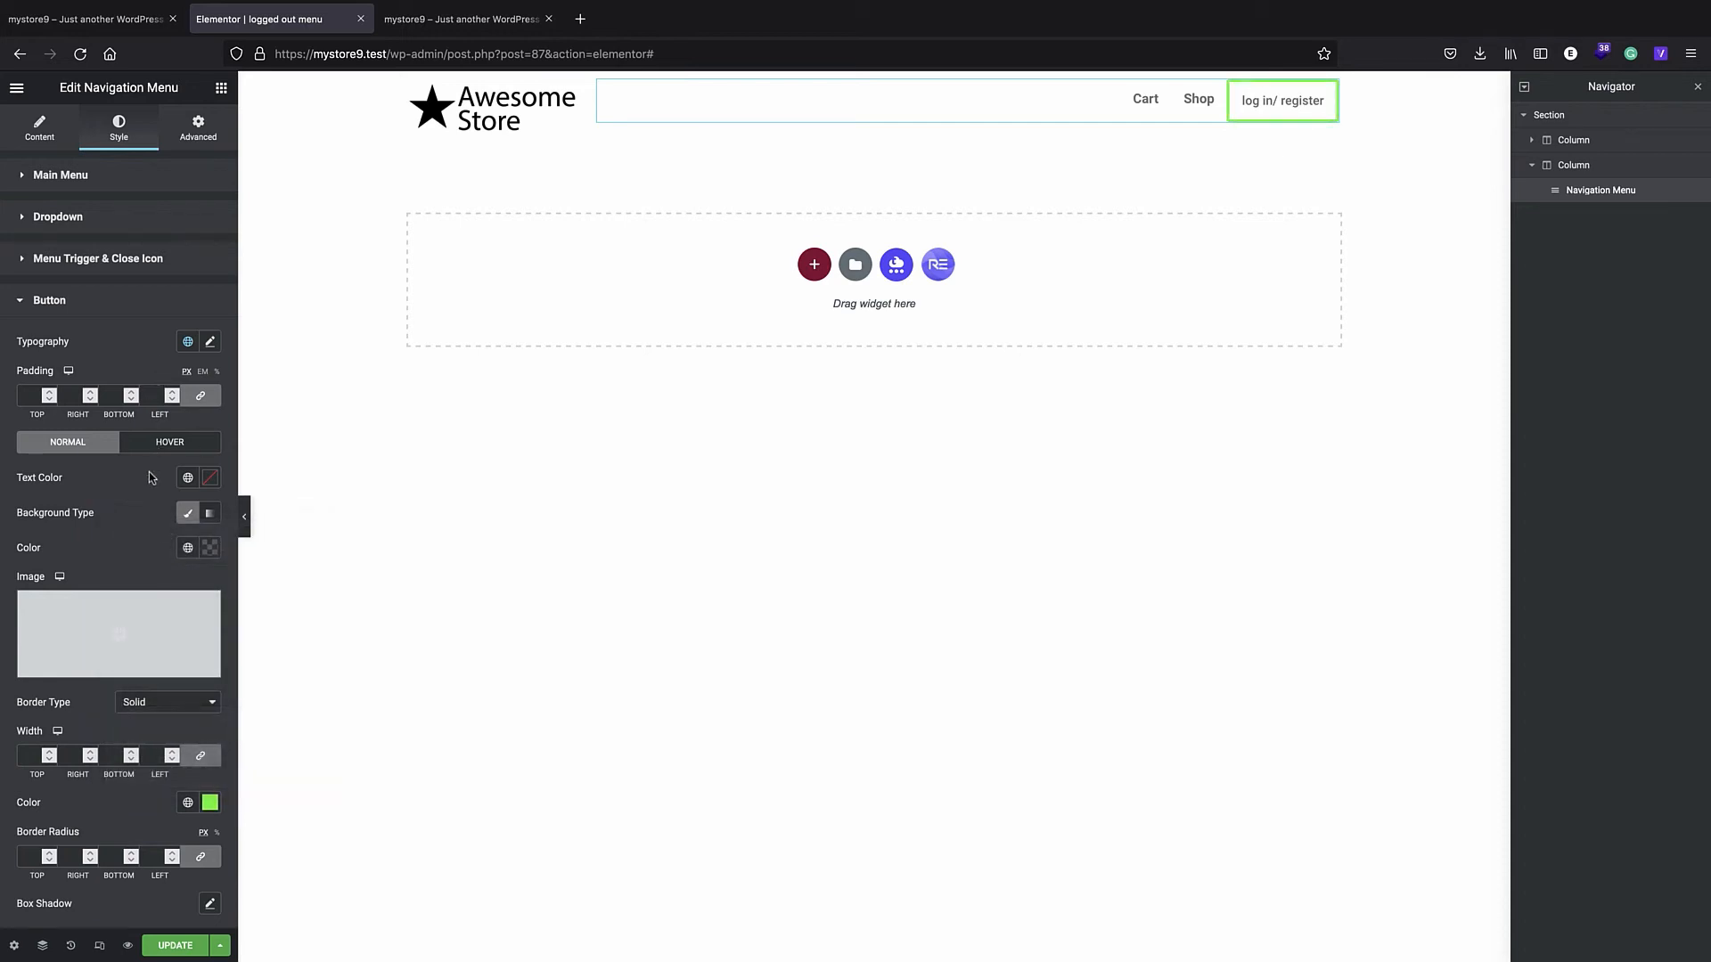
{"action": "double_click", "coordinate": [50, 853]}
{"action": "left_click", "coordinate": [50, 854]}
- Try padding of 1 em on all sides of the Navigation Menu widget and reset it to 0
{"action": "left_click", "coordinate": [188, 137]}
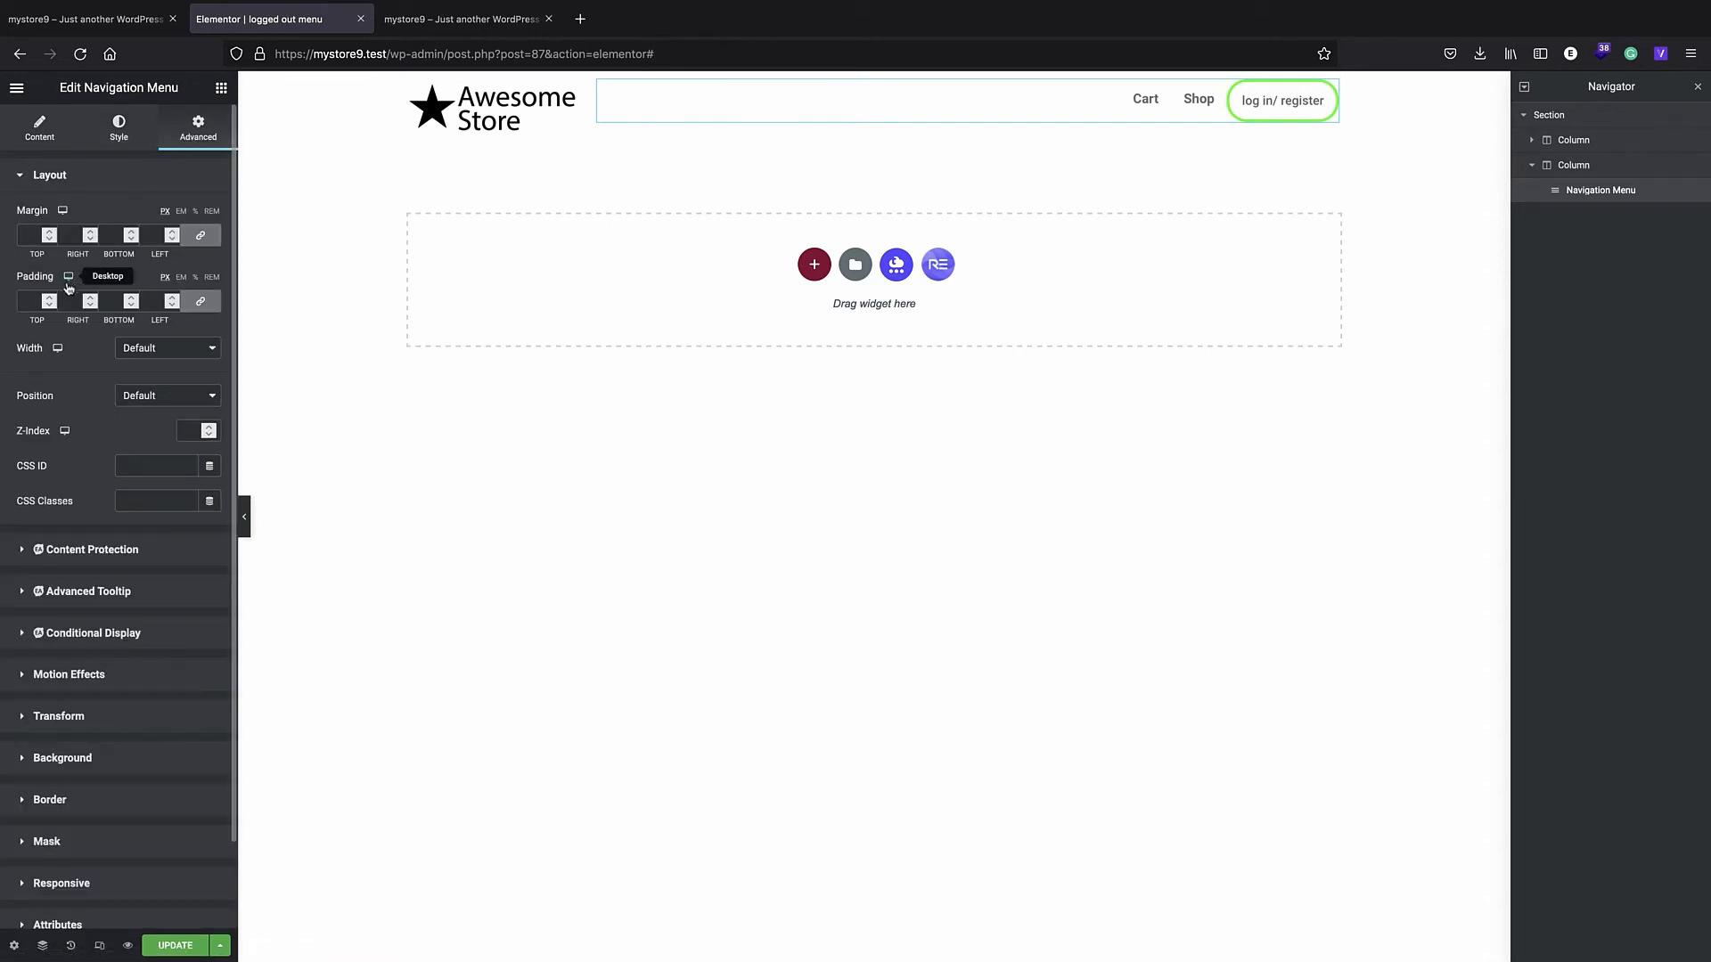
{"action": "left_click", "coordinate": [181, 278]}
{"action": "left_click", "coordinate": [49, 299]}
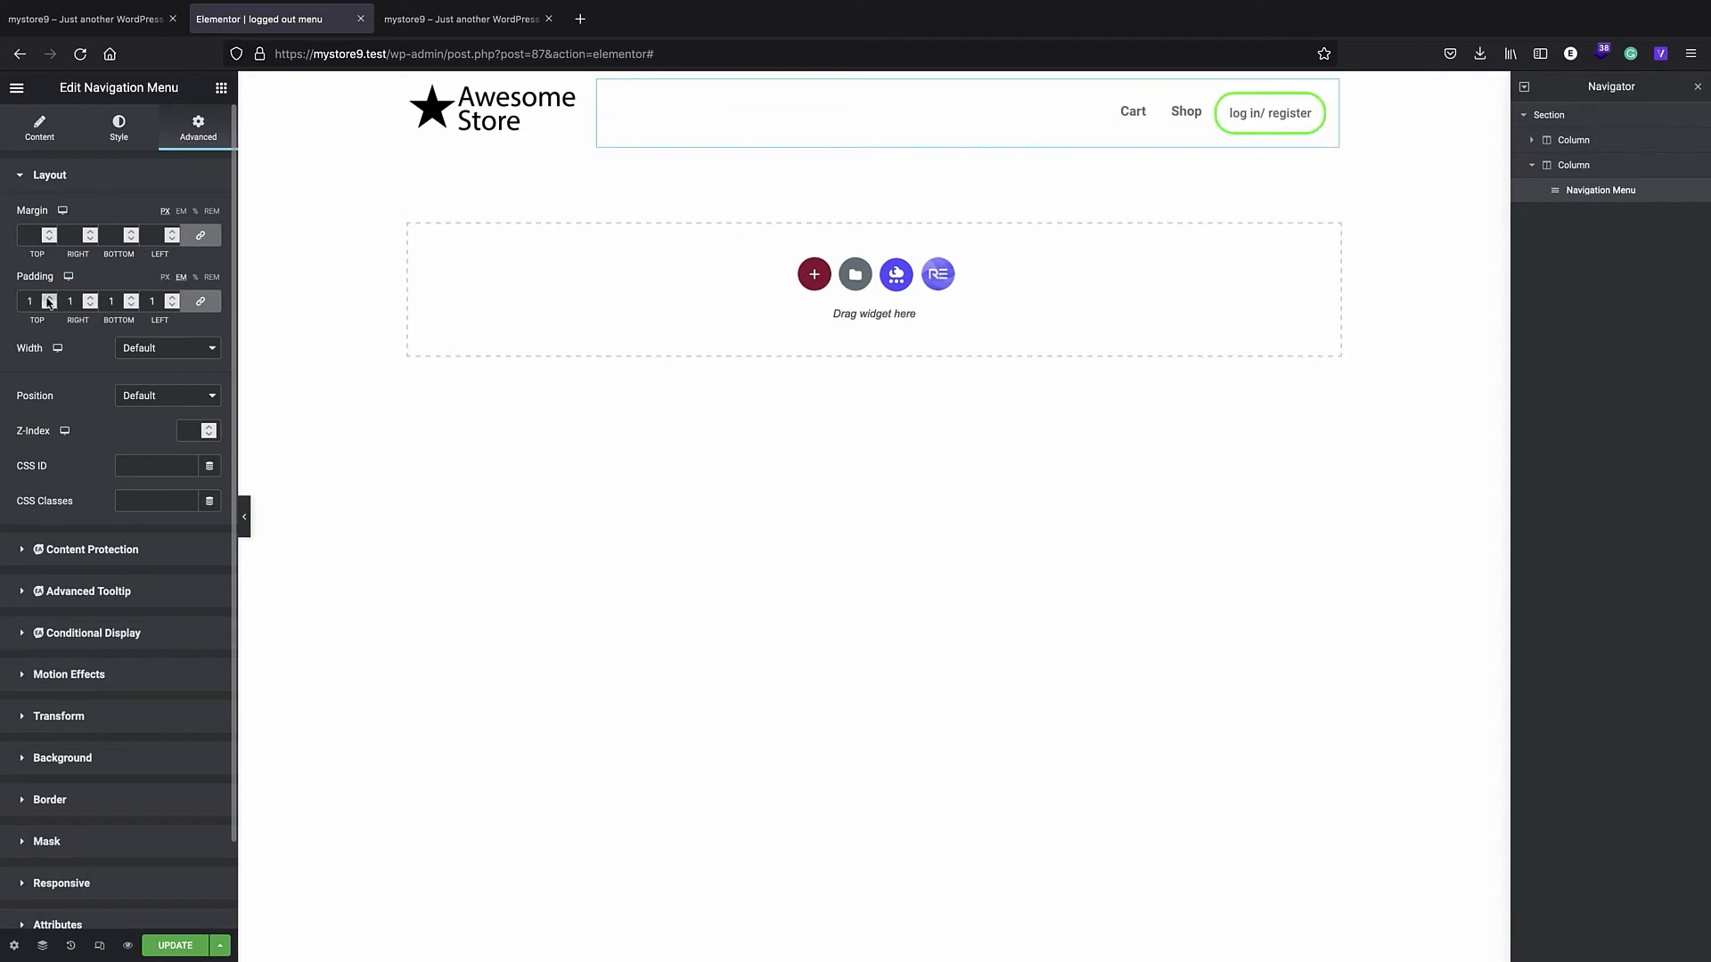
{"action": "left_click", "coordinate": [49, 299]}
{"action": "left_click", "coordinate": [50, 305]}
{"action": "left_click", "coordinate": [50, 305]}
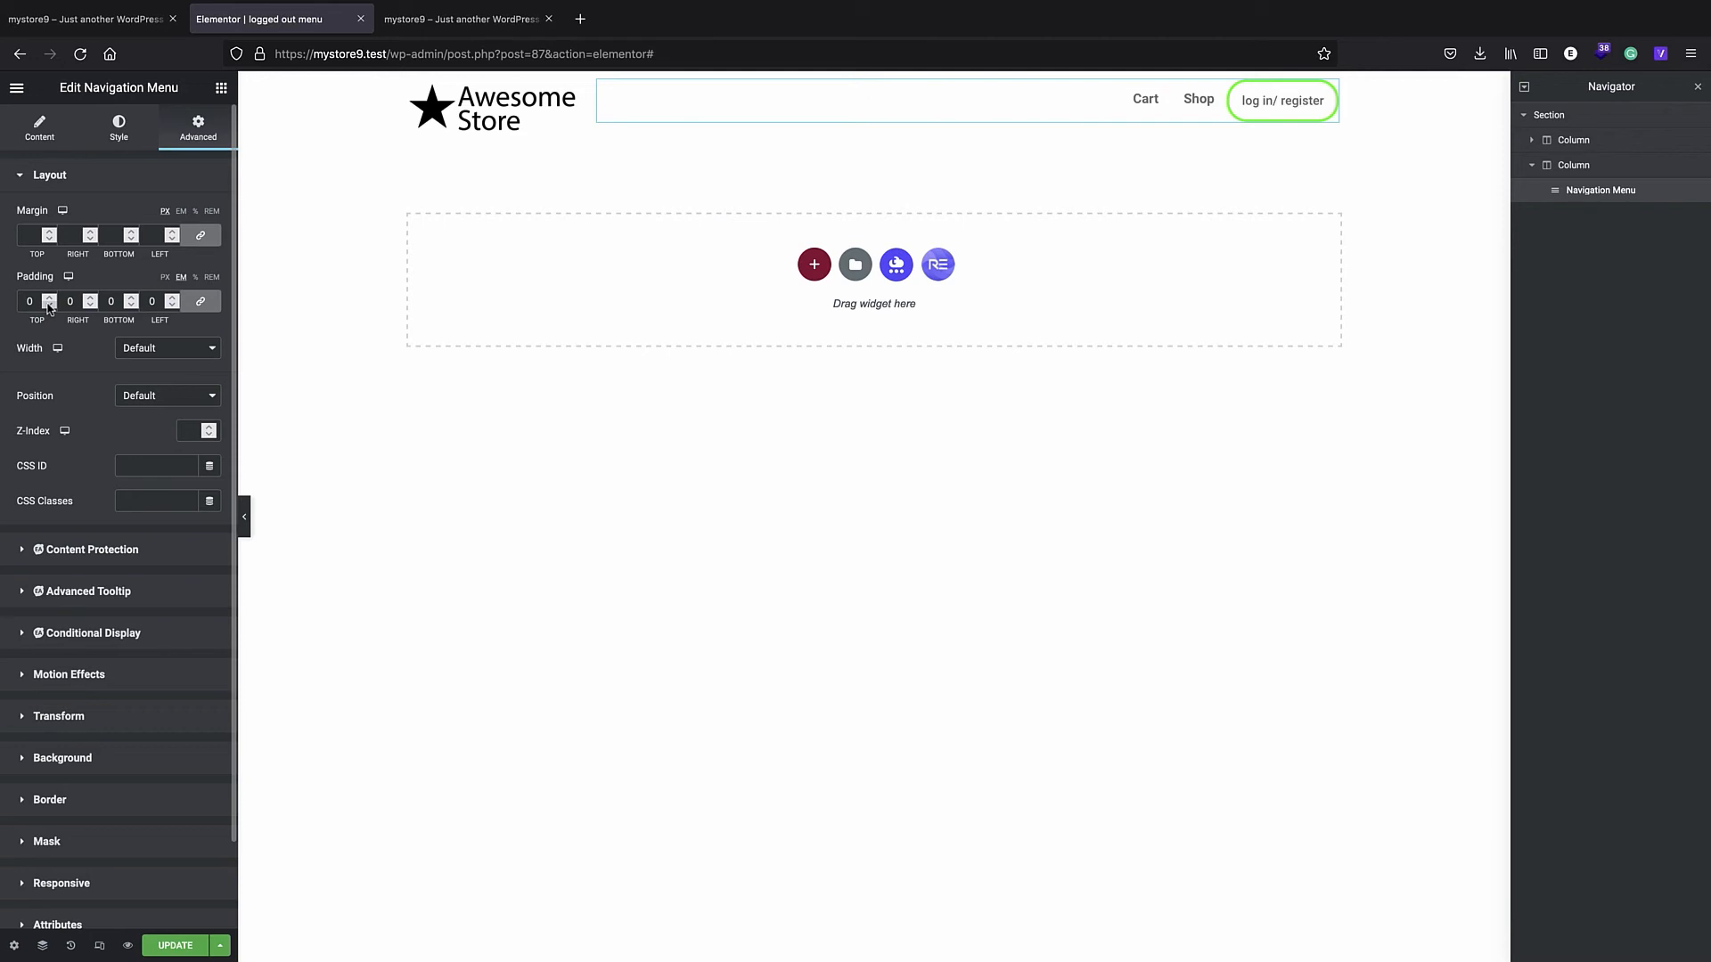
- Set the "log in/ register" button's padding to 0.8 em on all sides in the Navigation Menu's button style
{"action": "left_click", "coordinate": [100, 143]}
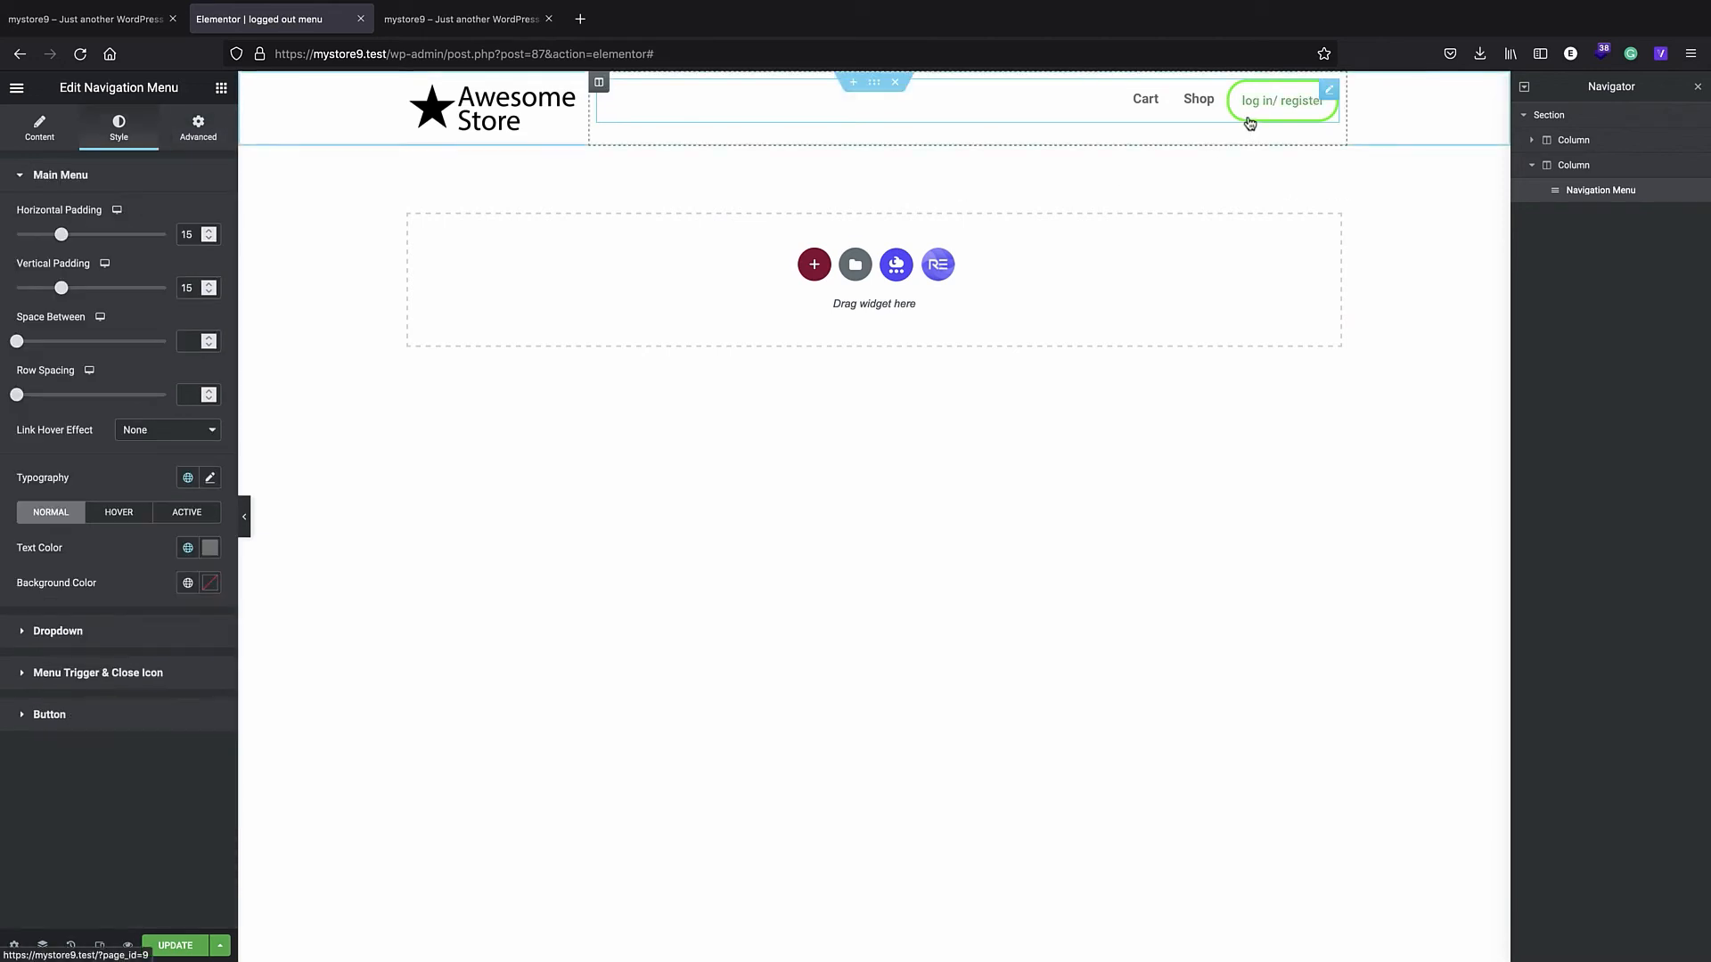
{"action": "left_click", "coordinate": [95, 715]}
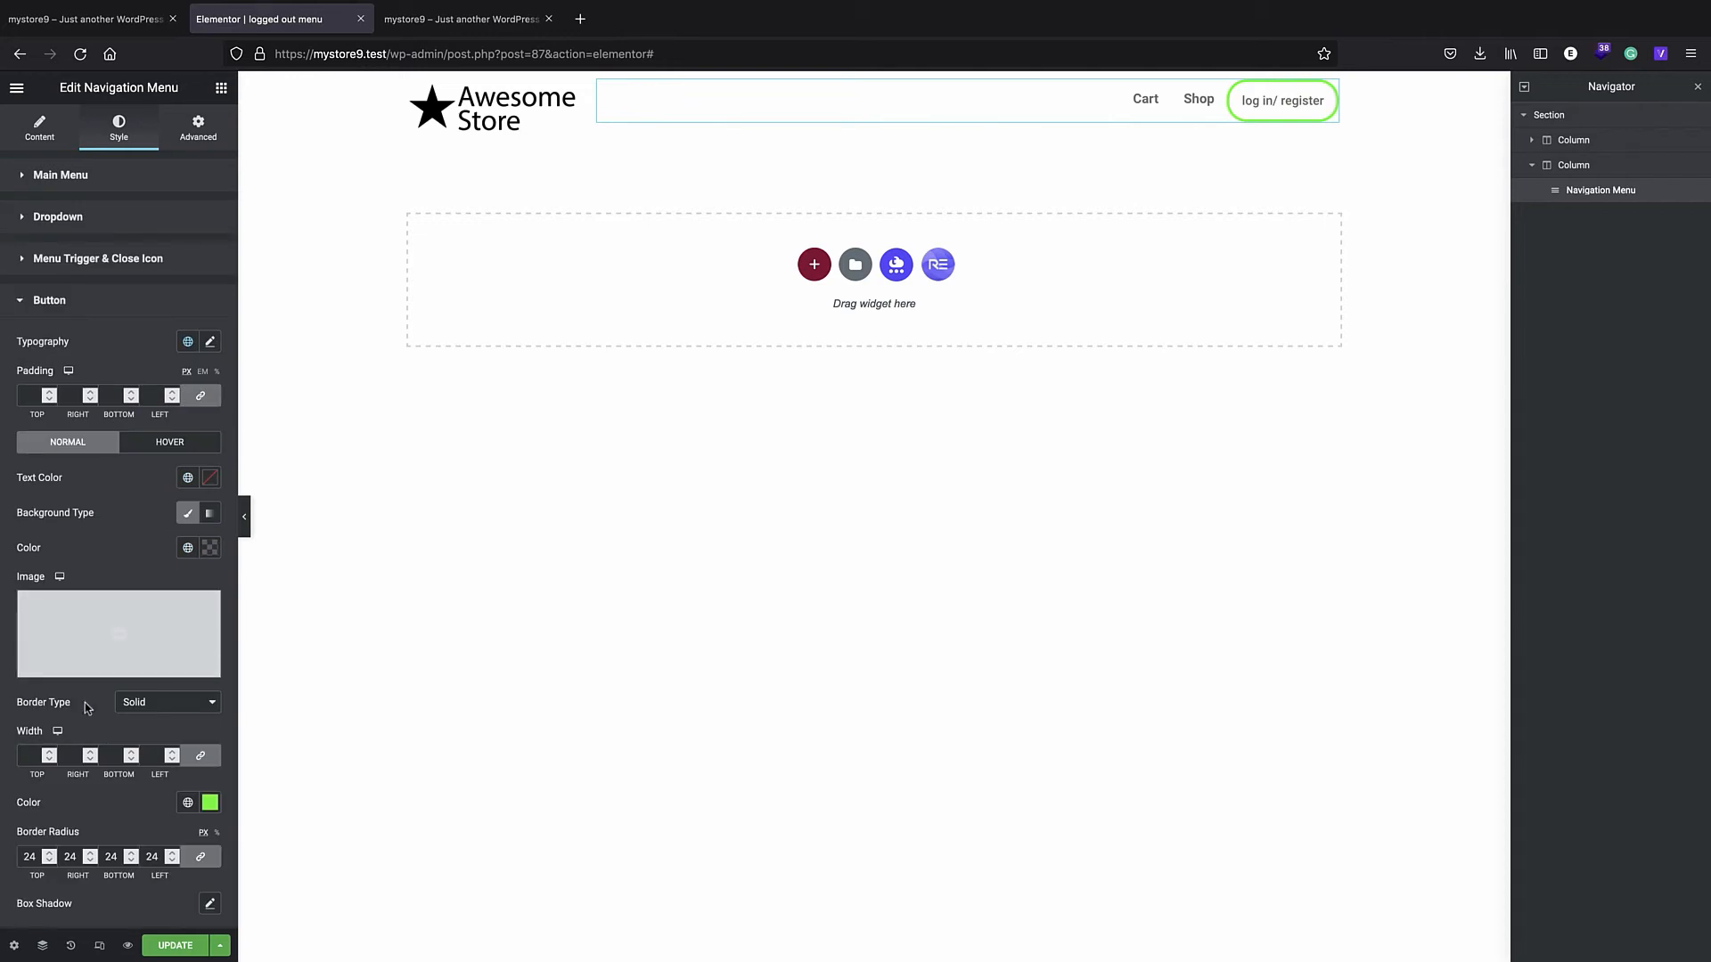
{"action": "mouse_move", "coordinate": [68, 632]}
{"action": "left_click", "coordinate": [203, 371]}
{"action": "left_click", "coordinate": [28, 393]}
{"action": "type", "text": "1"}
{"action": "type", "text": "0"}
{"action": "type", "text": "8"}
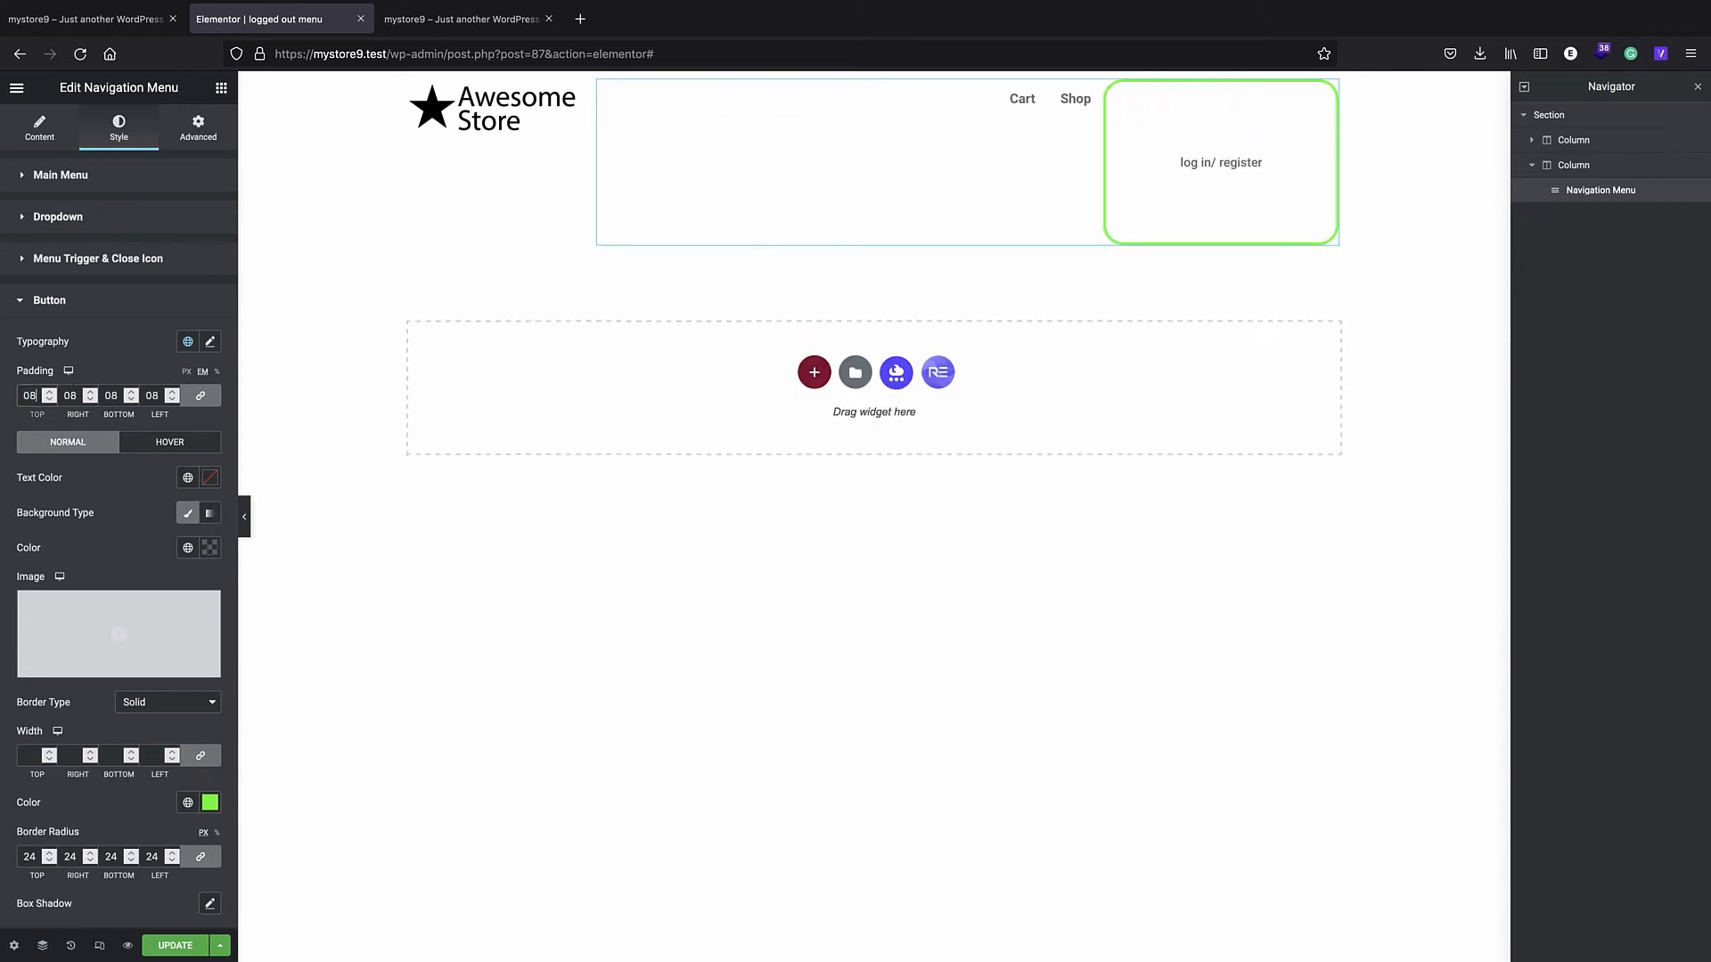
{"action": "left_click", "coordinate": [28, 397]}
{"action": "type", "text": "."}
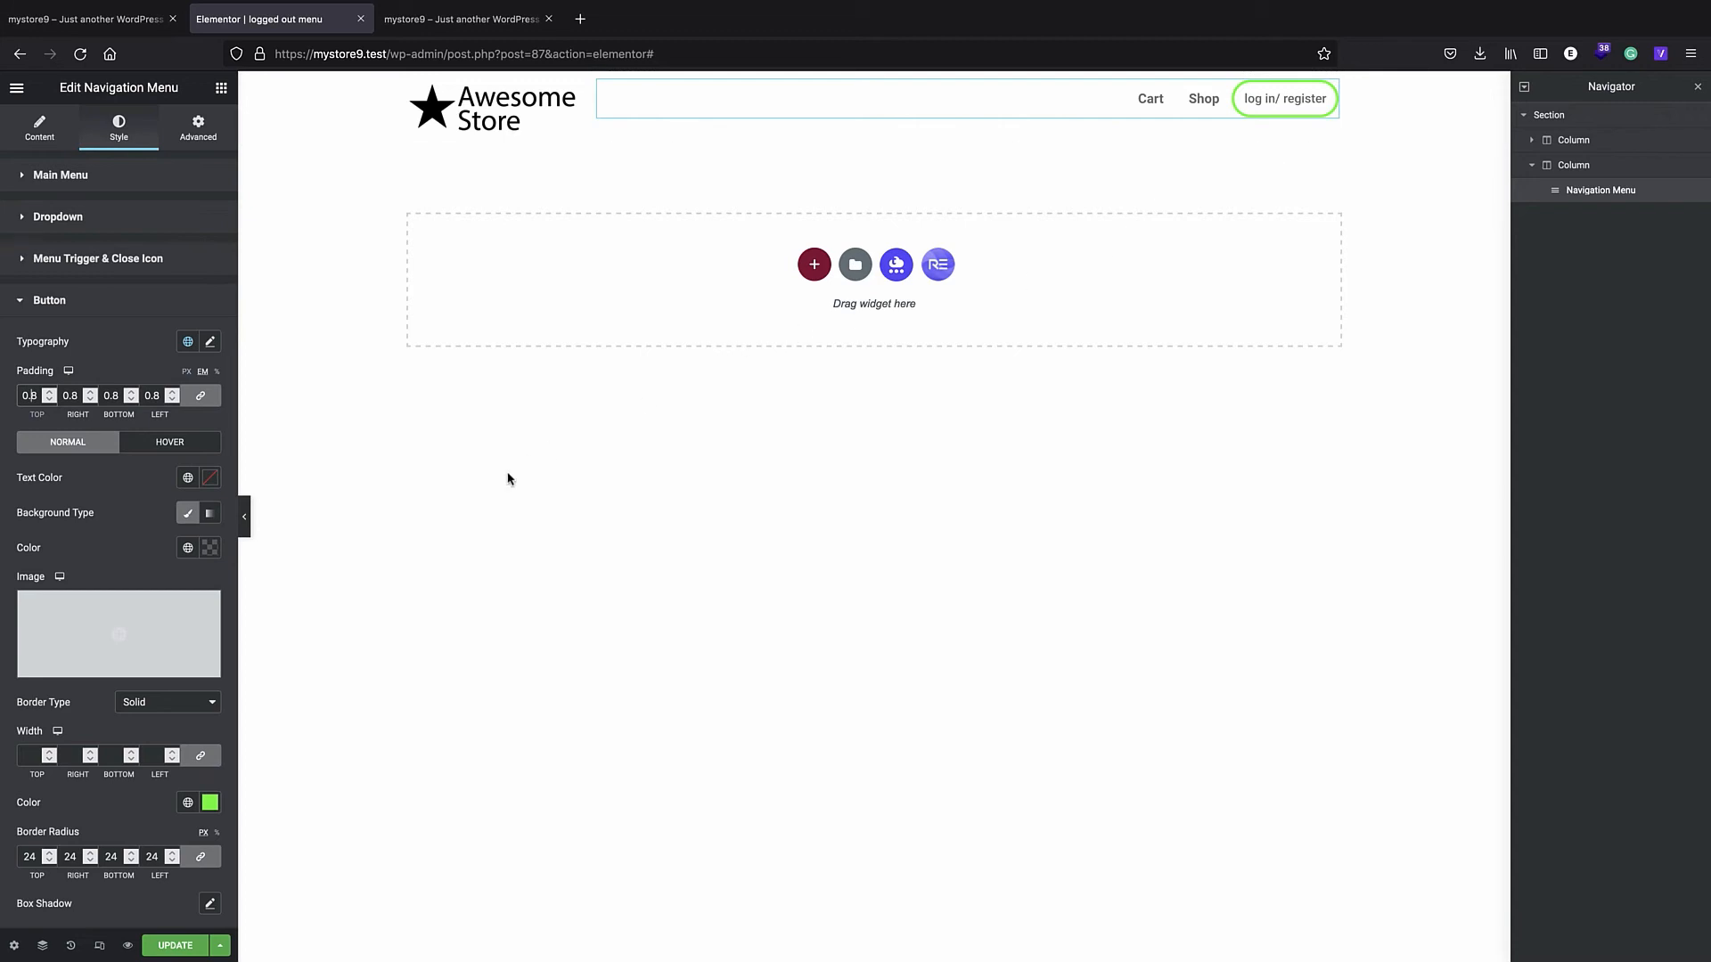
- Set the button's hover style to a dark grey border color and black #000000 text
{"action": "left_click", "coordinate": [145, 449]}
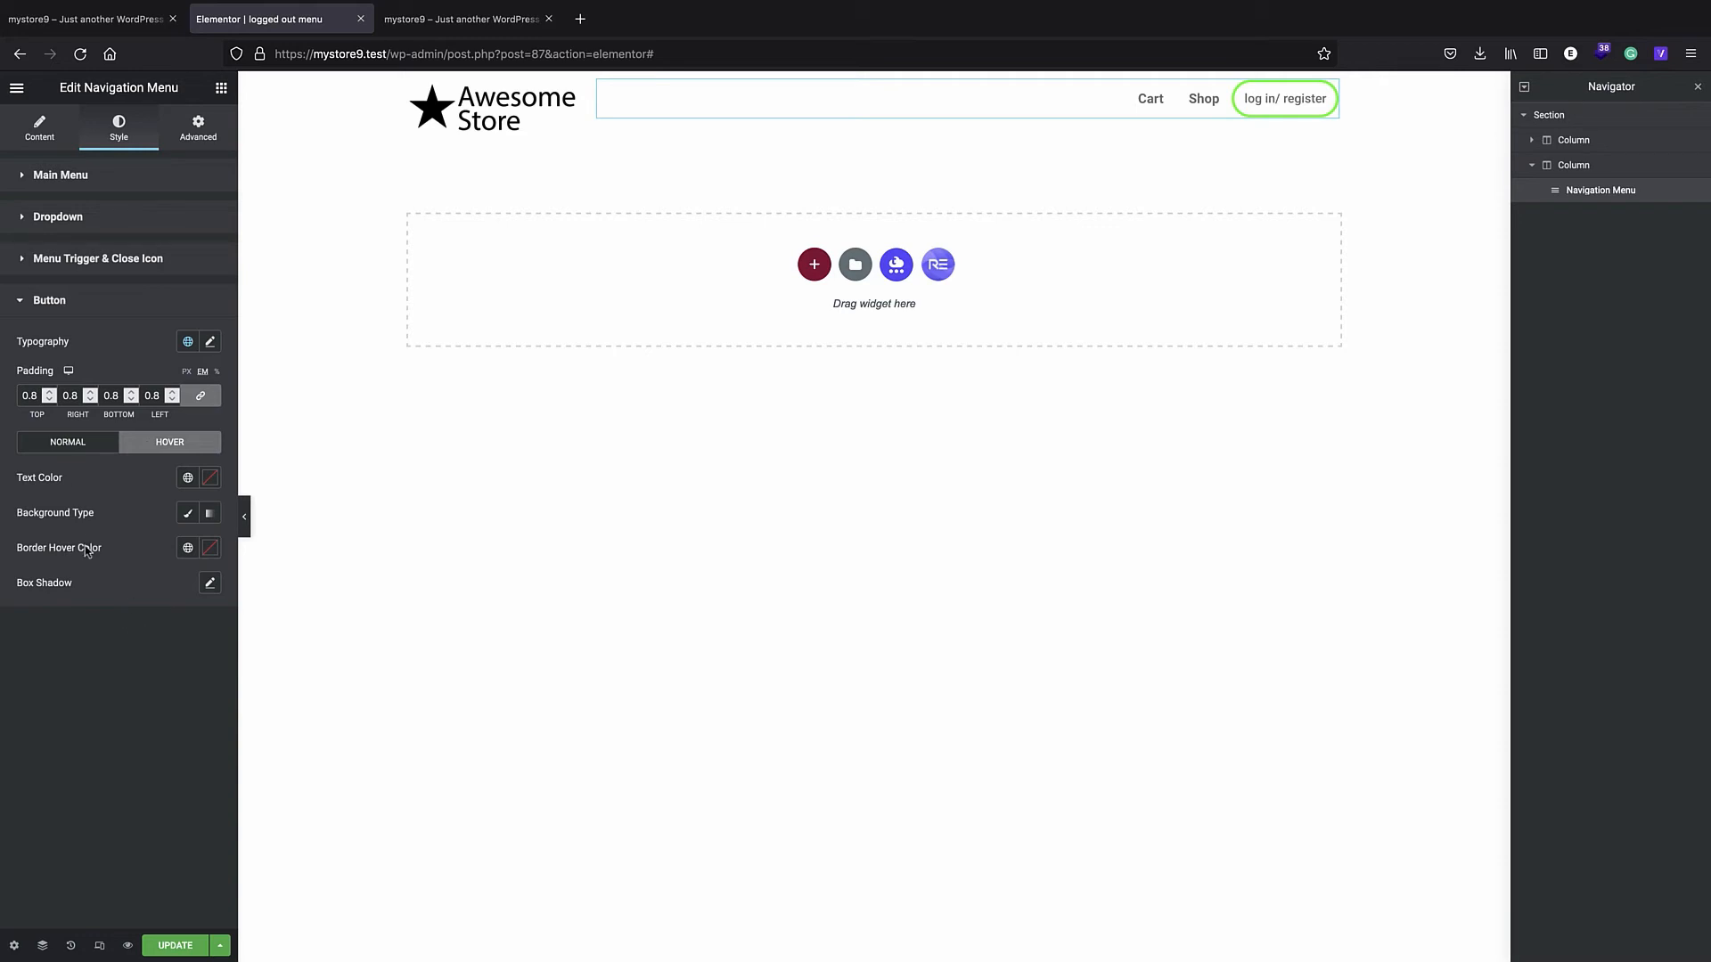
{"action": "left_click", "coordinate": [211, 547]}
{"action": "left_click_drag", "start_coordinate": [125, 695], "coordinate": [116, 715]}
{"action": "left_click", "coordinate": [27, 684]}
{"action": "left_click", "coordinate": [210, 484]}
{"action": "left_click_drag", "start_coordinate": [143, 637], "coordinate": [60, 733]}
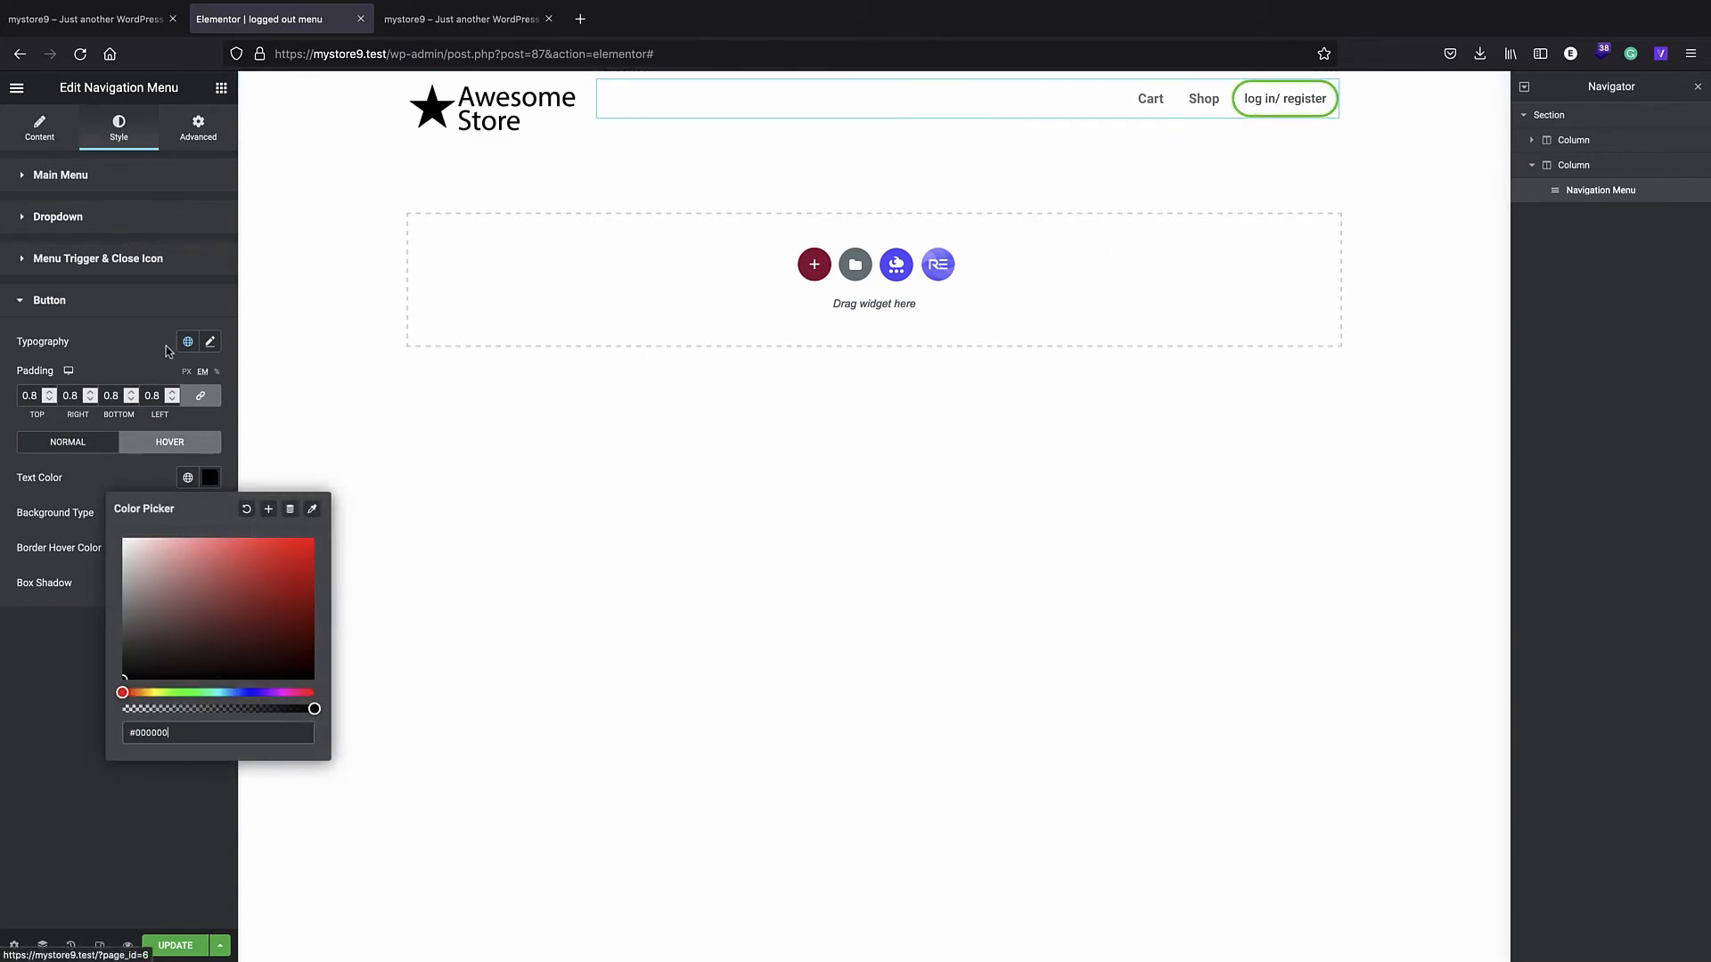
{"action": "left_click", "coordinate": [88, 676]}
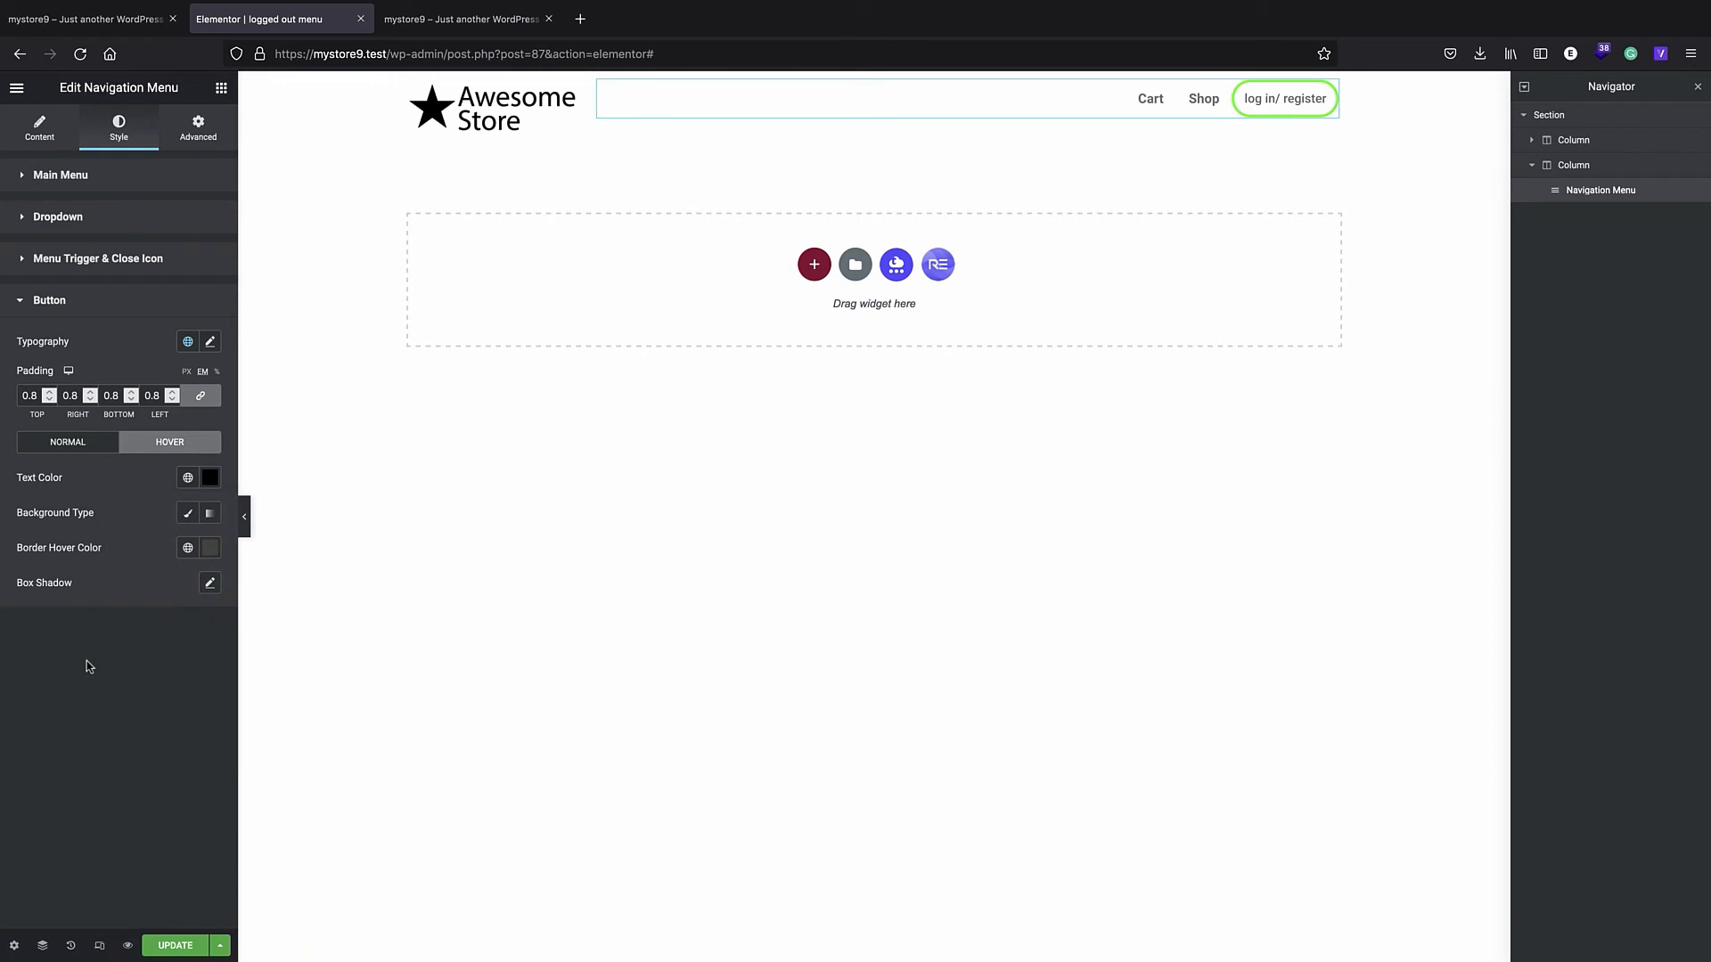
- Update the logged out menu template and open the store's front page at mystore9.test
{"action": "left_click", "coordinate": [177, 945]}
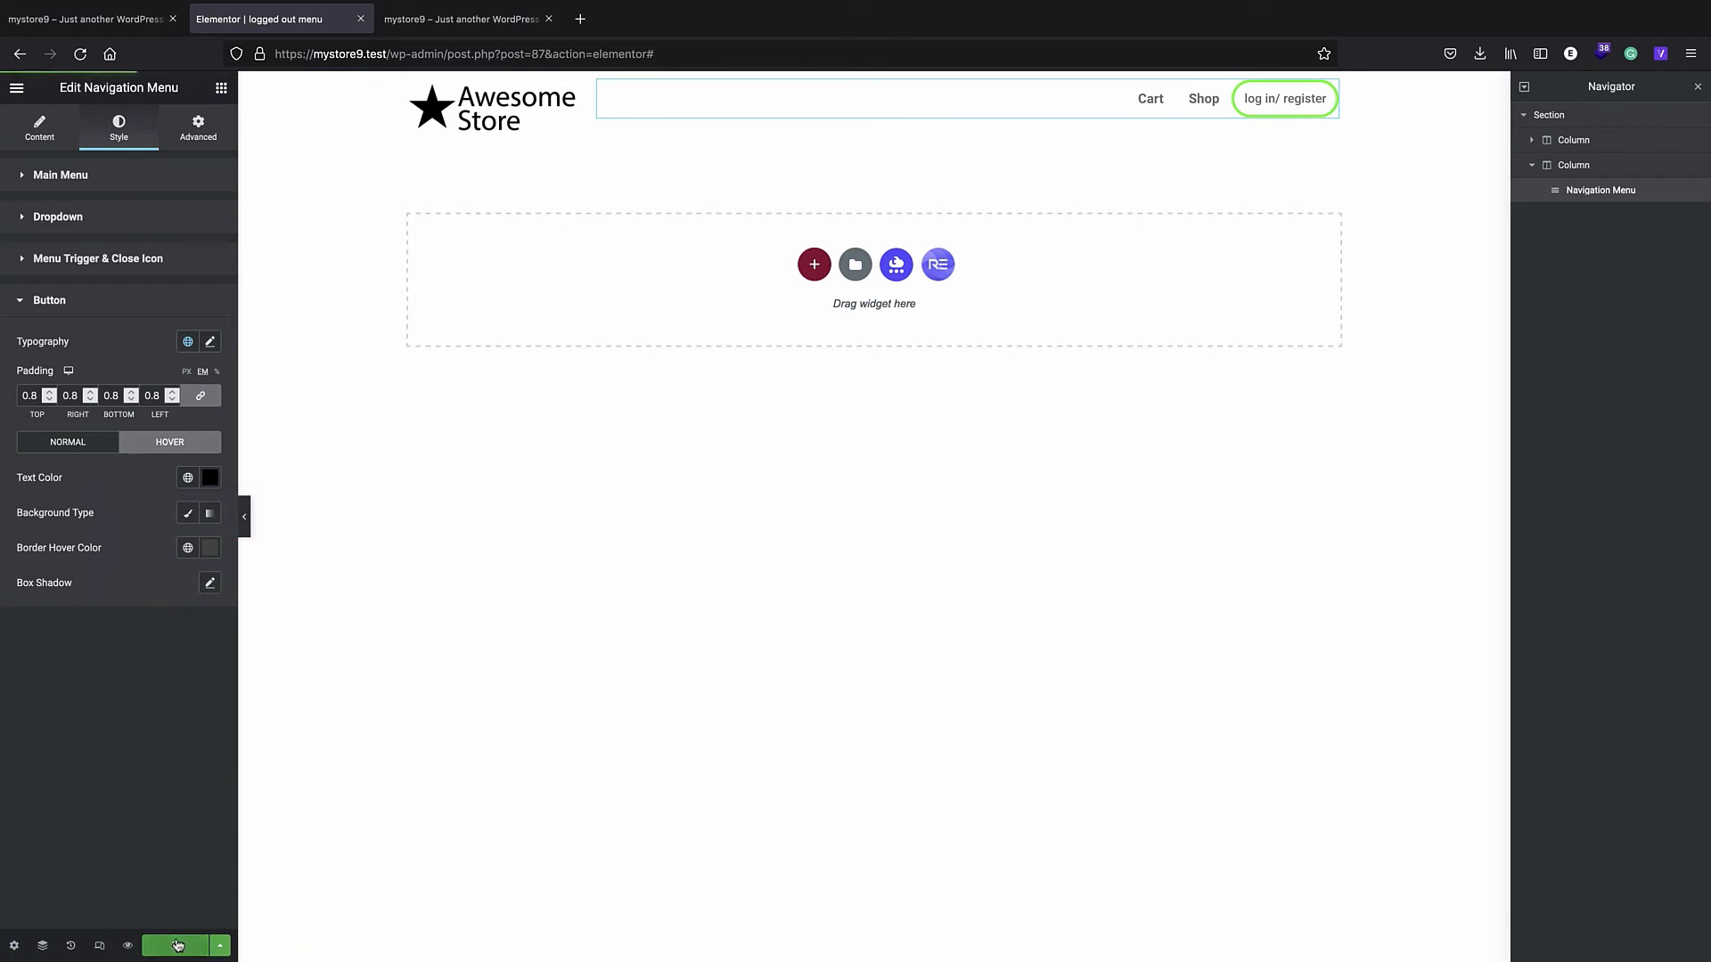
{"action": "left_click_drag", "start_coordinate": [664, 53], "coordinate": [389, 53]}
{"action": "key", "text": "BackSpace"}
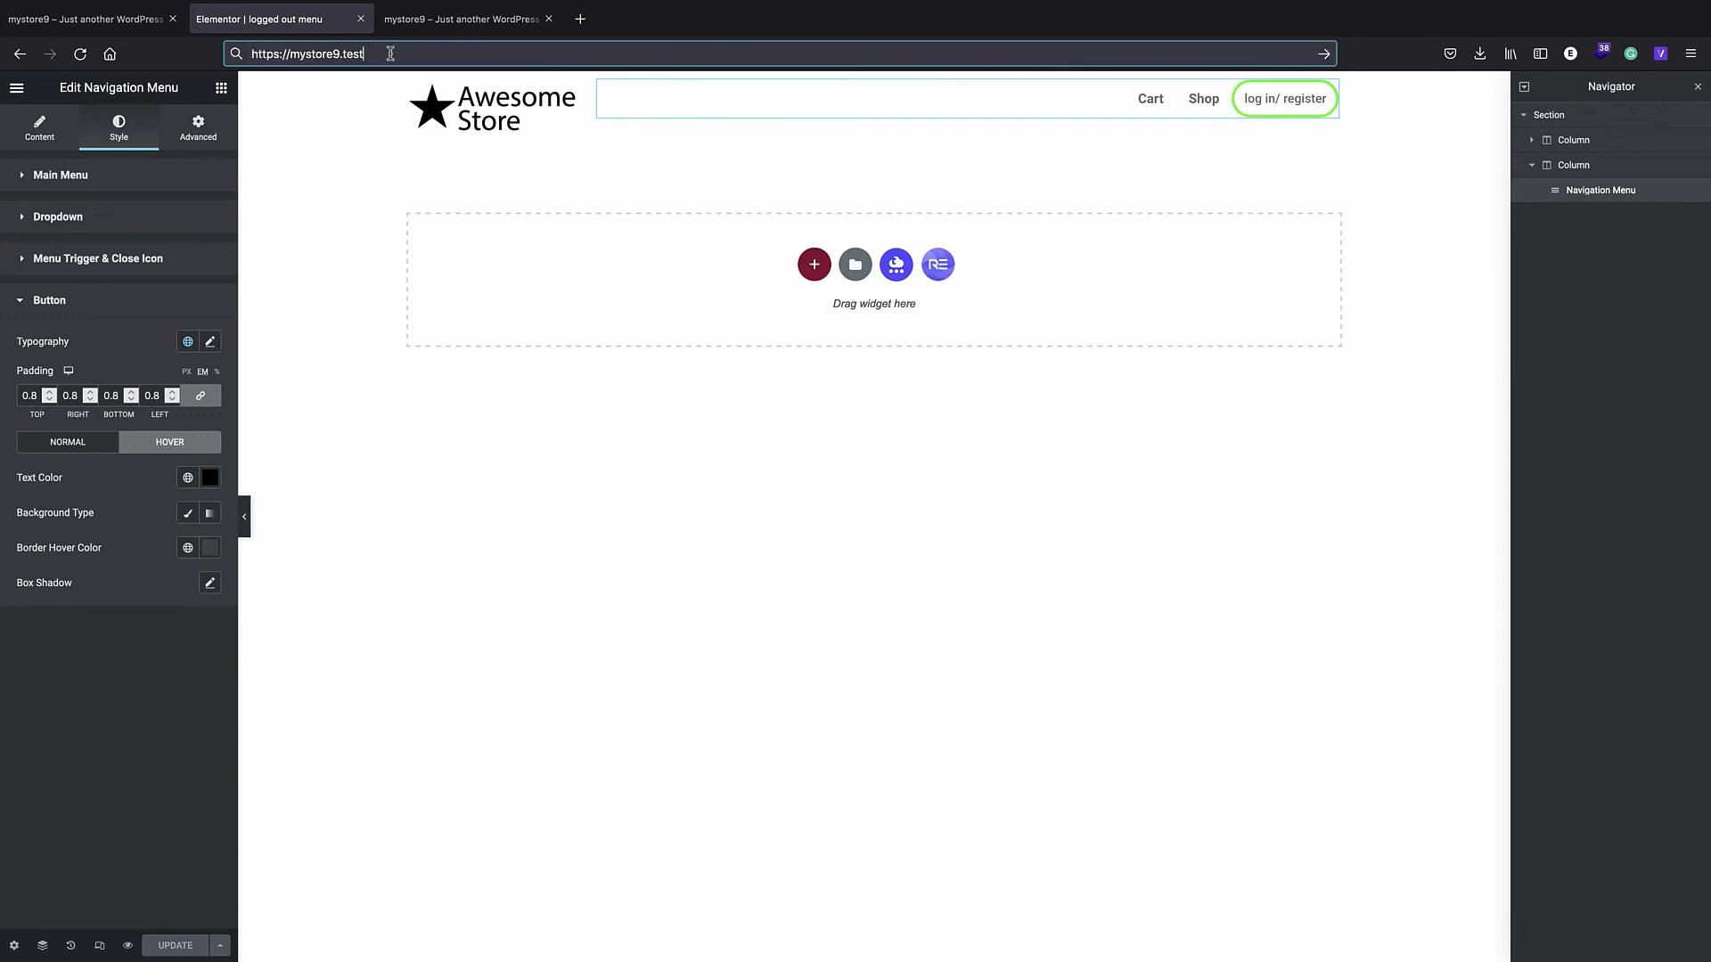
{"action": "key", "text": "Return"}
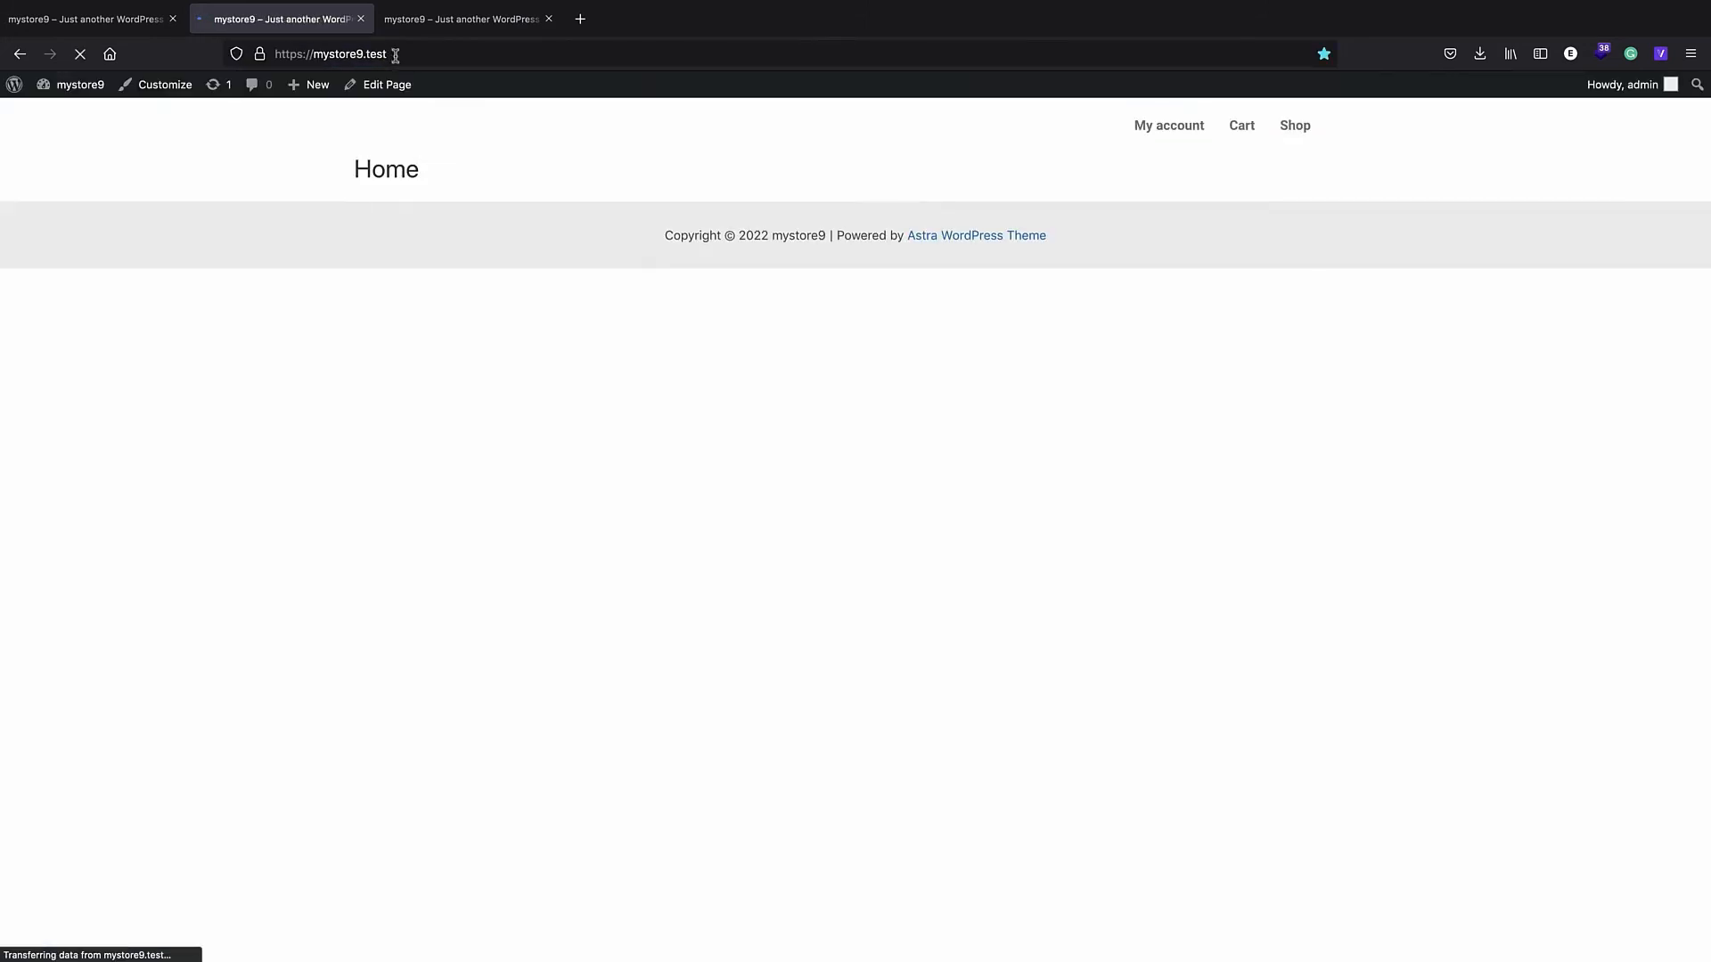
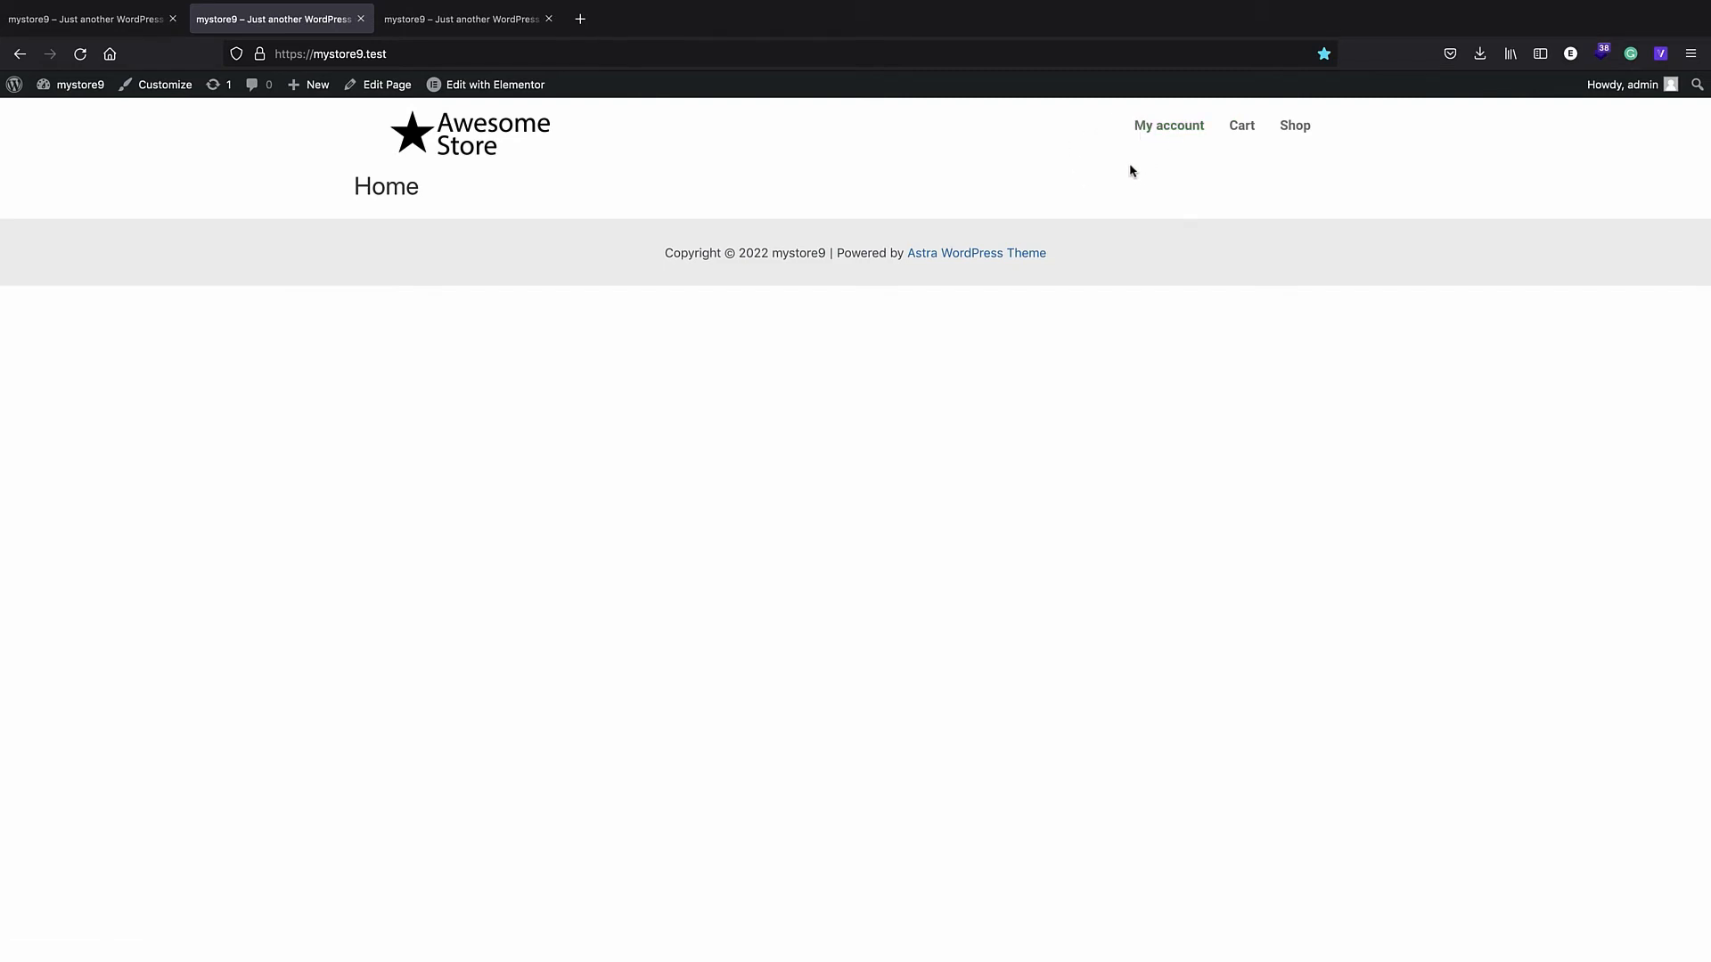
- Open the Shop page from the store's header menu and look through its product listing
{"action": "left_click", "coordinate": [1296, 129]}
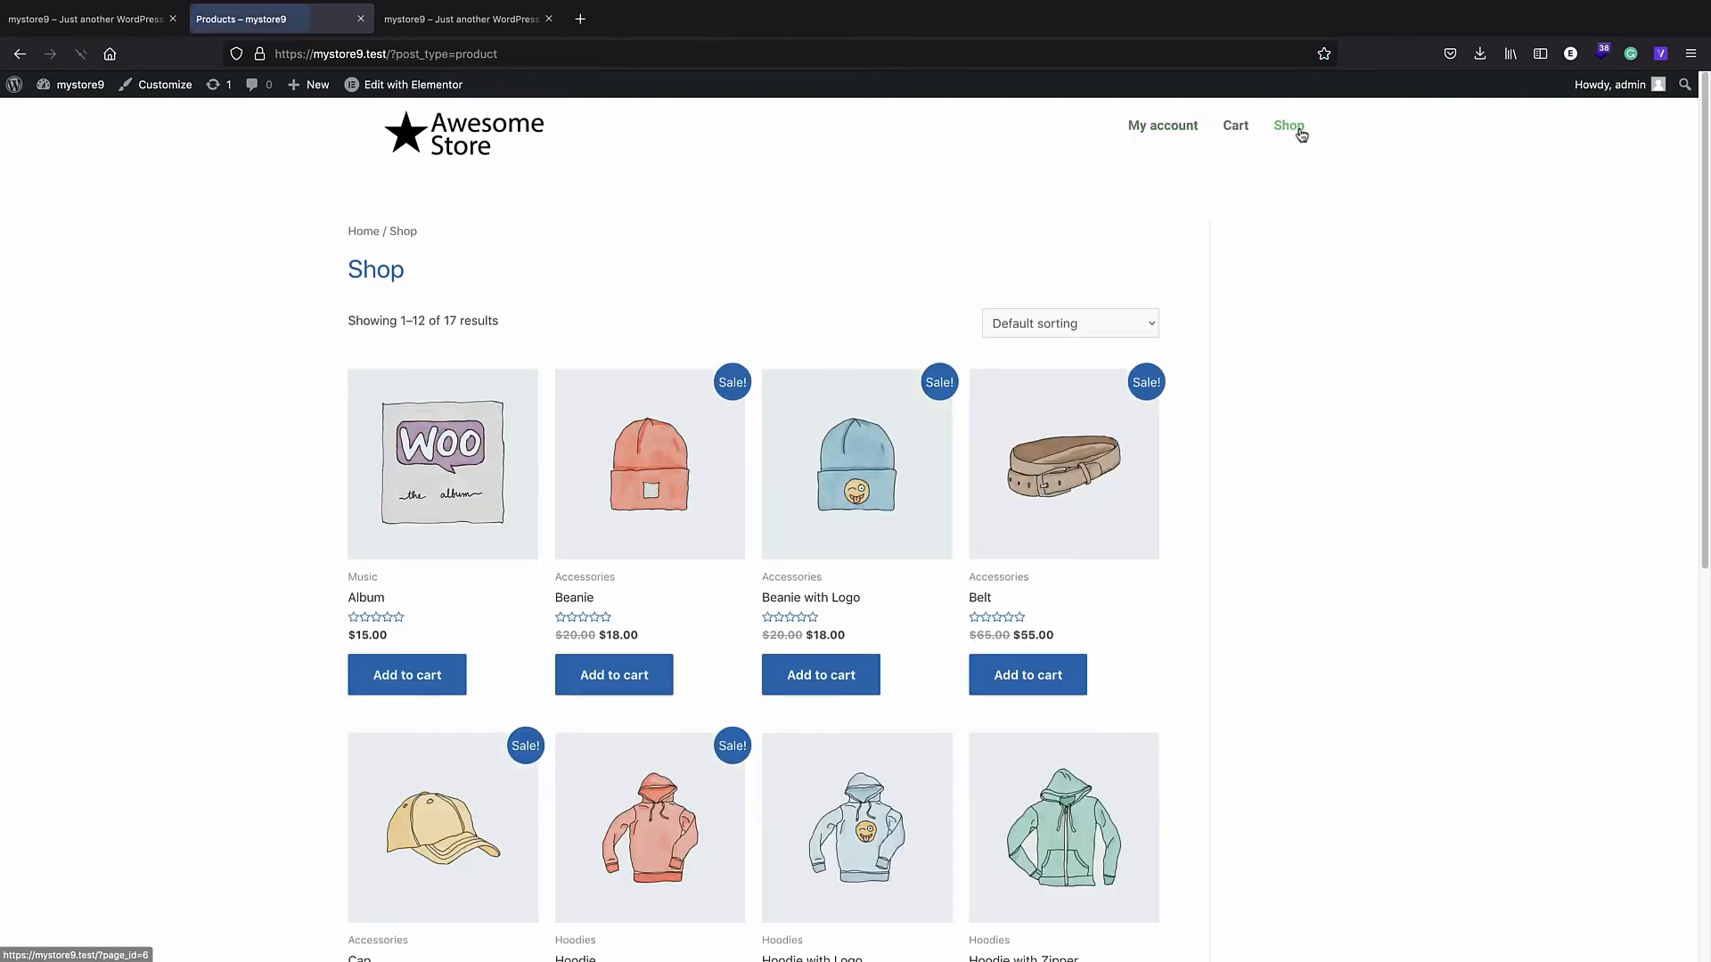
{"action": "scroll", "coordinate": [767, 302], "scroll_direction": "down", "scroll_amount": 6}
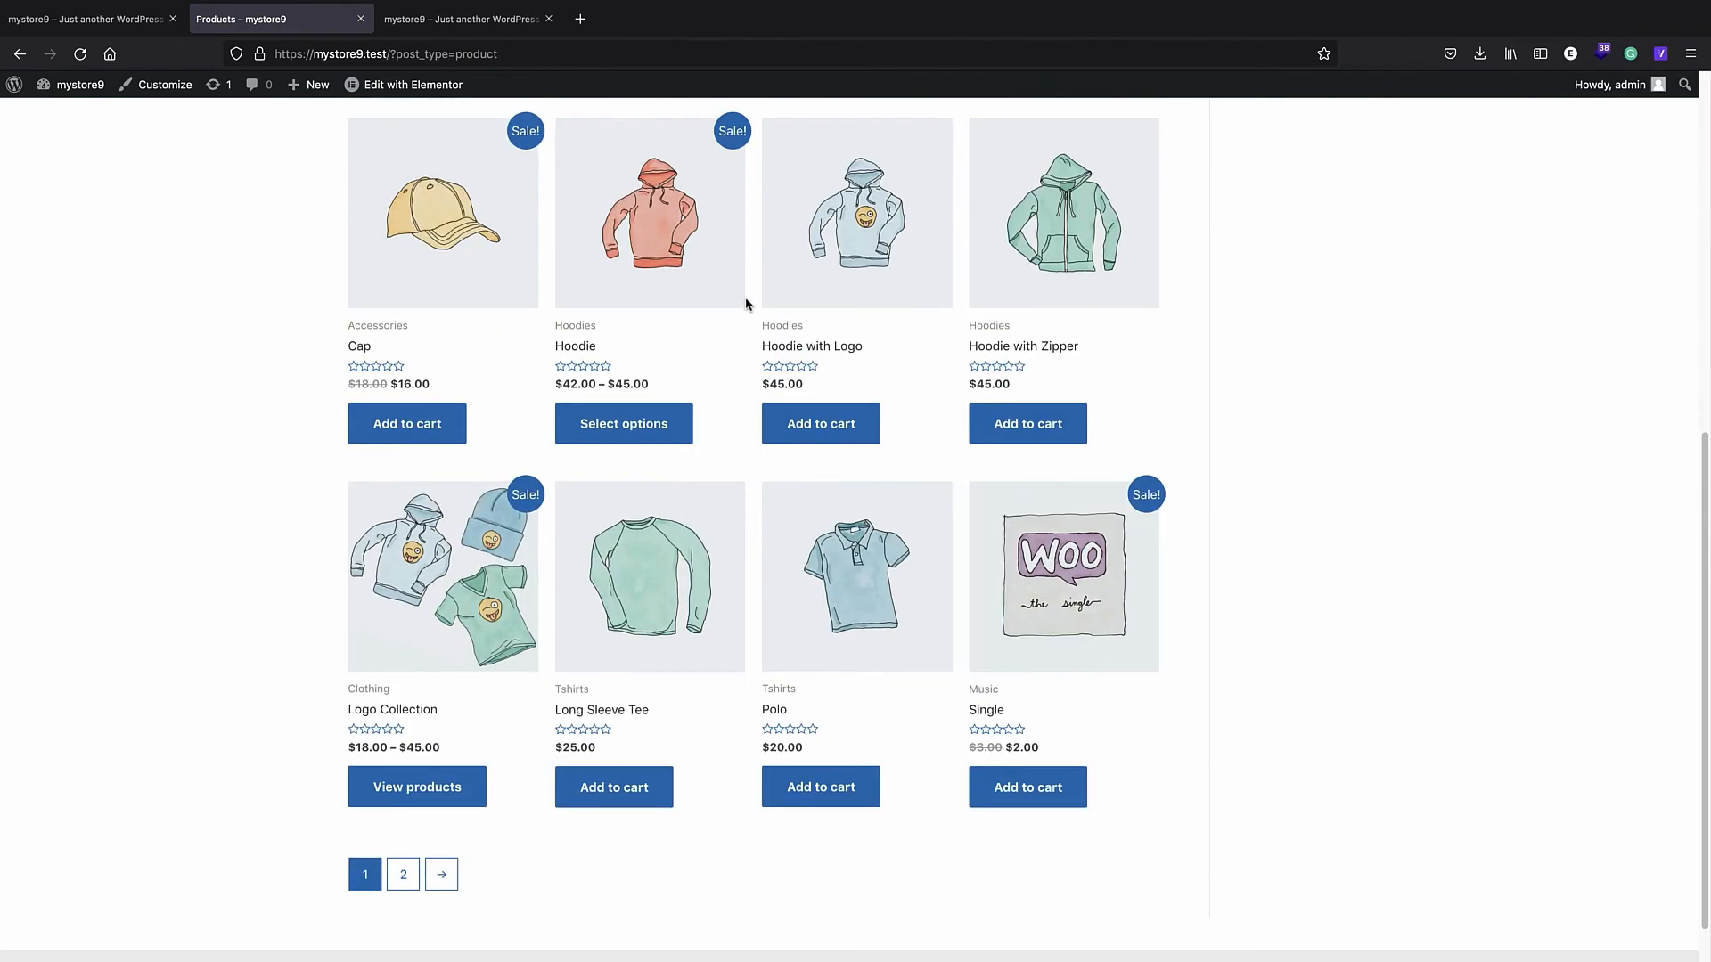
{"action": "scroll", "coordinate": [570, 329], "scroll_direction": "up", "scroll_amount": 6}
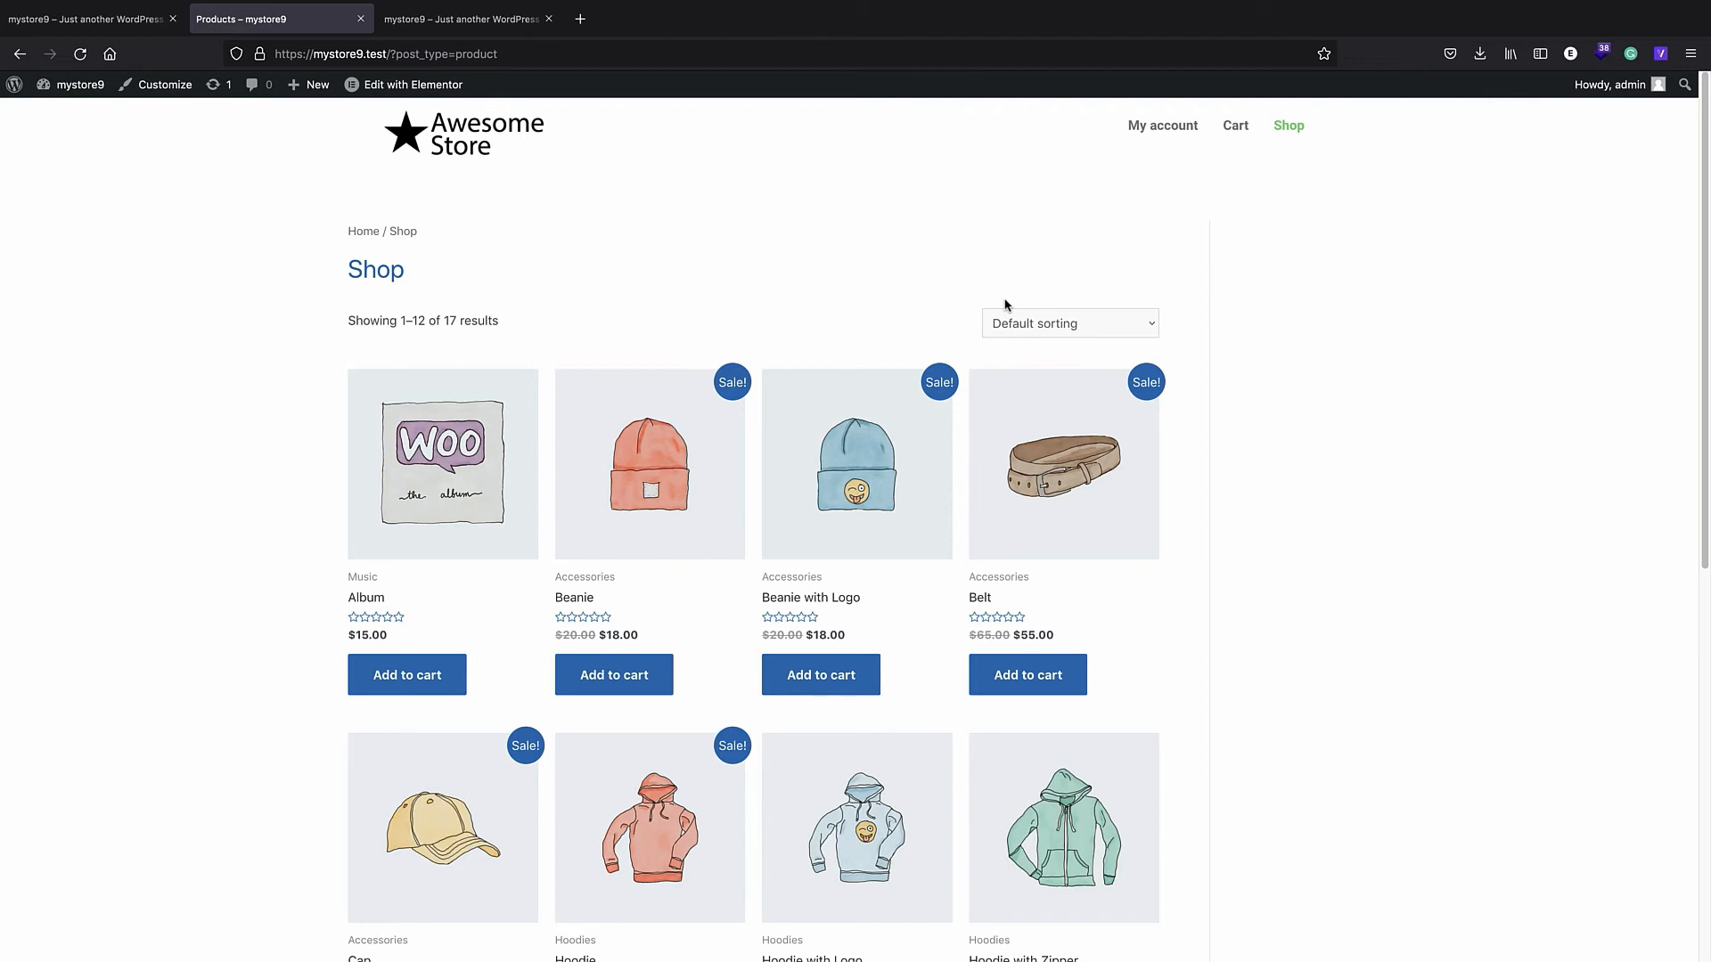
- Go to the WordPress admin, look over the product list and open the product categories
{"action": "left_click", "coordinate": [12, 86]}
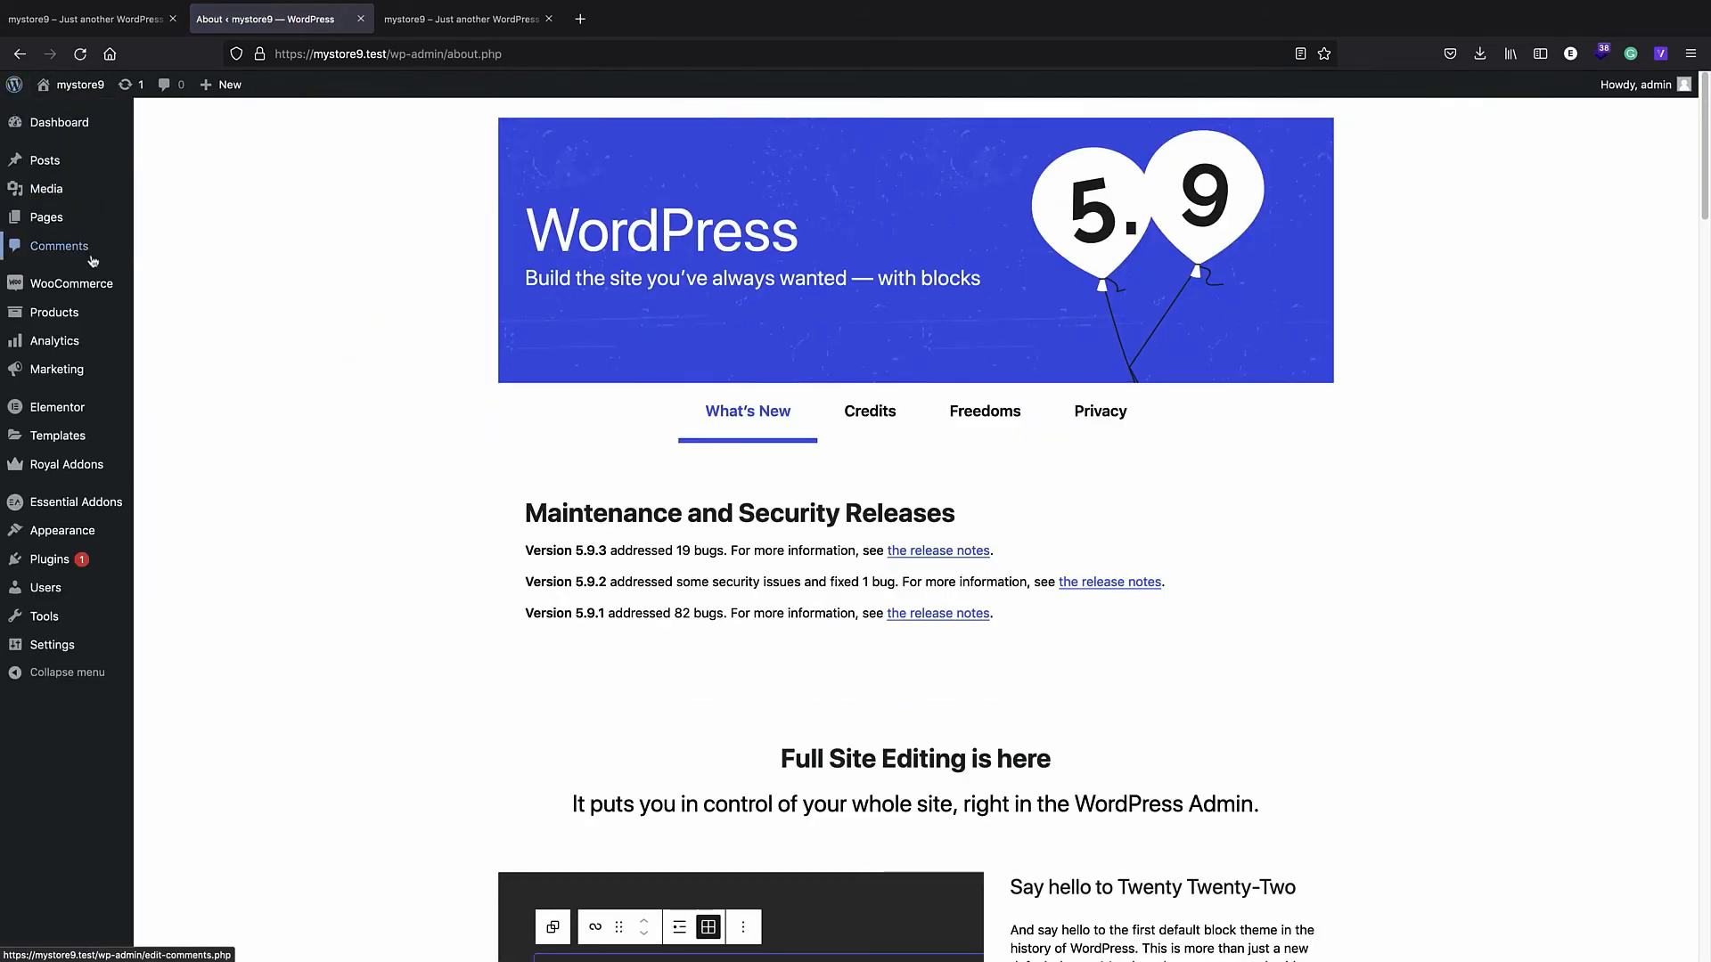
{"action": "mouse_move", "coordinate": [76, 319]}
{"action": "left_click", "coordinate": [181, 319]}
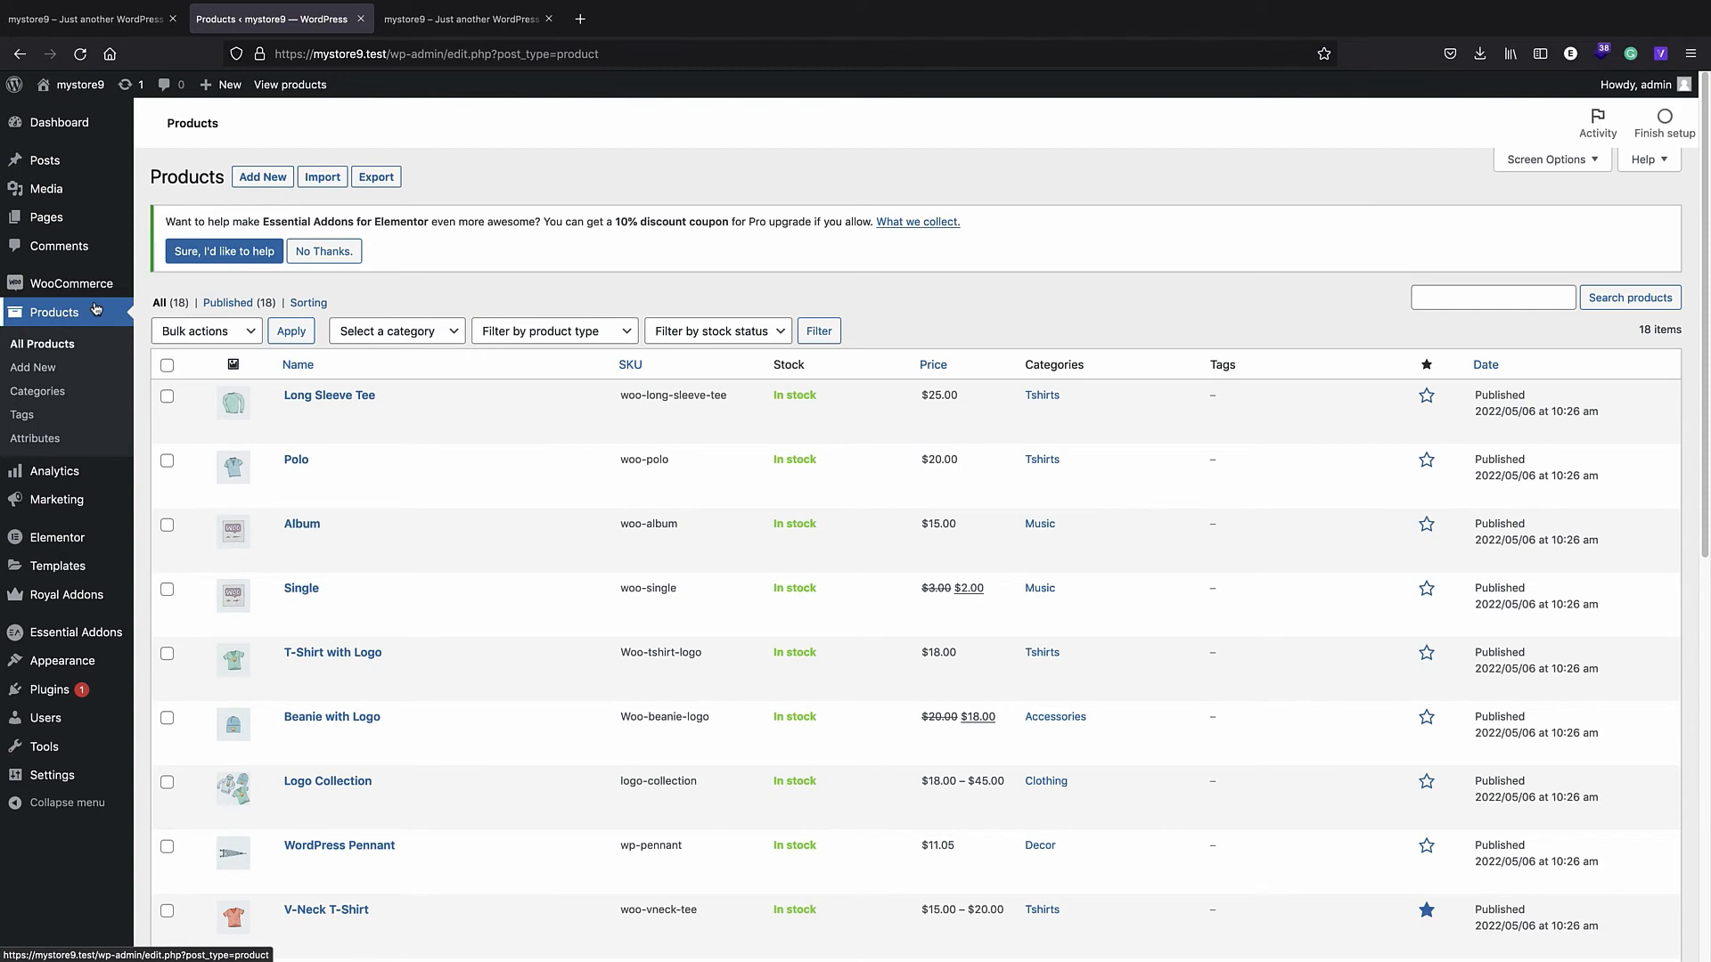
{"action": "scroll", "coordinate": [1048, 326], "scroll_direction": "down", "scroll_amount": 2}
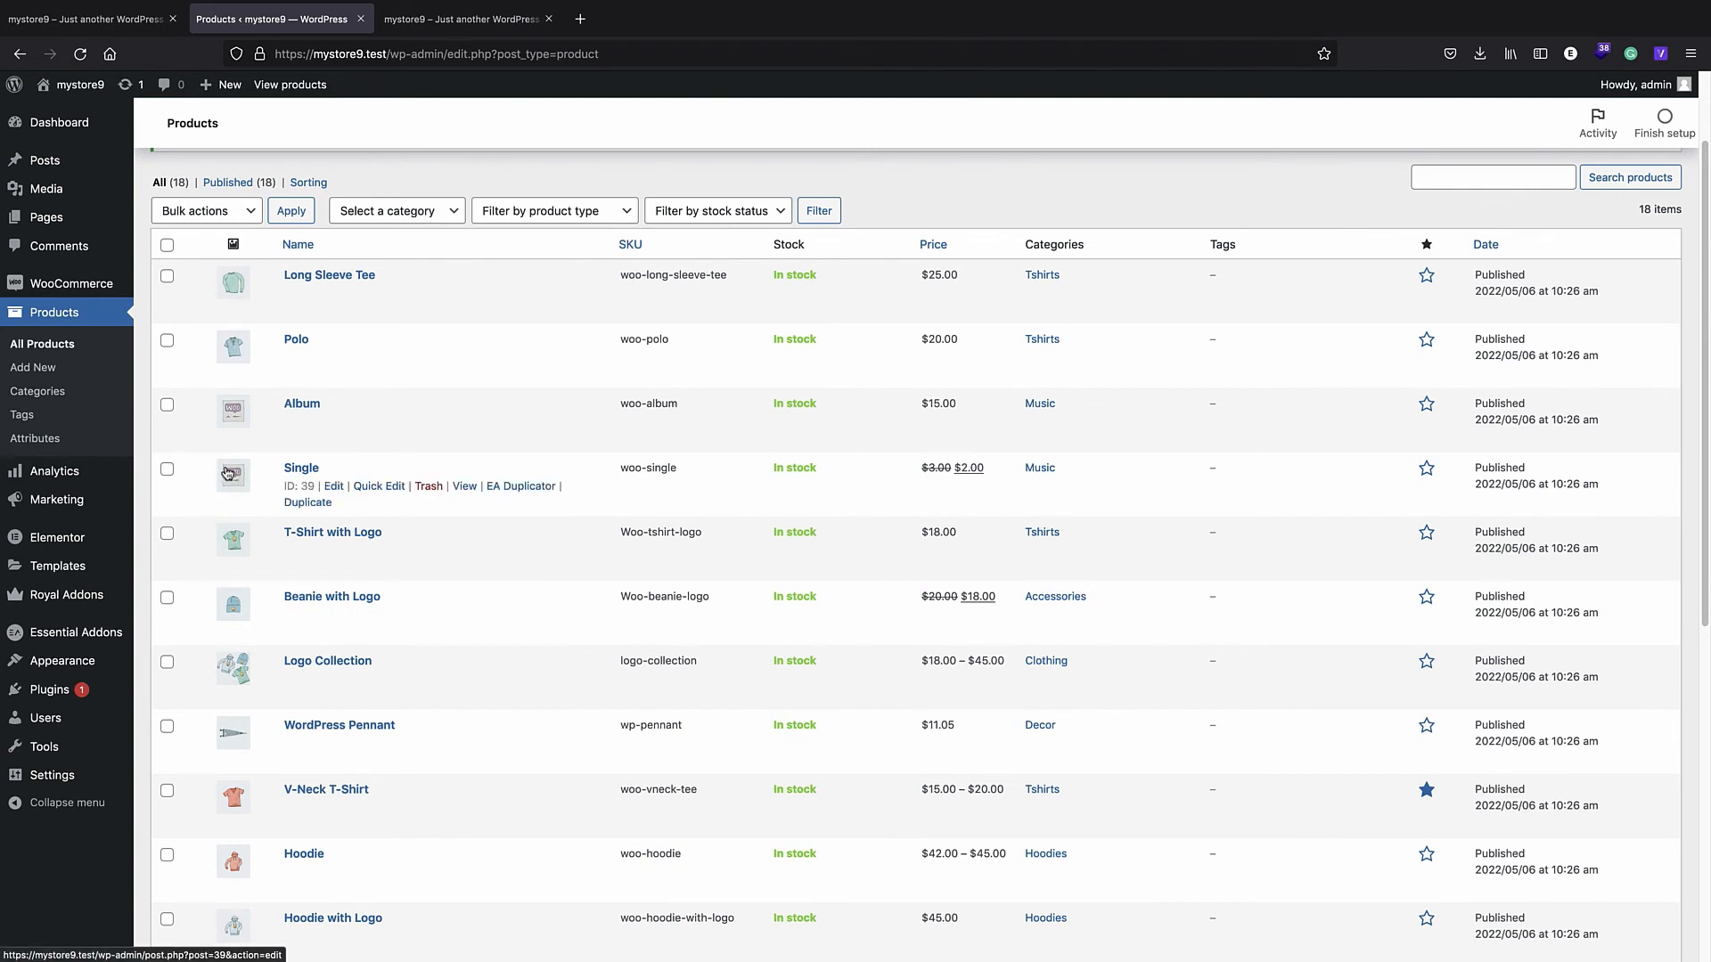
{"action": "left_click", "coordinate": [49, 393]}
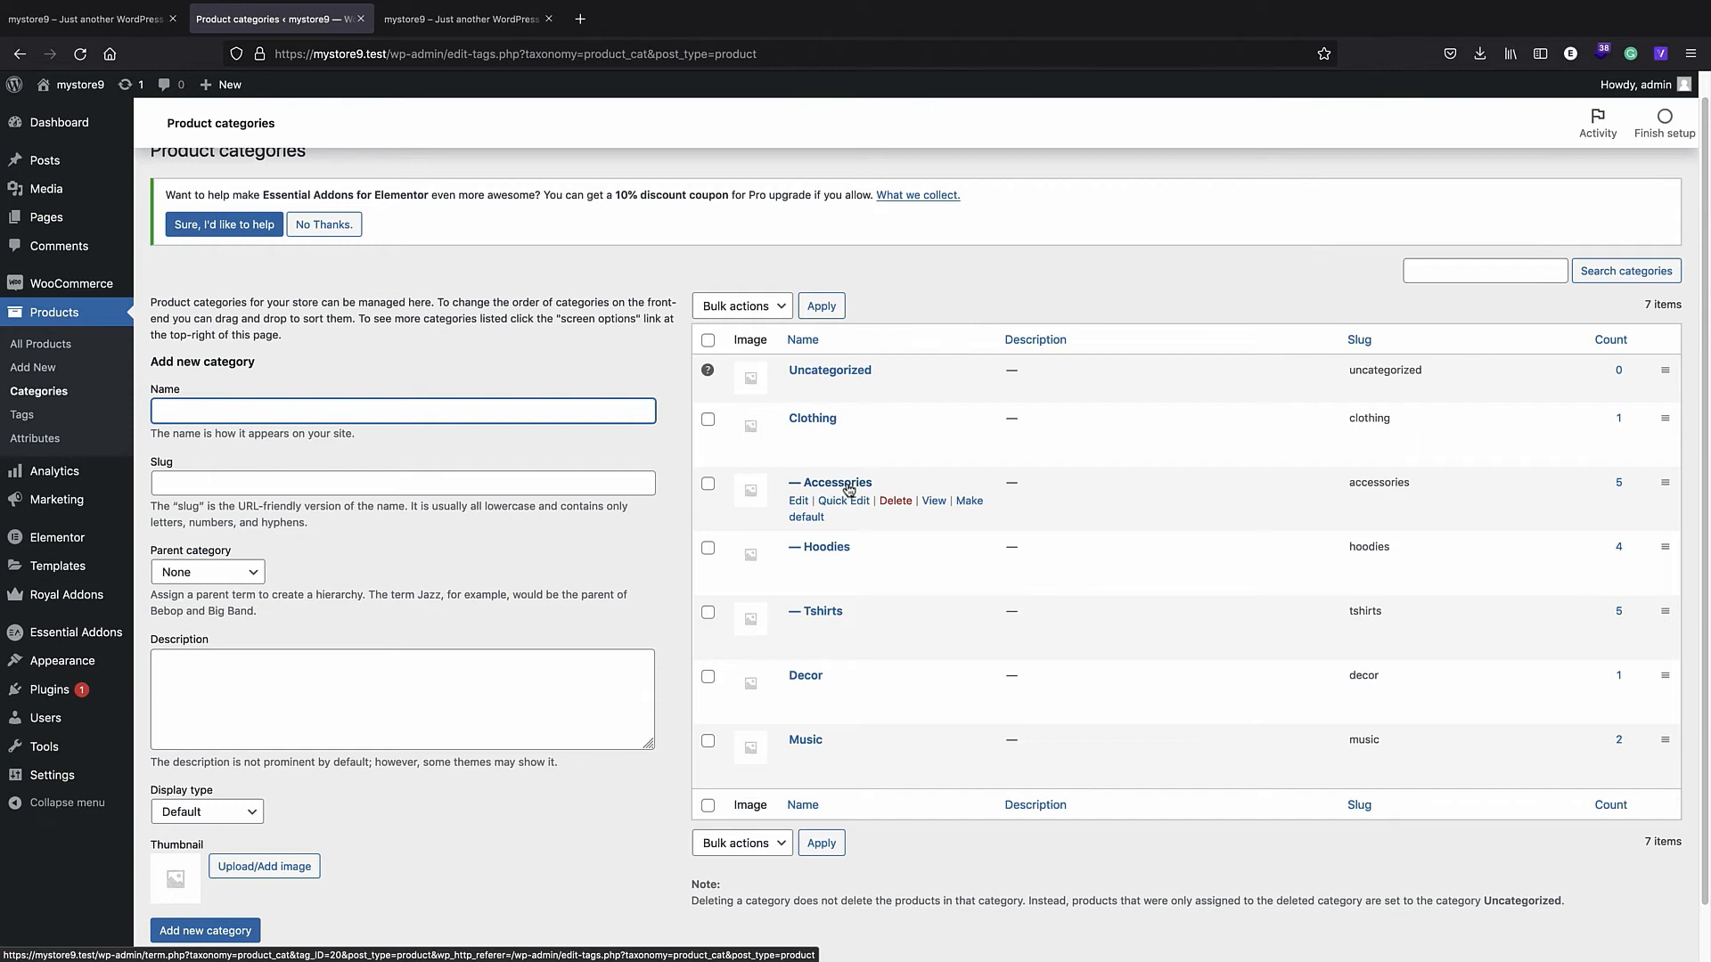
- Check the edit pages of the Tshirts and Decor categories in new tabs, and close them along with the extra store tab
{"action": "right_click", "coordinate": [819, 611]}
{"action": "left_click", "coordinate": [891, 621]}
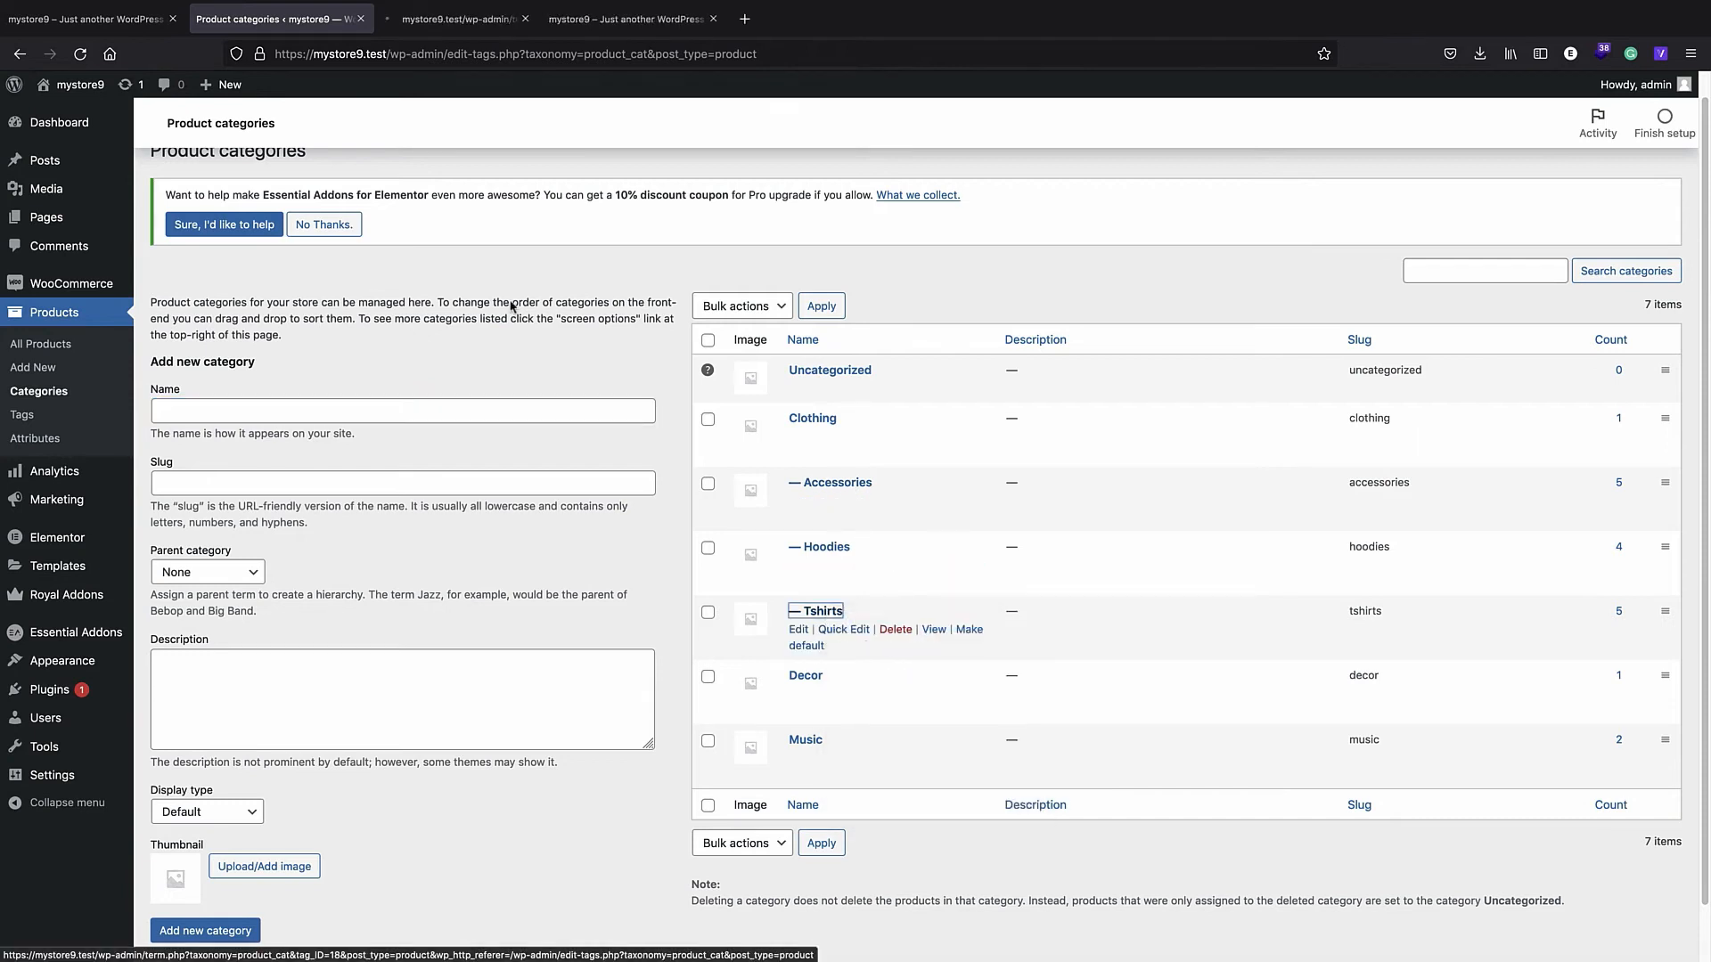
{"action": "key", "text": "ctrl+Tab"}
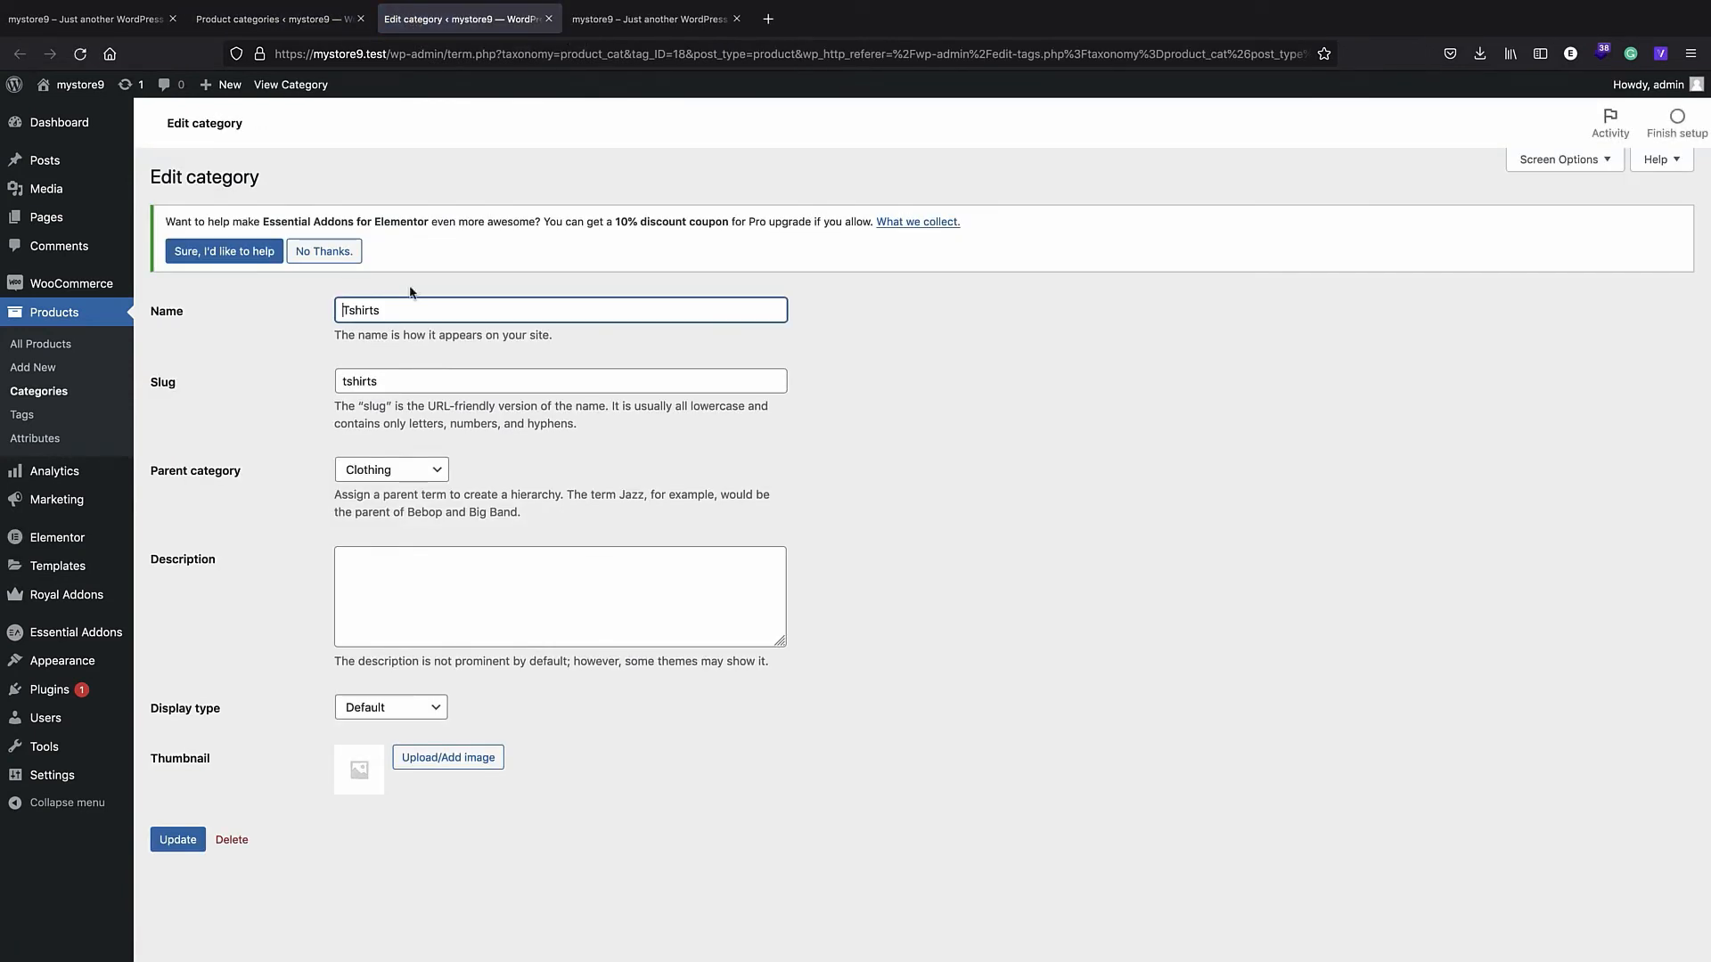
{"action": "left_click", "coordinate": [276, 19]}
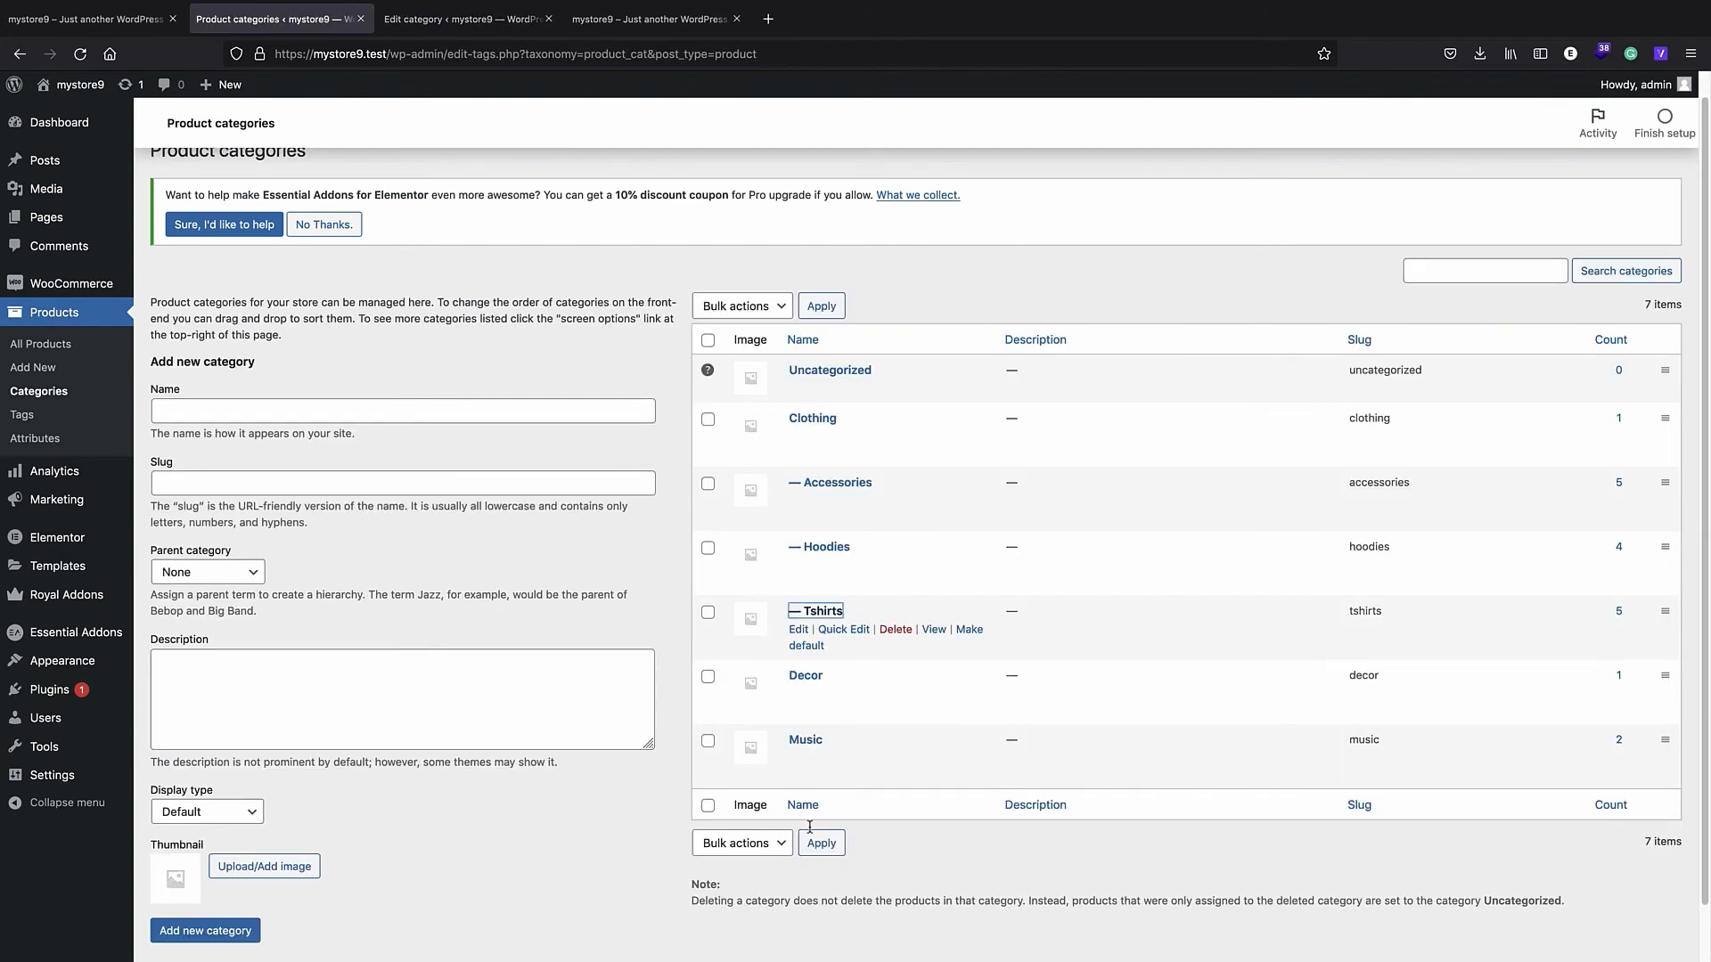
{"action": "right_click", "coordinate": [795, 670]}
{"action": "left_click", "coordinate": [877, 678]}
{"action": "left_click", "coordinate": [437, 24]}
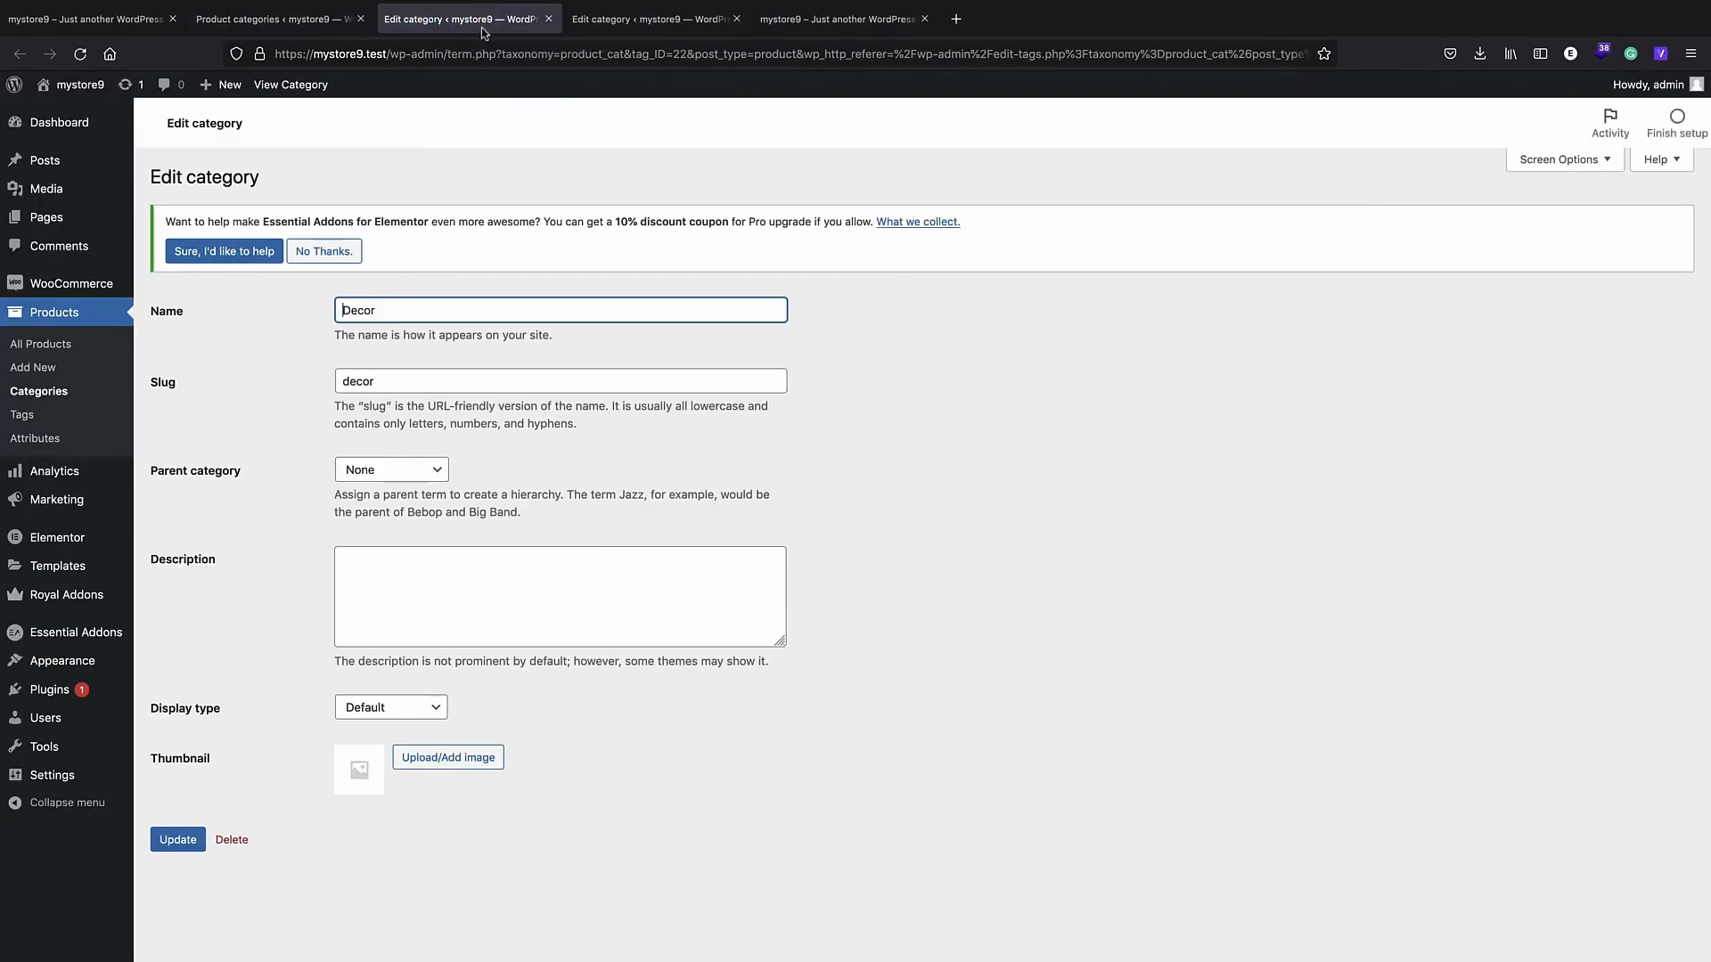
{"action": "left_click", "coordinate": [548, 19]}
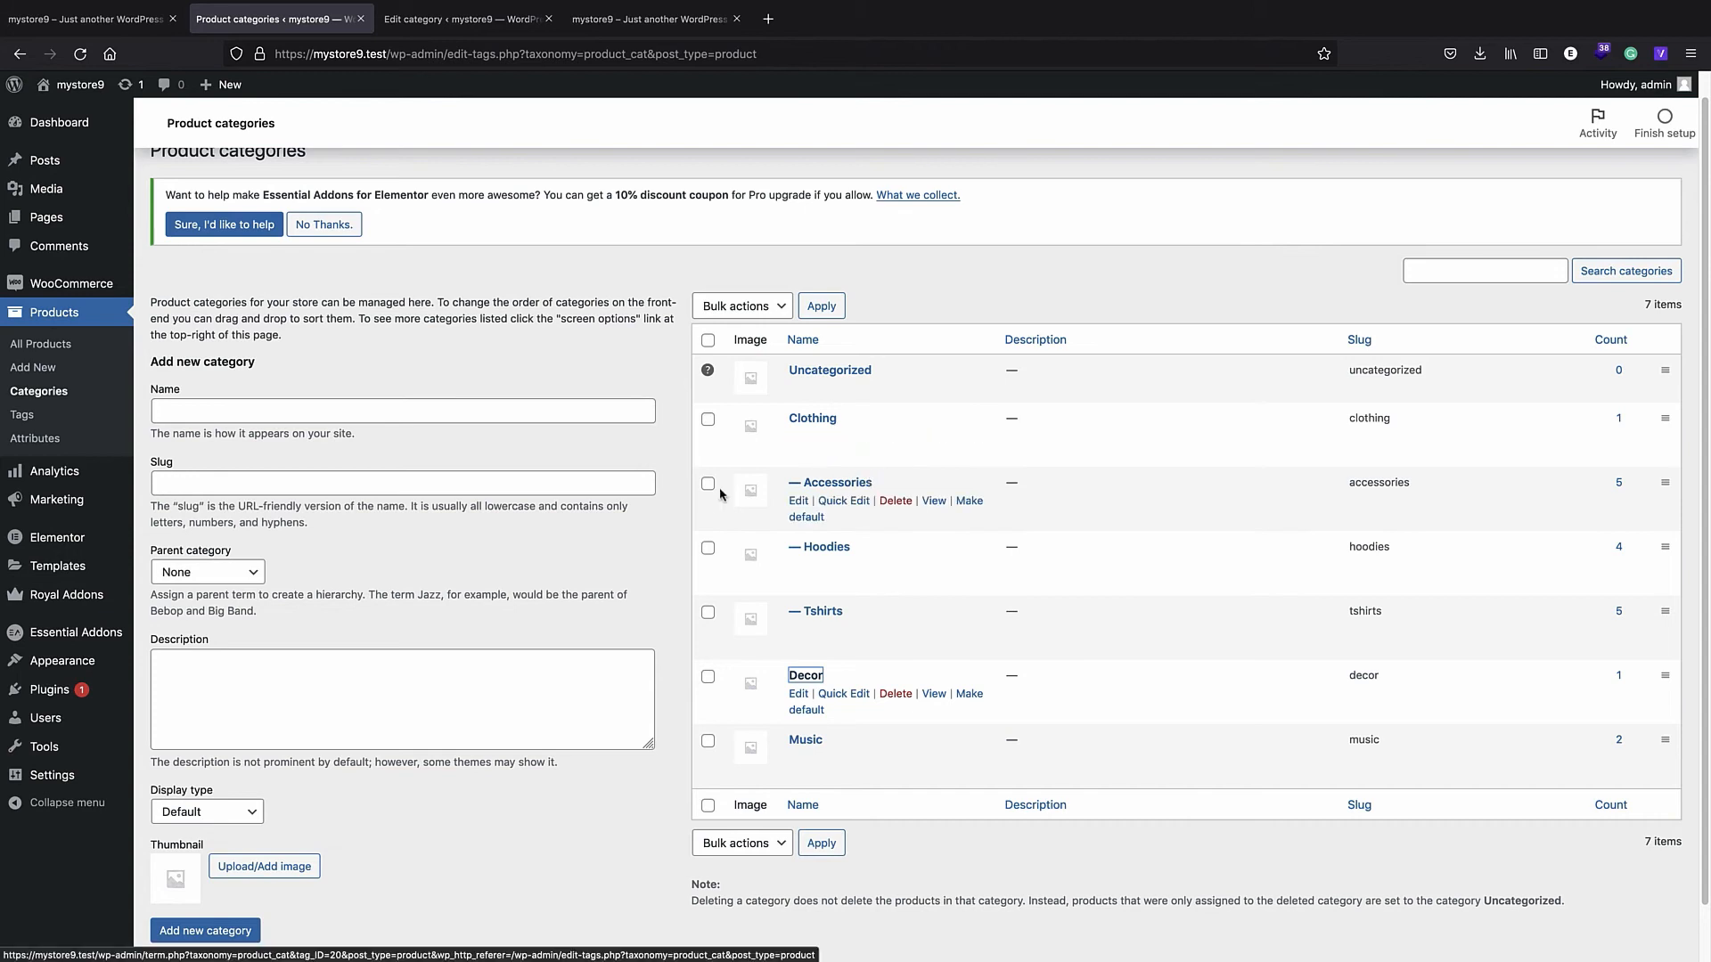
{"action": "left_click", "coordinate": [550, 19]}
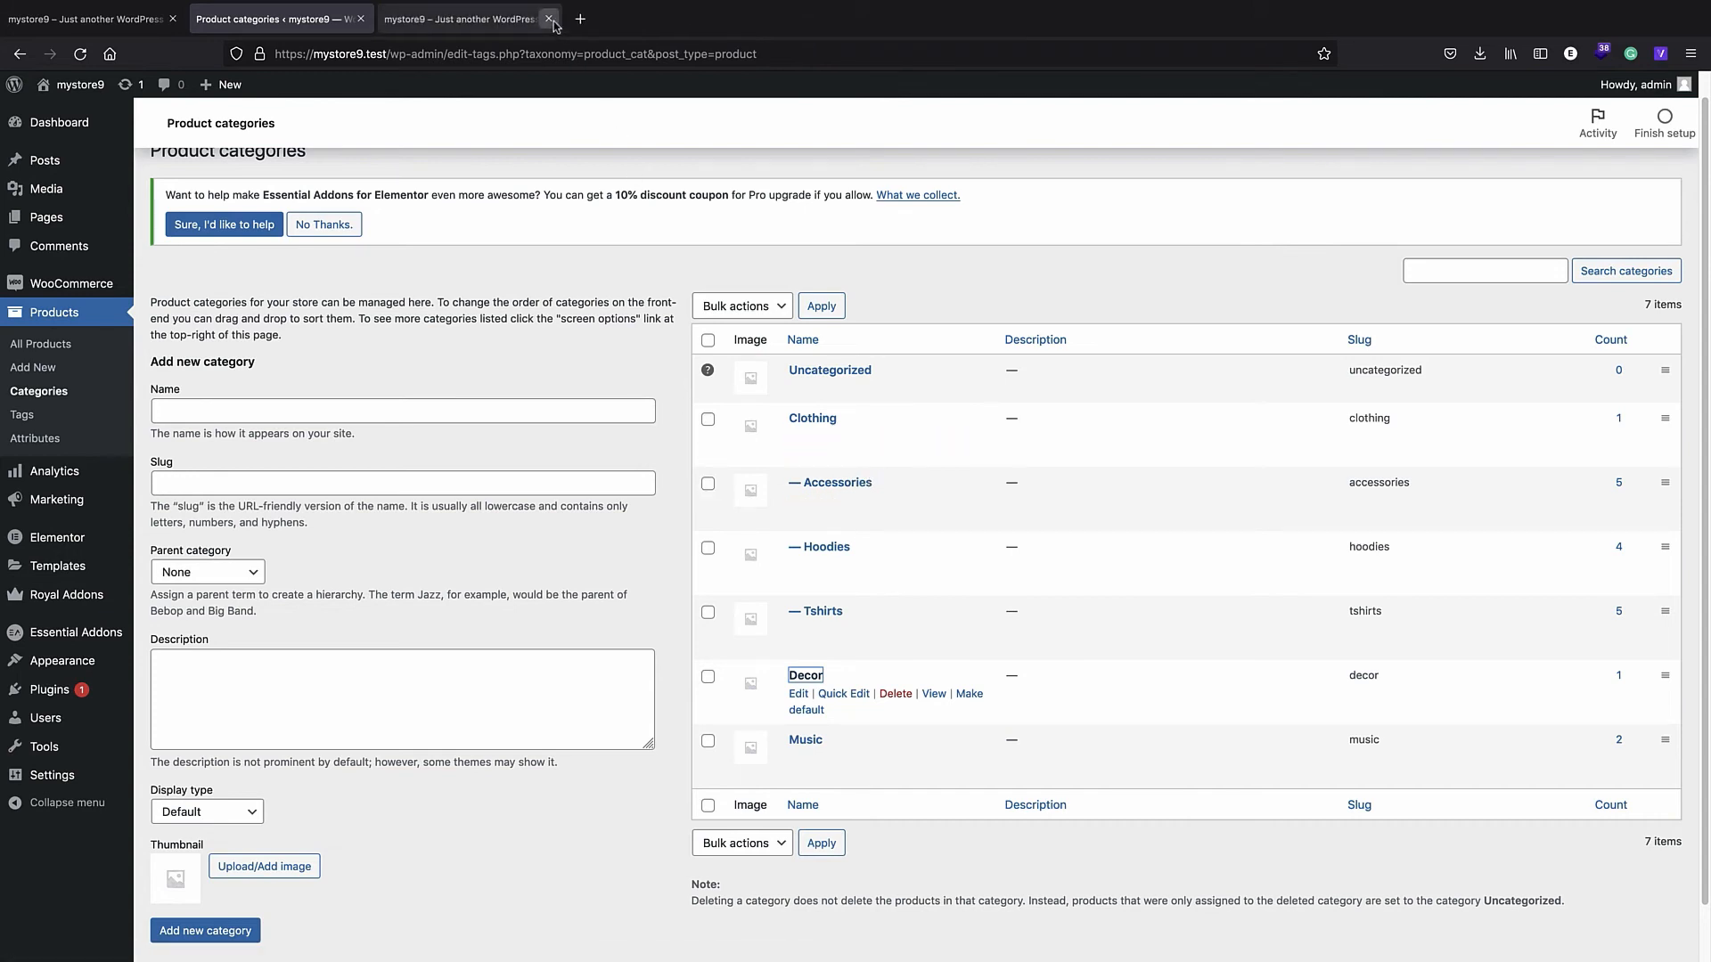
{"action": "left_click", "coordinate": [550, 19]}
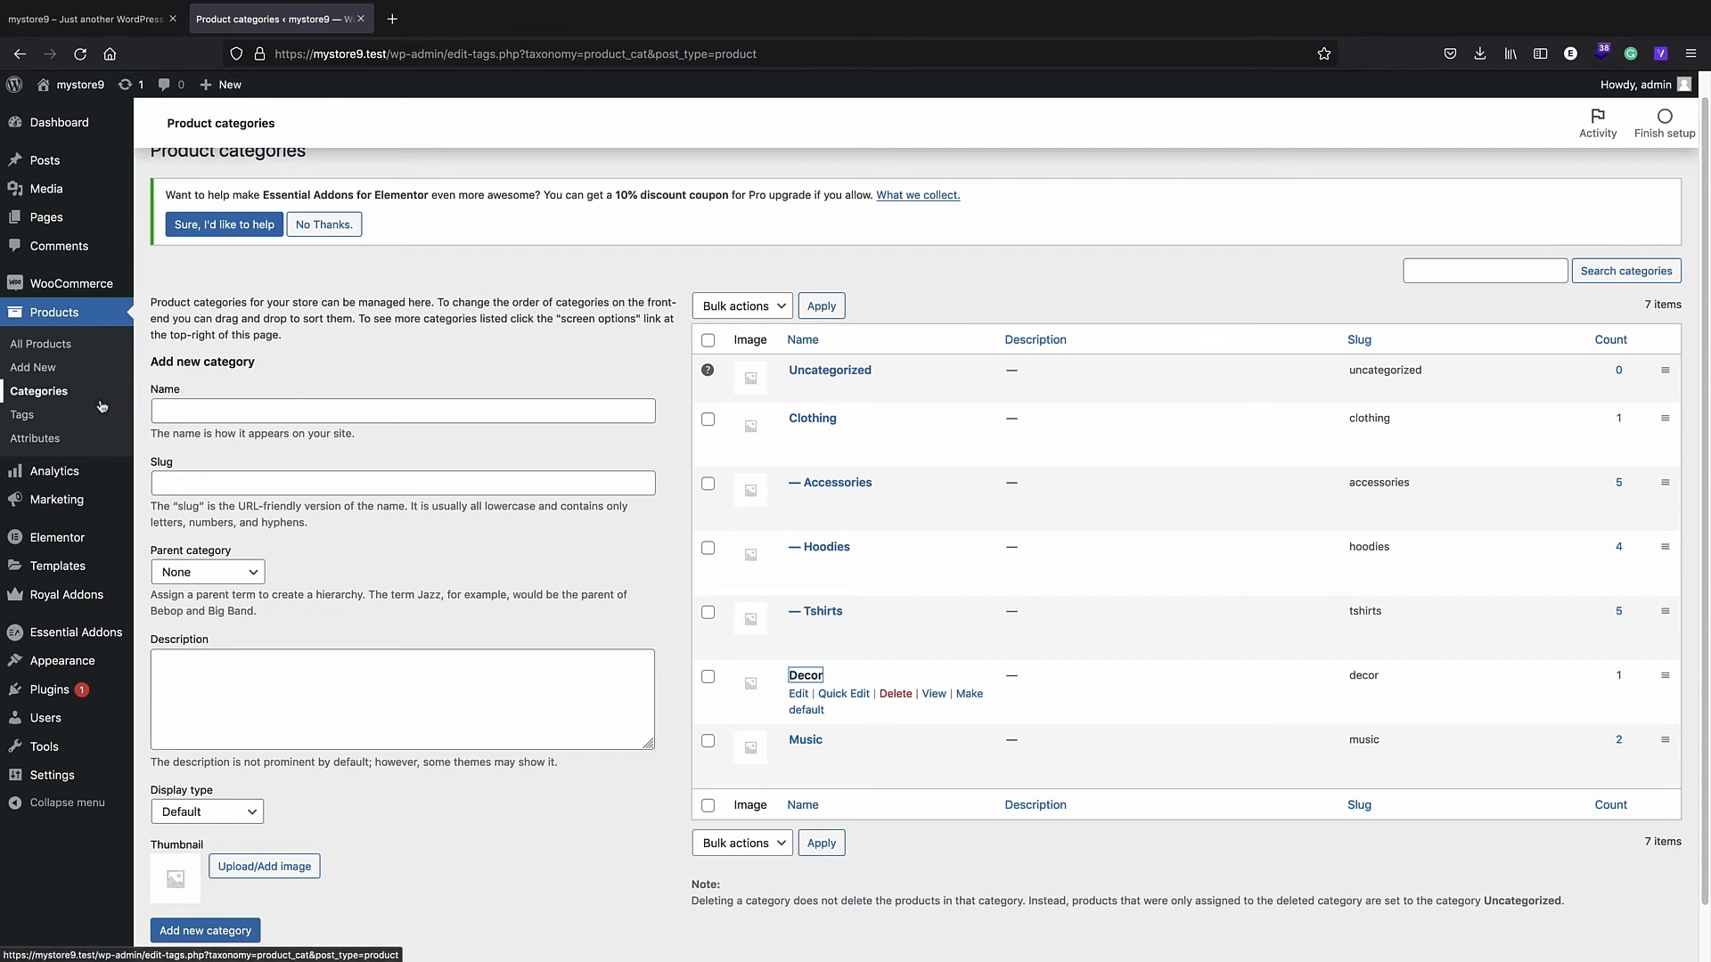
- Open the WordPress menu editor in a new tab, load the "logged in menu" and expand its Custom Links options
{"action": "mouse_move", "coordinate": [86, 664]}
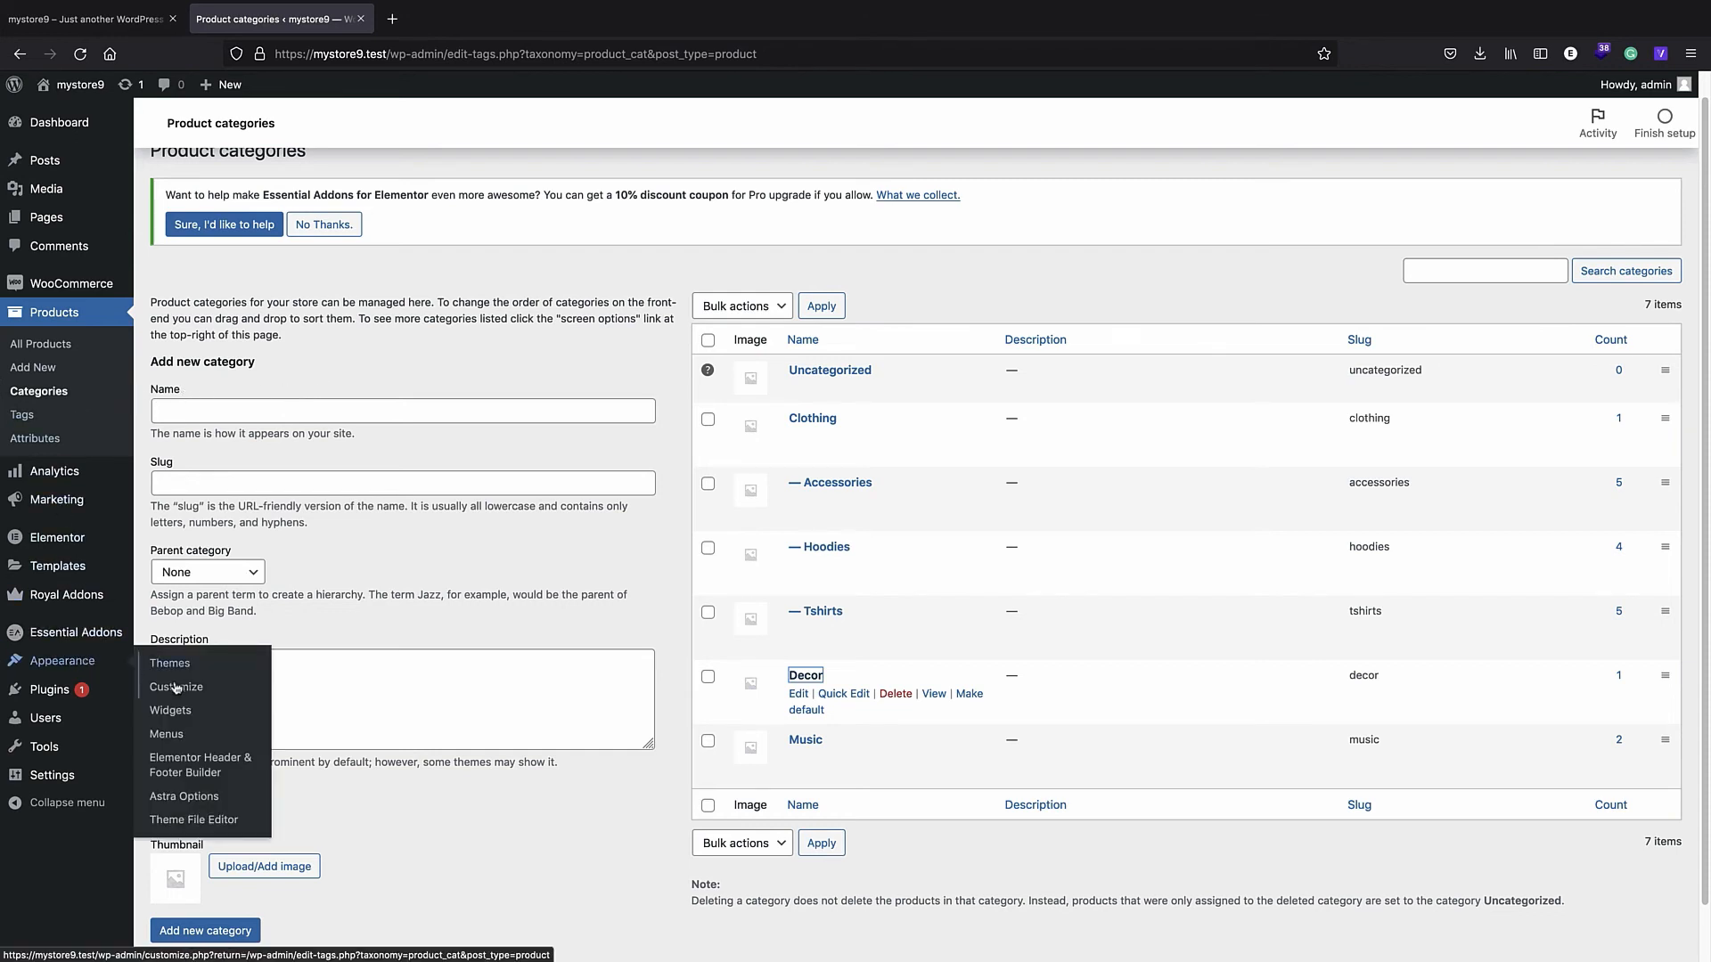
{"action": "right_click", "coordinate": [196, 739]}
{"action": "left_click", "coordinate": [236, 747]}
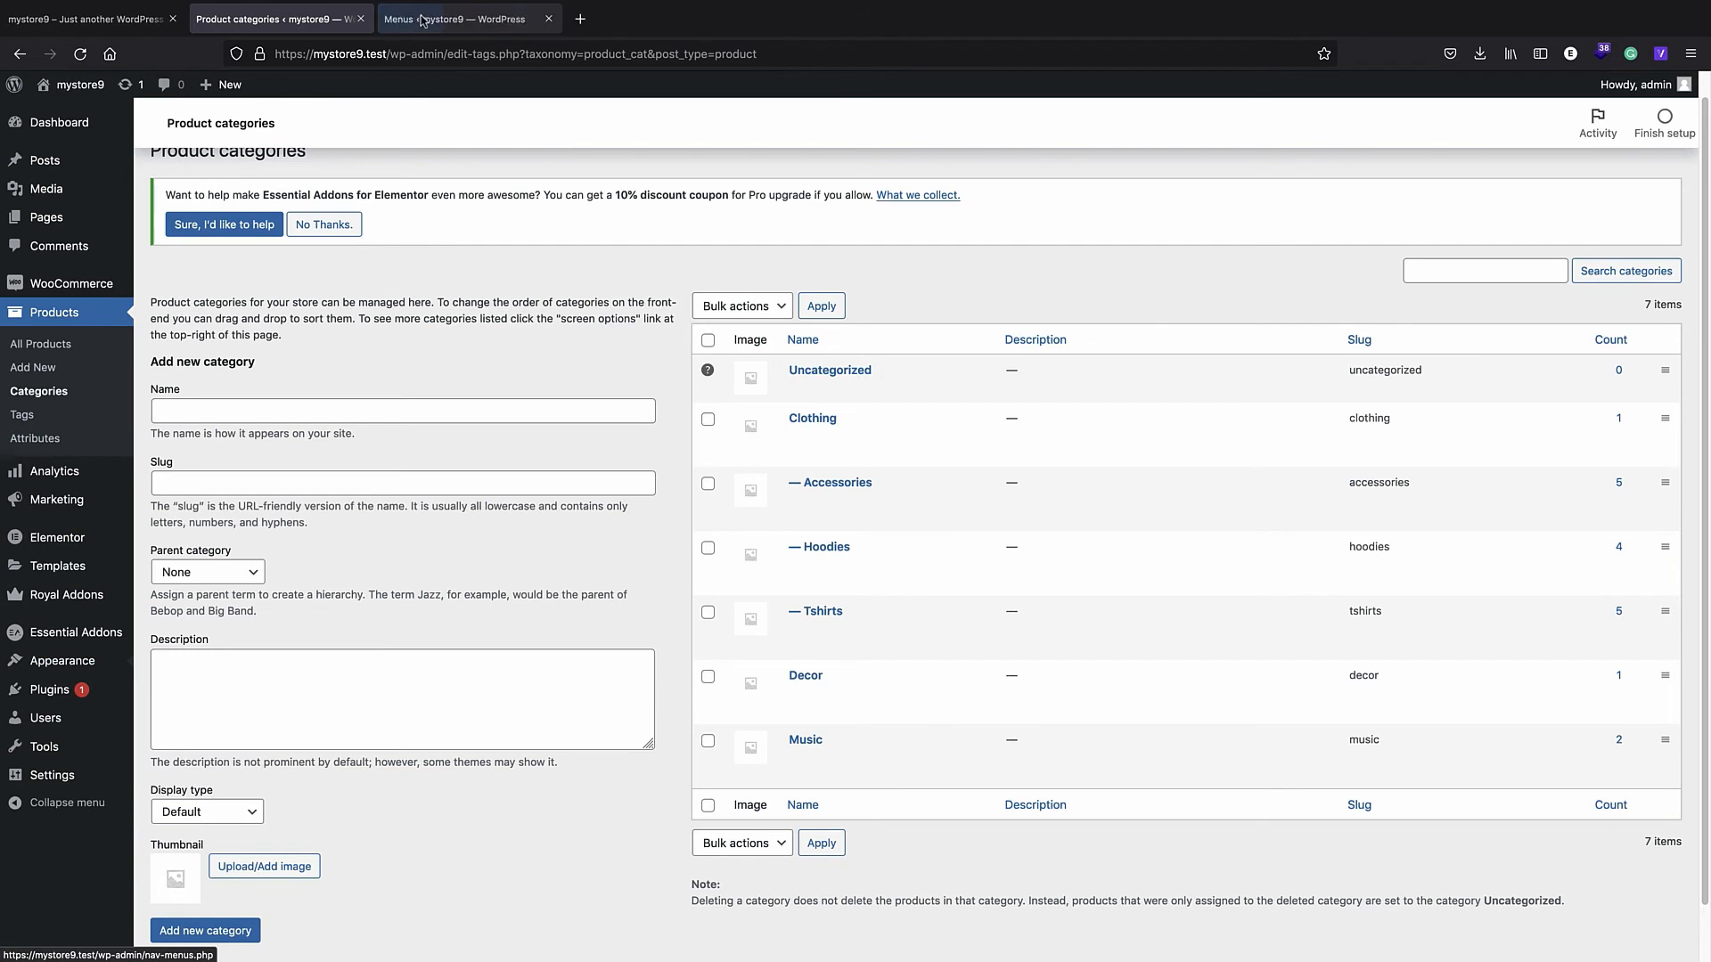
{"action": "left_click", "coordinate": [423, 19]}
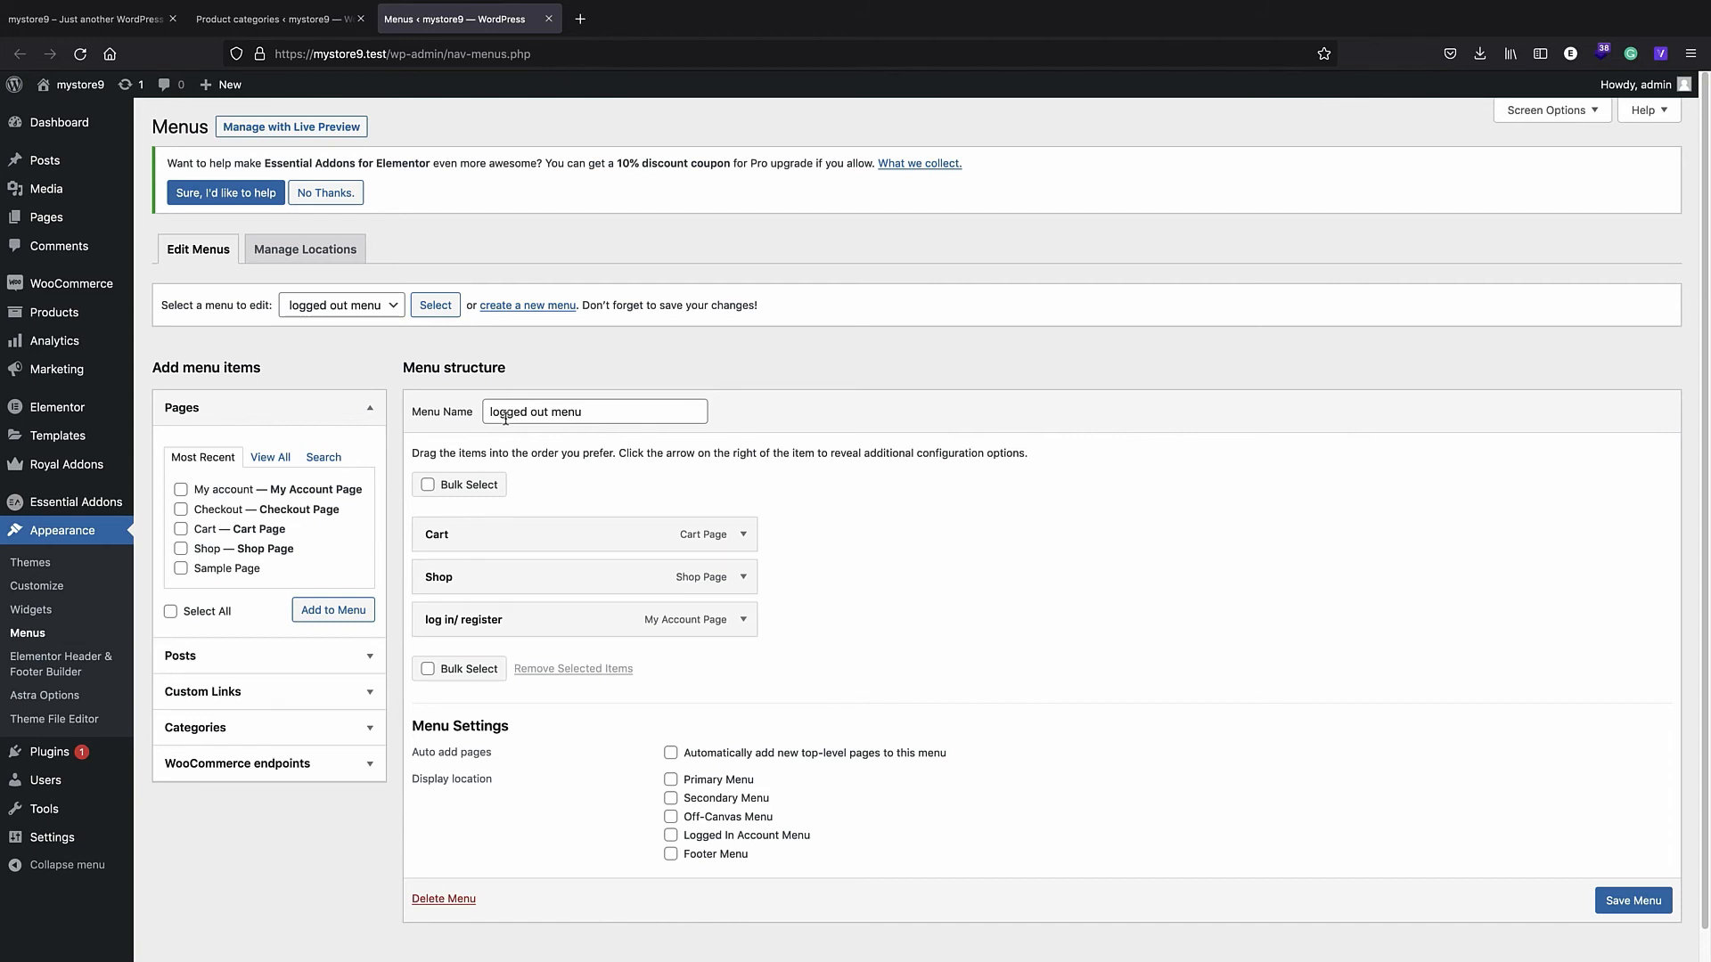
{"action": "left_click", "coordinate": [352, 305]}
{"action": "left_click", "coordinate": [370, 281]}
{"action": "left_click", "coordinate": [435, 305]}
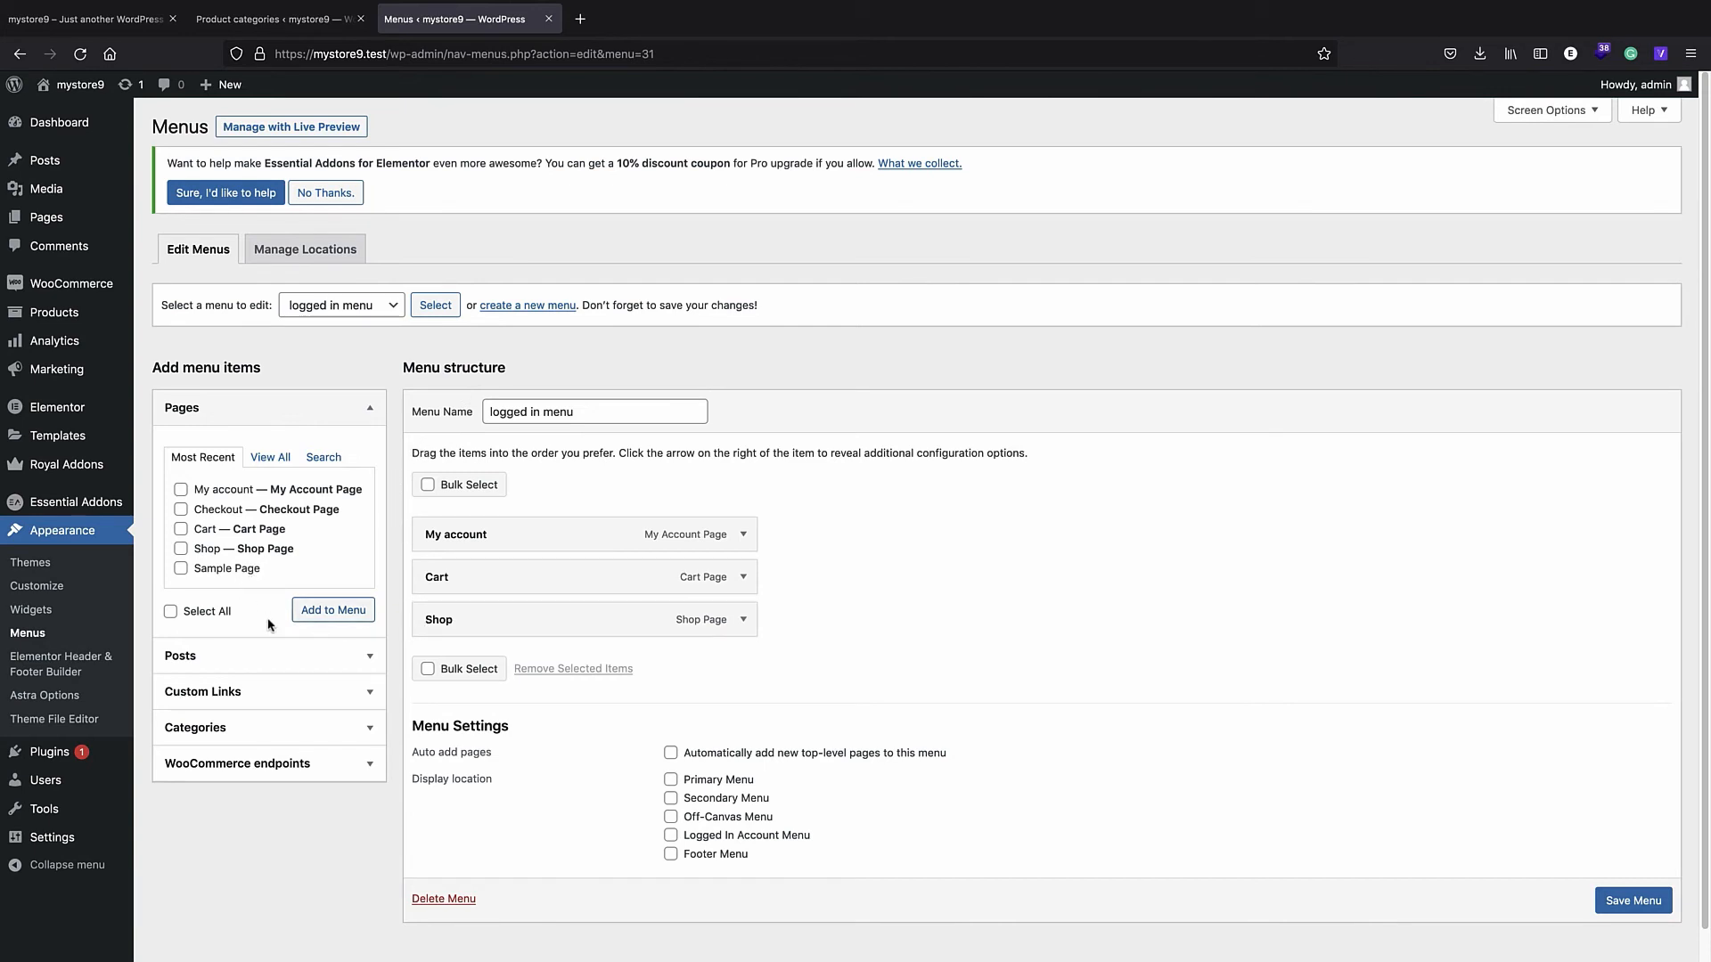
{"action": "left_click", "coordinate": [216, 695]}
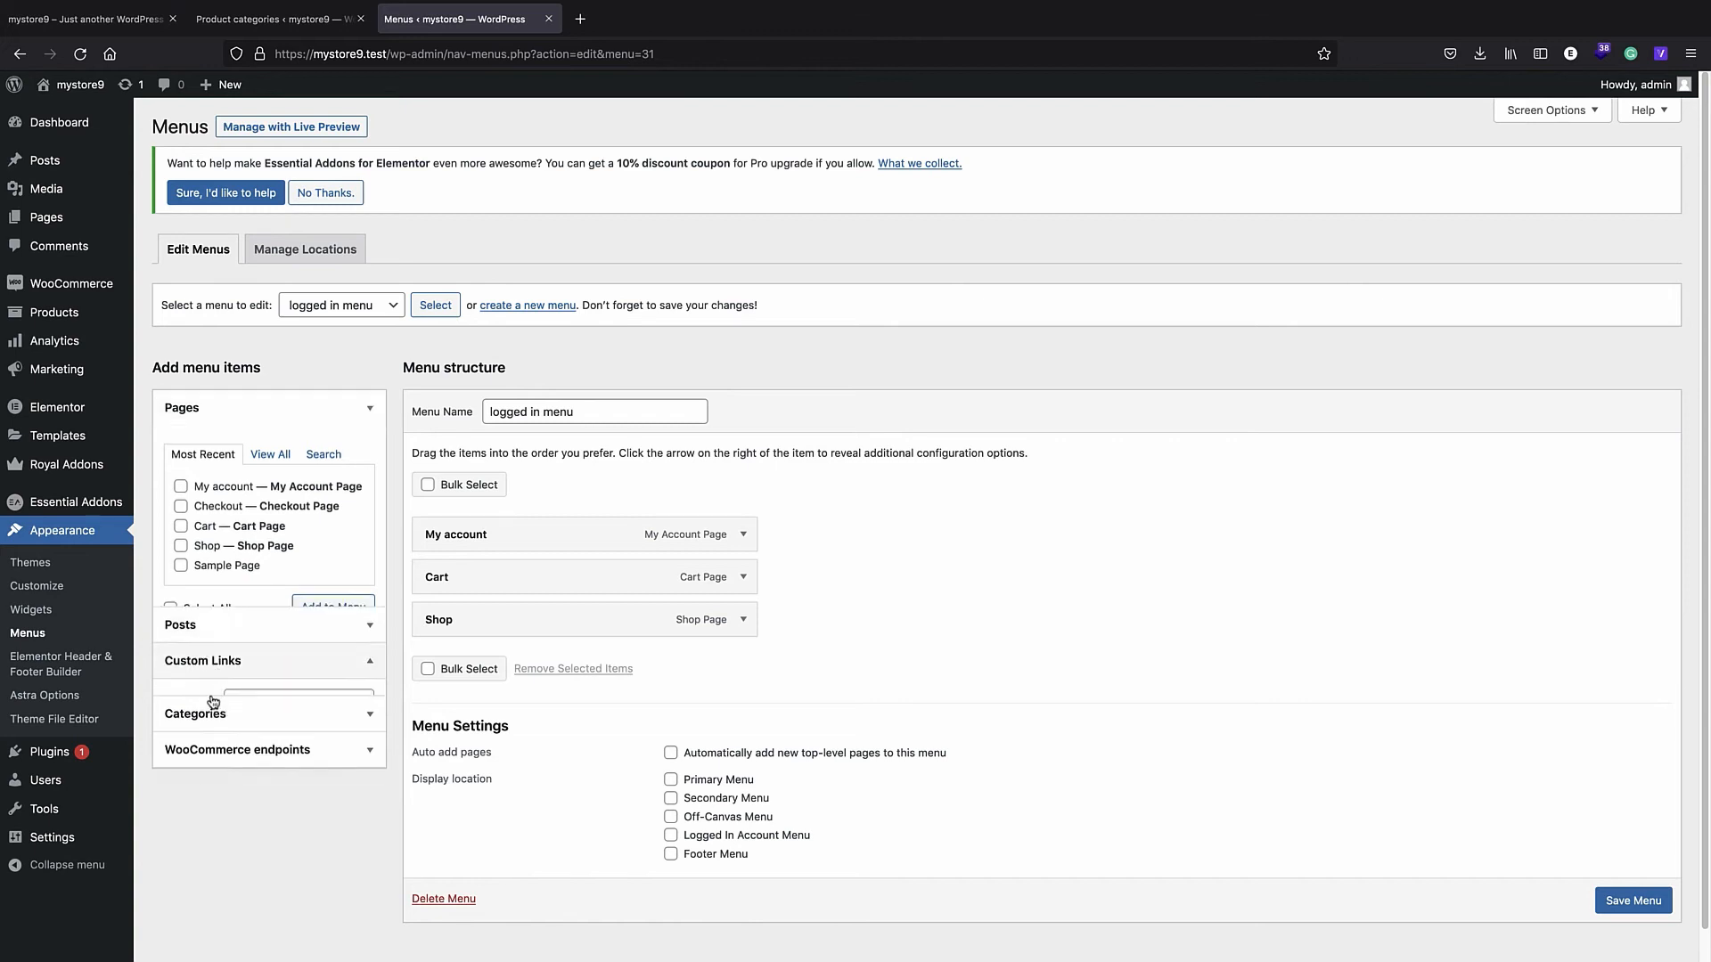
- View the Clothing category page in a new tab and select the "/?product_cat=clothing" part of its URL
{"action": "left_click", "coordinate": [277, 18]}
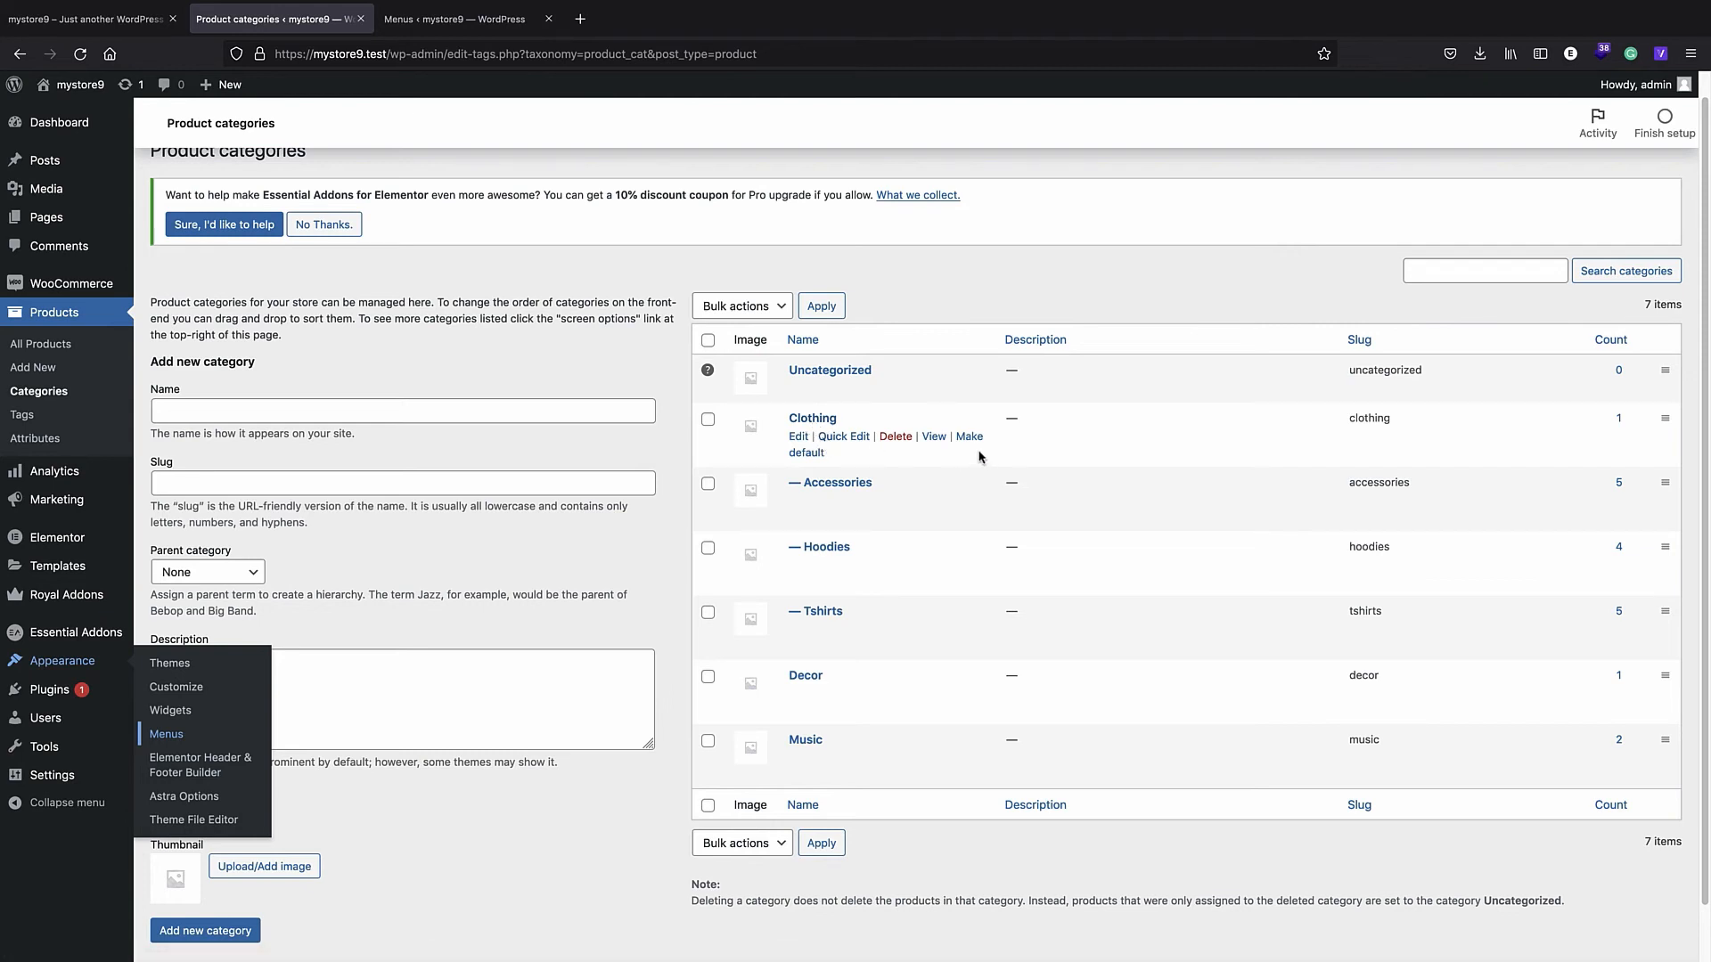
{"action": "right_click", "coordinate": [931, 437]}
{"action": "left_click", "coordinate": [963, 444]}
{"action": "left_click", "coordinate": [405, 22]}
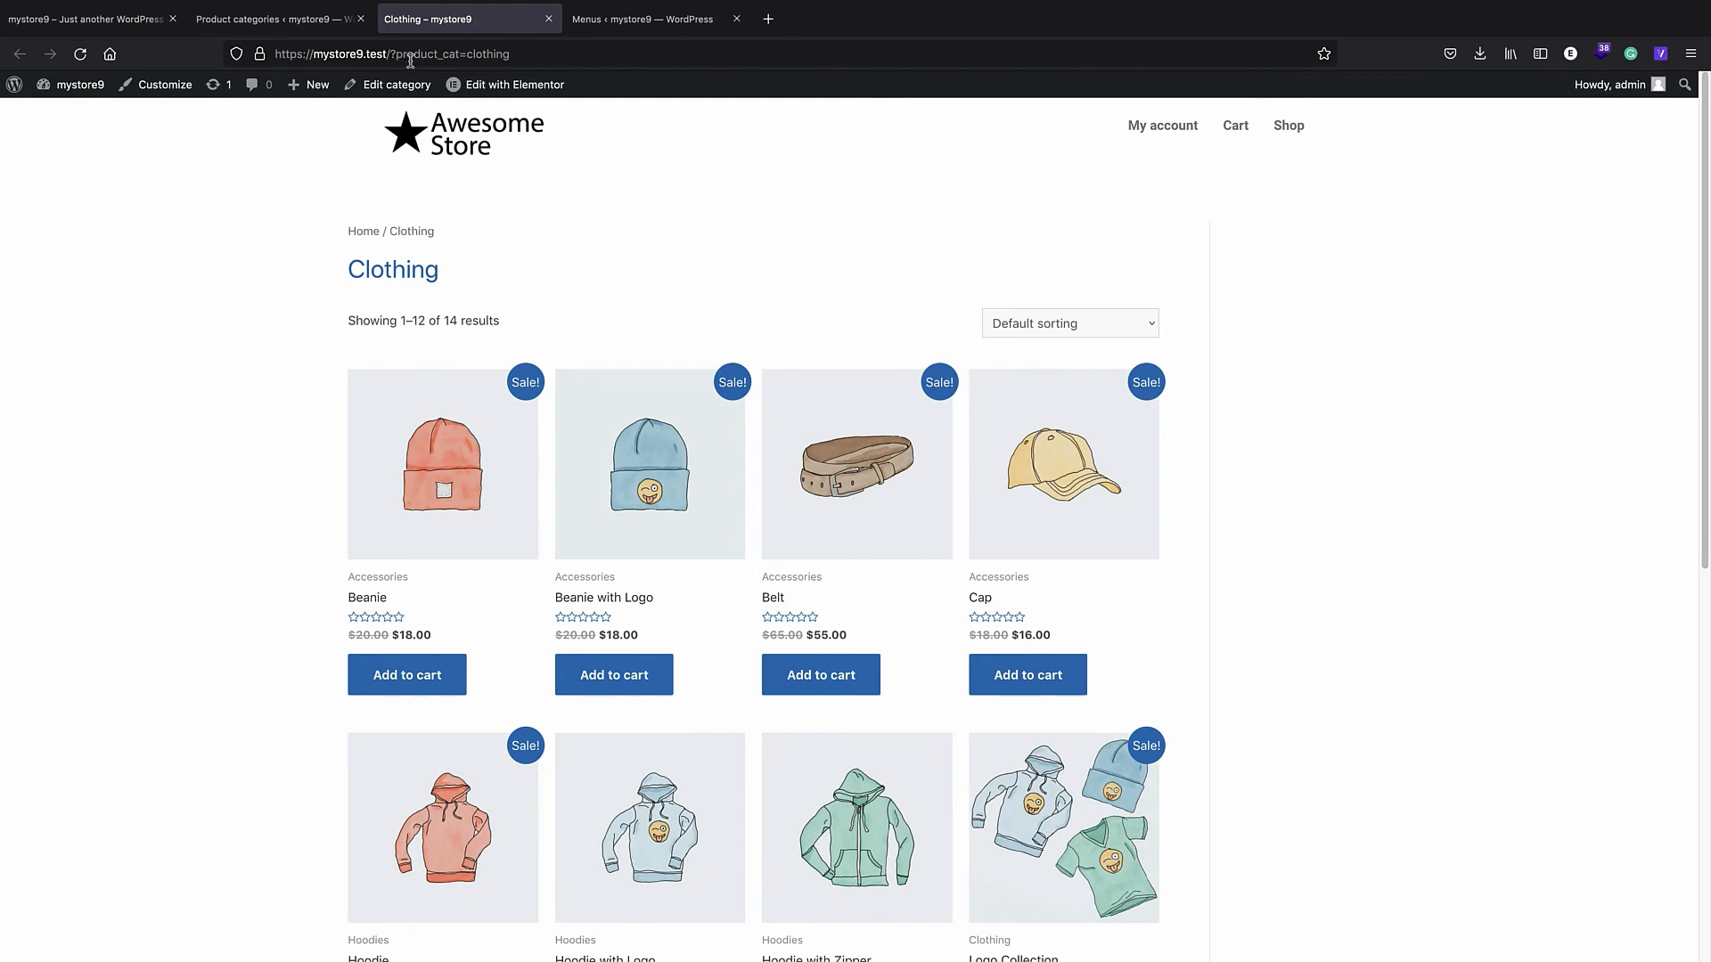
{"action": "left_click_drag", "start_coordinate": [389, 57], "coordinate": [517, 75]}
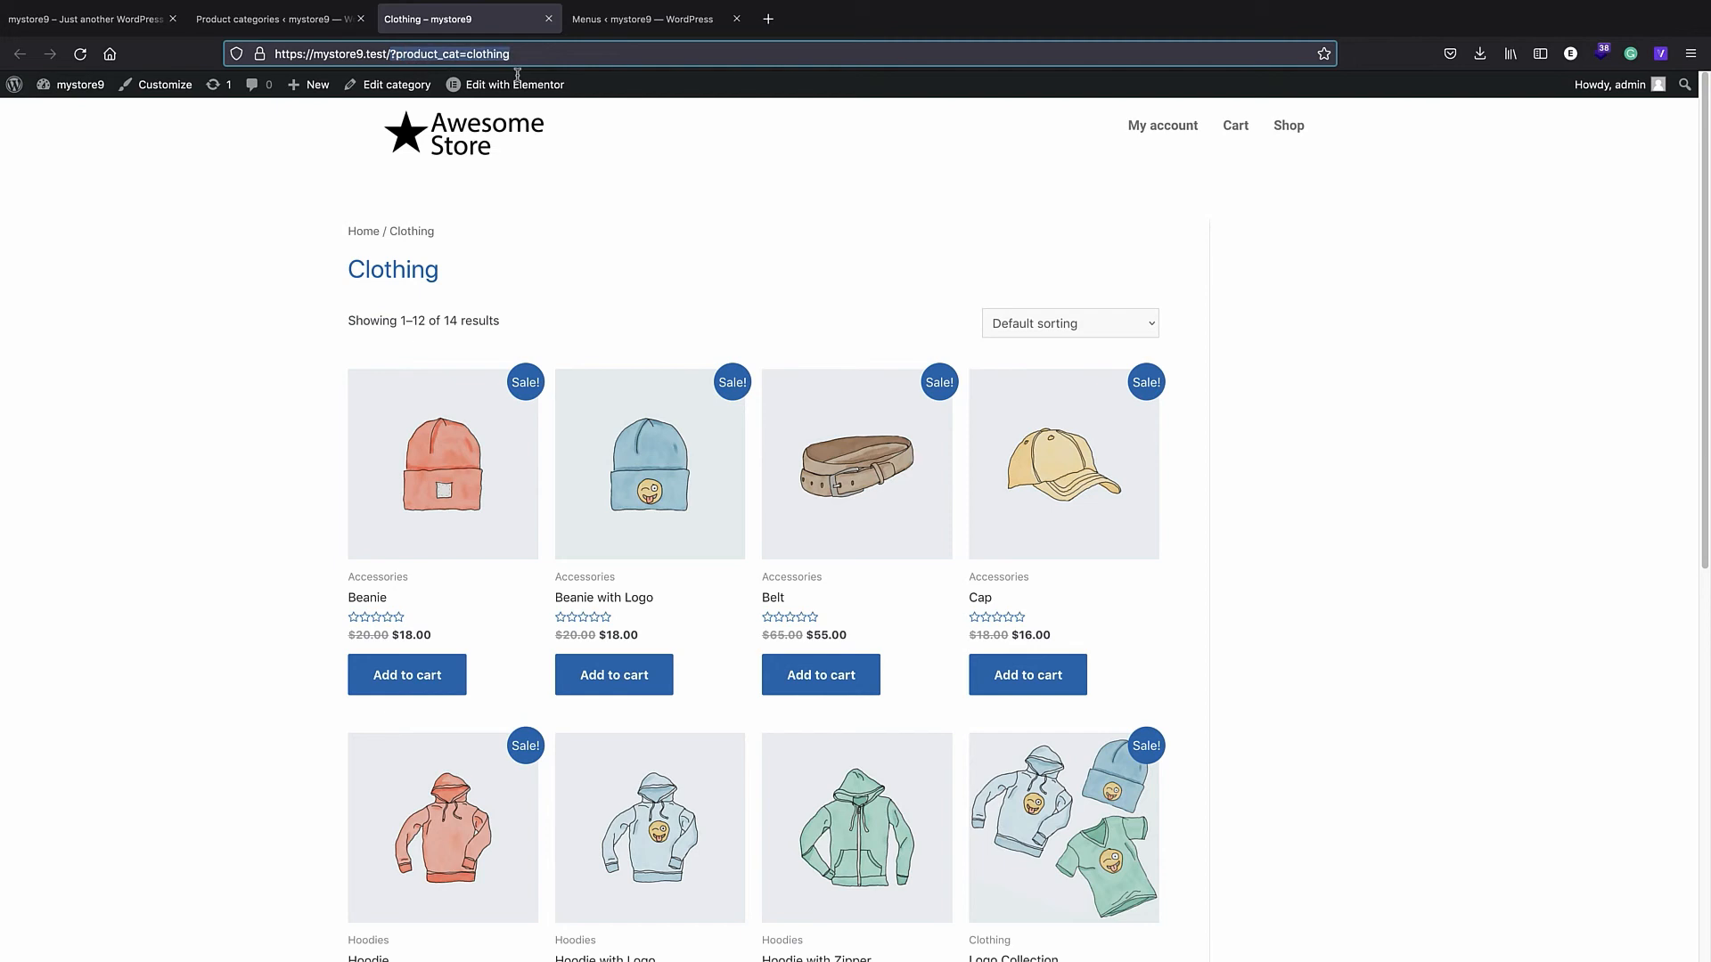
- Change the WordPress permalink structure to "Post name" and save the permalink settings
{"action": "left_click", "coordinate": [272, 19]}
{"action": "left_click", "coordinate": [102, 16]}
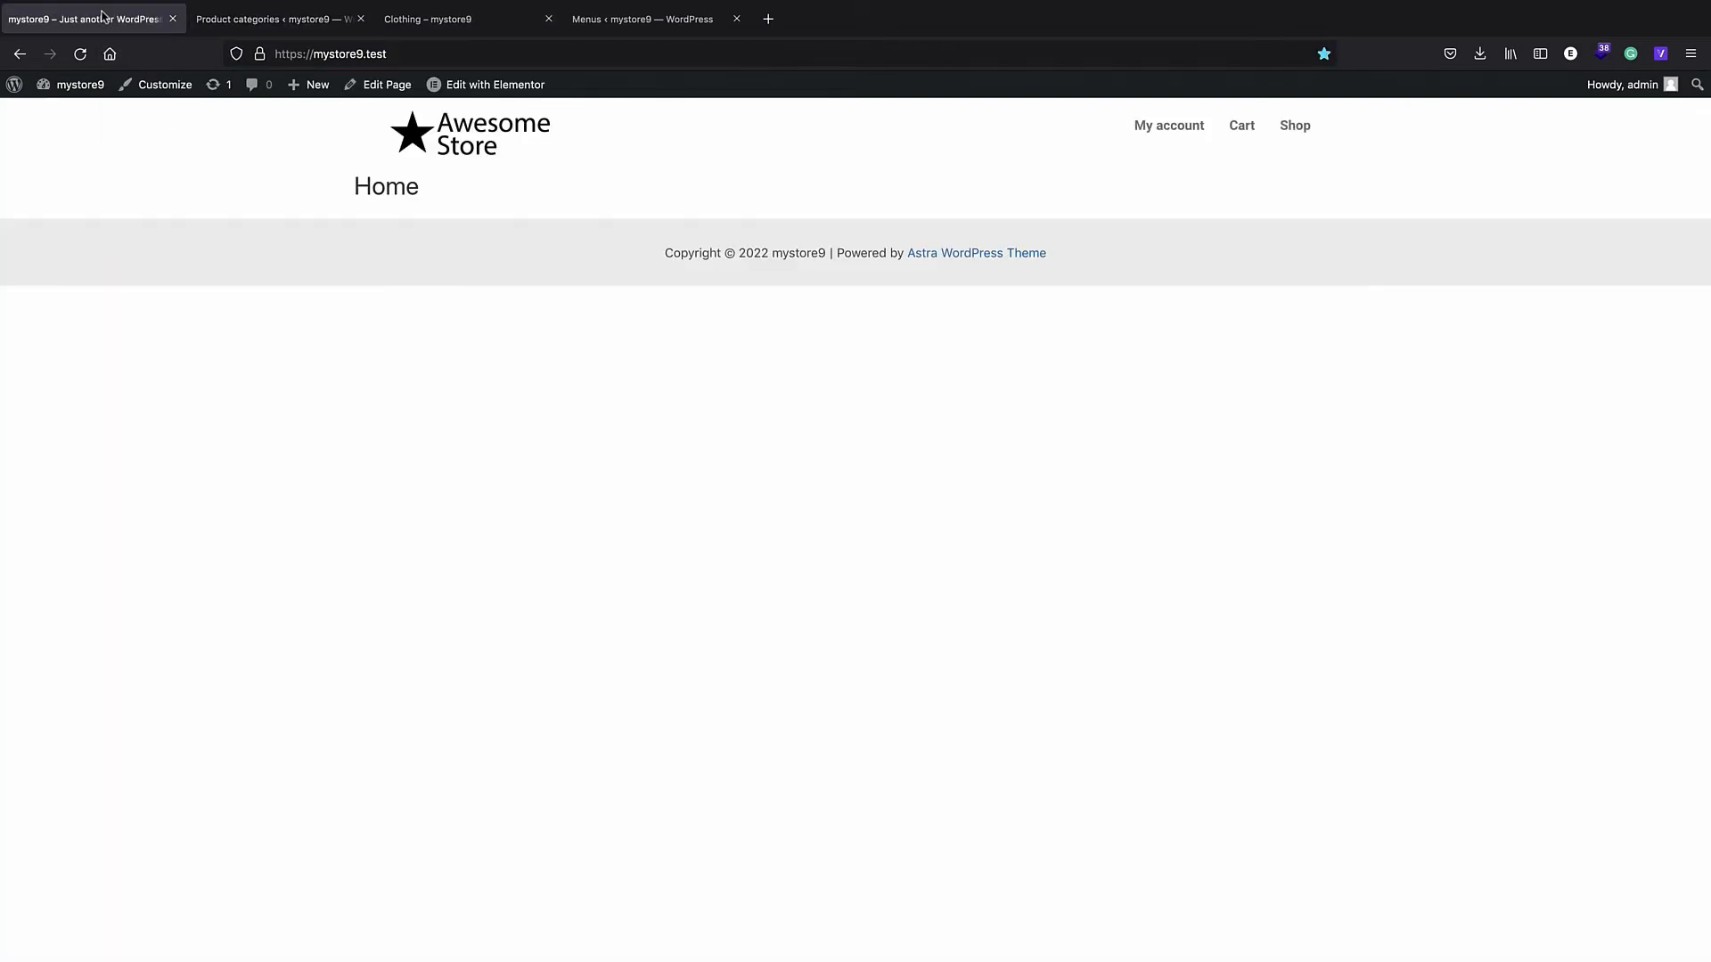
{"action": "left_click", "coordinate": [14, 83]}
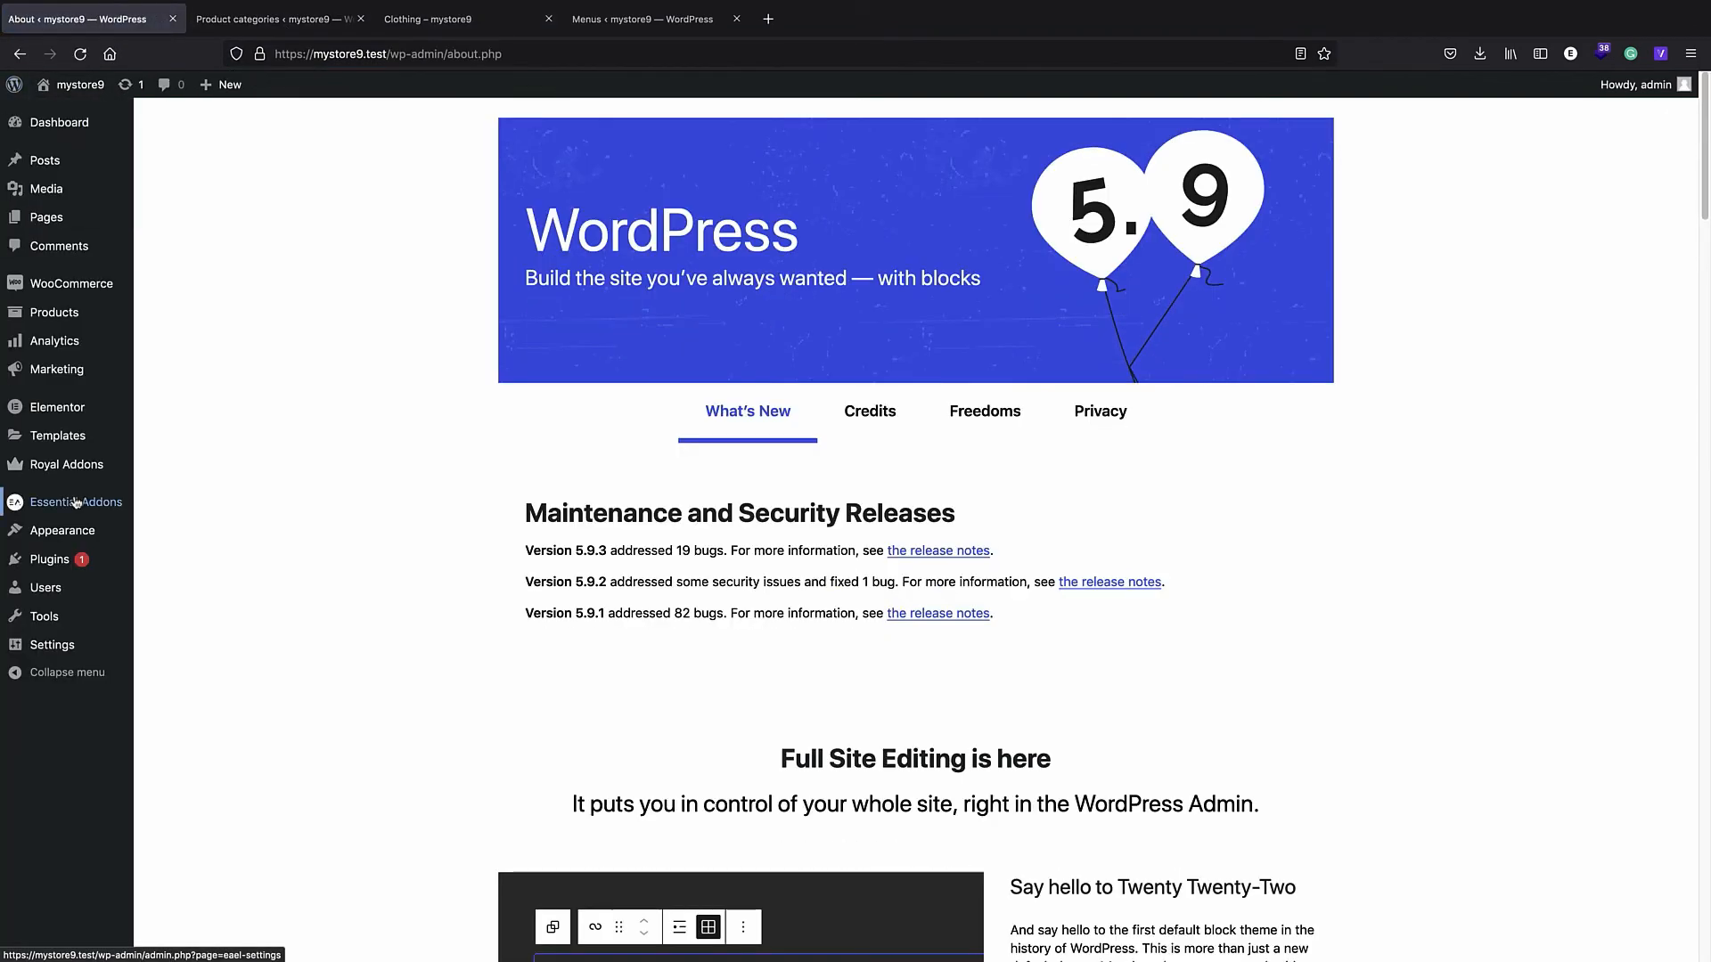
{"action": "mouse_move", "coordinate": [85, 645]}
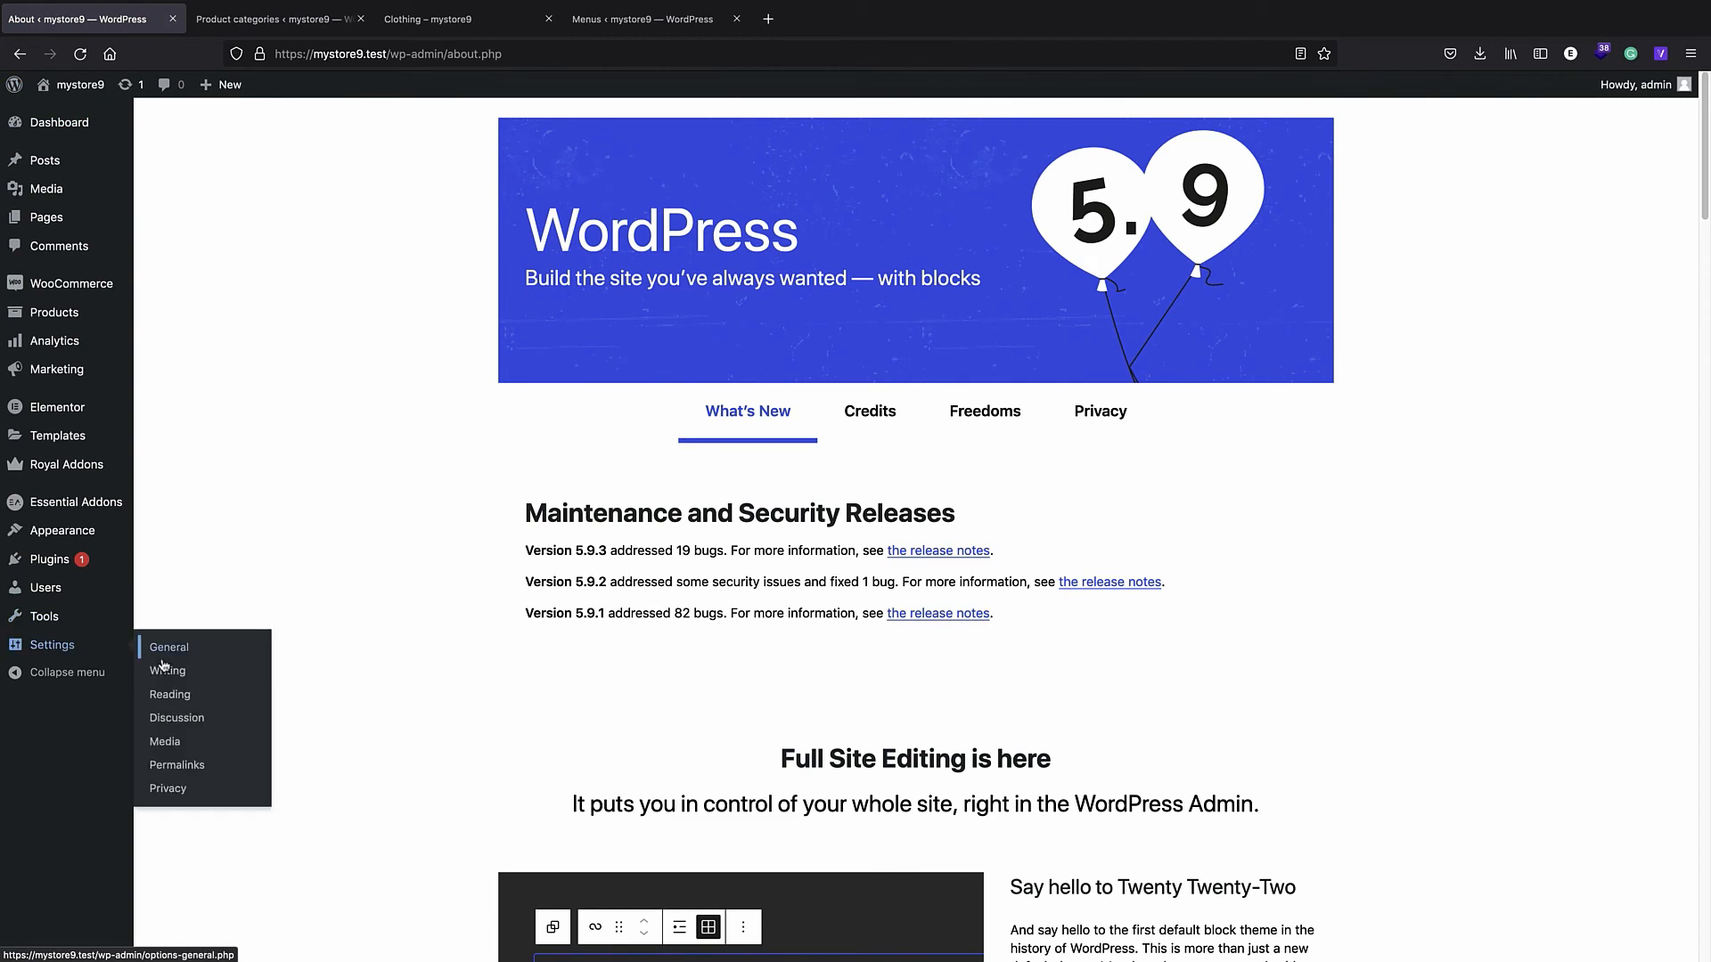
{"action": "left_click", "coordinate": [205, 765]}
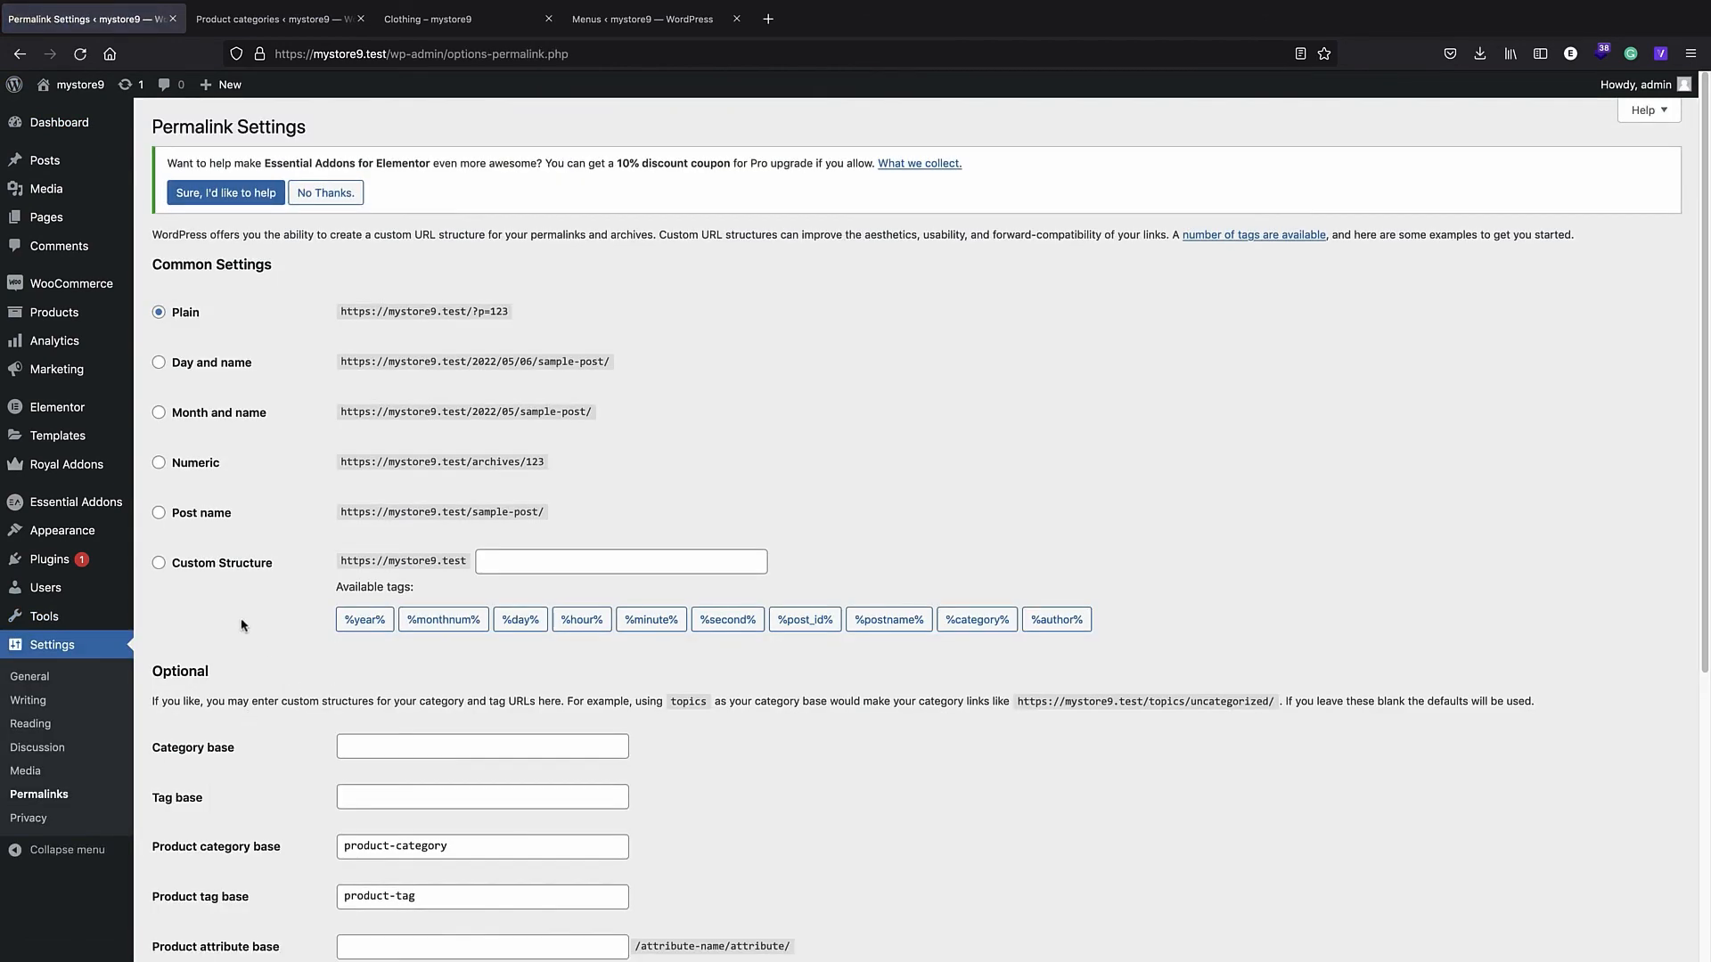
{"action": "left_click", "coordinate": [159, 513]}
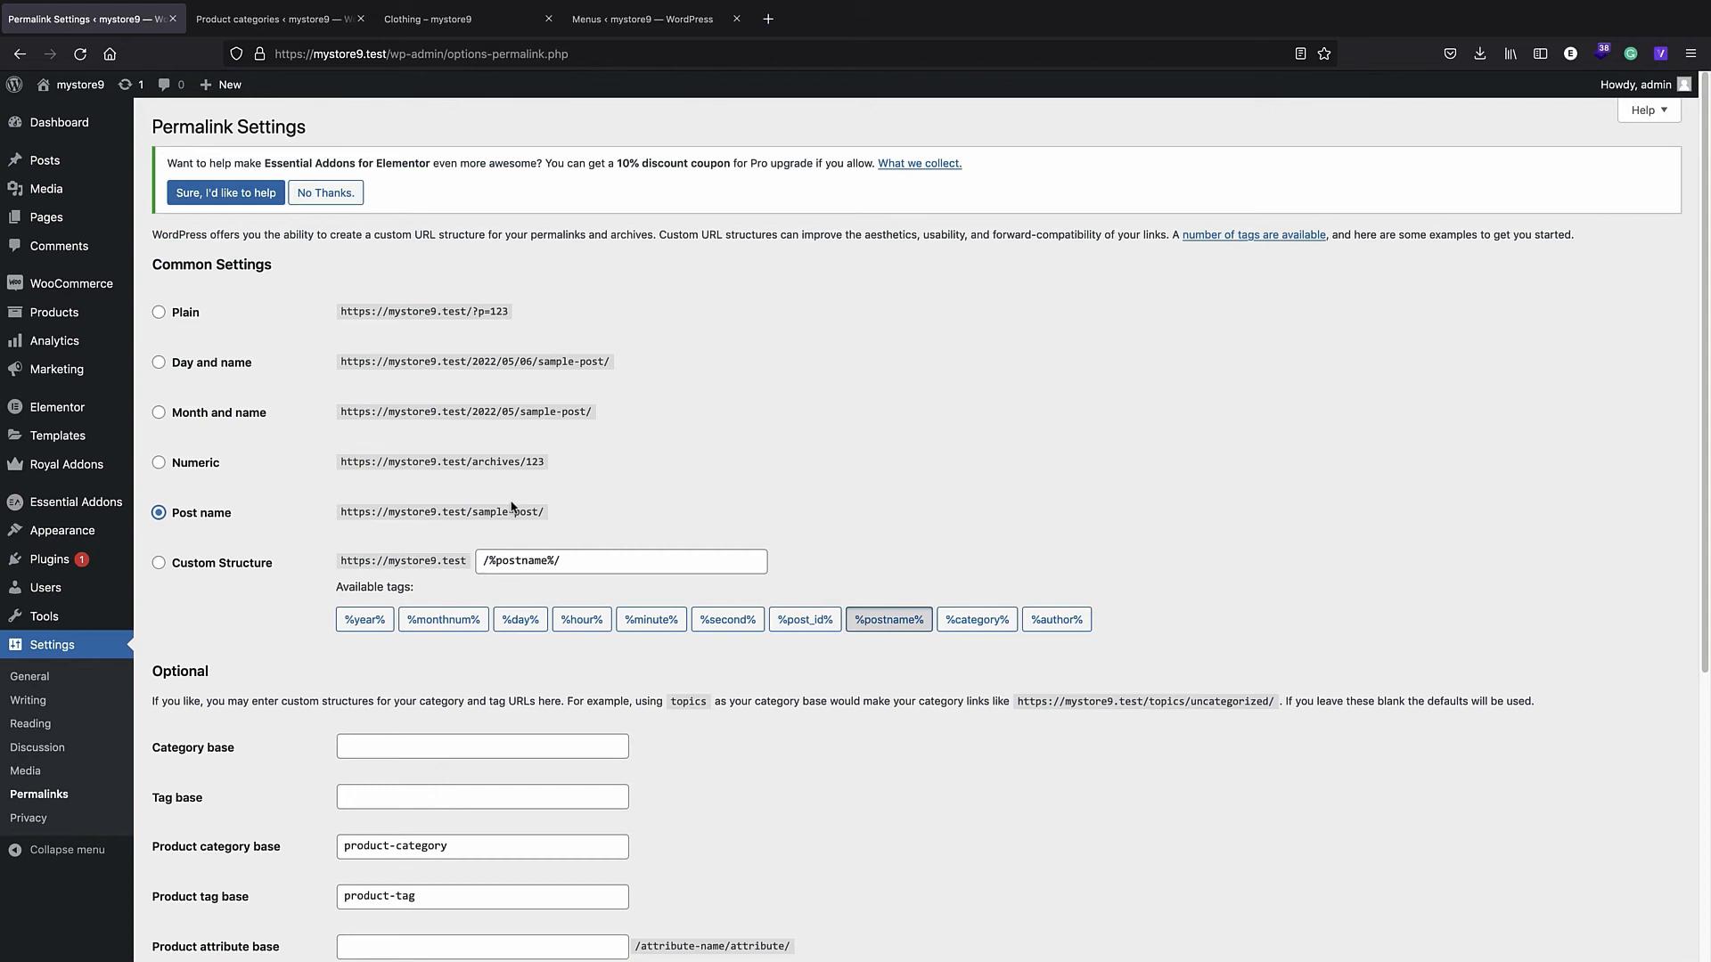
{"action": "scroll", "coordinate": [535, 543], "scroll_direction": "down", "scroll_amount": 1}
{"action": "scroll", "coordinate": [499, 401], "scroll_direction": "down", "scroll_amount": 5}
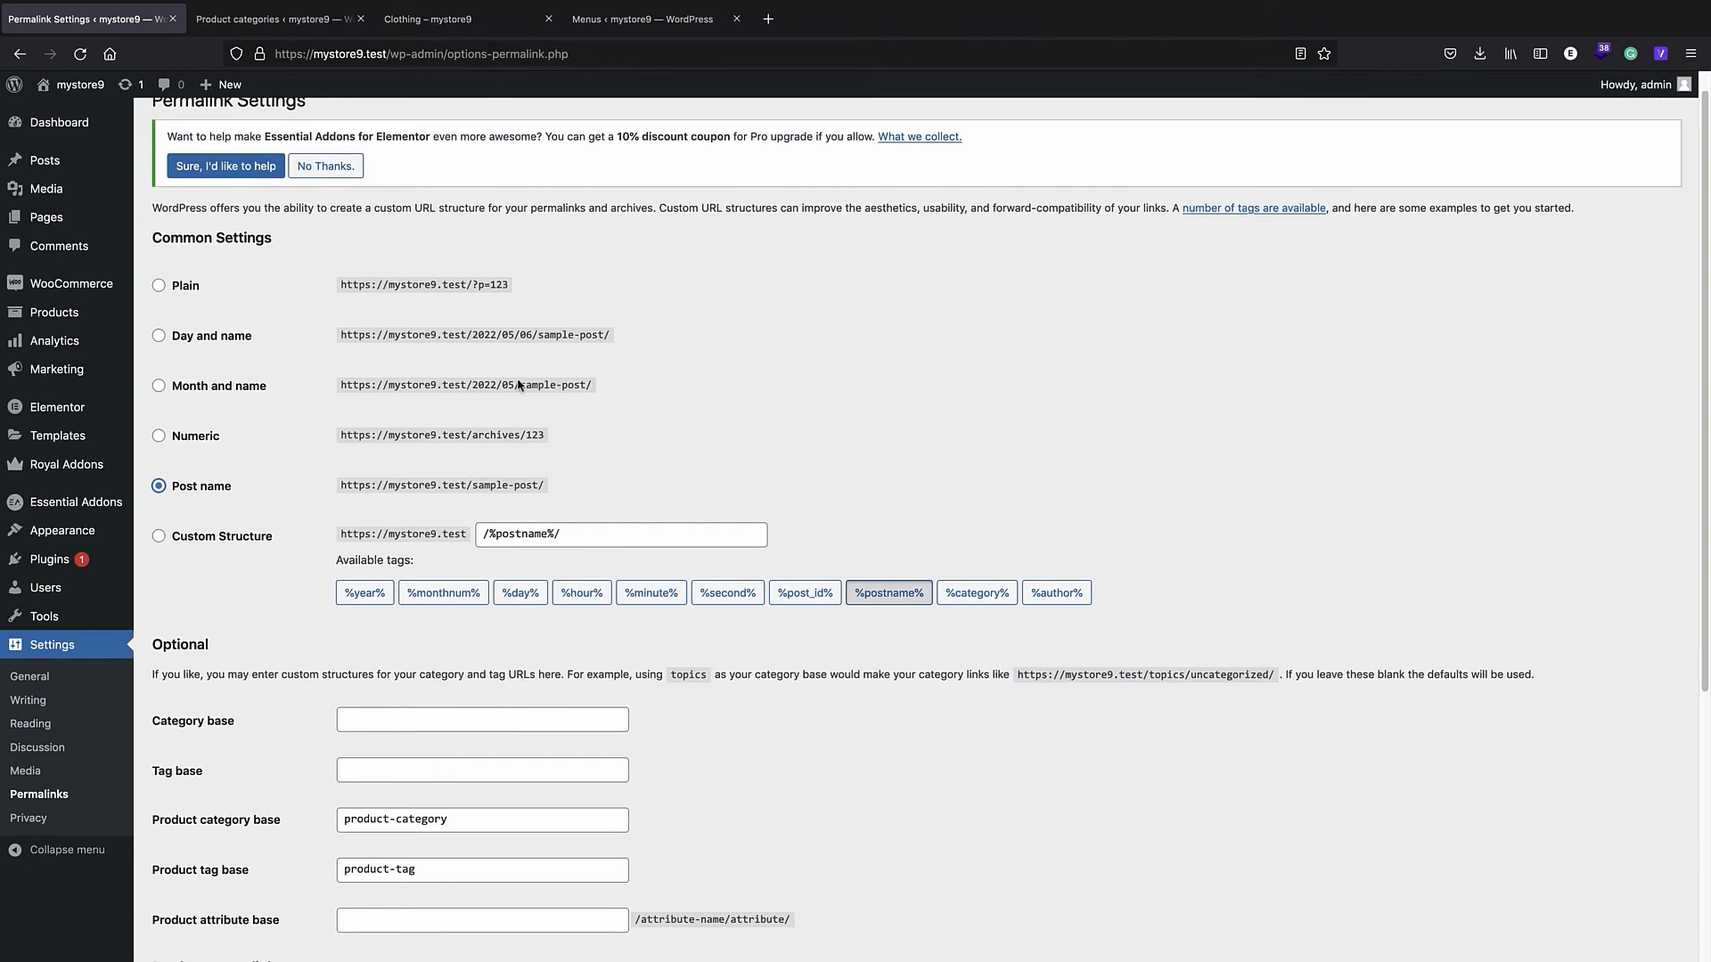
{"action": "left_click", "coordinate": [197, 876]}
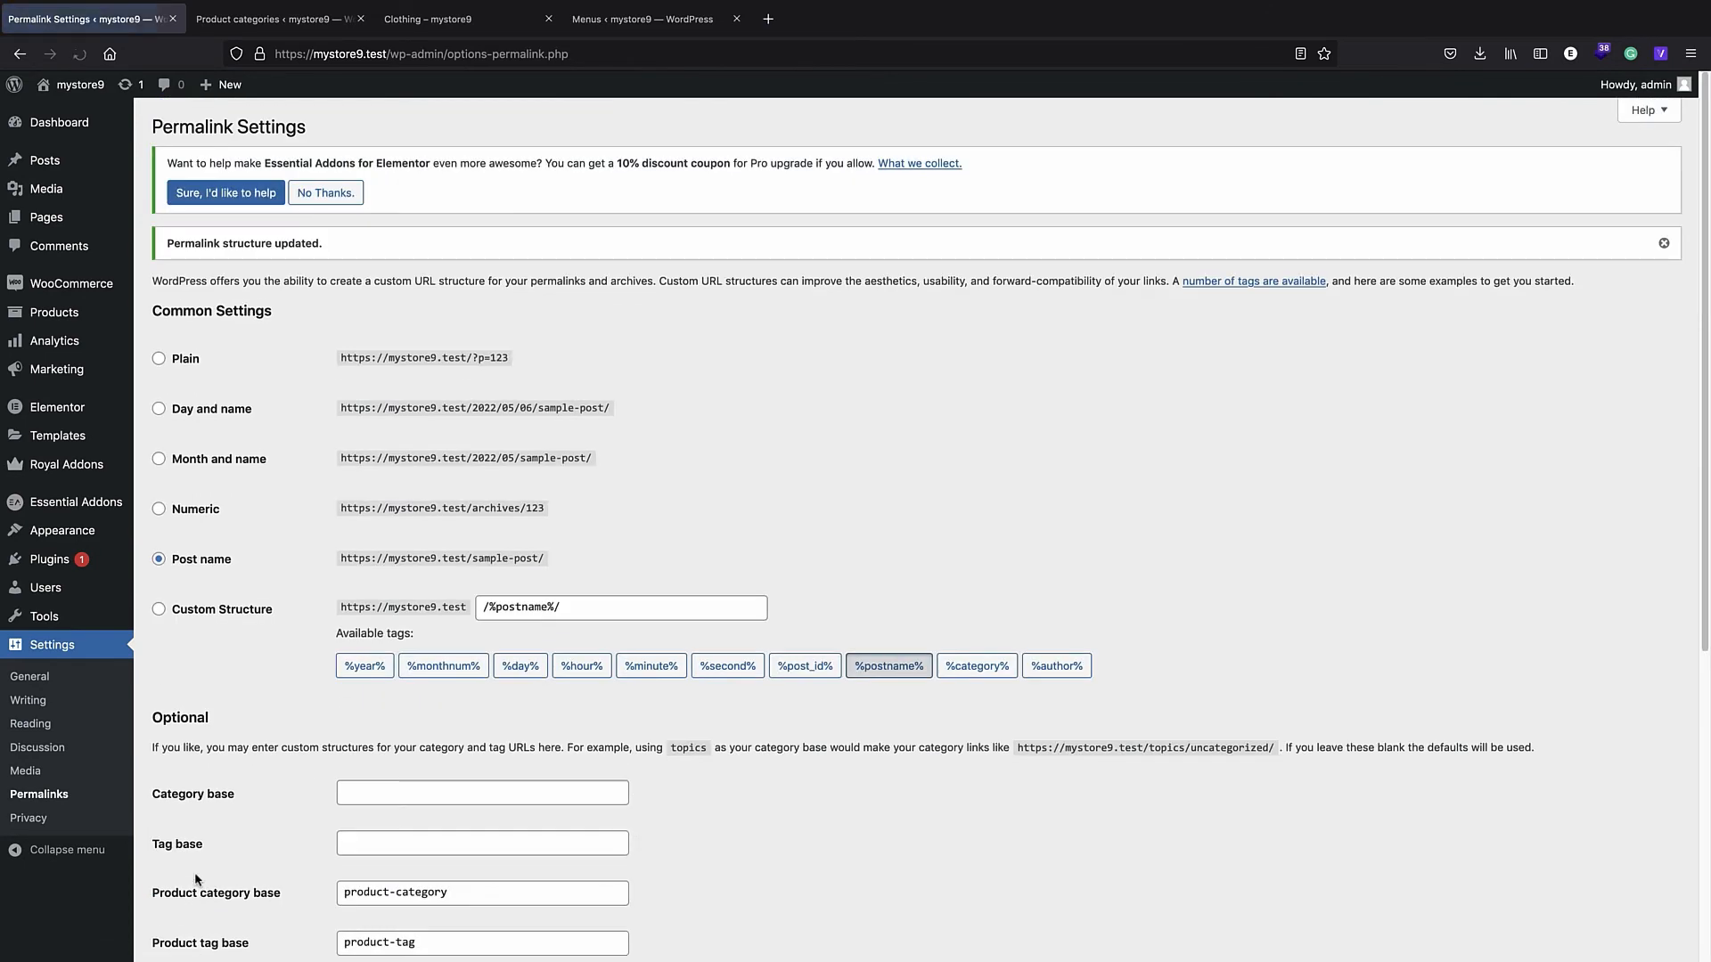
{"action": "left_click", "coordinate": [40, 102]}
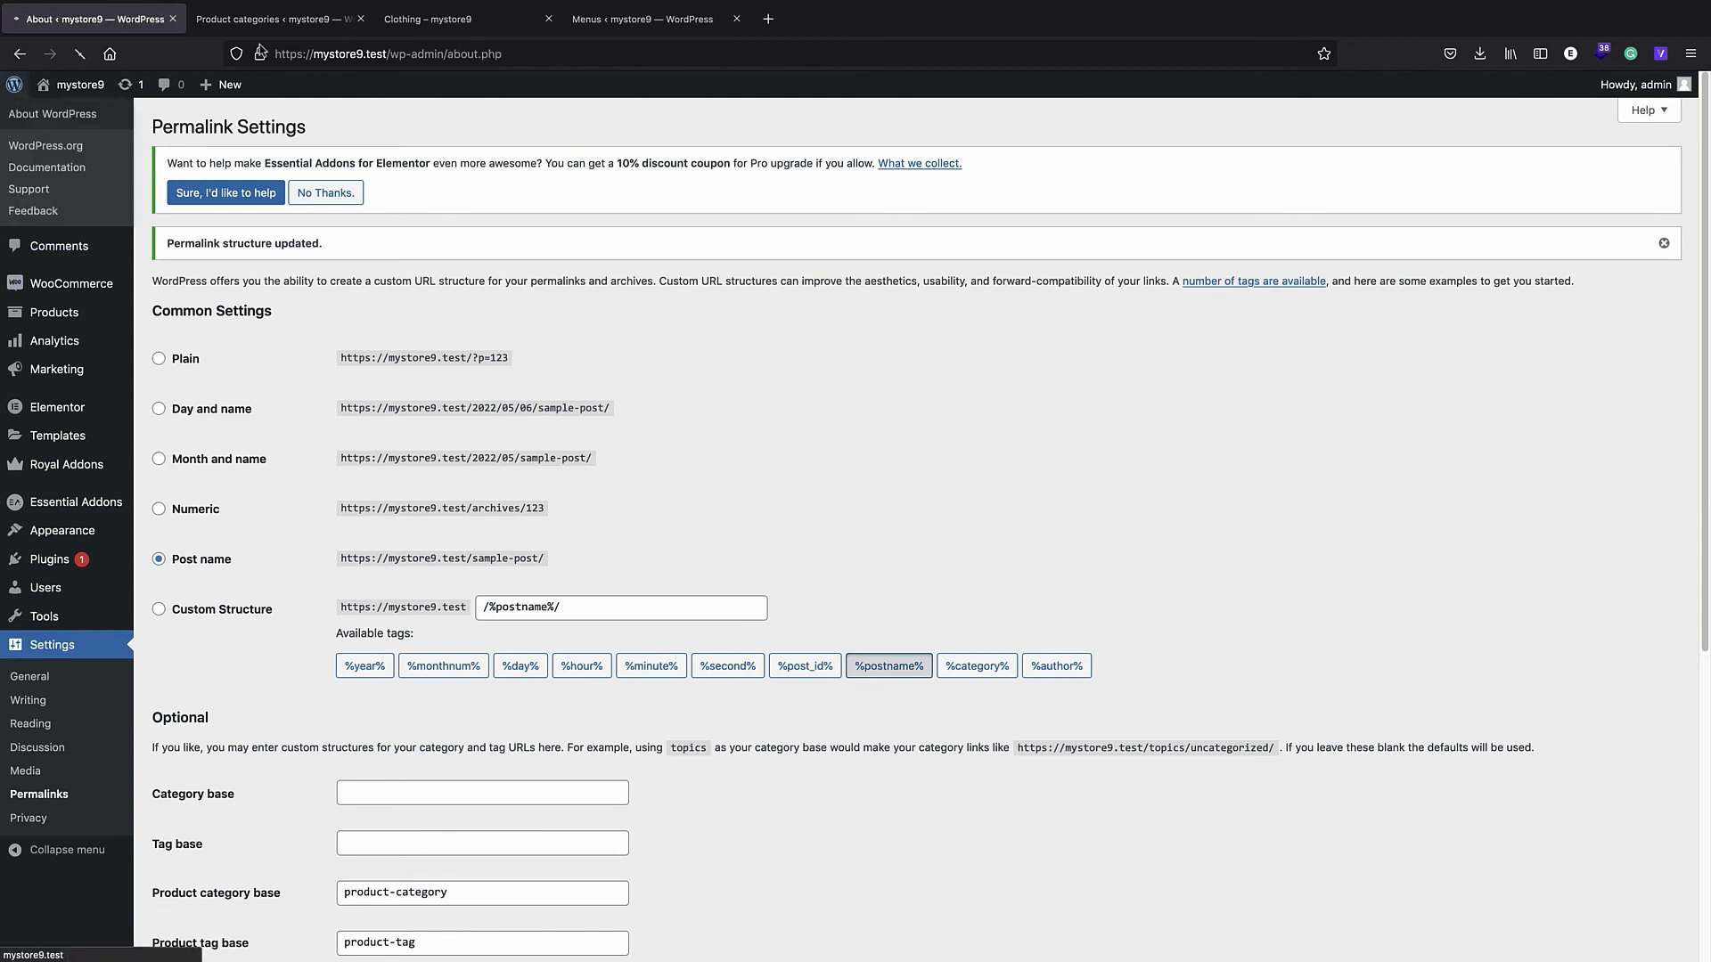
- Reopen the Clothing category page in a new tab from the product categories list and copy its "/product-category/clothing/" URL
{"action": "left_click", "coordinate": [267, 19]}
{"action": "left_click", "coordinate": [433, 22]}
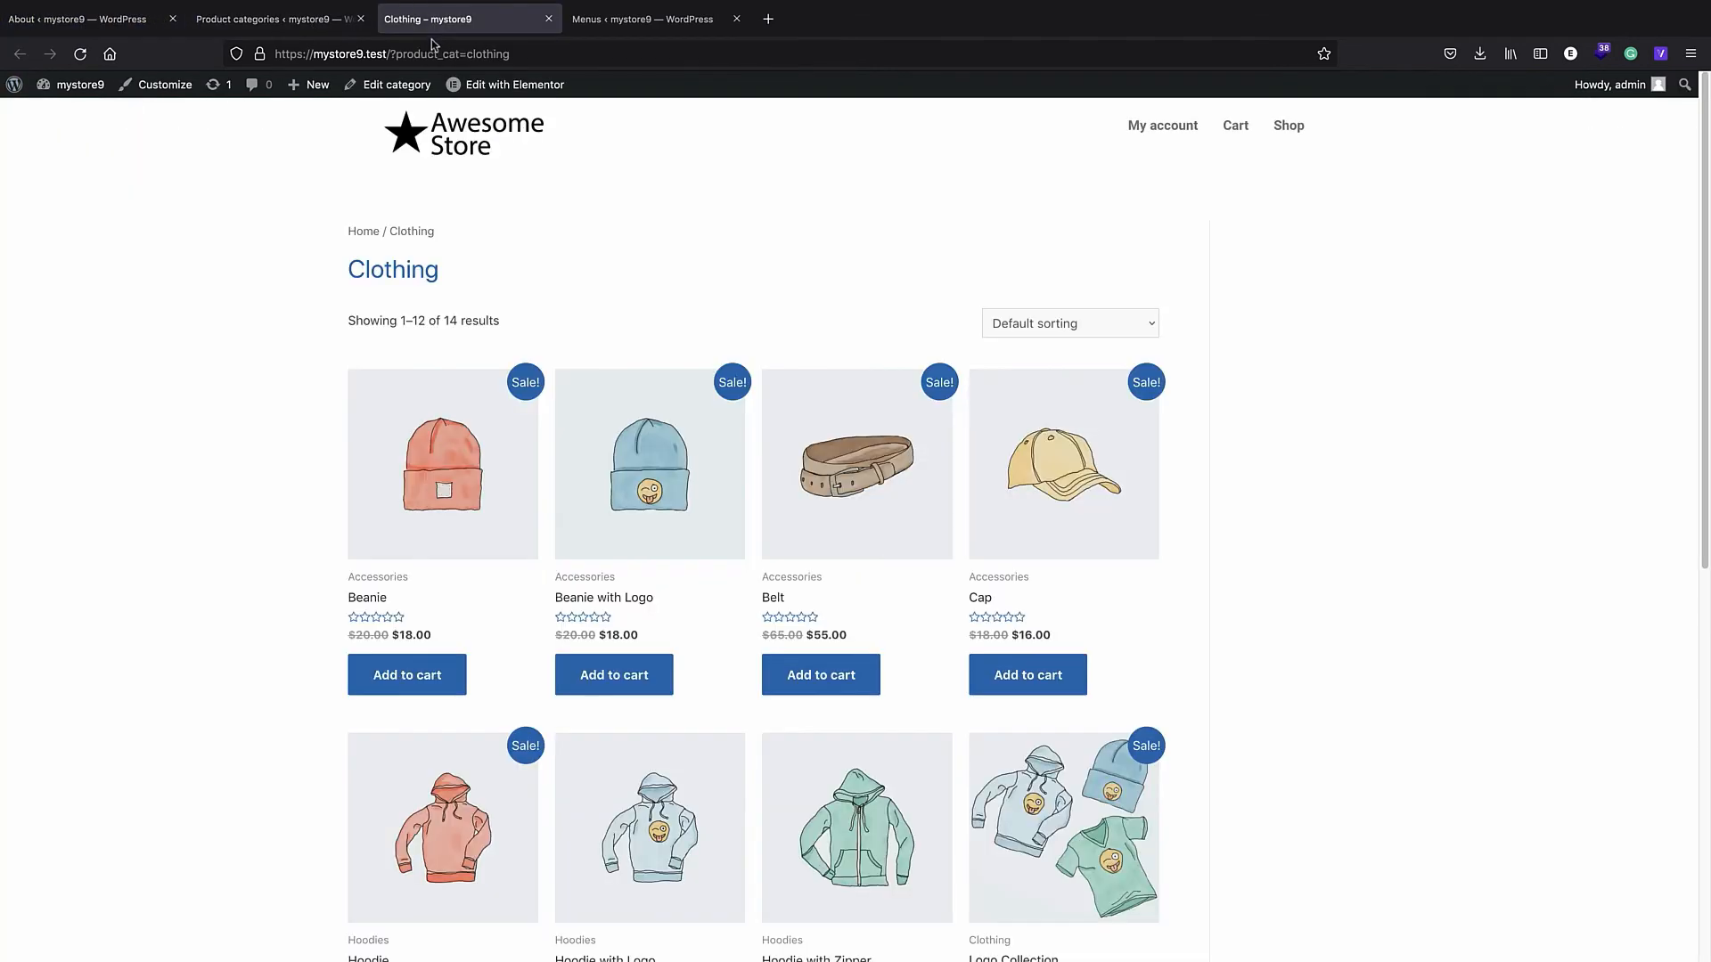
{"action": "left_click", "coordinate": [548, 19]}
{"action": "right_click", "coordinate": [933, 436]}
{"action": "left_click", "coordinate": [944, 441]}
{"action": "left_click", "coordinate": [486, 25]}
{"action": "left_click", "coordinate": [471, 51]}
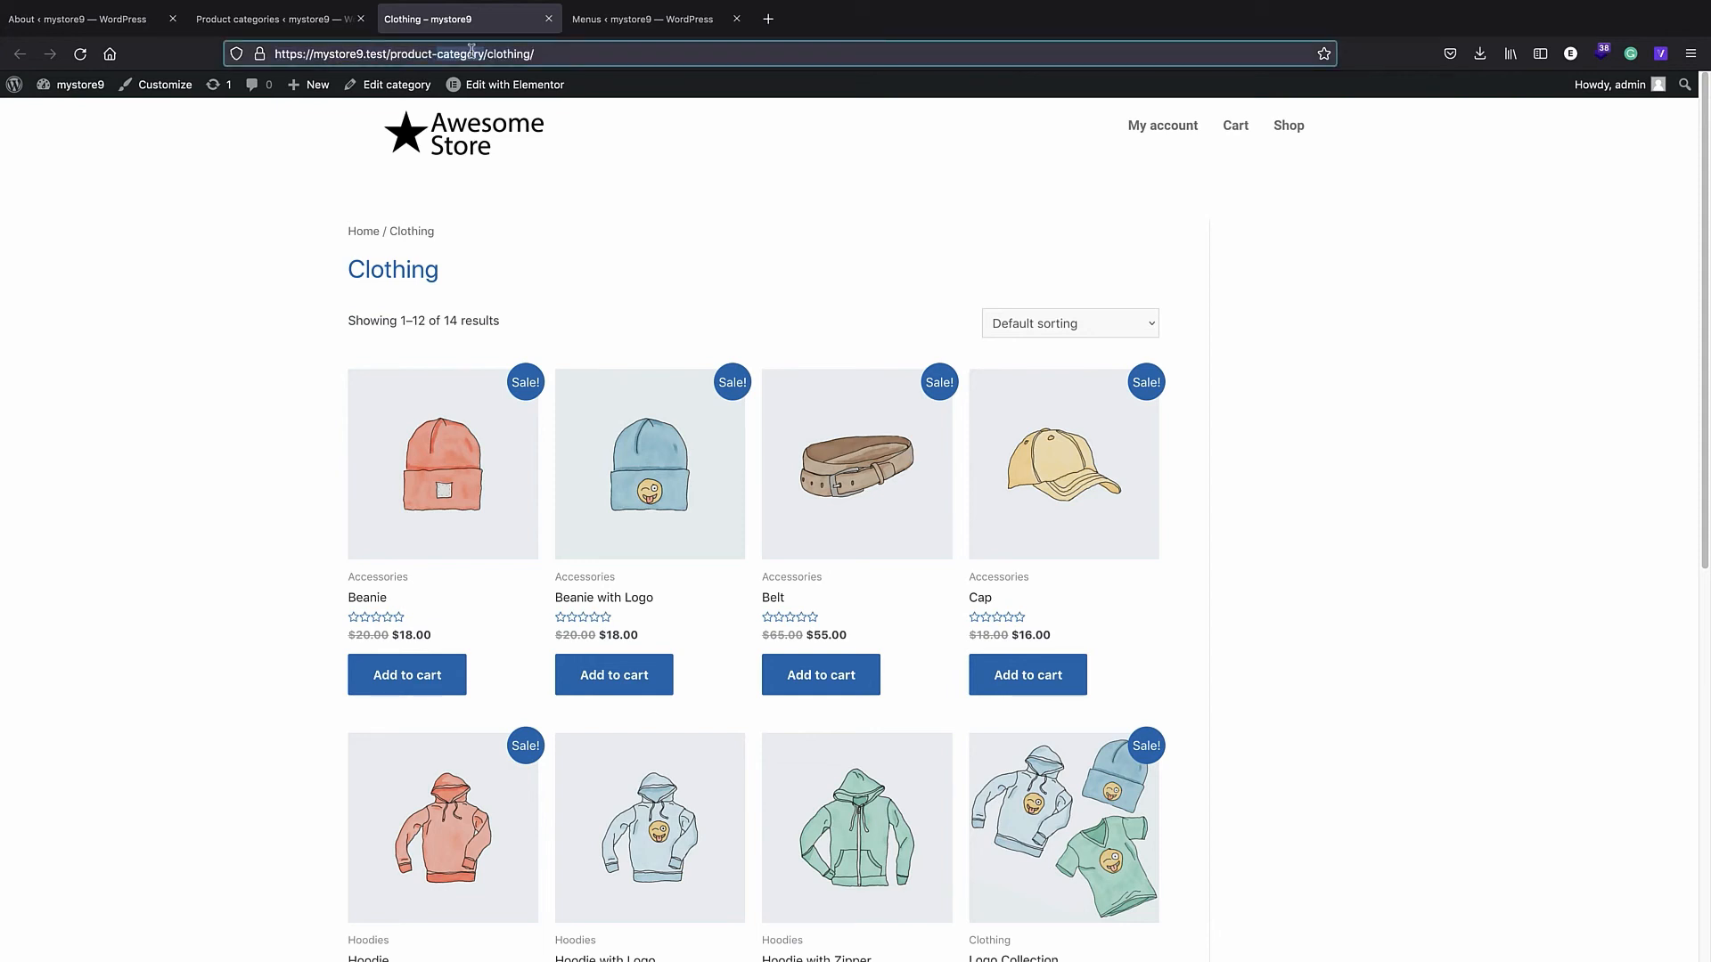
- Add a custom link to the Clothing category with link text "clothing", nest it under Shop and save the menu
{"action": "left_click", "coordinate": [273, 21]}
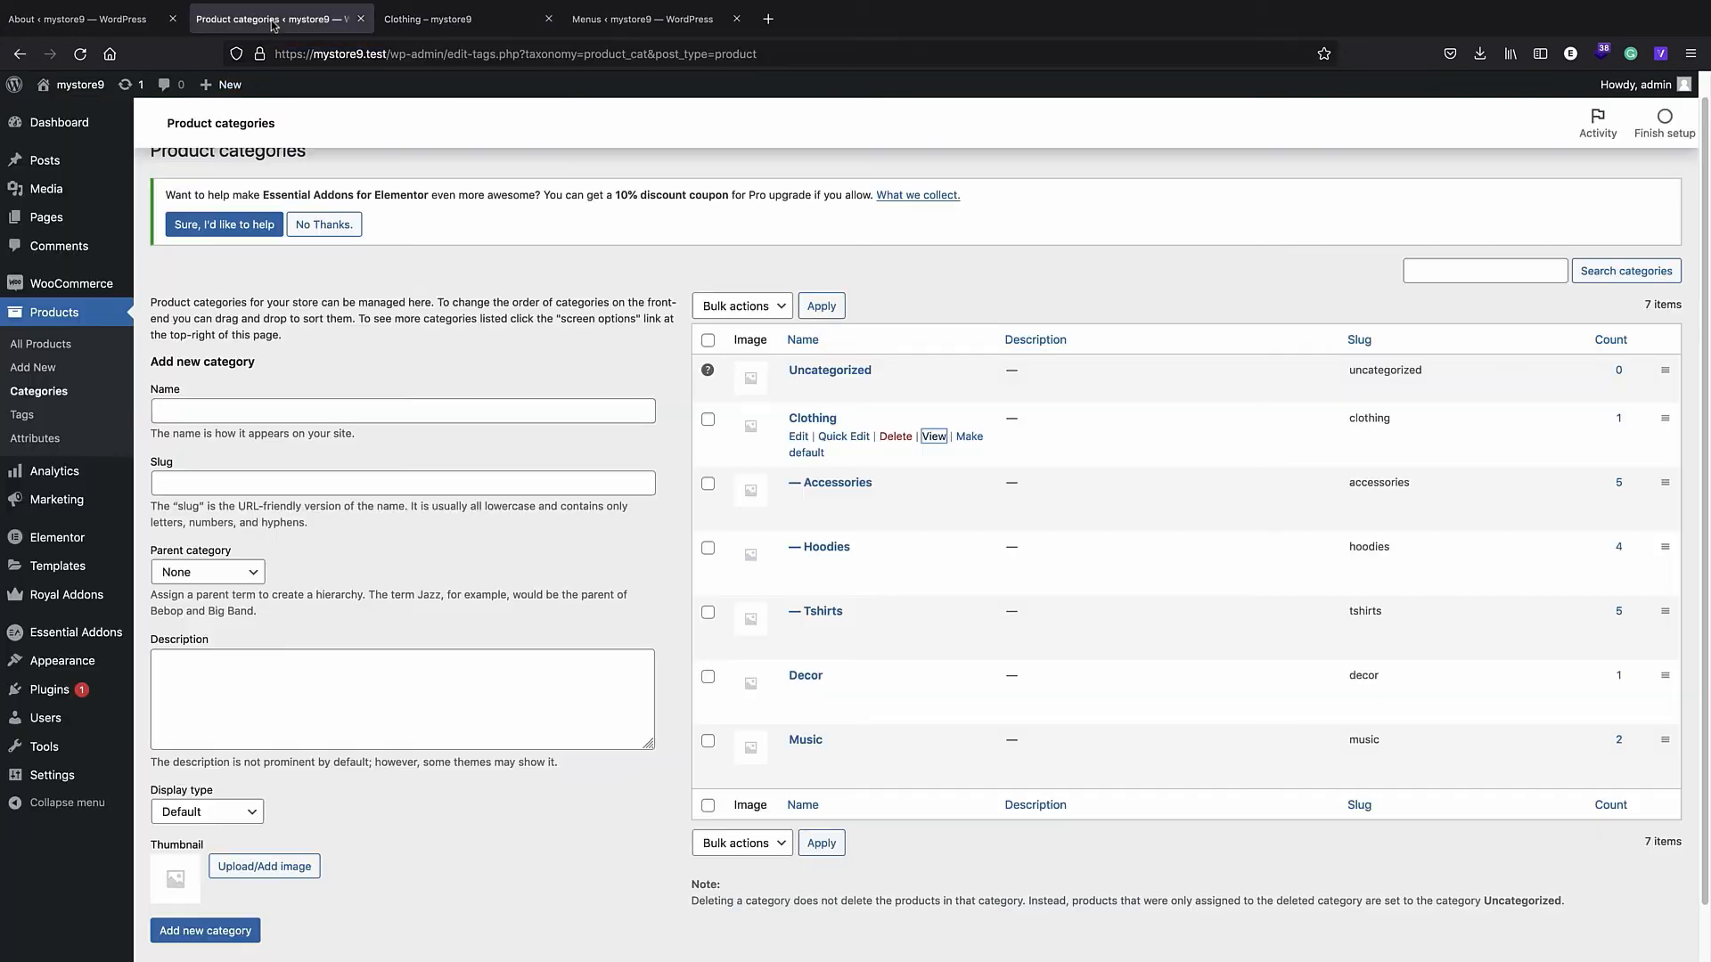
{"action": "left_click", "coordinate": [602, 24]}
{"action": "left_click", "coordinate": [294, 531]}
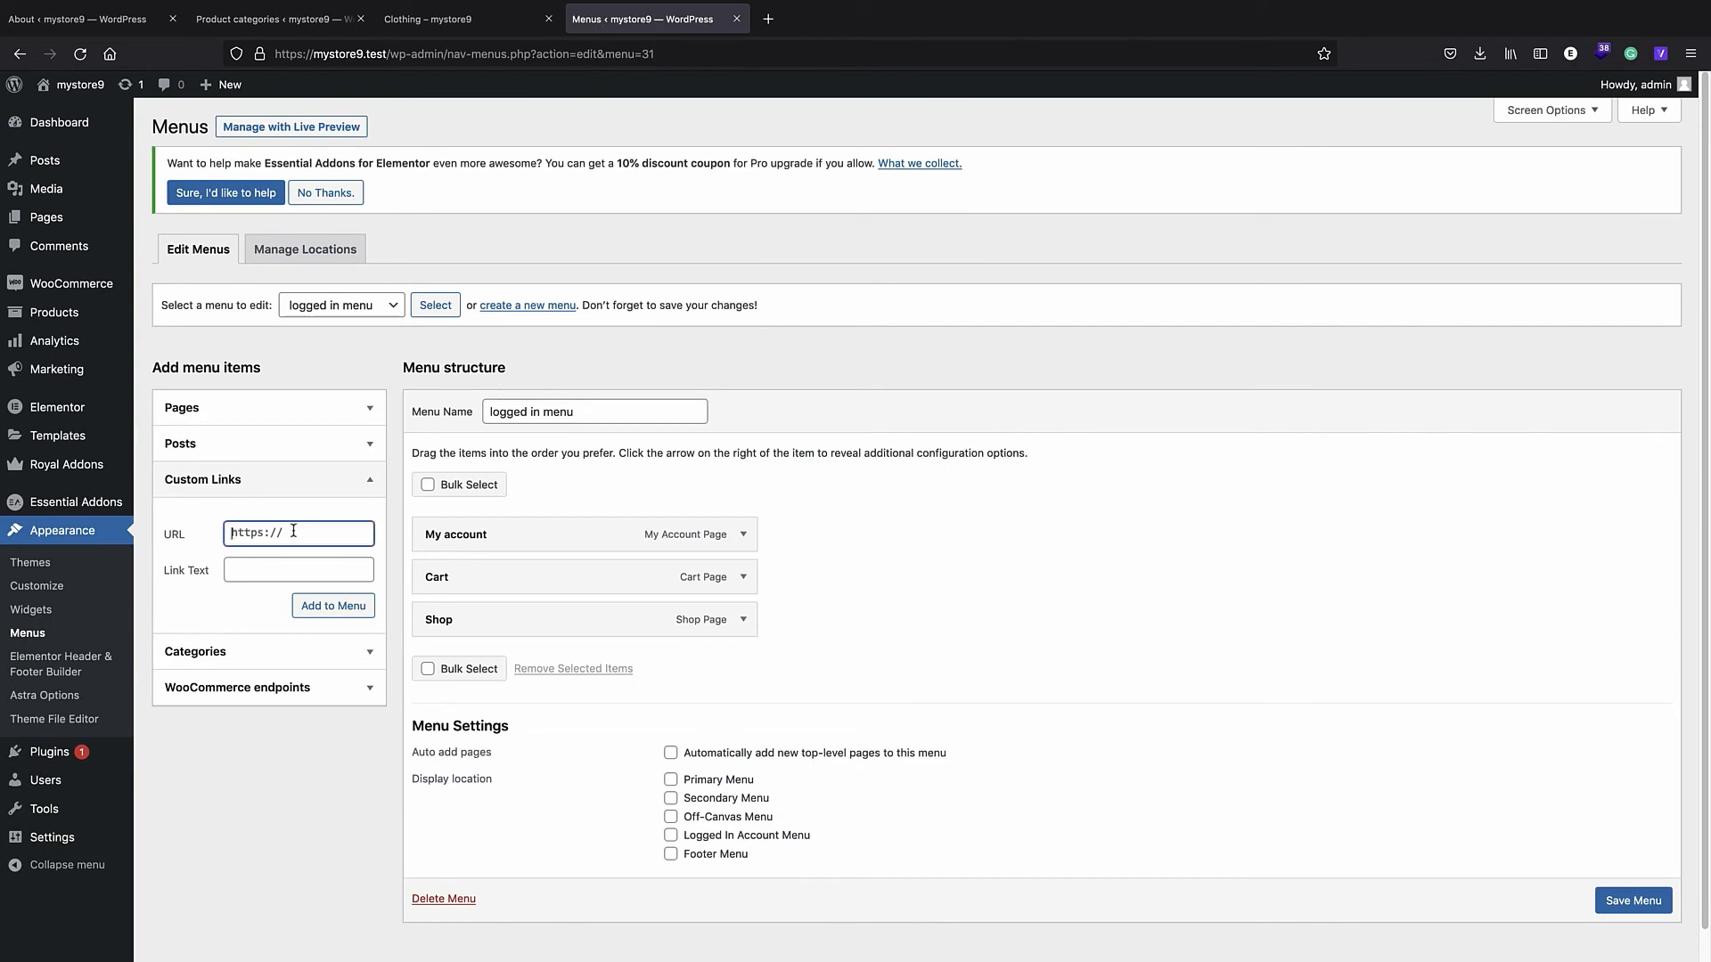
{"action": "key", "text": "super+v"}
{"action": "double_click", "coordinate": [323, 534]}
{"action": "key", "text": "super+c"}
{"action": "left_click", "coordinate": [272, 567]}
{"action": "key", "text": "super+v"}
{"action": "left_click", "coordinate": [333, 606]}
{"action": "left_click_drag", "start_coordinate": [464, 670], "coordinate": [515, 655]}
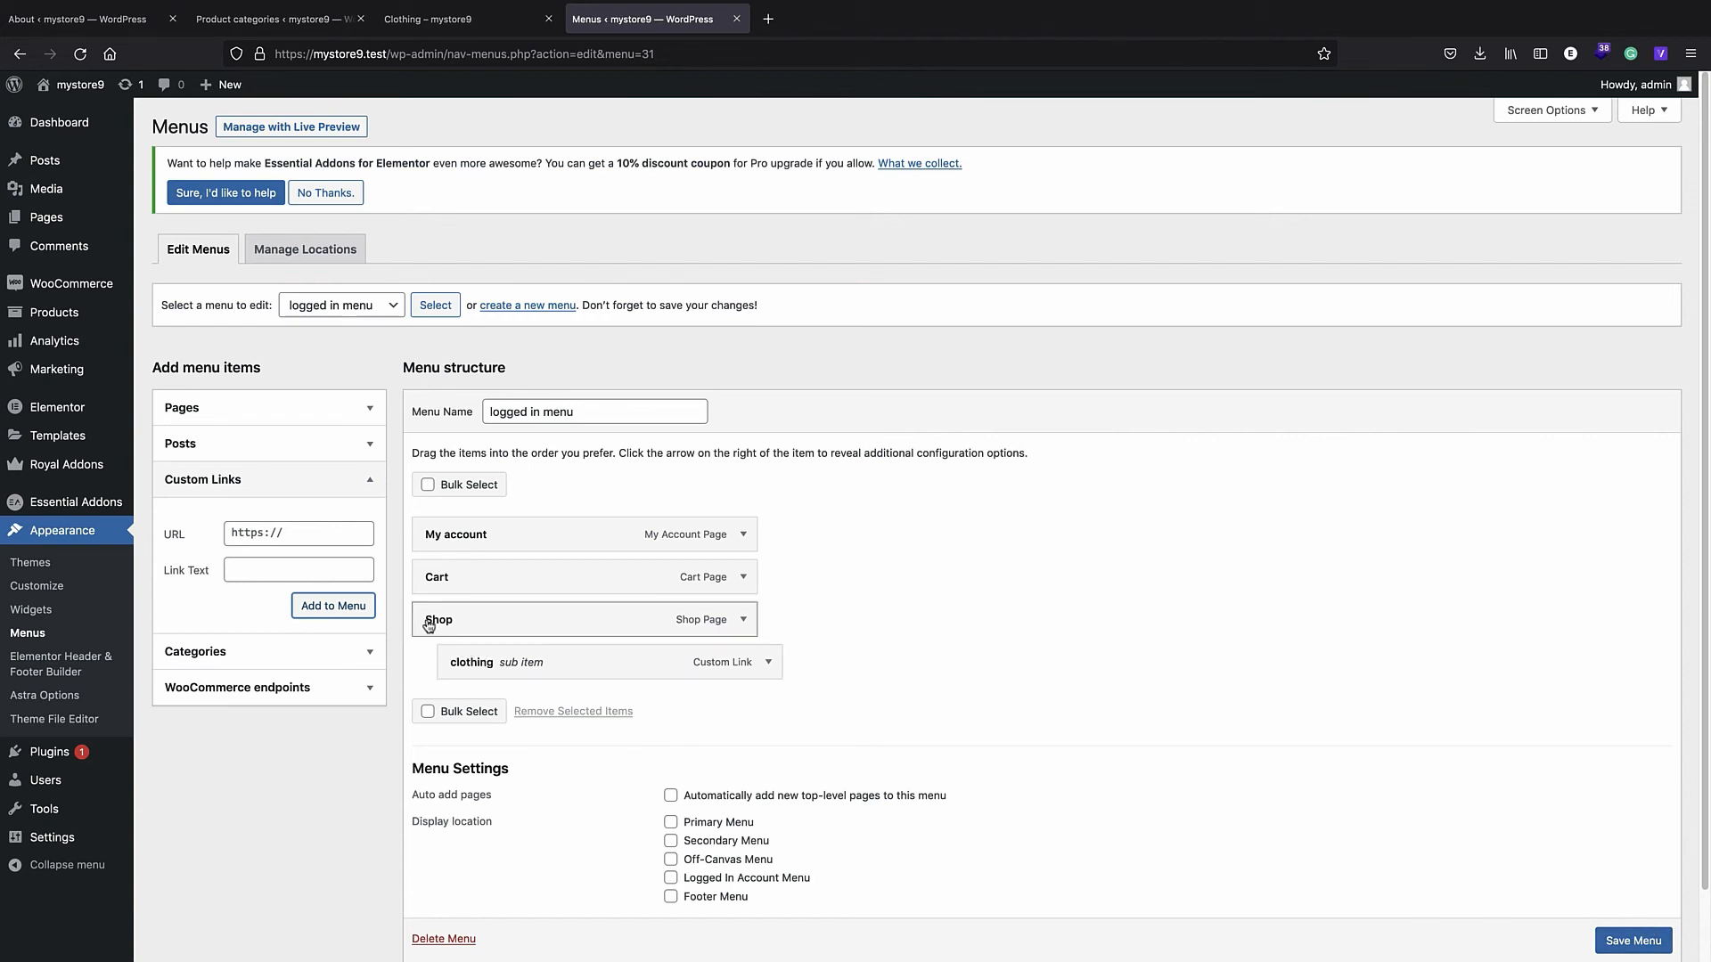
{"action": "left_click", "coordinate": [1620, 942]}
{"action": "scroll", "coordinate": [1618, 947], "scroll_direction": "down", "scroll_amount": 1}
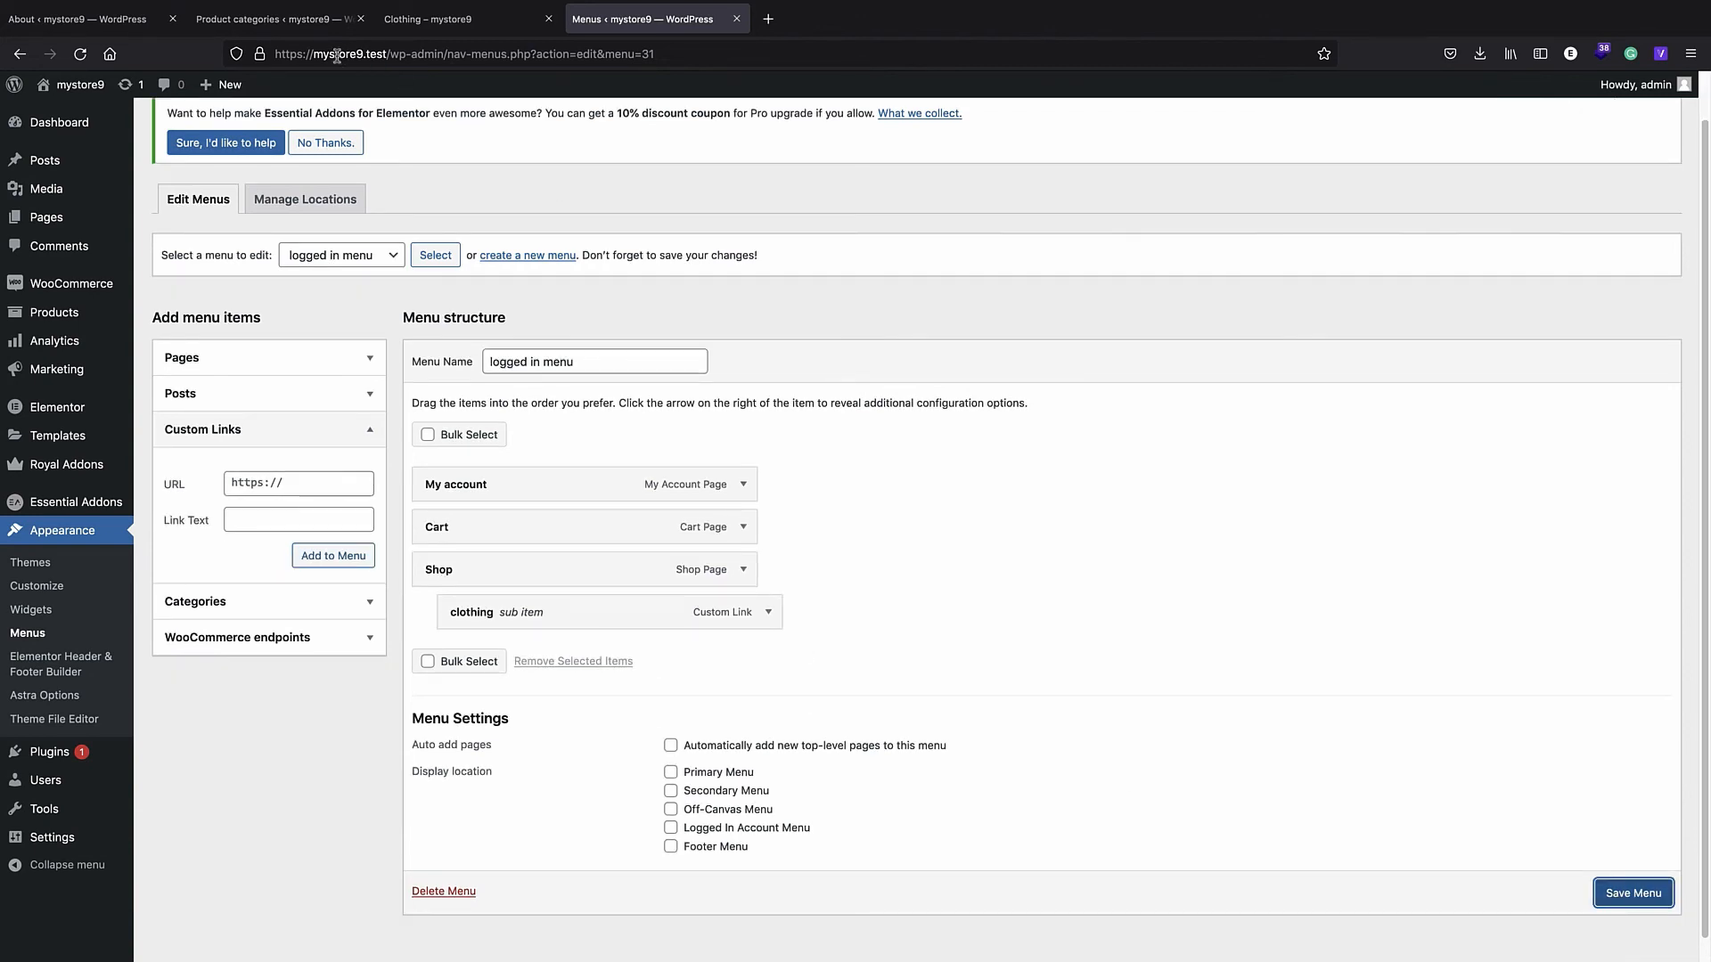
- View the Accessories category in a new tab, copy its URL and return to the menu editor
{"action": "left_click", "coordinate": [276, 24]}
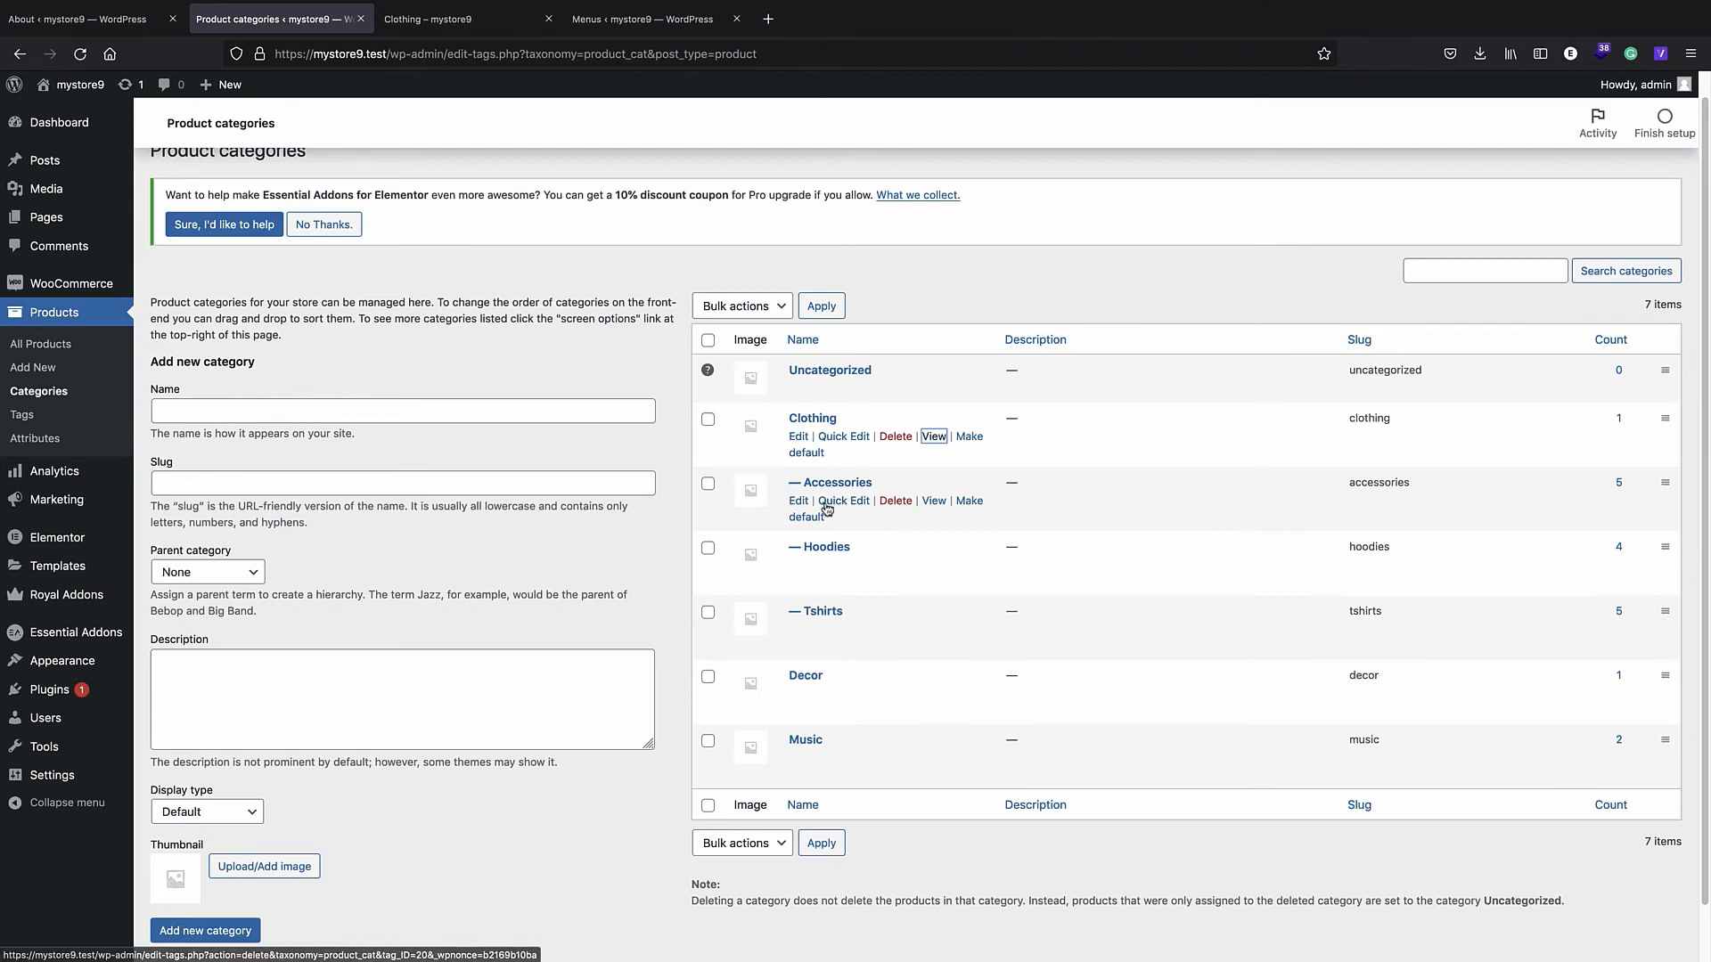
{"action": "right_click", "coordinate": [934, 502]}
{"action": "left_click", "coordinate": [945, 508]}
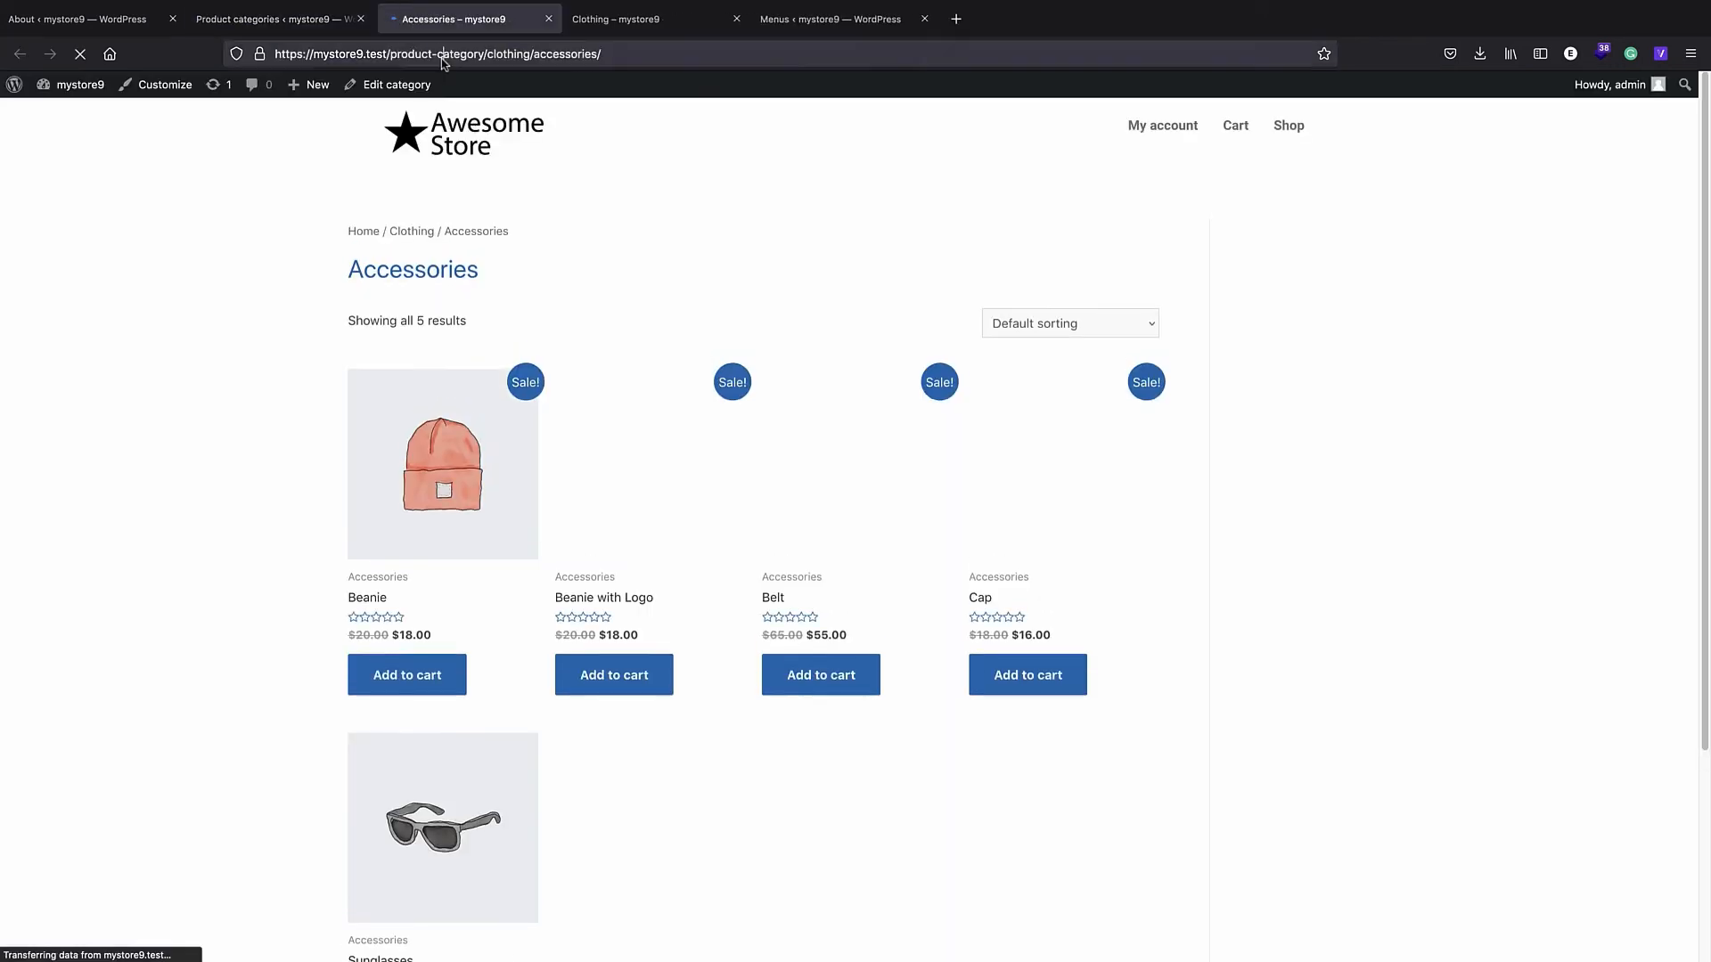
{"action": "left_click", "coordinate": [432, 54]}
{"action": "right_click", "coordinate": [459, 56]}
{"action": "left_click", "coordinate": [486, 113]}
{"action": "left_click", "coordinate": [831, 20]}
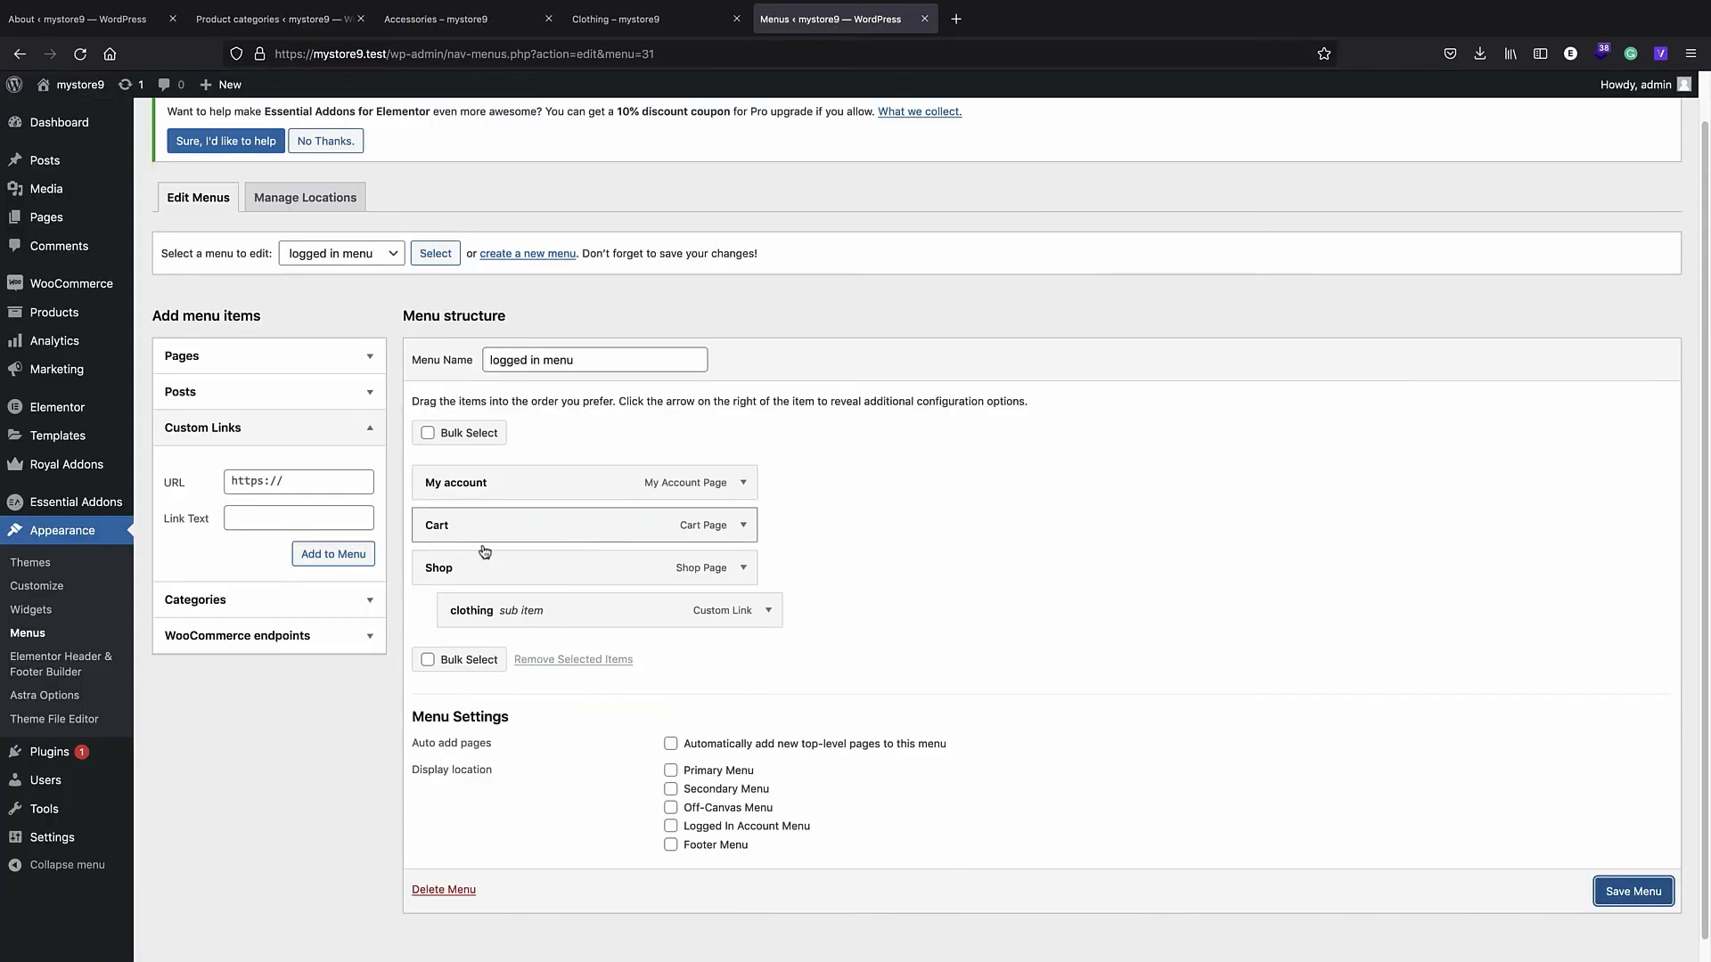
- Add a custom link to the Accessories category with link text "accessories" and nest it under clothing
{"action": "right_click", "coordinate": [286, 487]}
{"action": "left_click", "coordinate": [346, 574]}
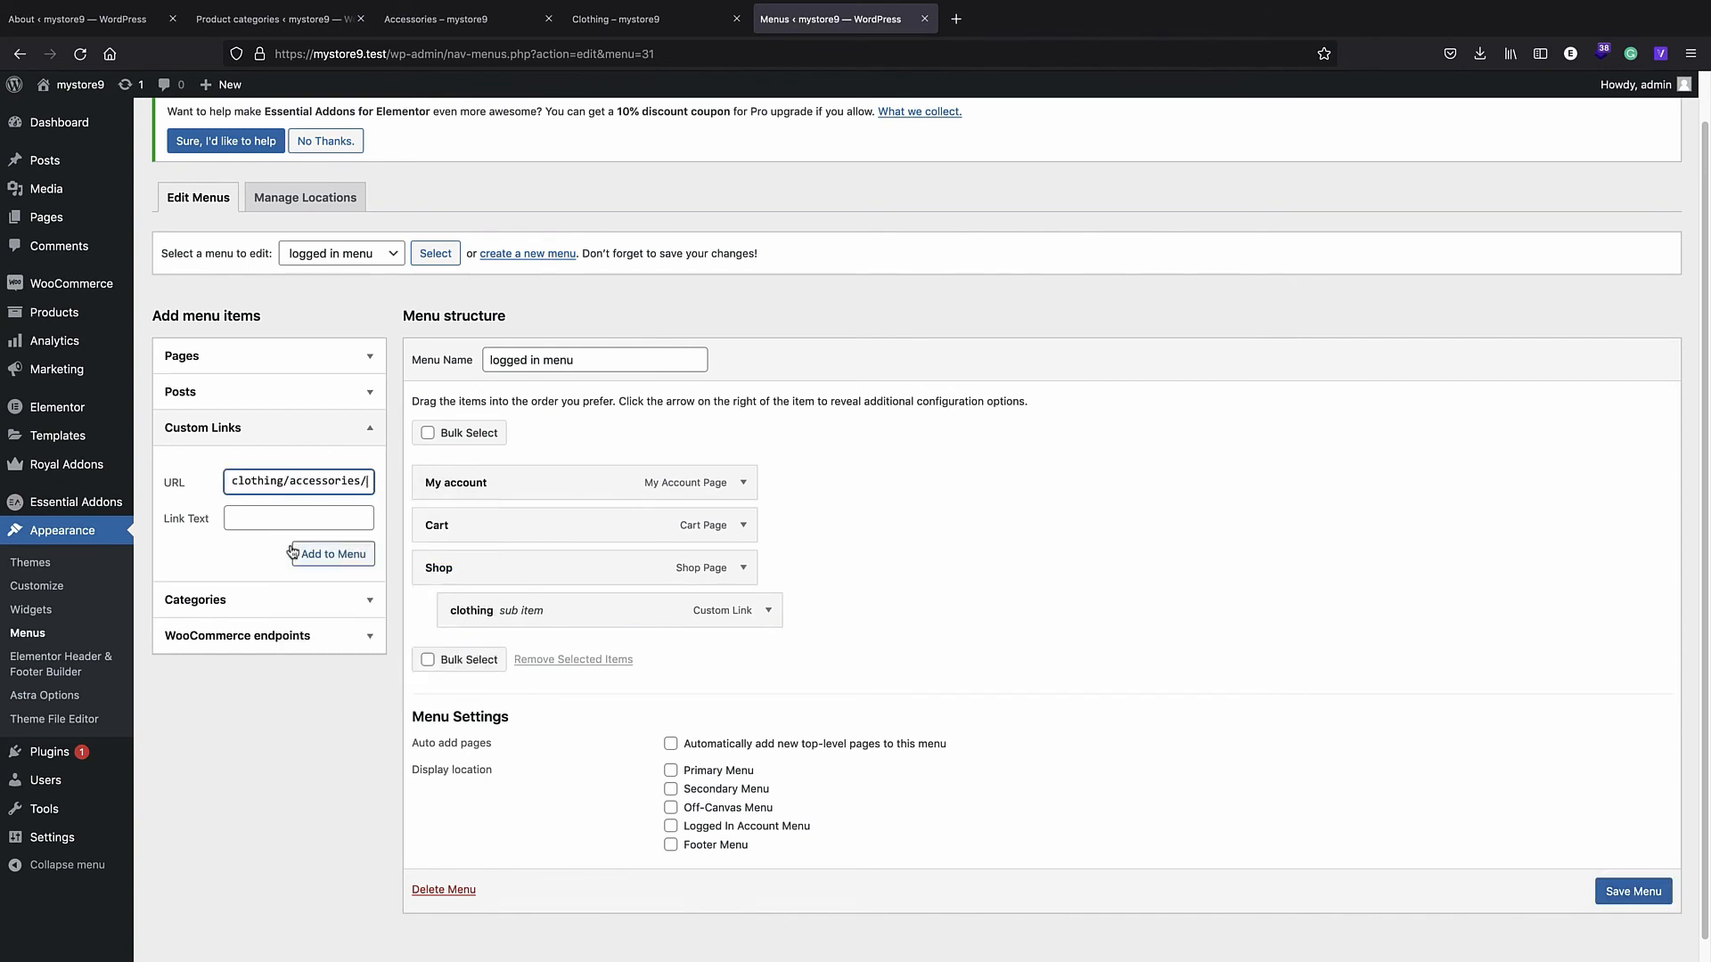
{"action": "double_click", "coordinate": [315, 482]}
{"action": "key", "text": "ctrl+c"}
{"action": "left_click", "coordinate": [283, 524]}
{"action": "key", "text": "ctrl+v"}
{"action": "left_click", "coordinate": [333, 554]}
{"action": "left_click_drag", "start_coordinate": [457, 655], "coordinate": [513, 669]}
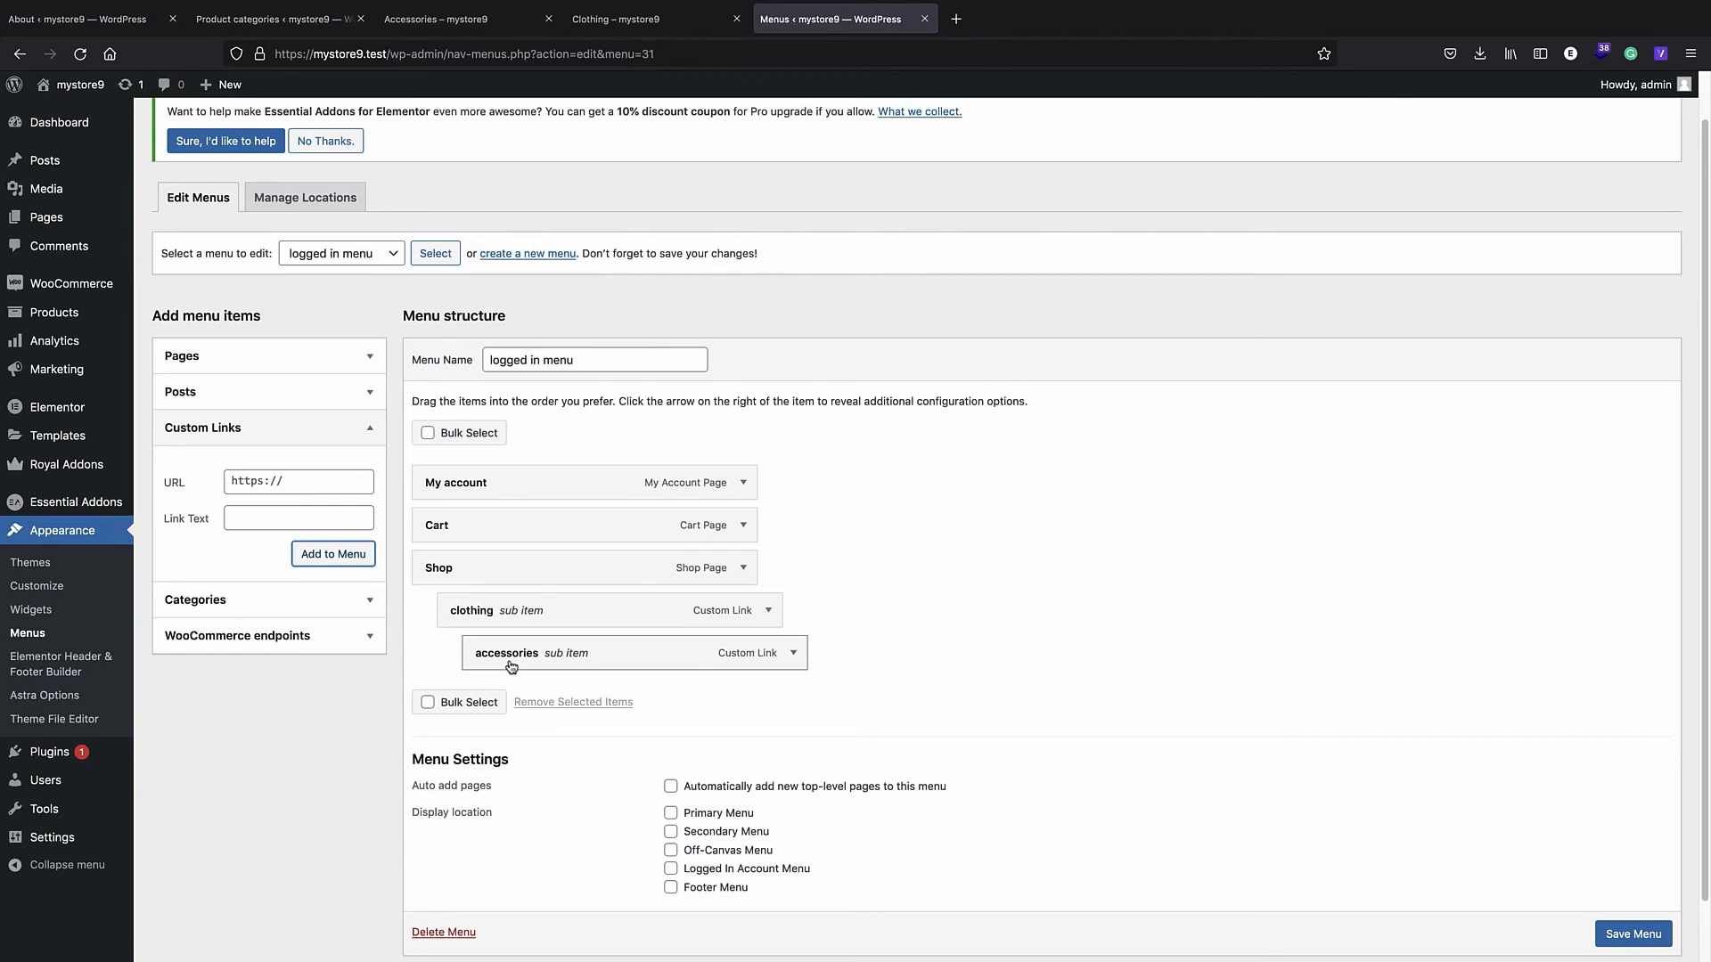
- Add a custom link to the Hoodies category page with link text "hoodies" and nest it under clothing
{"action": "left_click", "coordinate": [302, 20]}
{"action": "left_click", "coordinate": [472, 18]}
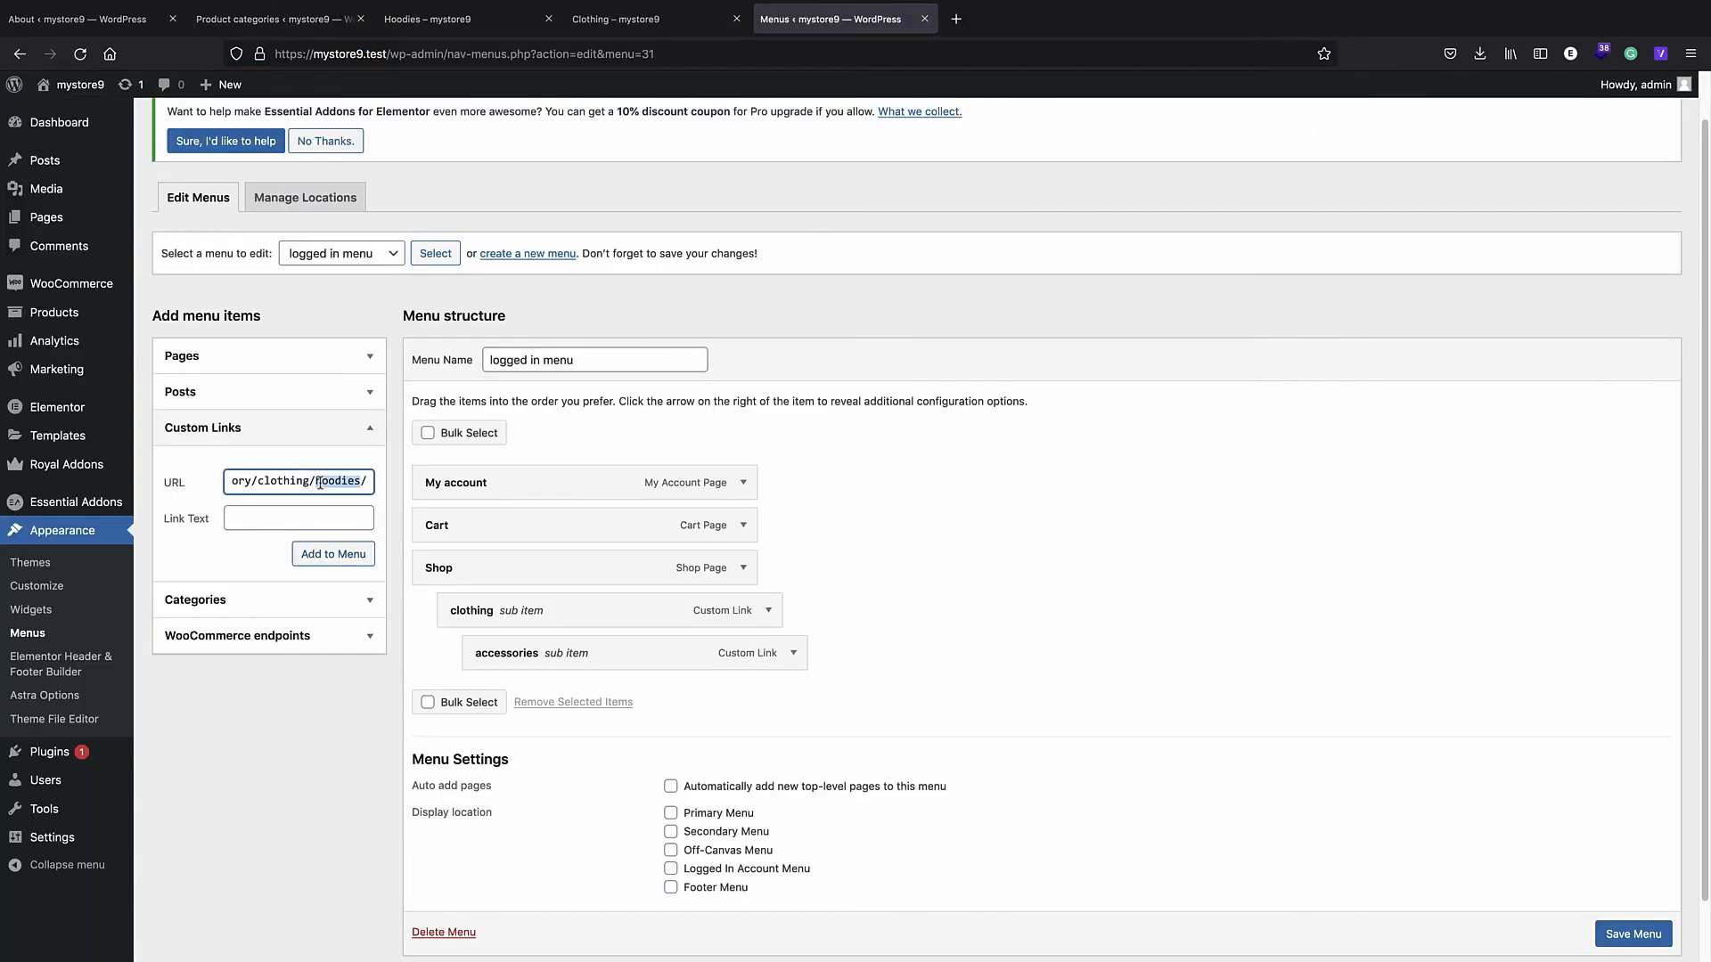
{"action": "left_click", "coordinate": [268, 500]}
{"action": "type", "text": "Hoodies"}
{"action": "left_click", "coordinate": [332, 551]}
{"action": "left_click_drag", "start_coordinate": [439, 802], "coordinate": [481, 687]}
- Add custom links for the Tshirts and Decor category pages, nesting "tshirts" under clothing and "decor" under Shop
{"action": "left_click", "coordinate": [239, 19]}
{"action": "middle_click", "coordinate": [934, 629]}
{"action": "left_click", "coordinate": [464, 18]}
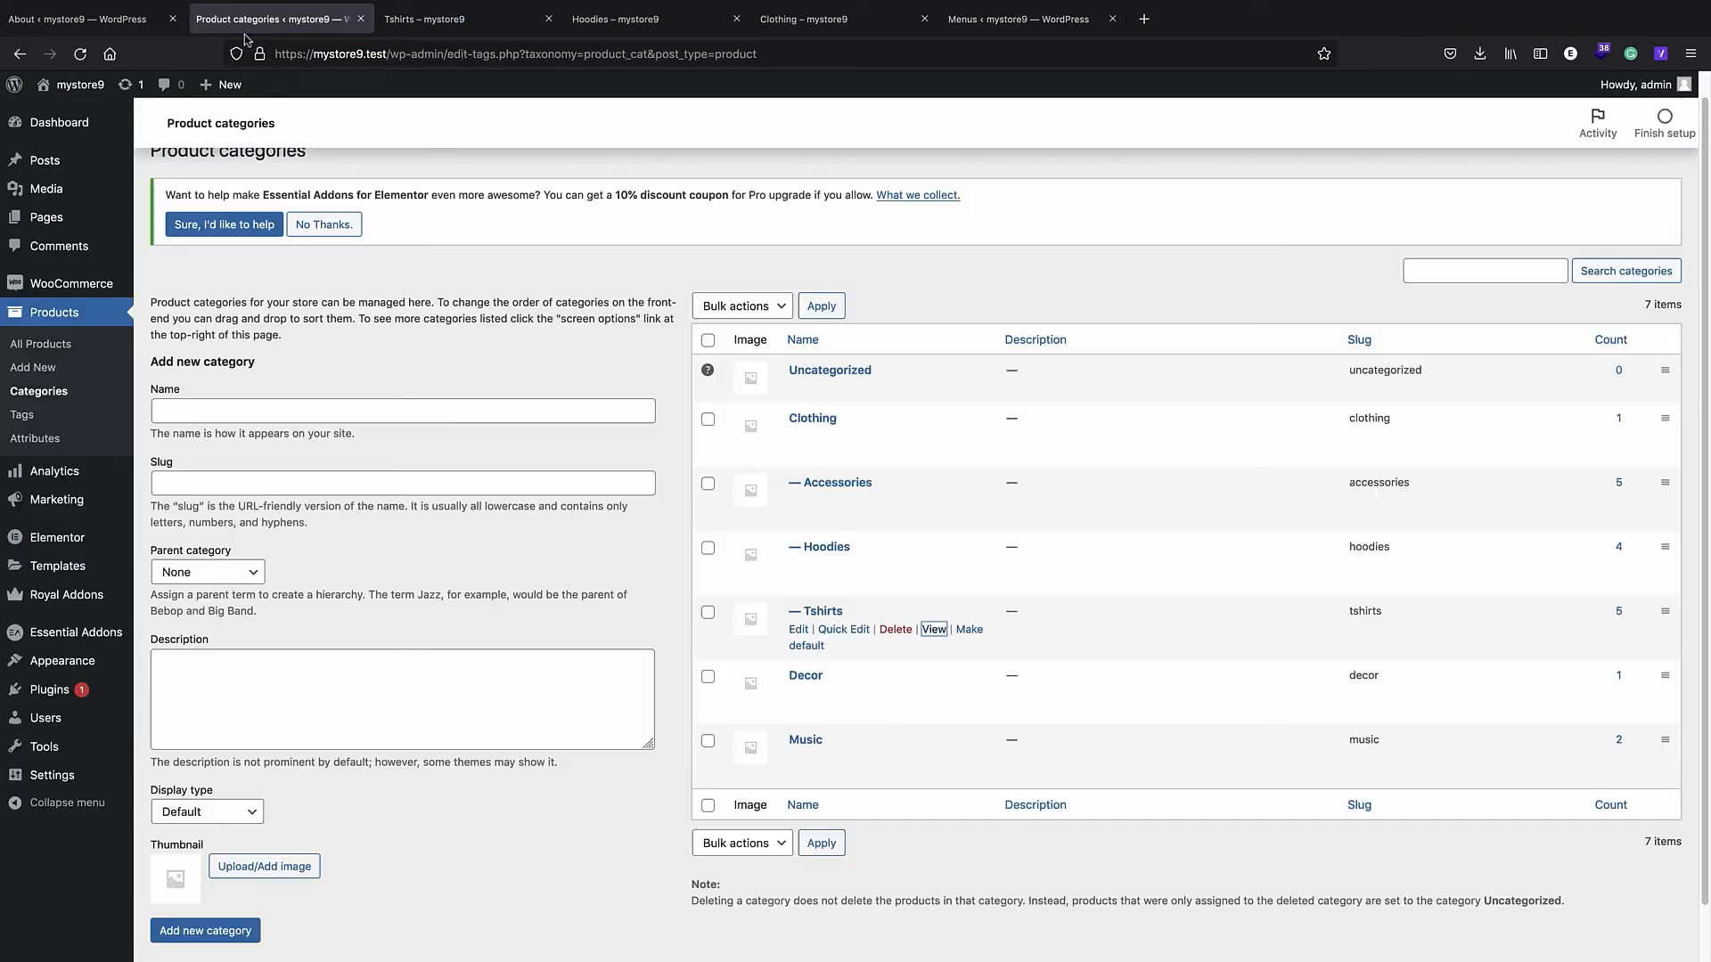
{"action": "left_click", "coordinate": [799, 657]}
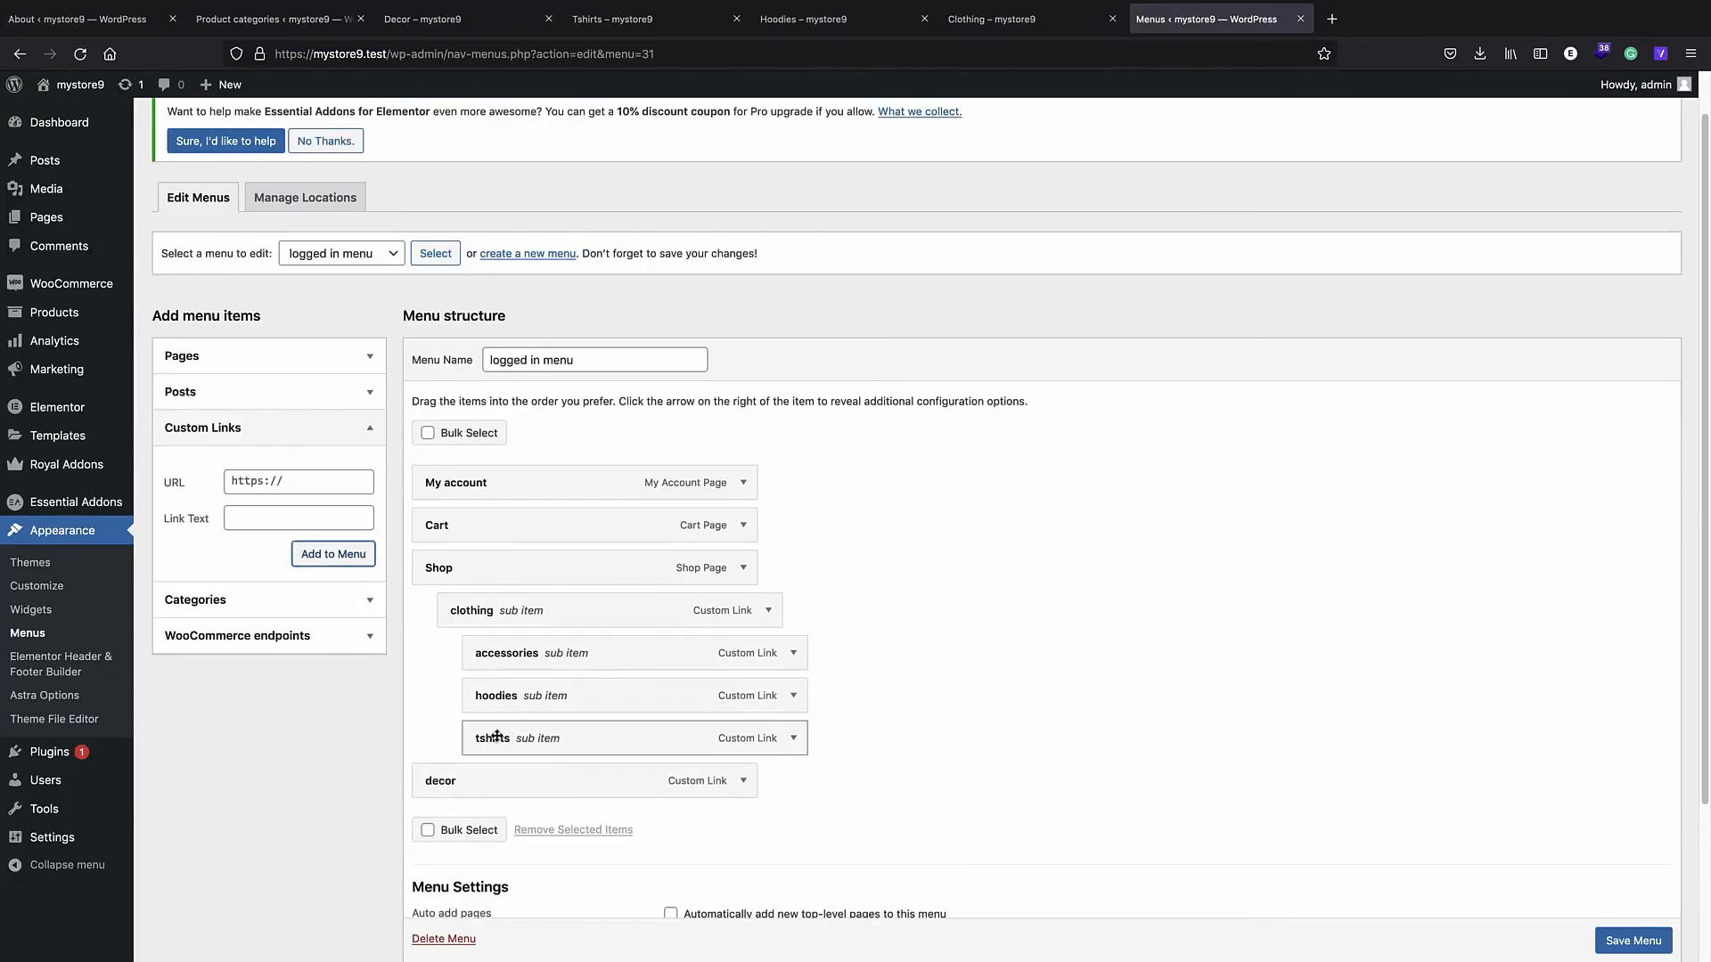
- Add a custom link to the Music category page with link text "music", nest it under Shop and save the menu
{"action": "left_click", "coordinate": [239, 20]}
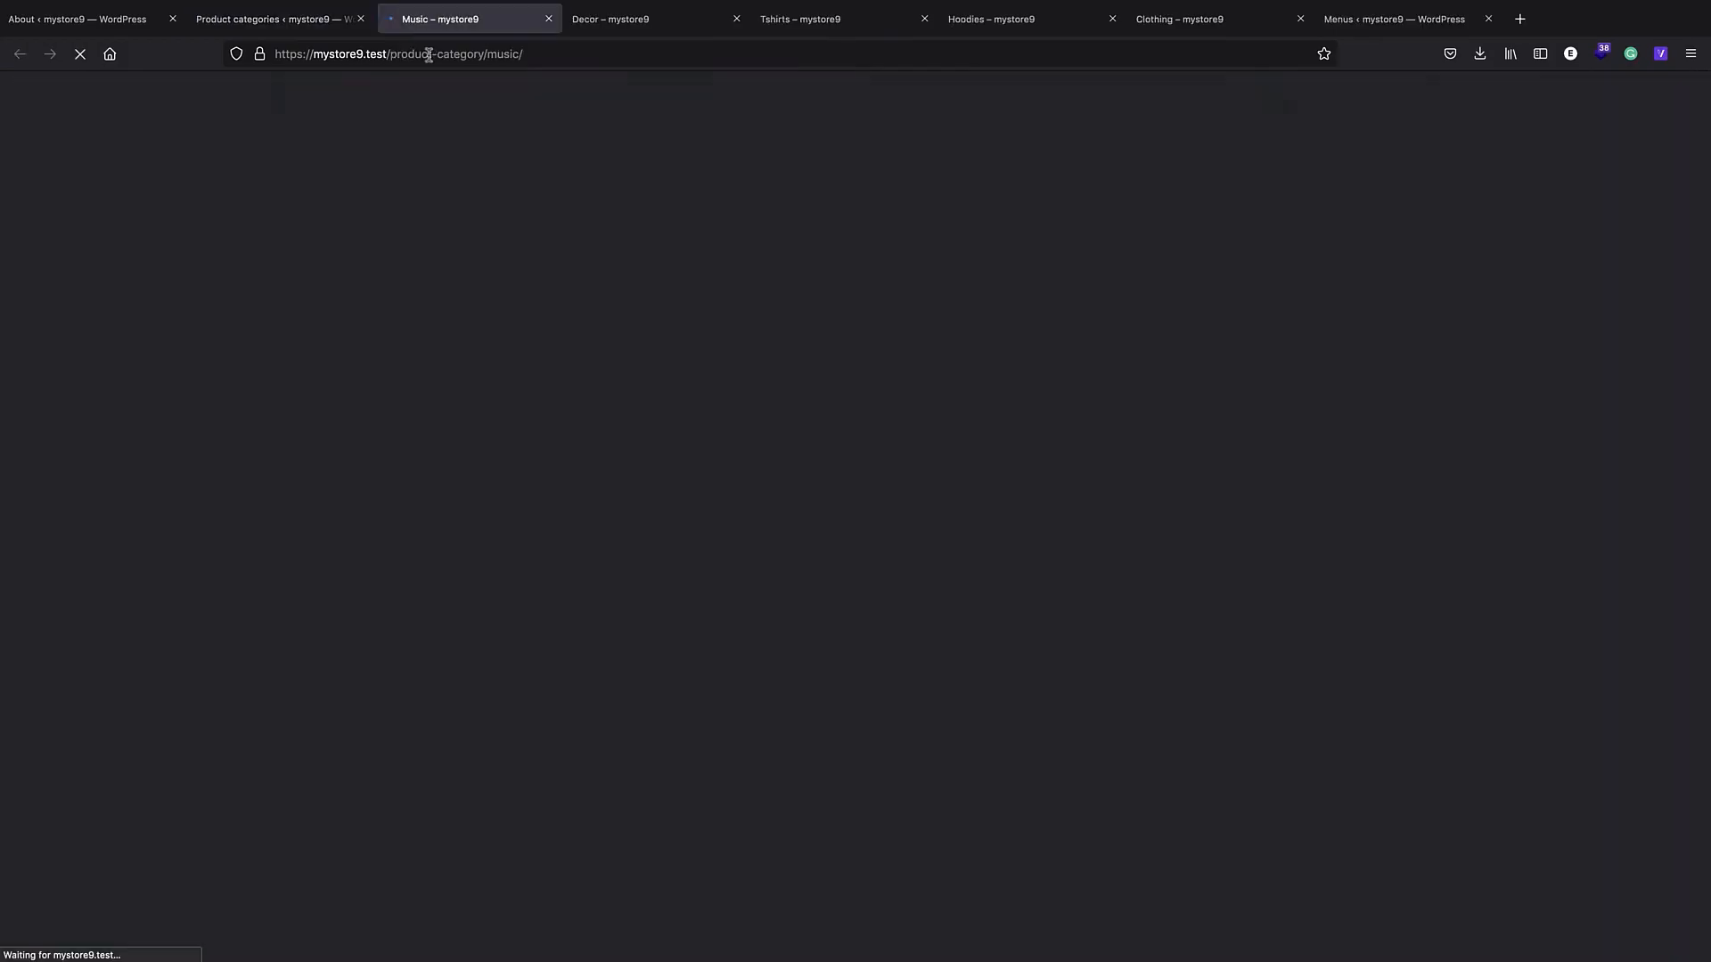
{"action": "left_click", "coordinate": [428, 55]}
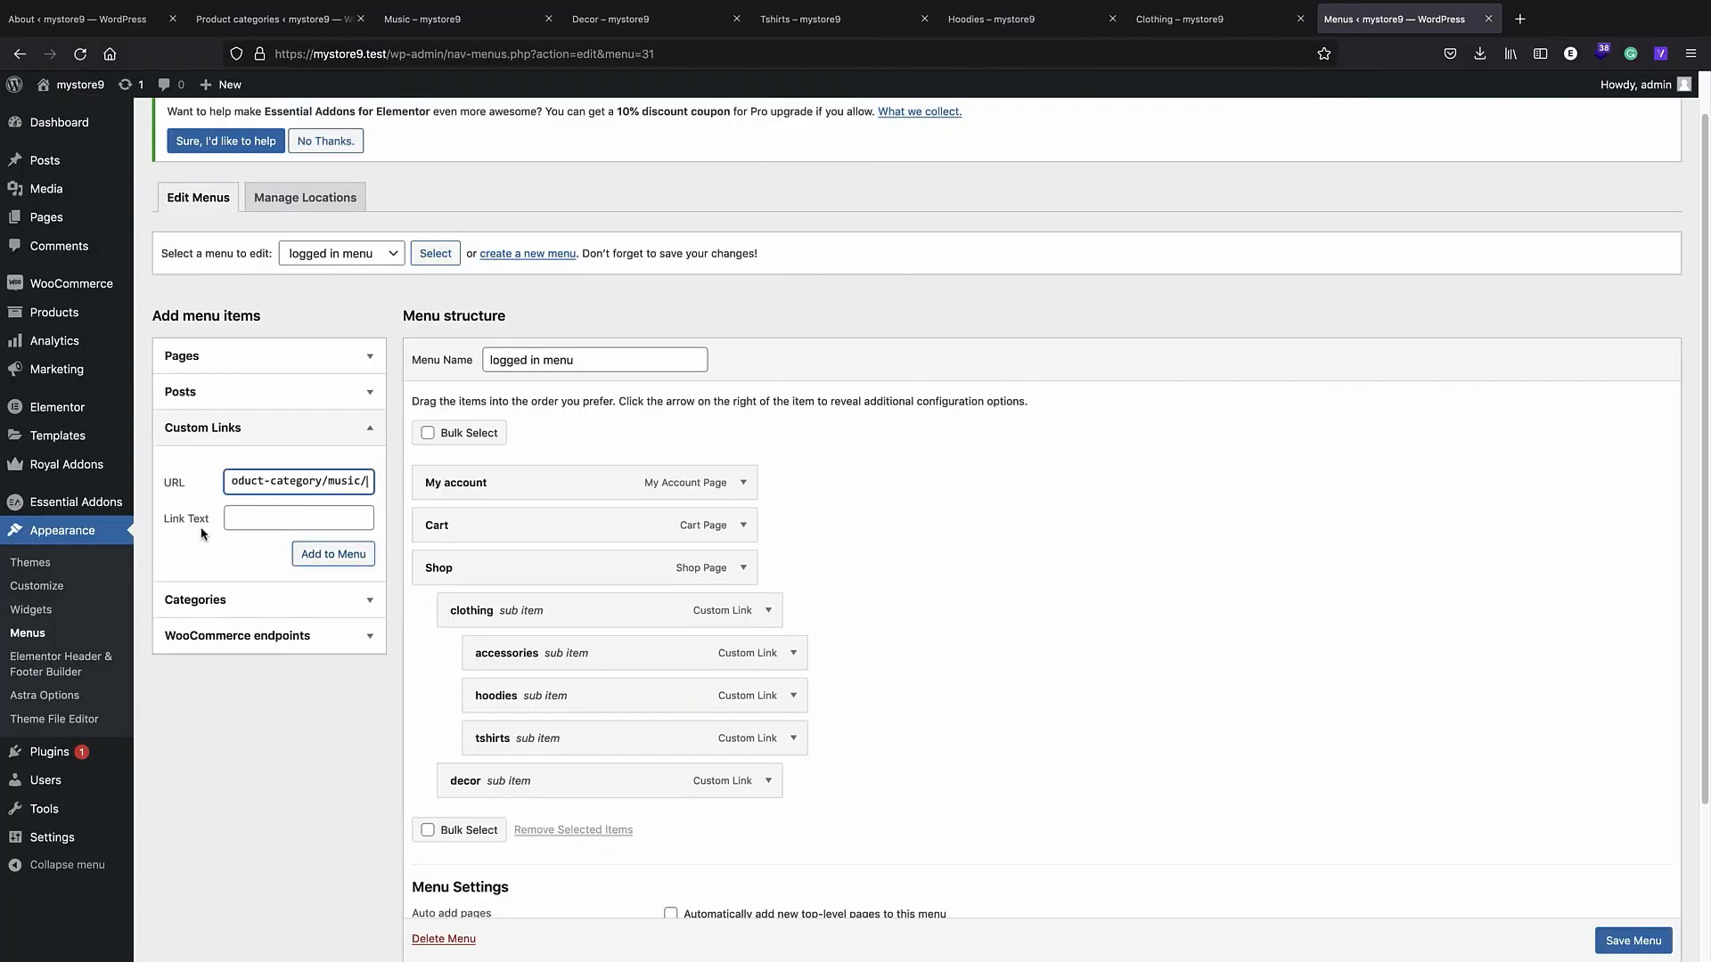
{"action": "left_click", "coordinate": [333, 553]}
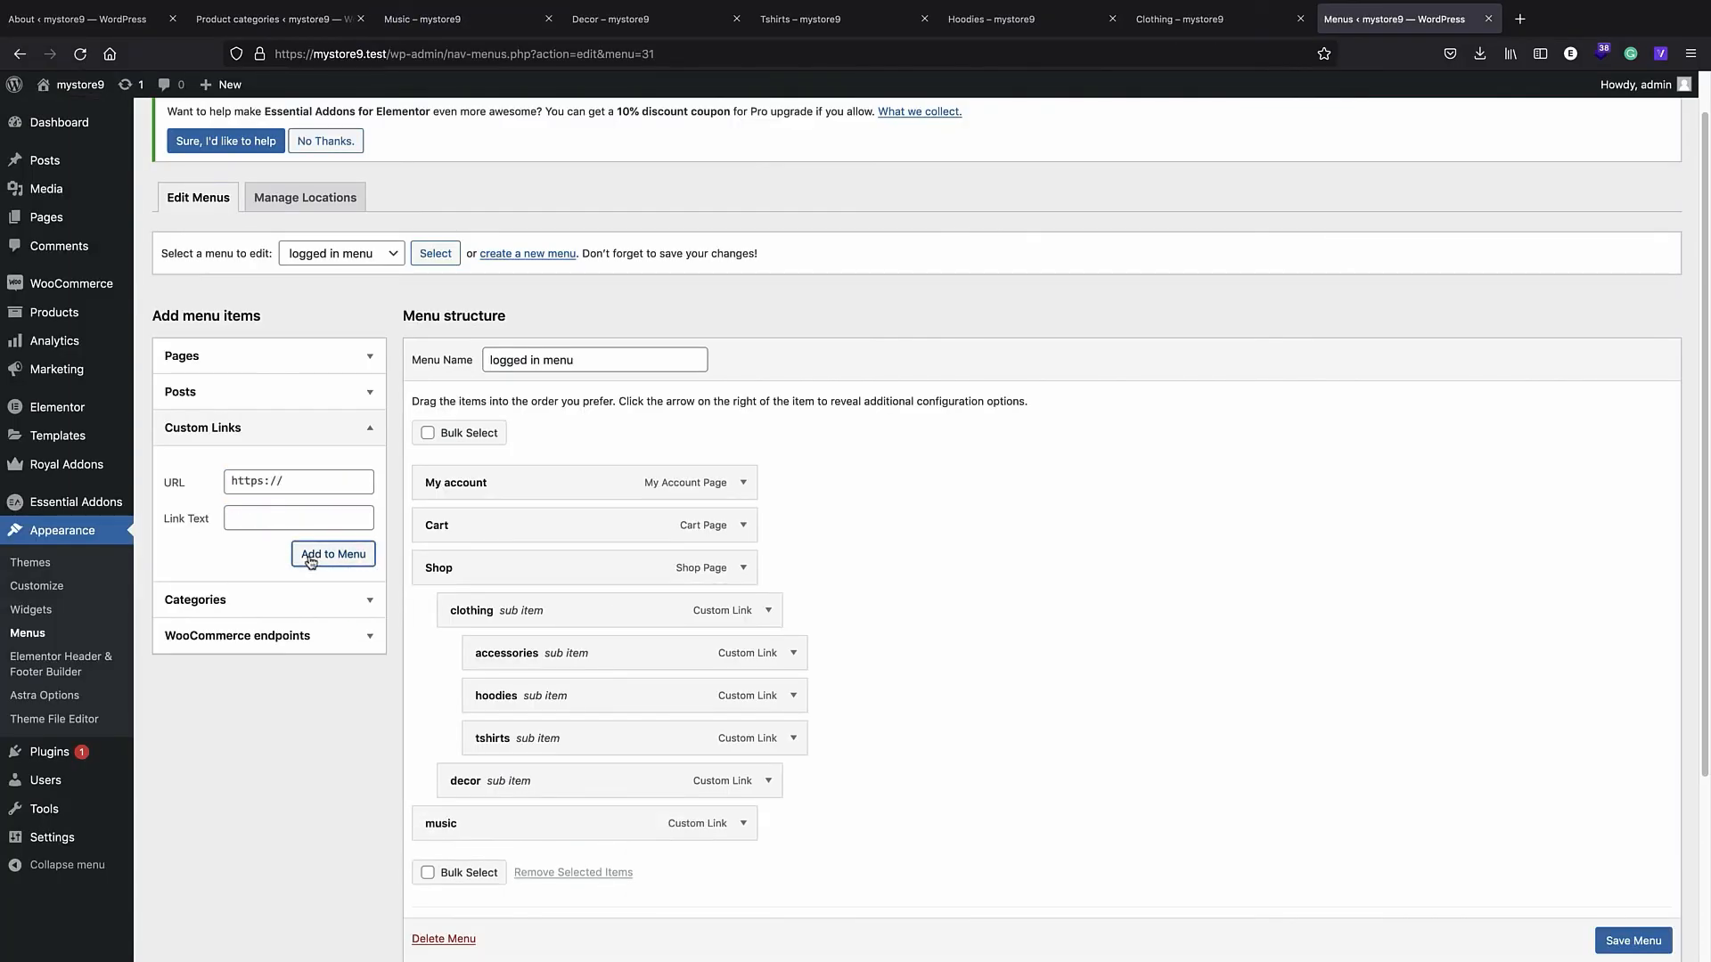
{"action": "left_click_drag", "start_coordinate": [428, 823], "coordinate": [451, 825]}
{"action": "left_click", "coordinate": [1633, 940]}
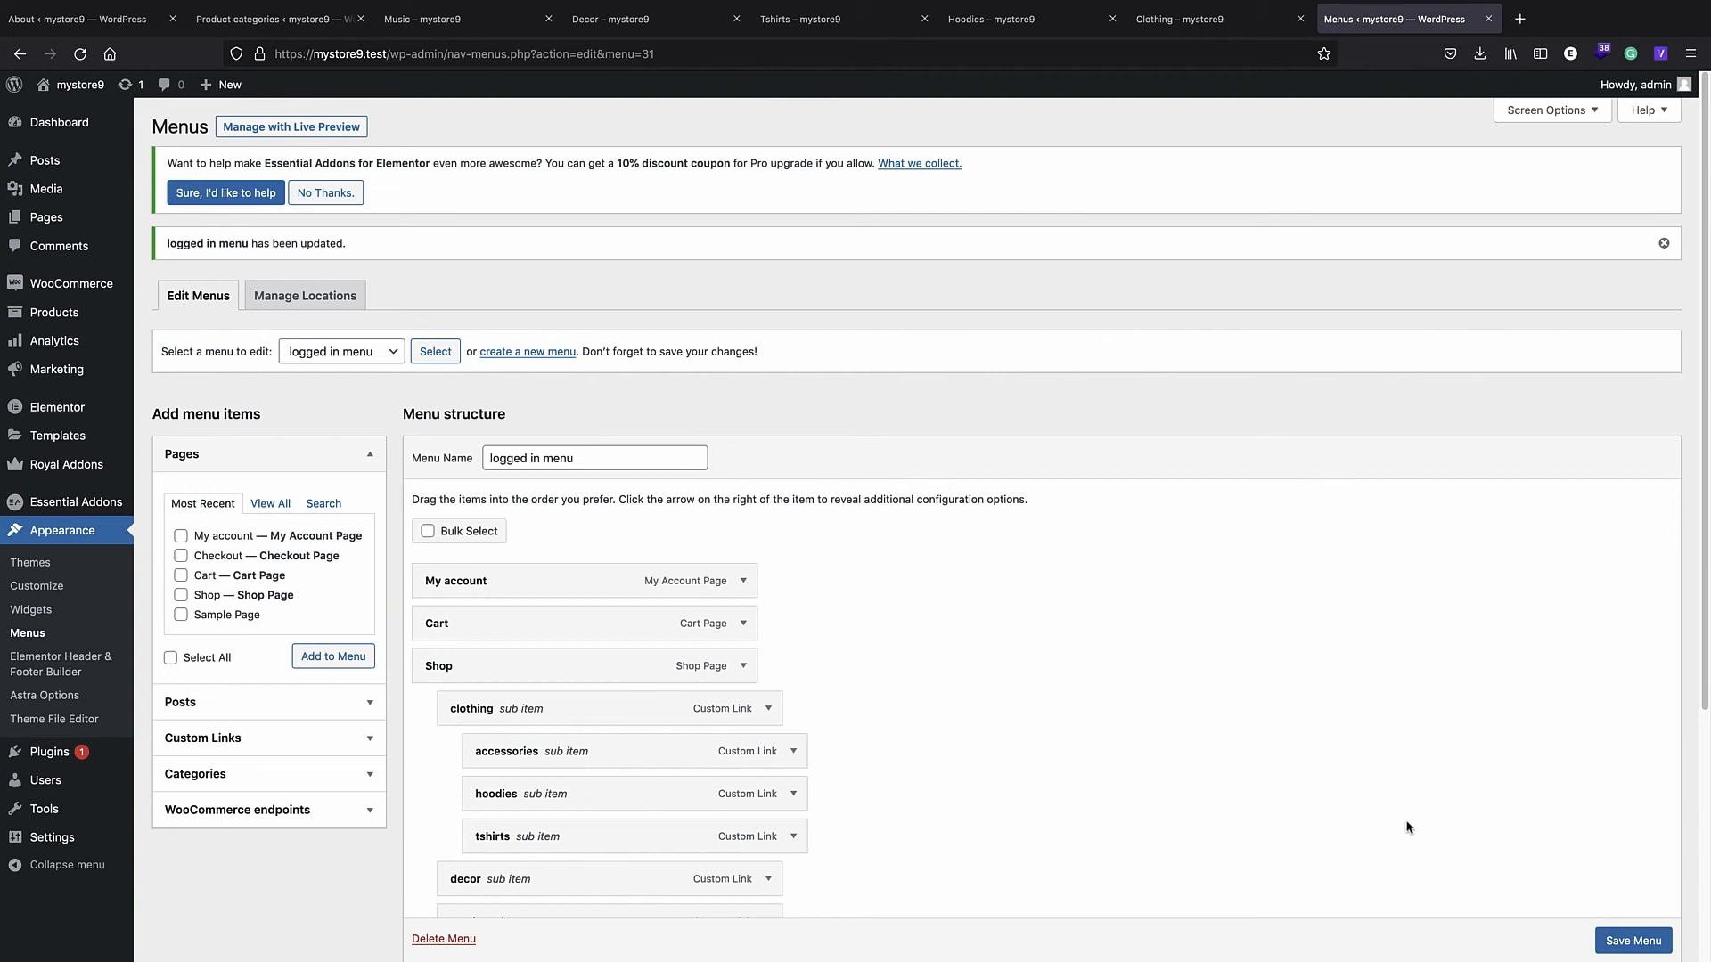
- Close the product categories tab and all the opened category page tabs, keeping the menu editor open
{"action": "left_click", "coordinate": [360, 19]}
{"action": "left_click", "coordinate": [360, 19]}
{"action": "left_click", "coordinate": [360, 19]}
{"action": "left_click", "coordinate": [360, 19]}
{"action": "left_click", "coordinate": [360, 18]}
{"action": "left_click", "coordinate": [360, 19]}
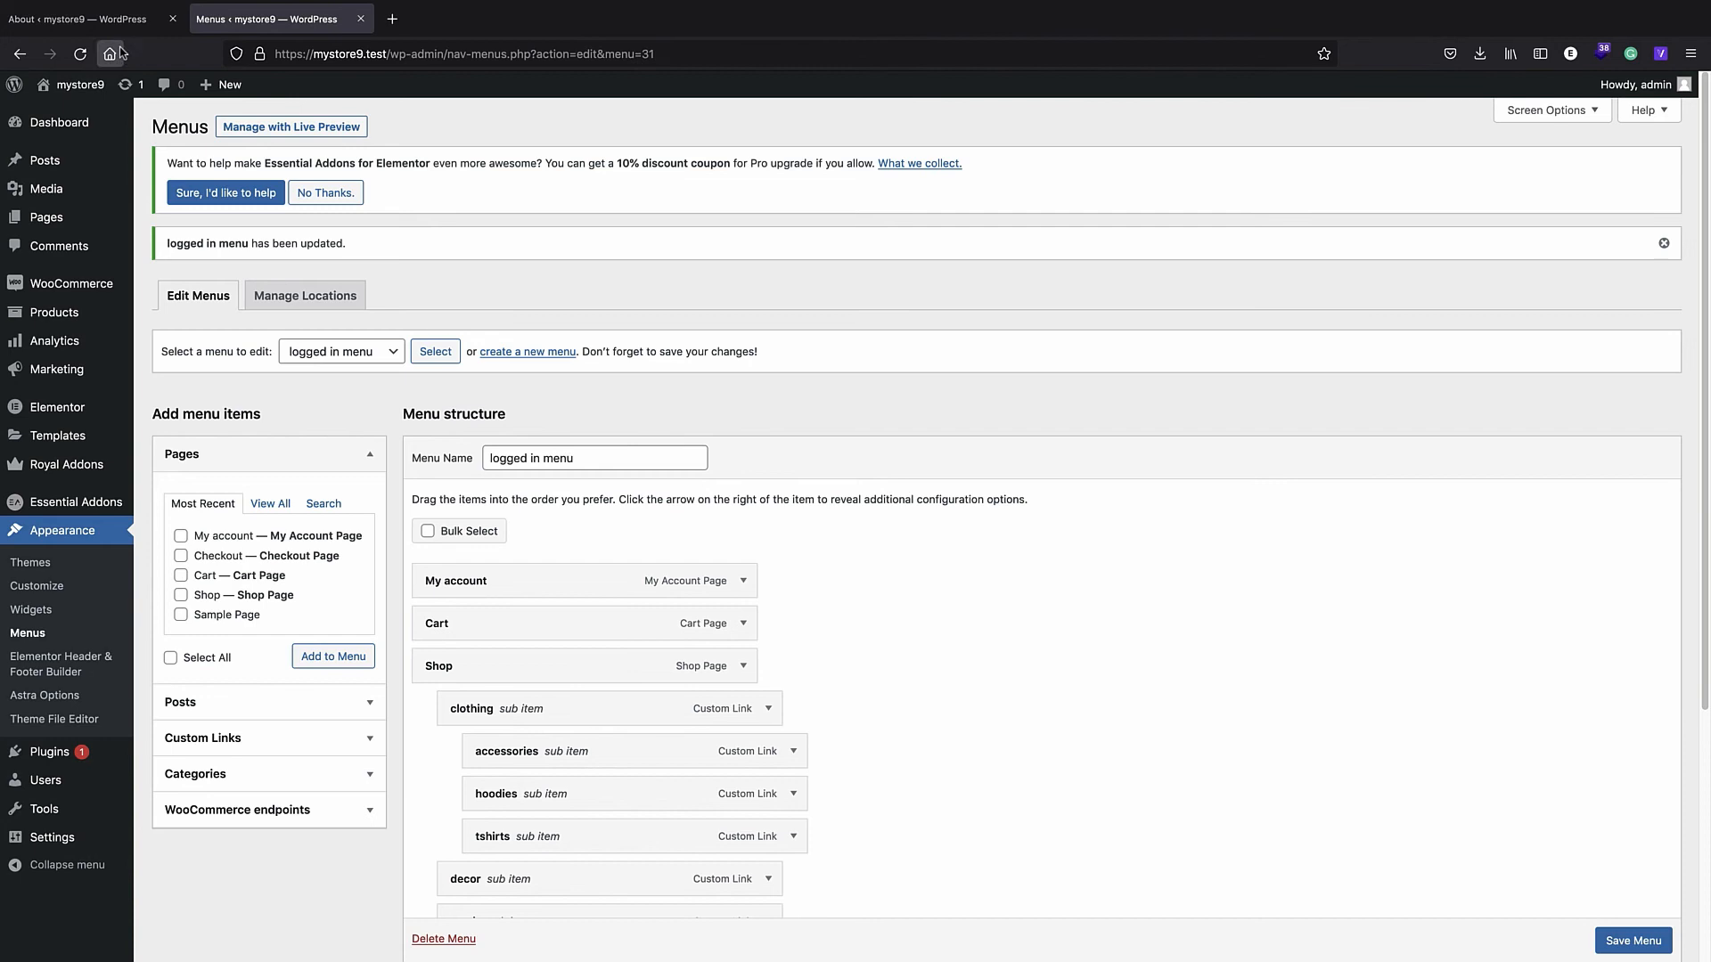
- Open the store's home page, check the Shop submenu with its nested clothing links and visit the hoodies category
{"action": "left_click", "coordinate": [98, 19]}
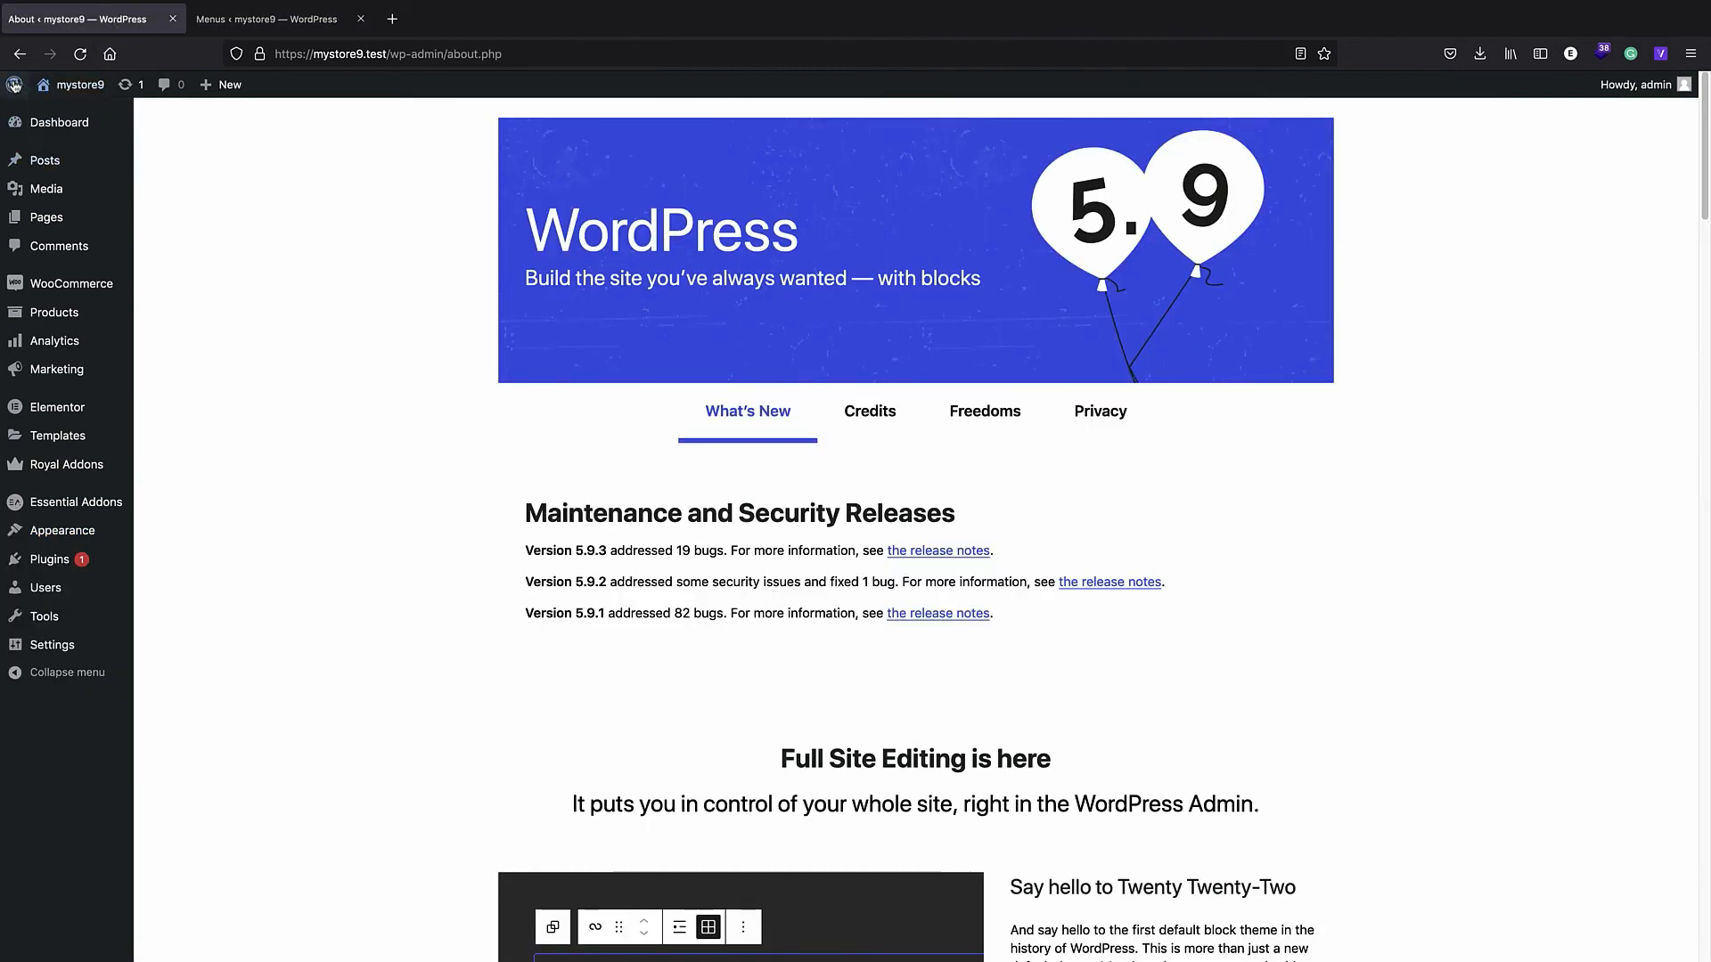
{"action": "left_click", "coordinate": [41, 89]}
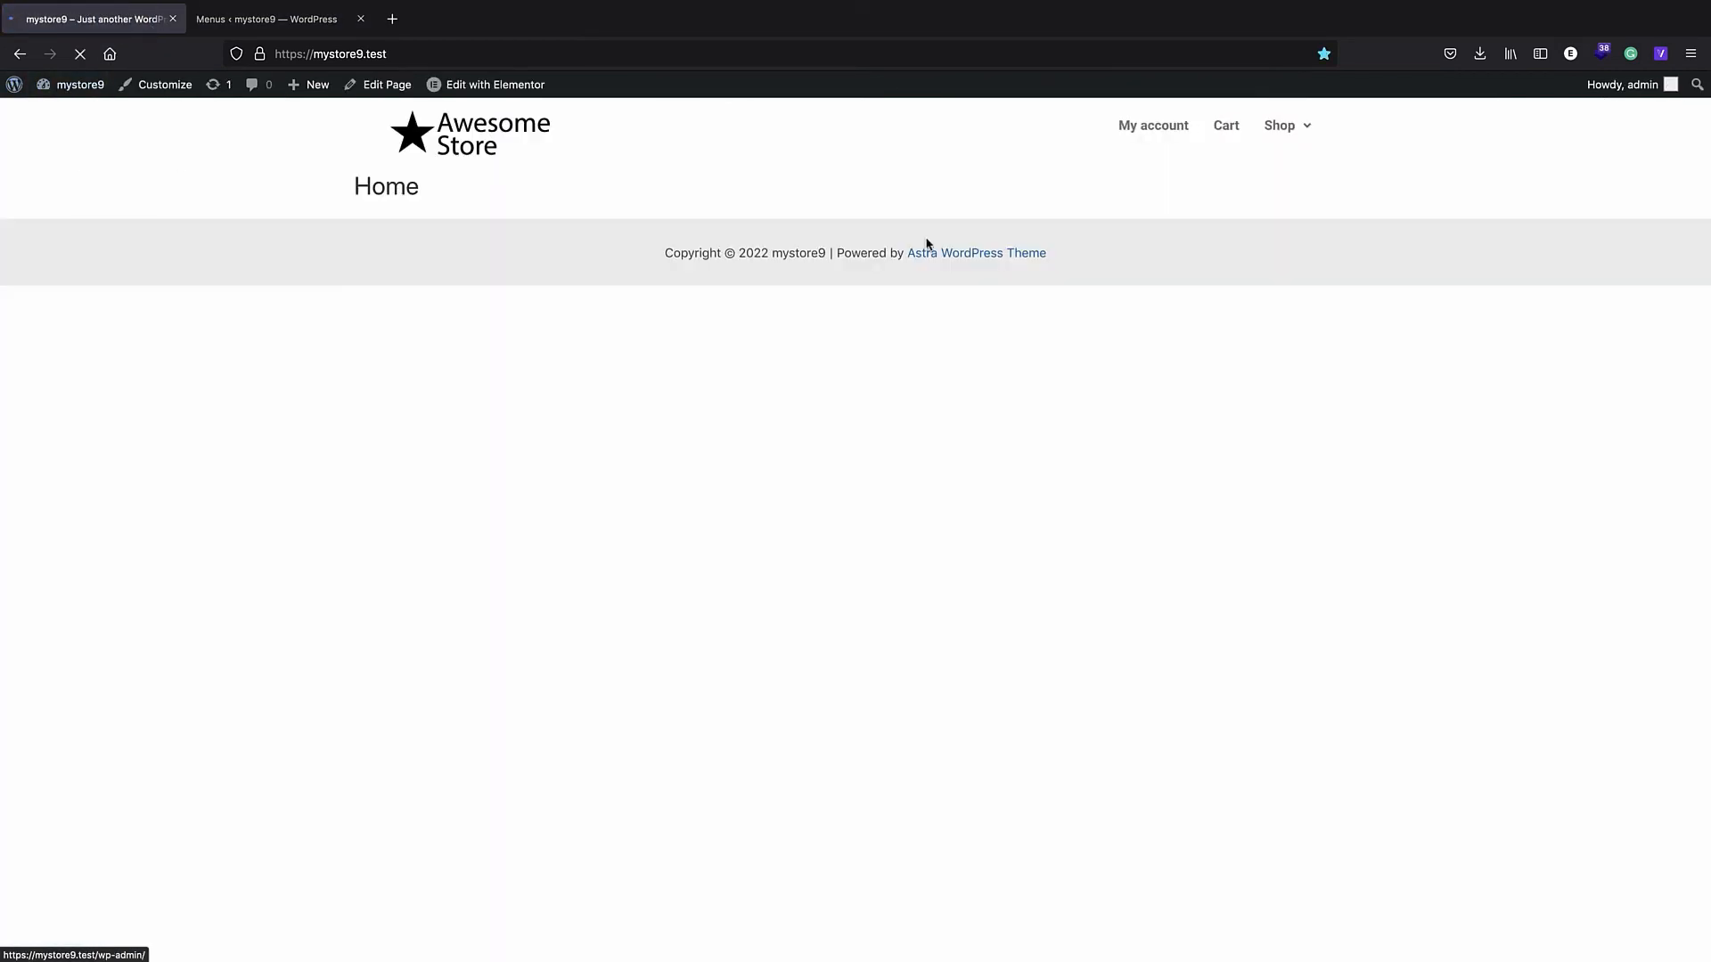
{"action": "mouse_move", "coordinate": [1304, 141]}
{"action": "mouse_move", "coordinate": [1319, 171]}
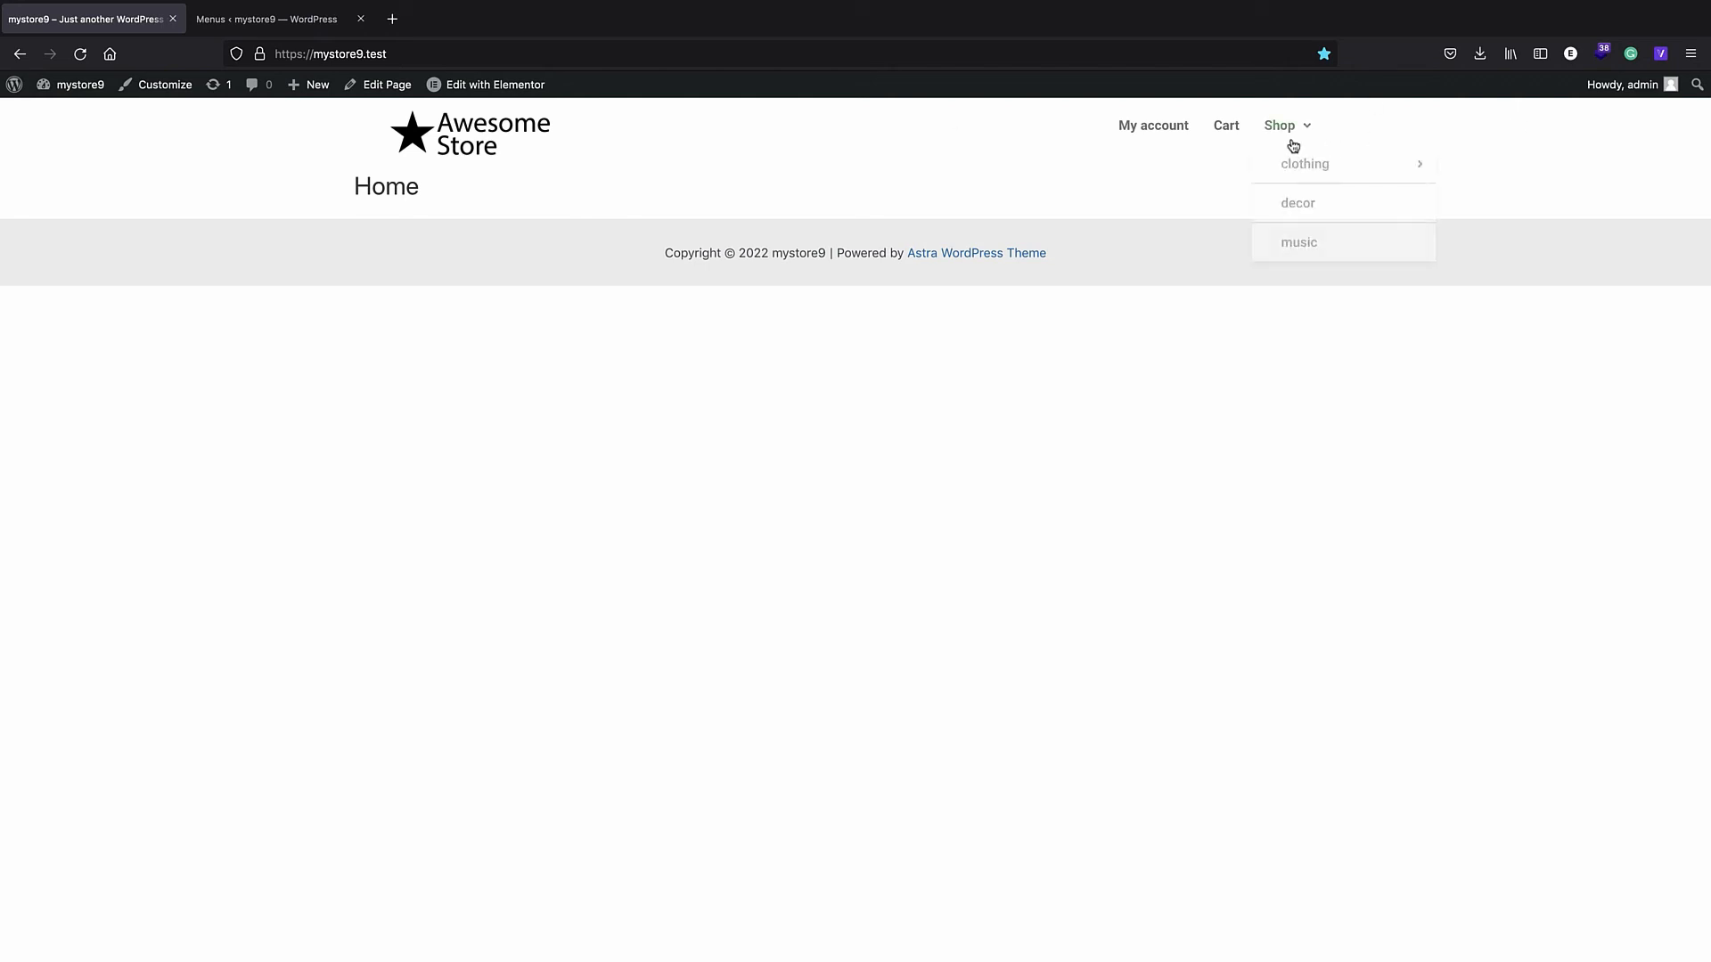
{"action": "left_click", "coordinate": [1527, 220]}
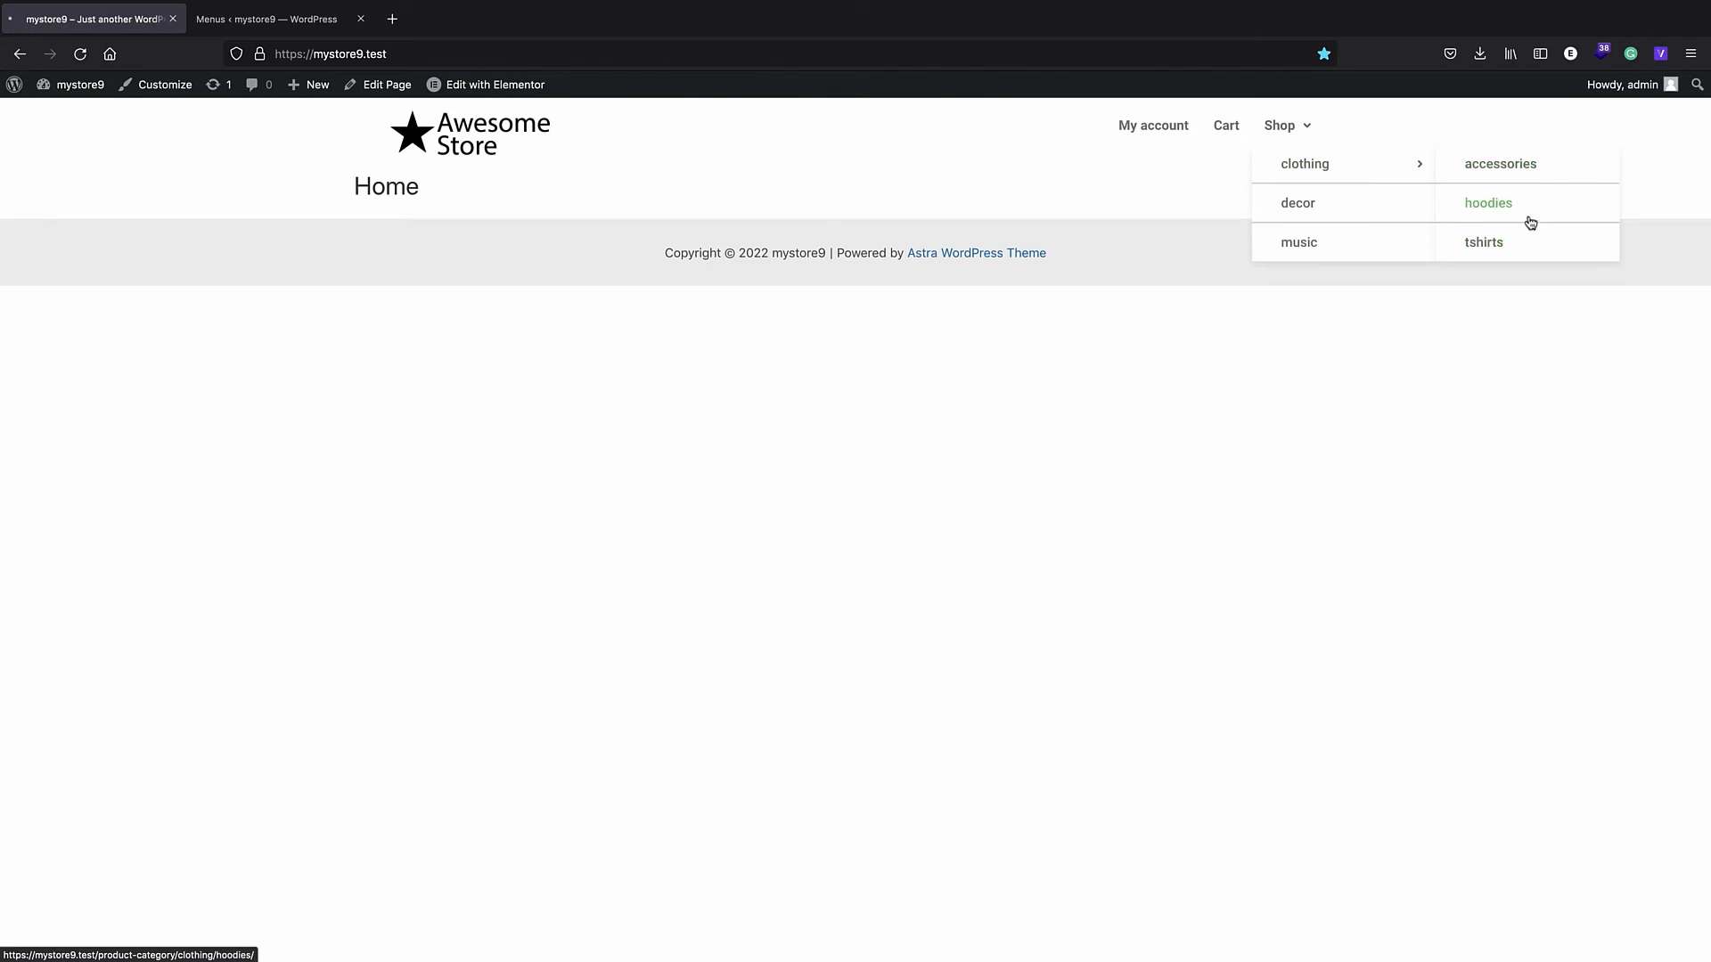
{"action": "mouse_move", "coordinate": [1294, 134]}
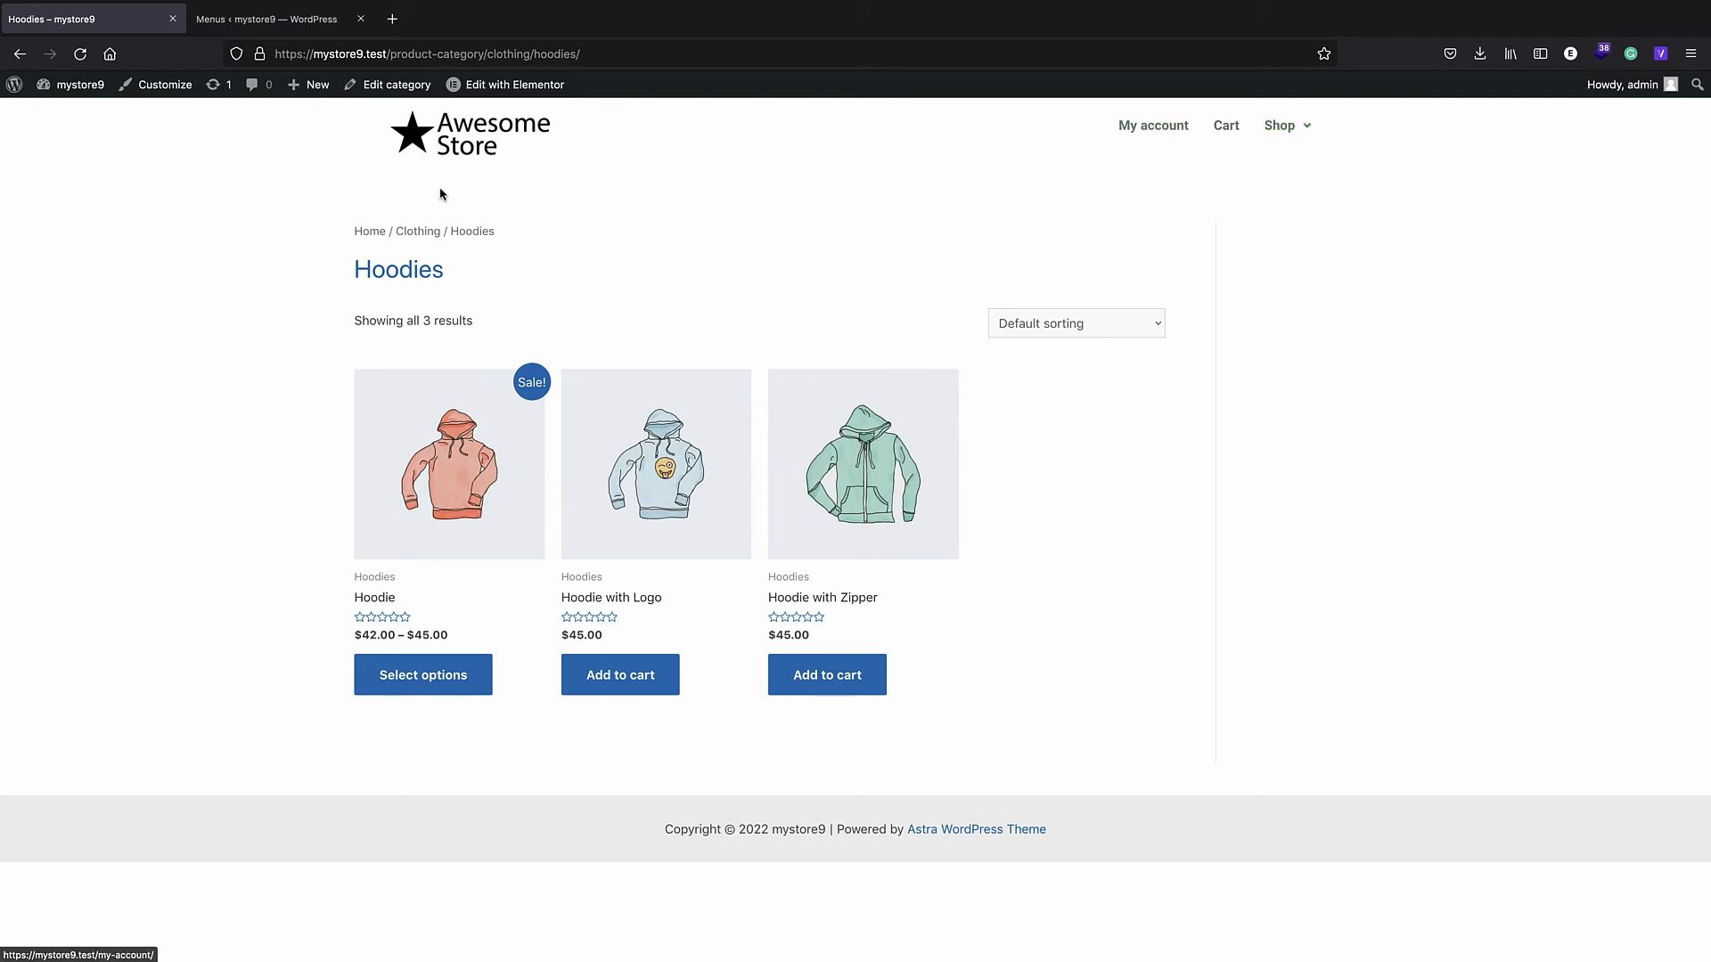
- Return to the store's home page and open the Shop page from the header menu
{"action": "left_click", "coordinate": [36, 108]}
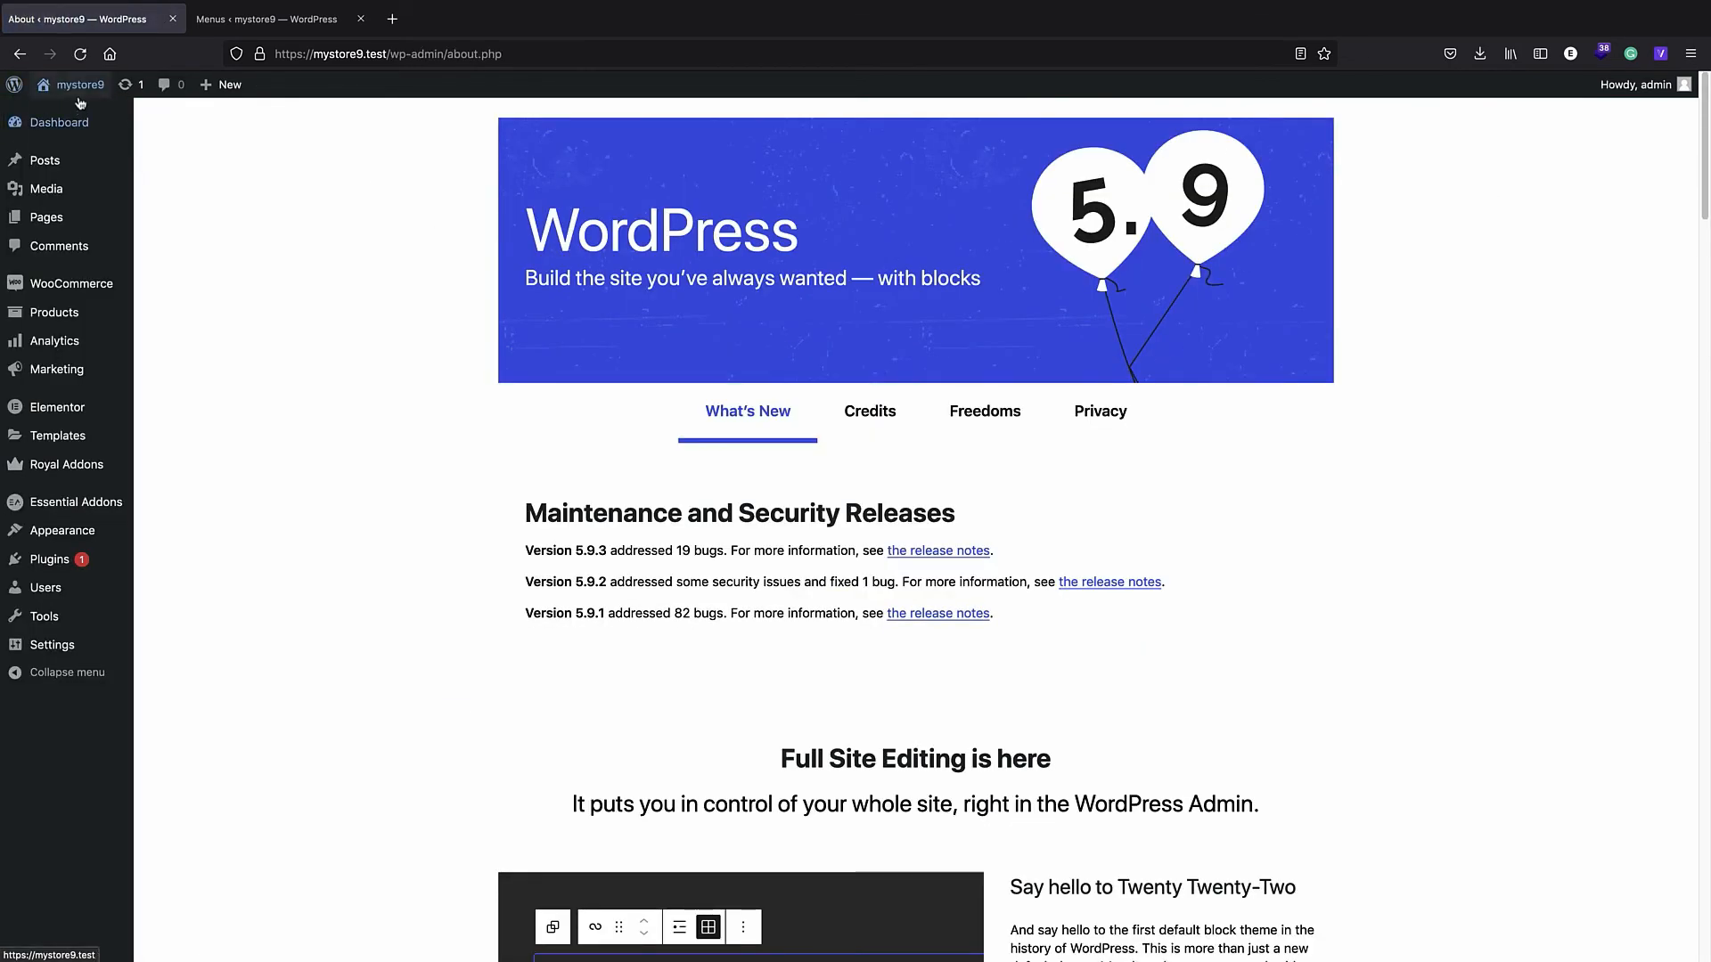
{"action": "left_click", "coordinate": [78, 84]}
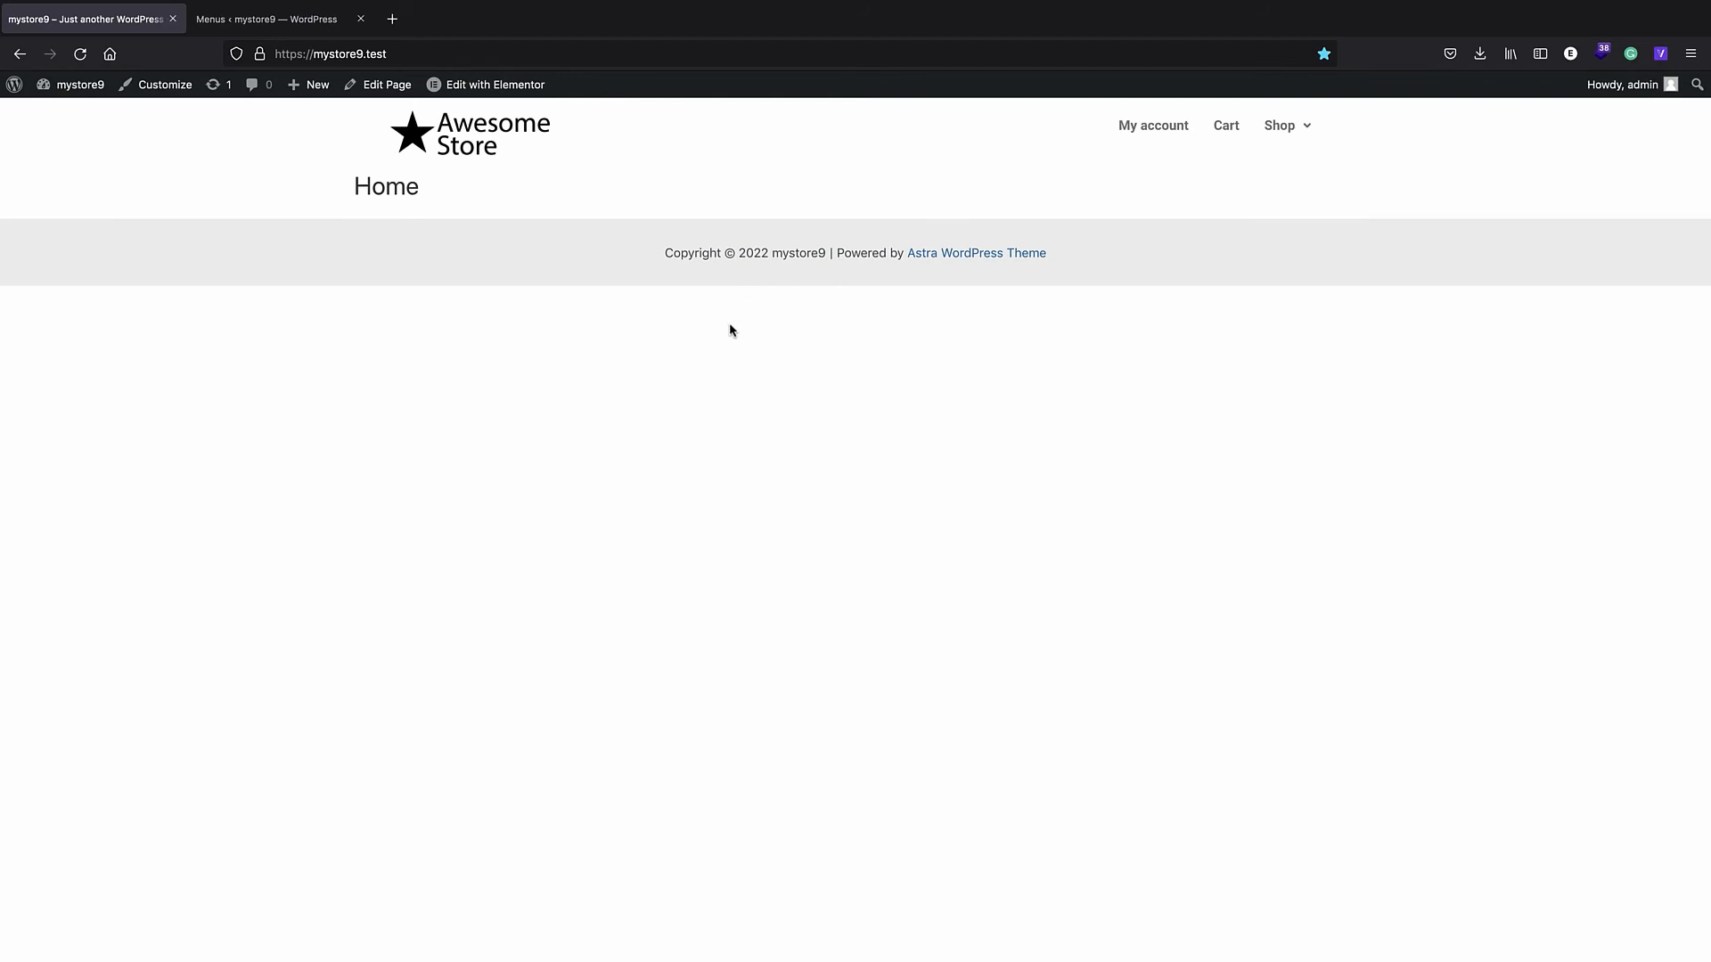
{"action": "left_click", "coordinate": [1280, 126]}
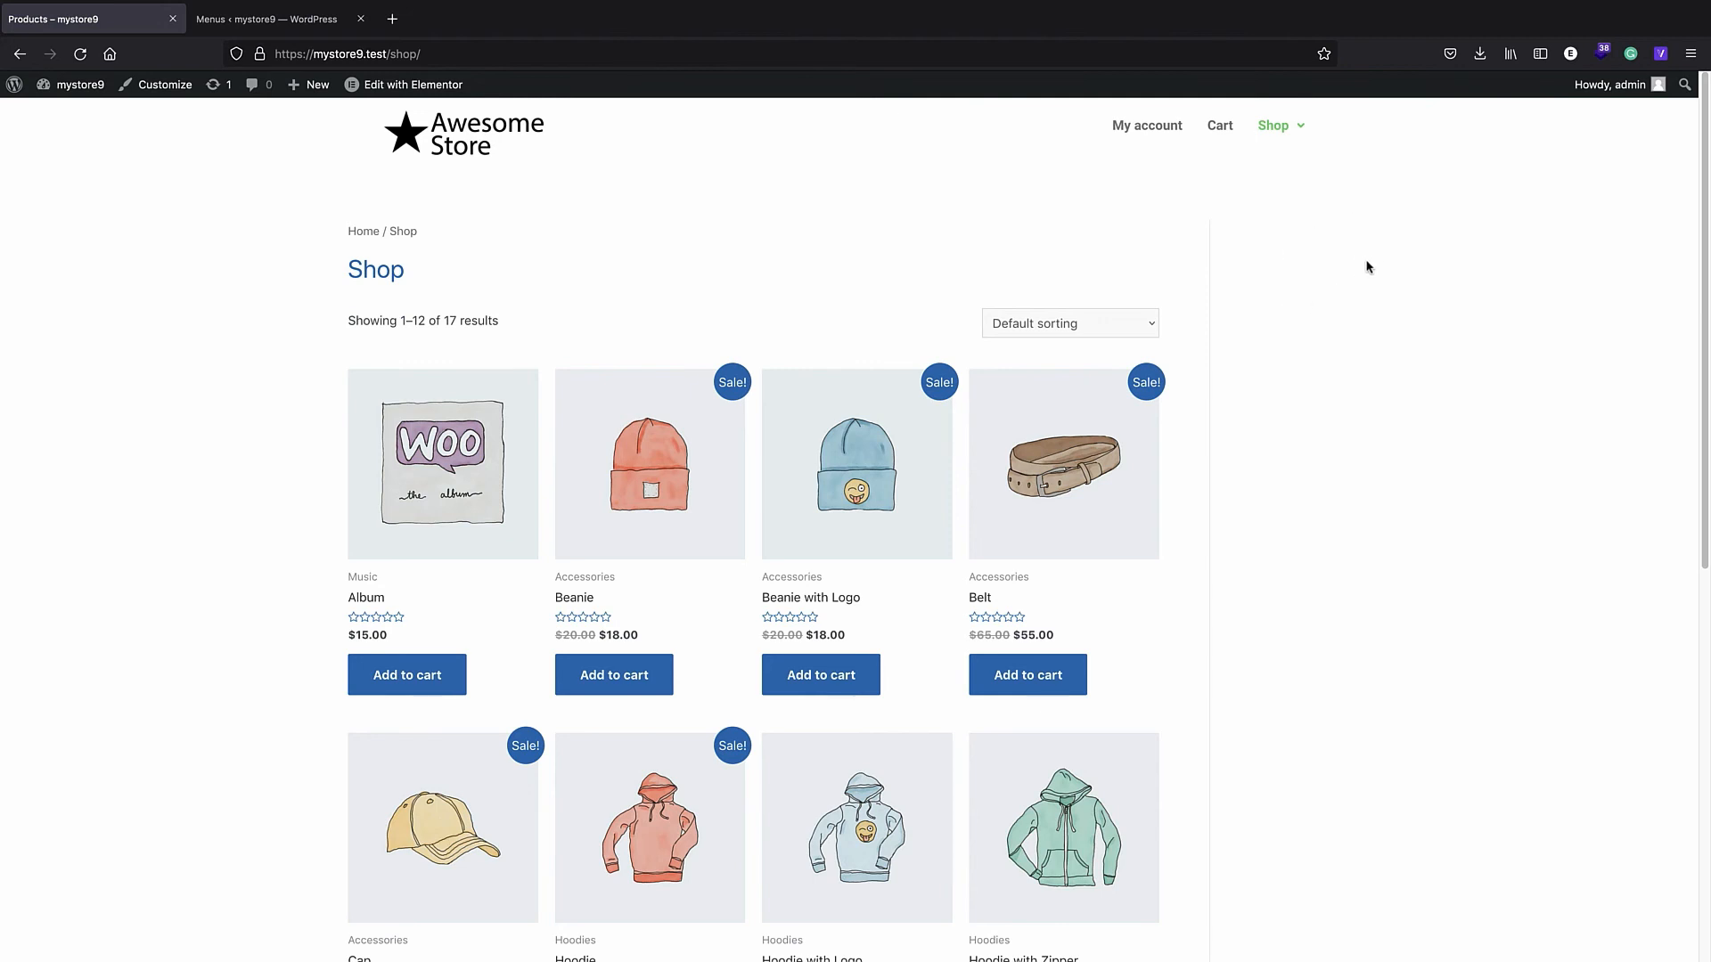
- Go from the Shop page to the store's home page and open it in the Elementor editor
{"action": "scroll", "coordinate": [1354, 276], "scroll_direction": "down", "scroll_amount": 5}
{"action": "scroll", "coordinate": [1176, 329], "scroll_direction": "up", "scroll_amount": 5}
{"action": "left_click", "coordinate": [401, 129]}
{"action": "left_click", "coordinate": [393, 86]}
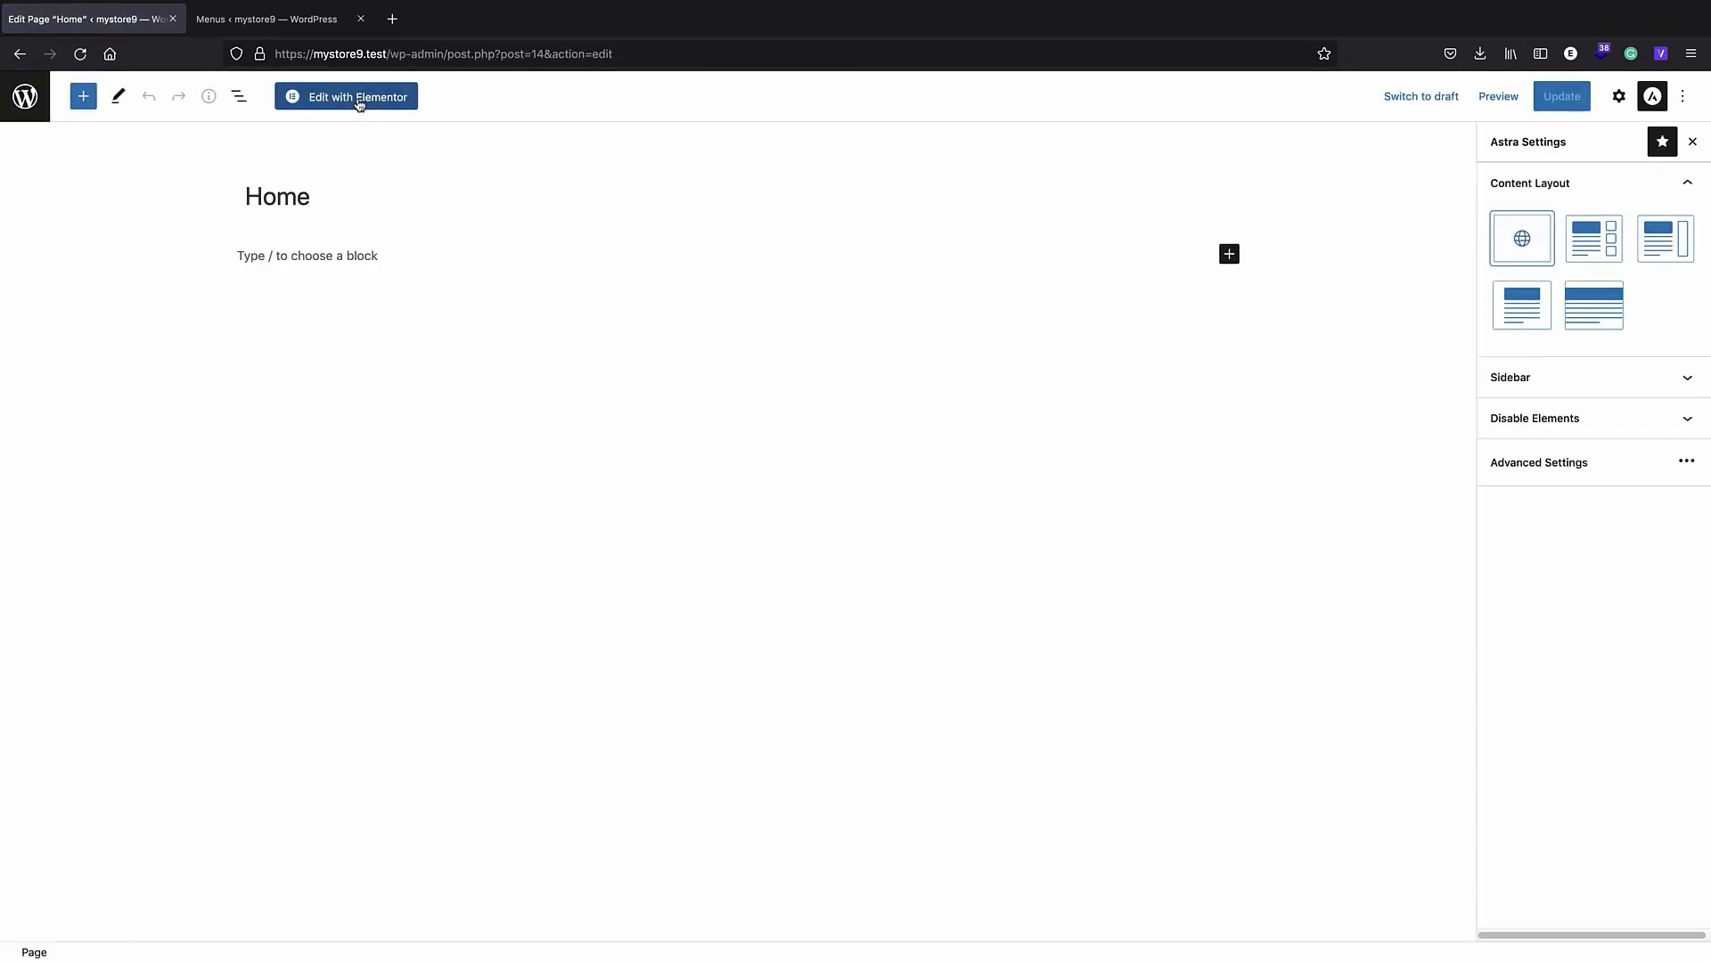
{"action": "left_click", "coordinate": [359, 99]}
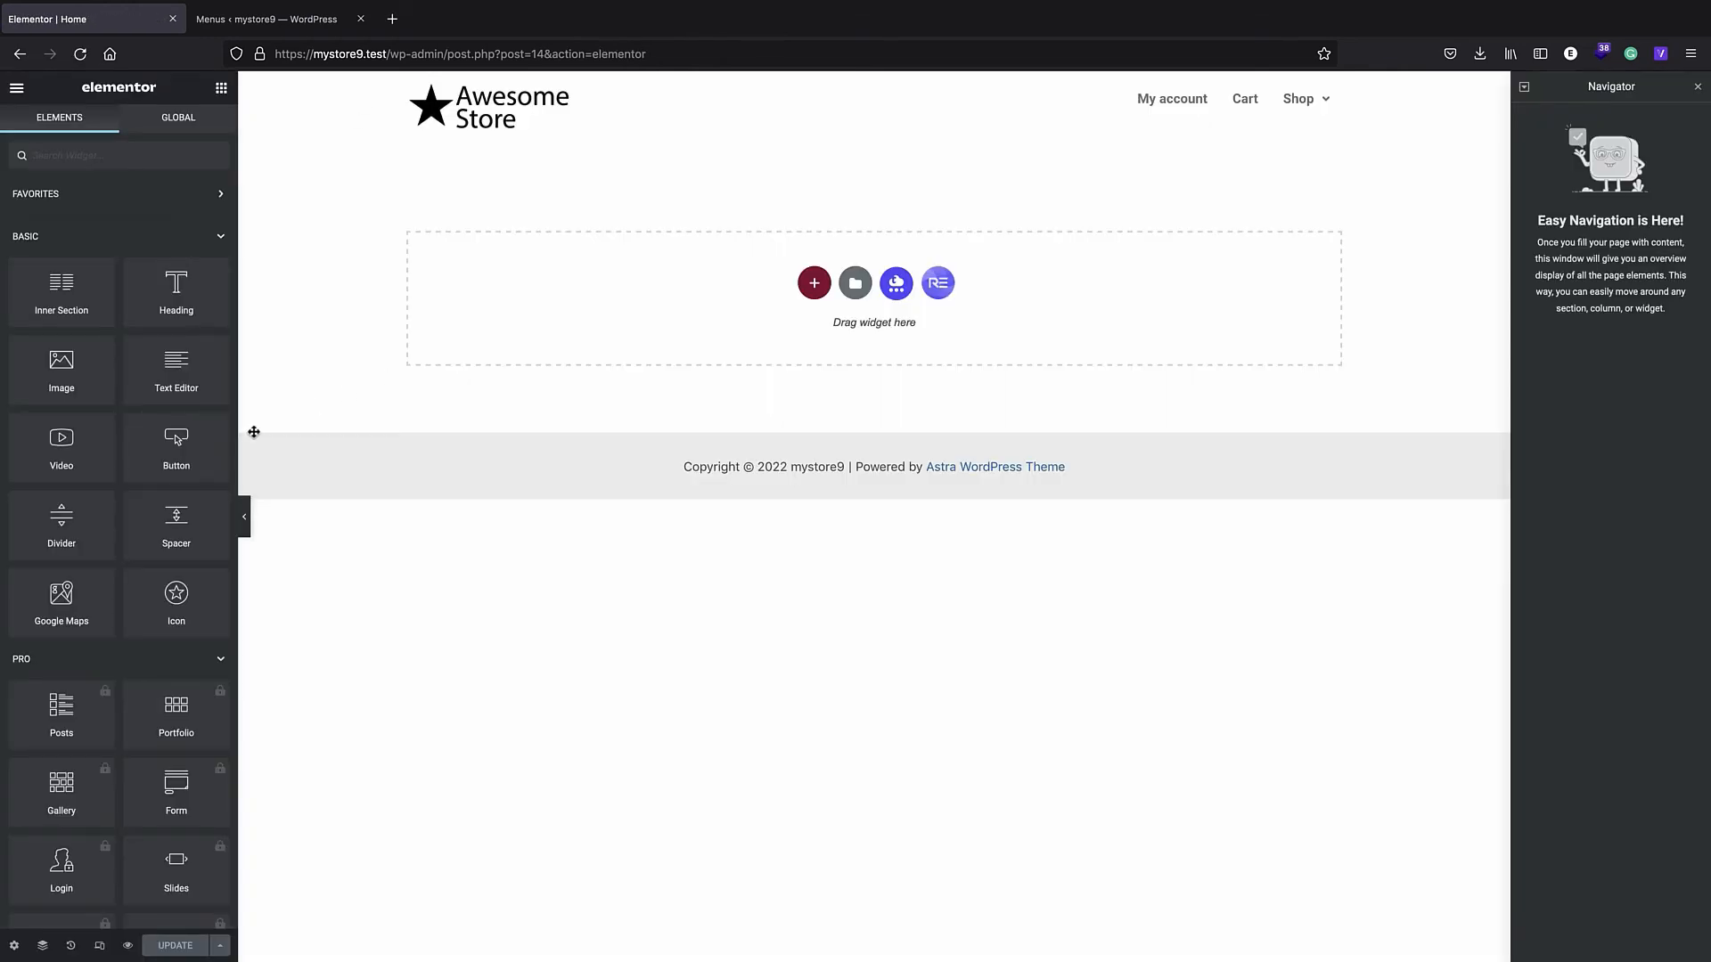
- Set the home page's layout to Elementor Full Width and update the page
{"action": "left_click", "coordinate": [26, 947]}
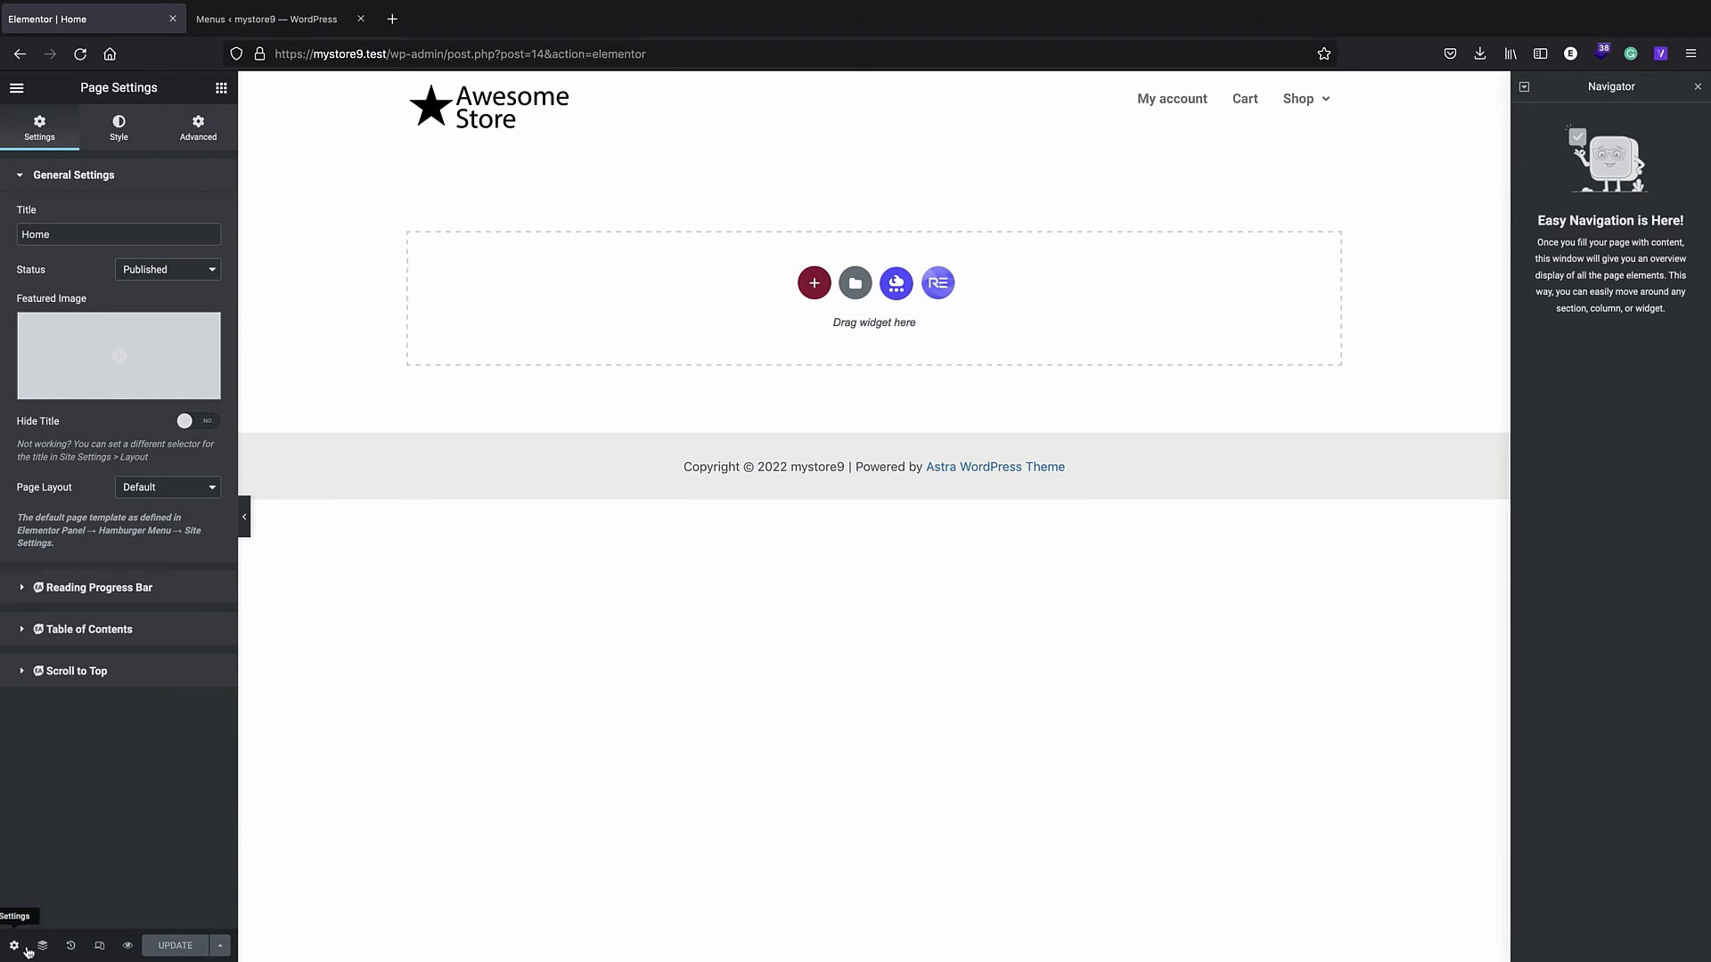
{"action": "left_click", "coordinate": [164, 488]}
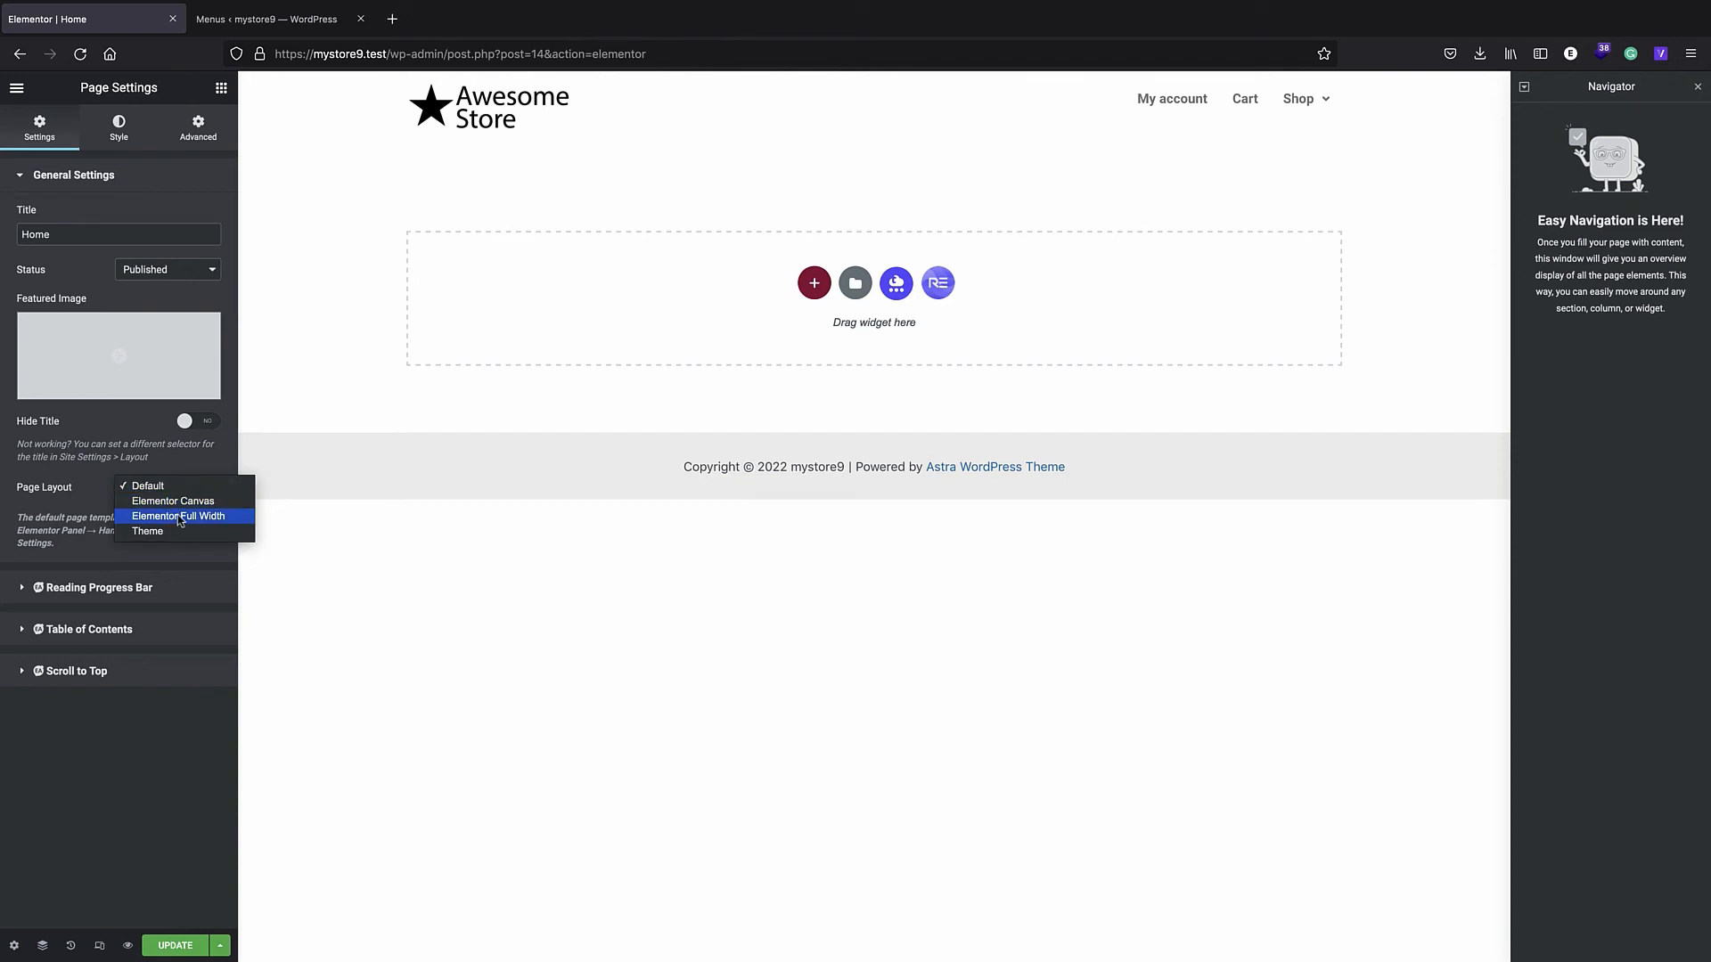
{"action": "left_click", "coordinate": [179, 516]}
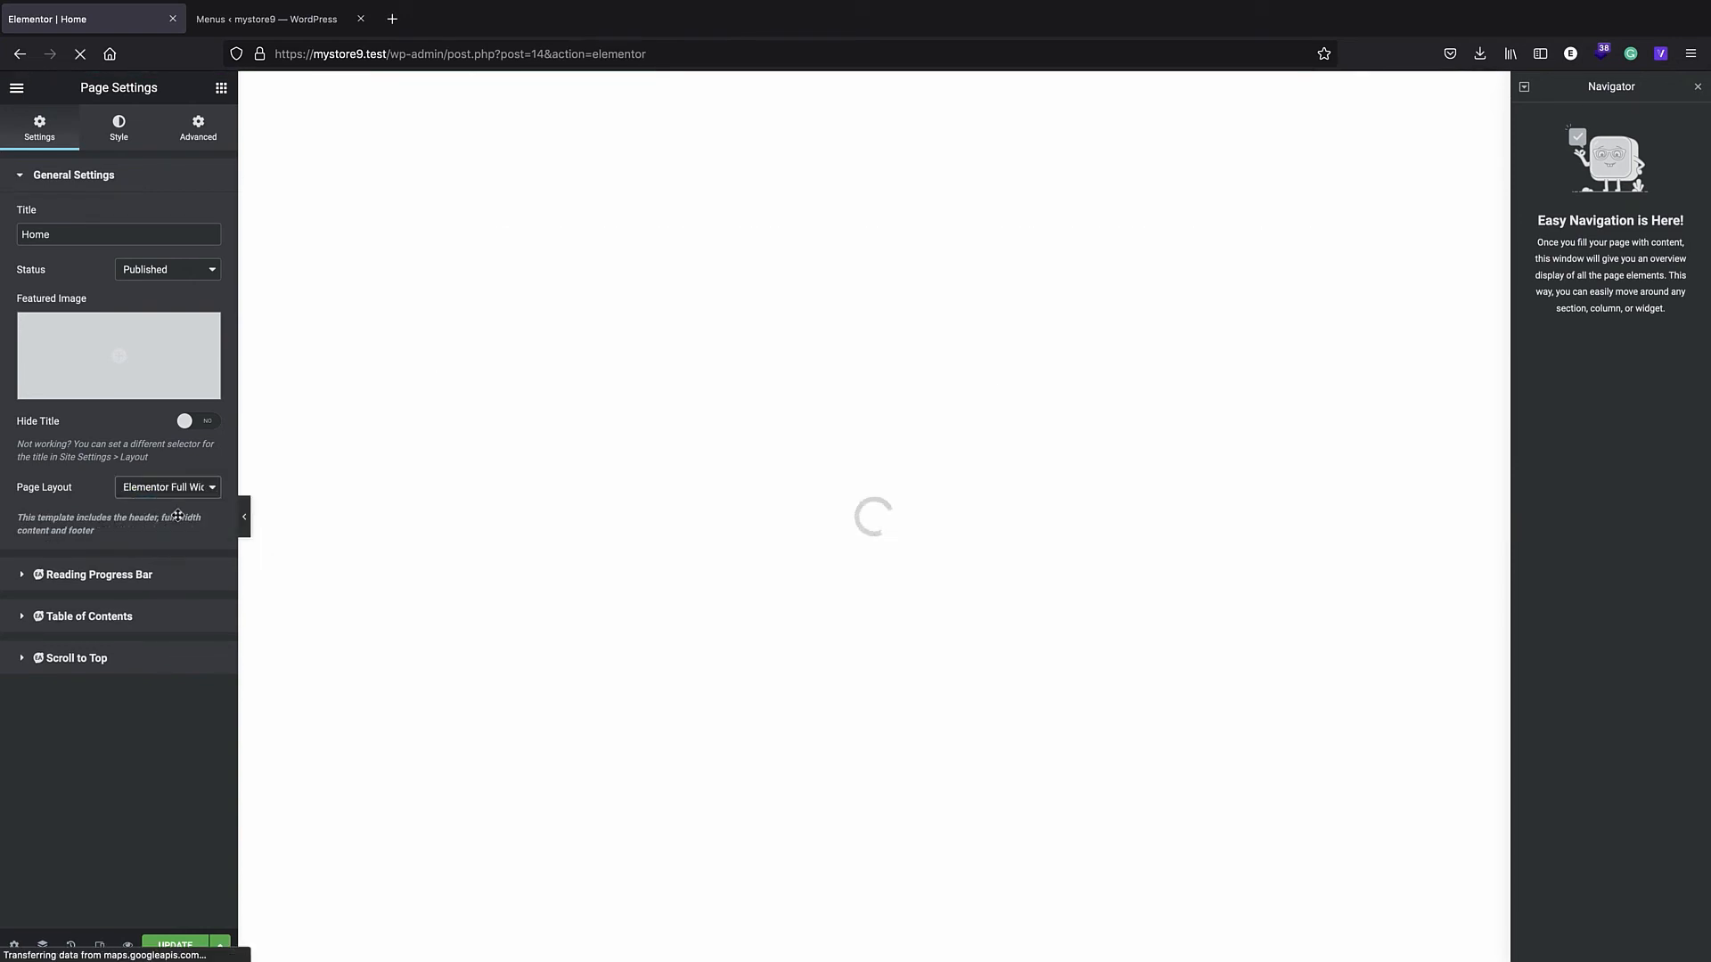
{"action": "left_click", "coordinate": [161, 943]}
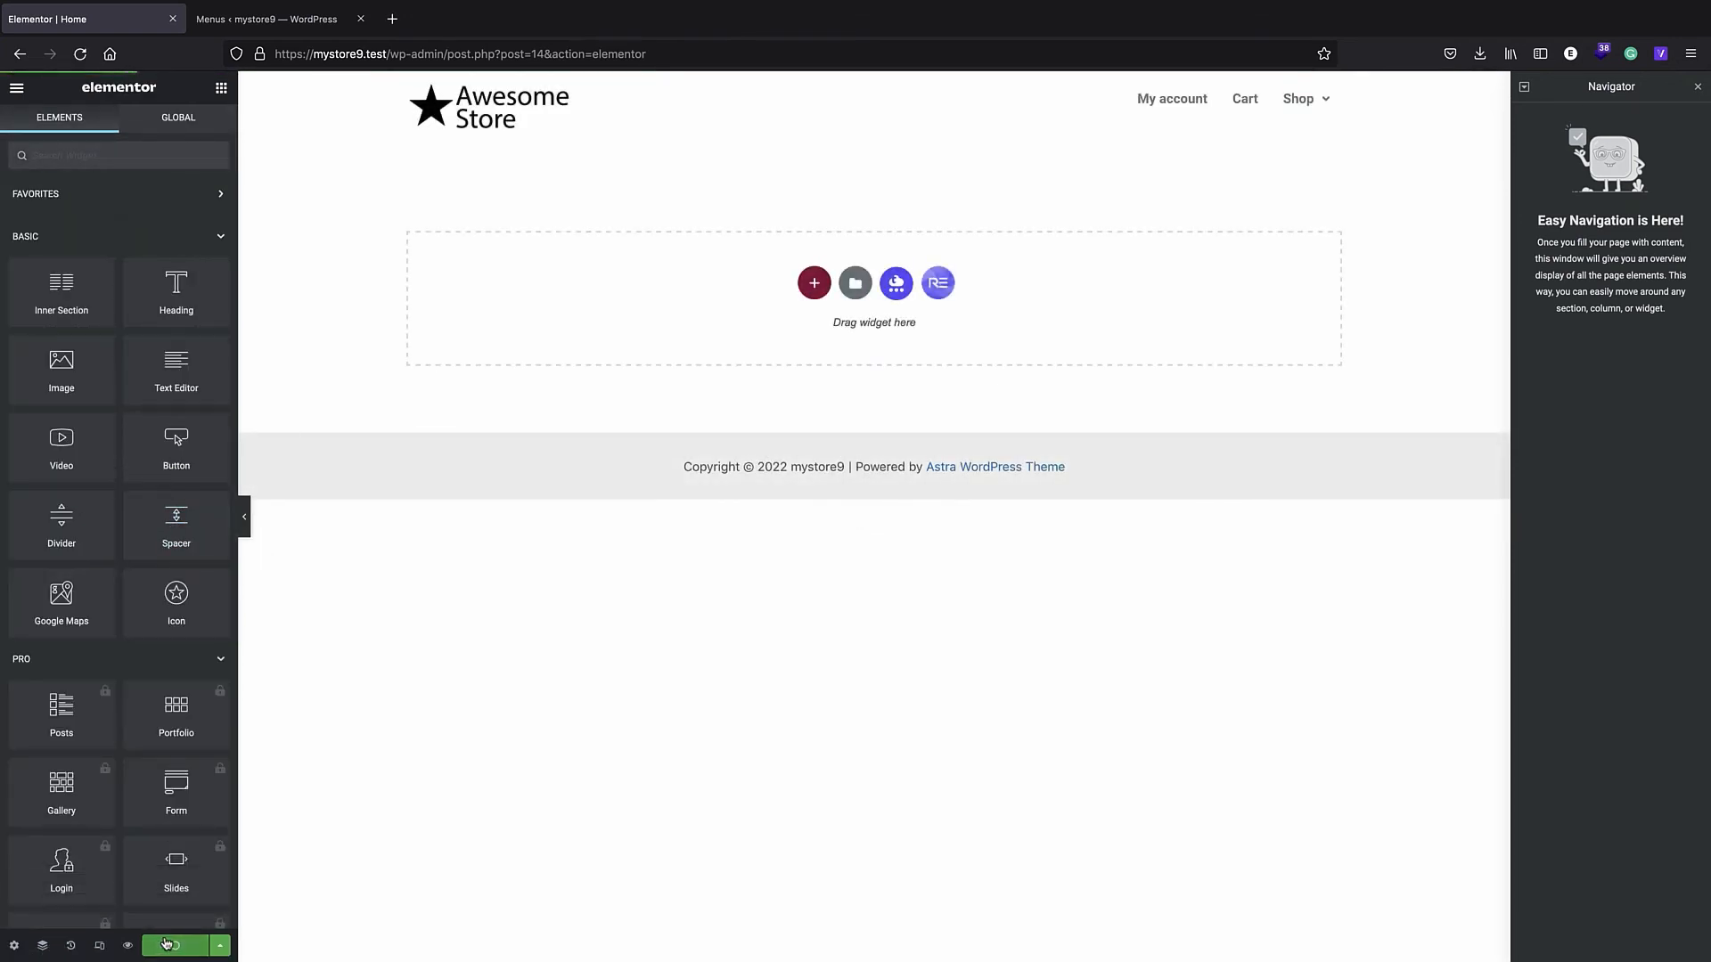
- Visit the store's home page from the menu editor's browser tab to check the updated layout
{"action": "left_click", "coordinate": [267, 19]}
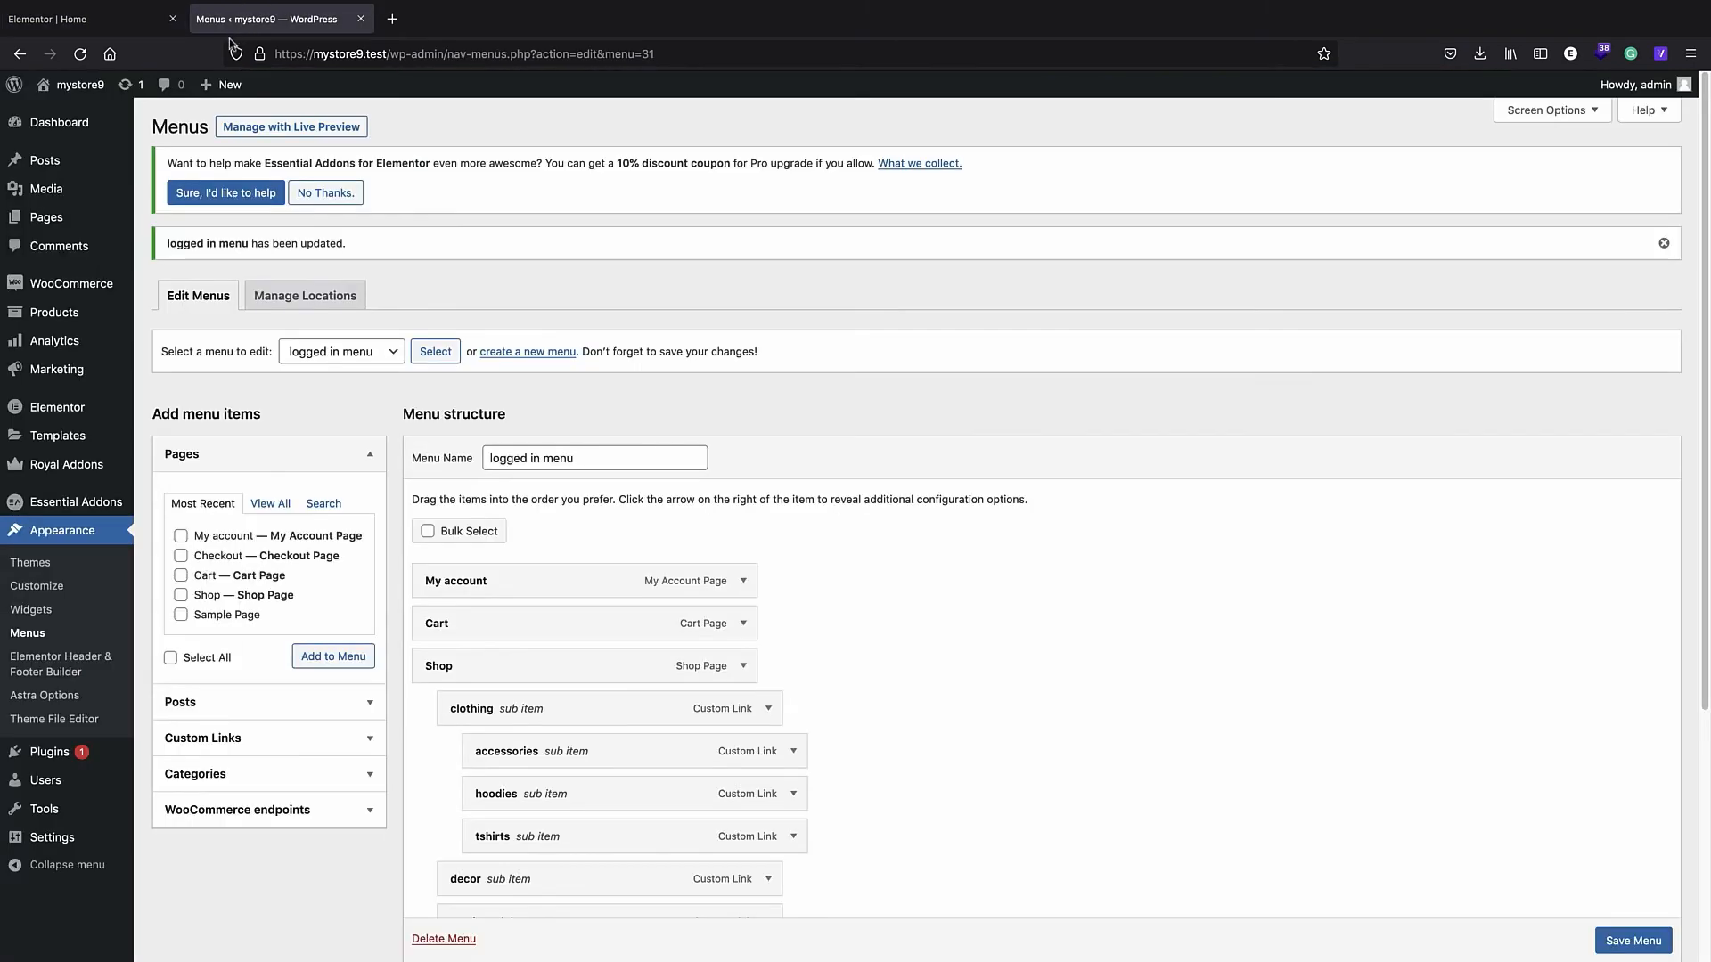
{"action": "left_click", "coordinate": [14, 84]}
{"action": "left_click", "coordinate": [63, 87]}
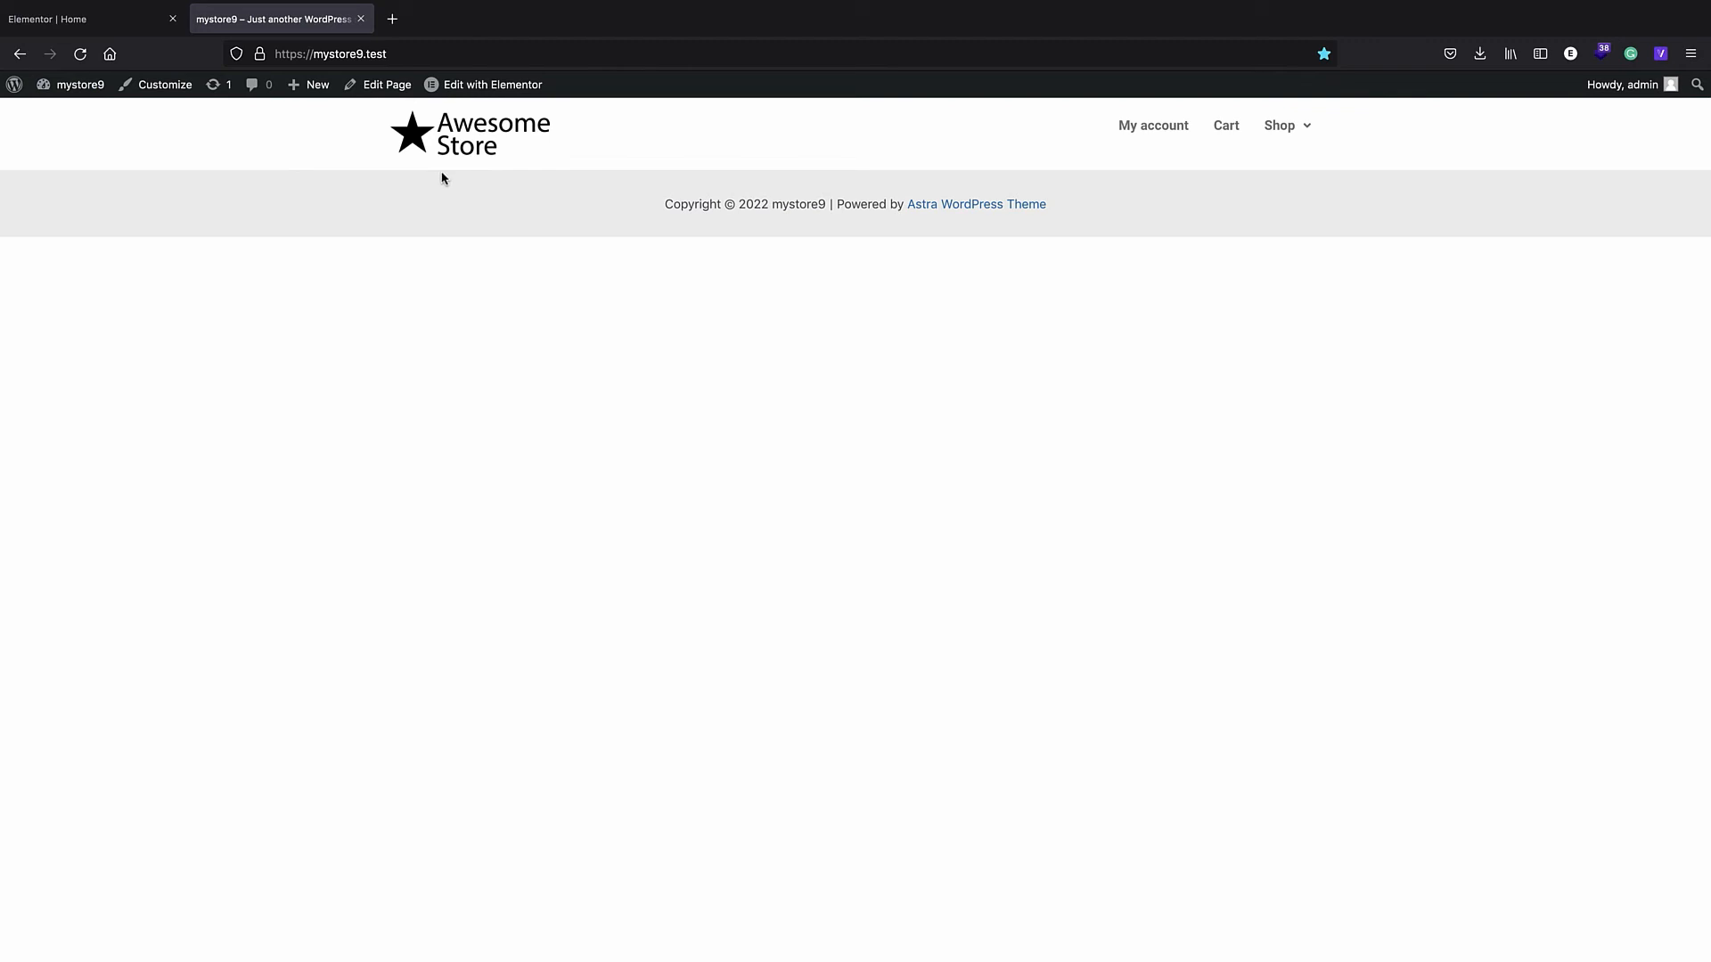
- Return to the Elementor editor and add a single-column section to the home page
{"action": "left_click", "coordinate": [58, 21]}
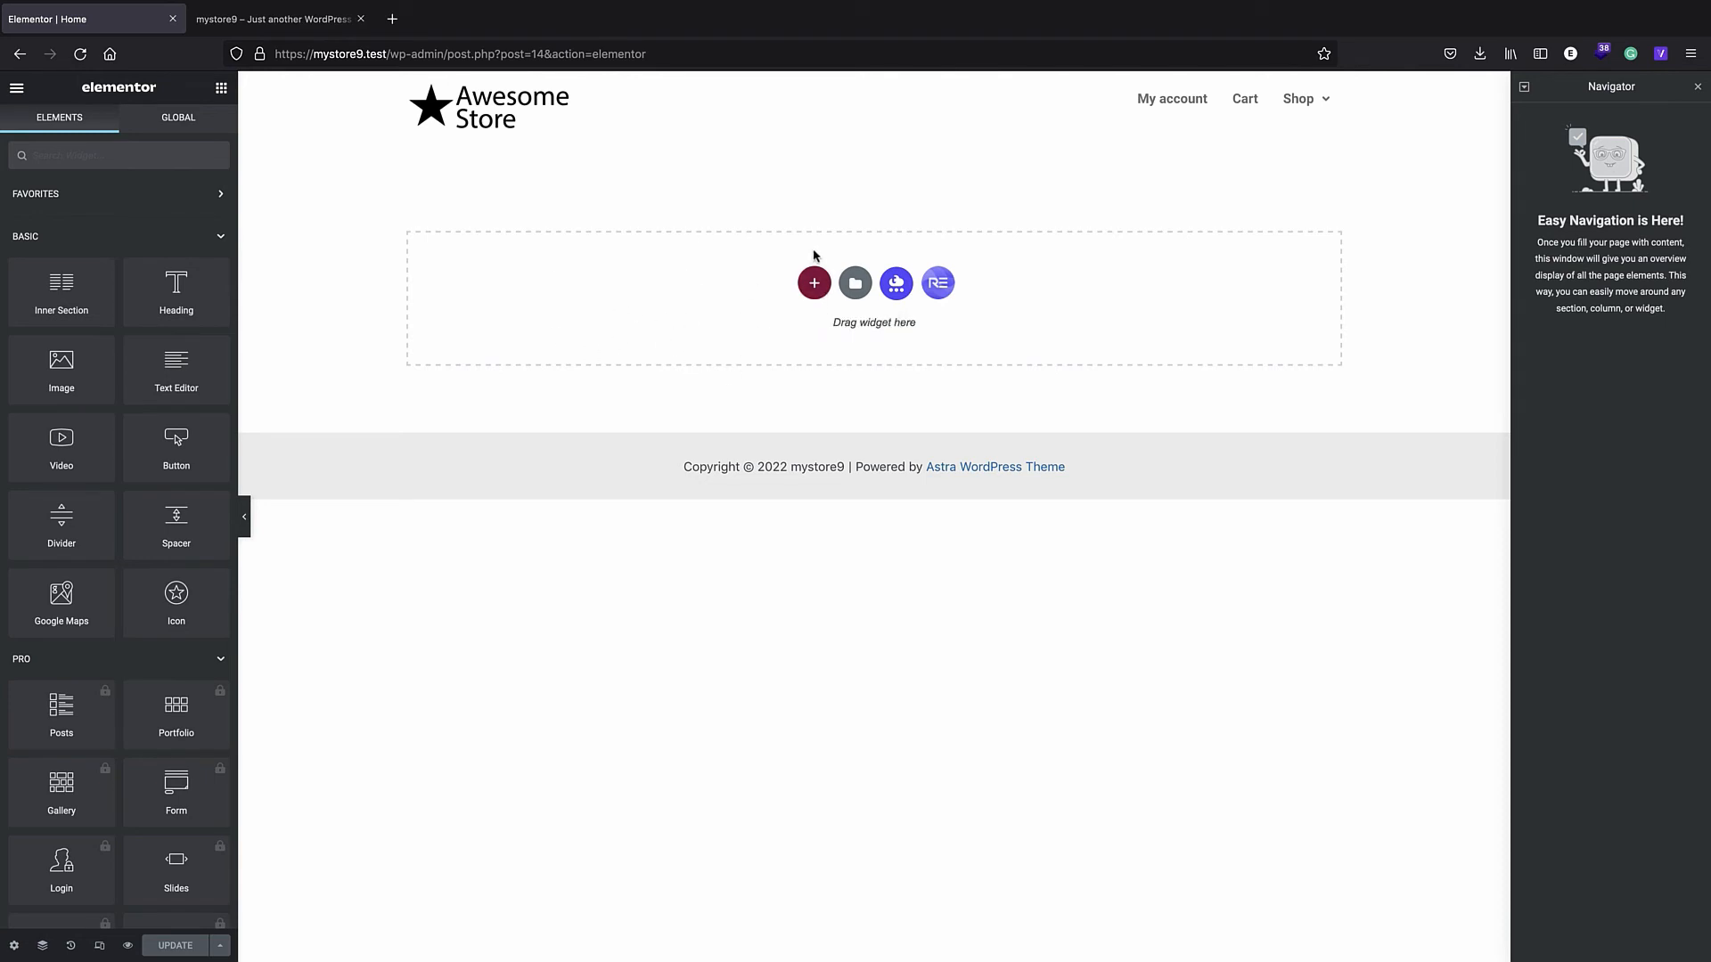
{"action": "left_click", "coordinate": [814, 283]}
{"action": "left_click", "coordinate": [668, 324]}
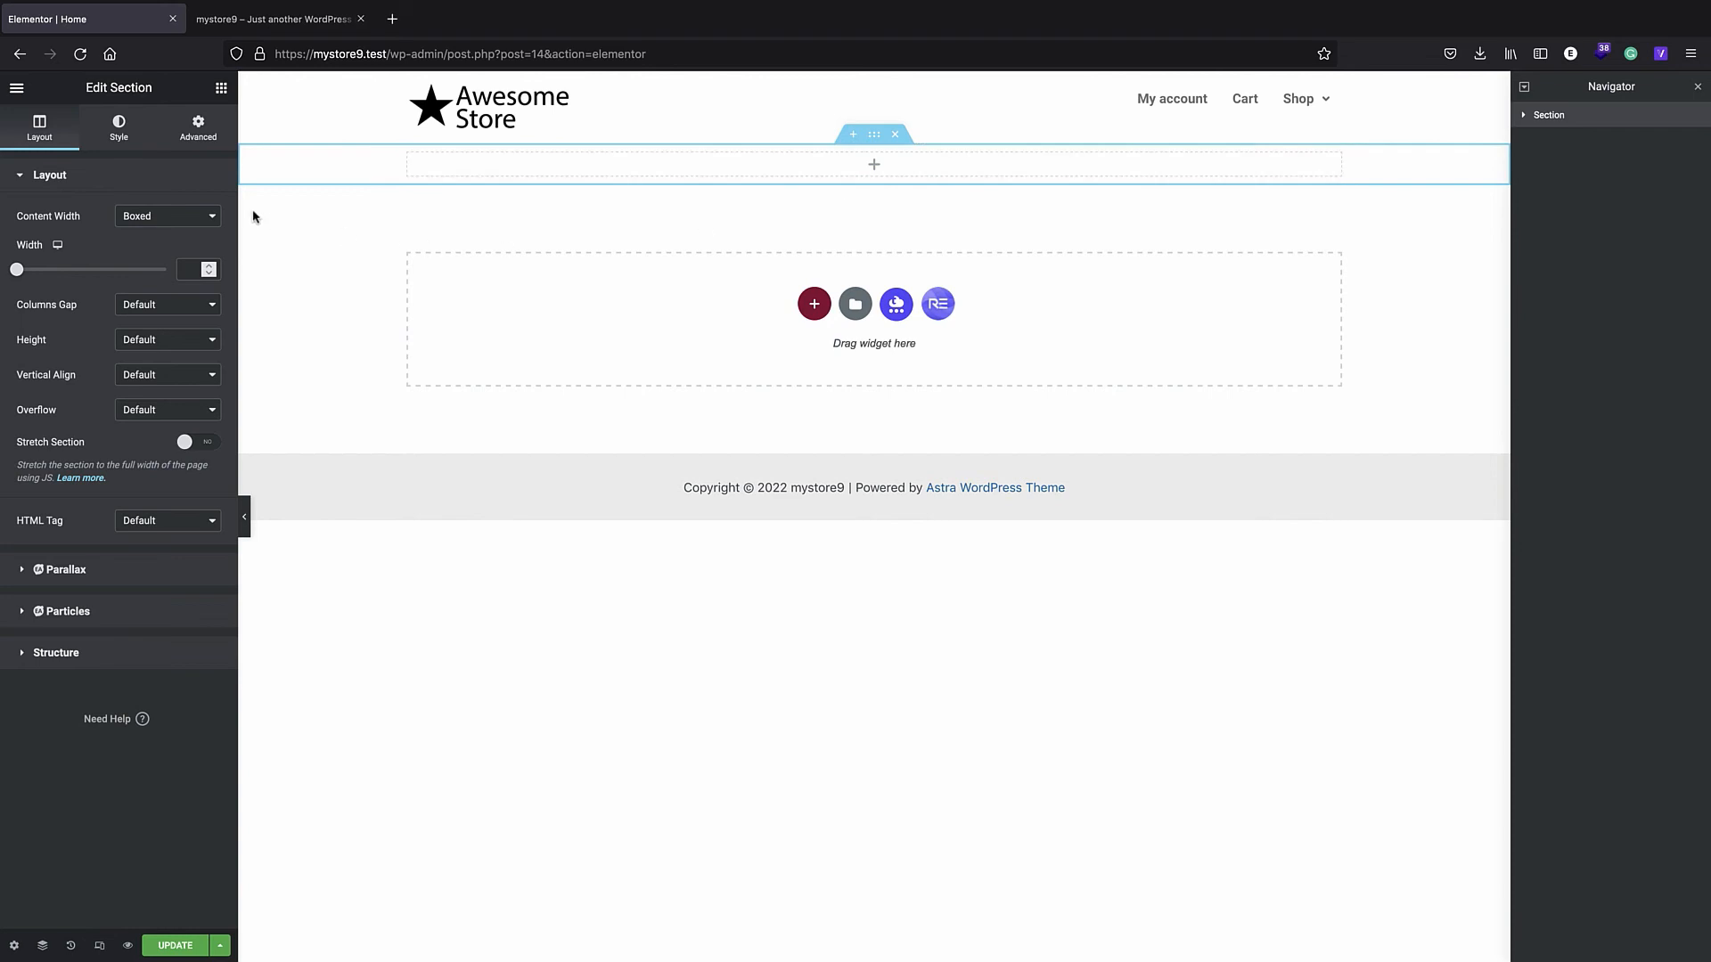
- Find the Advanced Slider/Carousel widget with "slider", place it in the new section and delete its first two slides
{"action": "left_click", "coordinate": [220, 88]}
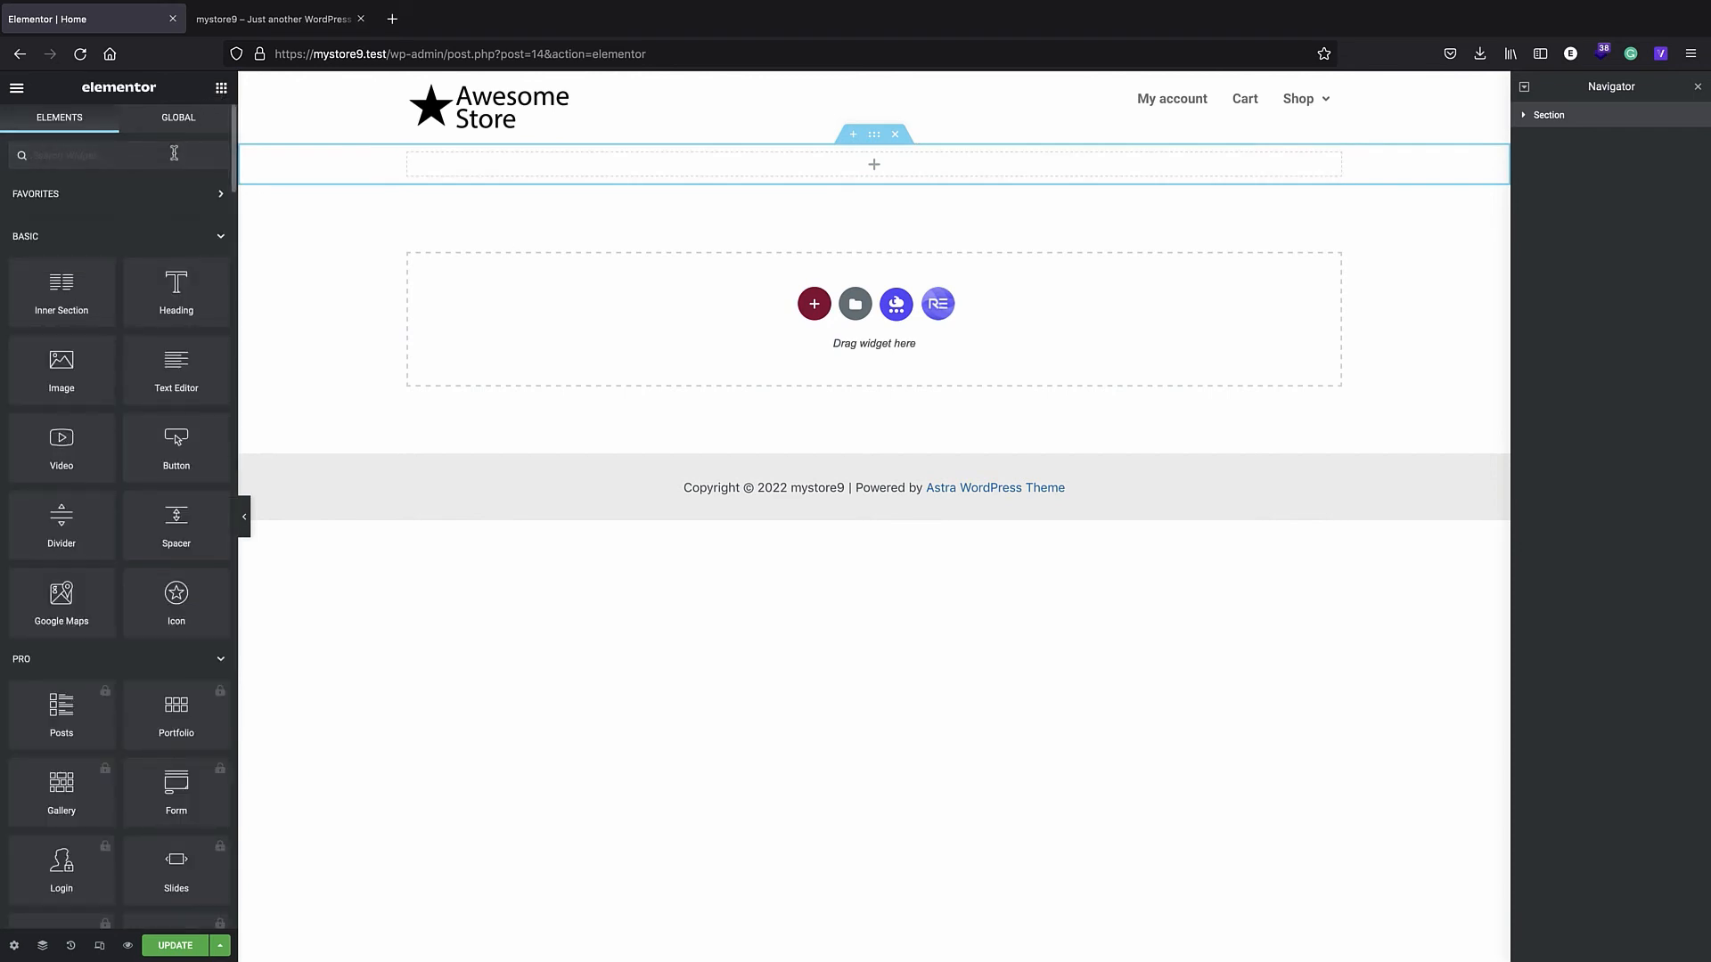
{"action": "type", "text": "slider"}
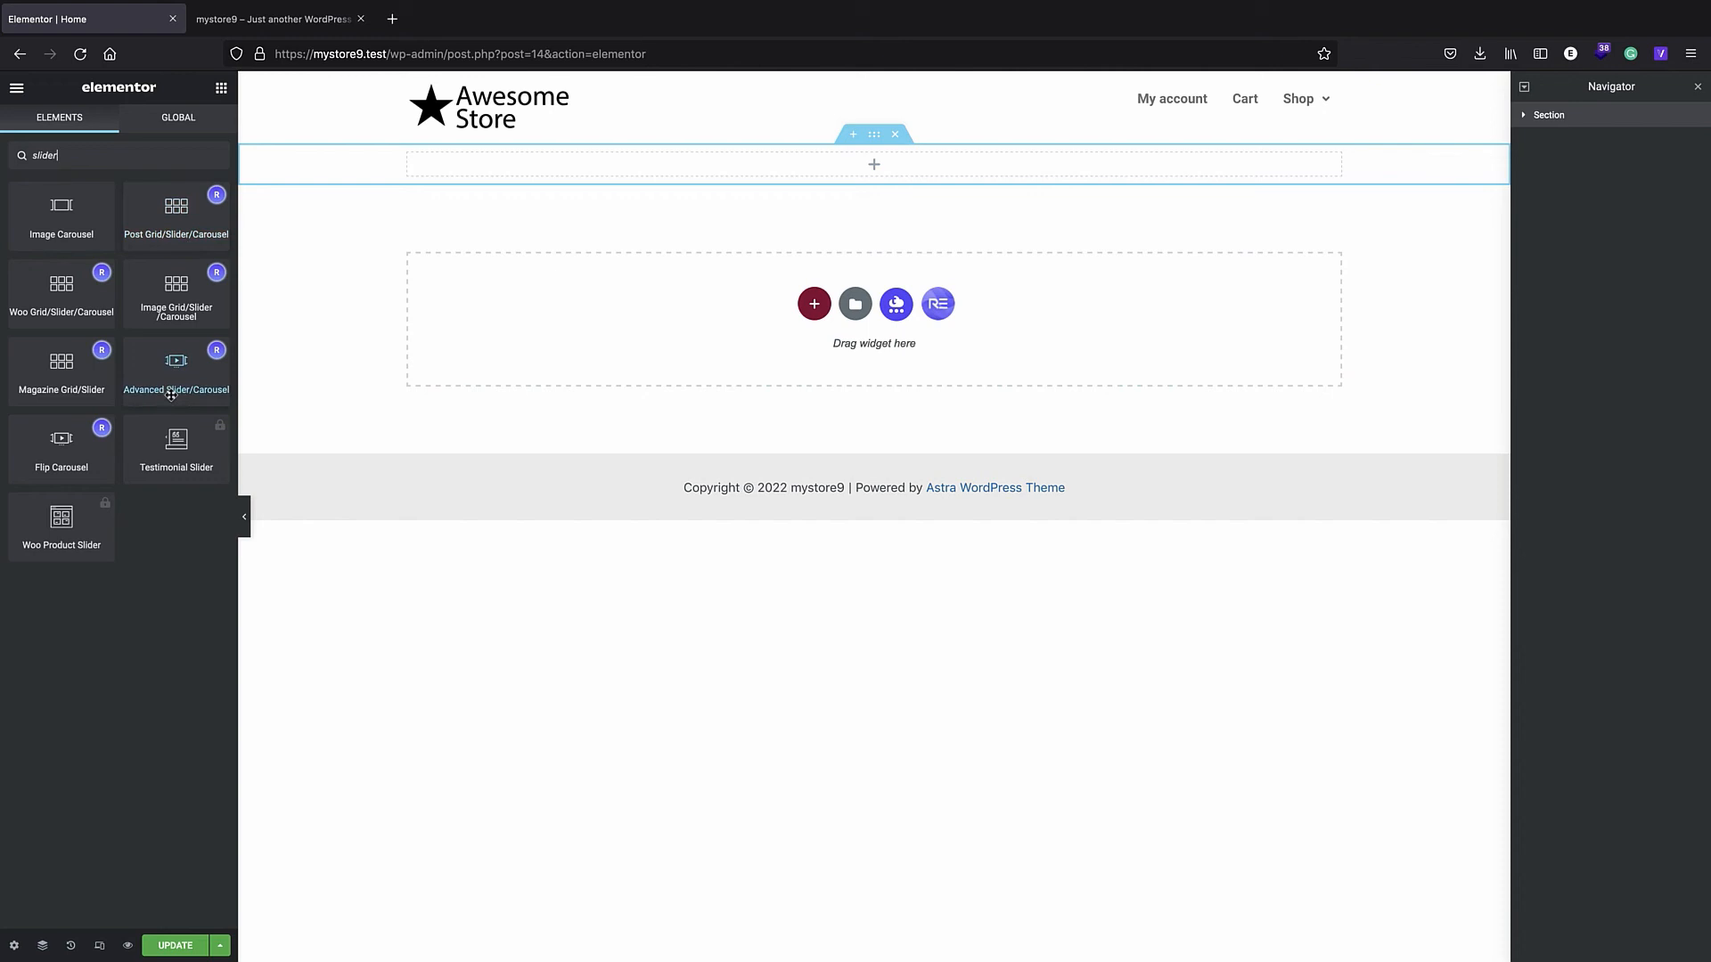
{"action": "left_click_drag", "start_coordinate": [178, 374], "coordinate": [880, 175]}
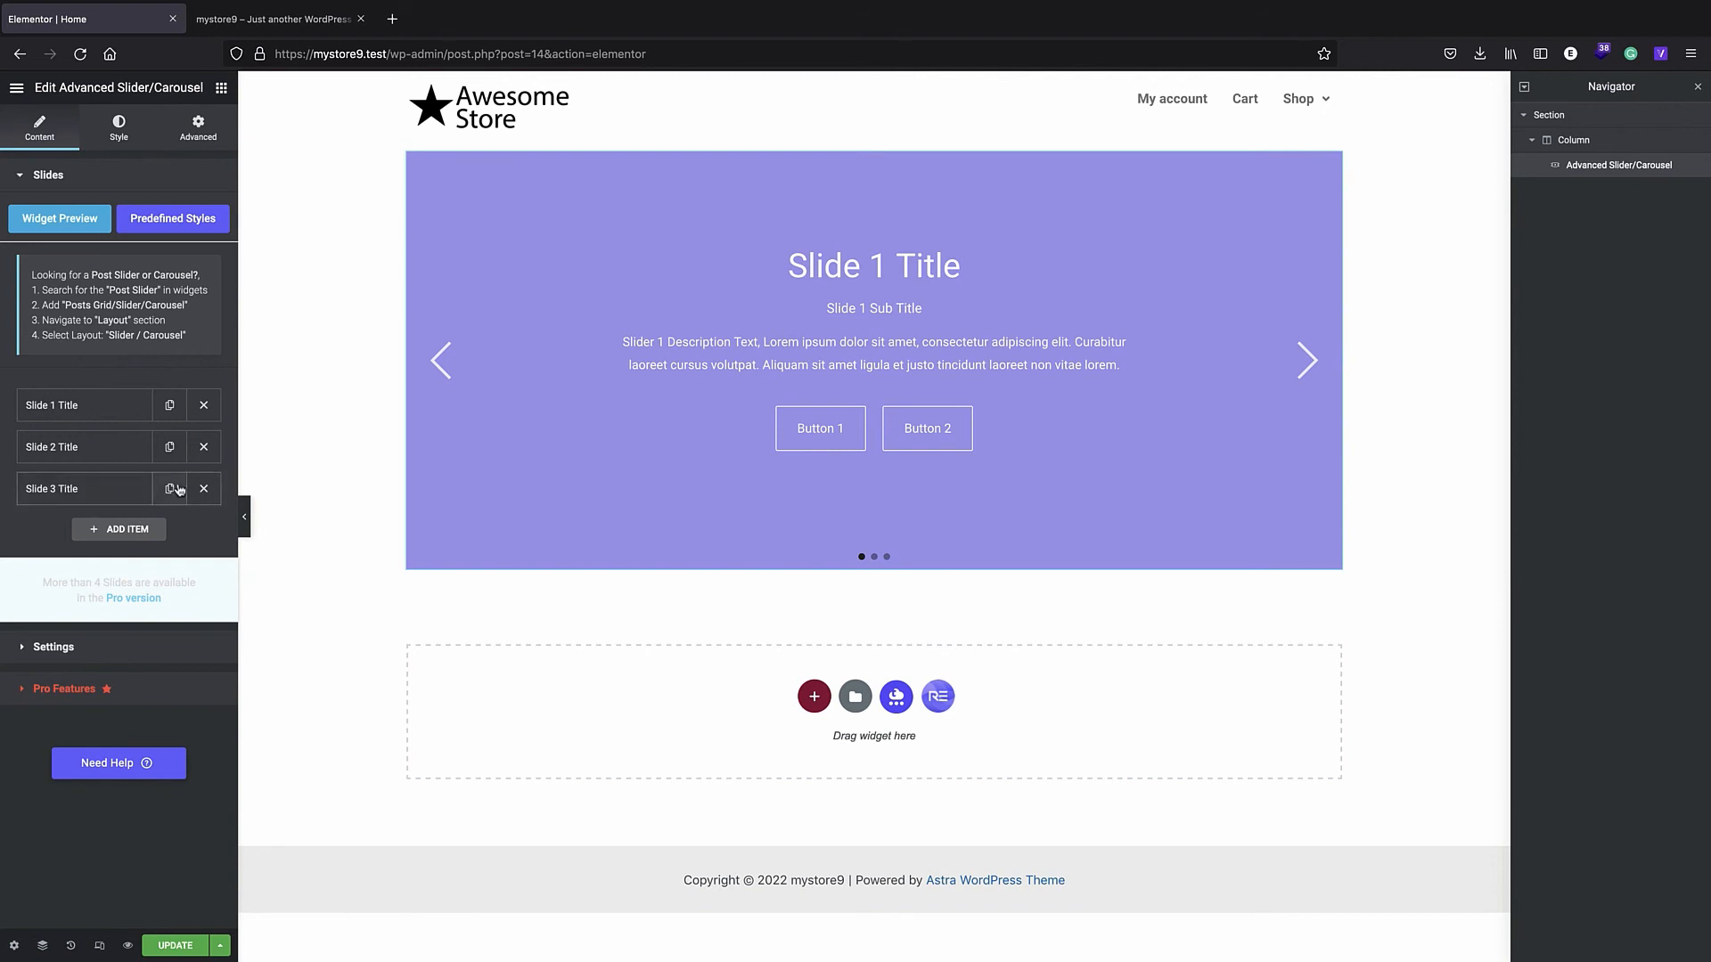
{"action": "left_click", "coordinate": [203, 446]}
{"action": "left_click", "coordinate": [203, 412]}
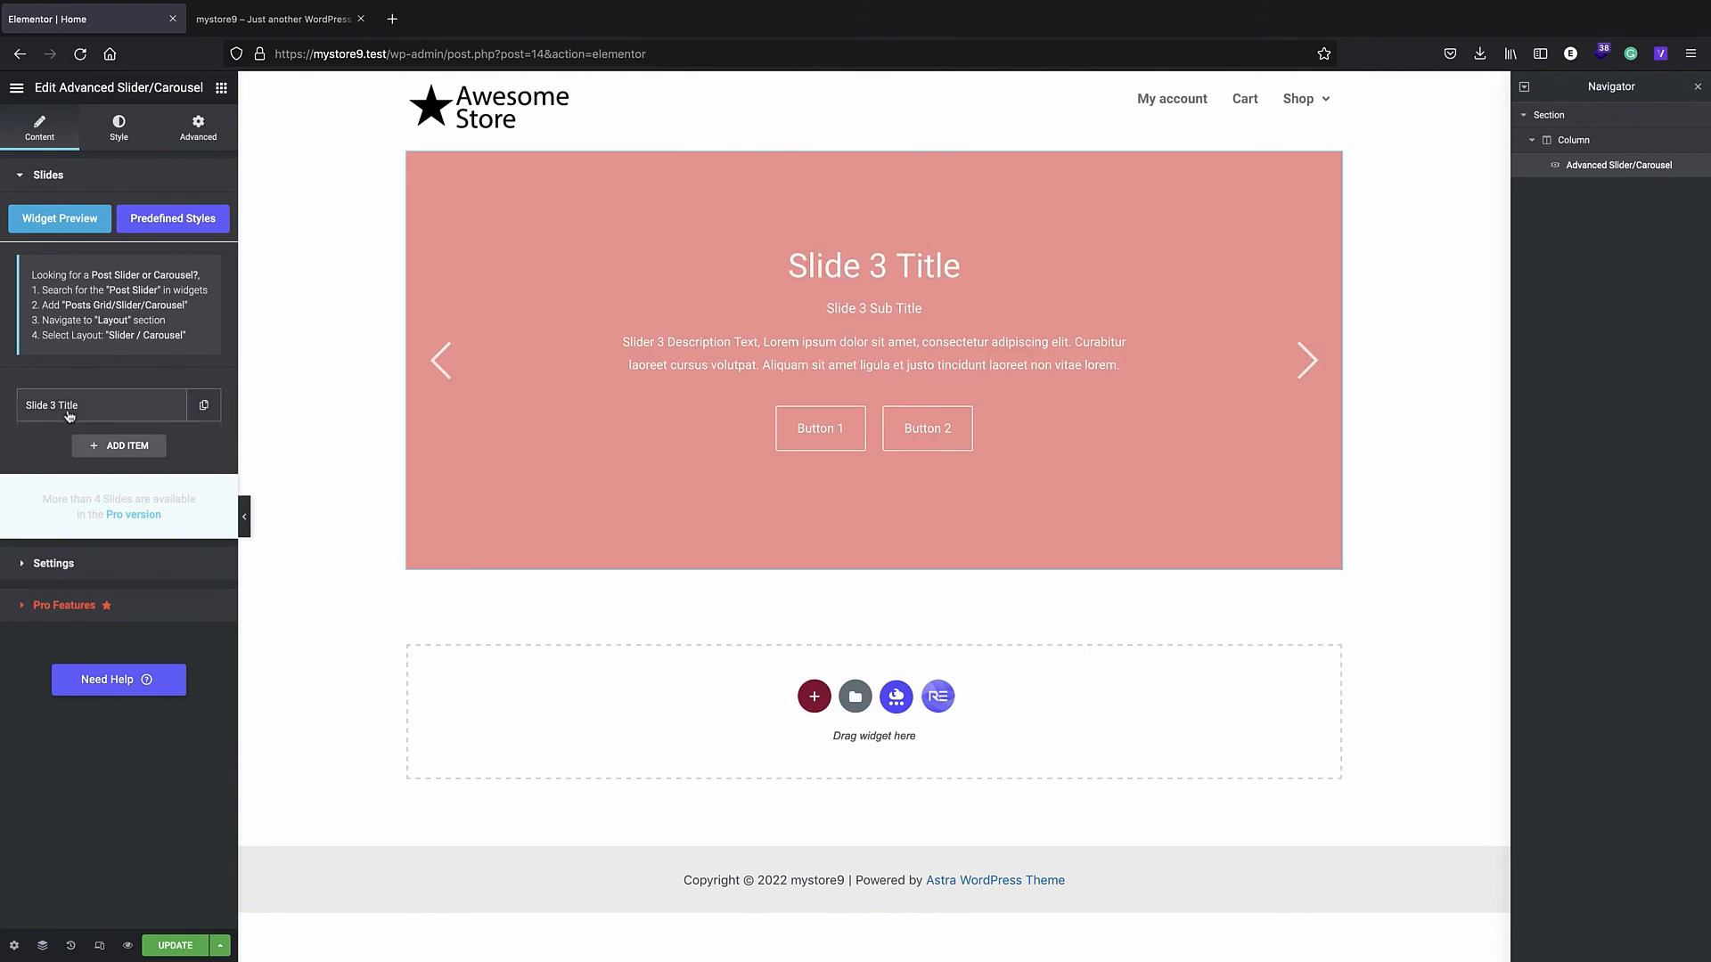
- In the remaining slide's content, turn off the secondary button and set the primary button's text to "buy now"
{"action": "left_click", "coordinate": [69, 411]}
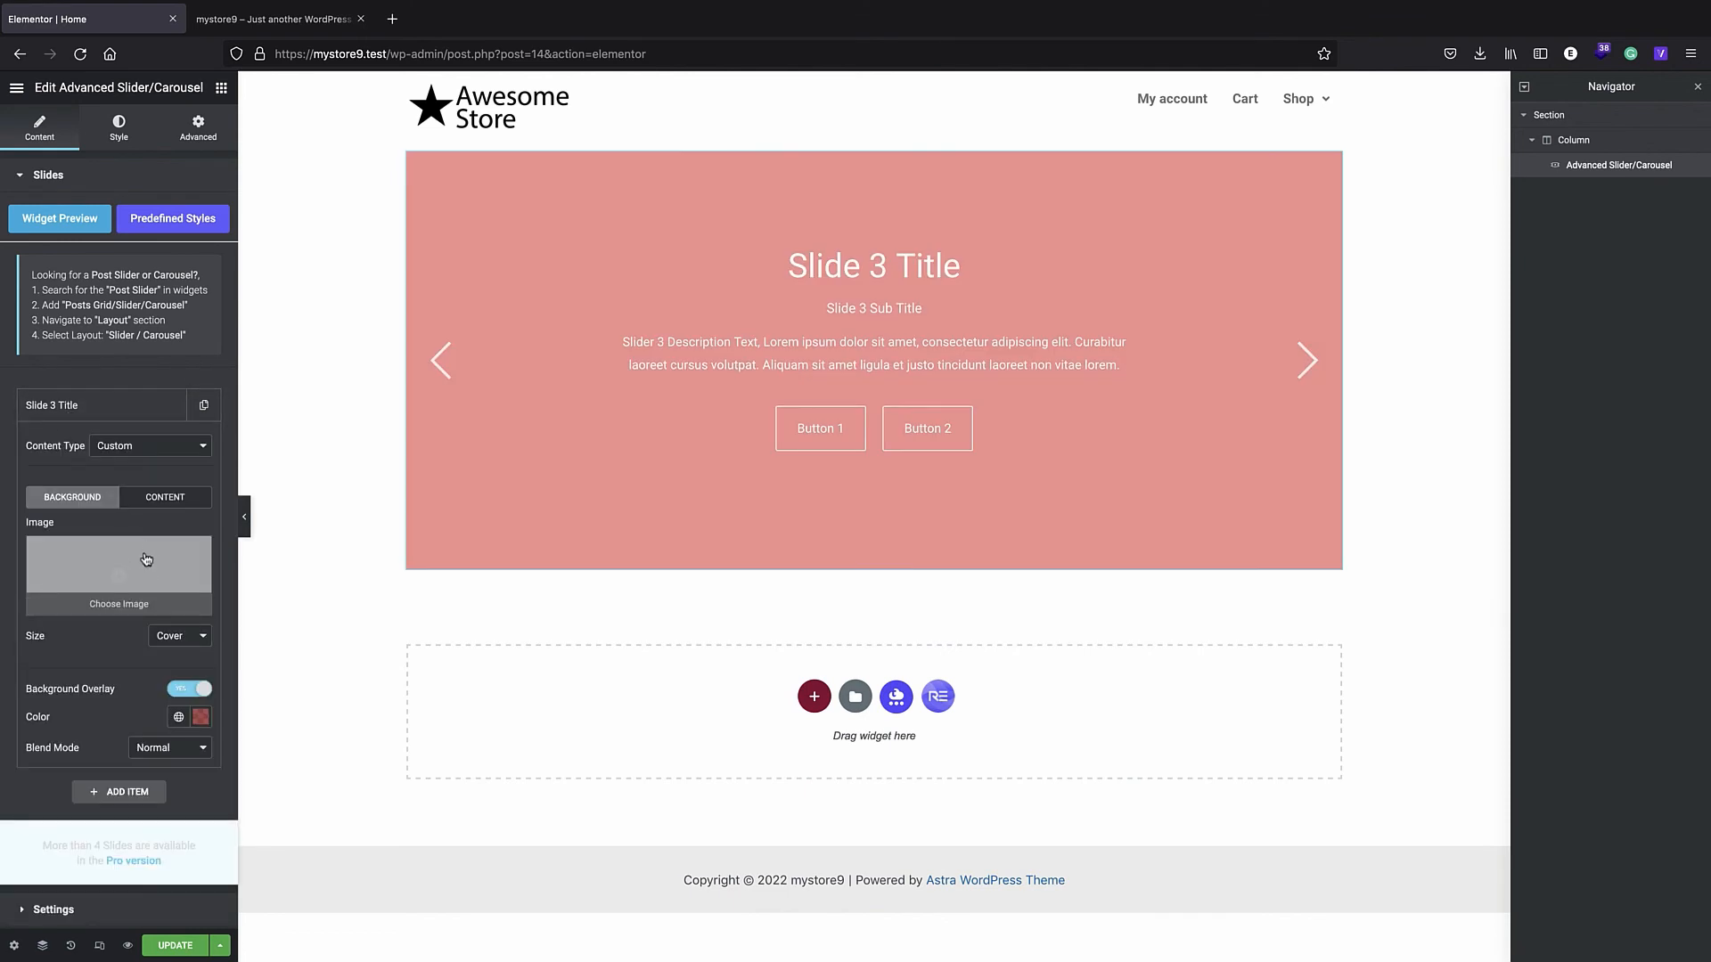
{"action": "scroll", "coordinate": [158, 544], "scroll_direction": "down", "scroll_amount": 1}
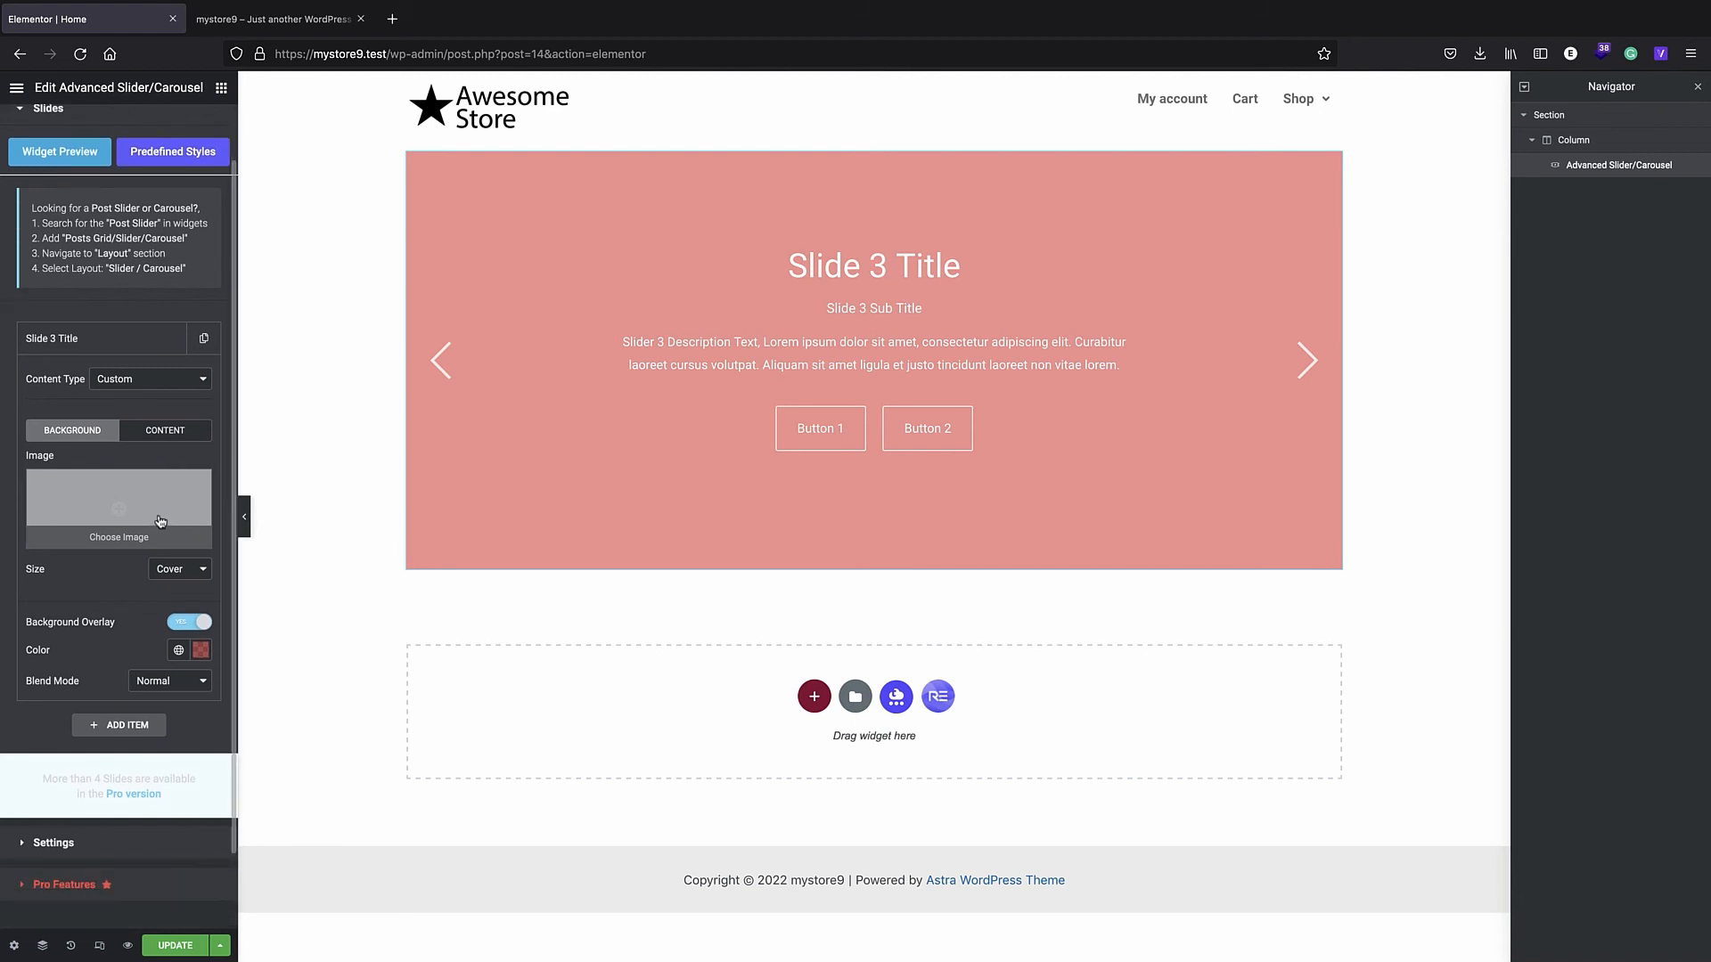
{"action": "scroll", "coordinate": [161, 521], "scroll_direction": "up", "scroll_amount": 1}
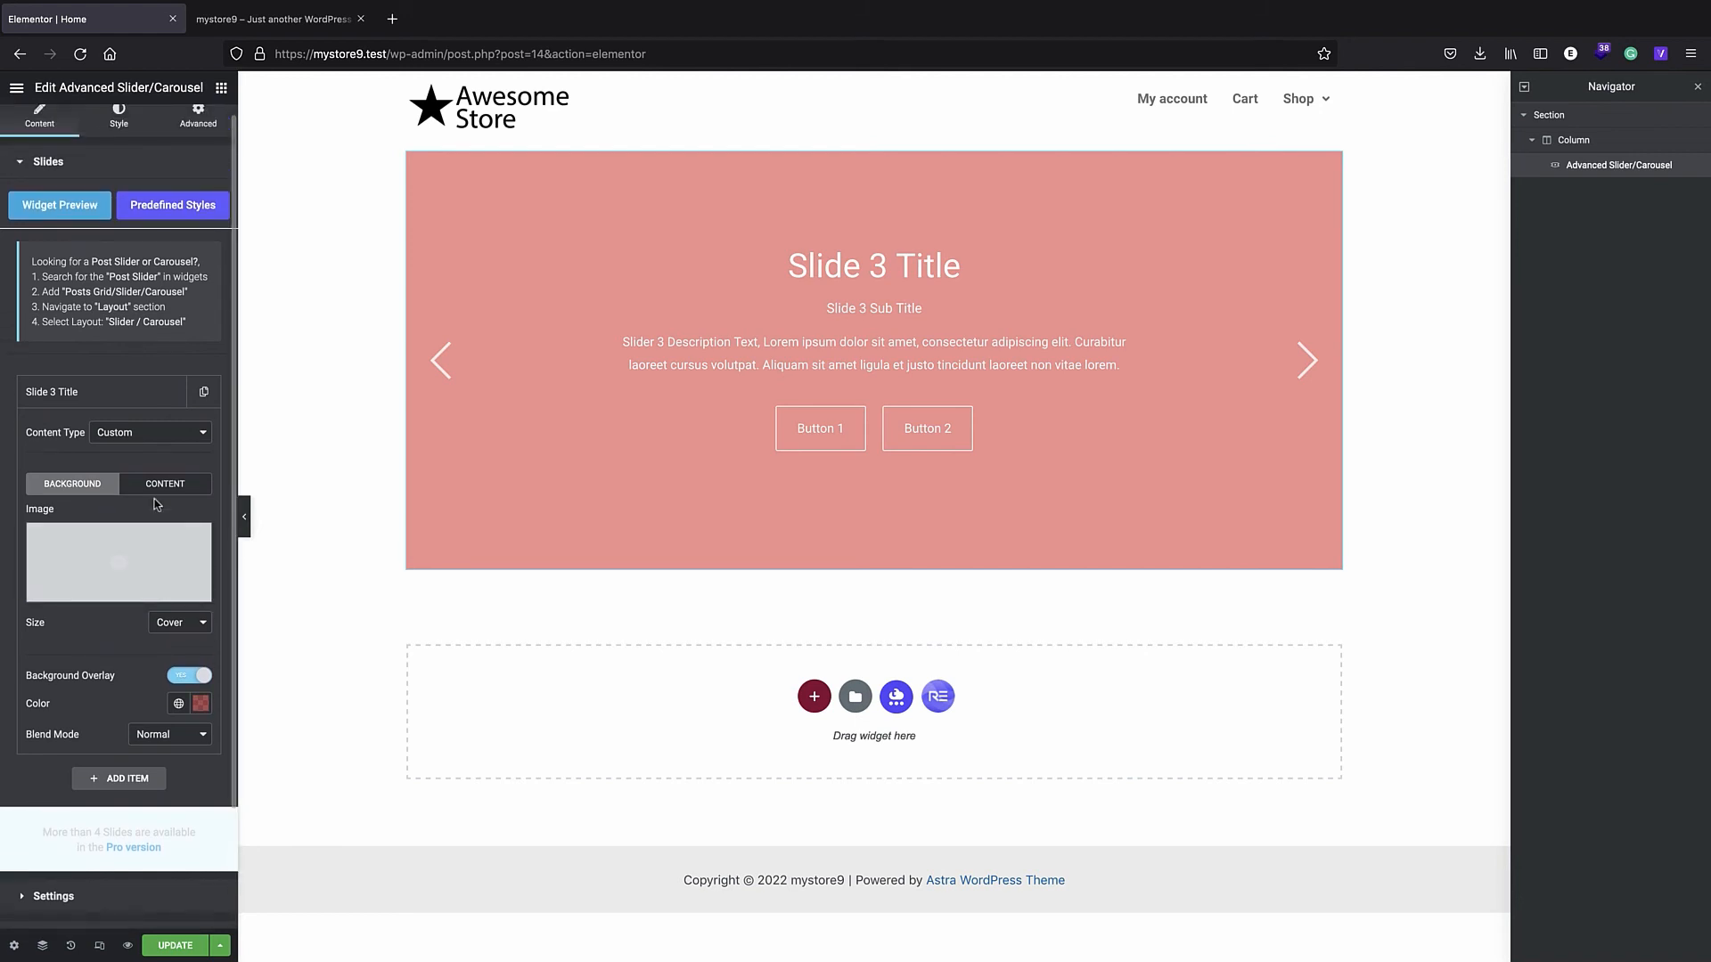
{"action": "left_click", "coordinate": [158, 484]}
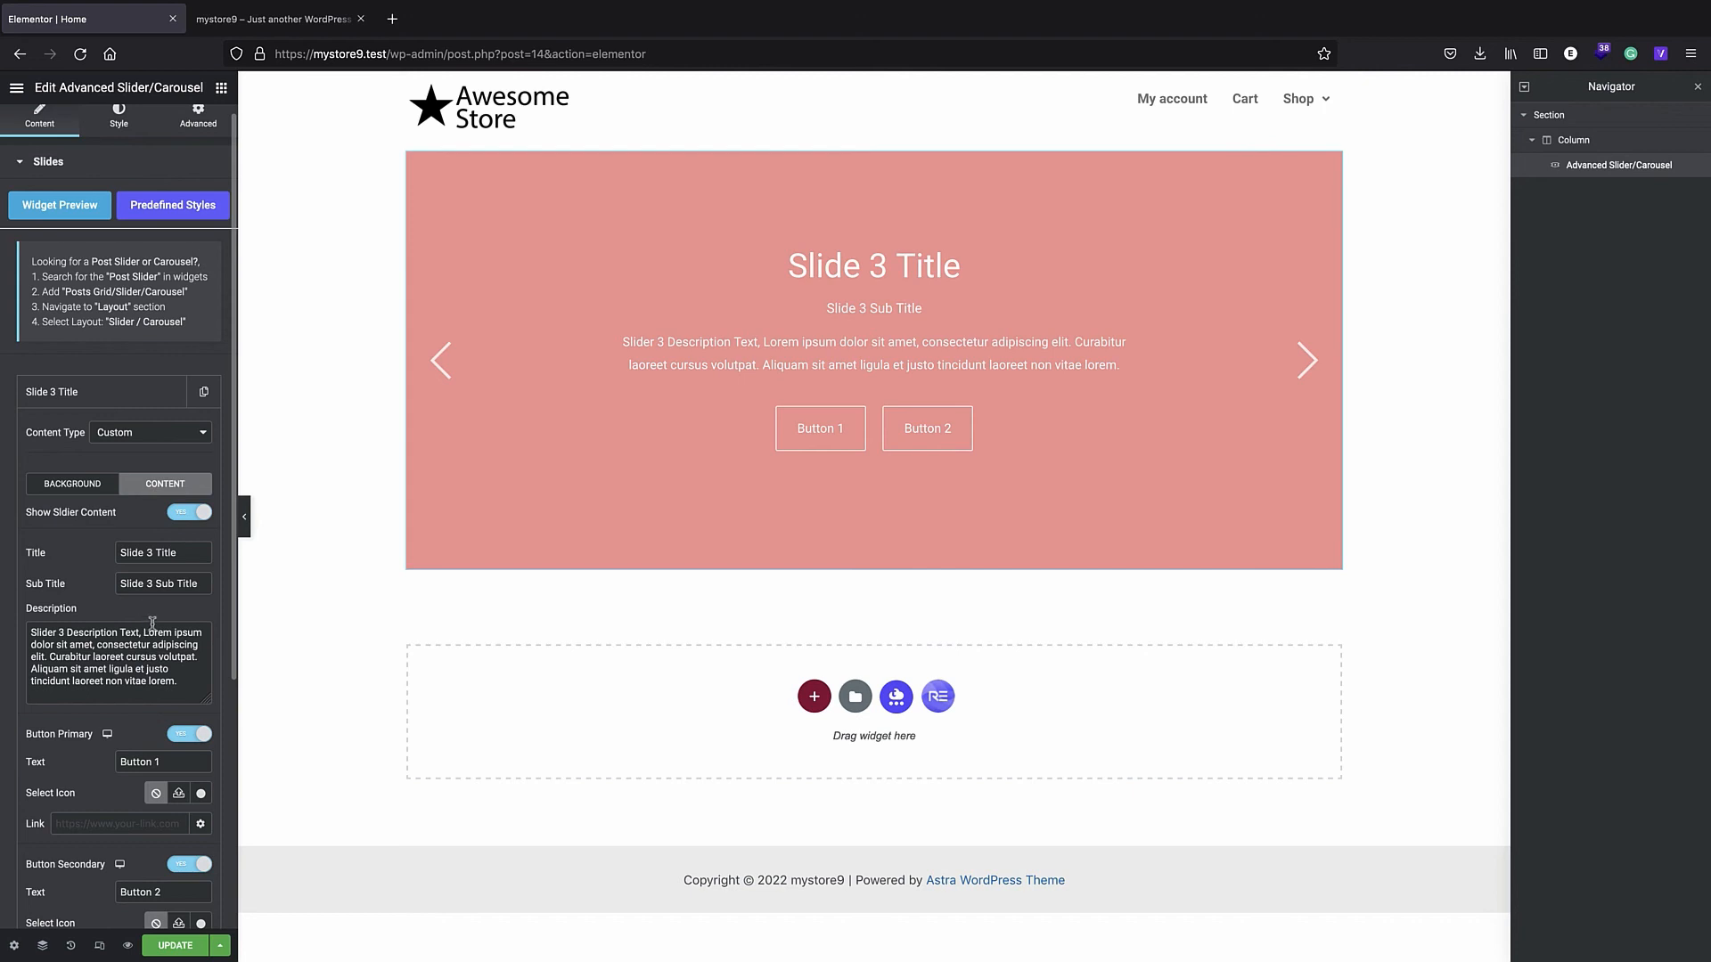
{"action": "scroll", "coordinate": [150, 626], "scroll_direction": "down", "scroll_amount": 1}
{"action": "left_click", "coordinate": [193, 811]}
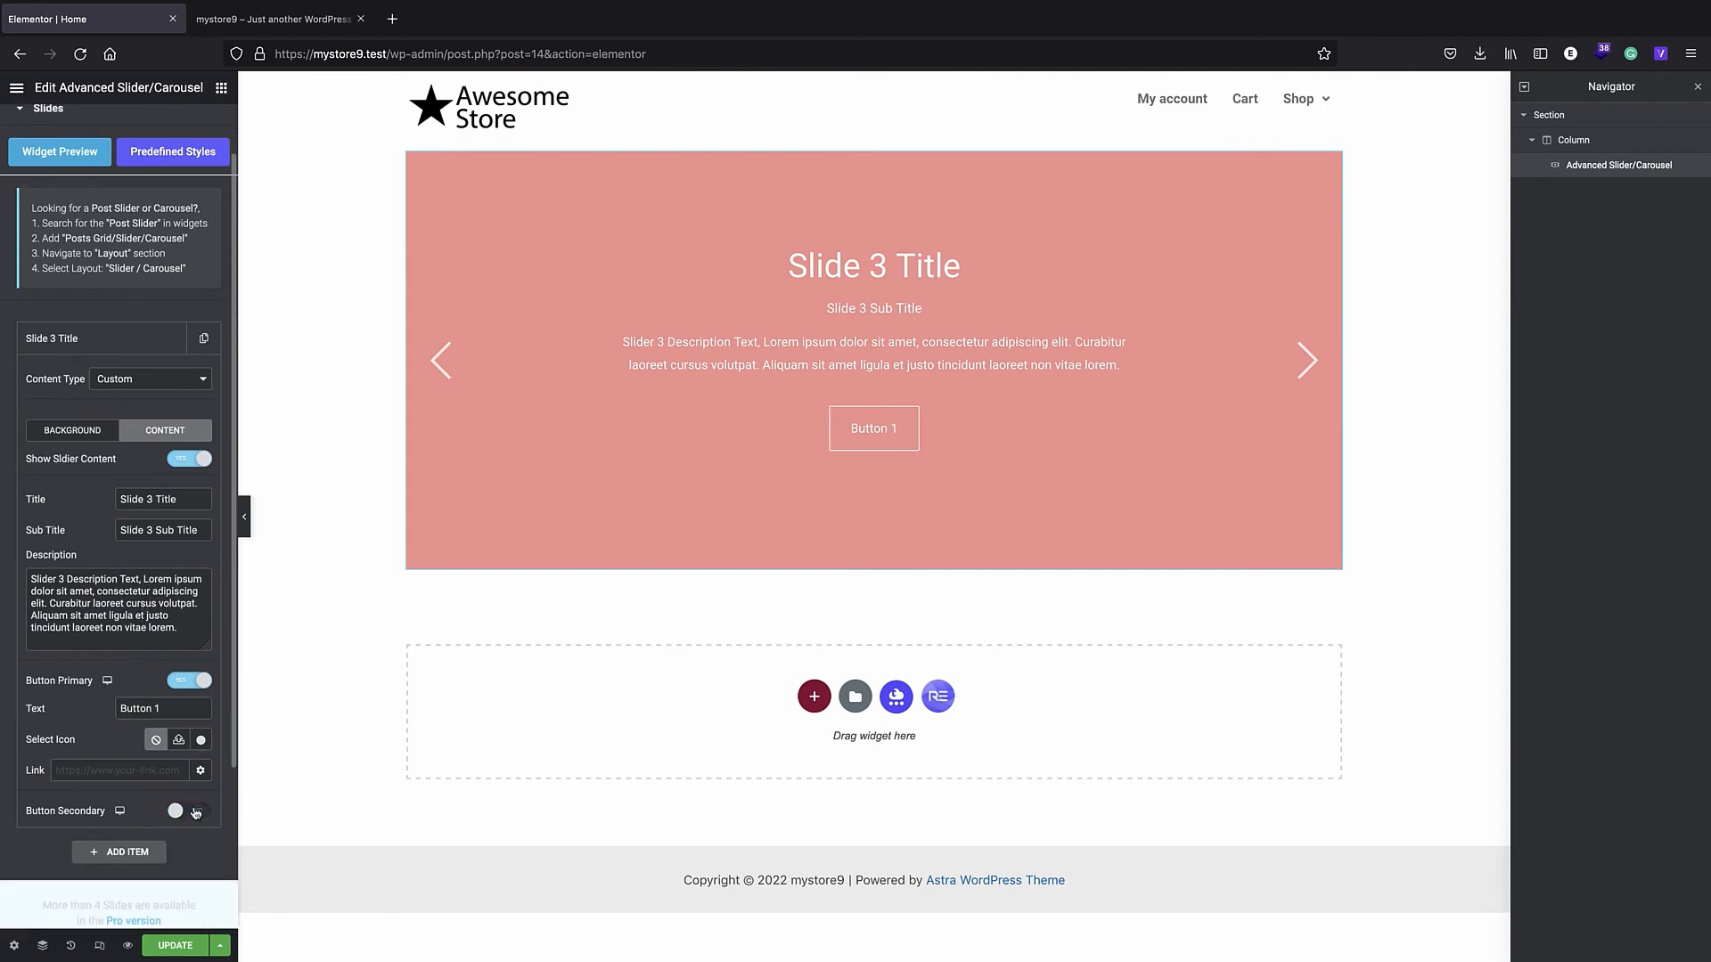
{"action": "double_click", "coordinate": [151, 709]}
{"action": "type", "text": "buy now"}
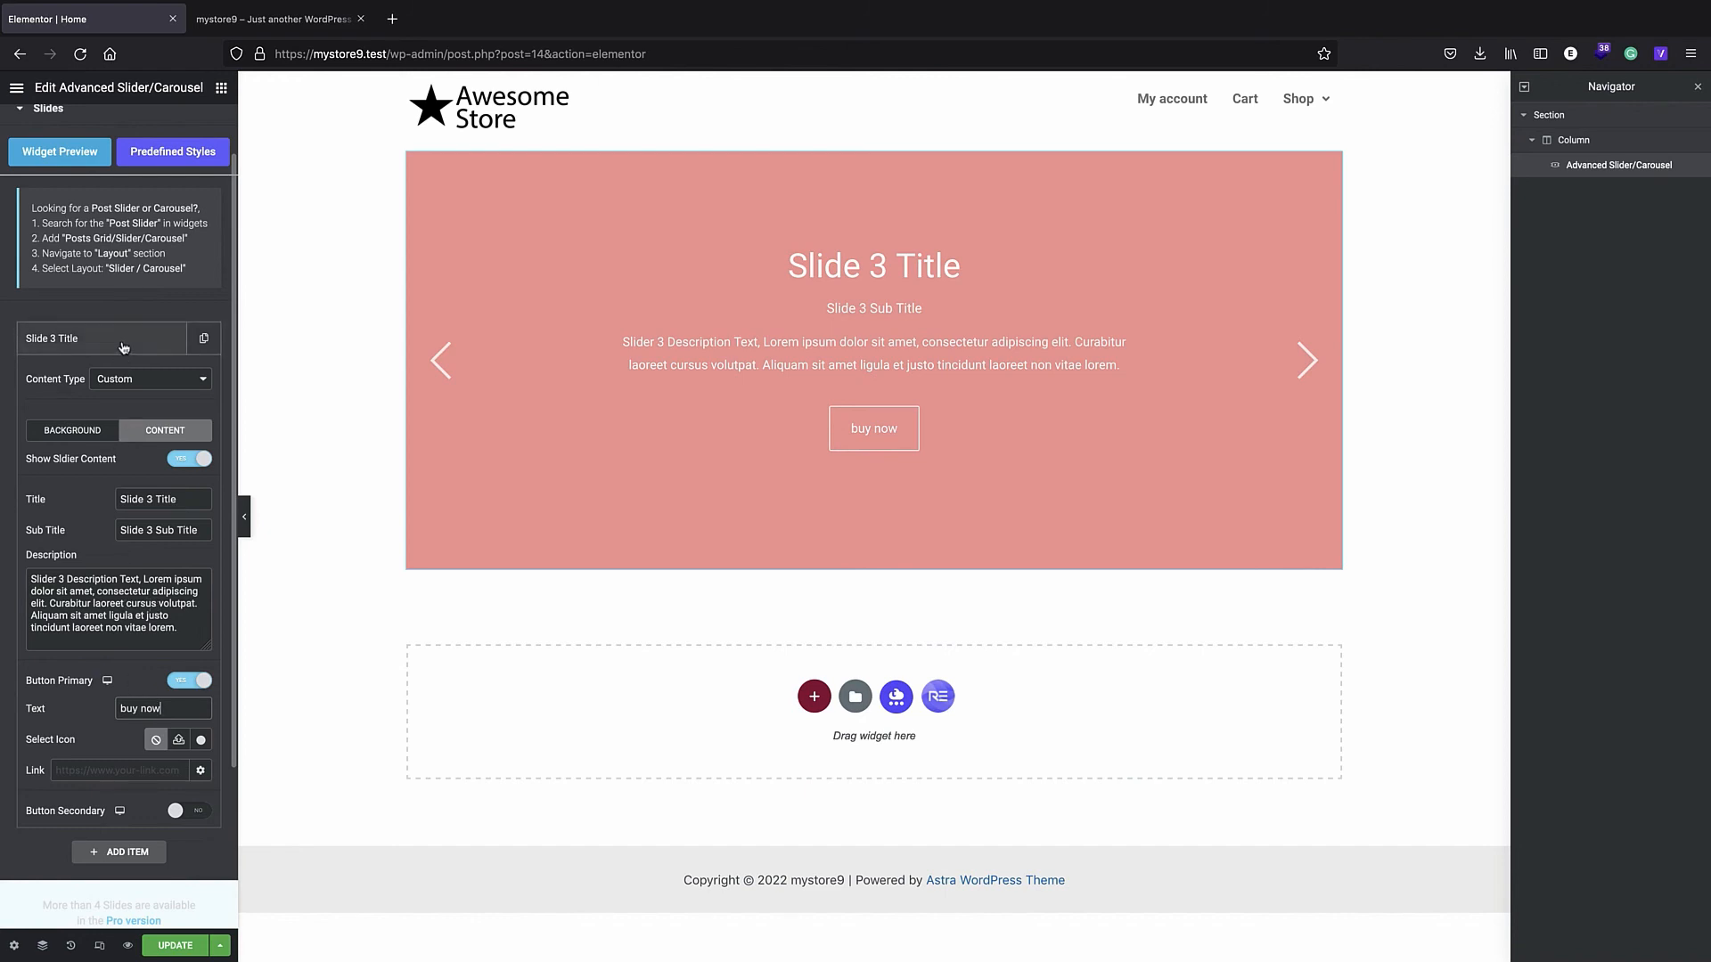
- Set the slide's background image to the illustration of the hoodie and T-shirt with winking-face logos
{"action": "scroll", "coordinate": [123, 347], "scroll_direction": "down", "scroll_amount": 1}
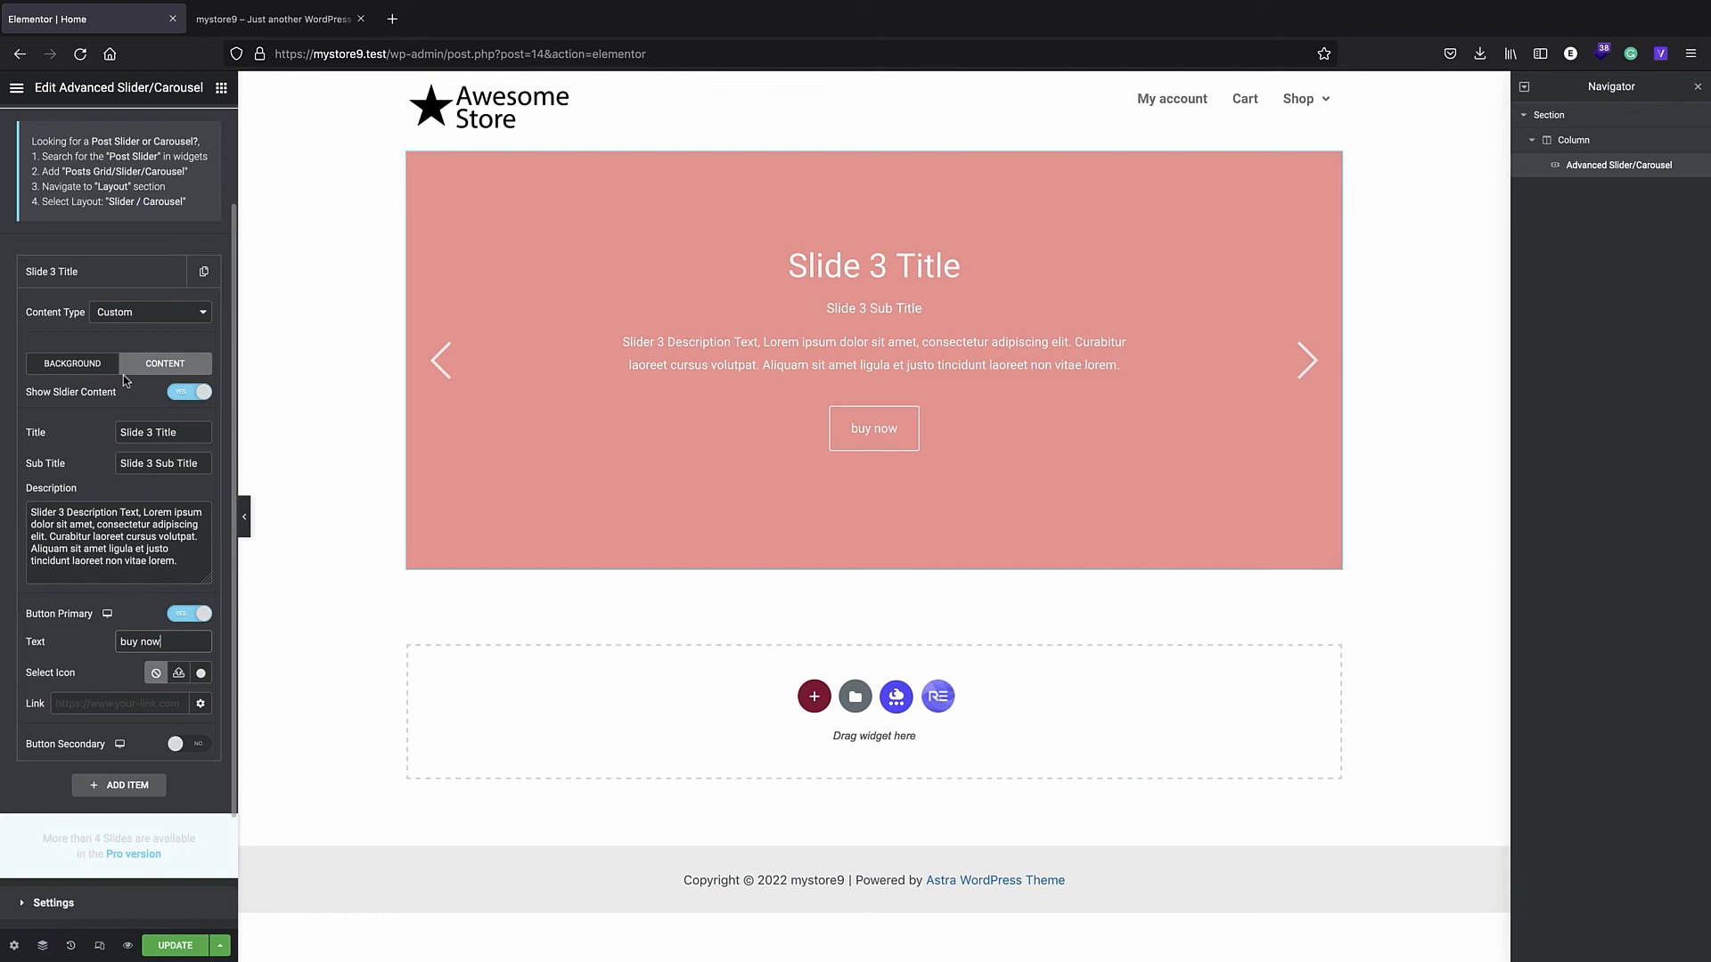
{"action": "scroll", "coordinate": [152, 481], "scroll_direction": "up", "scroll_amount": 1}
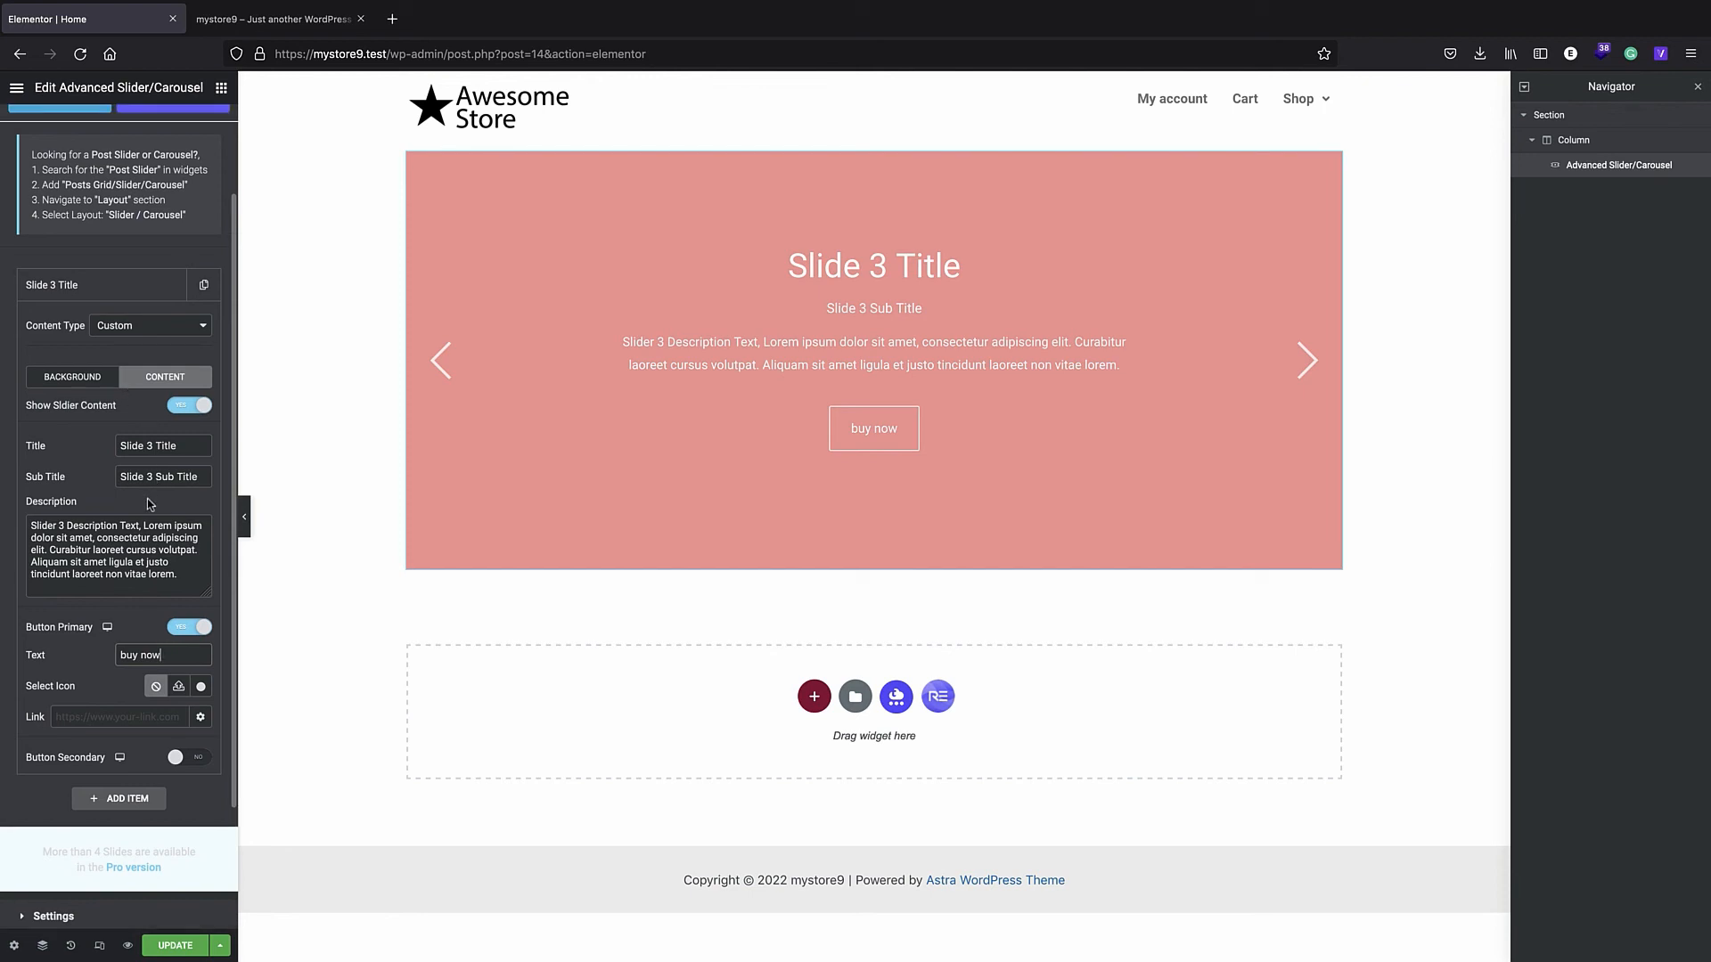
{"action": "scroll", "coordinate": [149, 504], "scroll_direction": "up", "scroll_amount": 3}
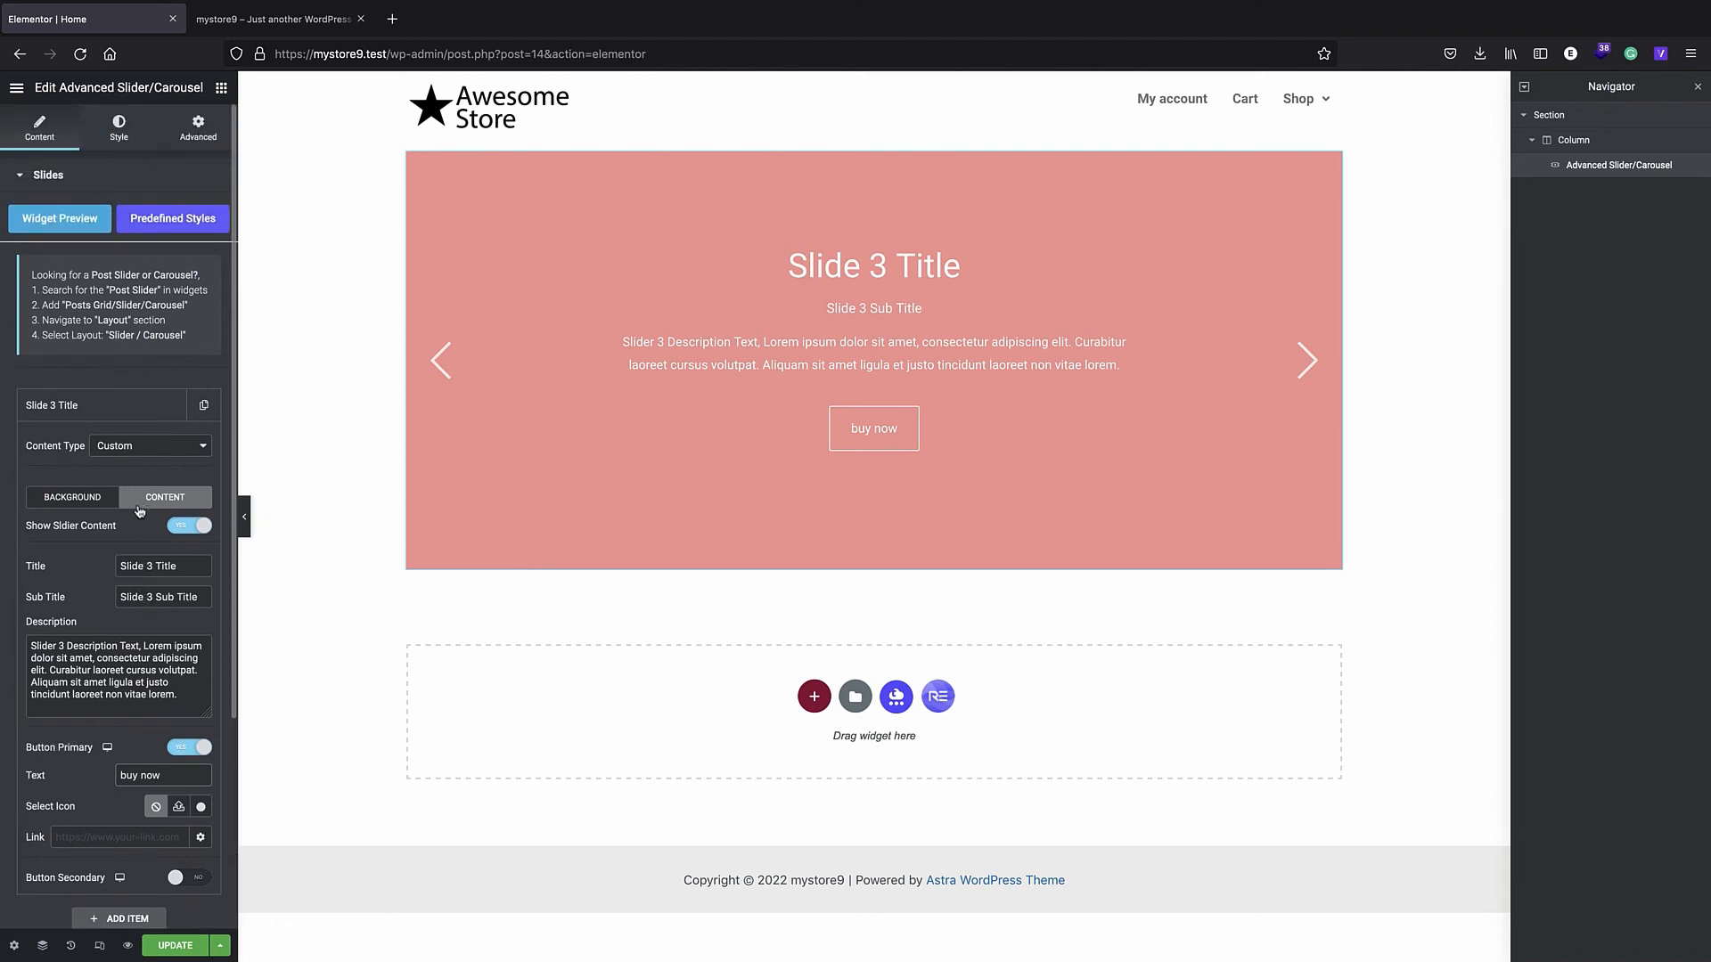
{"action": "left_click", "coordinate": [77, 499]}
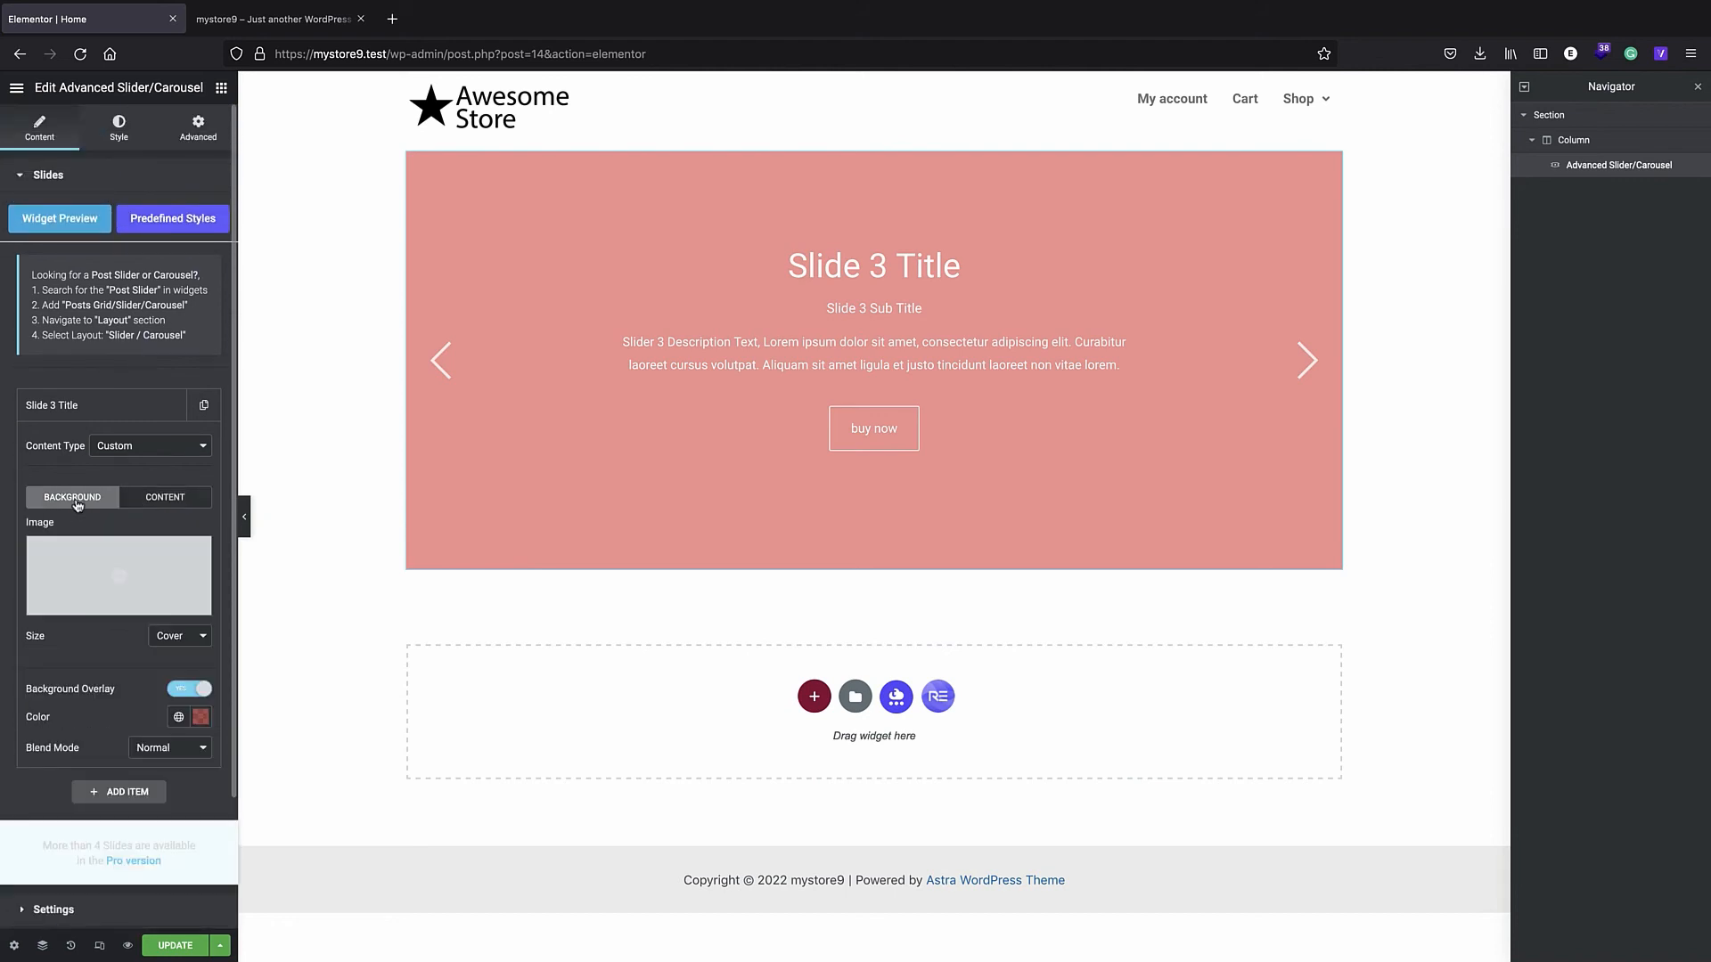
{"action": "left_click", "coordinate": [71, 553]}
{"action": "left_click", "coordinate": [630, 288]}
{"action": "left_click", "coordinate": [1653, 915]}
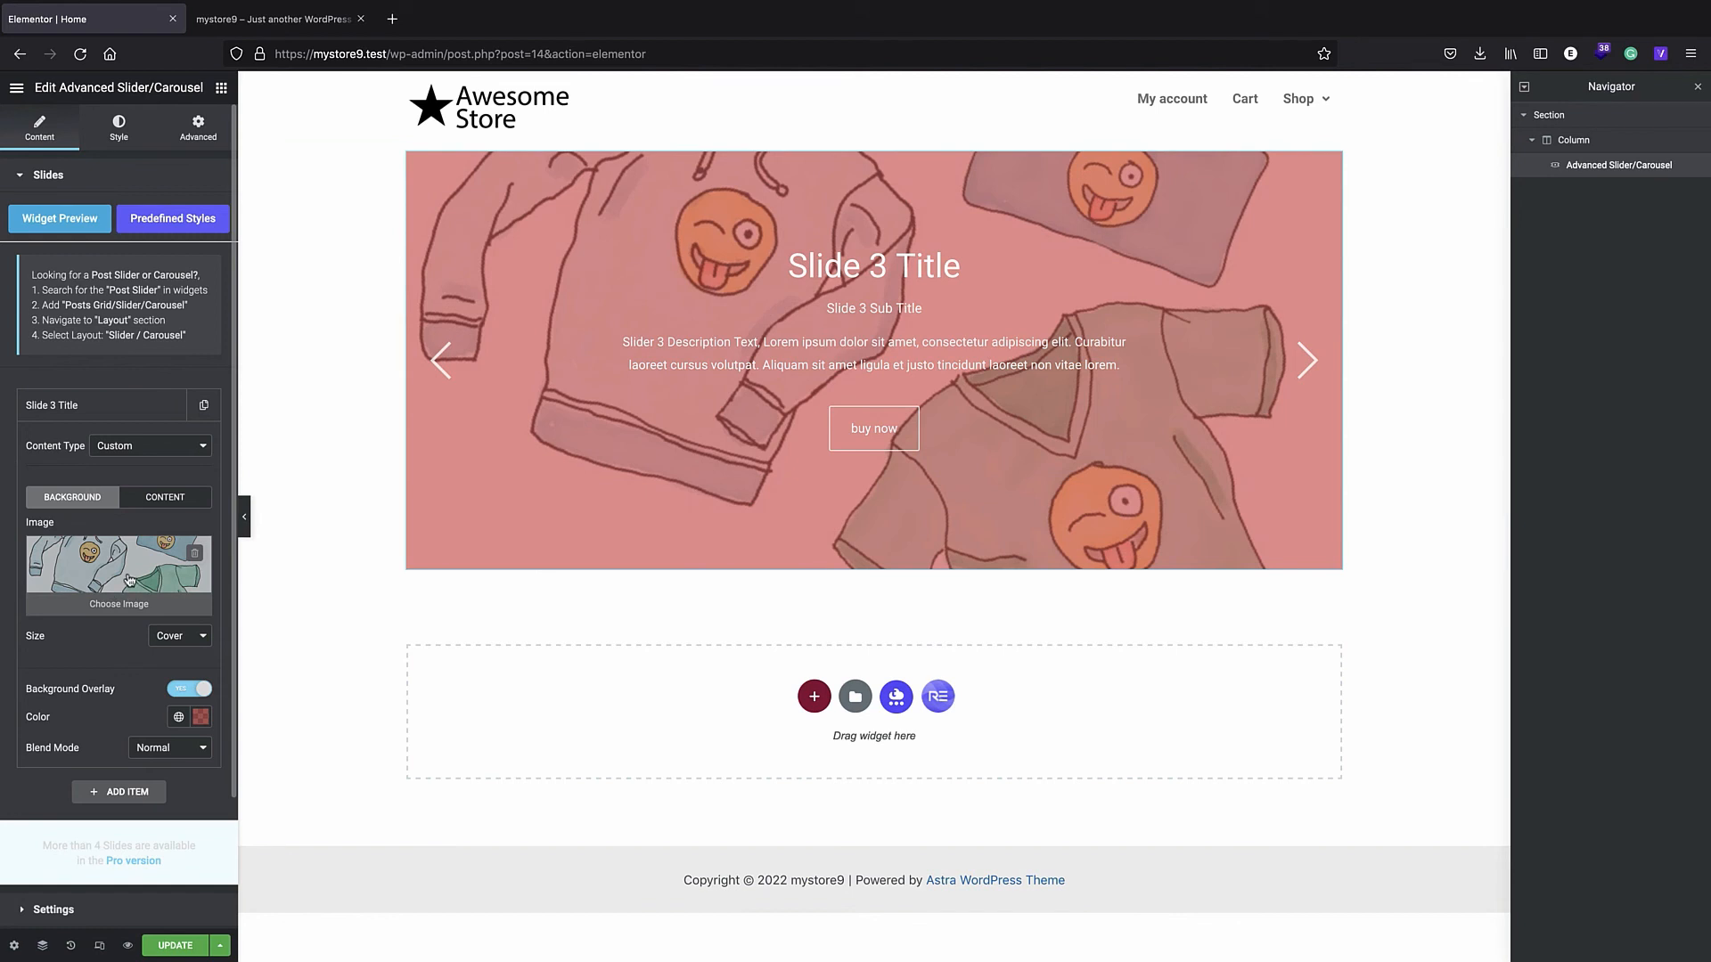
- Change the slide's background overlay color to the semi-transparent blue #1C96FDDB
{"action": "left_click", "coordinate": [200, 717]}
{"action": "left_click", "coordinate": [239, 531]}
{"action": "left_click_drag", "start_coordinate": [217, 634], "coordinate": [234, 634]}
{"action": "mouse_move", "coordinate": [253, 516]}
{"action": "left_mouse_down"}
{"action": "mouse_move", "coordinate": [278, 505]}
{"action": "mouse_move", "coordinate": [278, 480]}
{"action": "left_mouse_up"}
{"action": "left_click_drag", "start_coordinate": [225, 650], "coordinate": [268, 648]}
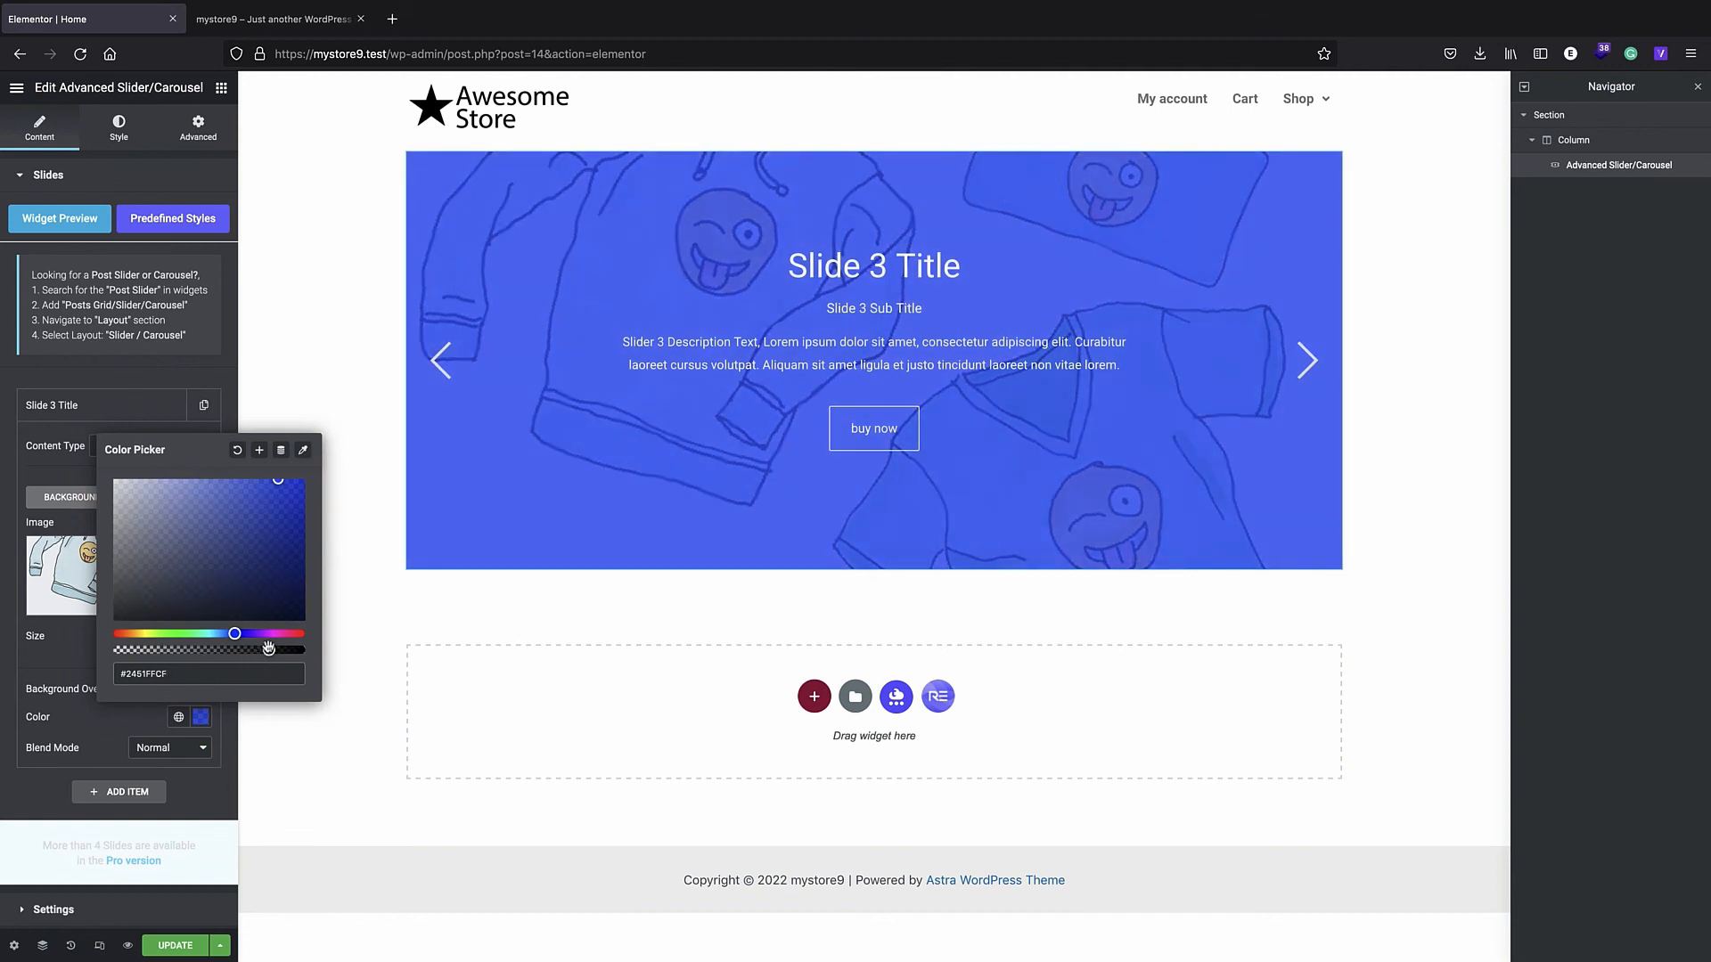
{"action": "mouse_move", "coordinate": [276, 484]}
{"action": "left_mouse_down"}
{"action": "mouse_move", "coordinate": [252, 486]}
{"action": "mouse_move", "coordinate": [292, 482]}
{"action": "mouse_move", "coordinate": [249, 545]}
{"action": "mouse_move", "coordinate": [229, 482]}
{"action": "mouse_move", "coordinate": [283, 480]}
{"action": "left_mouse_up"}
{"action": "left_click_drag", "start_coordinate": [235, 634], "coordinate": [278, 650]}
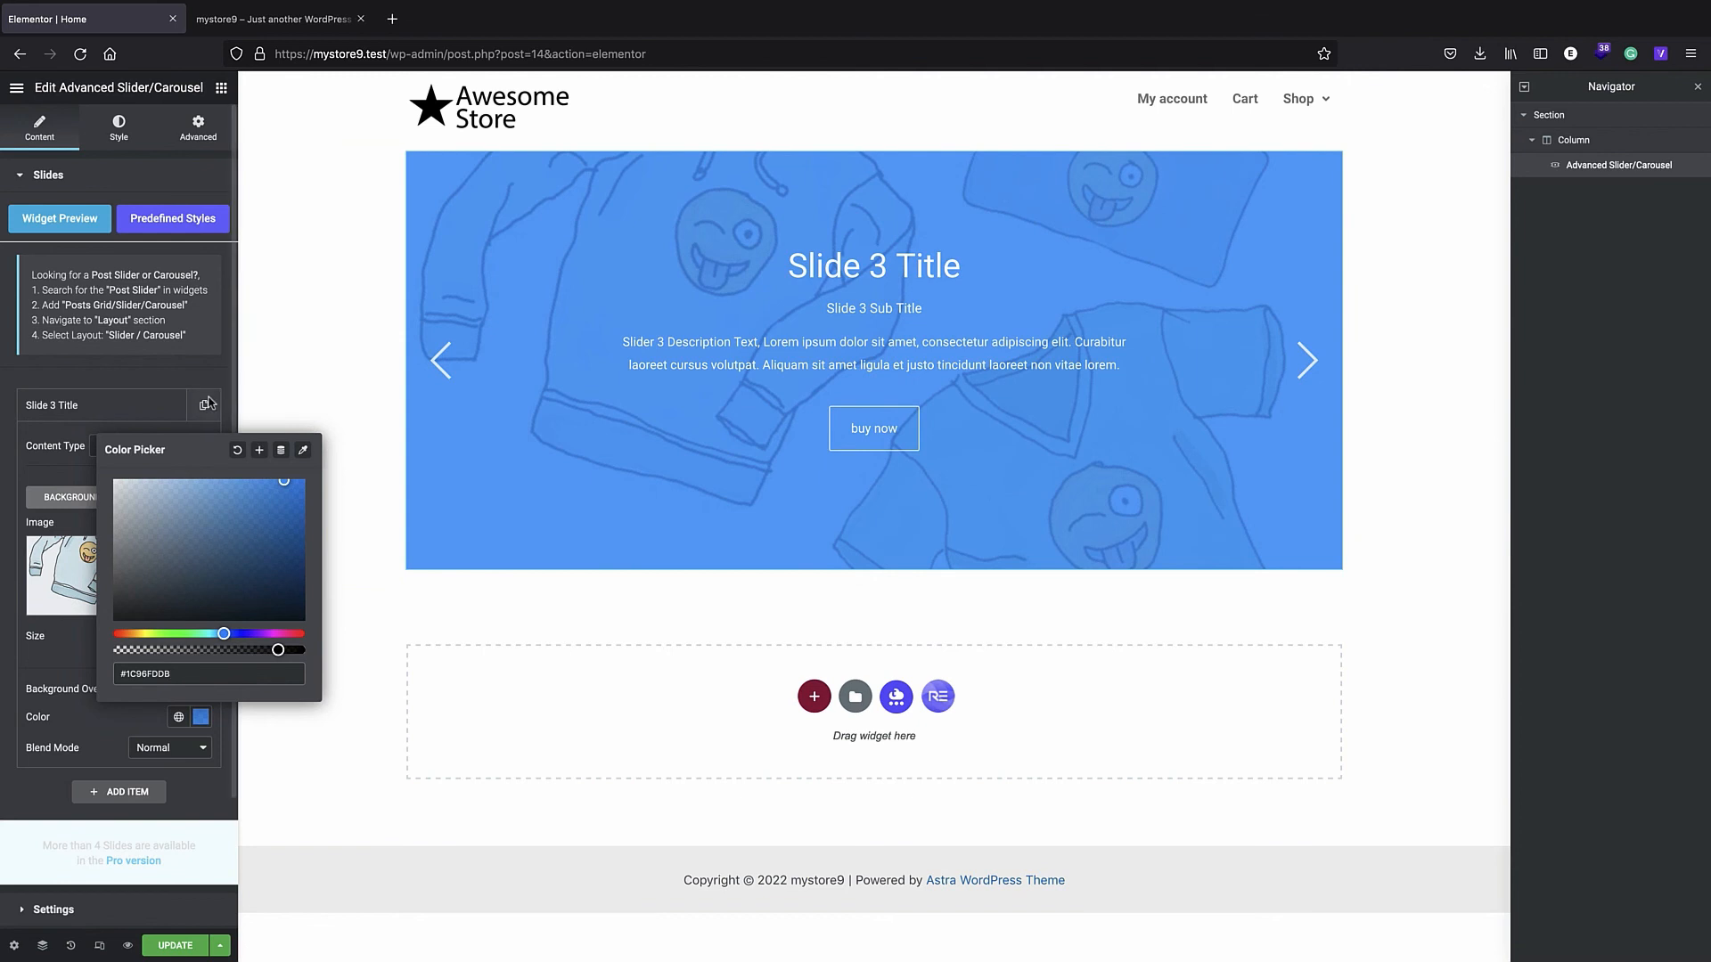
{"action": "left_click", "coordinate": [177, 377]}
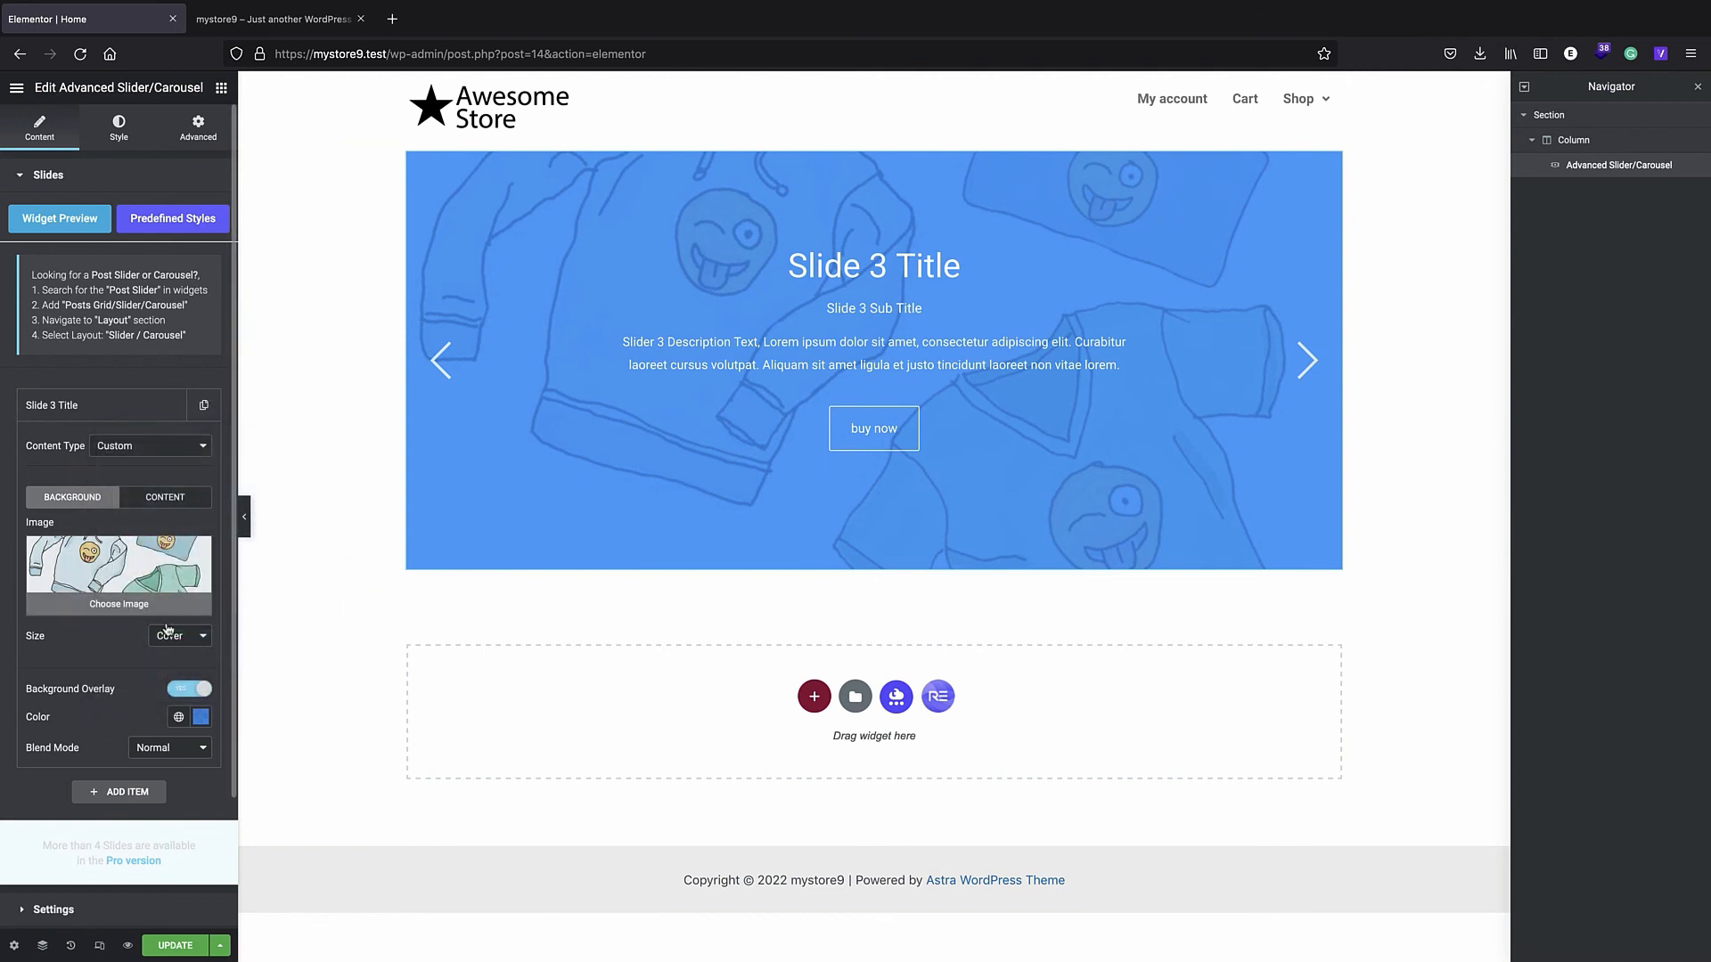
- Duplicate the finished slide until the slider holds four identical slides
{"action": "left_click", "coordinate": [207, 405]}
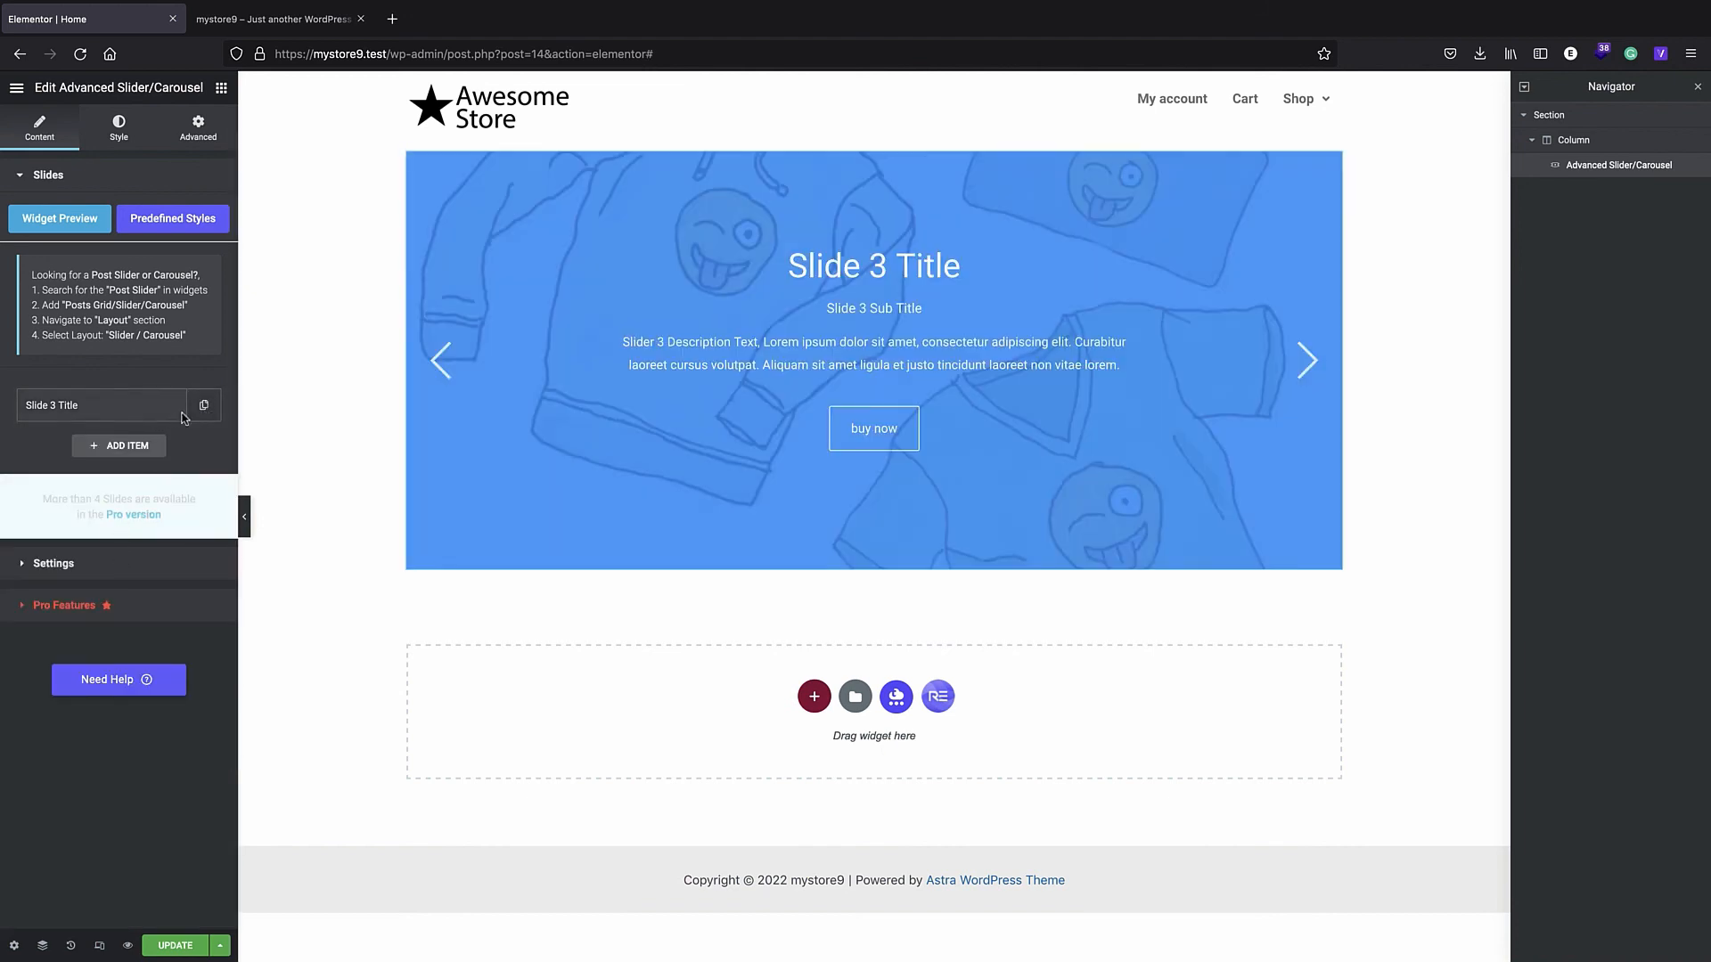
{"action": "left_click", "coordinate": [201, 408]}
{"action": "left_click", "coordinate": [201, 413]}
{"action": "left_click", "coordinate": [200, 410]}
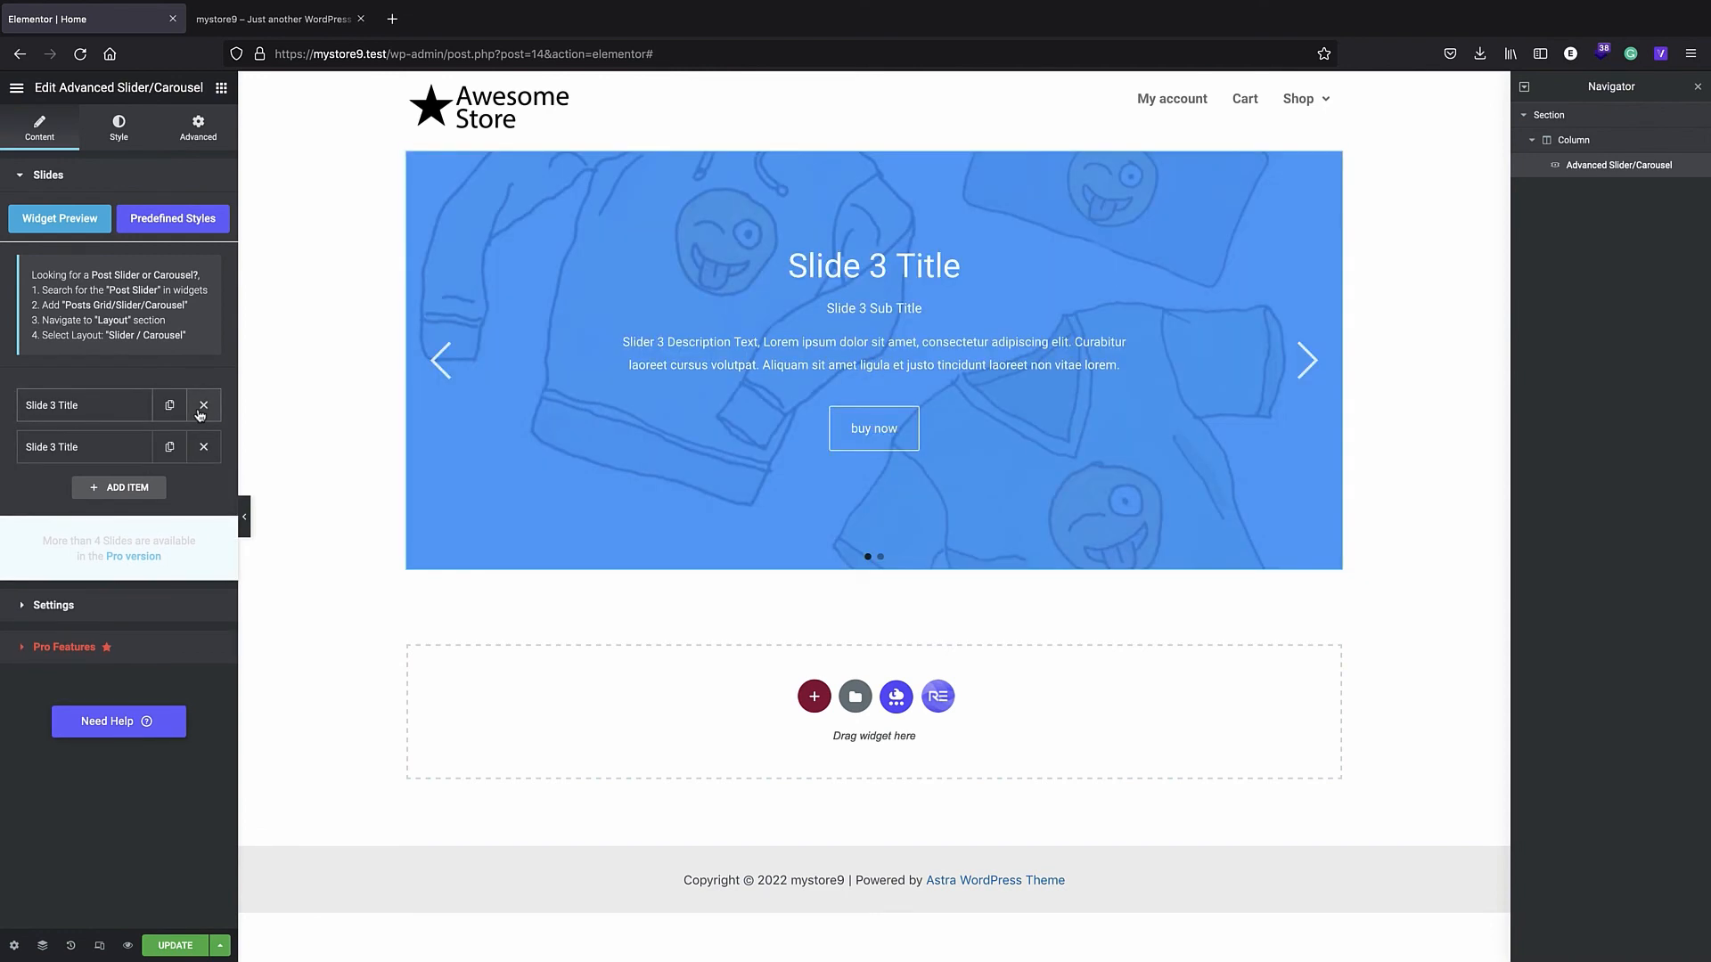
{"action": "left_click", "coordinate": [435, 368]}
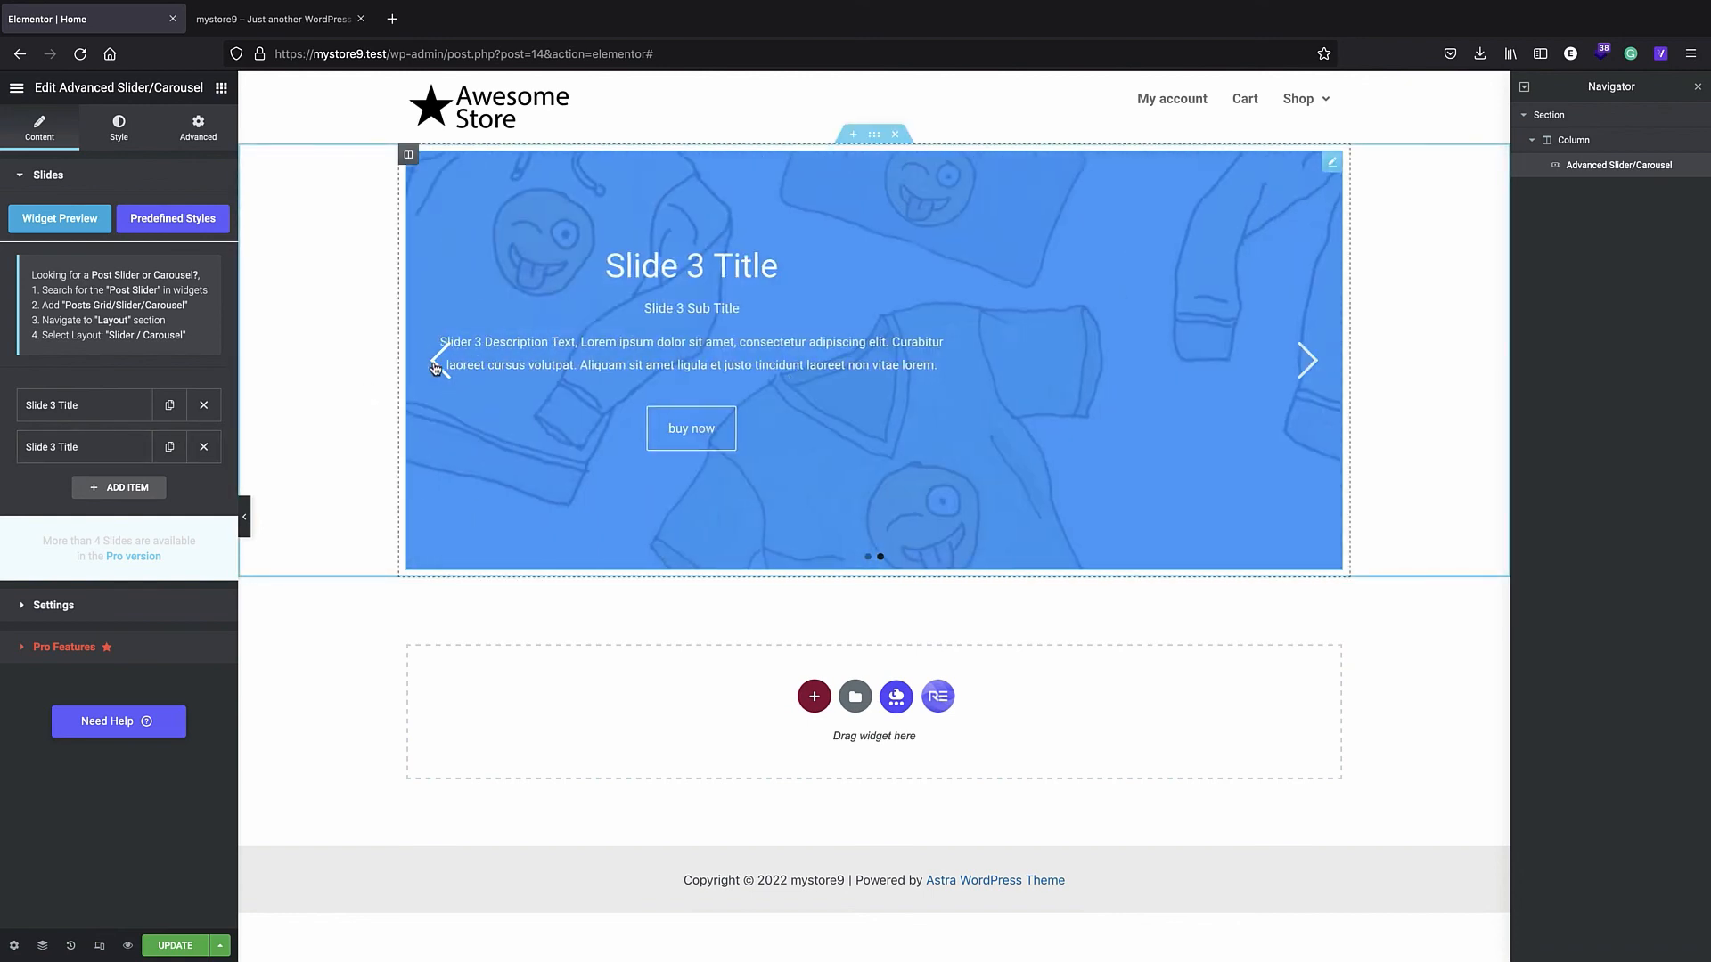
{"action": "left_click", "coordinate": [170, 449]}
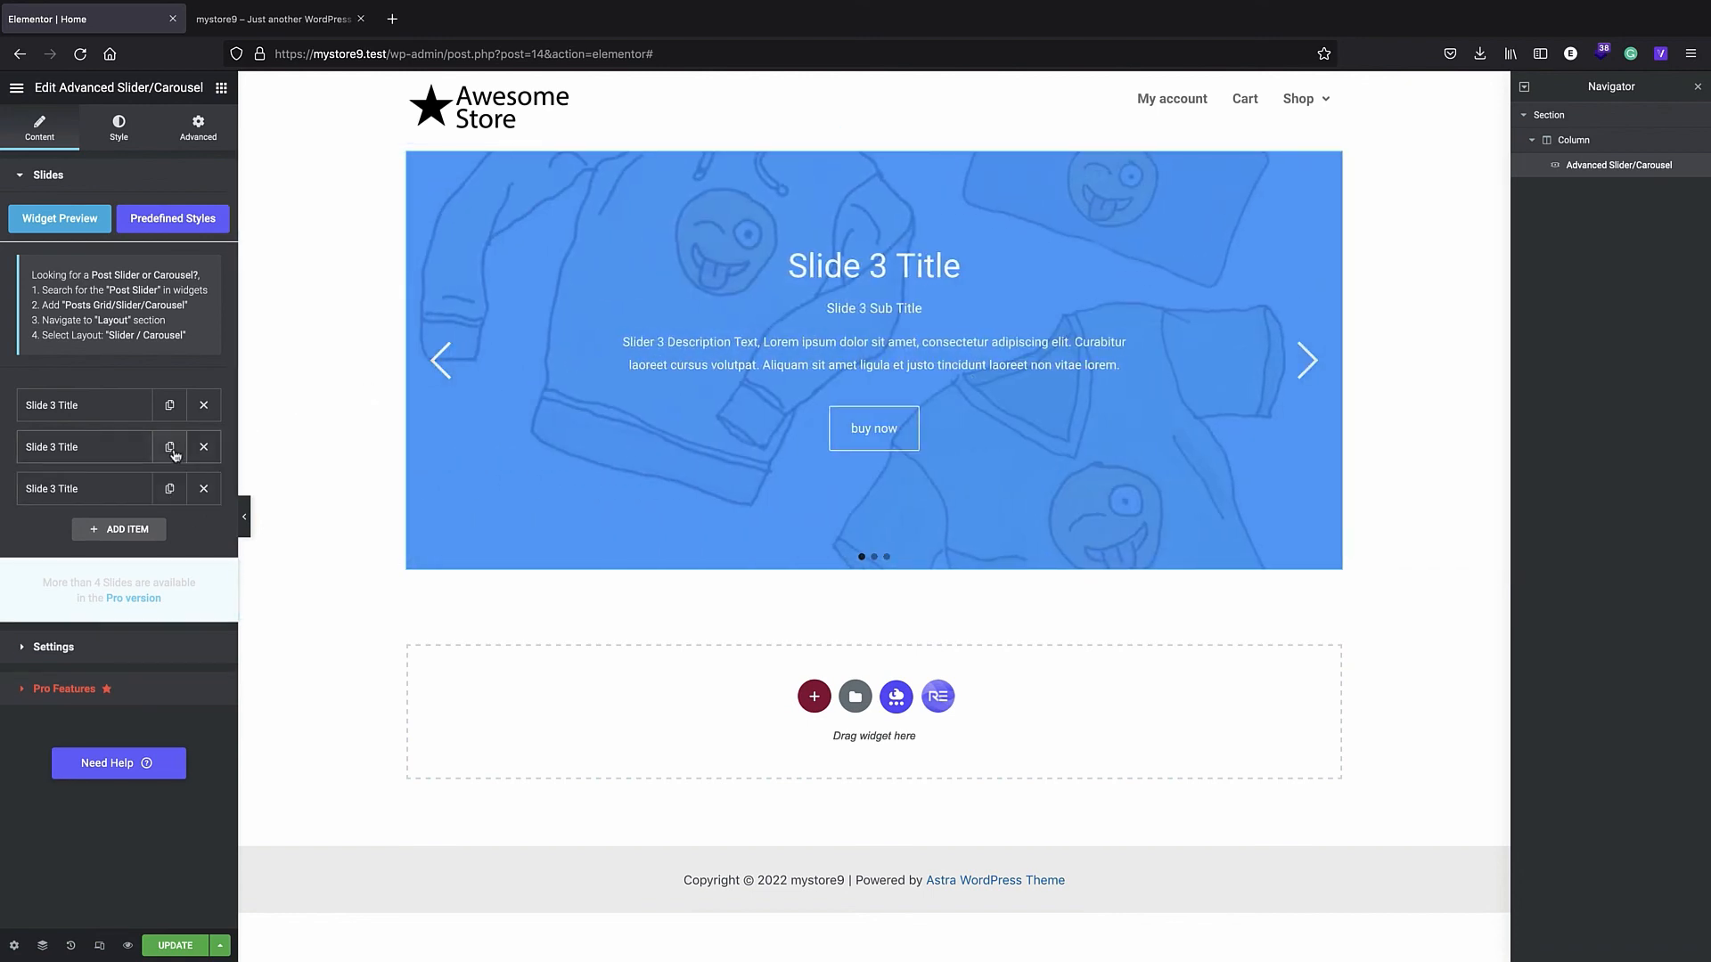
{"action": "left_click", "coordinate": [169, 488]}
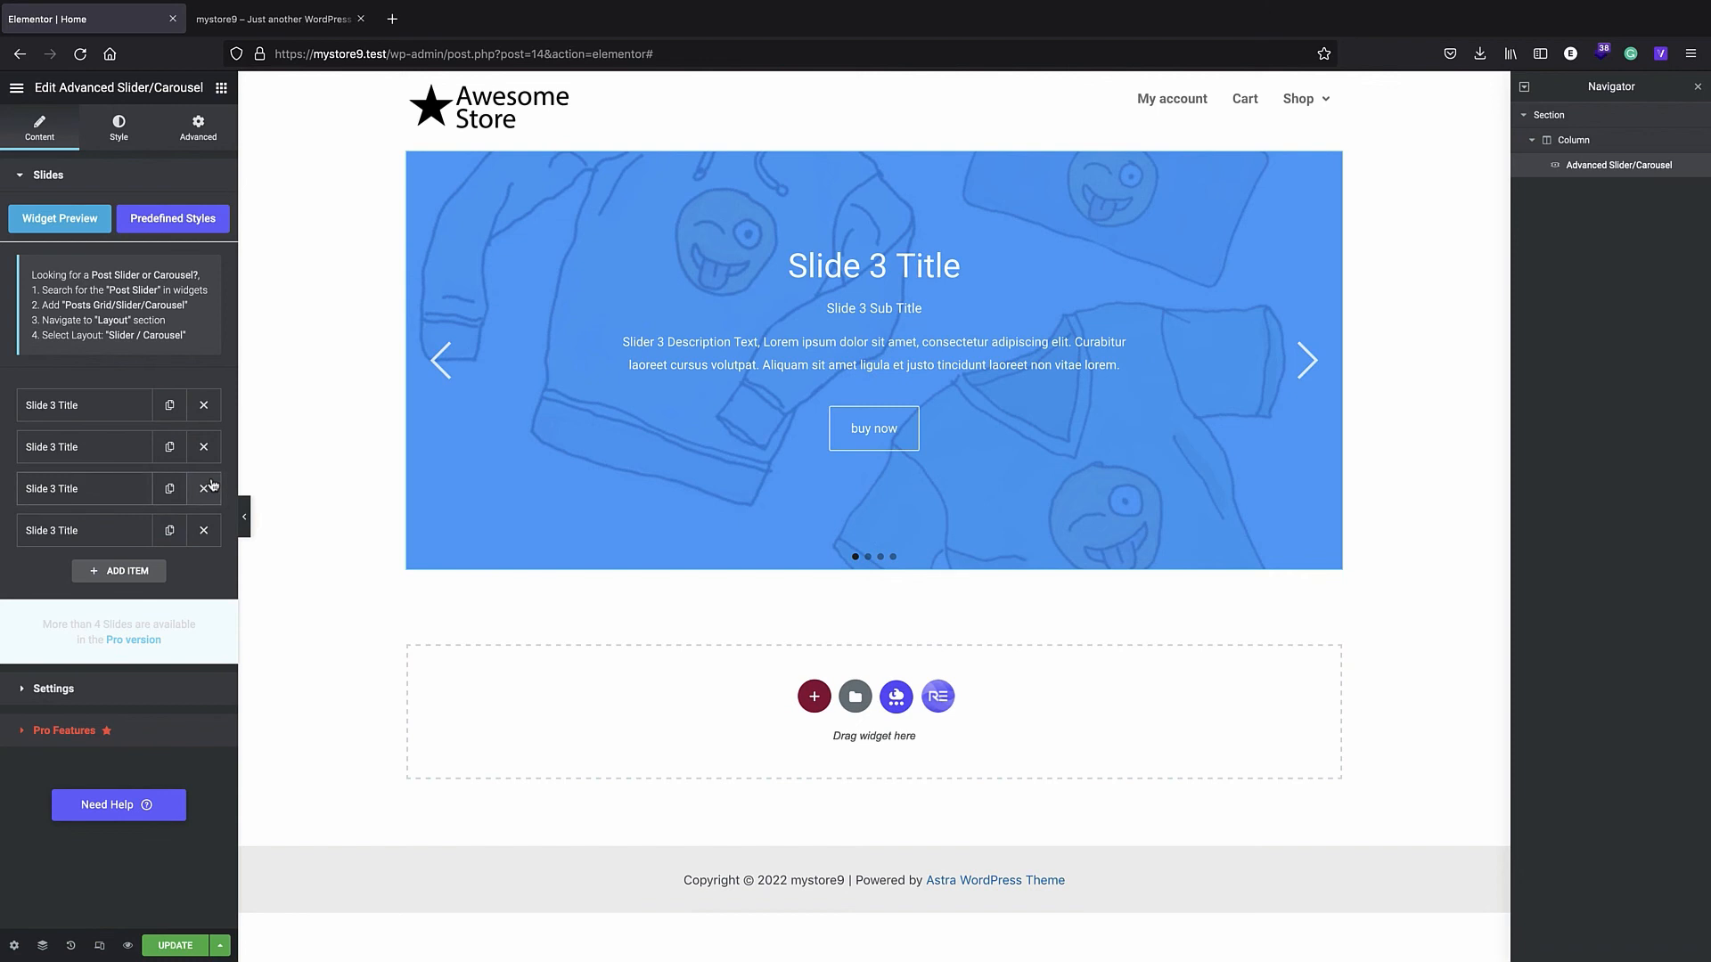
- Replace the first slide's background image with the orange beanie picture
{"action": "left_click", "coordinate": [108, 408]}
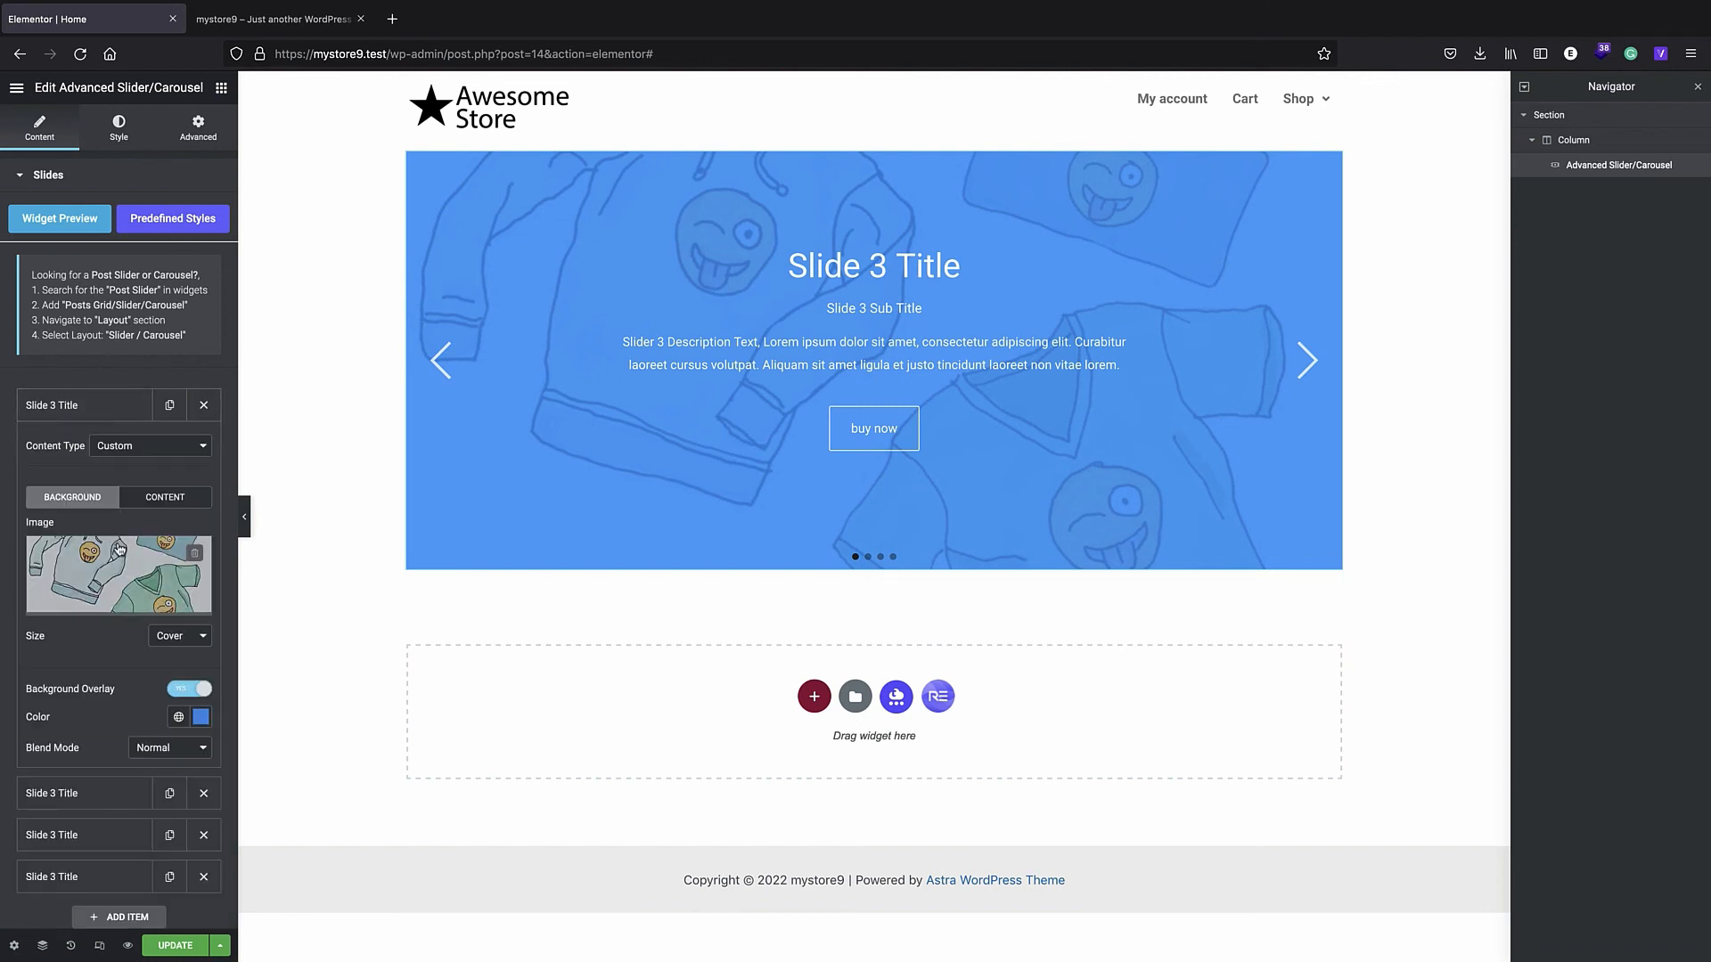
{"action": "left_click", "coordinate": [98, 605]}
{"action": "left_click", "coordinate": [869, 403]}
{"action": "left_click", "coordinate": [1629, 913]}
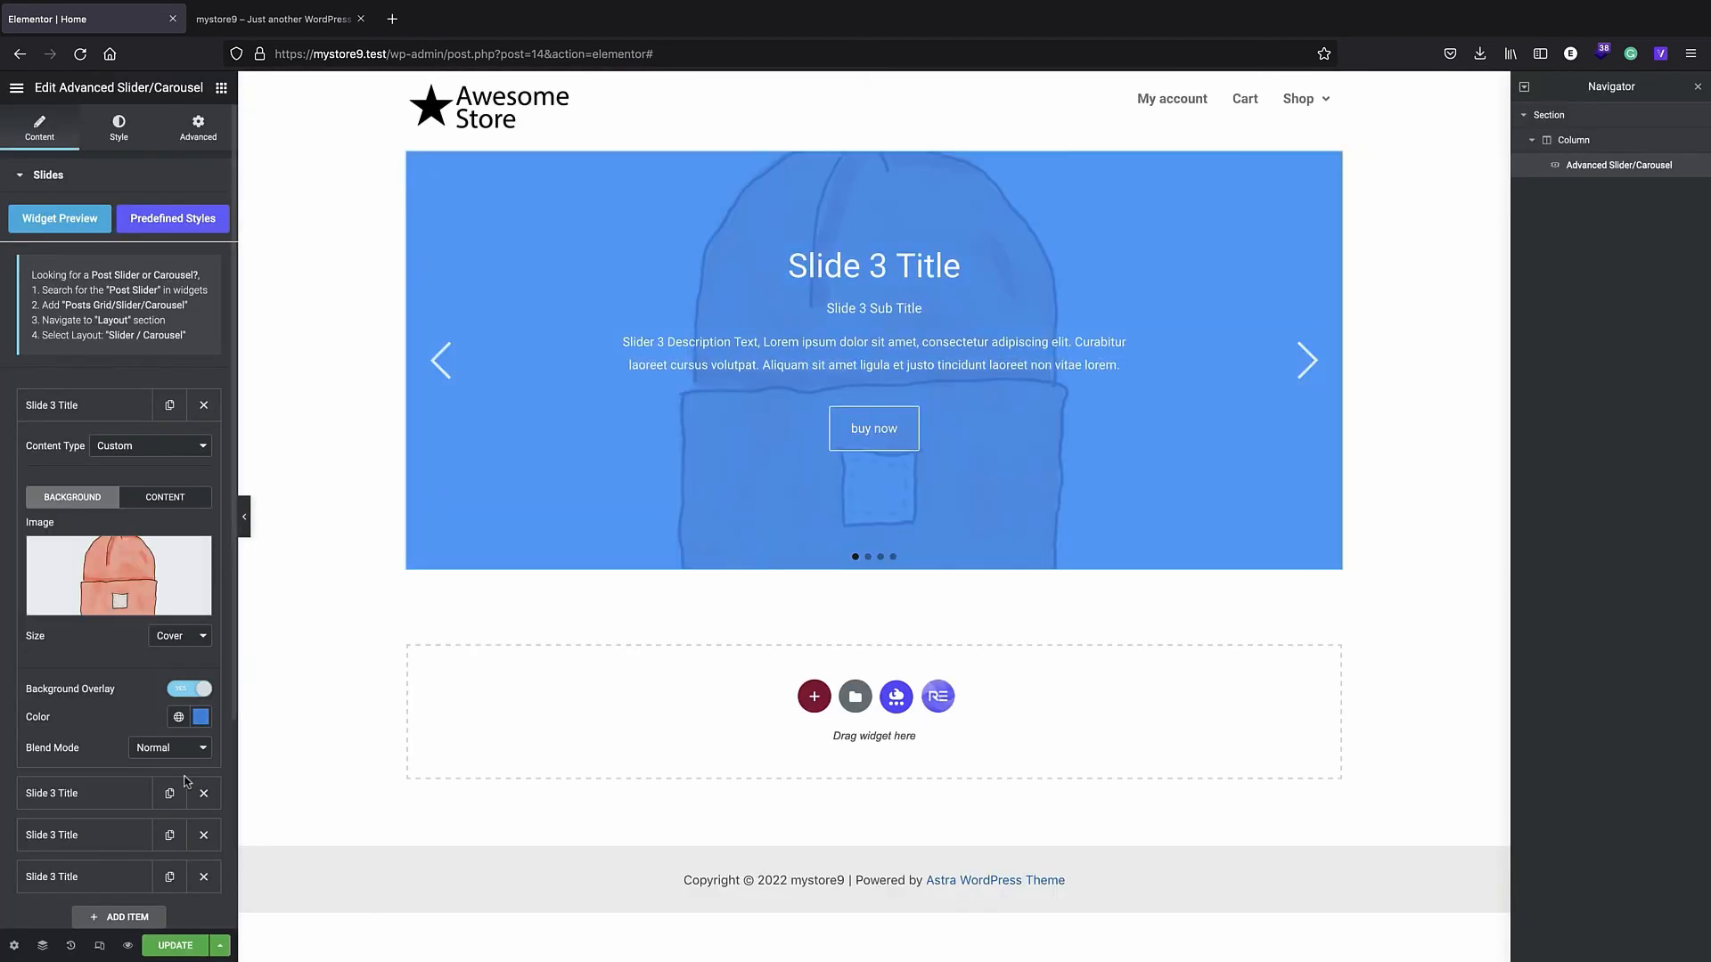
- Change the first slide's background overlay color to the semi-transparent muted orange #CD924DDB
{"action": "left_click", "coordinate": [200, 717]}
{"action": "left_click", "coordinate": [280, 633]}
{"action": "left_click", "coordinate": [242, 634]}
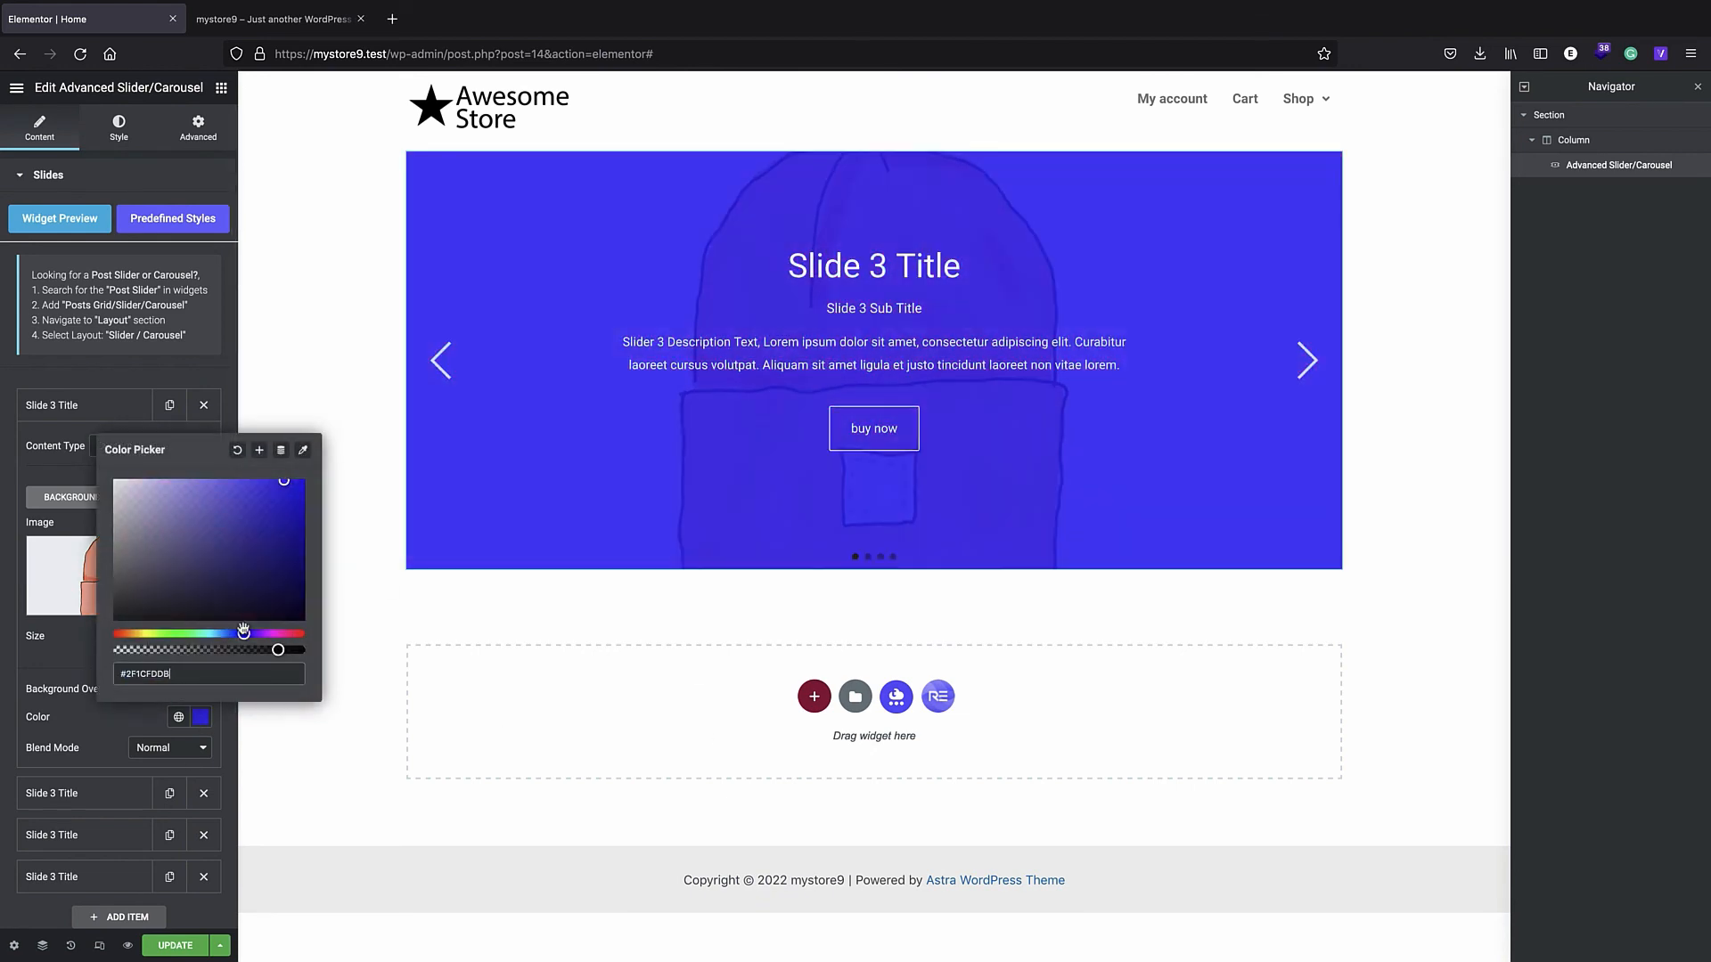
{"action": "left_click", "coordinate": [206, 509]}
{"action": "left_click", "coordinate": [290, 634]}
{"action": "mouse_move", "coordinate": [241, 506]}
{"action": "left_mouse_down"}
{"action": "mouse_move", "coordinate": [257, 497]}
{"action": "mouse_move", "coordinate": [232, 507]}
{"action": "left_mouse_up"}
{"action": "left_click", "coordinate": [125, 634]}
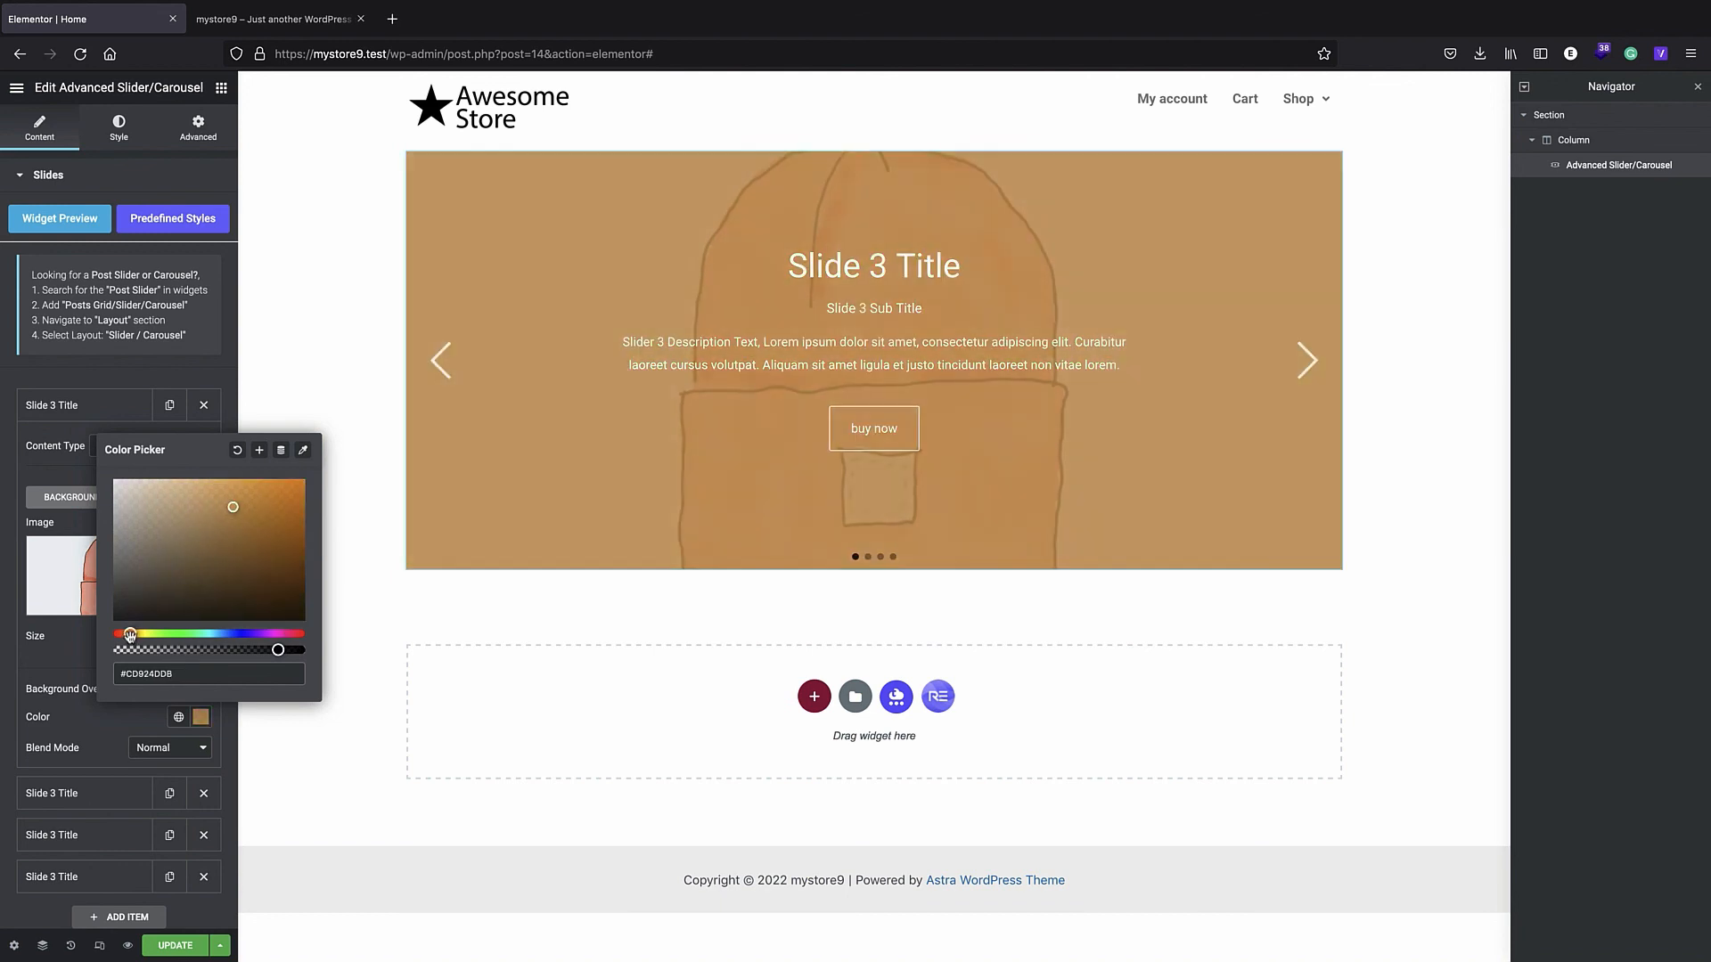
- Give the third slide the sunglasses picture as background image and a dark gray background overlay color
{"action": "left_click", "coordinate": [54, 405]}
{"action": "left_click", "coordinate": [68, 504]}
{"action": "left_click", "coordinate": [119, 659]}
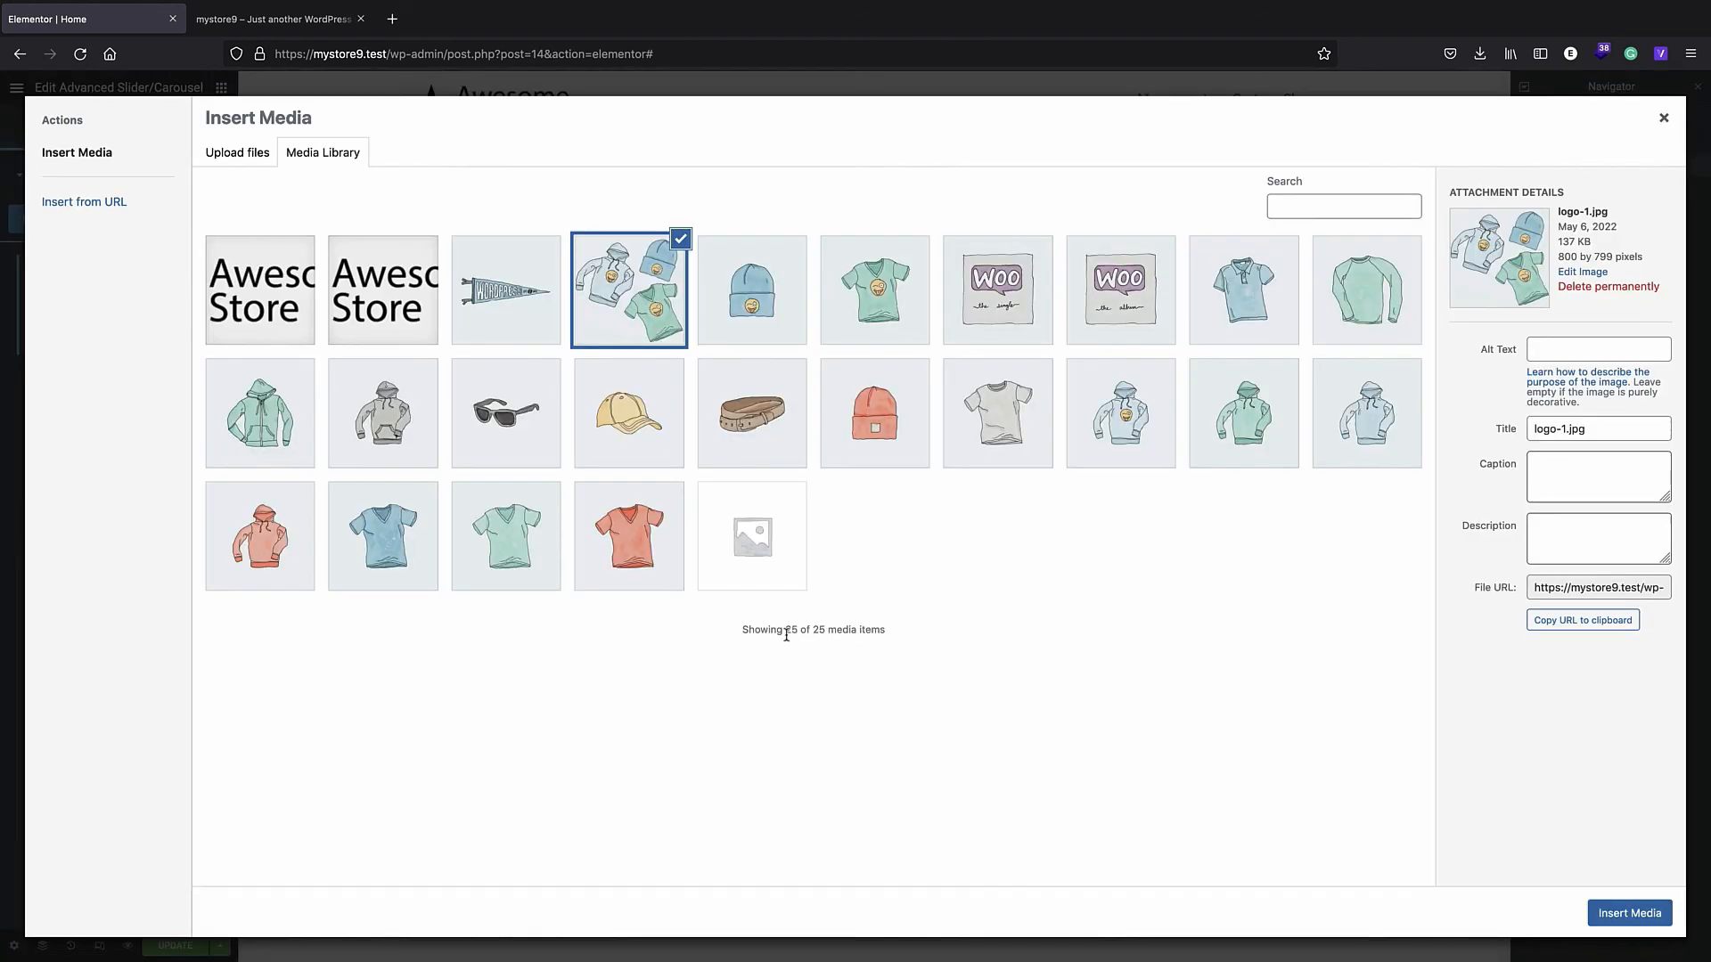
{"action": "double_click", "coordinate": [517, 470]}
{"action": "left_click", "coordinate": [200, 801]}
{"action": "left_click", "coordinate": [125, 664]}
{"action": "left_click", "coordinate": [441, 360]}
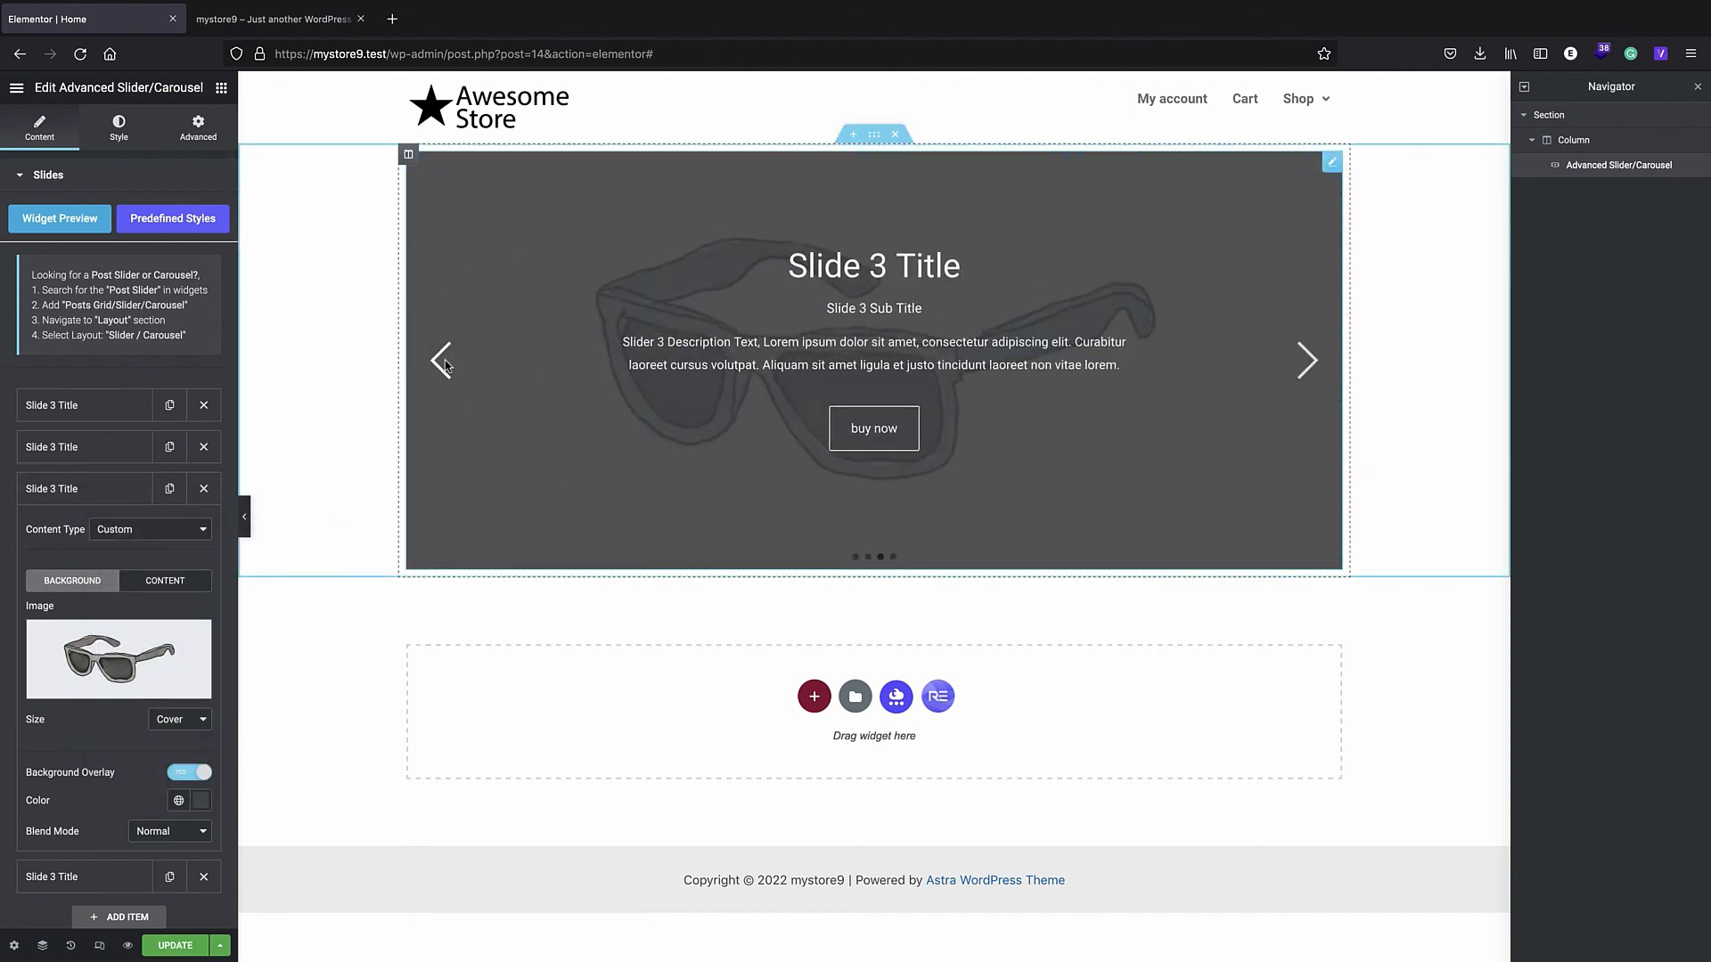
- Give the fourth slide the green V-neck T-shirt picture as background image and a green background overlay color
{"action": "left_click", "coordinate": [53, 877]}
{"action": "left_click", "coordinate": [119, 702]}
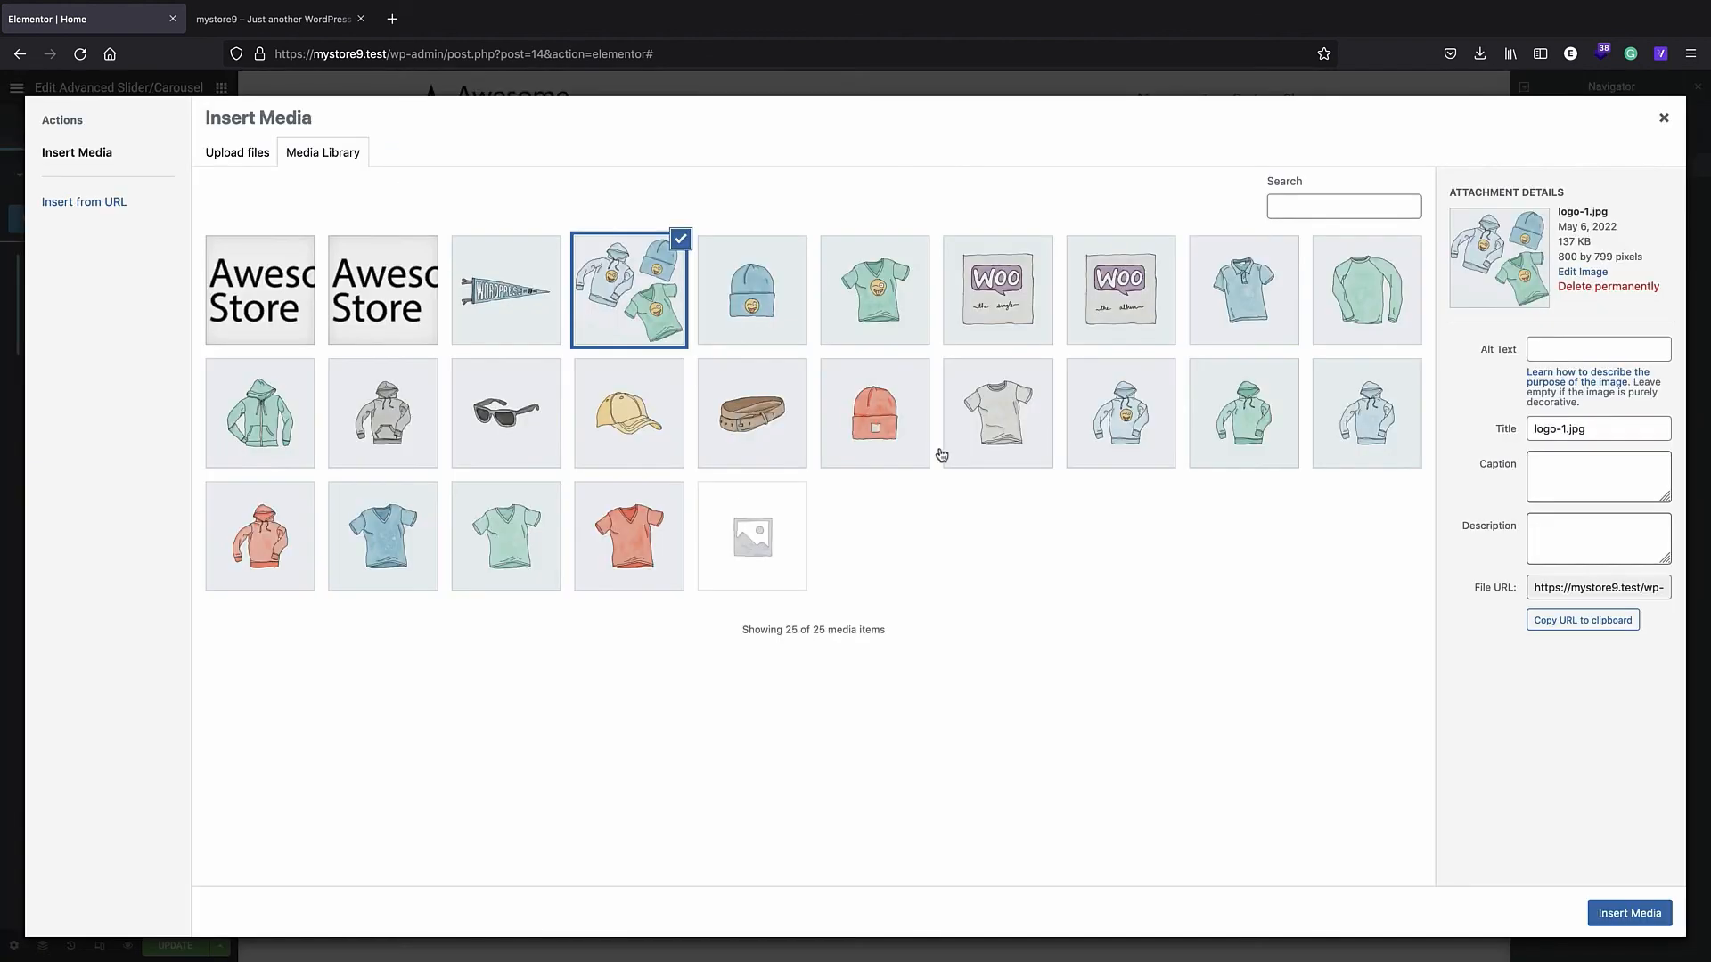
{"action": "double_click", "coordinate": [502, 559]}
{"action": "left_click", "coordinate": [200, 842]}
{"action": "left_click", "coordinate": [174, 759]}
{"action": "left_click_drag", "start_coordinate": [173, 762], "coordinate": [178, 760]}
{"action": "left_click", "coordinate": [711, 431]}
- Advance through the slider's slides to check them and save the page
{"action": "left_click", "coordinate": [1306, 361]}
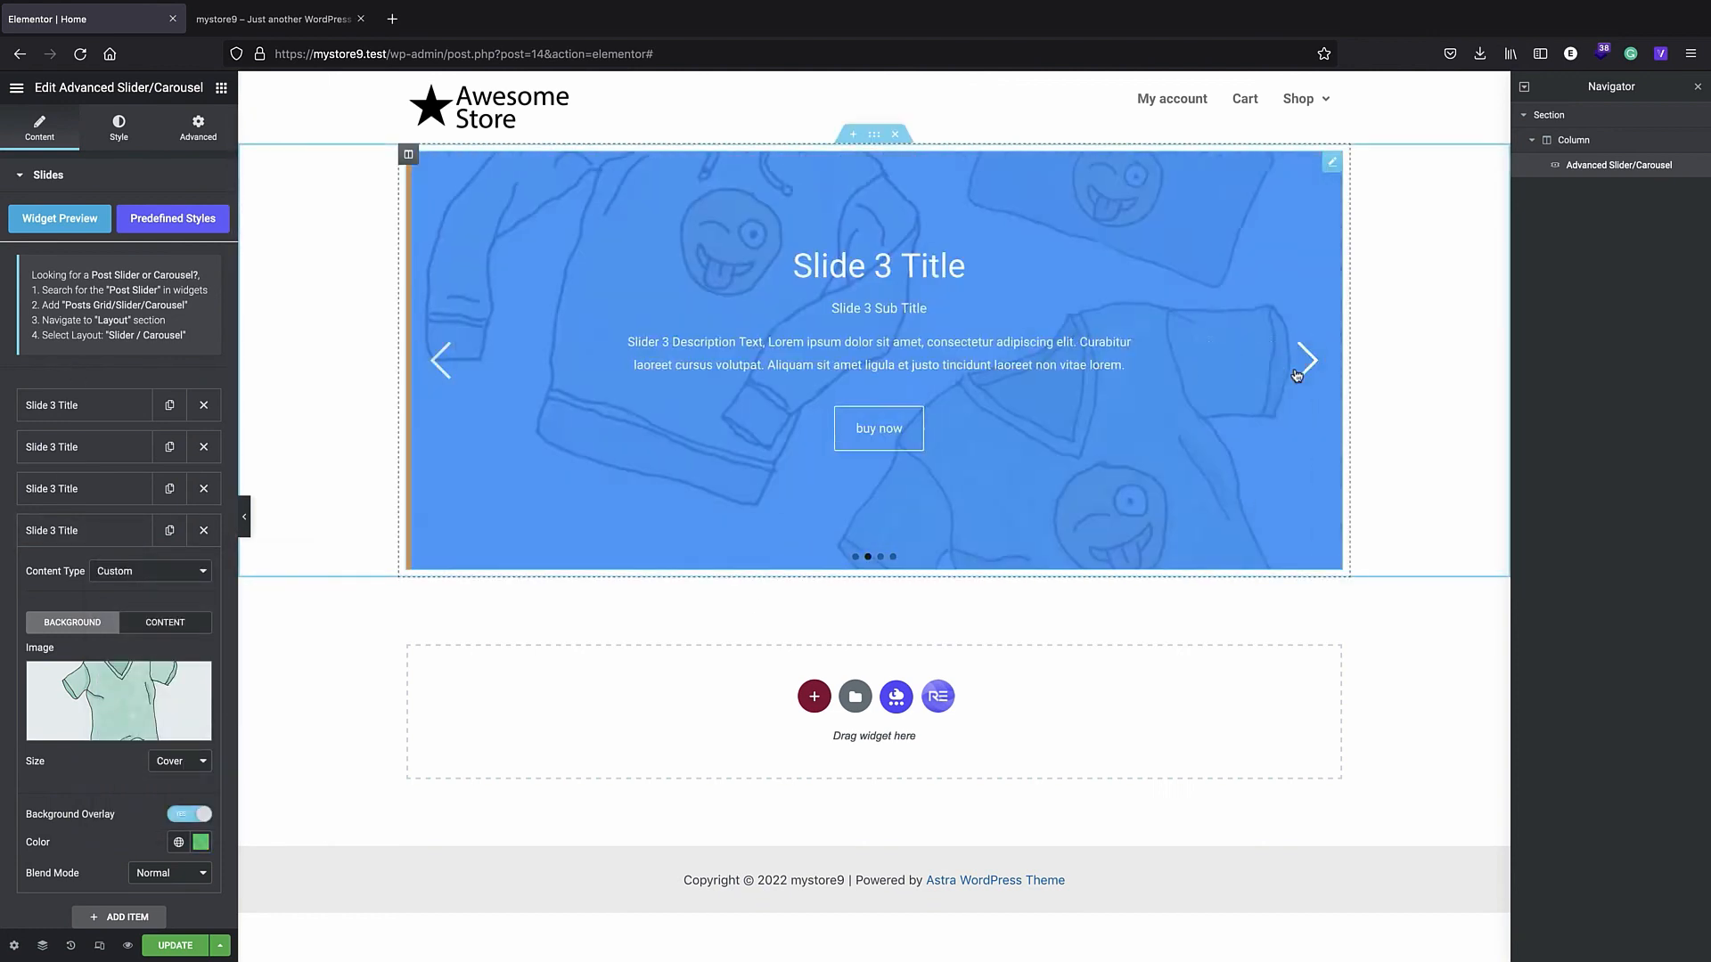
{"action": "left_click", "coordinate": [1307, 360]}
{"action": "left_click", "coordinate": [1307, 361]}
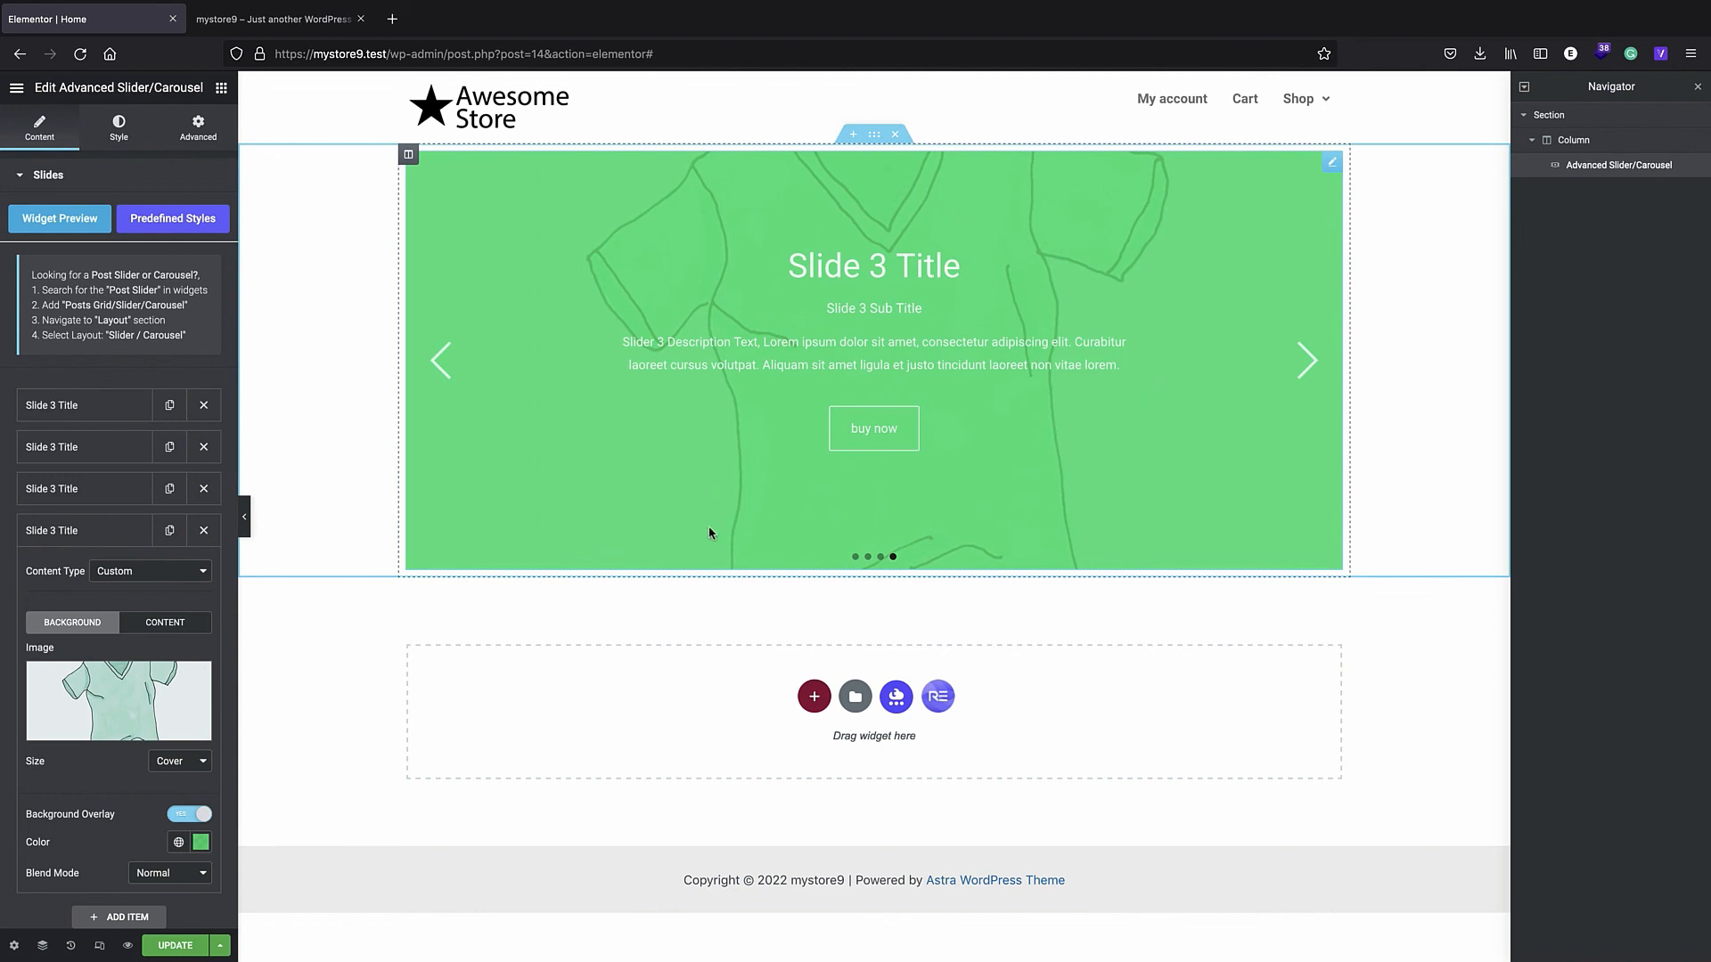
{"action": "scroll", "coordinate": [192, 637], "scroll_direction": "down", "scroll_amount": 3}
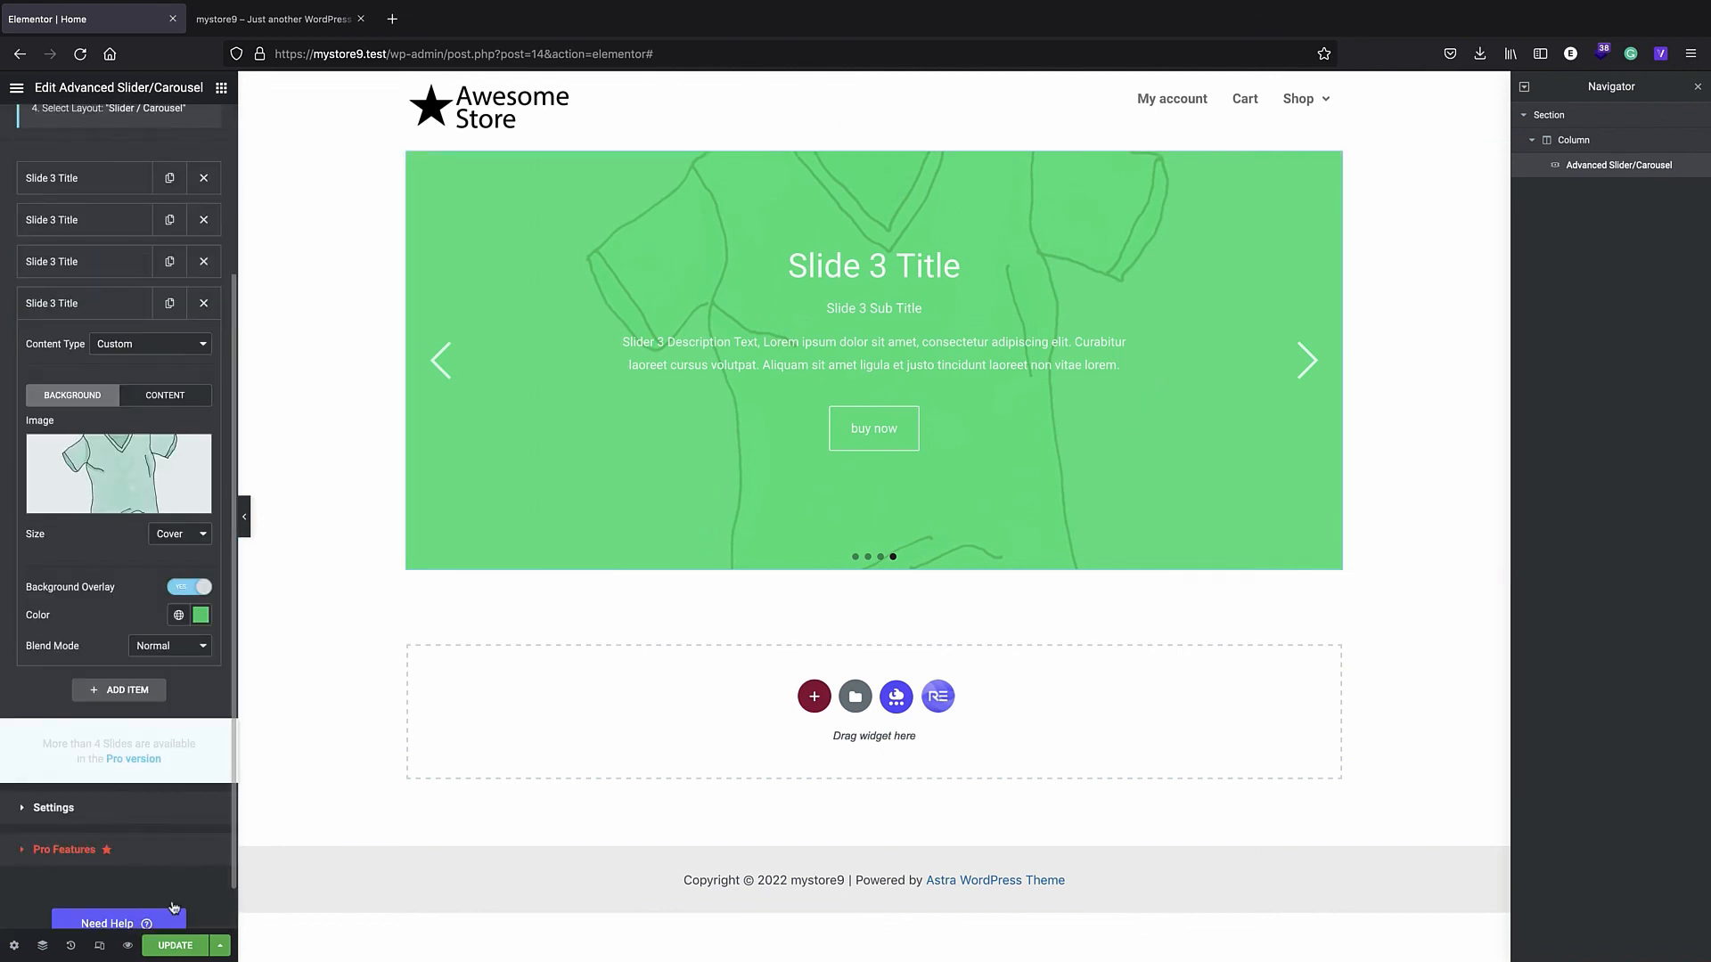
{"action": "left_click", "coordinate": [182, 945]}
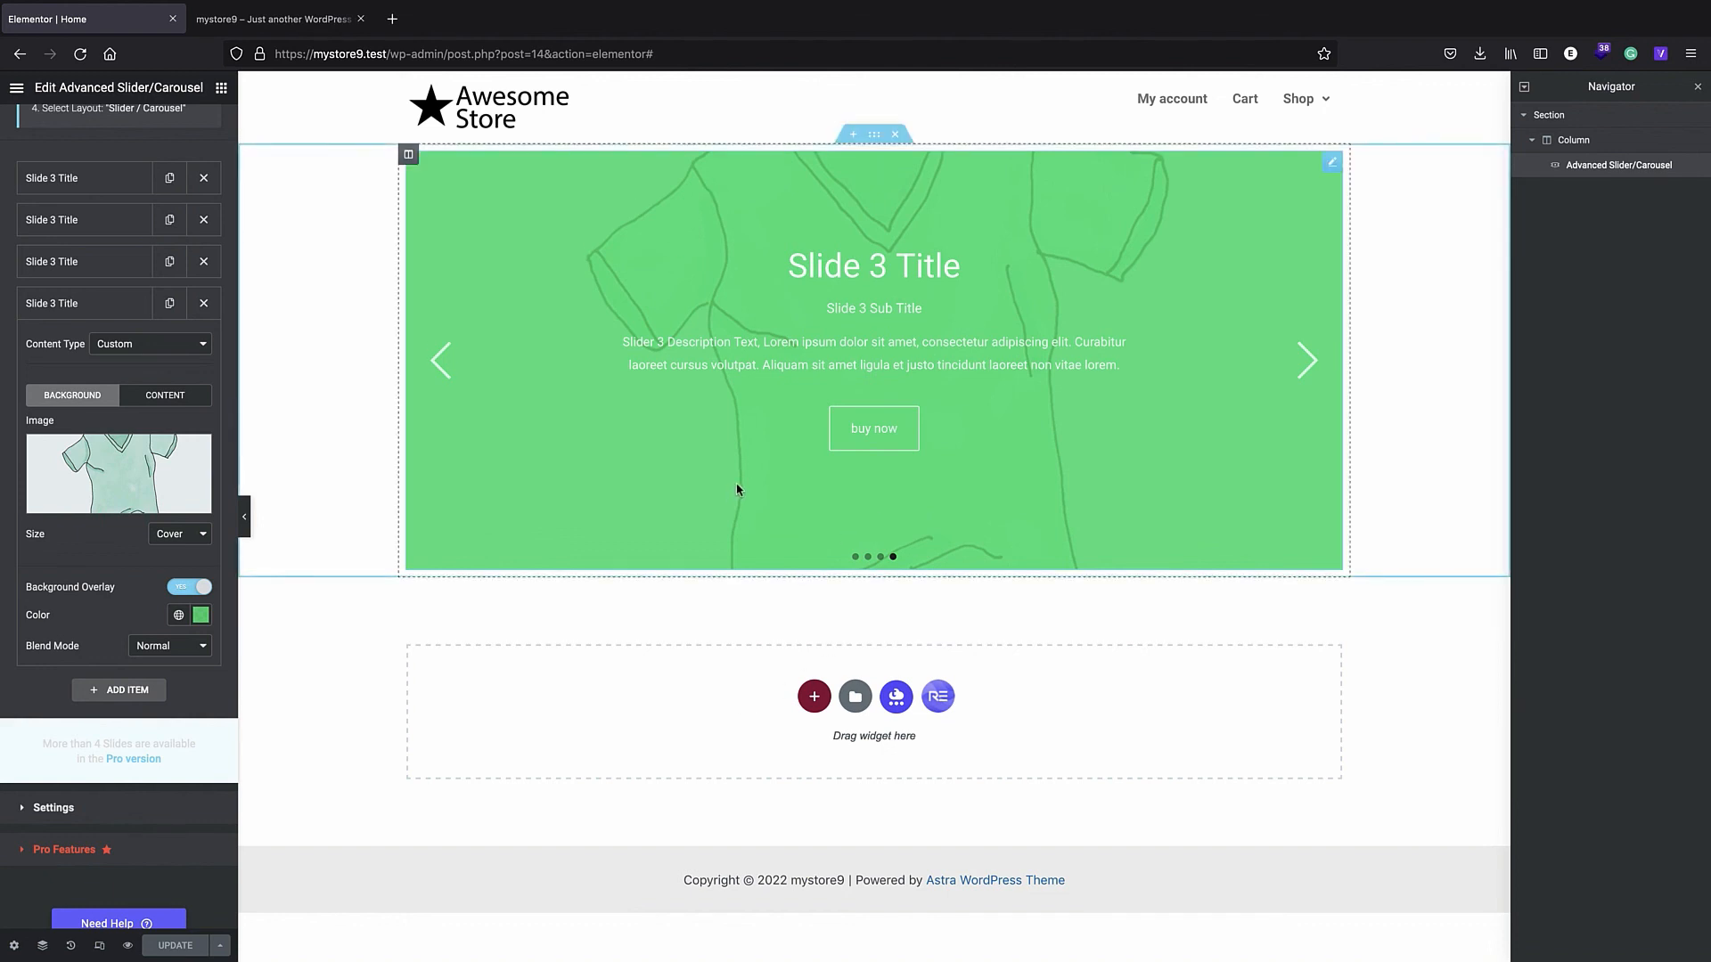
- Find the Royal Elementor Addons Search widget and place it directly above the slider in the same column
{"action": "scroll", "coordinate": [178, 321], "scroll_direction": "up", "scroll_amount": 2}
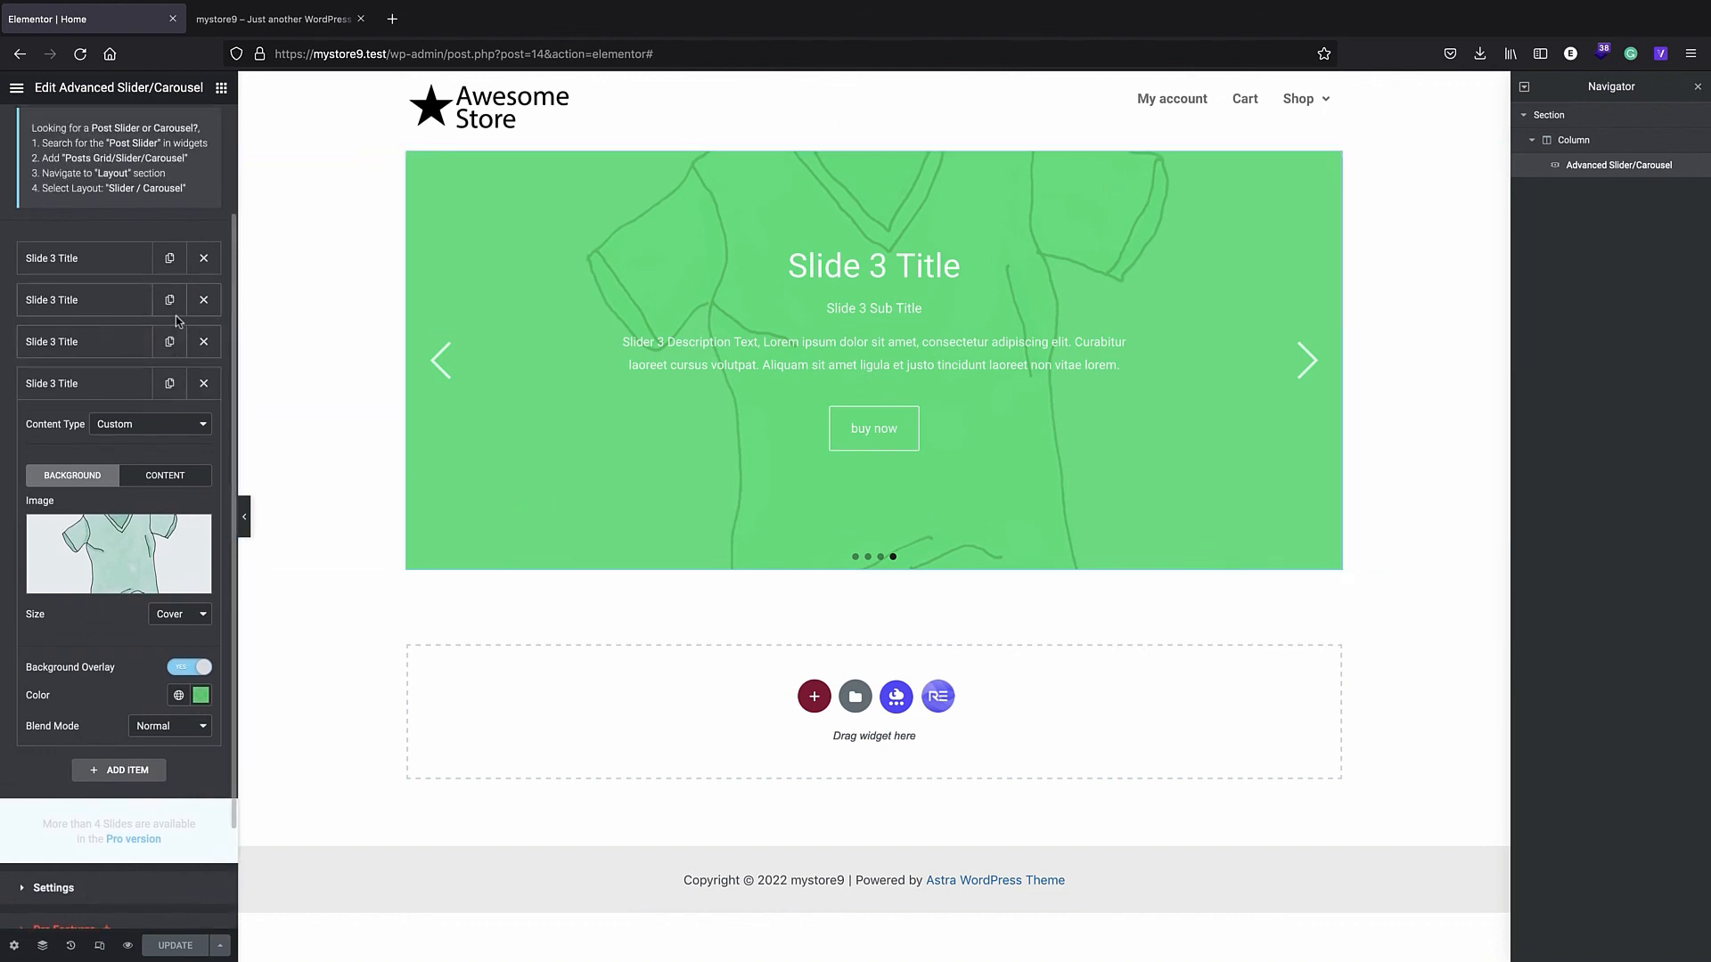
{"action": "scroll", "coordinate": [198, 352], "scroll_direction": "down", "scroll_amount": 1}
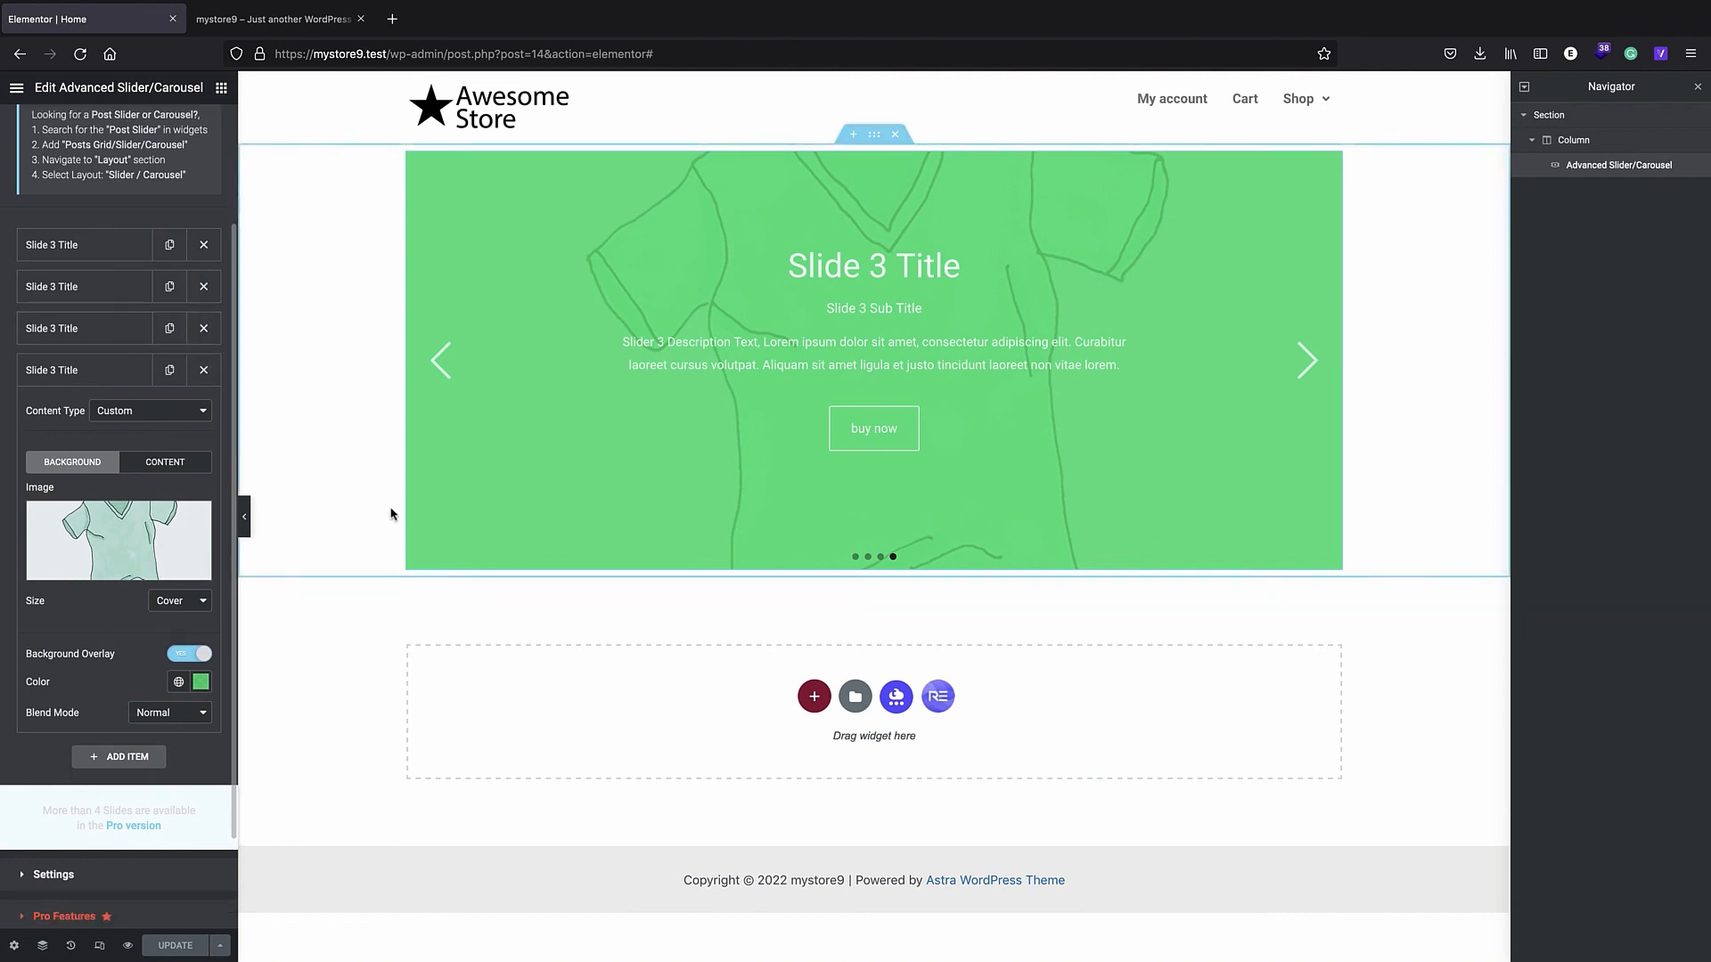
{"action": "left_click", "coordinate": [220, 89]}
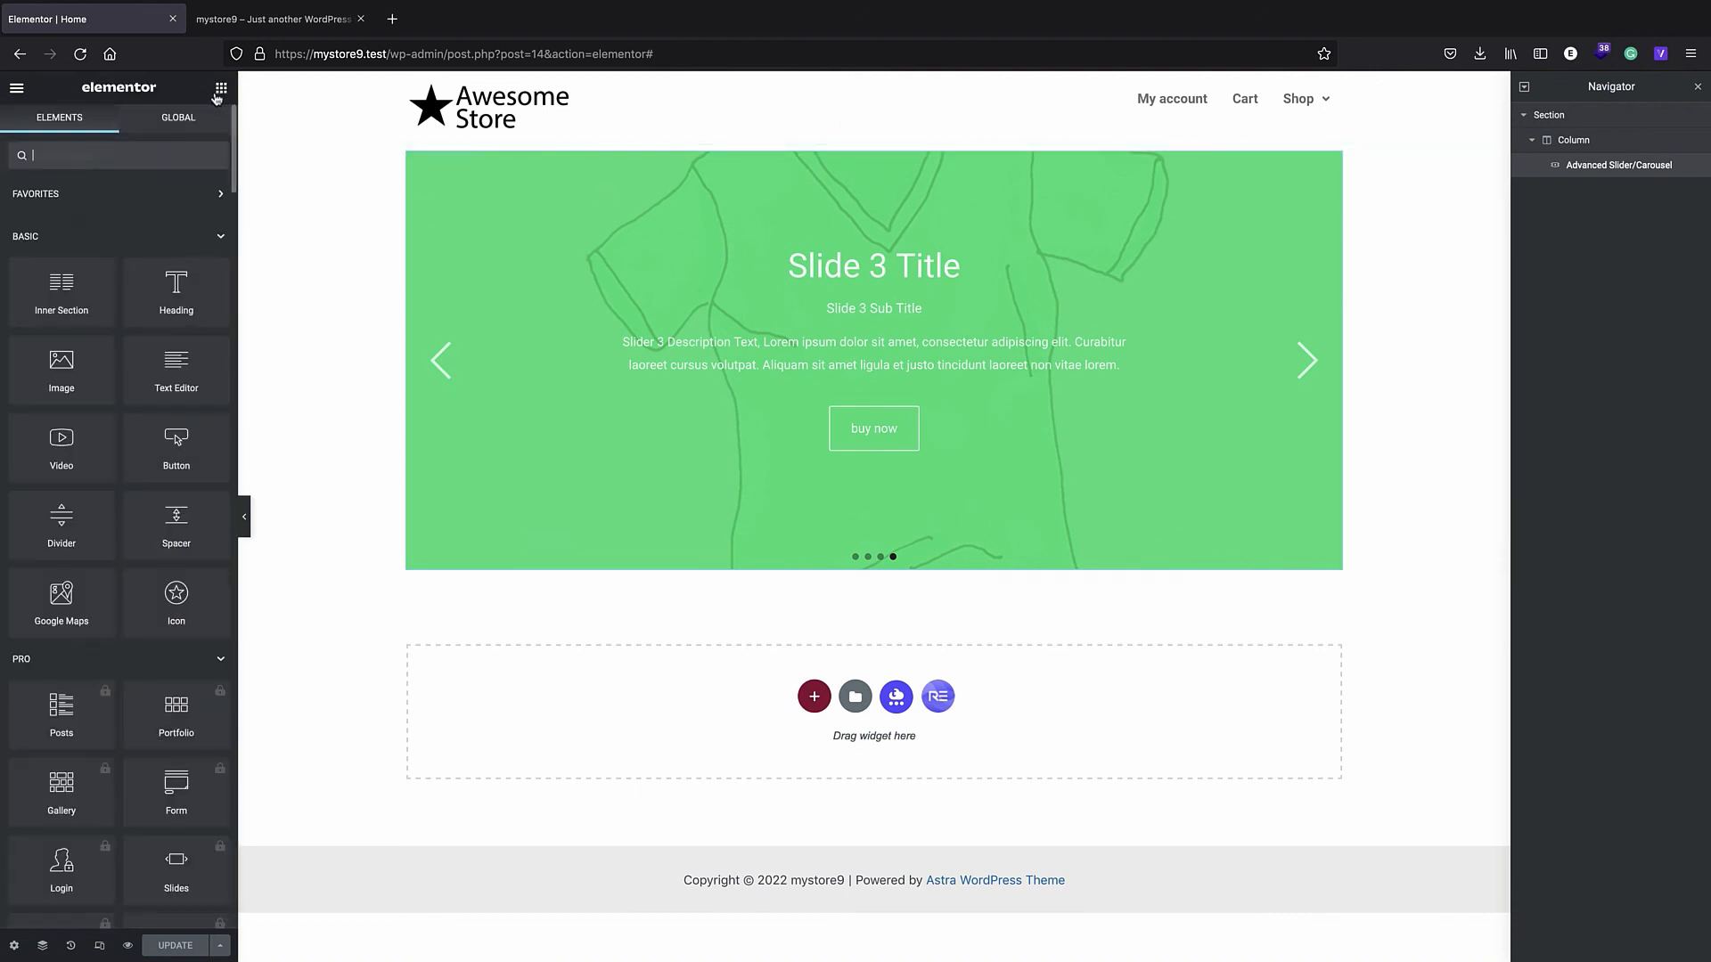
{"action": "type", "text": "search"}
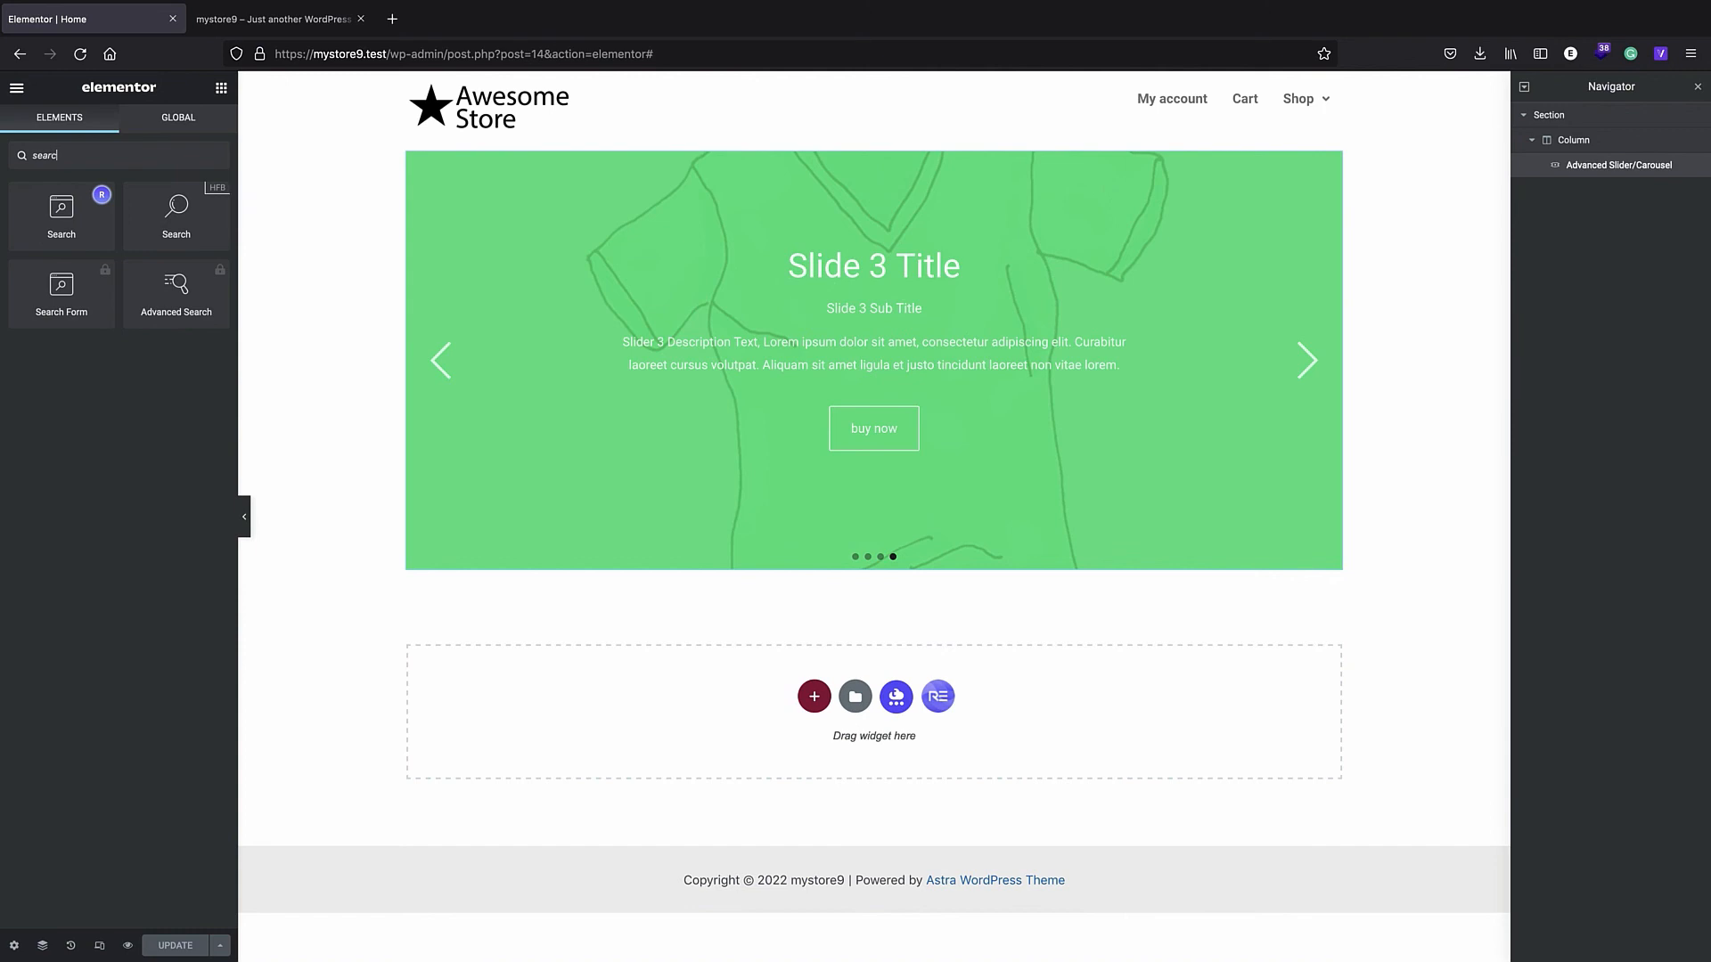
{"action": "left_click", "coordinate": [54, 220]}
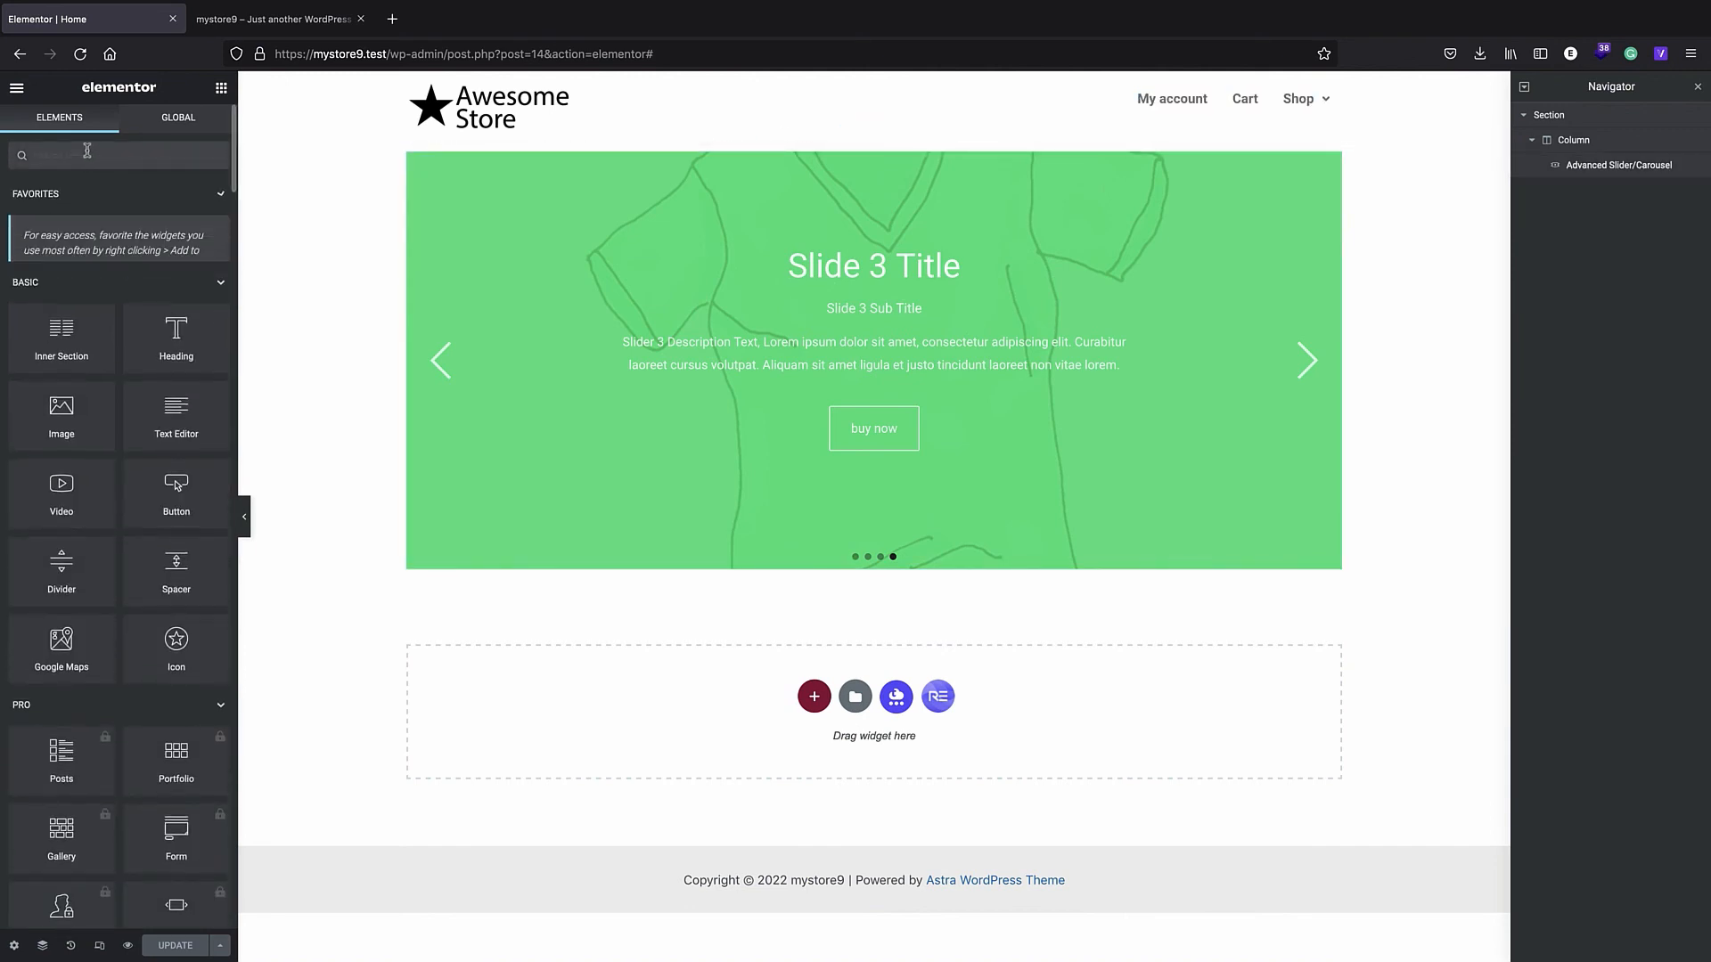
{"action": "type", "text": "search"}
{"action": "left_click_drag", "start_coordinate": [62, 218], "coordinate": [274, 204]}
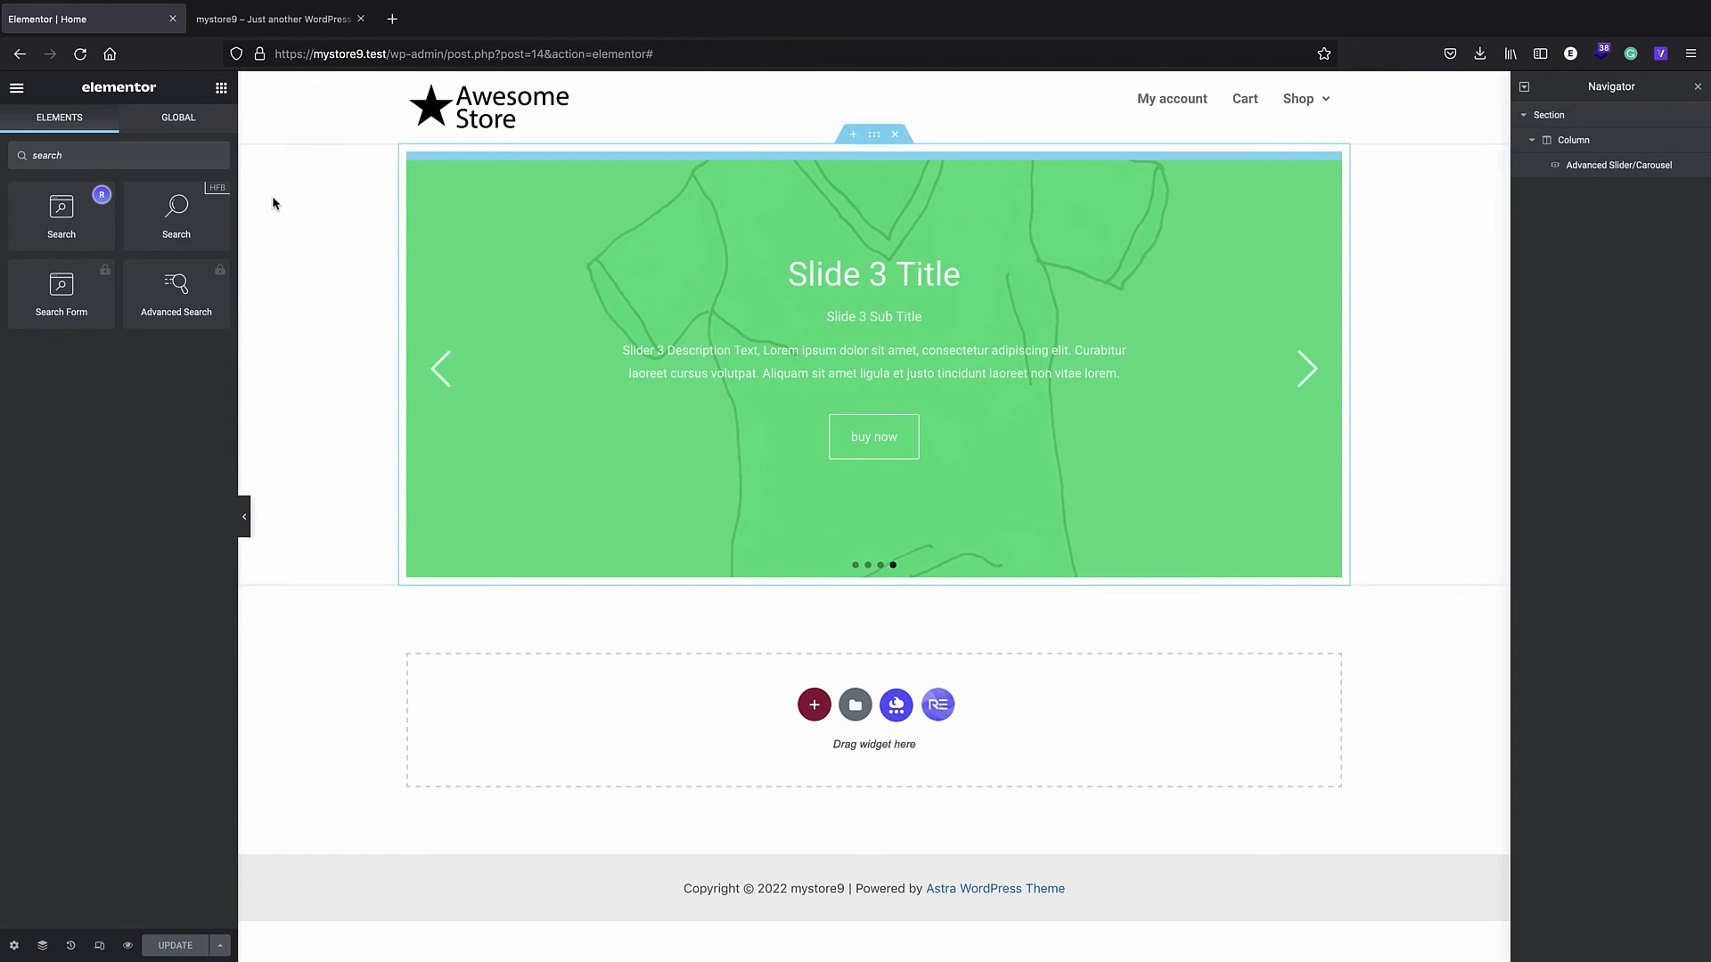
{"action": "left_click_drag", "start_coordinate": [62, 218], "coordinate": [714, 167]}
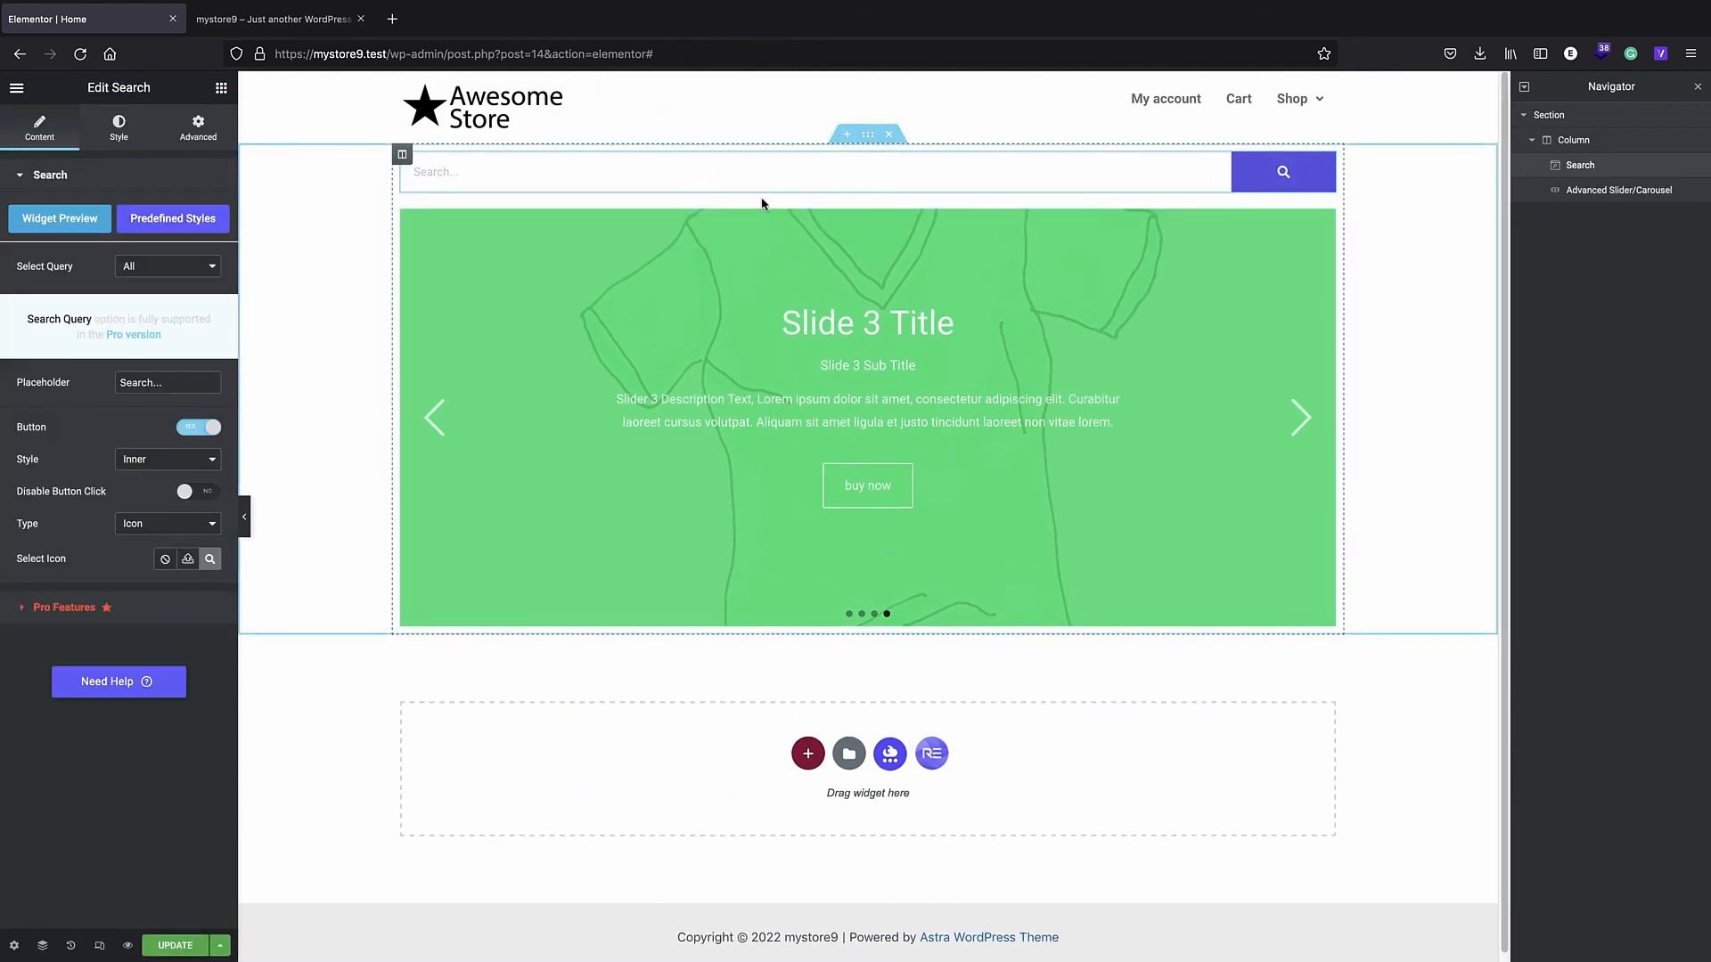
{"action": "left_click", "coordinate": [581, 171]}
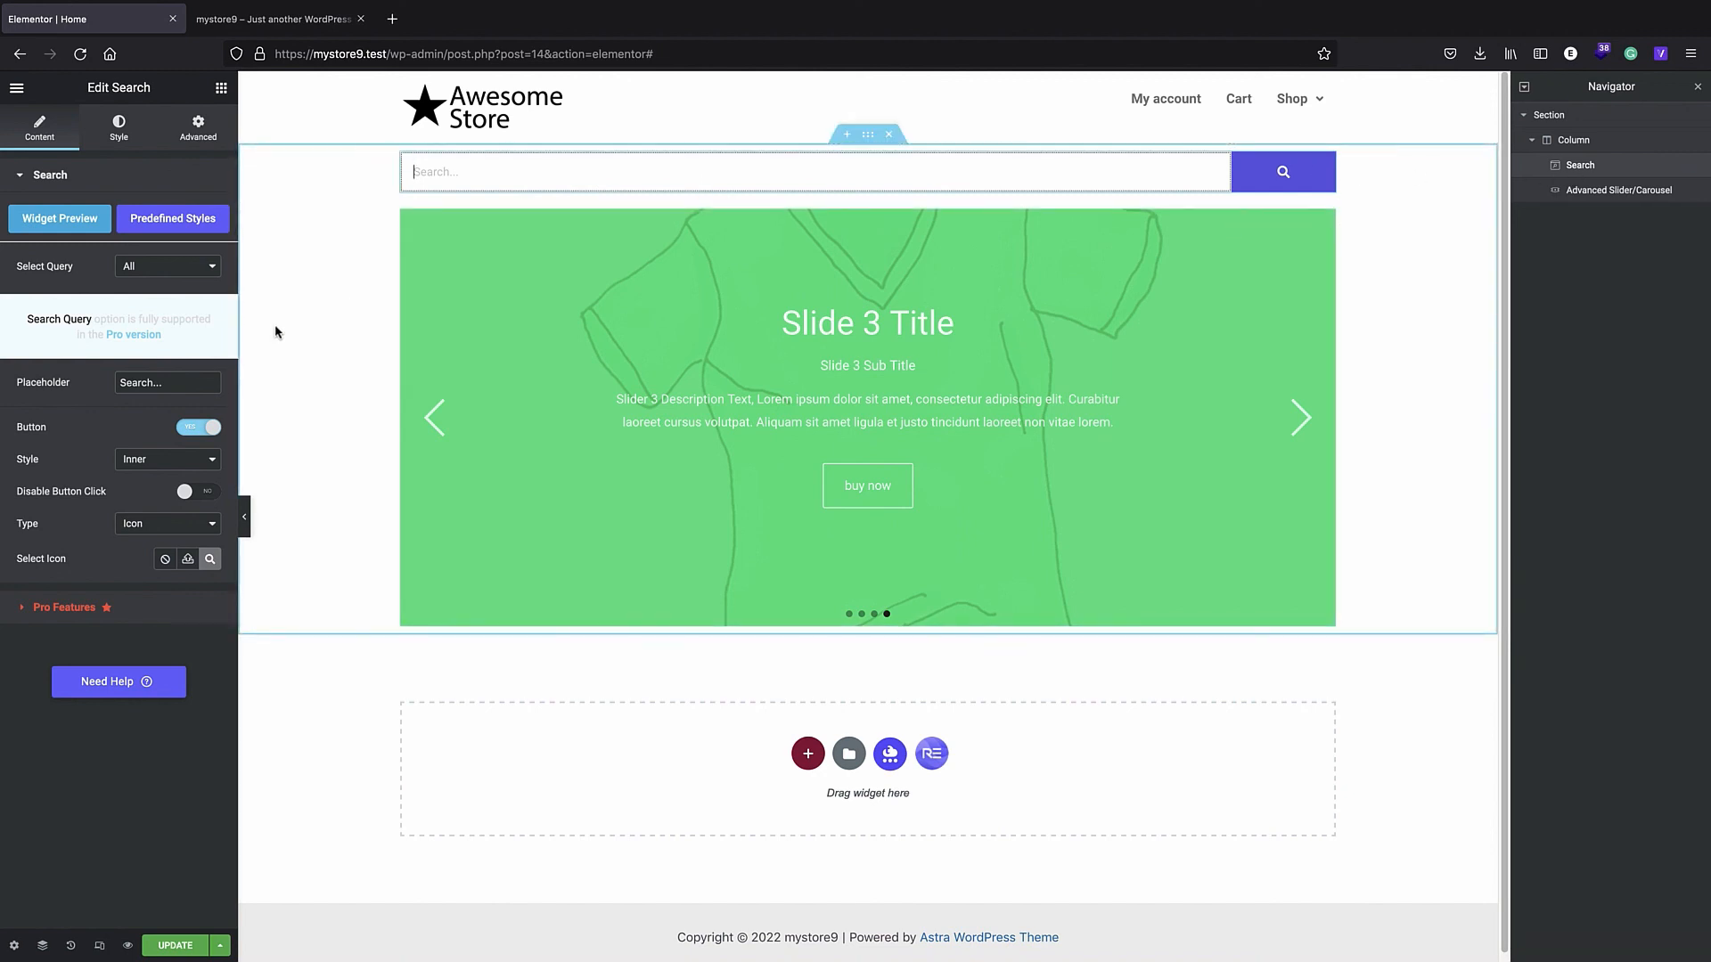
- Set the search widget's button background color to black #000000 and save the page
{"action": "left_click", "coordinate": [119, 134]}
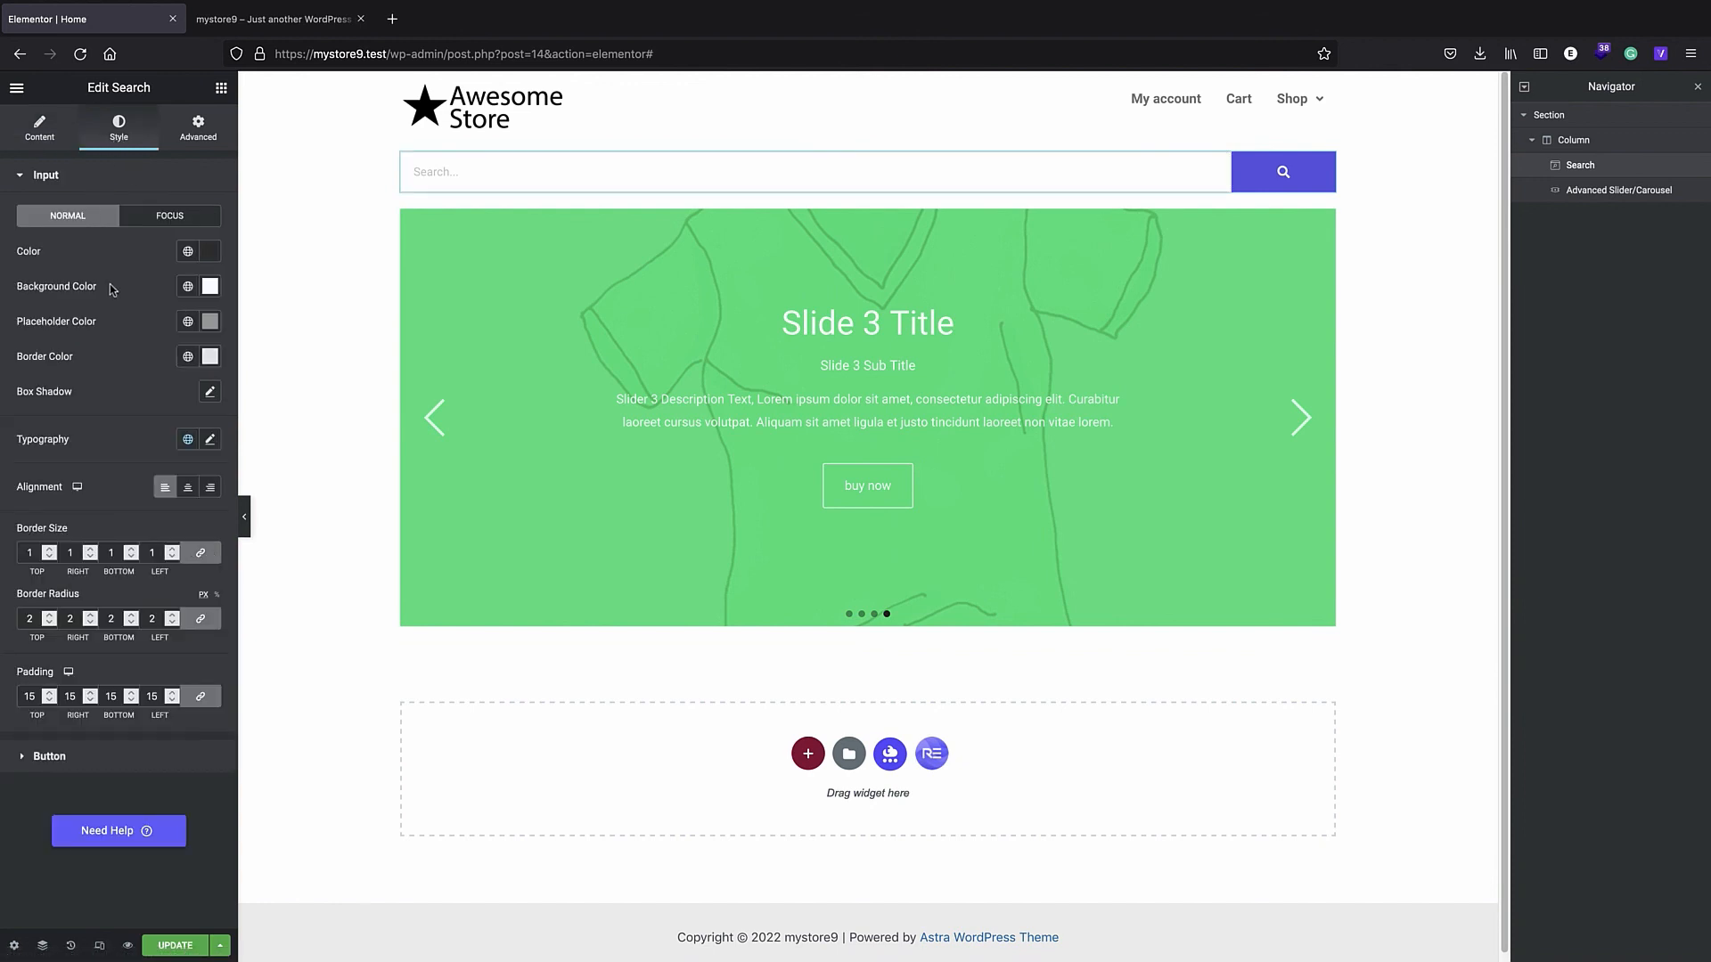
{"action": "left_click", "coordinate": [76, 754]}
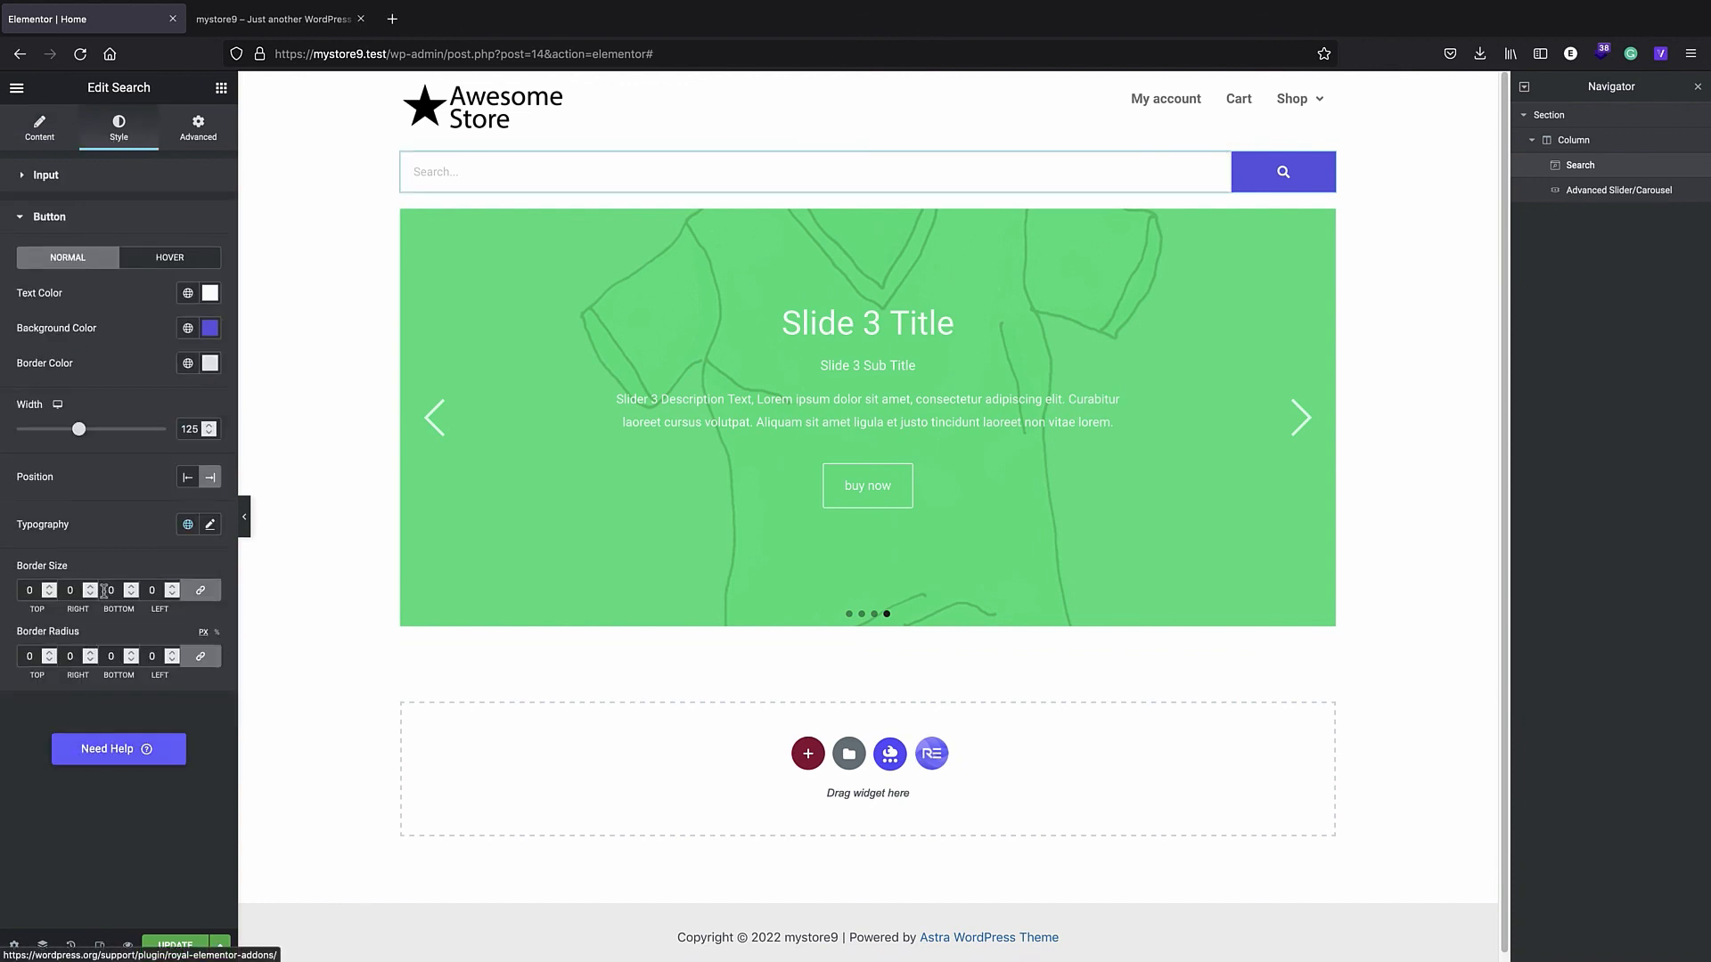
{"action": "left_click", "coordinate": [211, 328]}
{"action": "left_click", "coordinate": [124, 530]}
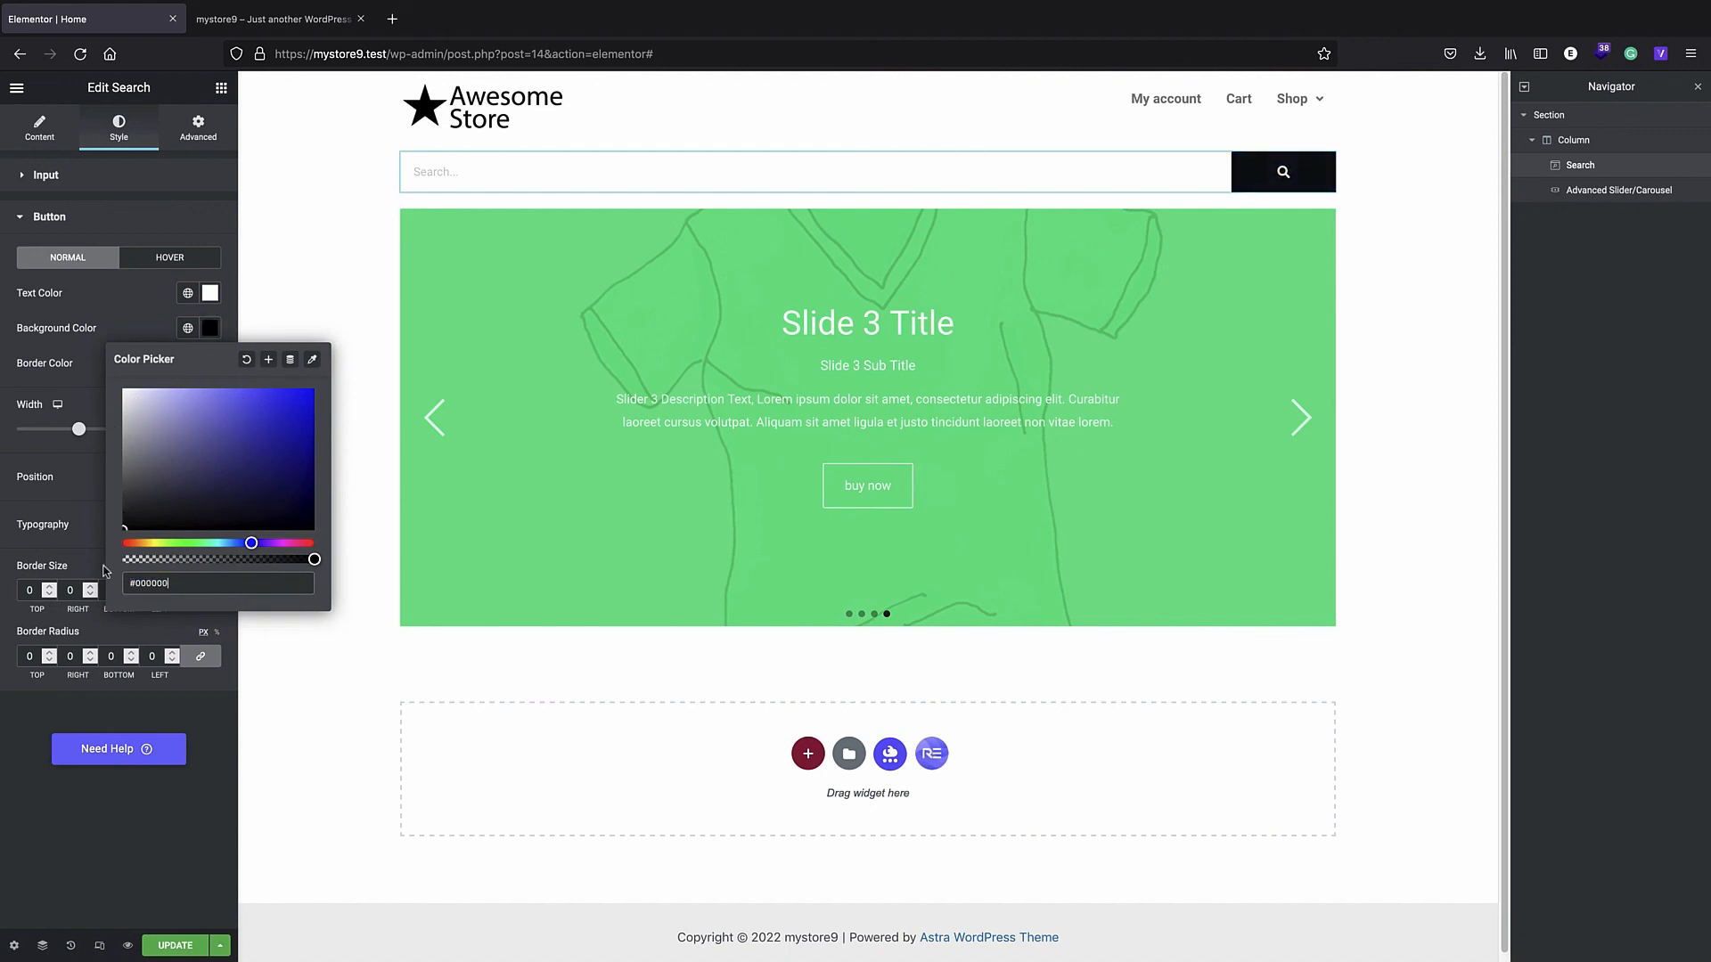
{"action": "left_click", "coordinate": [166, 232]}
{"action": "left_click", "coordinate": [176, 946]}
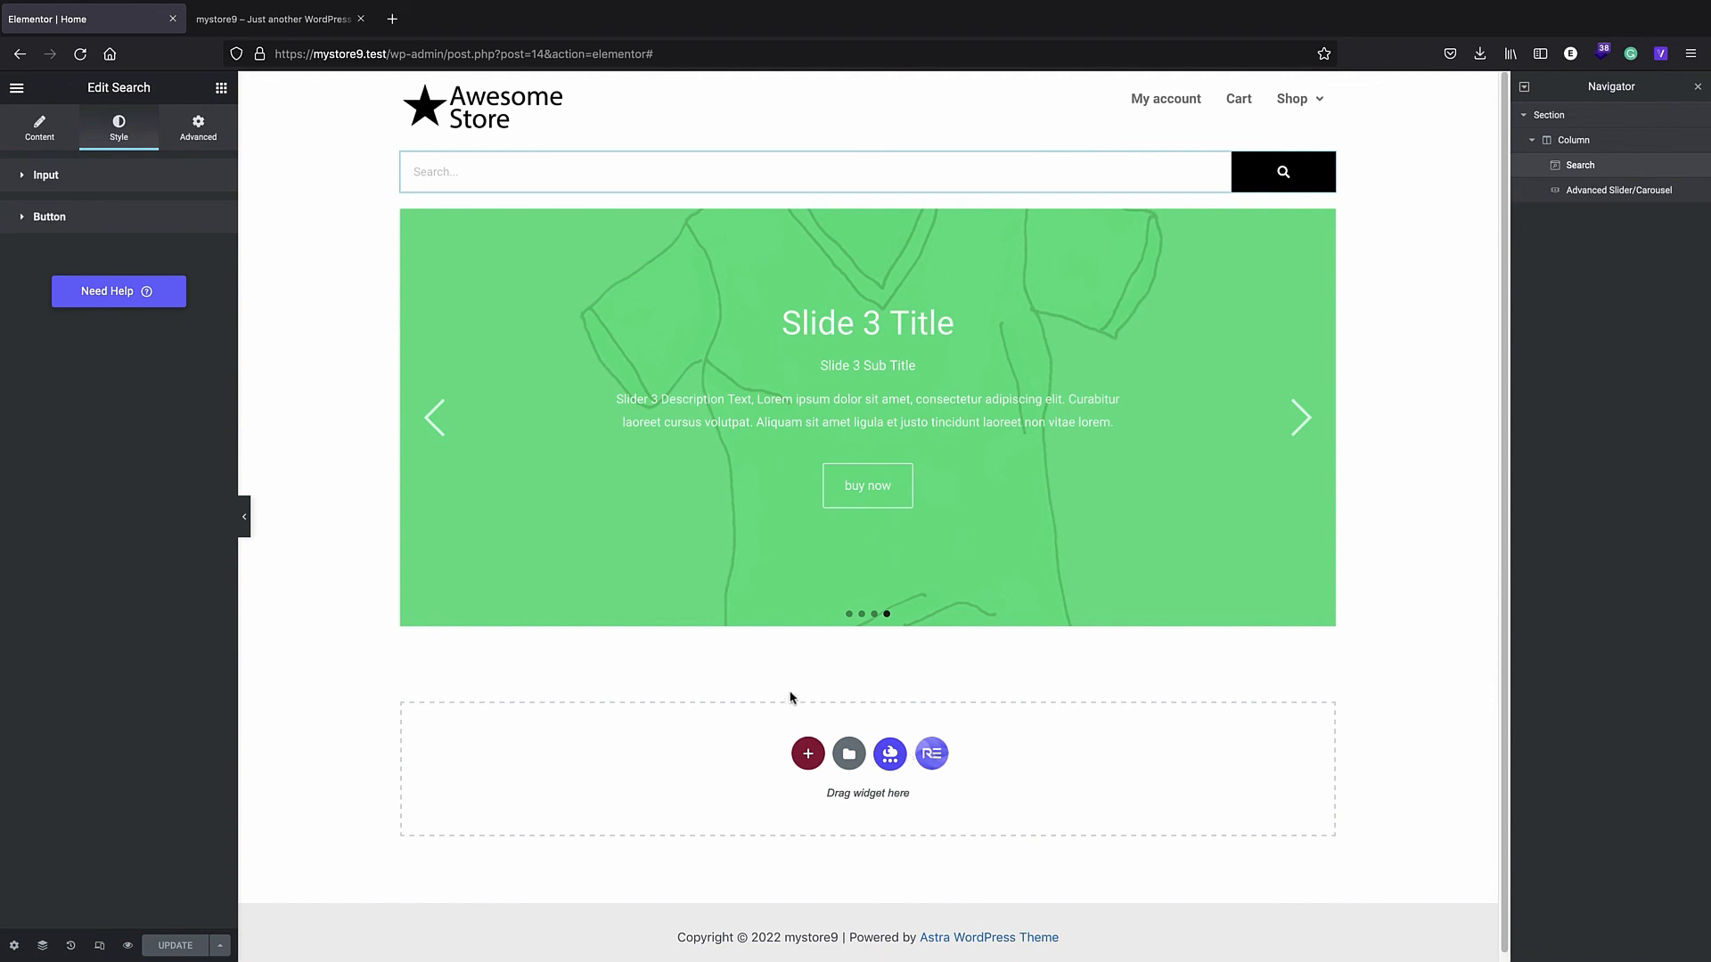
- Search the widgets for "woo" and add the Woo Grid/Slider/Carousel widget in a new section below the slider
{"action": "left_click", "coordinate": [220, 90]}
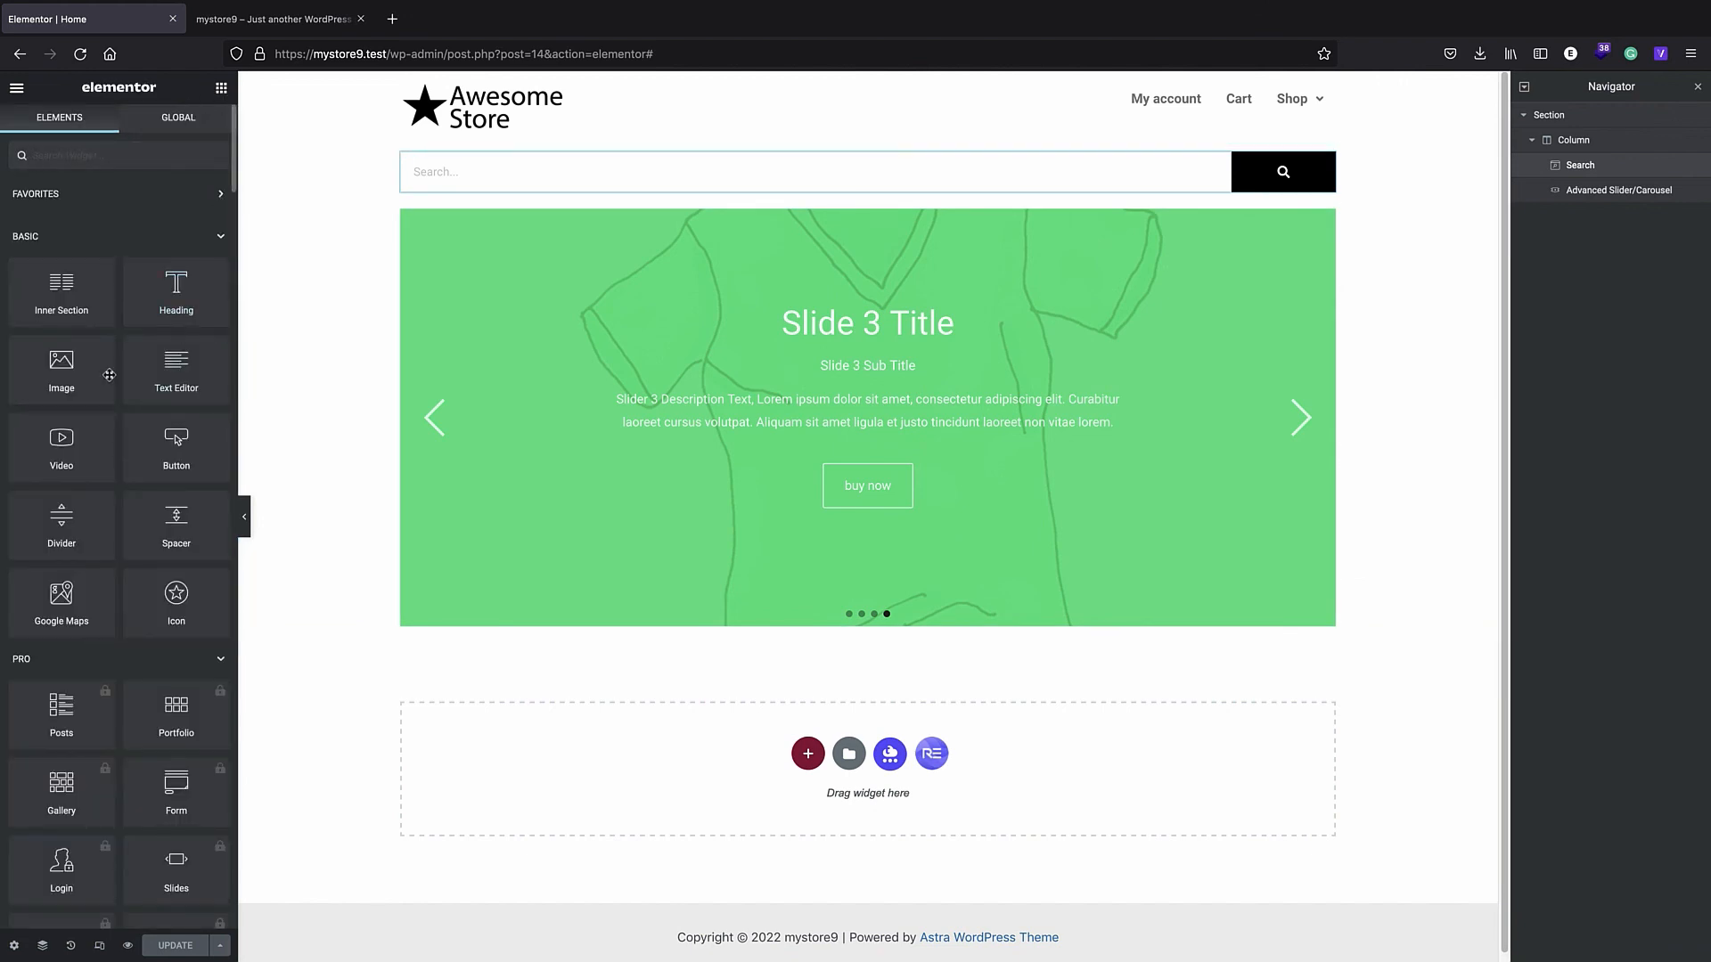
{"action": "left_click", "coordinate": [212, 238]}
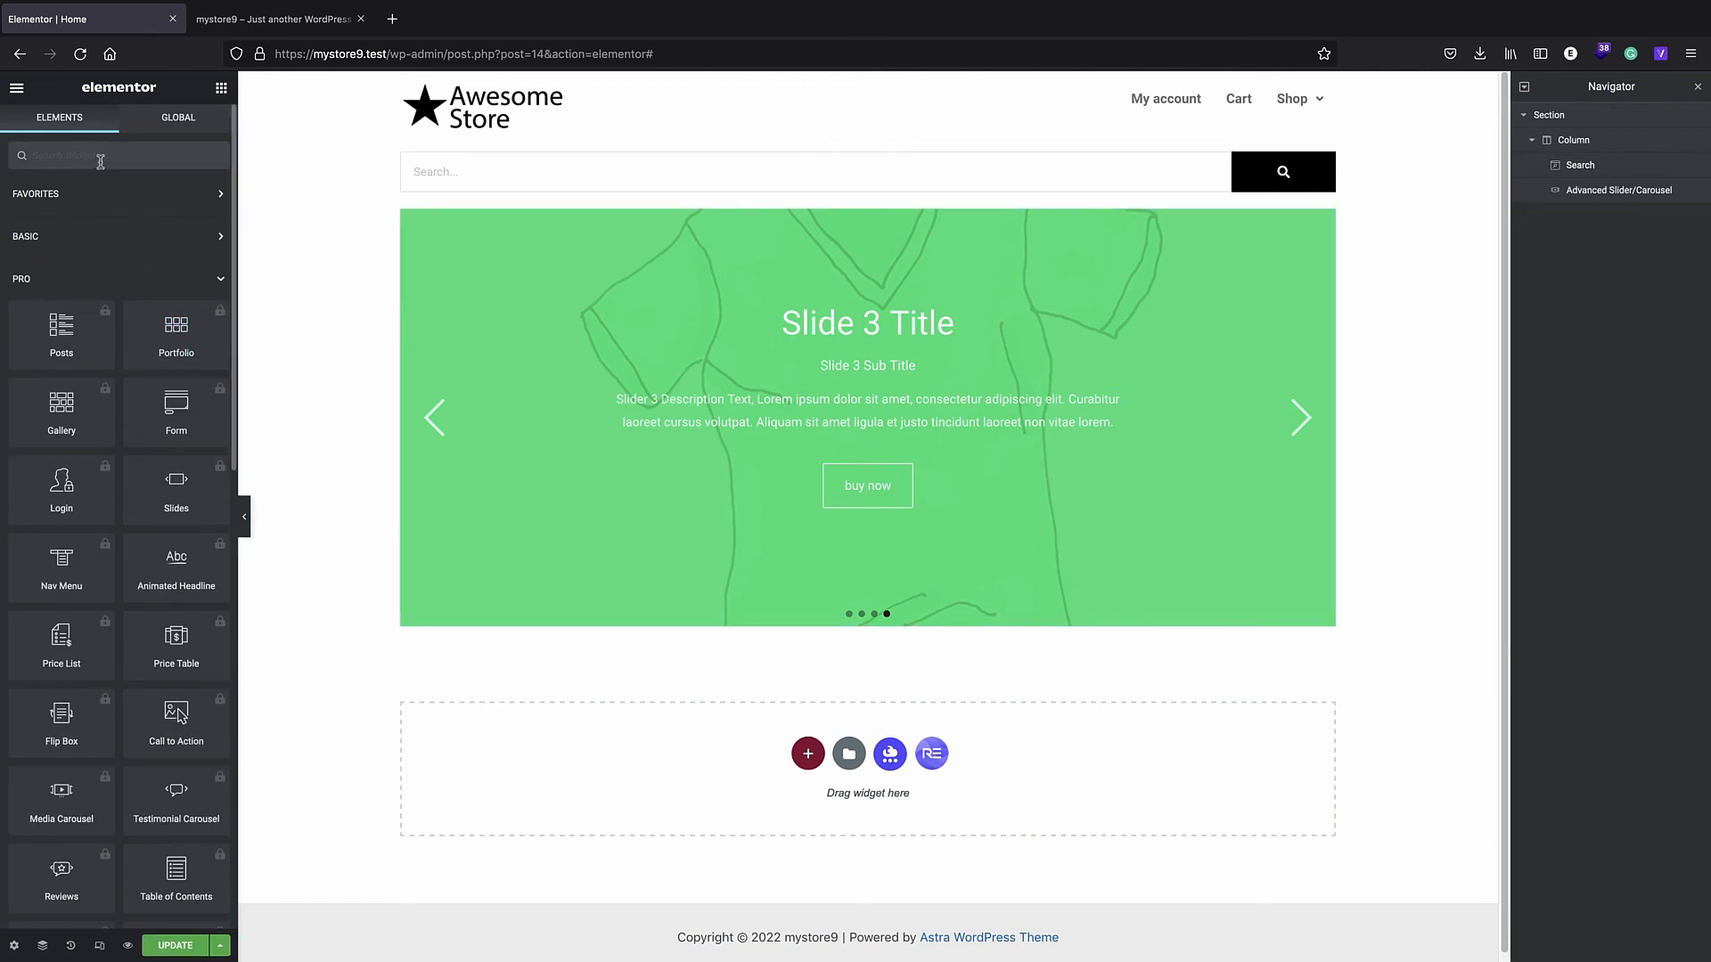
{"action": "type", "text": "woo"}
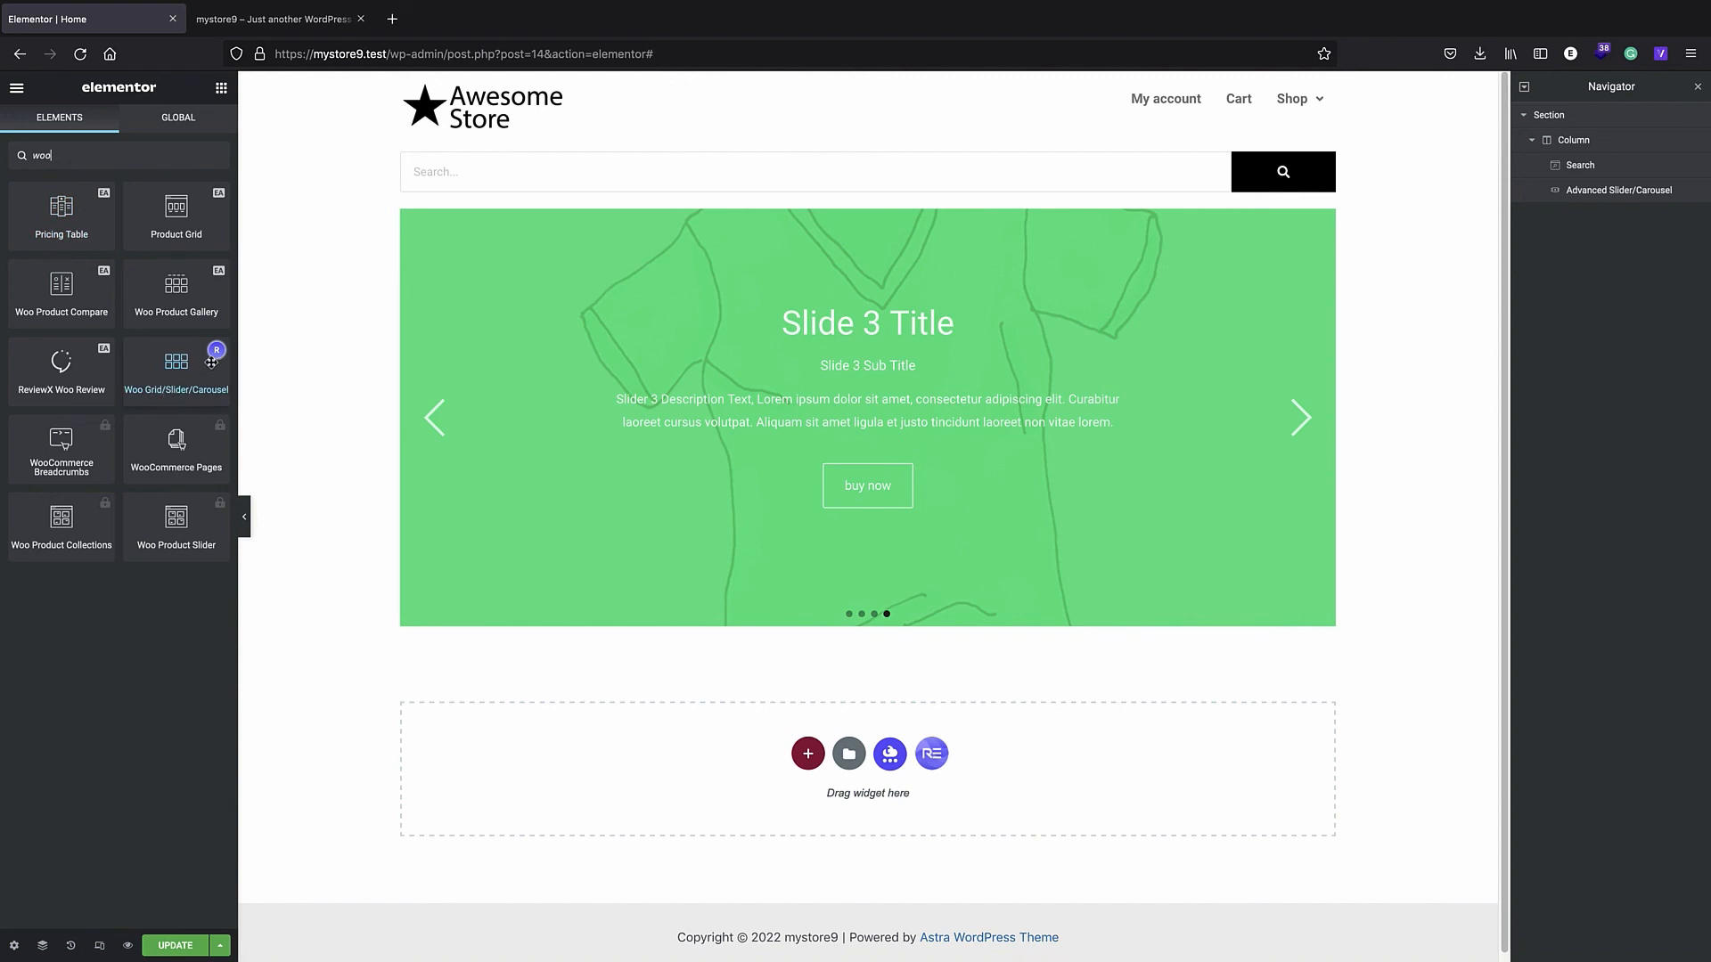
{"action": "left_click_drag", "start_coordinate": [183, 373], "coordinate": [731, 738]}
- Examine the new product grid, including its category filters, product rows and load-more control
{"action": "scroll", "coordinate": [720, 496], "scroll_direction": "down", "scroll_amount": 10}
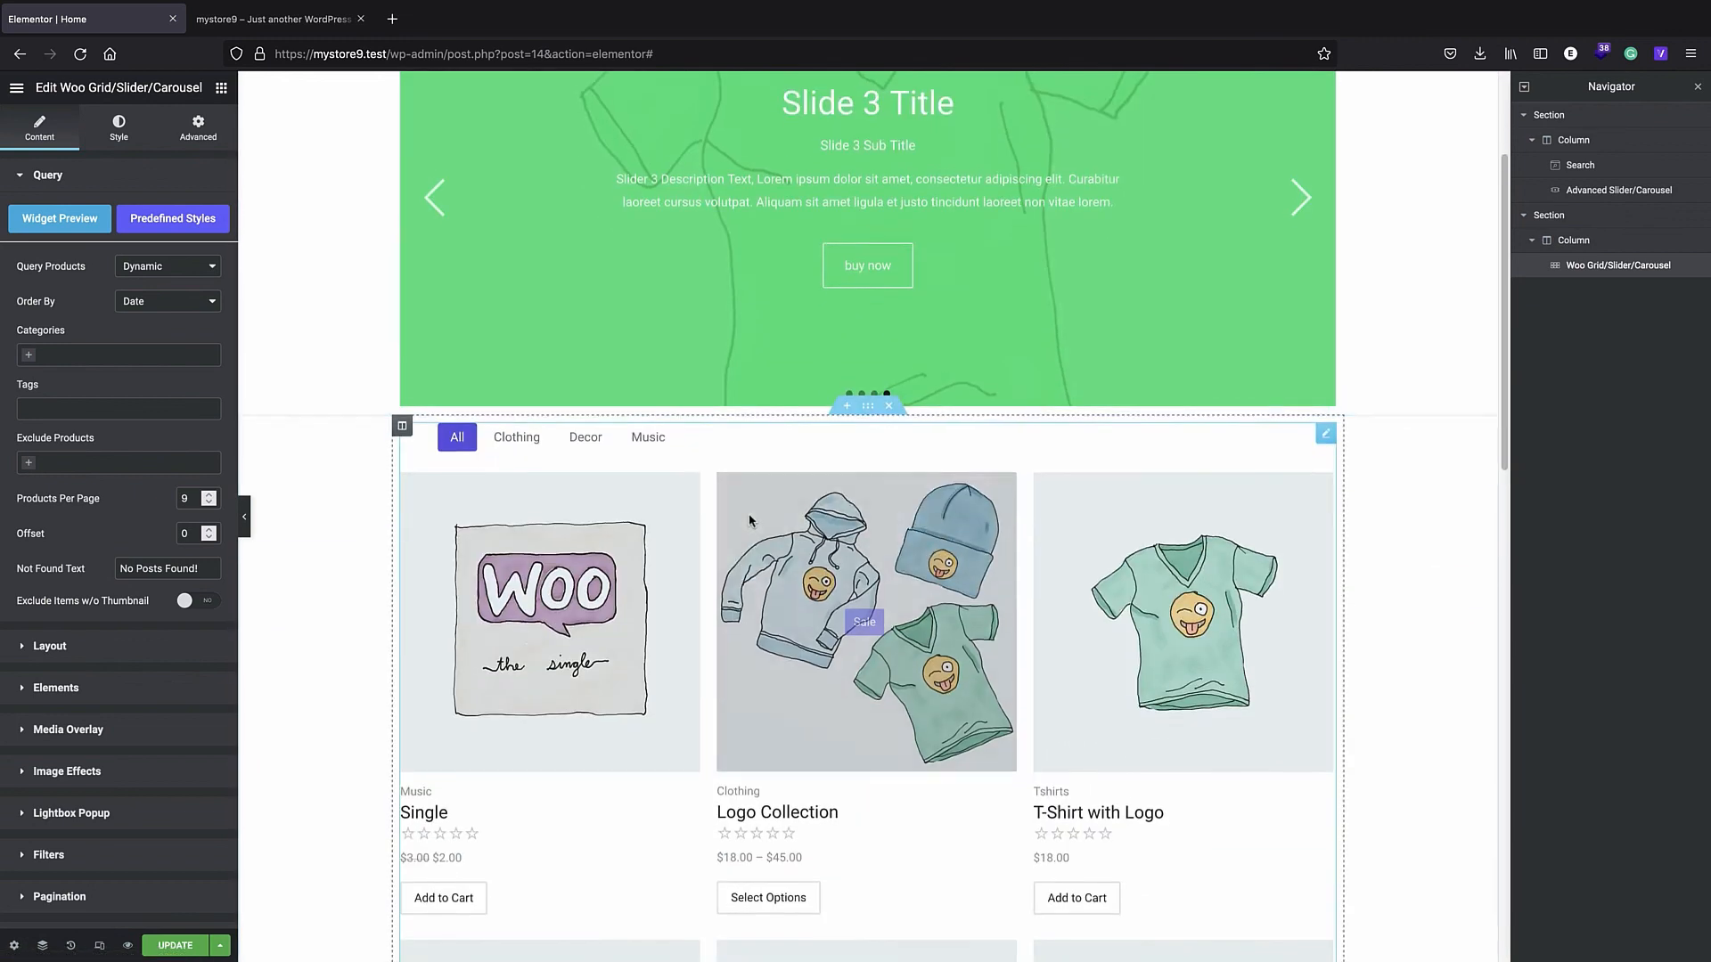
{"action": "scroll", "coordinate": [713, 504], "scroll_direction": "down", "scroll_amount": 6}
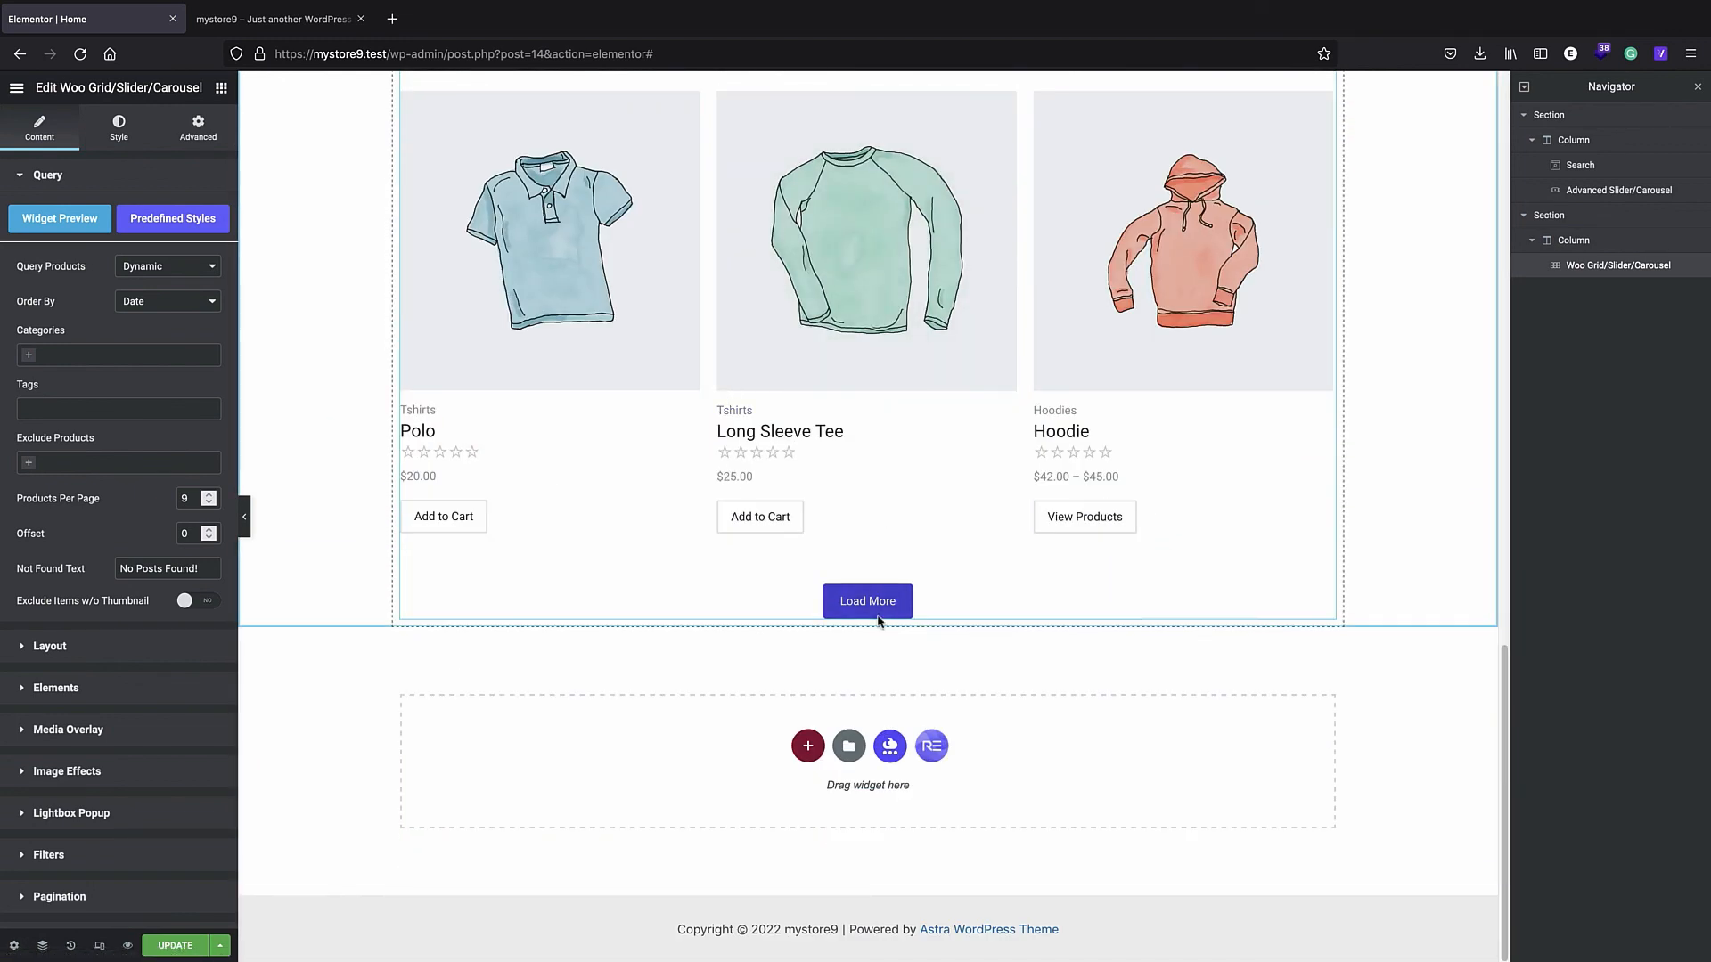
{"action": "scroll", "coordinate": [882, 534], "scroll_direction": "up", "scroll_amount": 13}
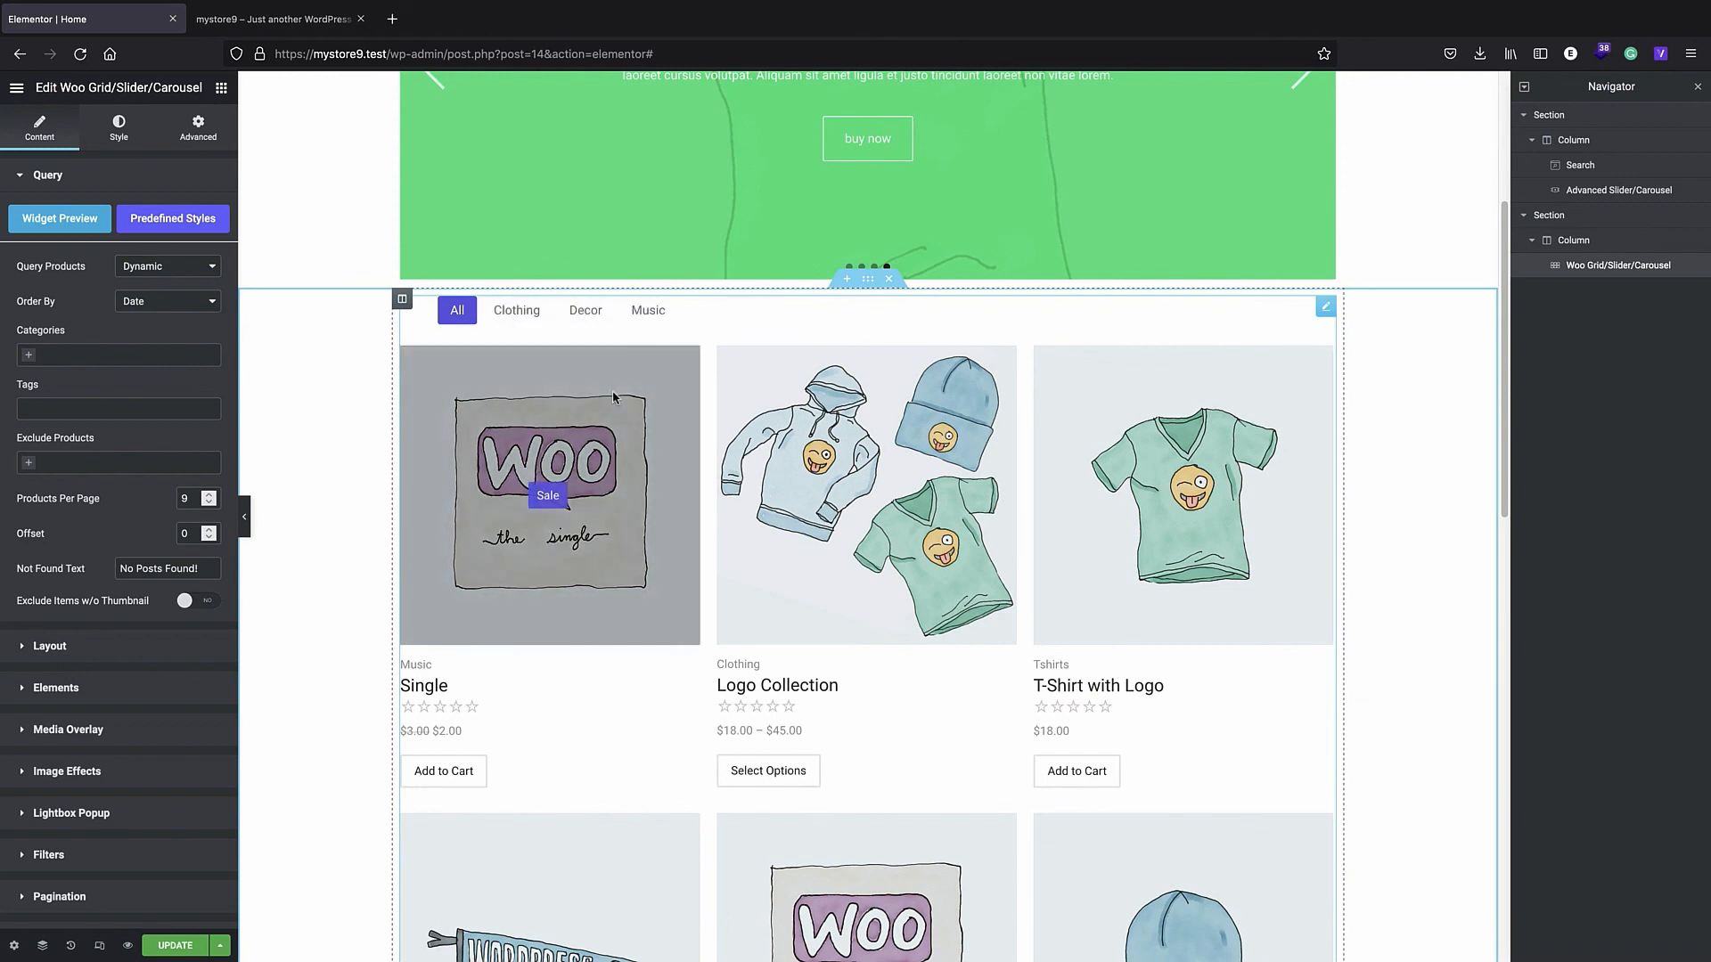
{"action": "scroll", "coordinate": [713, 401], "scroll_direction": "down", "scroll_amount": 6}
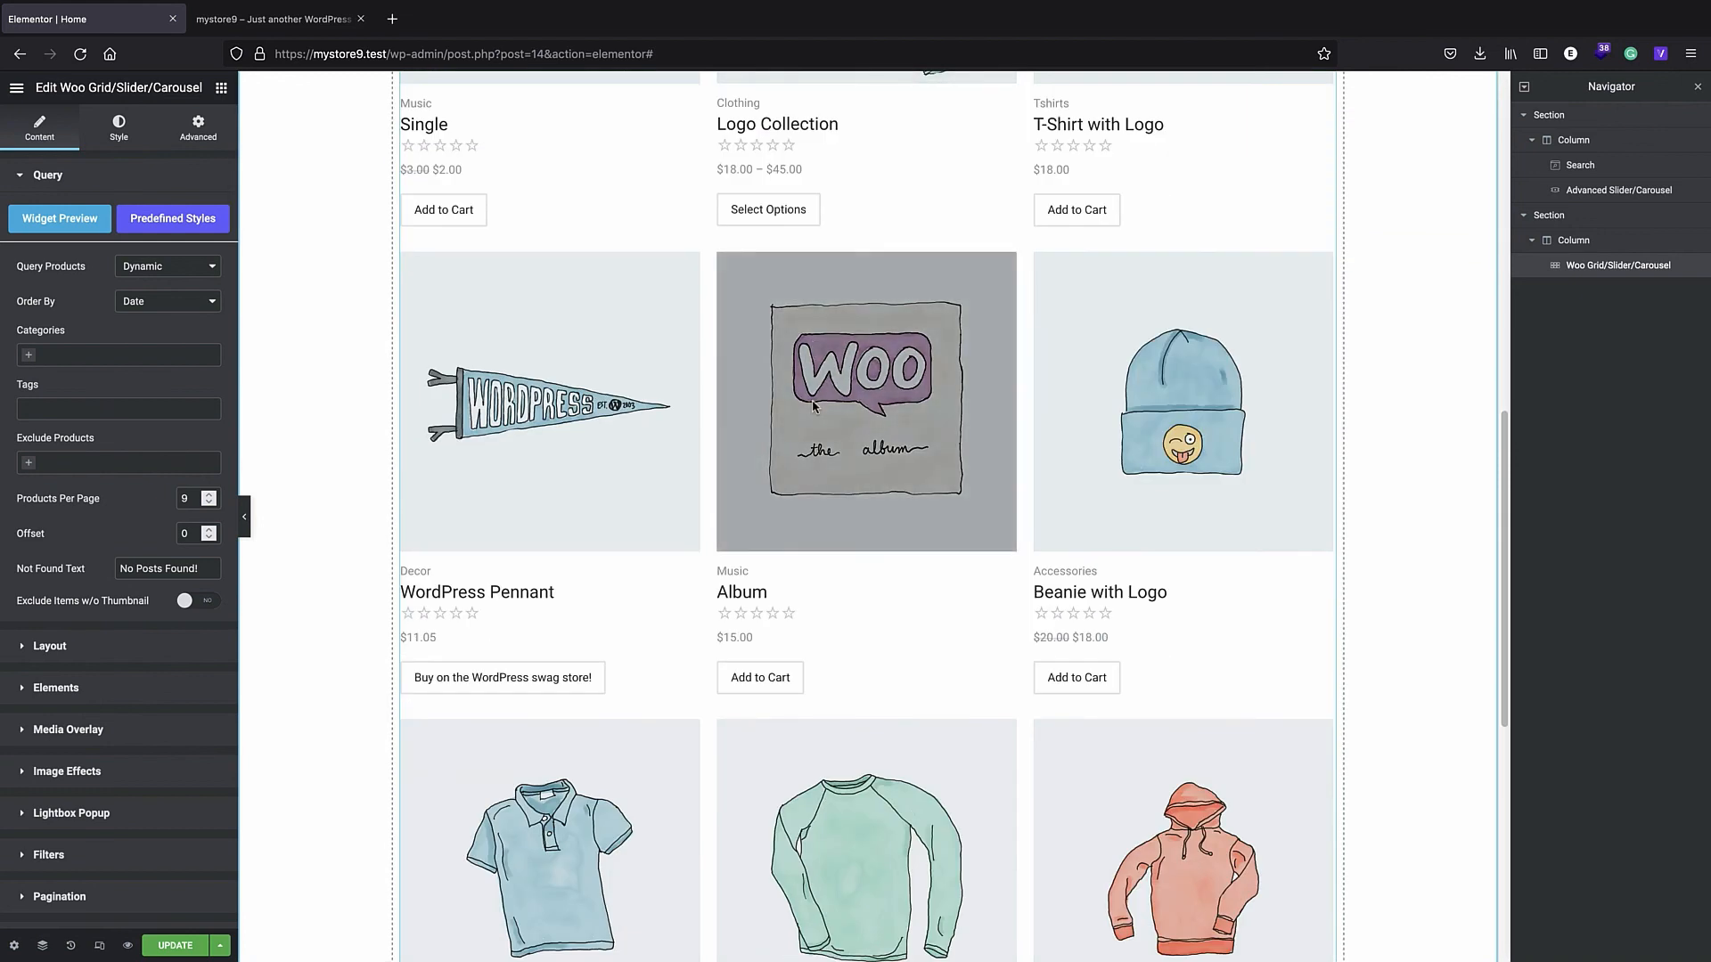
{"action": "scroll", "coordinate": [813, 405], "scroll_direction": "down", "scroll_amount": 5}
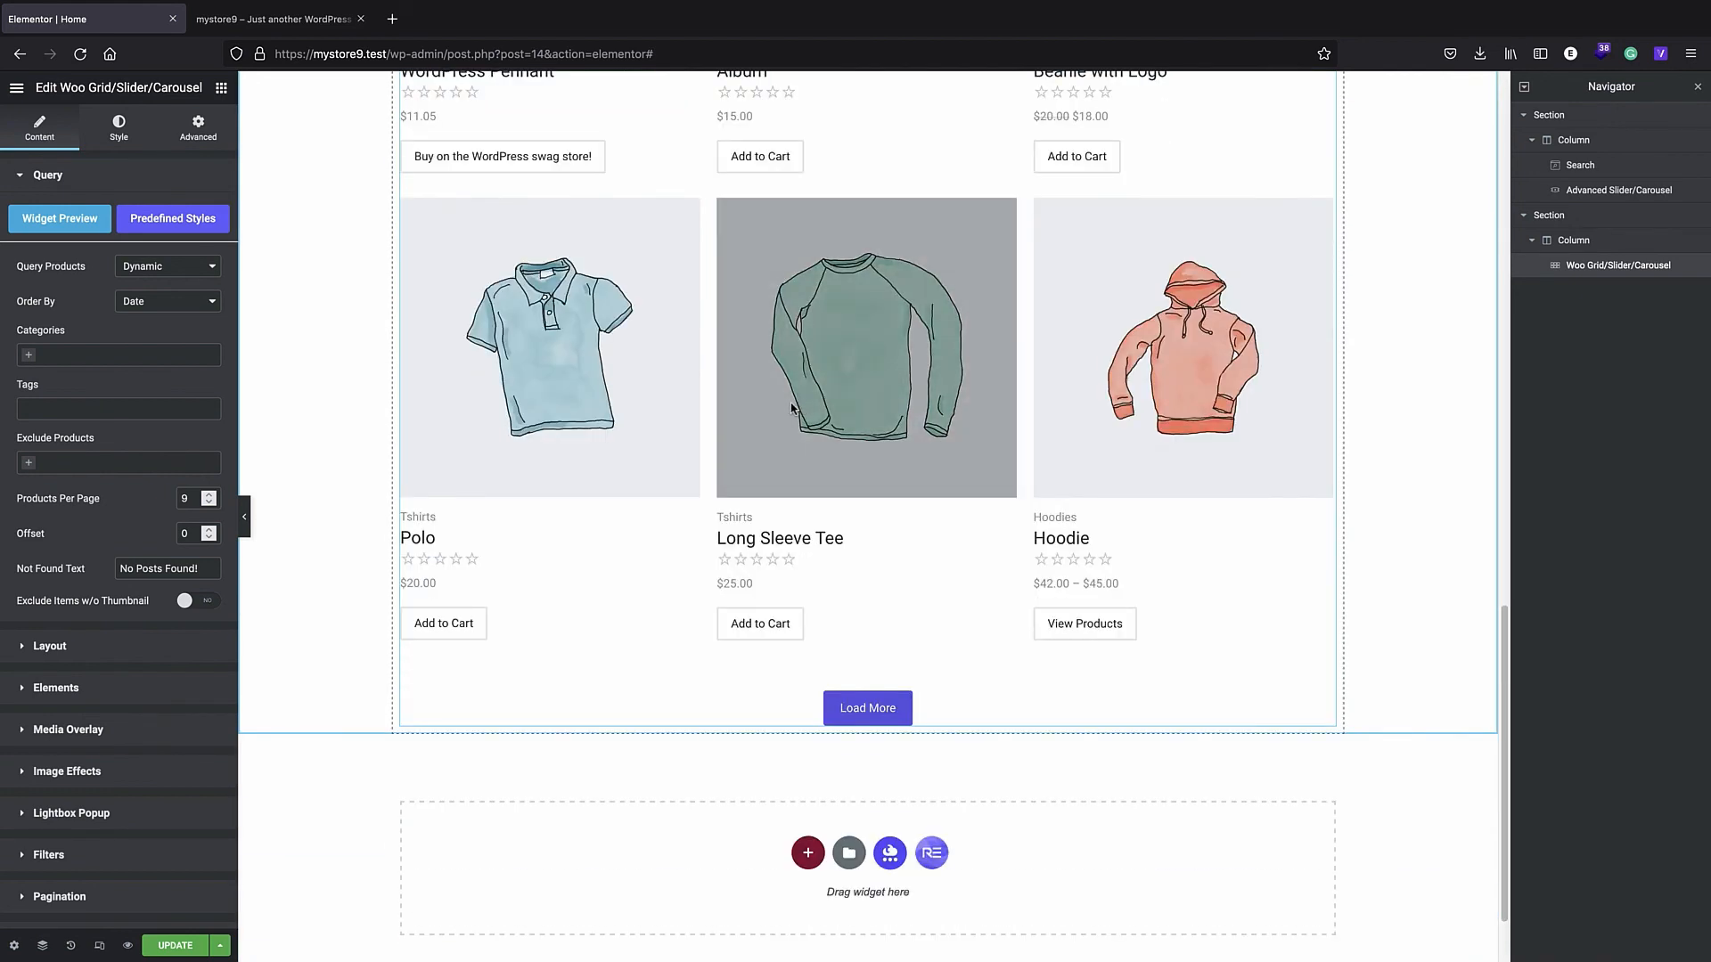
{"action": "scroll", "coordinate": [728, 314], "scroll_direction": "up", "scroll_amount": 12}
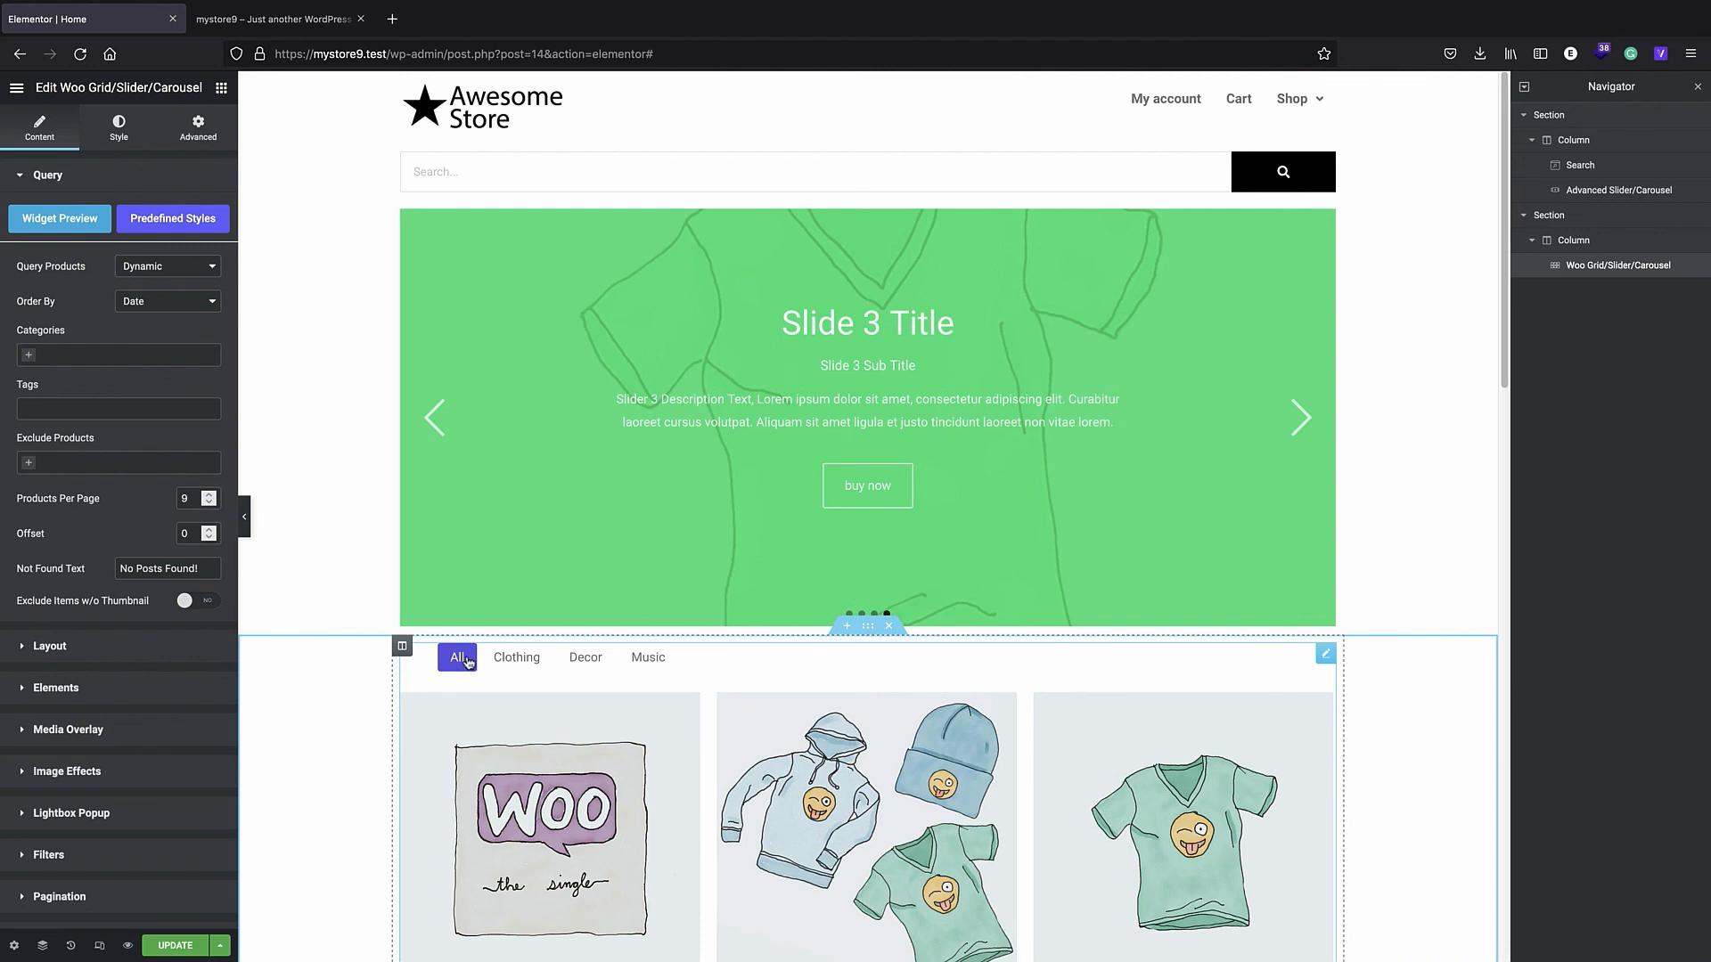
{"action": "scroll", "coordinate": [606, 594], "scroll_direction": "down", "scroll_amount": 15}
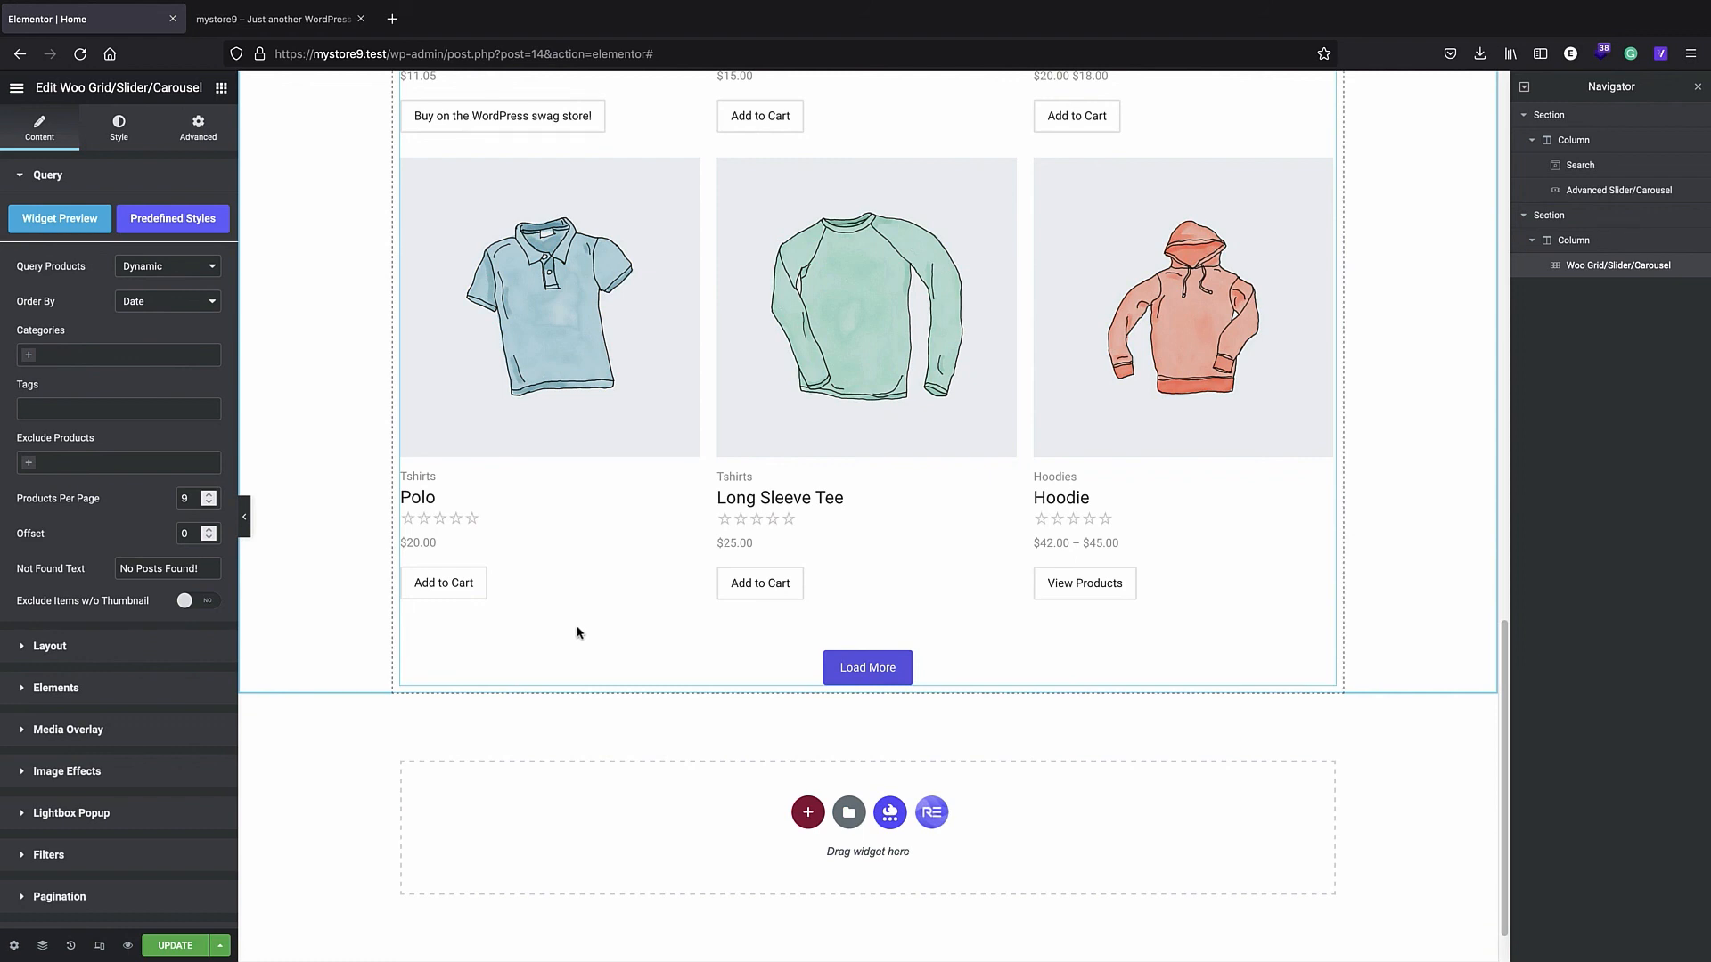
- Find the Royal Elementor Addons Testimonial Carousel widget and place it below the product grid in the same column
{"action": "left_click", "coordinate": [221, 87]}
{"action": "type", "text": "tes"}
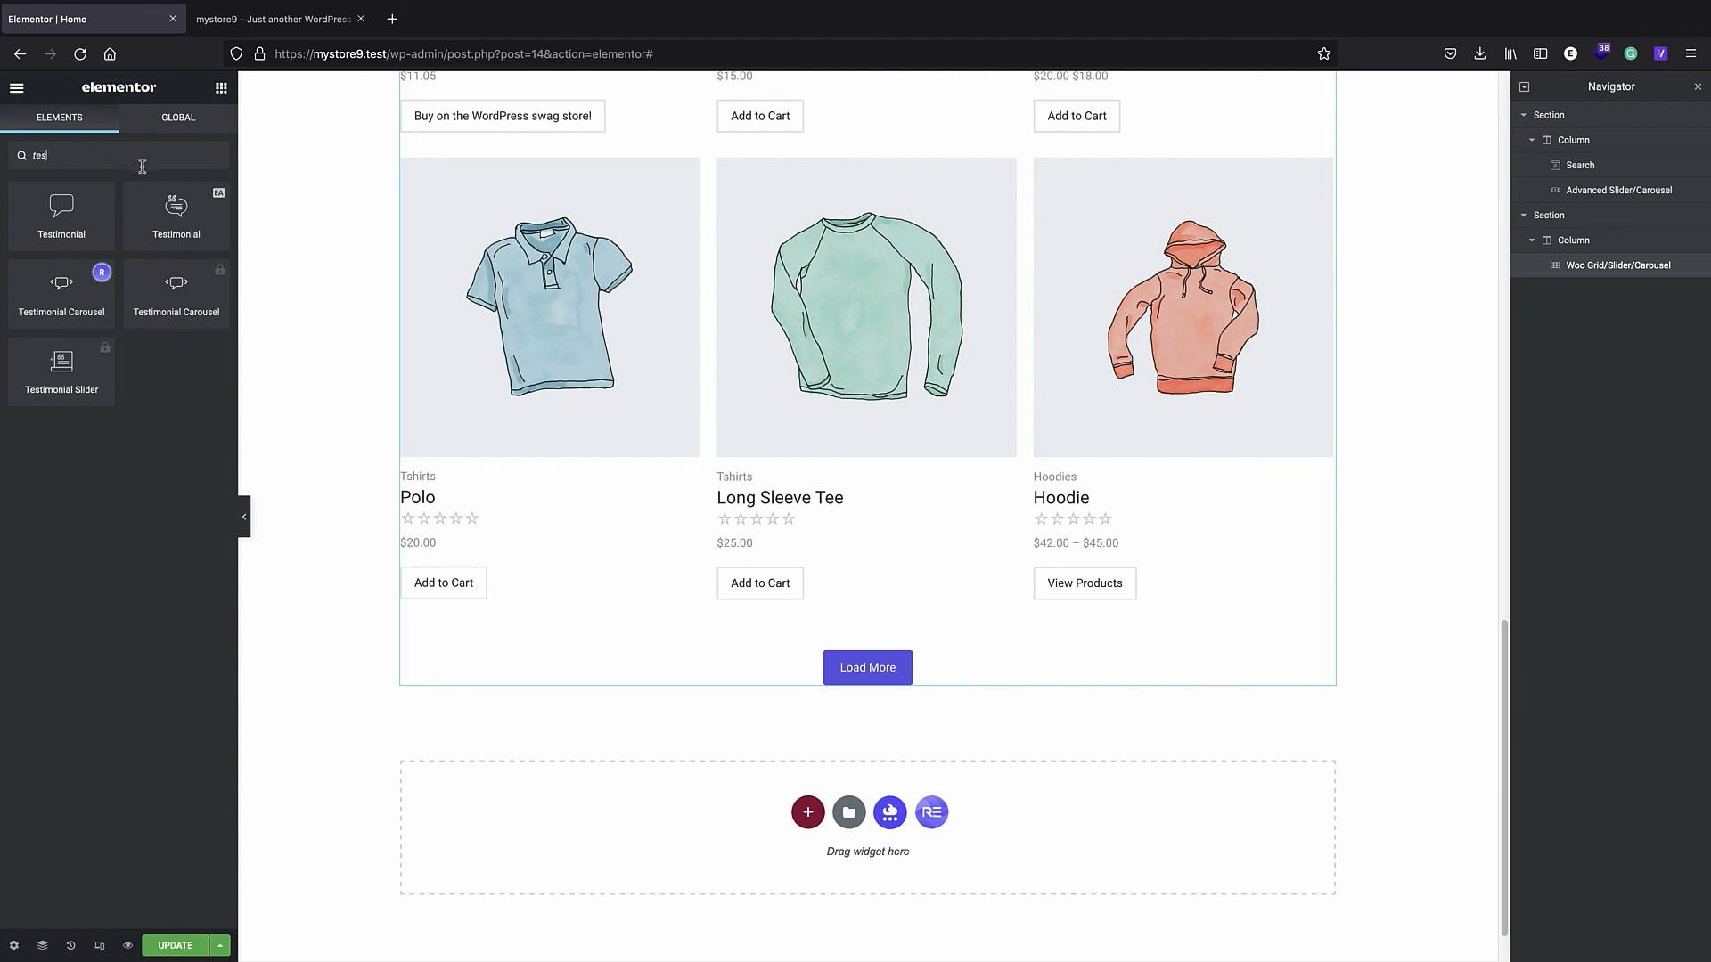
{"action": "left_click_drag", "start_coordinate": [54, 293], "coordinate": [847, 684]}
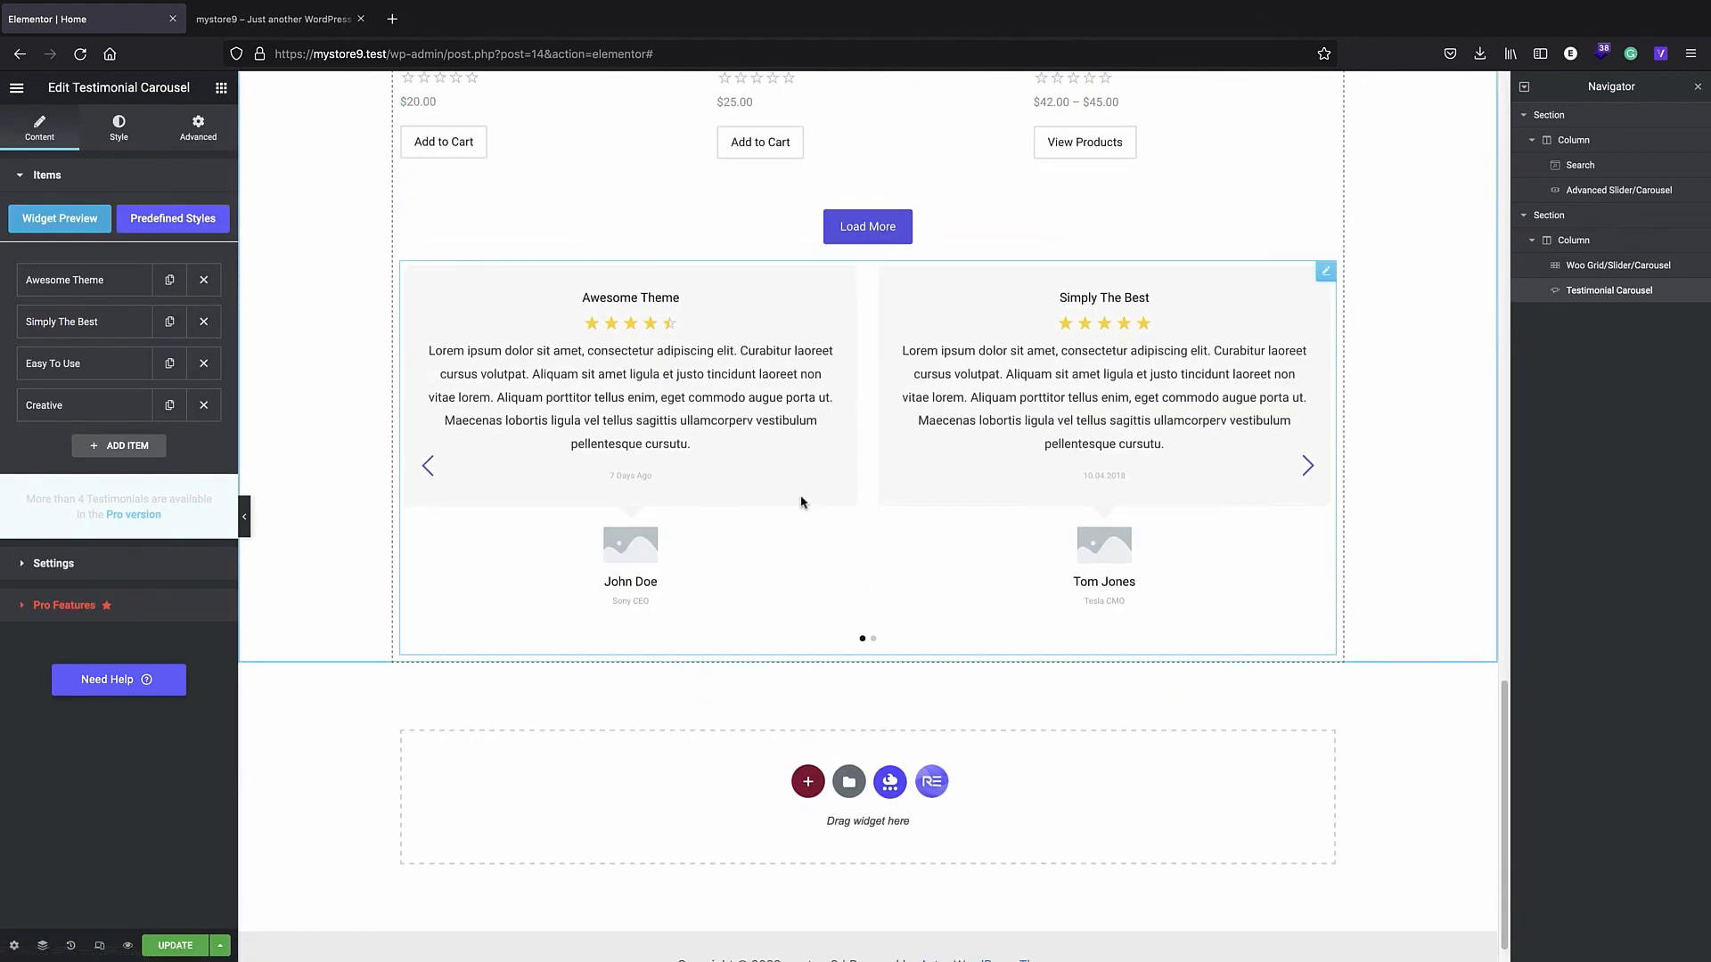
{"action": "scroll", "coordinate": [741, 535], "scroll_direction": "up", "scroll_amount": 2}
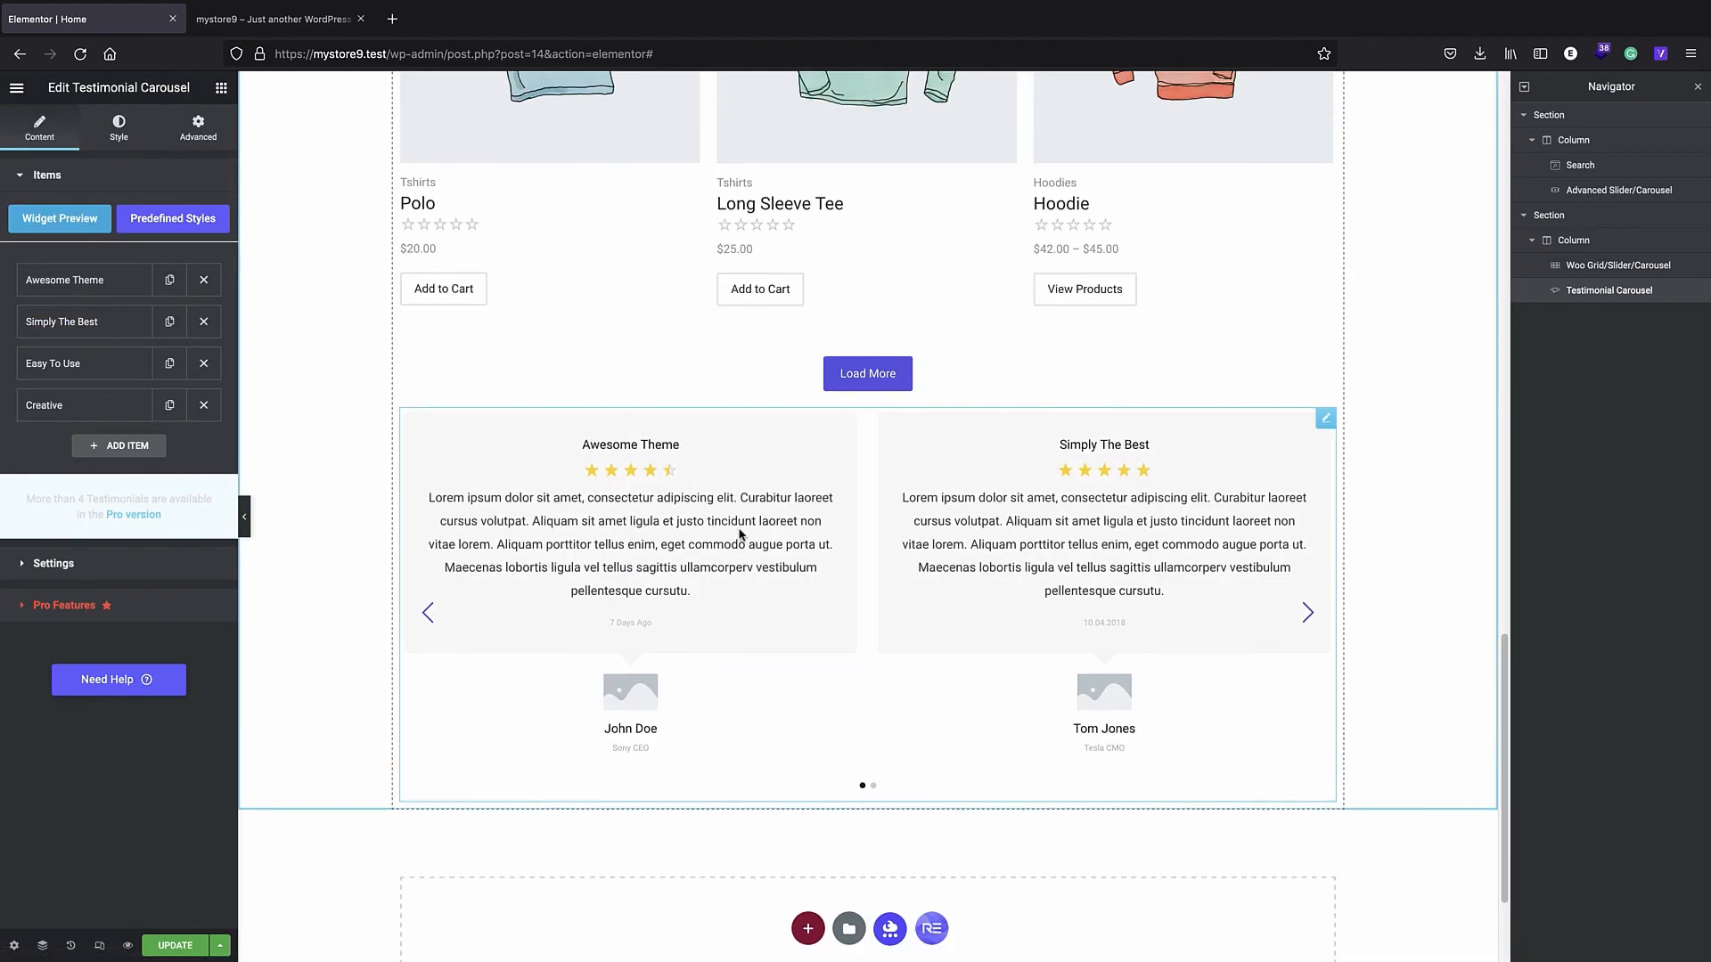
- Search the widgets for "faq", place the Advanced Accordion below the testimonial carousel and save the page
{"action": "left_click", "coordinate": [221, 88]}
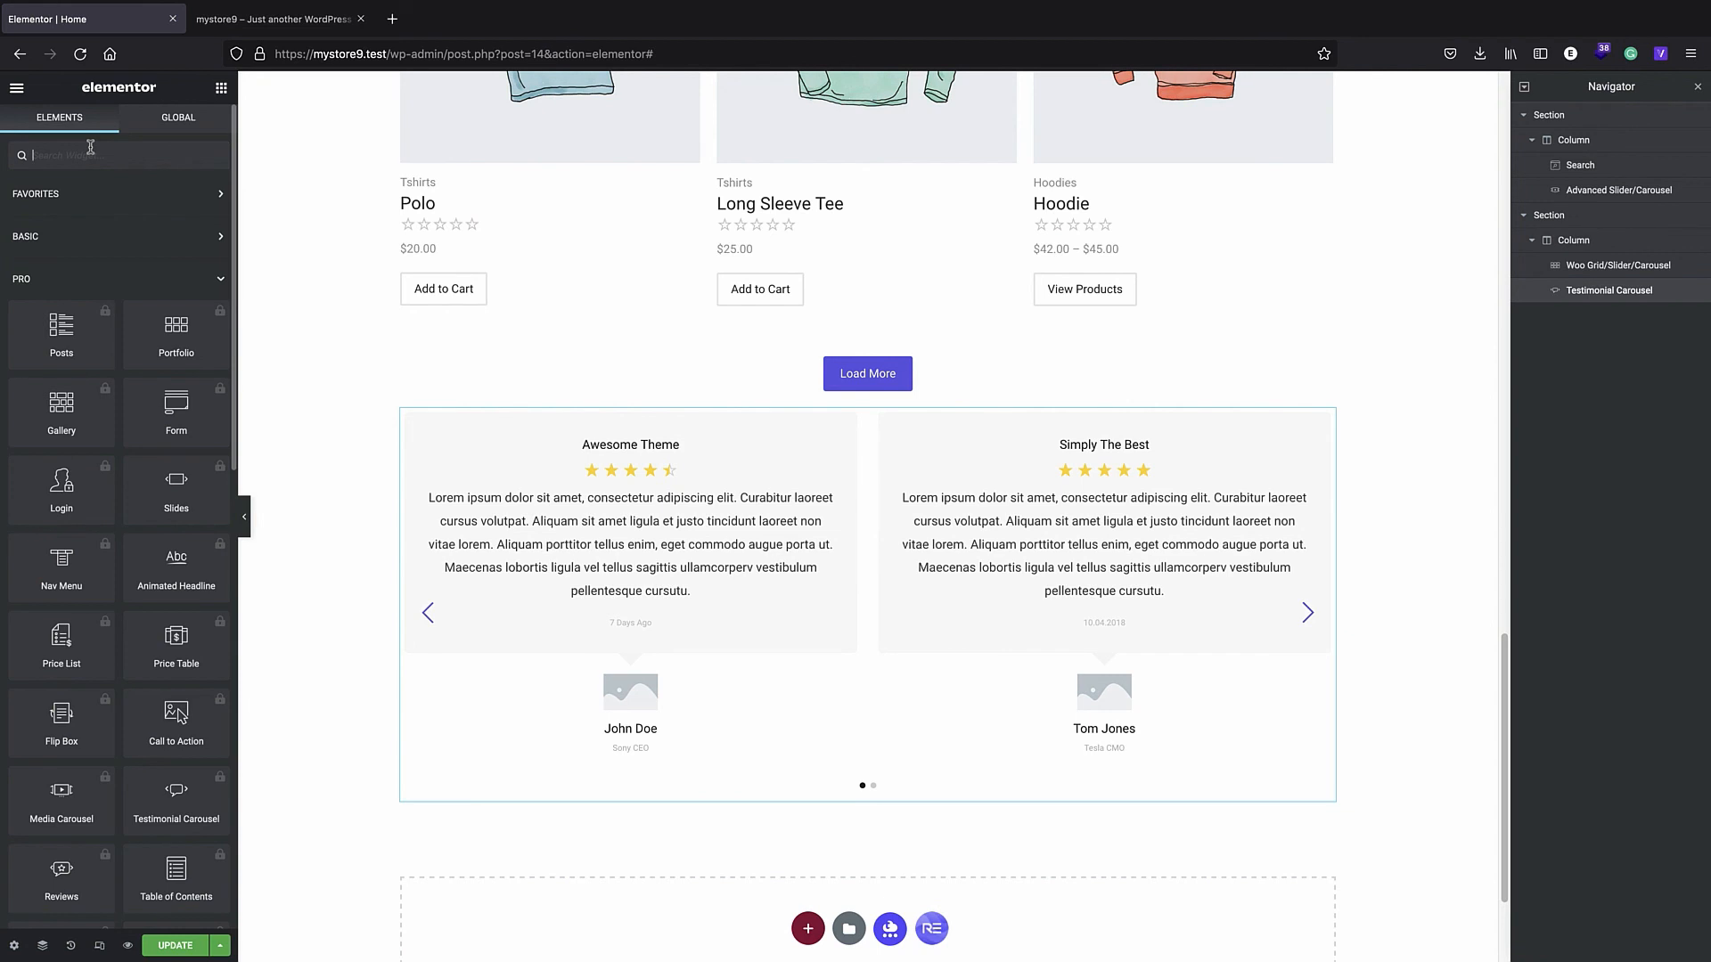
{"action": "type", "text": "faq"}
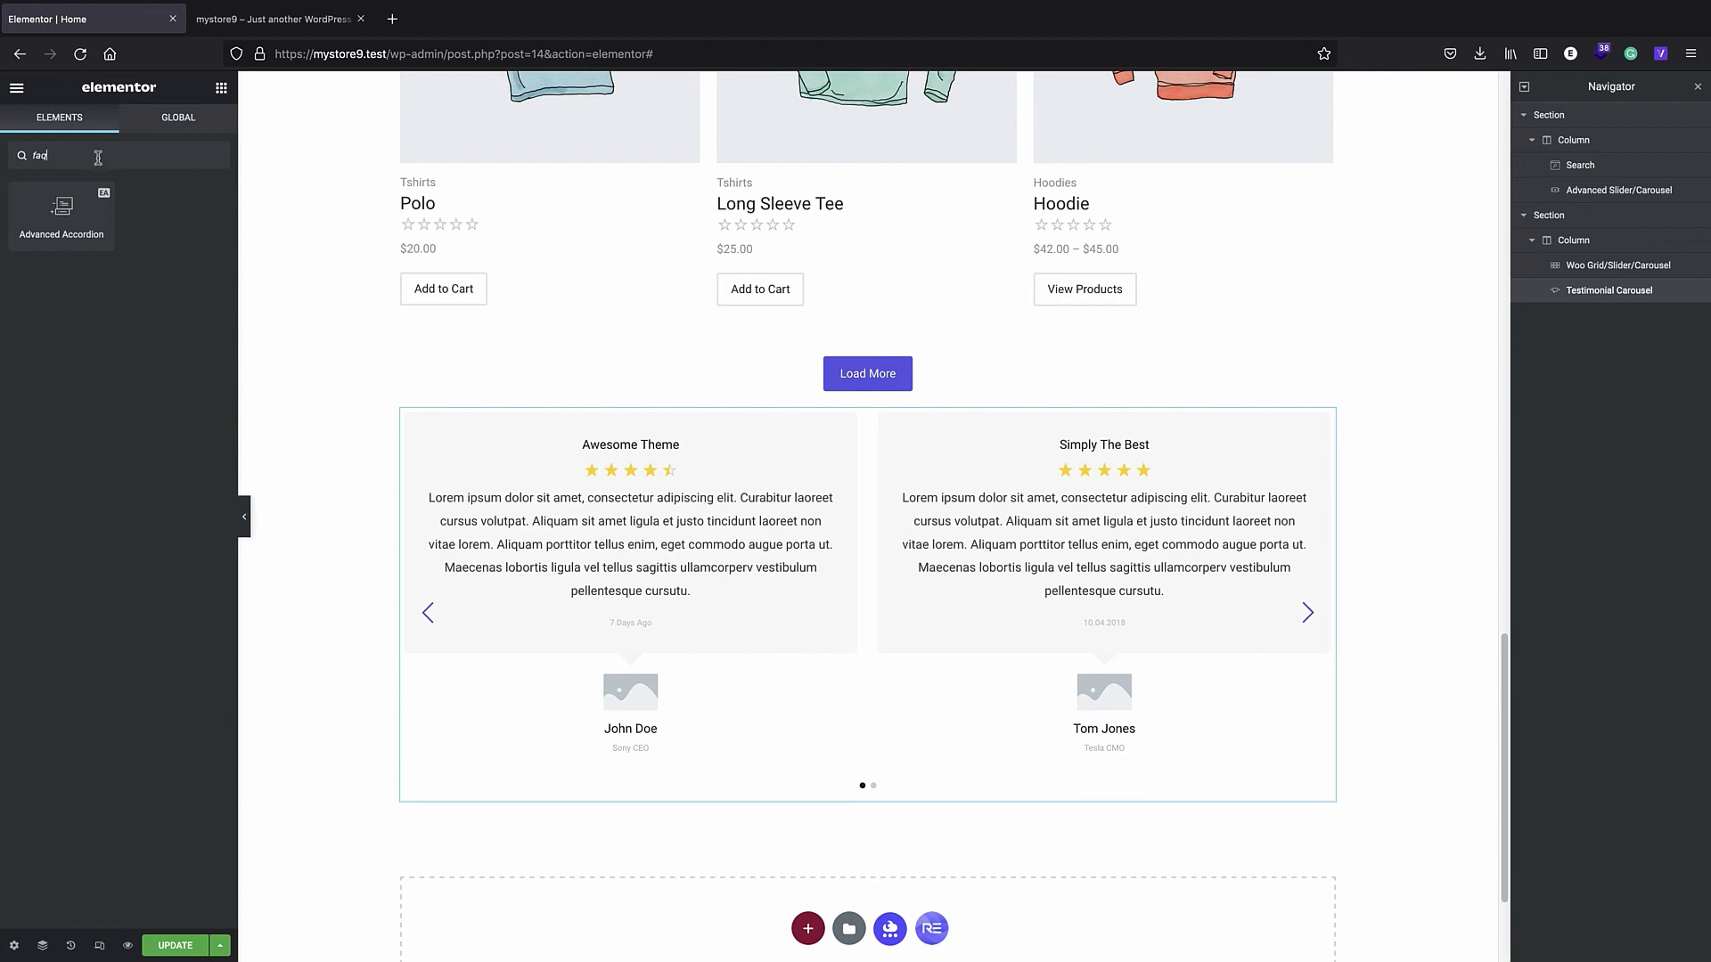
{"action": "left_click_drag", "start_coordinate": [62, 217], "coordinate": [828, 807]}
{"action": "scroll", "coordinate": [798, 588], "scroll_direction": "down", "scroll_amount": 3}
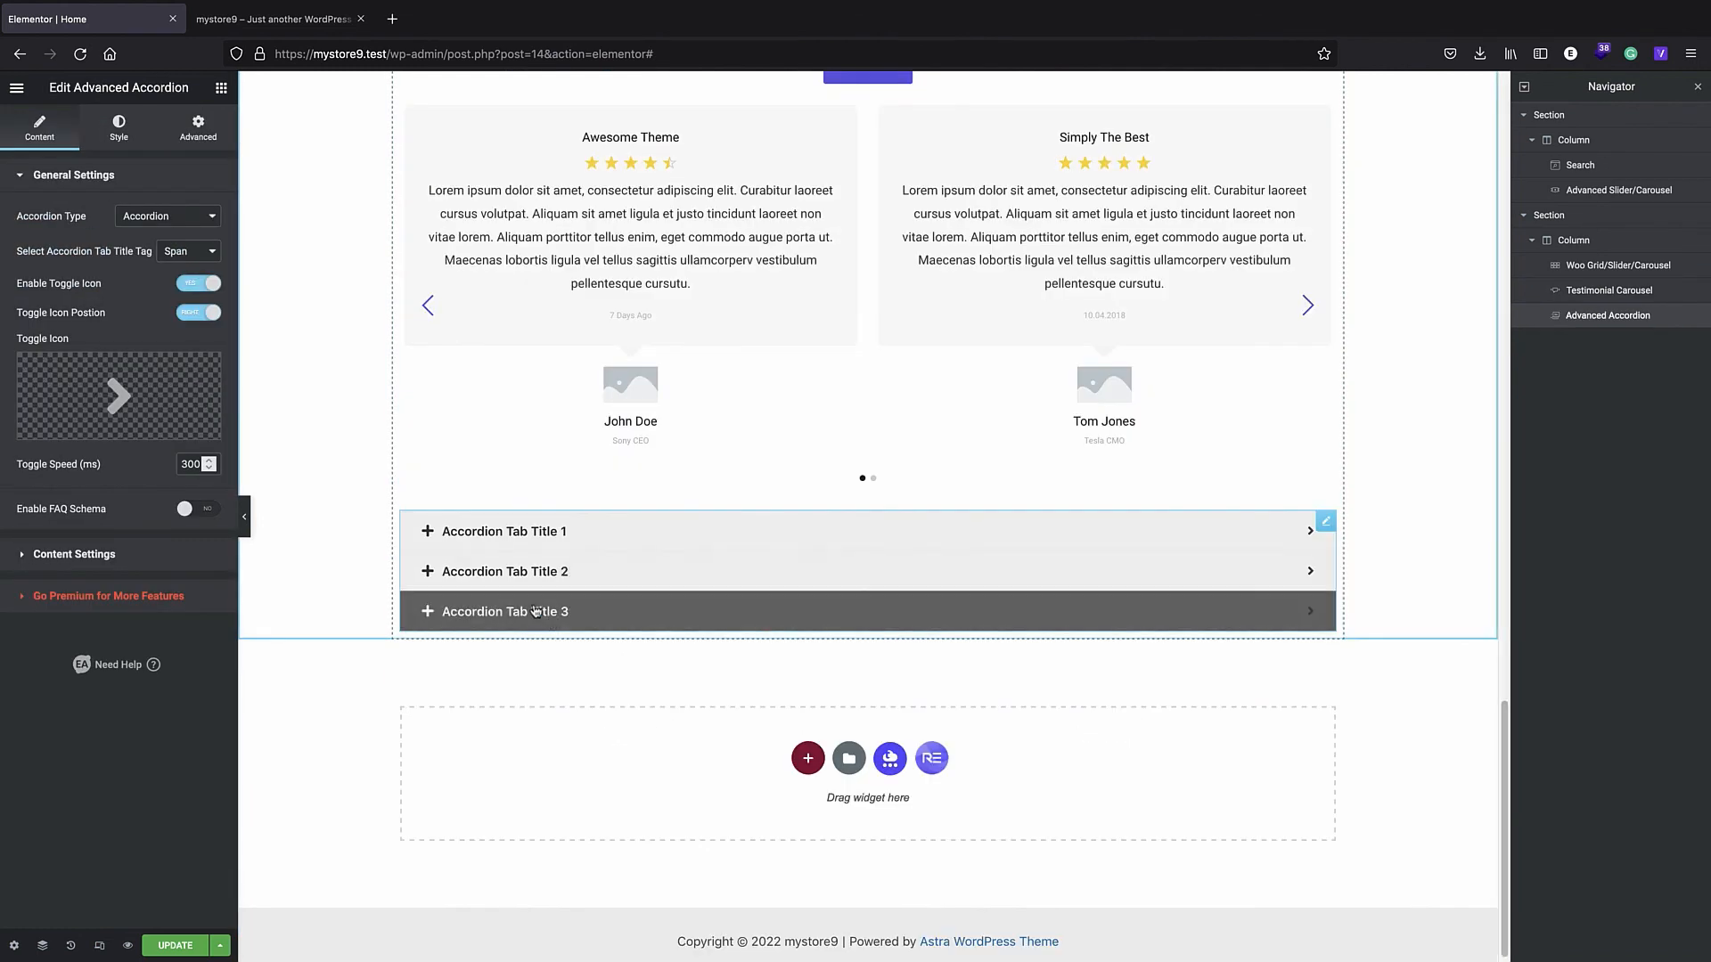
{"action": "scroll", "coordinate": [740, 535], "scroll_direction": "up", "scroll_amount": 2}
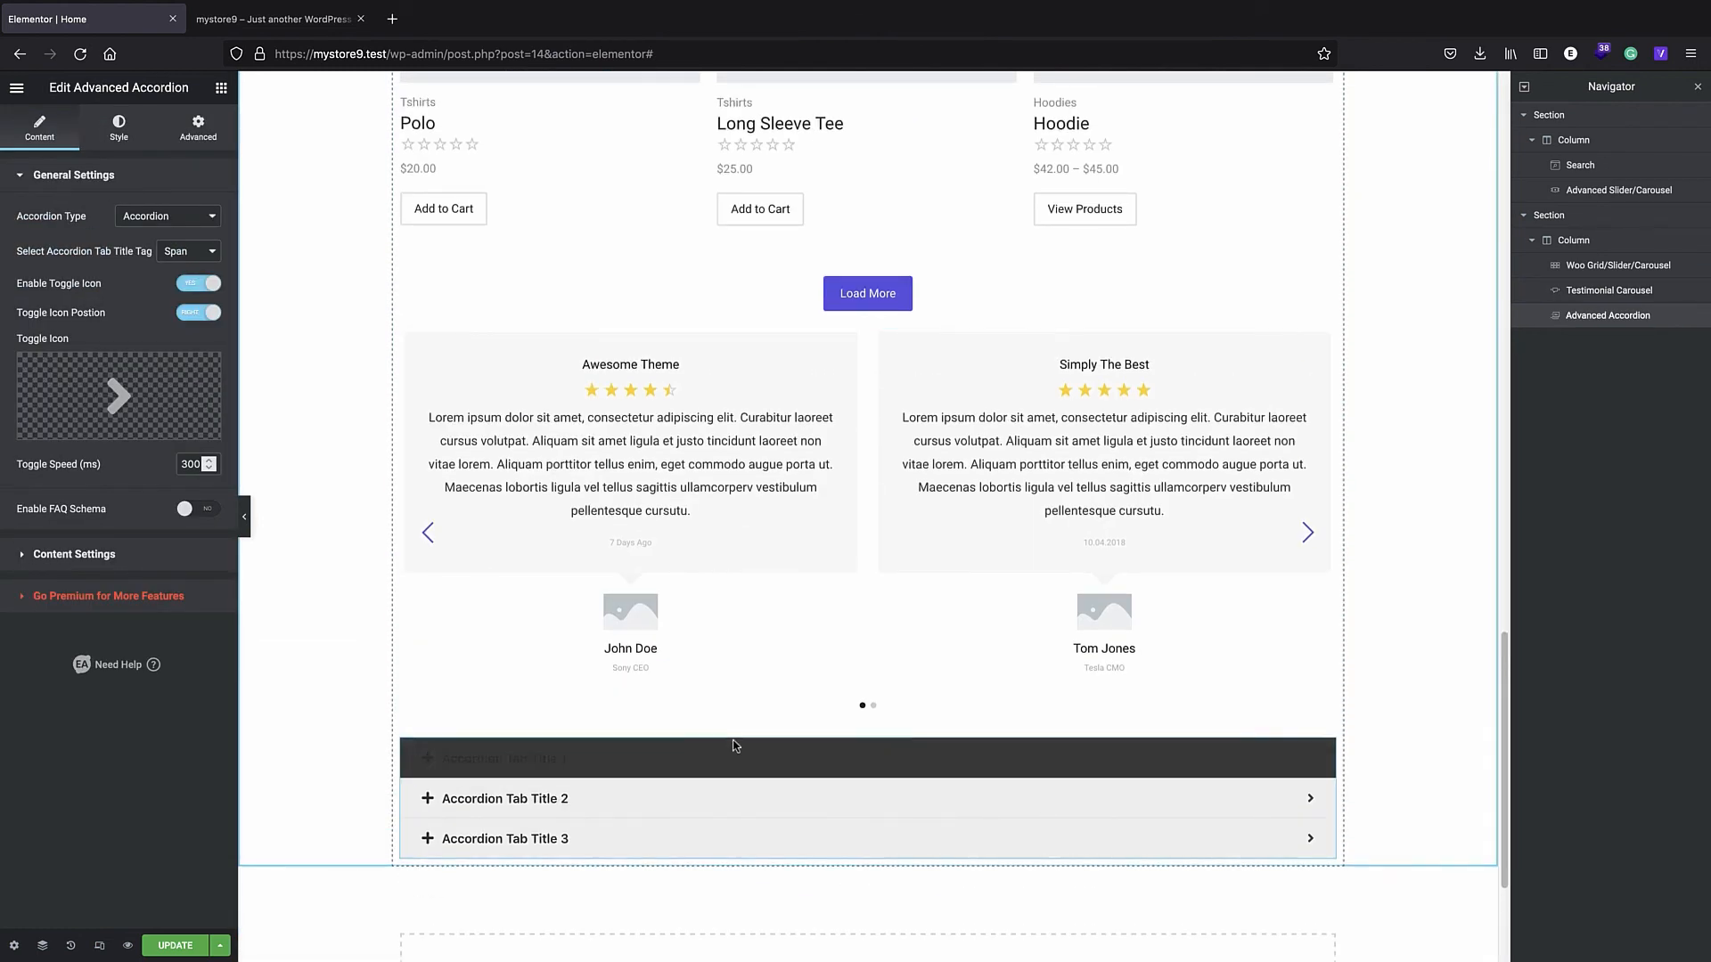
{"action": "scroll", "coordinate": [784, 686], "scroll_direction": "up", "scroll_amount": 15}
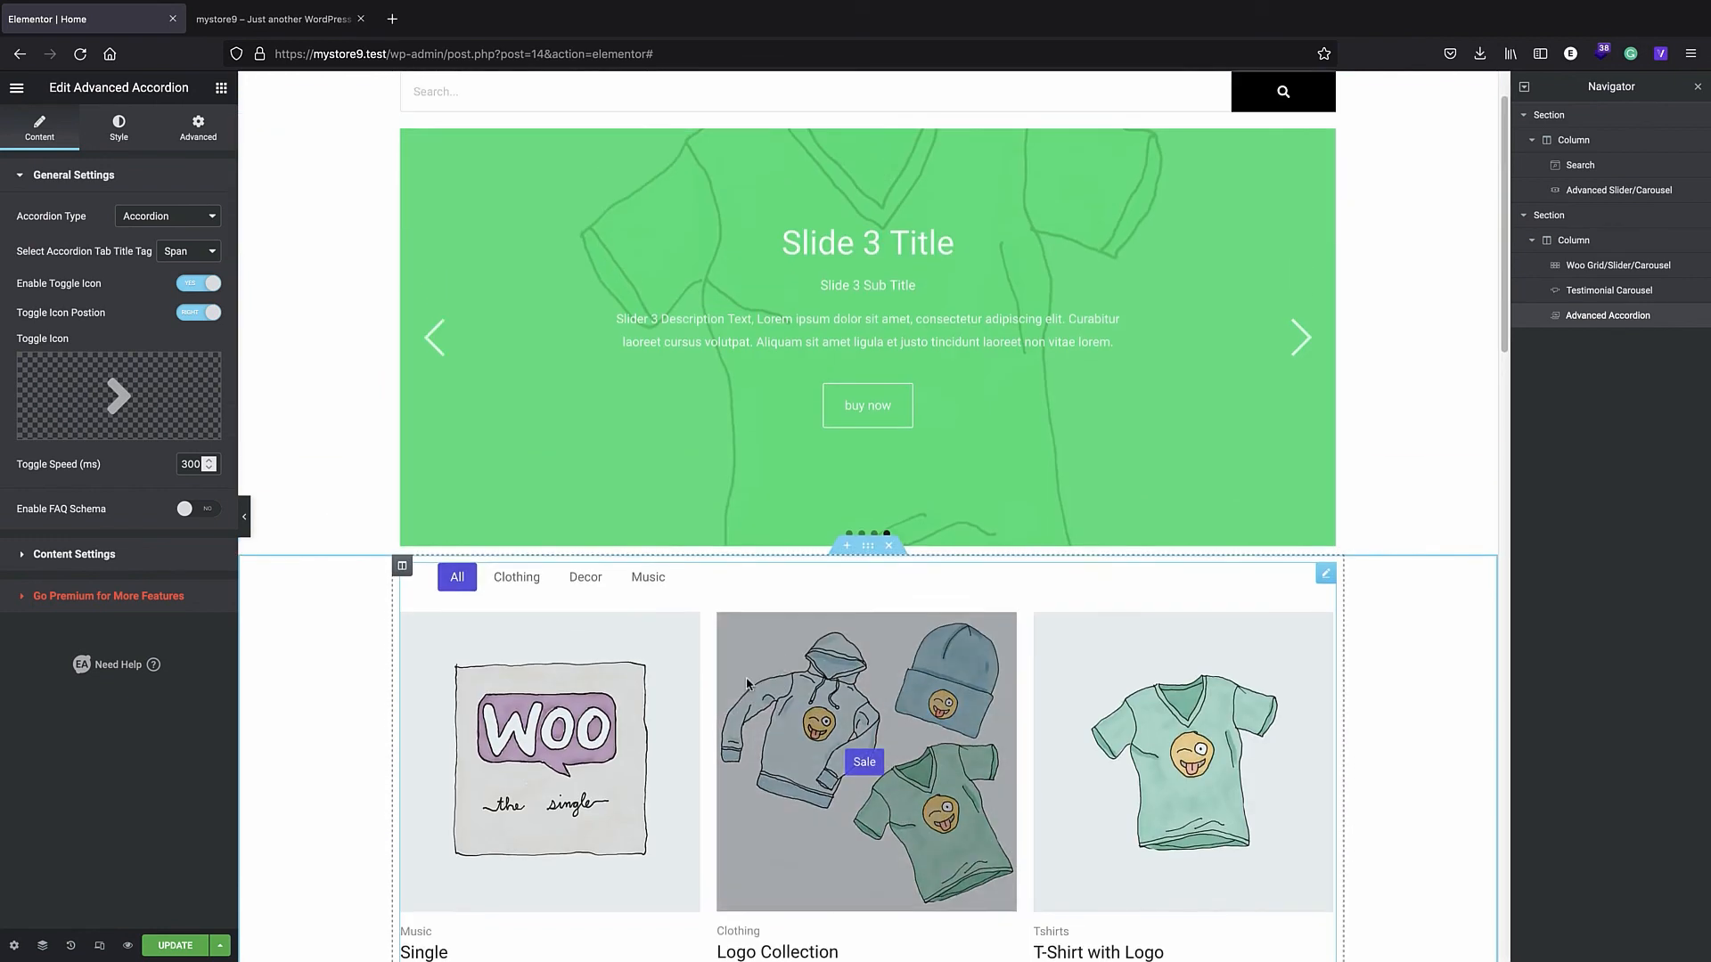
{"action": "left_click", "coordinate": [177, 949]}
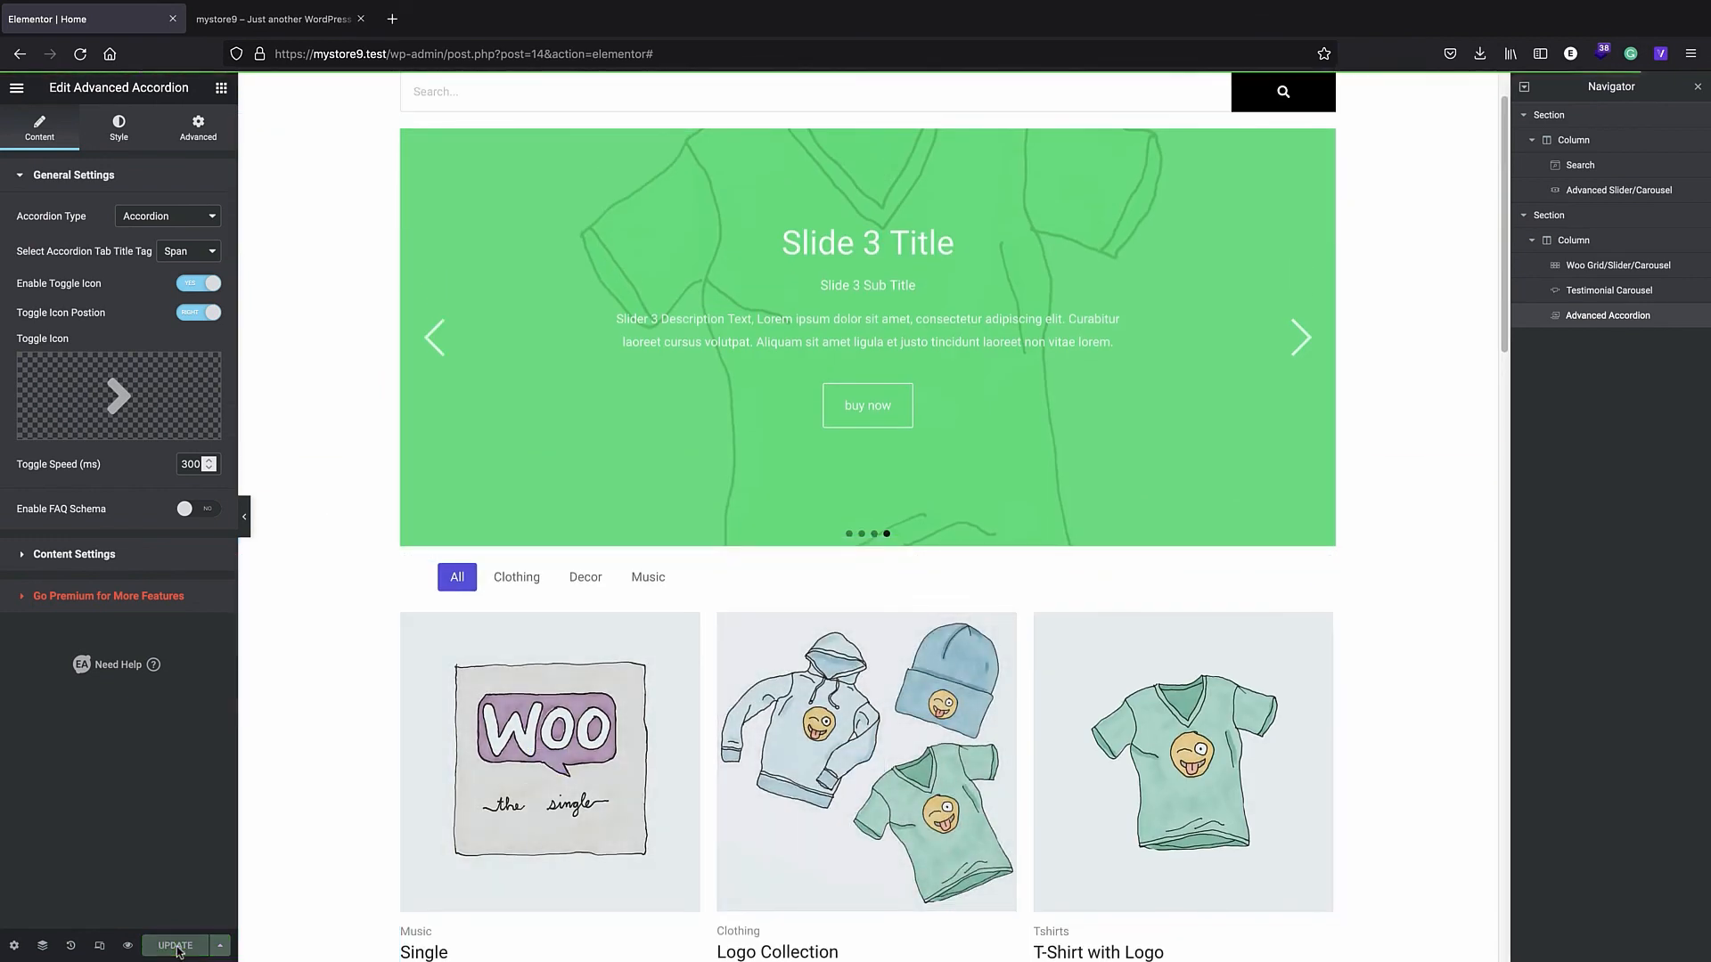
- Load the live home page at mystore9.test and review its header, slider and product grid
{"action": "left_click", "coordinate": [460, 57]}
{"action": "left_click", "coordinate": [387, 55], "text": "shift"}
{"action": "key", "text": "BackSpace"}
{"action": "key", "text": "Return"}
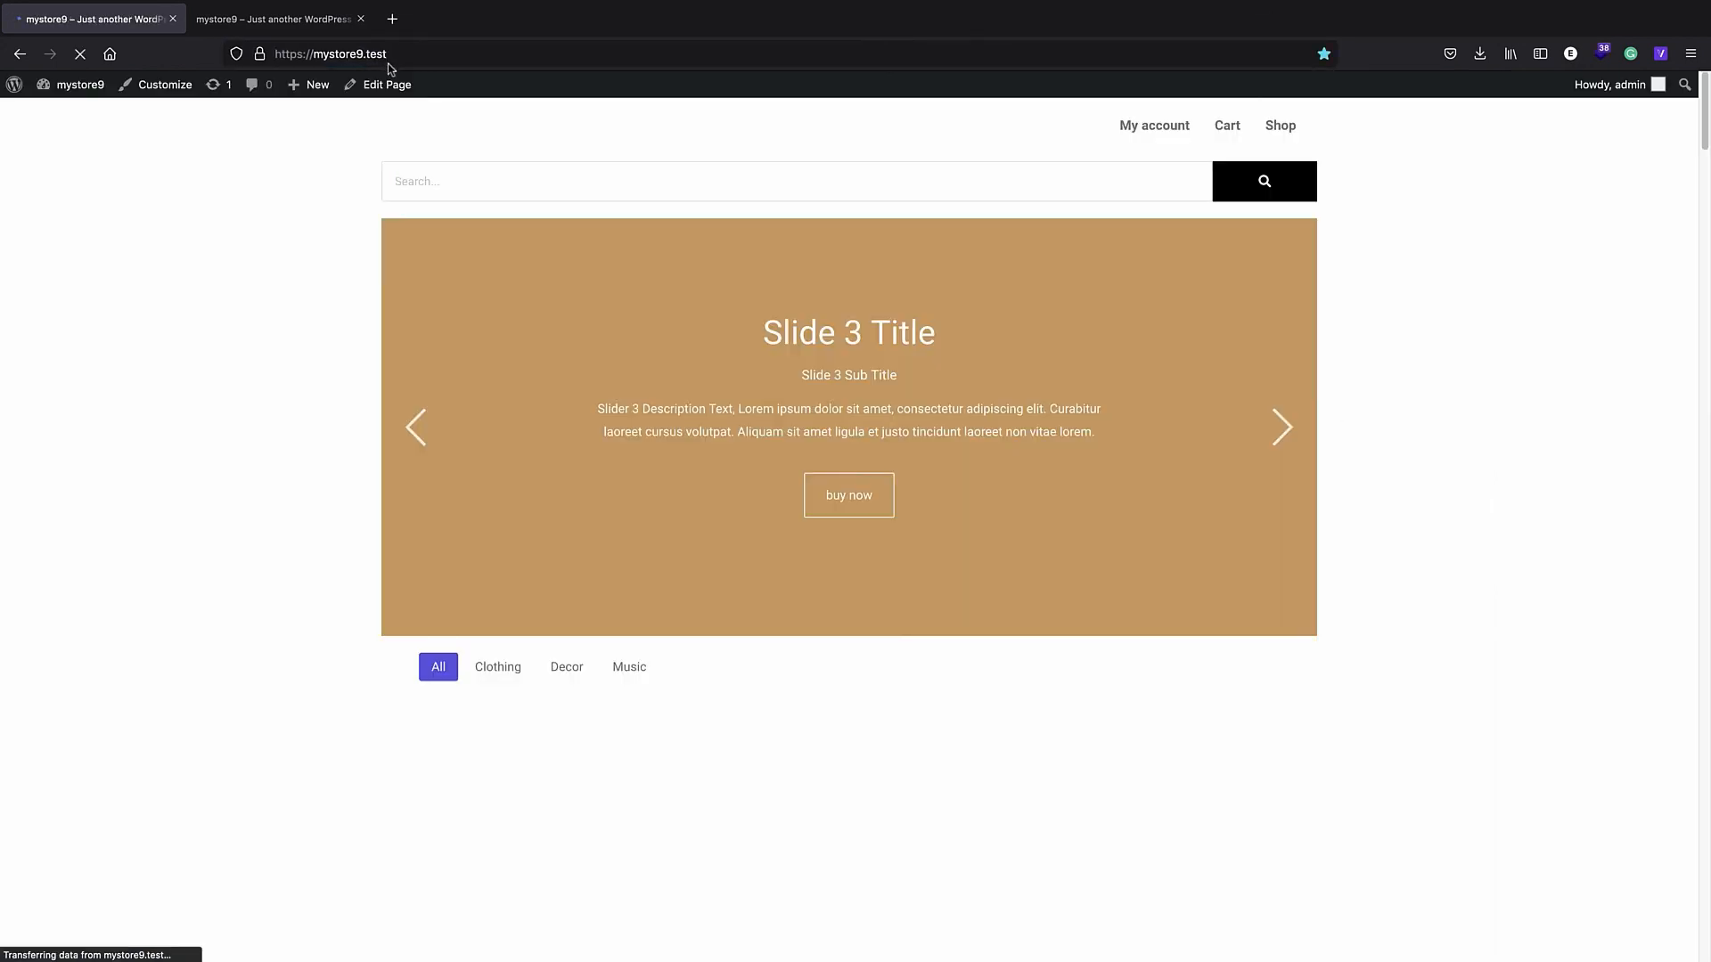
{"action": "scroll", "coordinate": [918, 267], "scroll_direction": "down", "scroll_amount": 15}
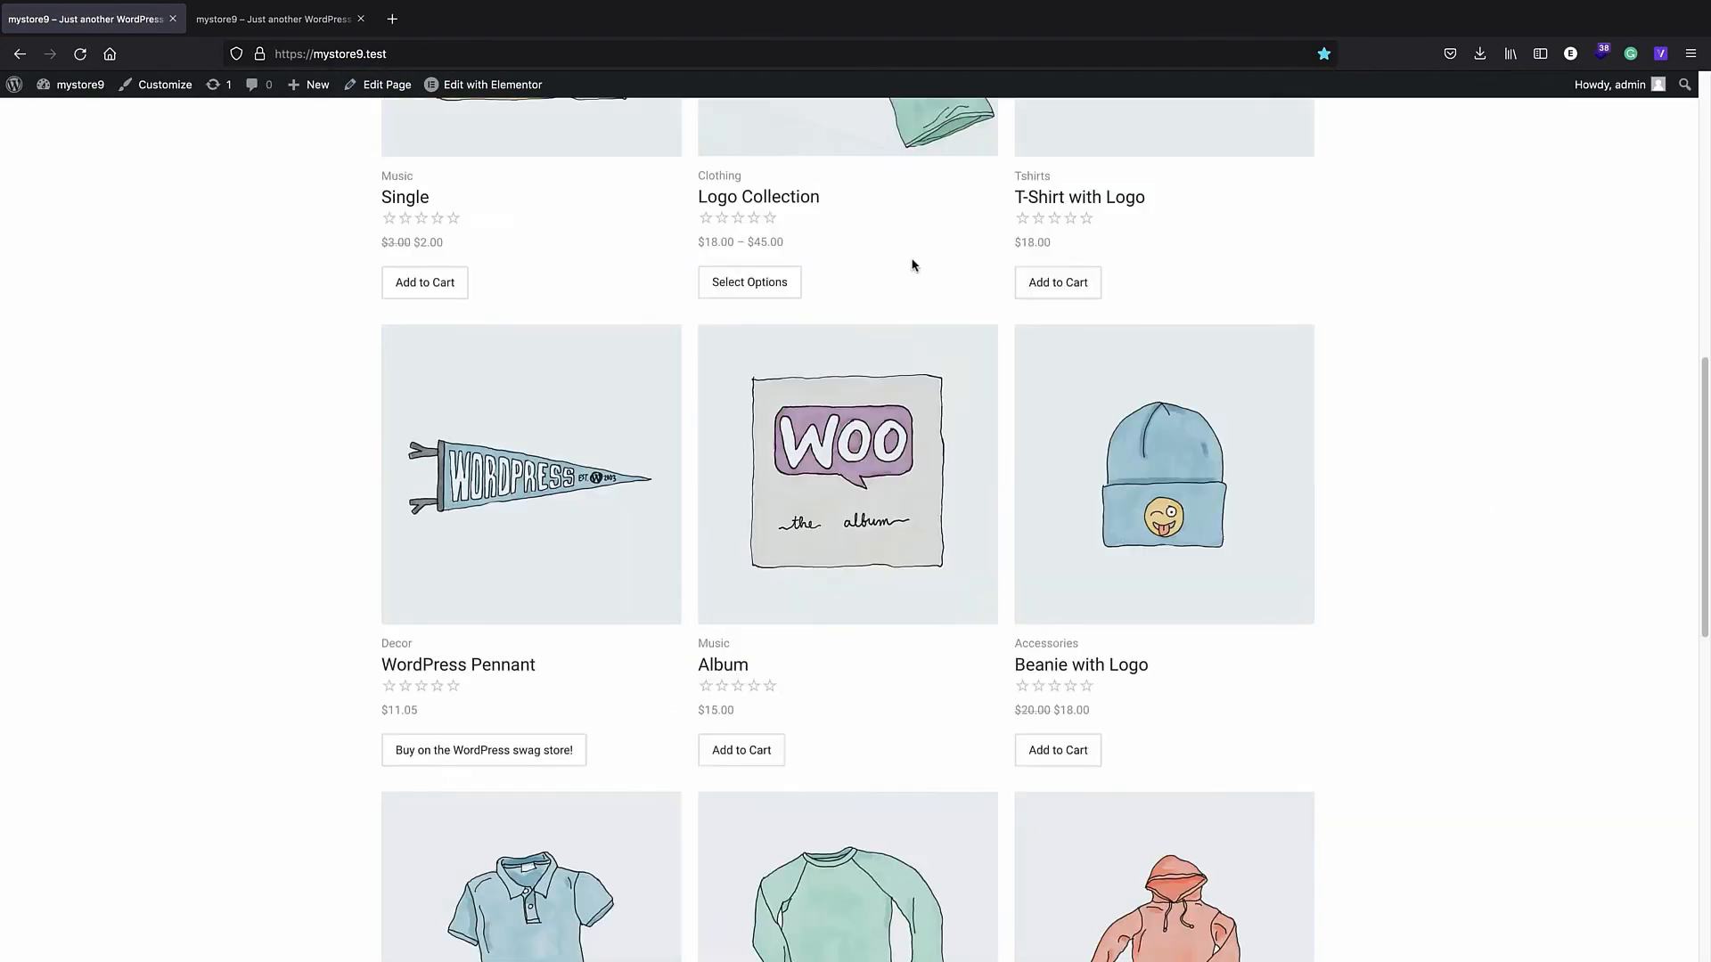
{"action": "scroll", "coordinate": [928, 357], "scroll_direction": "up", "scroll_amount": 8}
{"action": "scroll", "coordinate": [928, 357], "scroll_direction": "up", "scroll_amount": 10}
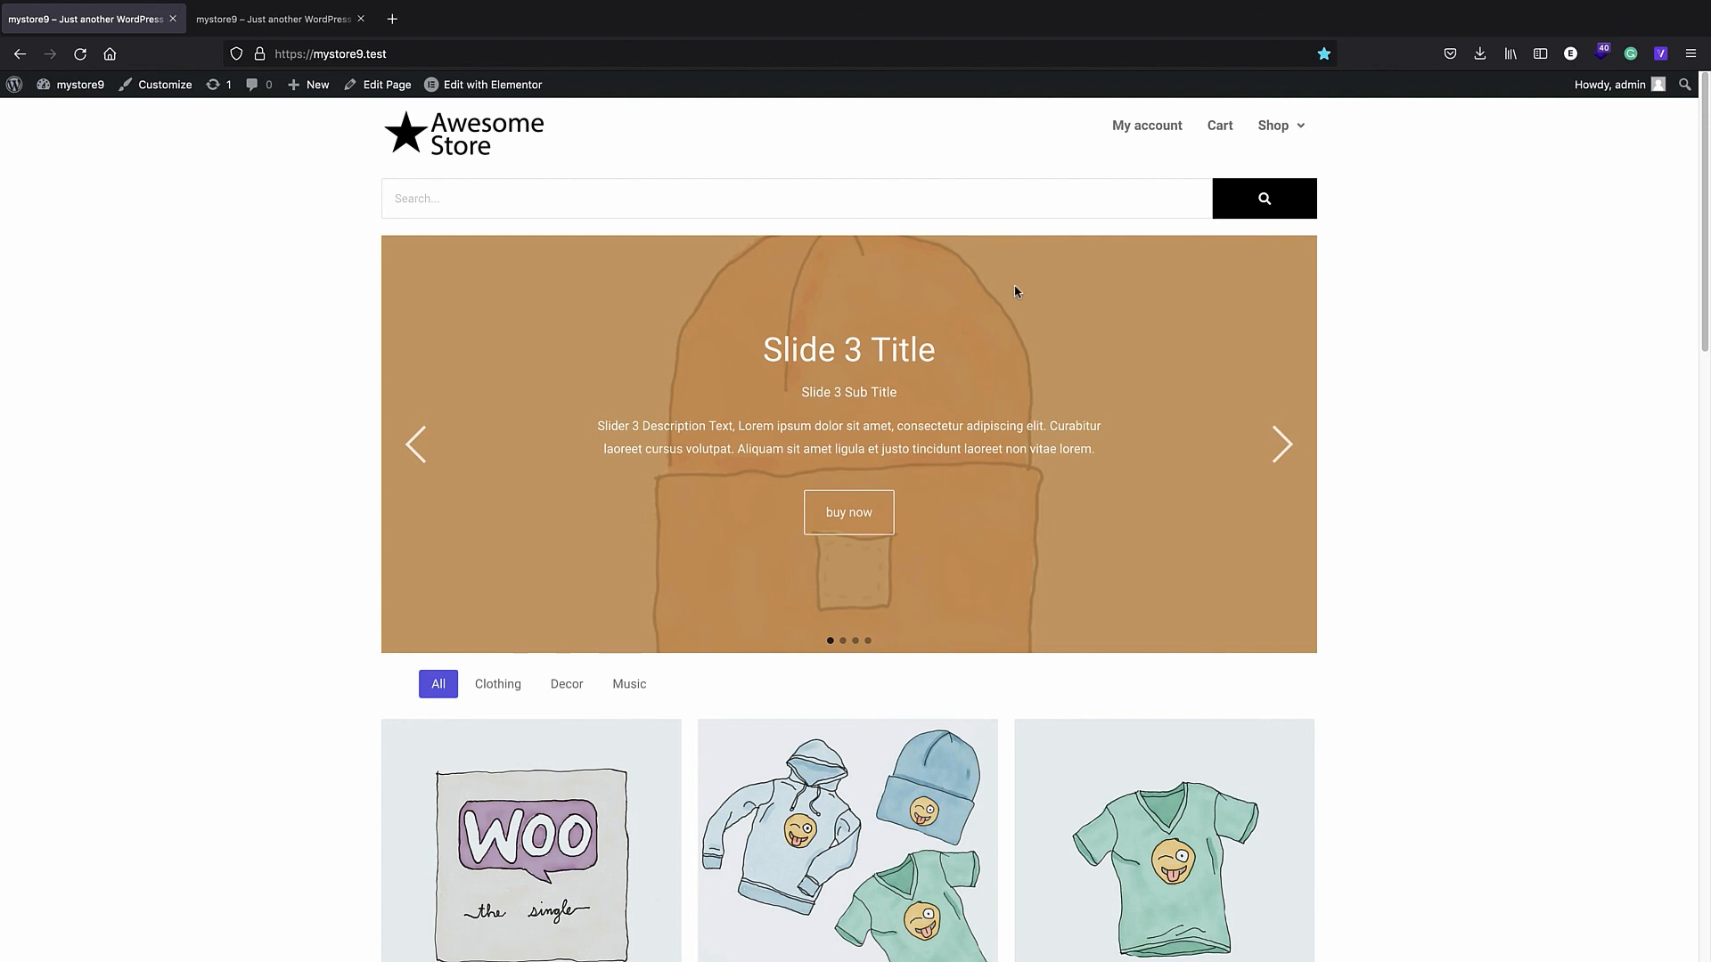
- Customize the live Shop page's WooCommerce Sidebar widget area by adding a Product Search block
{"action": "left_click", "coordinate": [1276, 128]}
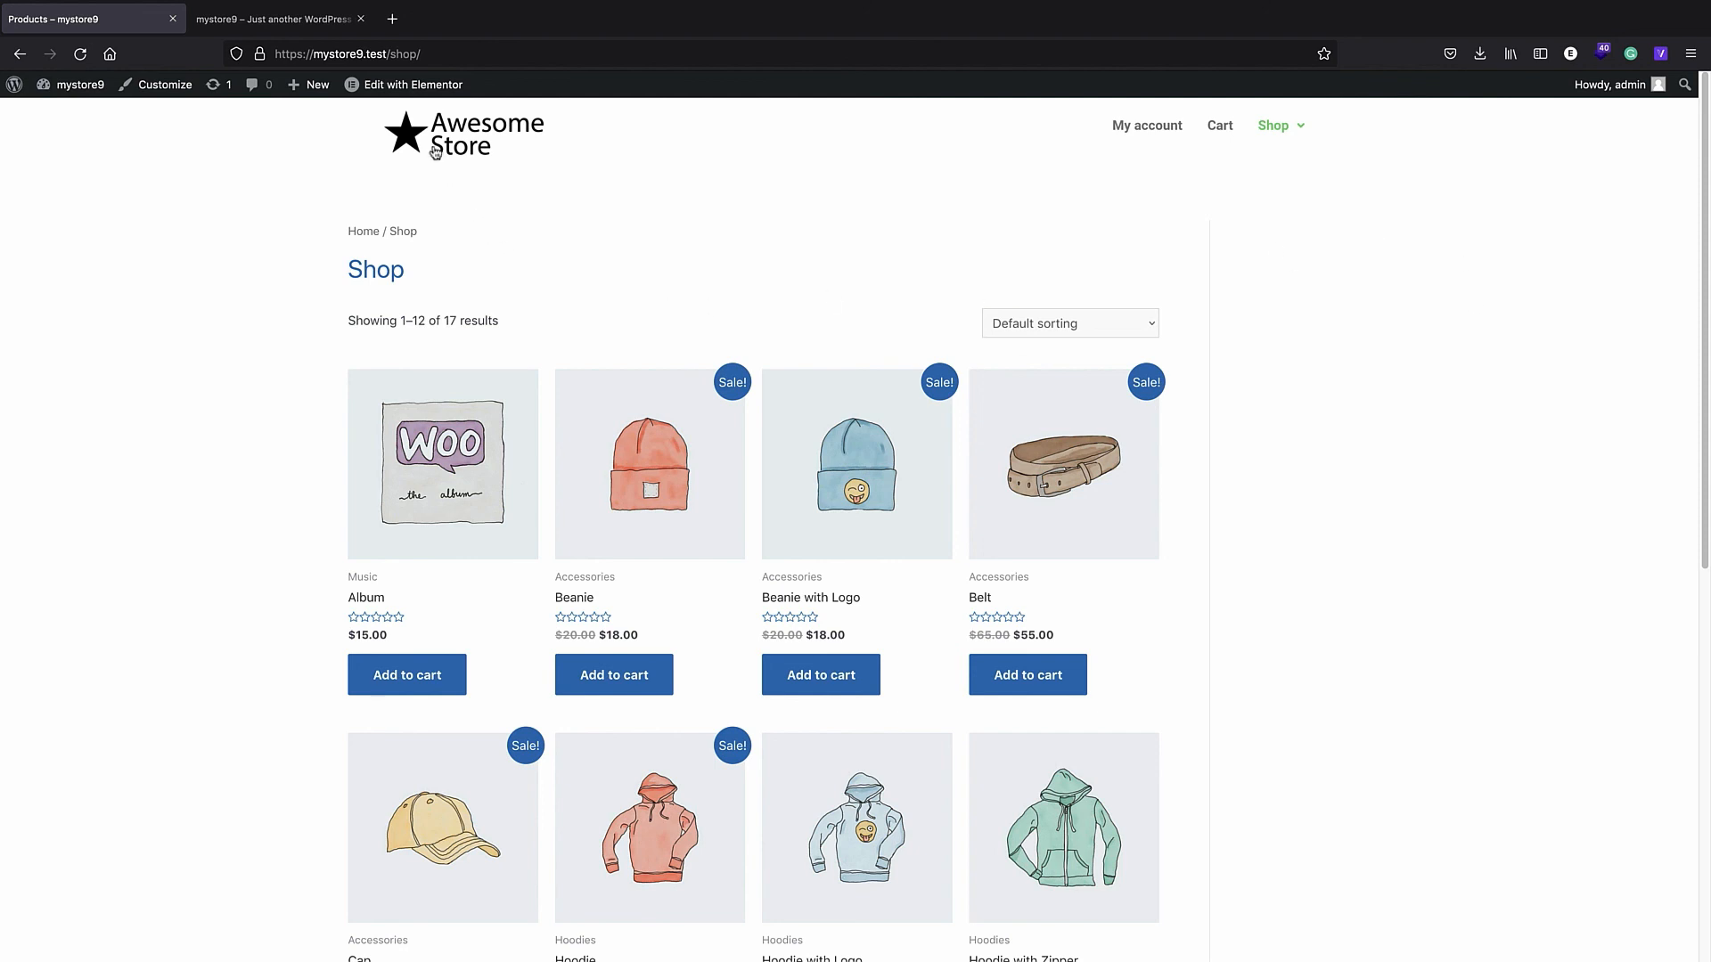
{"action": "left_click", "coordinate": [161, 85]}
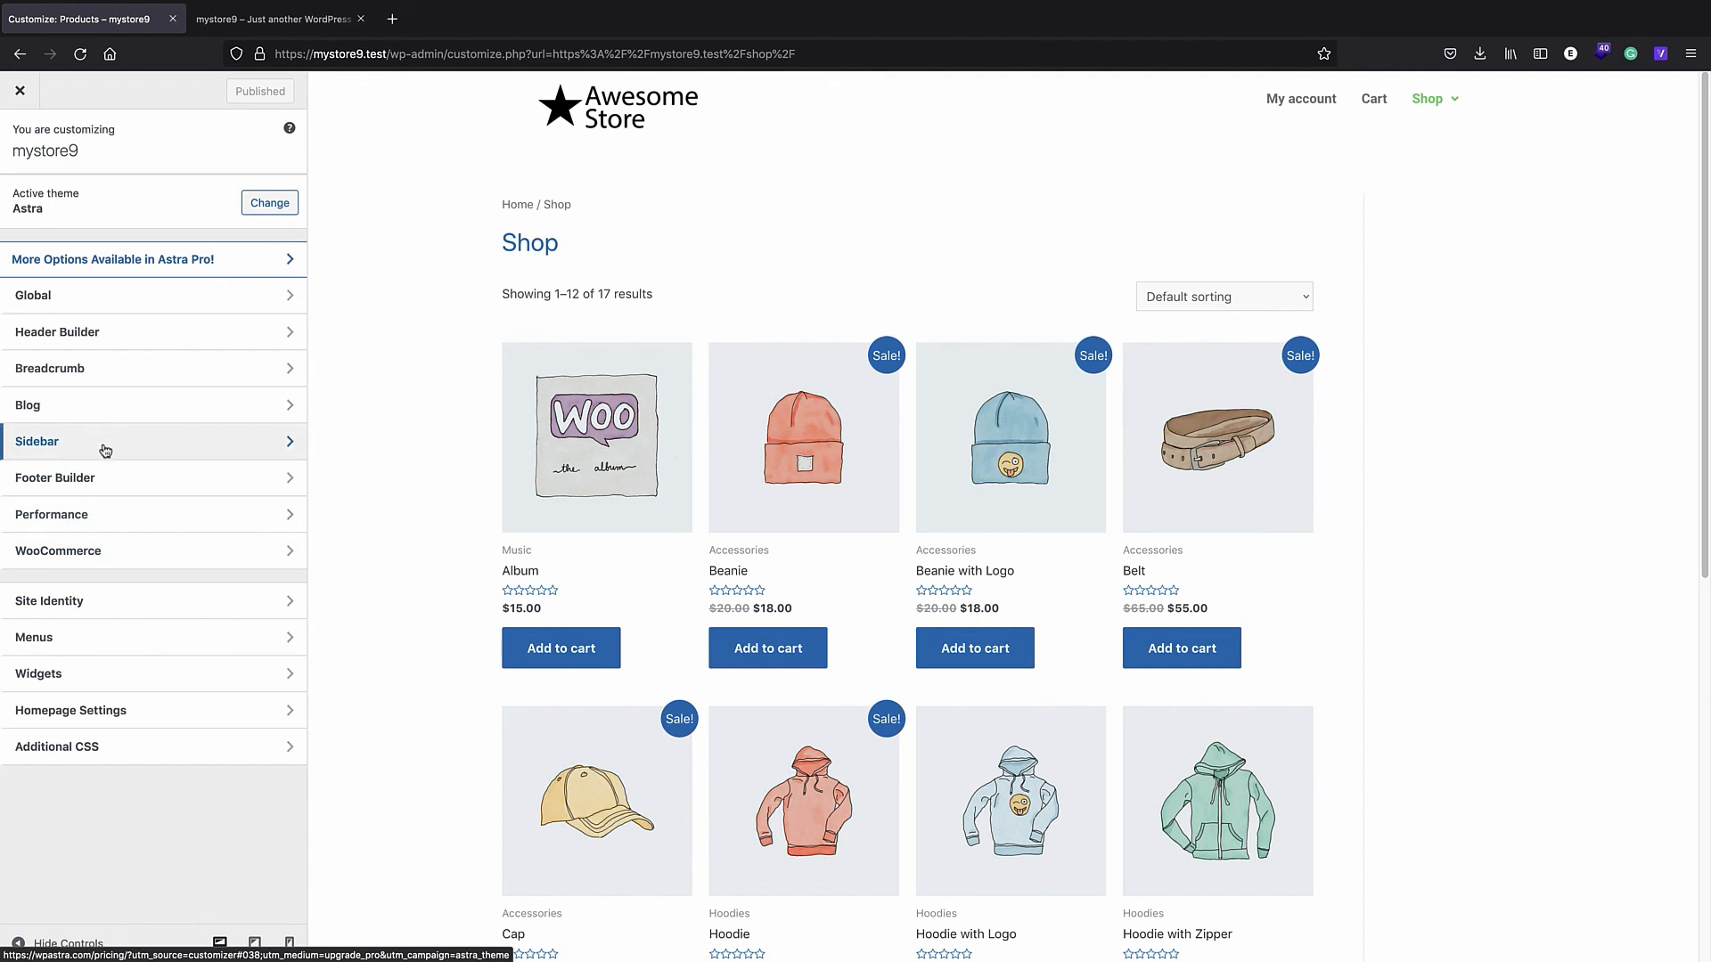
{"action": "left_click", "coordinate": [116, 668]}
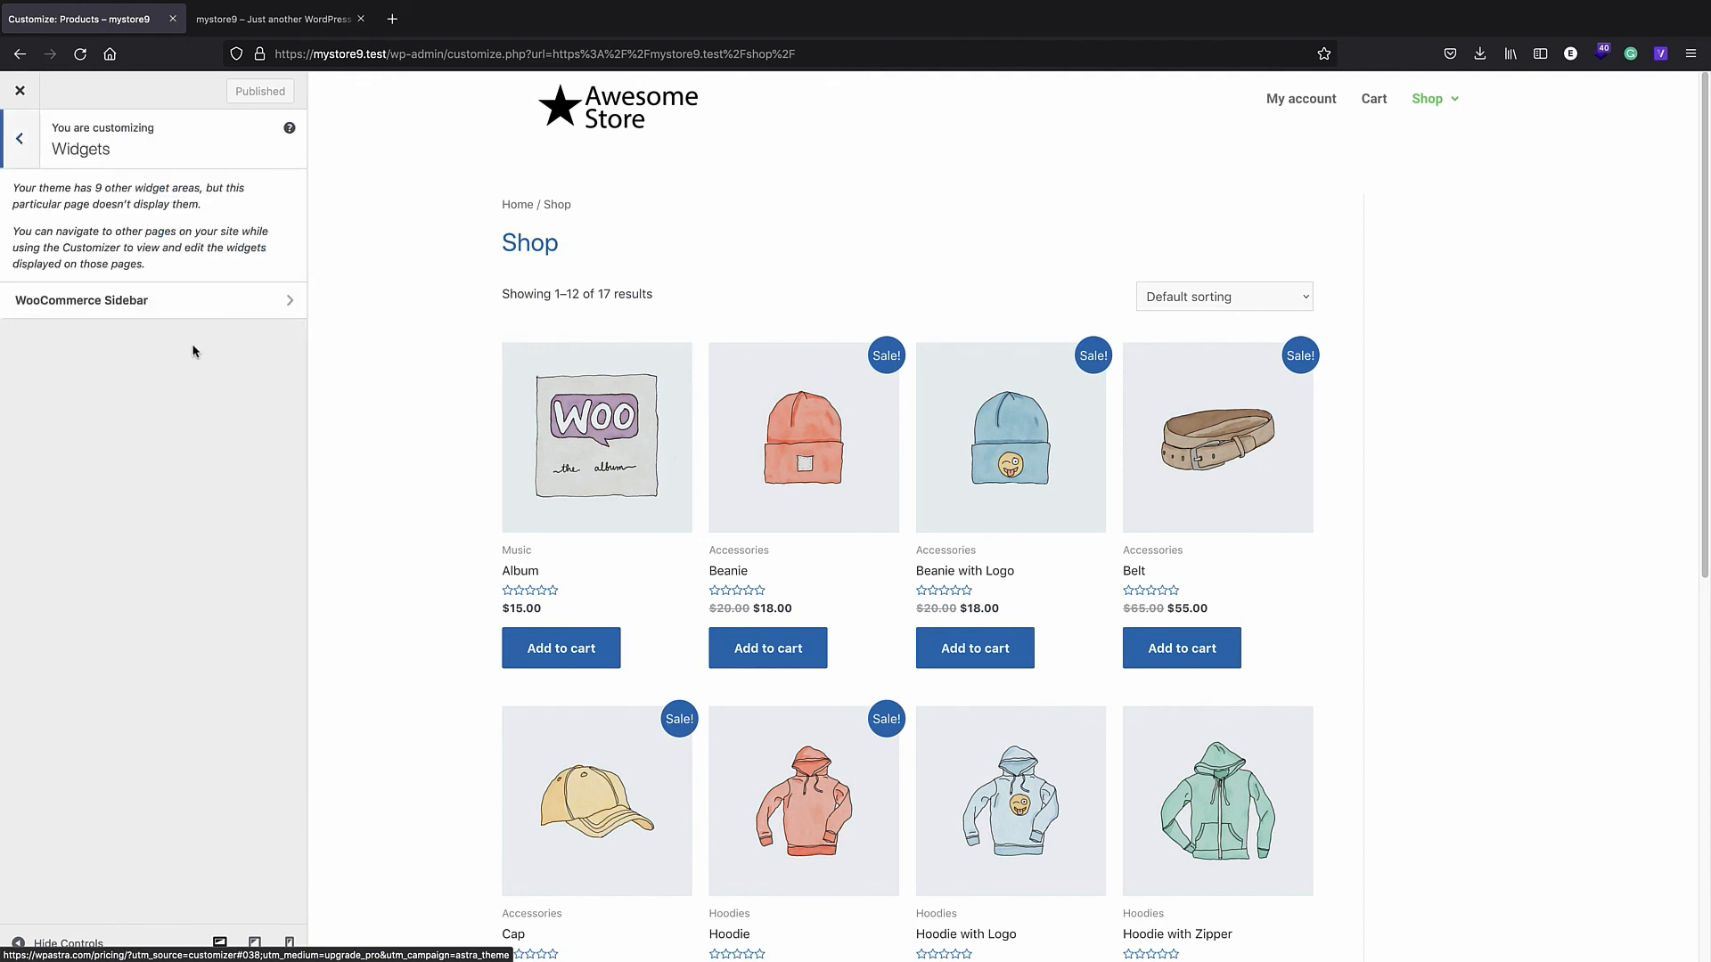
{"action": "left_click", "coordinate": [166, 312]}
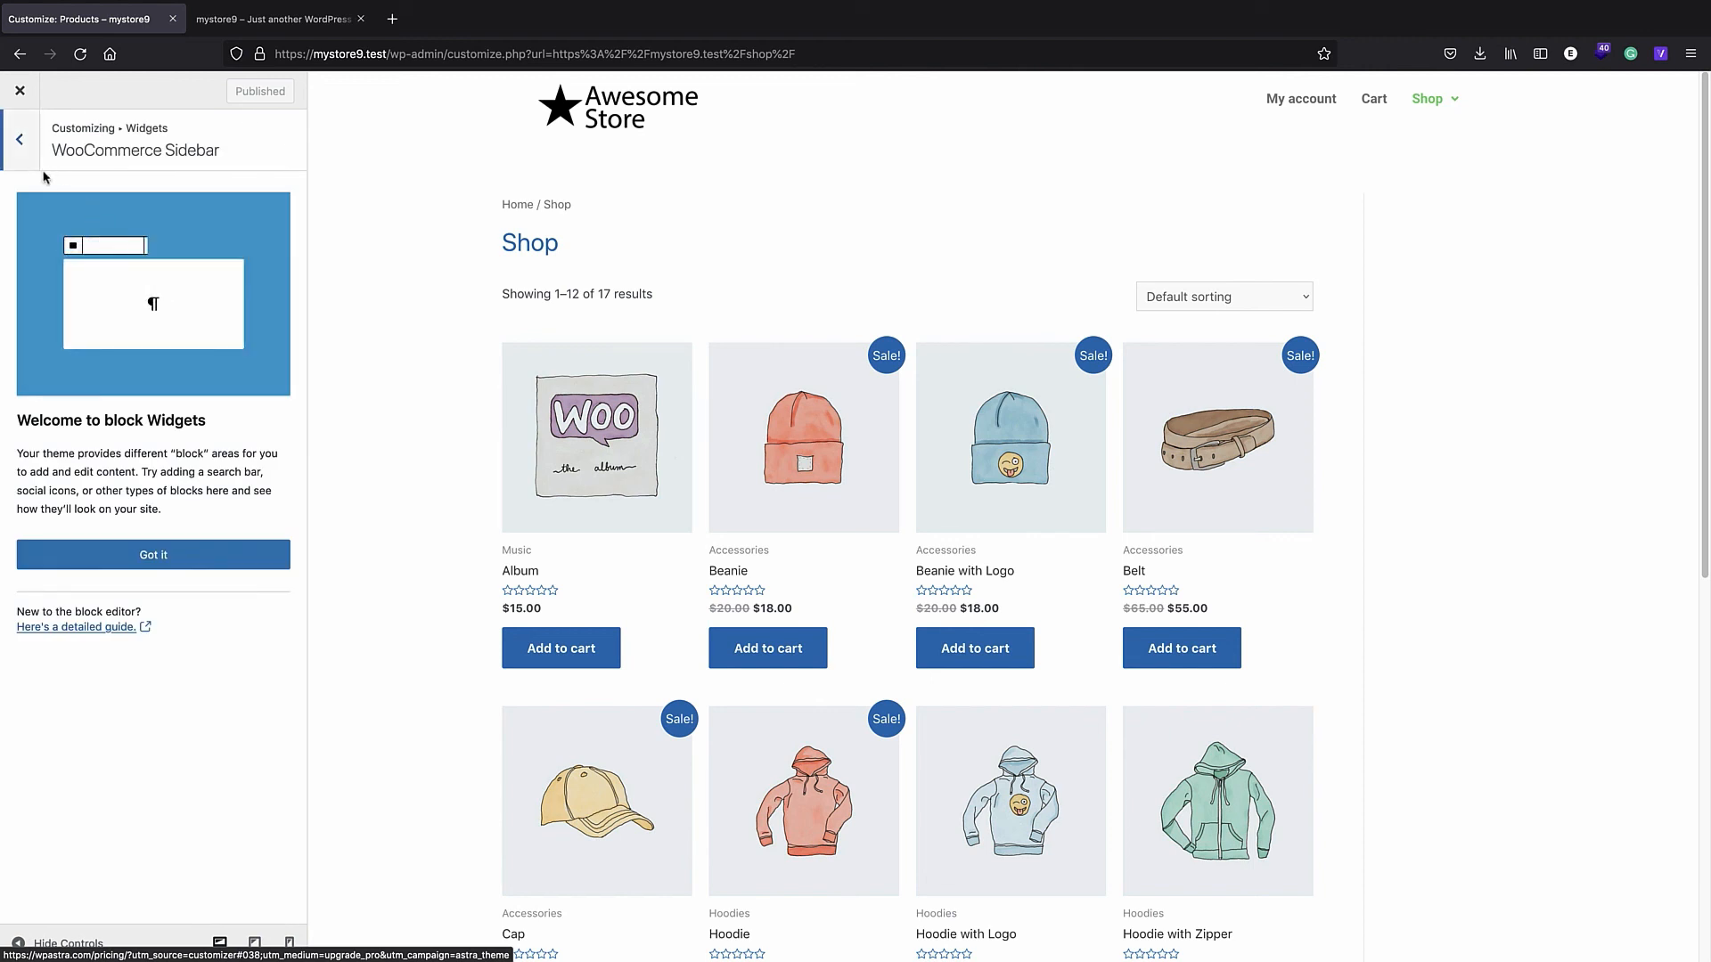
{"action": "left_click", "coordinate": [105, 552]}
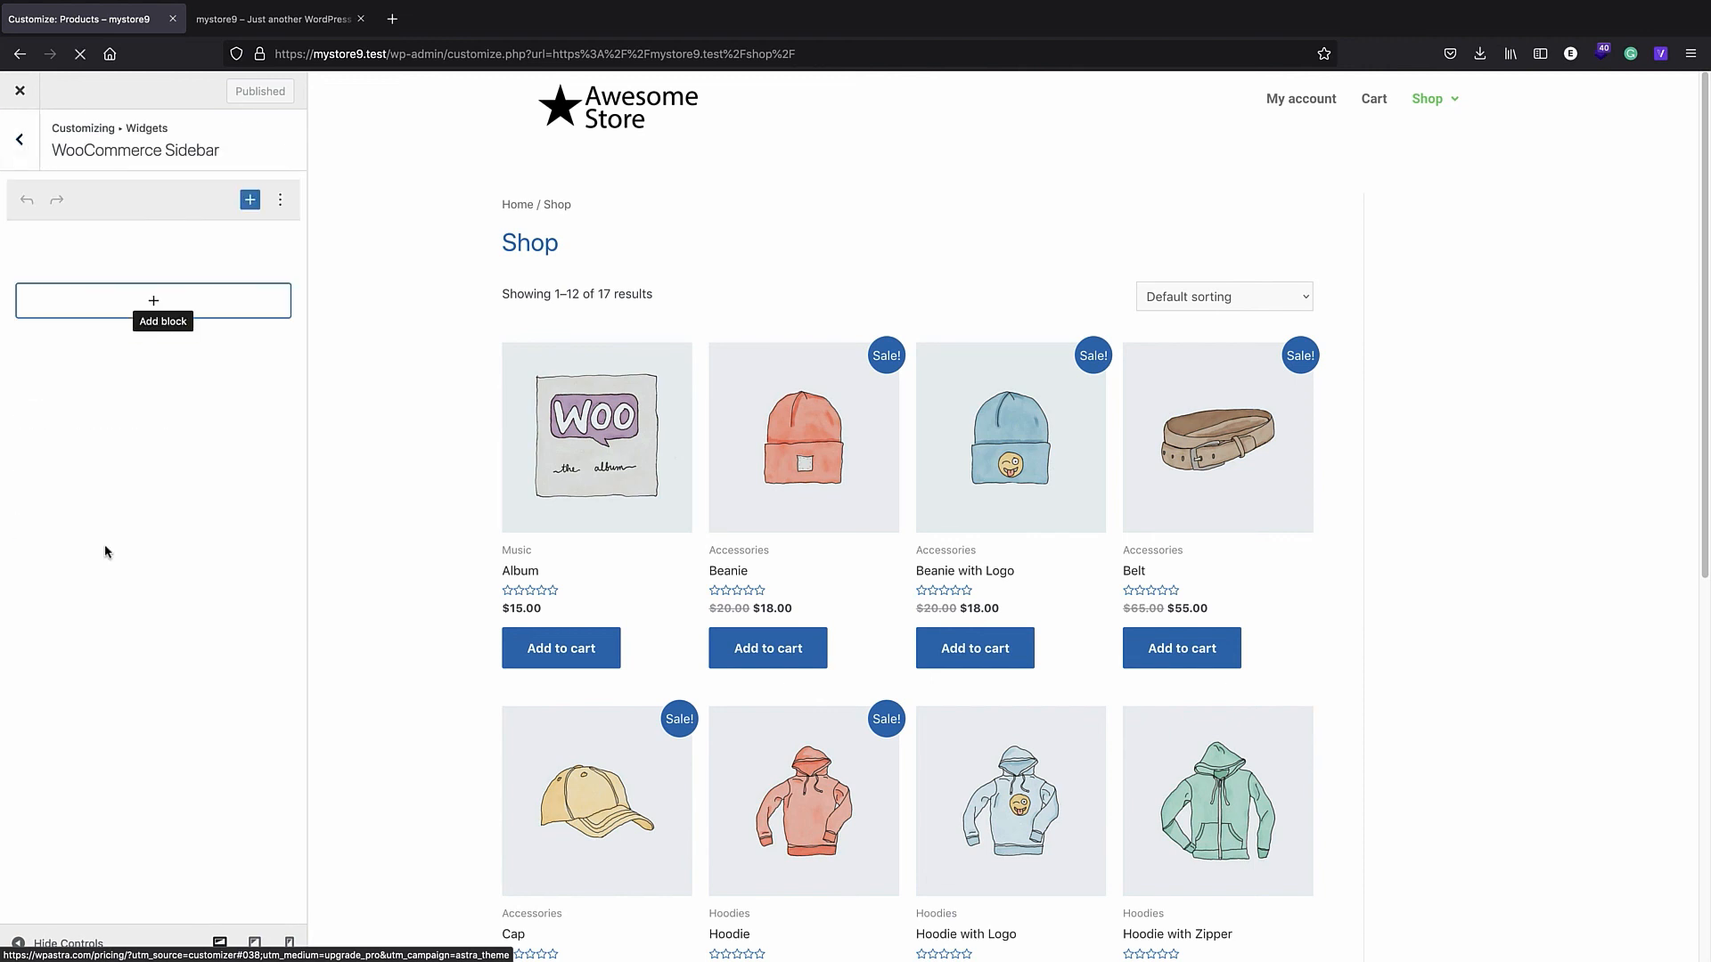
{"action": "left_click", "coordinate": [153, 303]}
{"action": "type", "text": "search"}
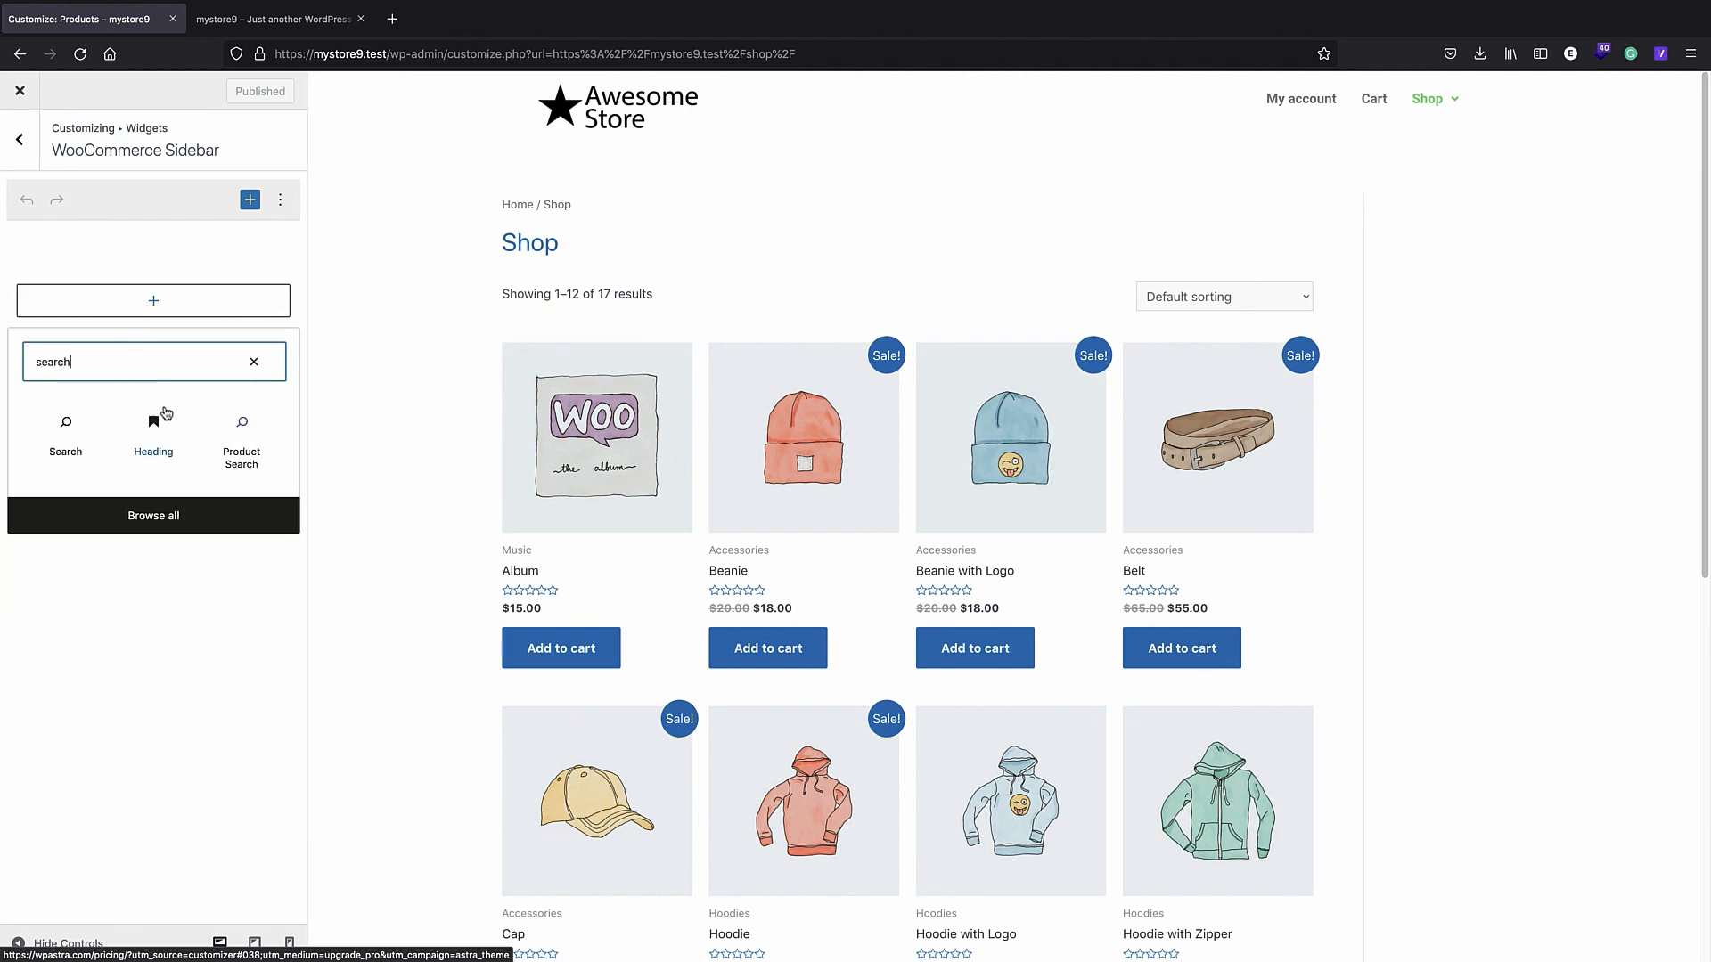
{"action": "left_click", "coordinate": [242, 438]}
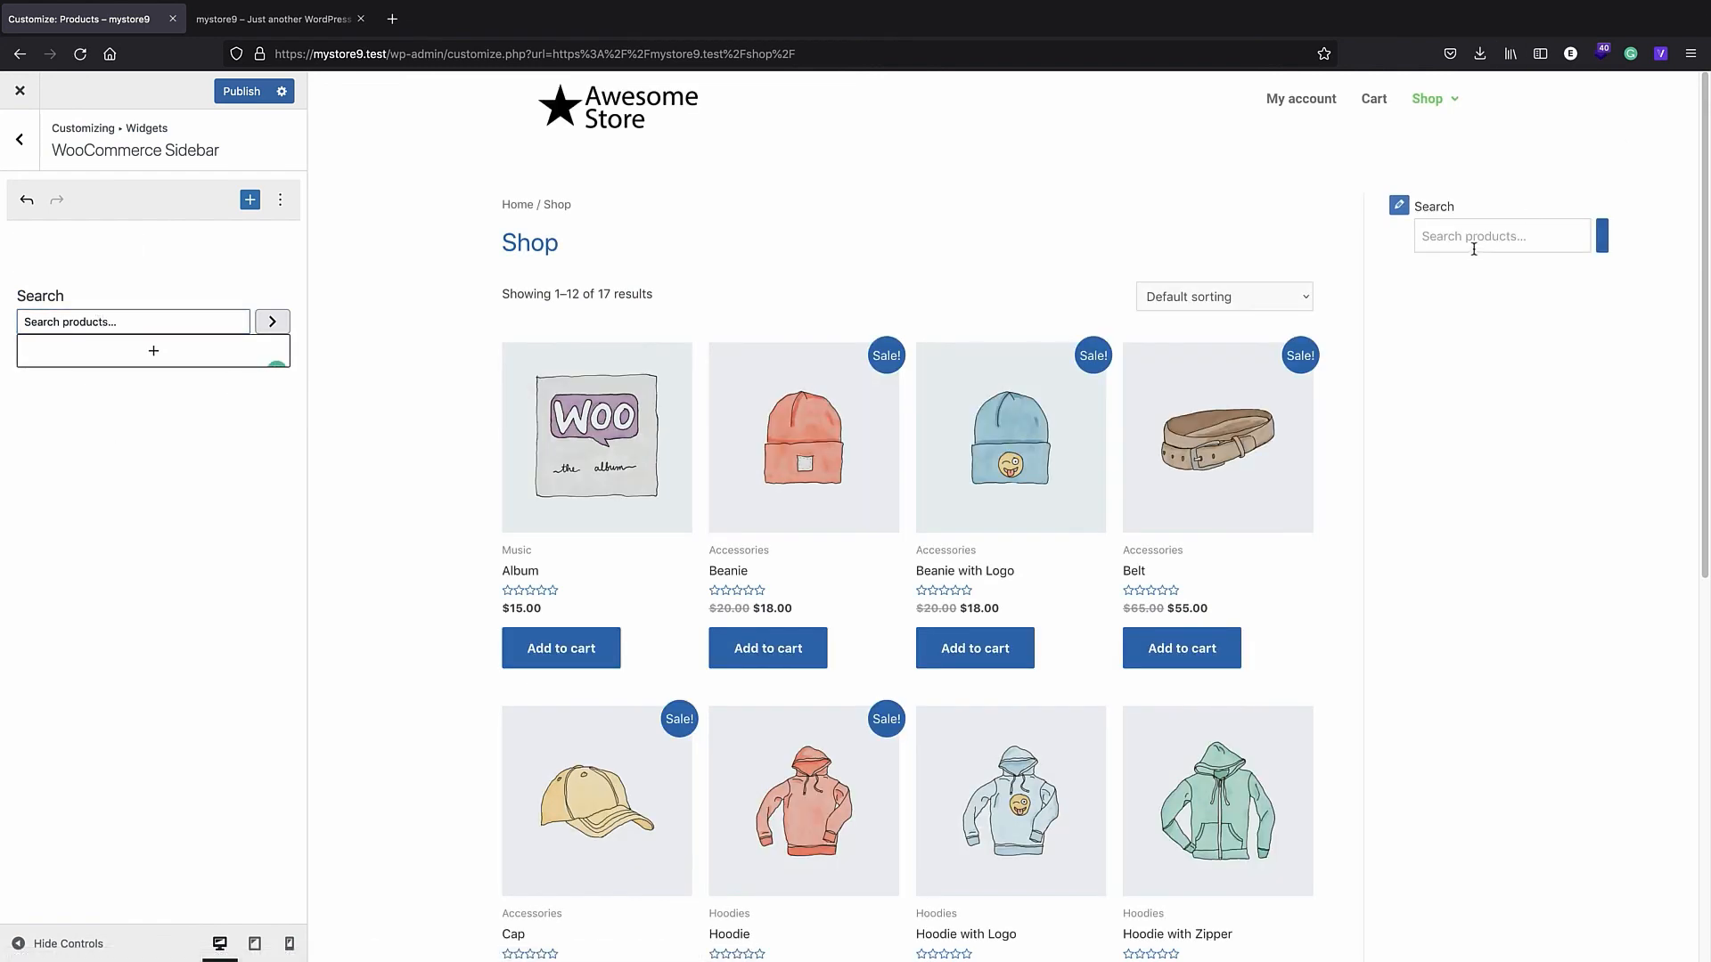
{"action": "left_click", "coordinate": [1564, 233]}
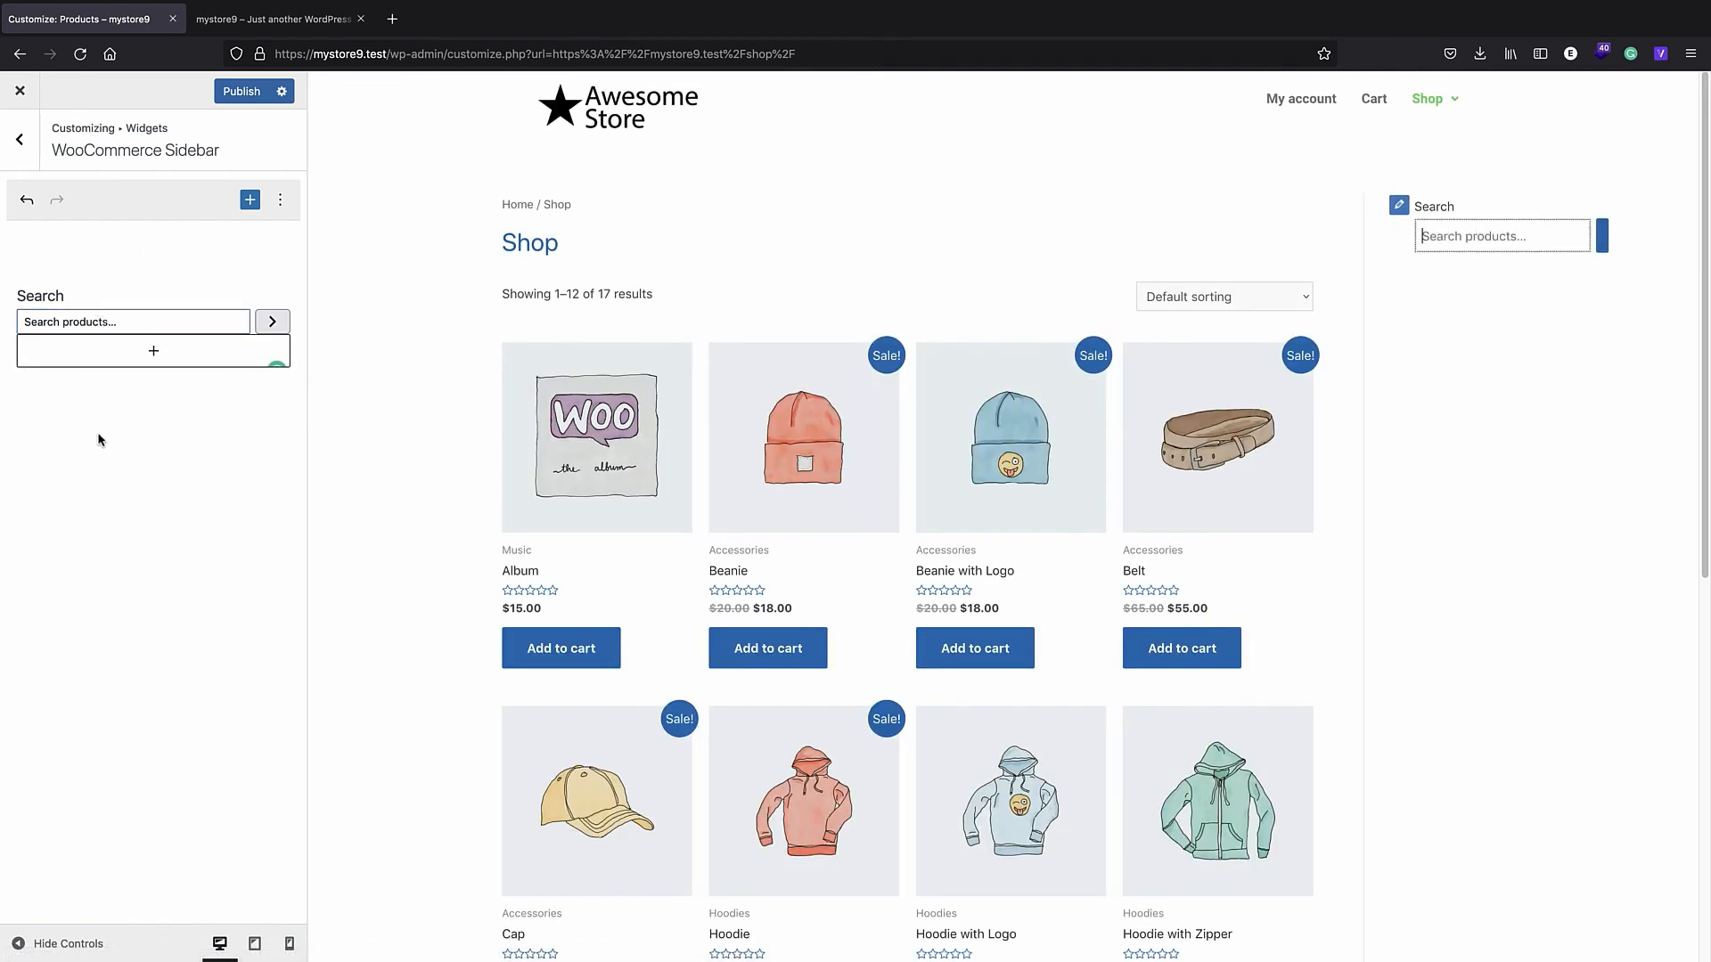
- Add a Product Categories List block to the WooCommerce sidebar, publish it and return to the live Shop page
{"action": "left_click", "coordinate": [249, 202]}
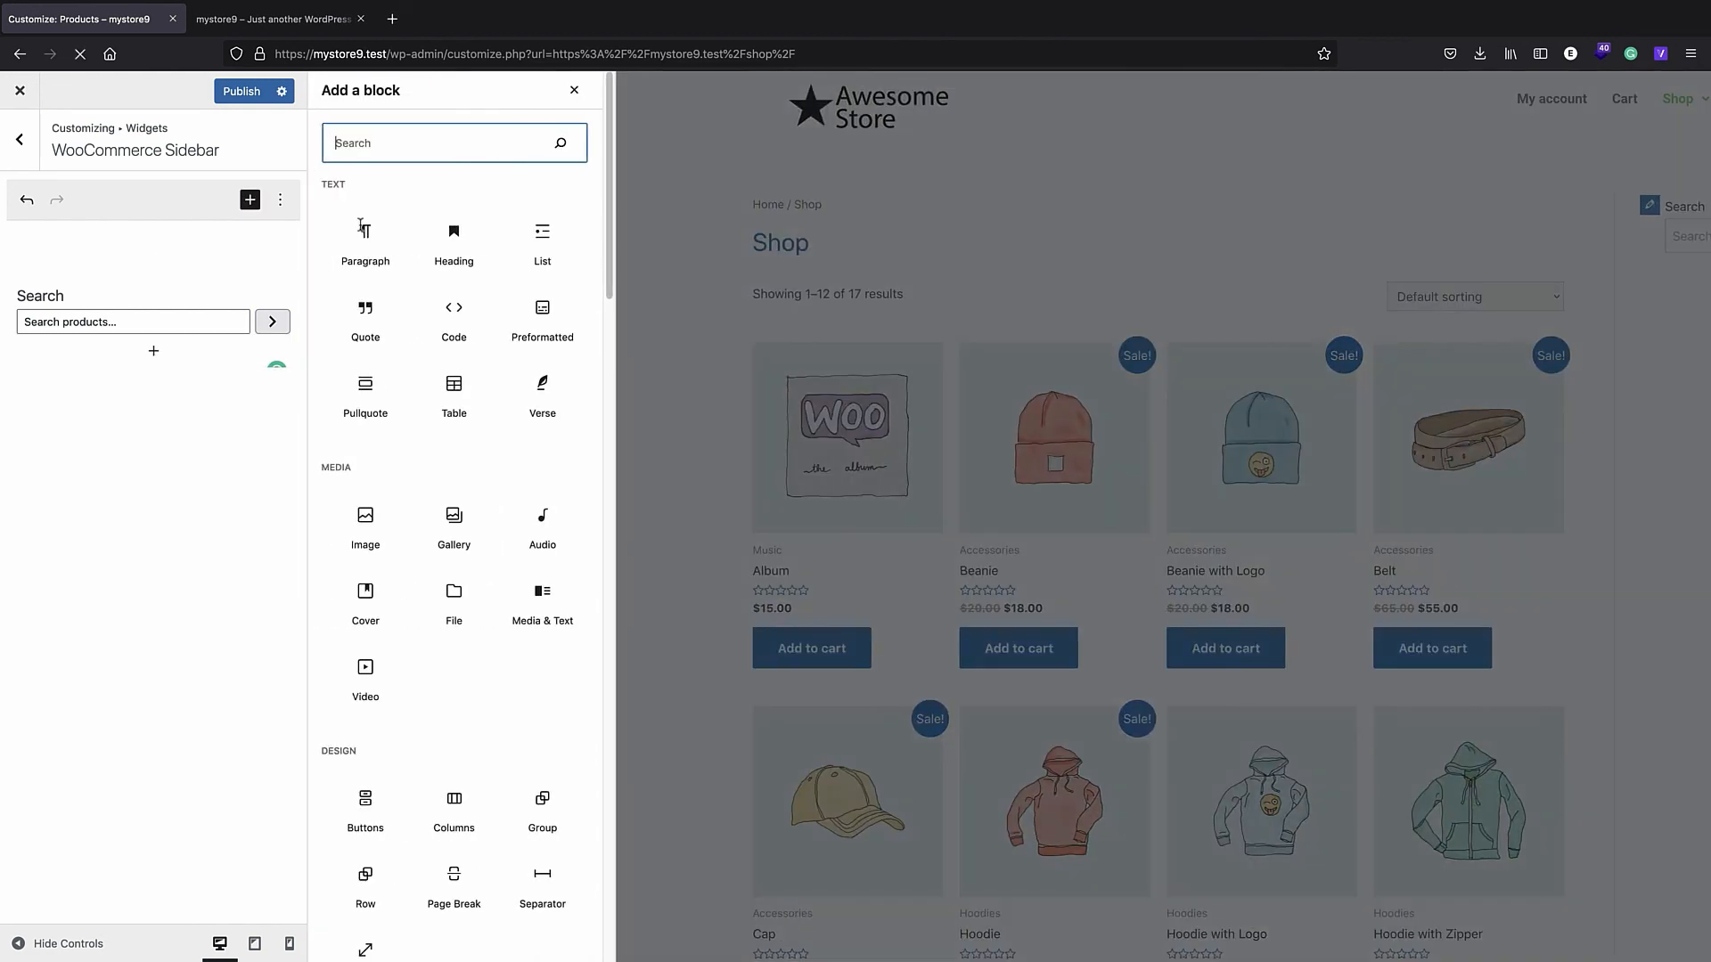
{"action": "type", "text": "cate"}
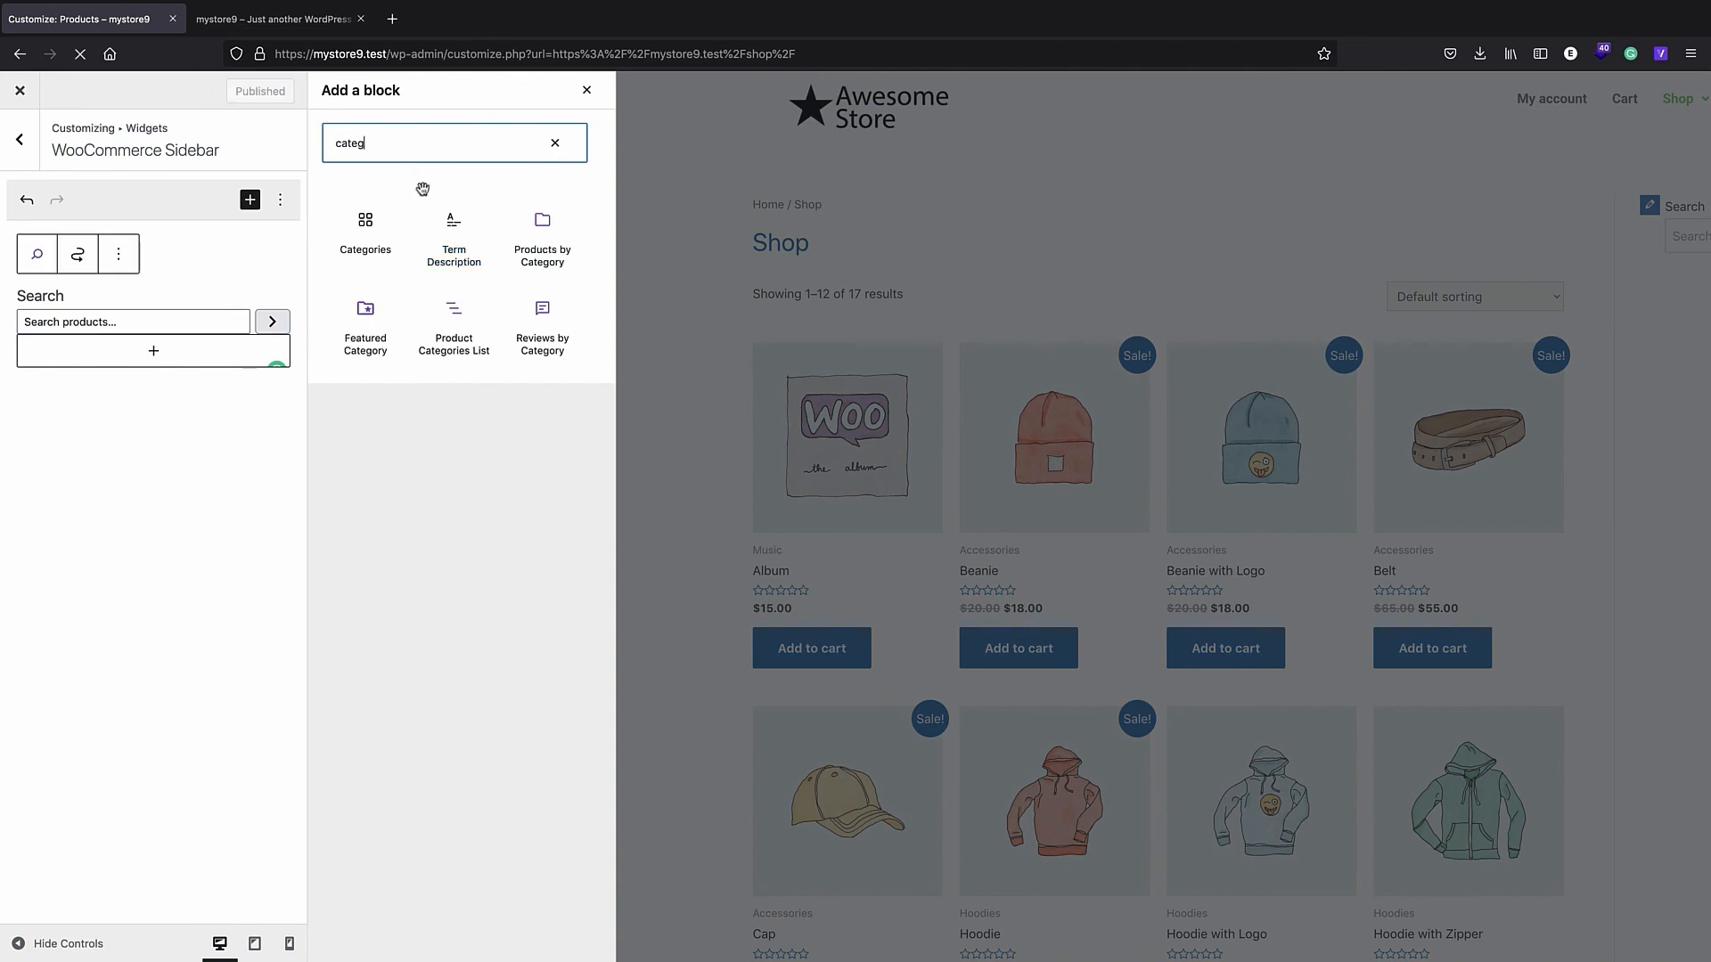
{"action": "type", "text": "g"}
{"action": "left_click", "coordinate": [453, 321]}
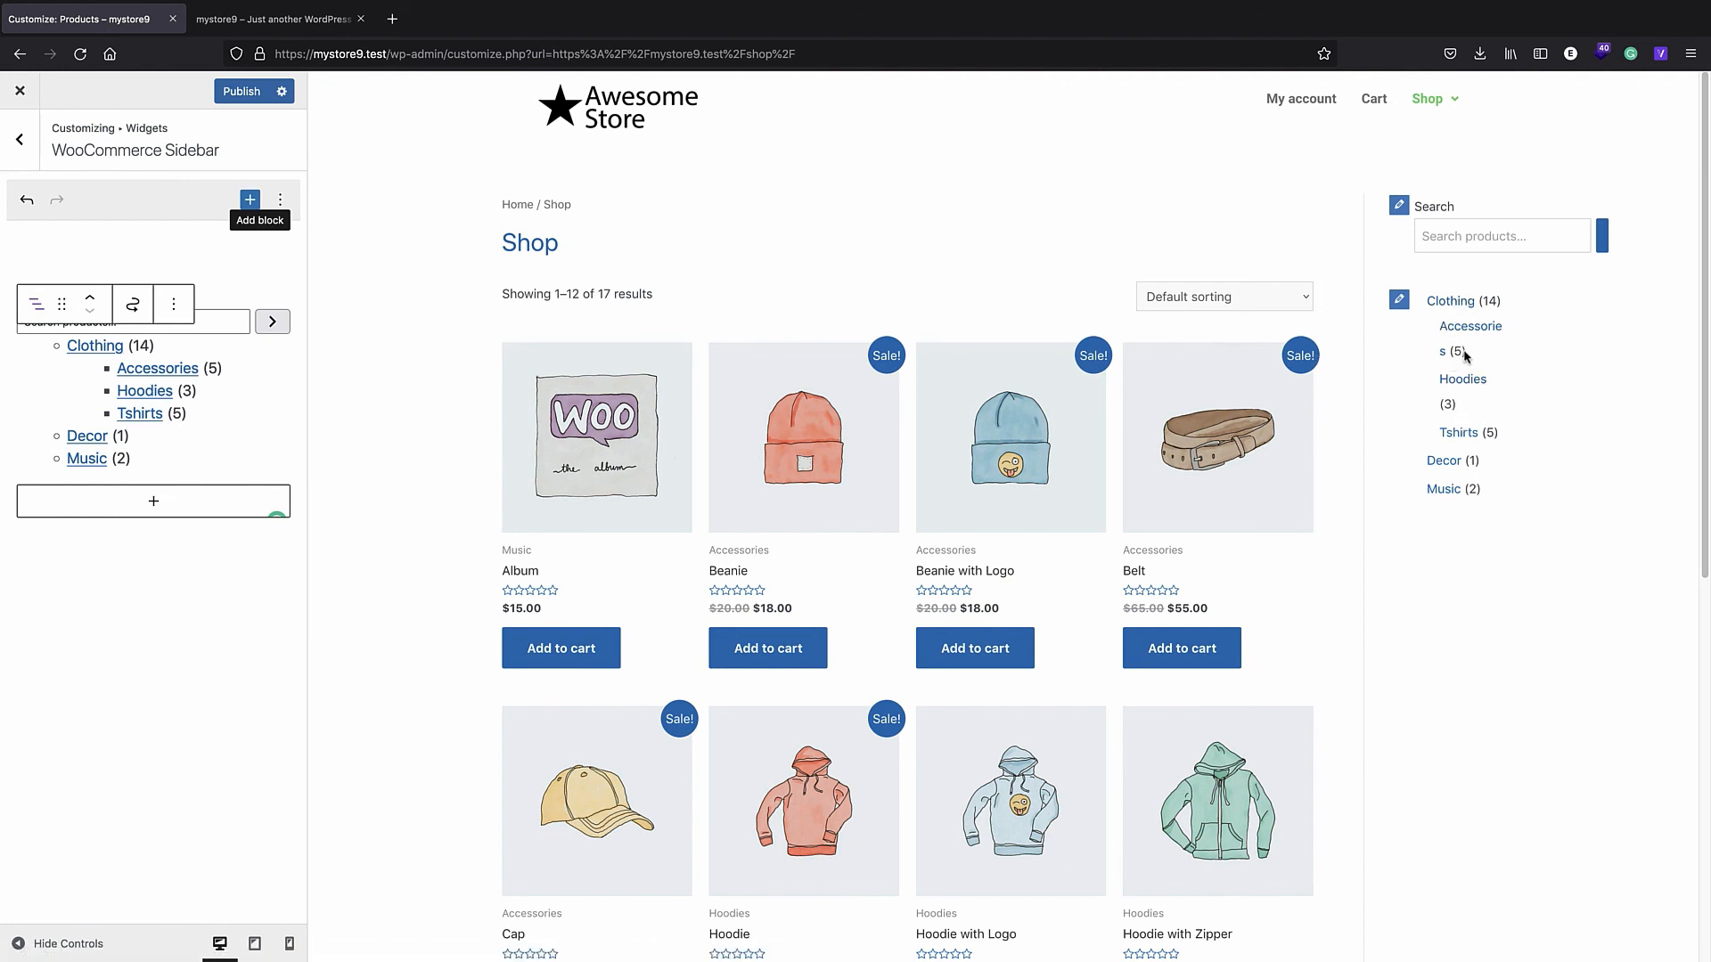
{"action": "left_click", "coordinate": [239, 93]}
{"action": "left_click", "coordinate": [20, 92]}
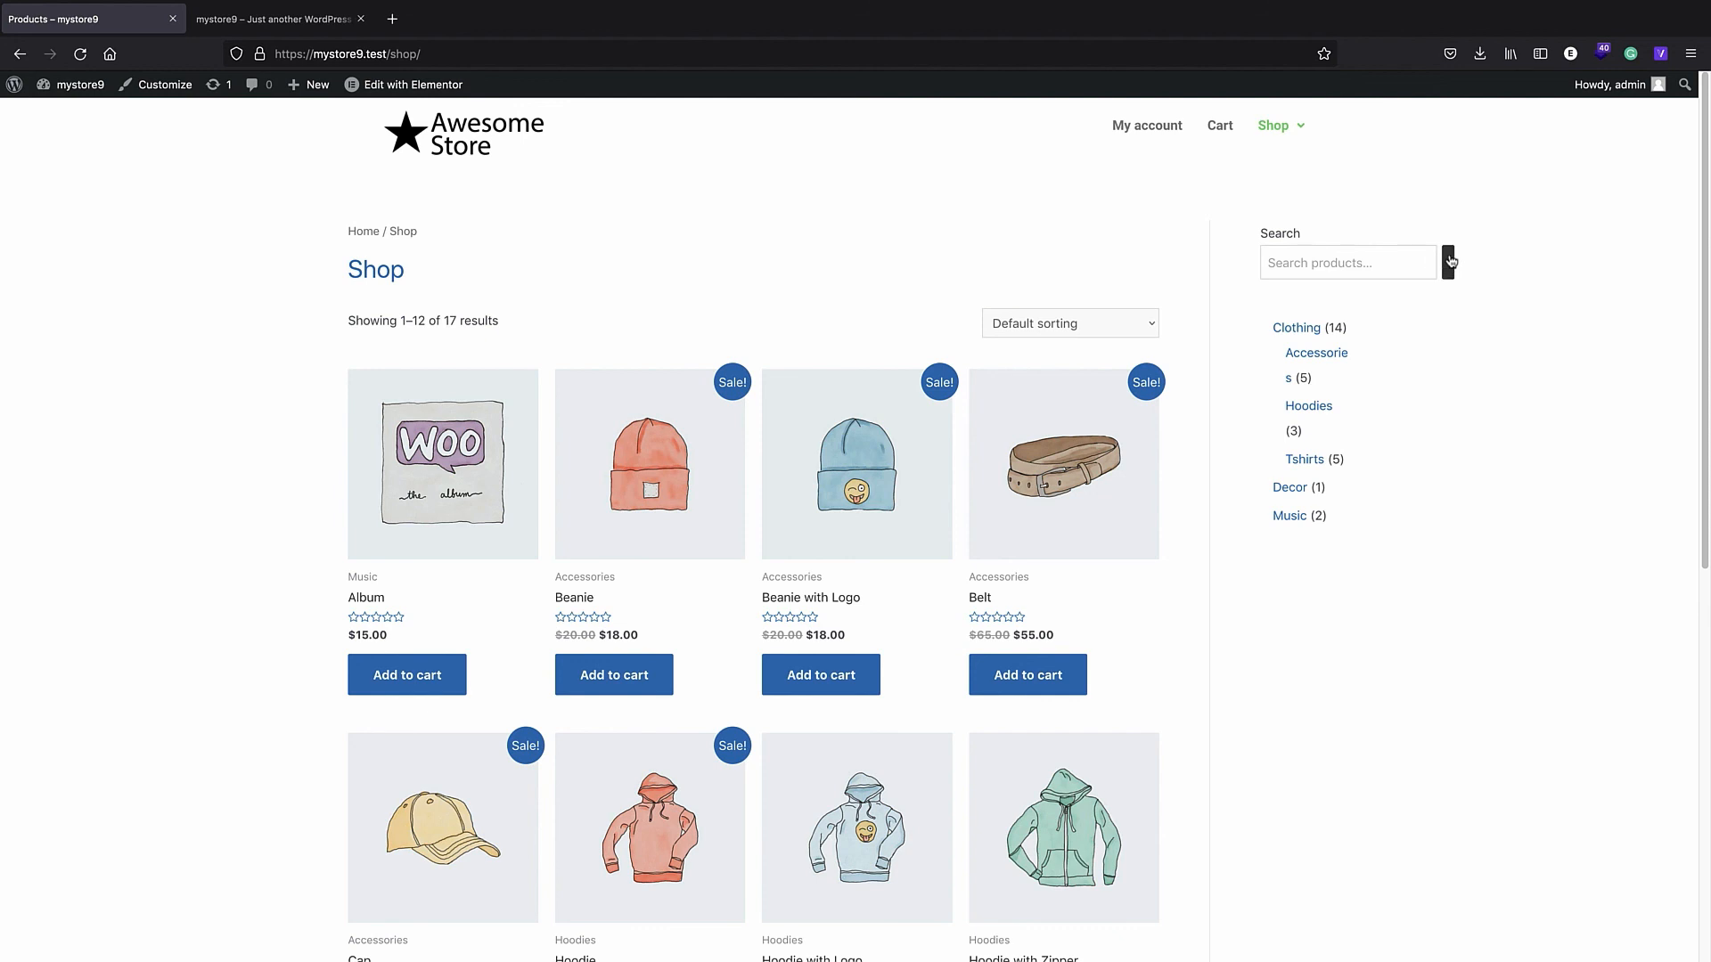
- Set the theme's sidebar width to 26% in the Customizer and publish the change
{"action": "left_click", "coordinate": [169, 87]}
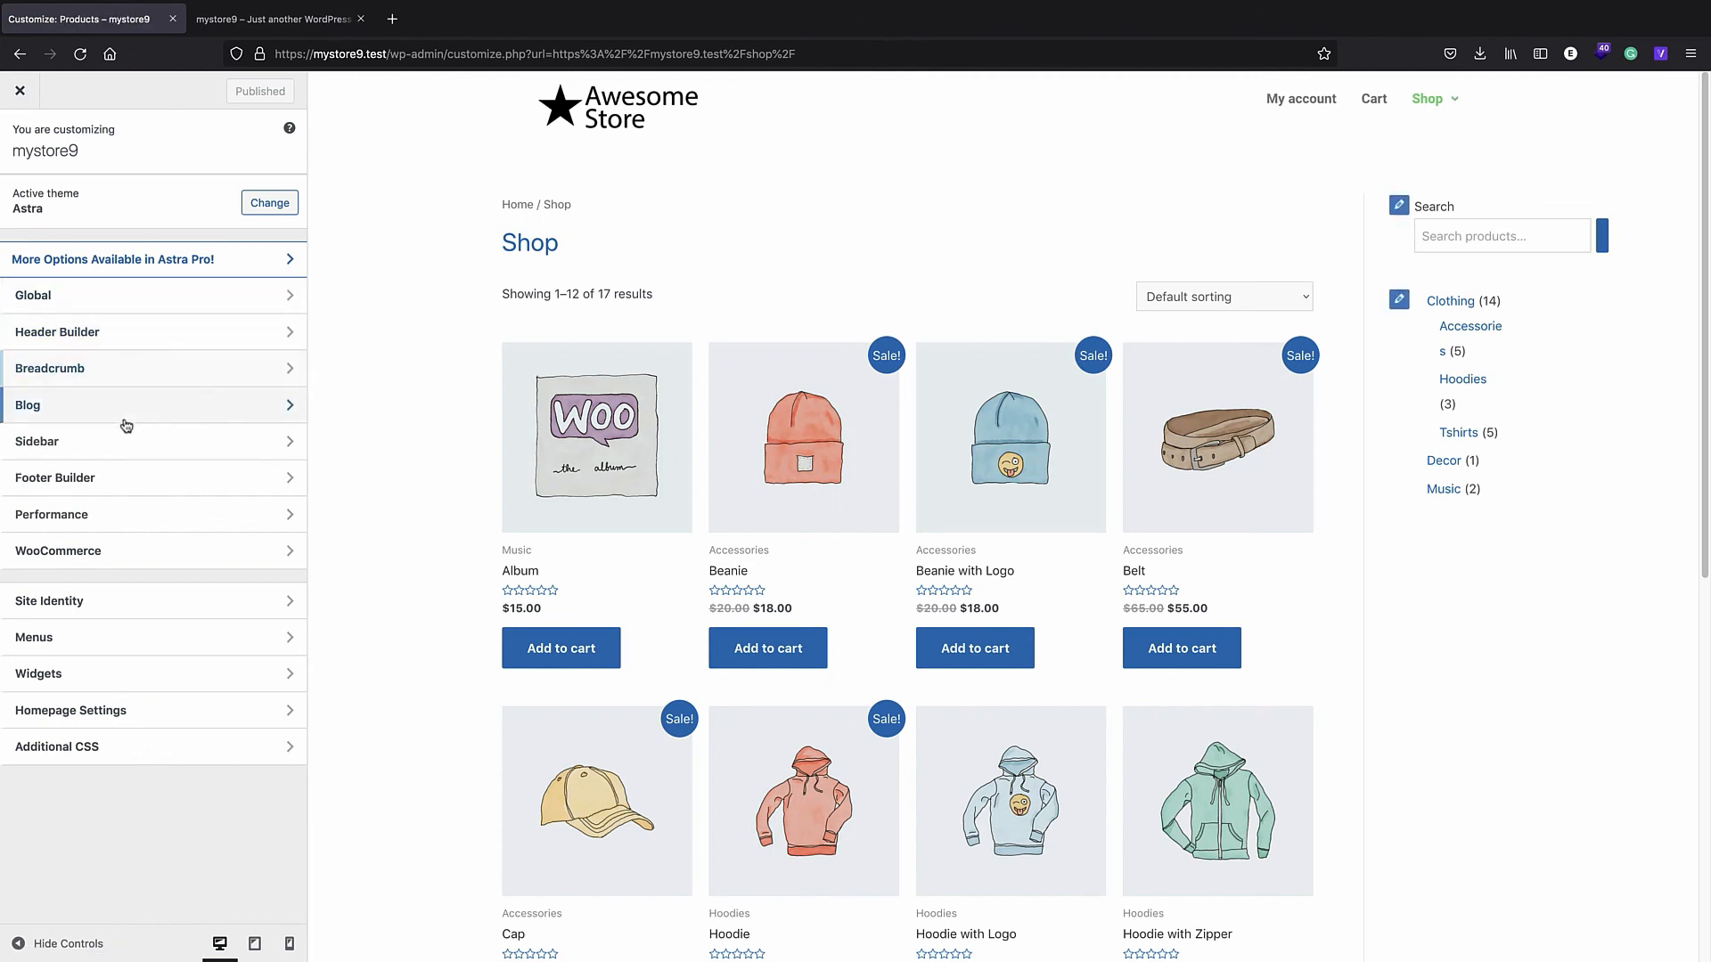
{"action": "left_click", "coordinate": [123, 457]}
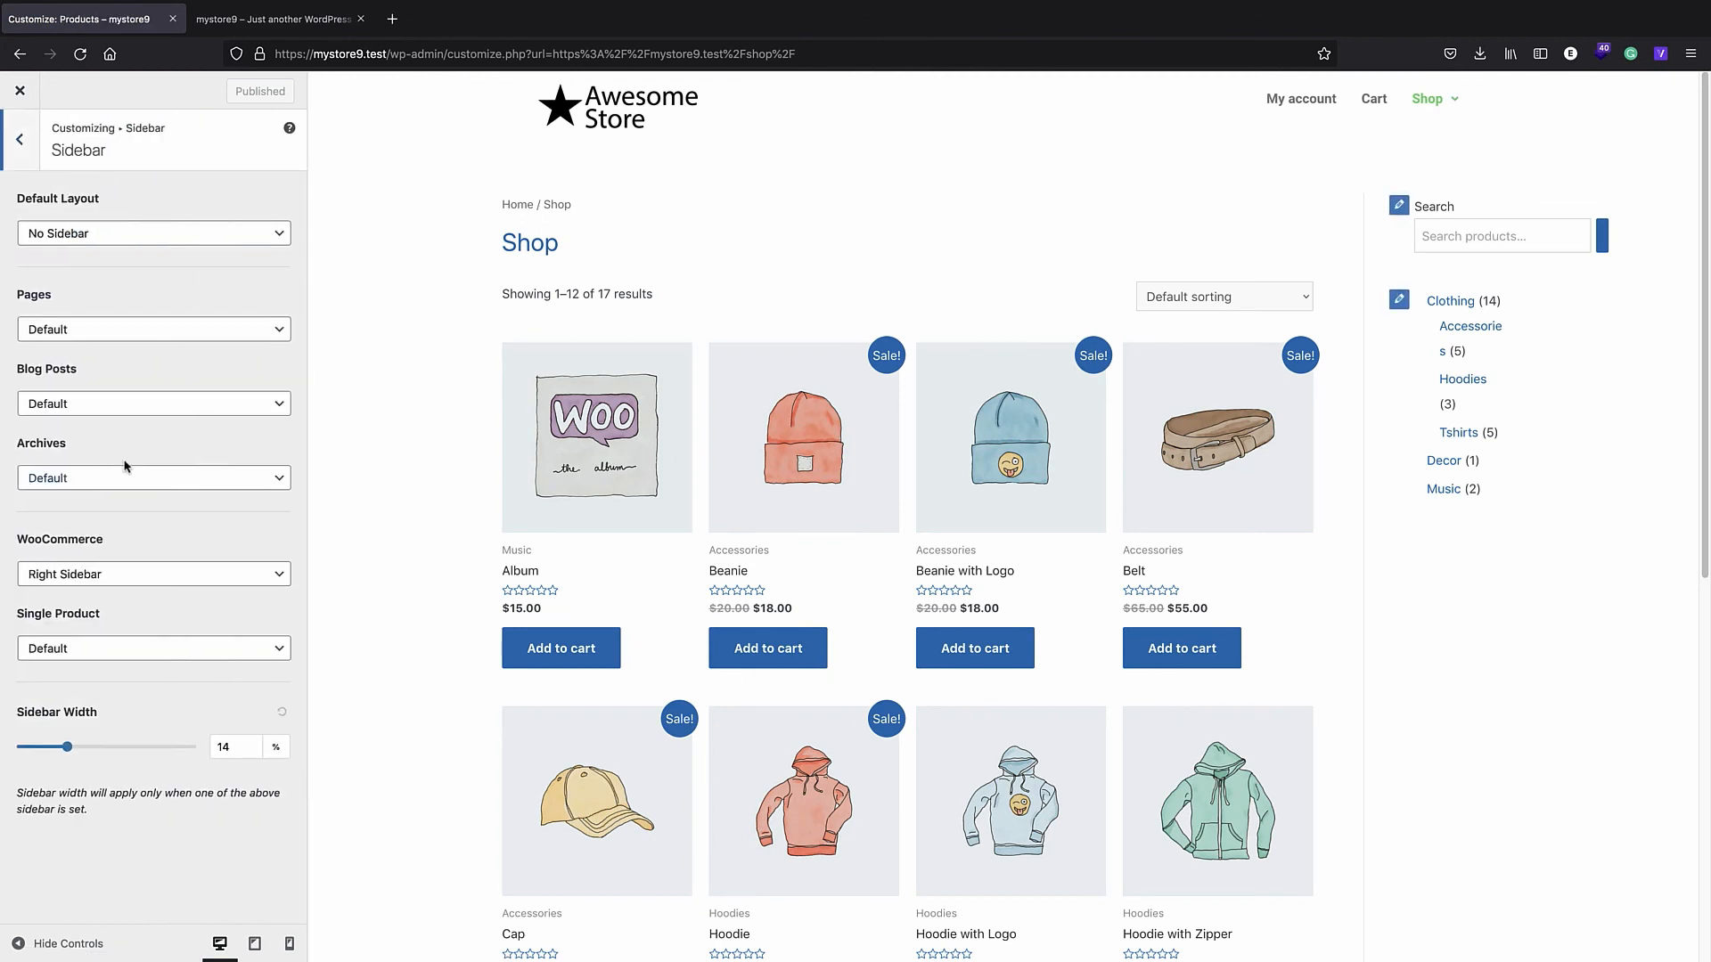
{"action": "left_click_drag", "start_coordinate": [67, 746], "coordinate": [114, 757]}
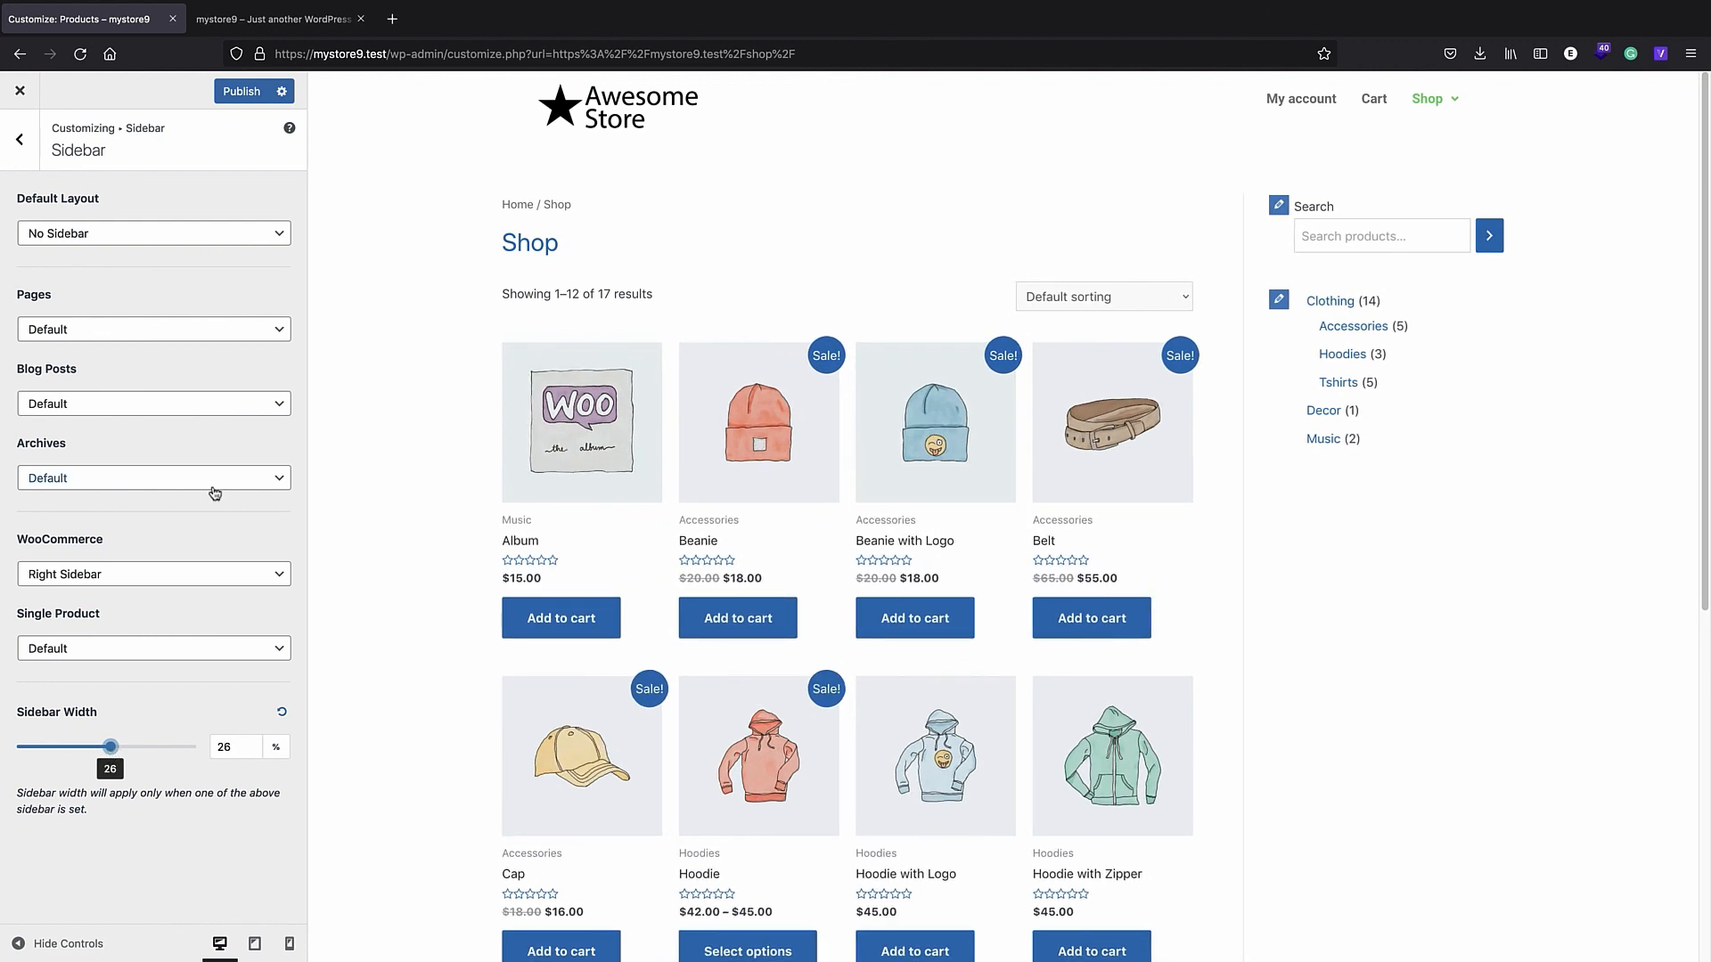
{"action": "left_click", "coordinate": [224, 89]}
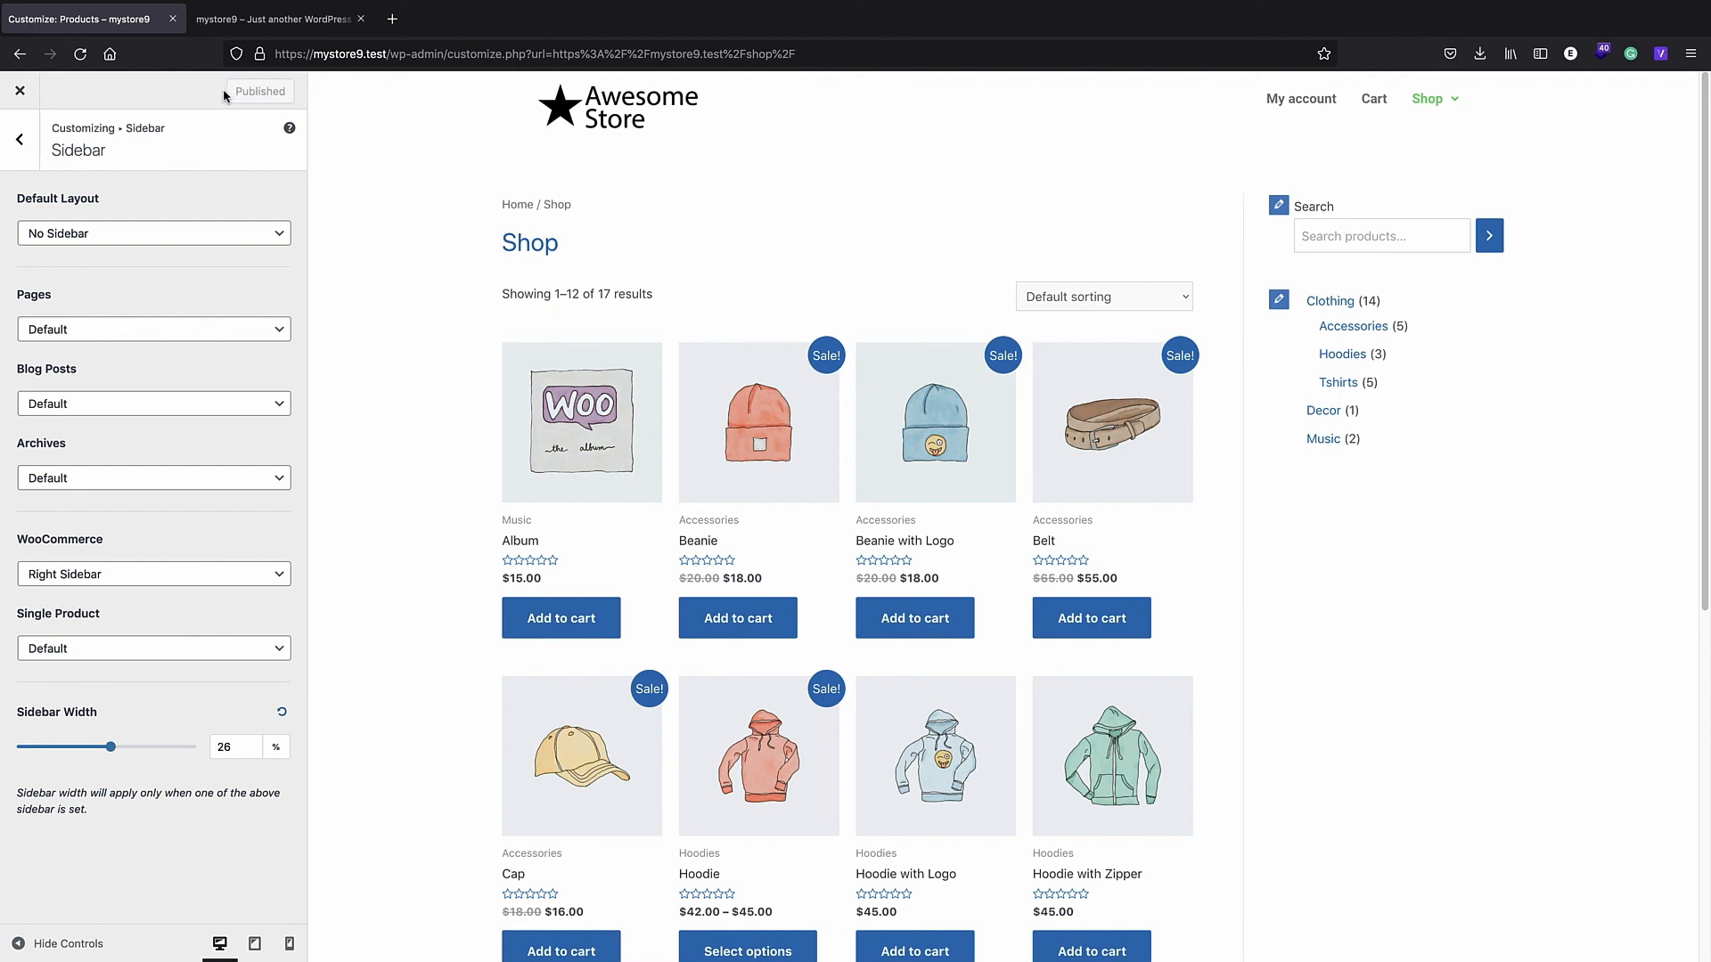
- Change the first color of global Palette 1 to black in the theme's global color settings
{"action": "left_click", "coordinate": [19, 140]}
{"action": "left_click", "coordinate": [104, 299]}
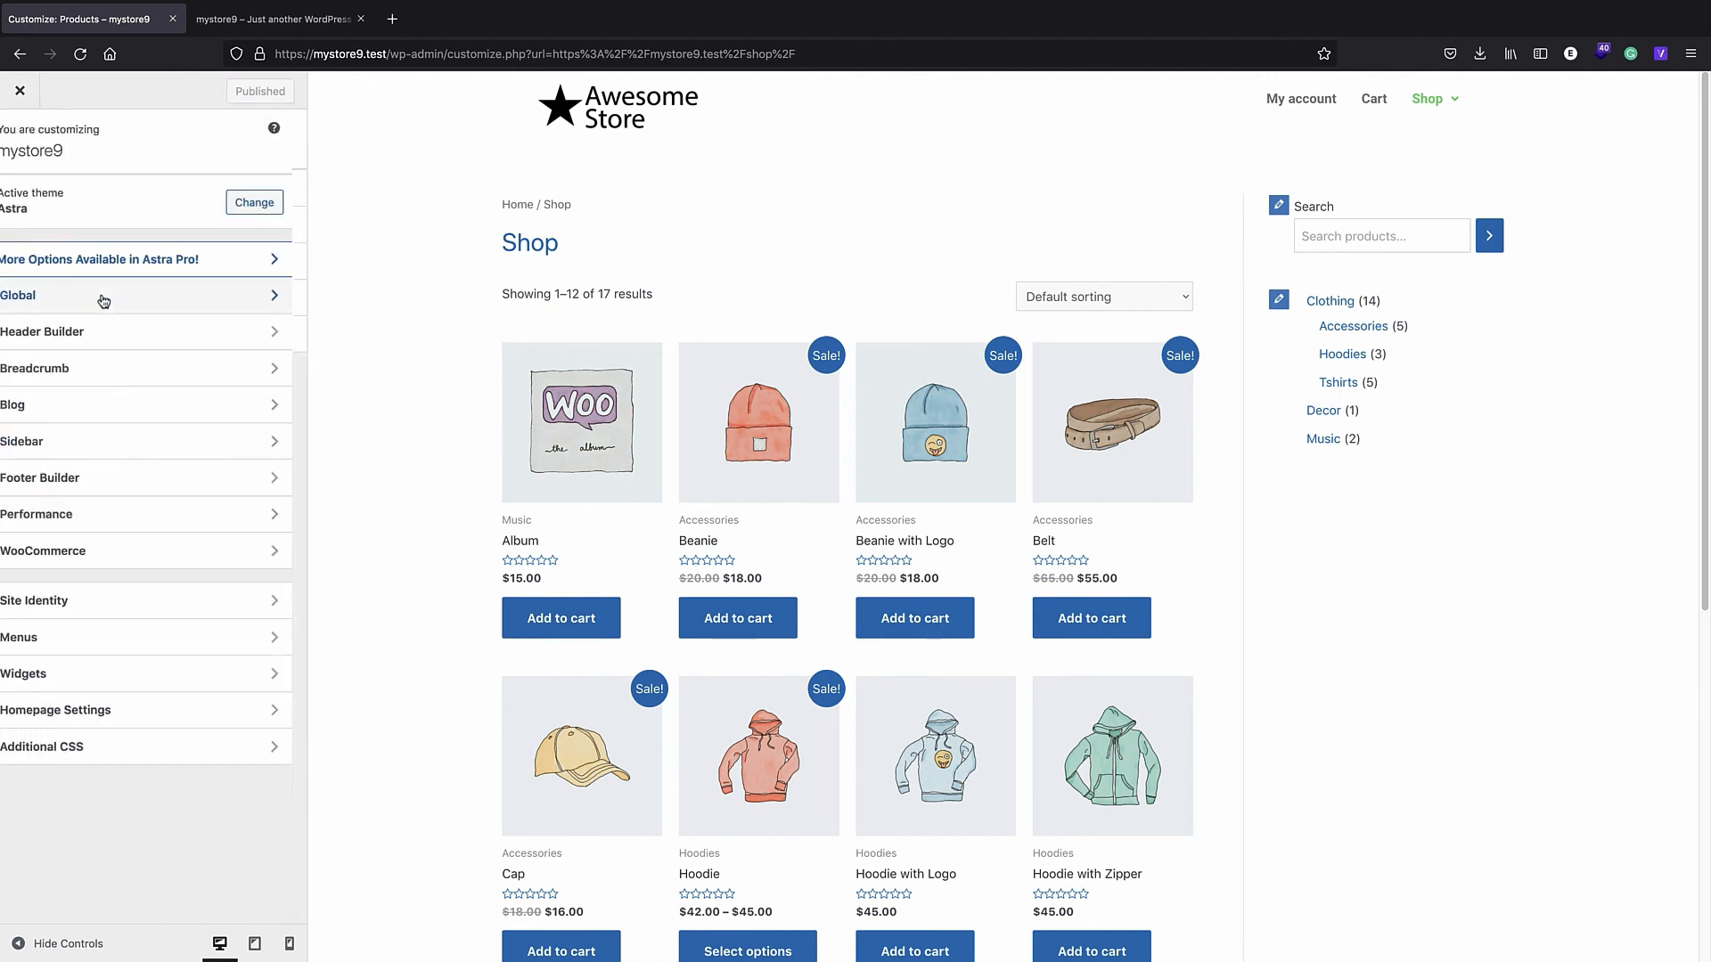
{"action": "left_click", "coordinate": [91, 223]}
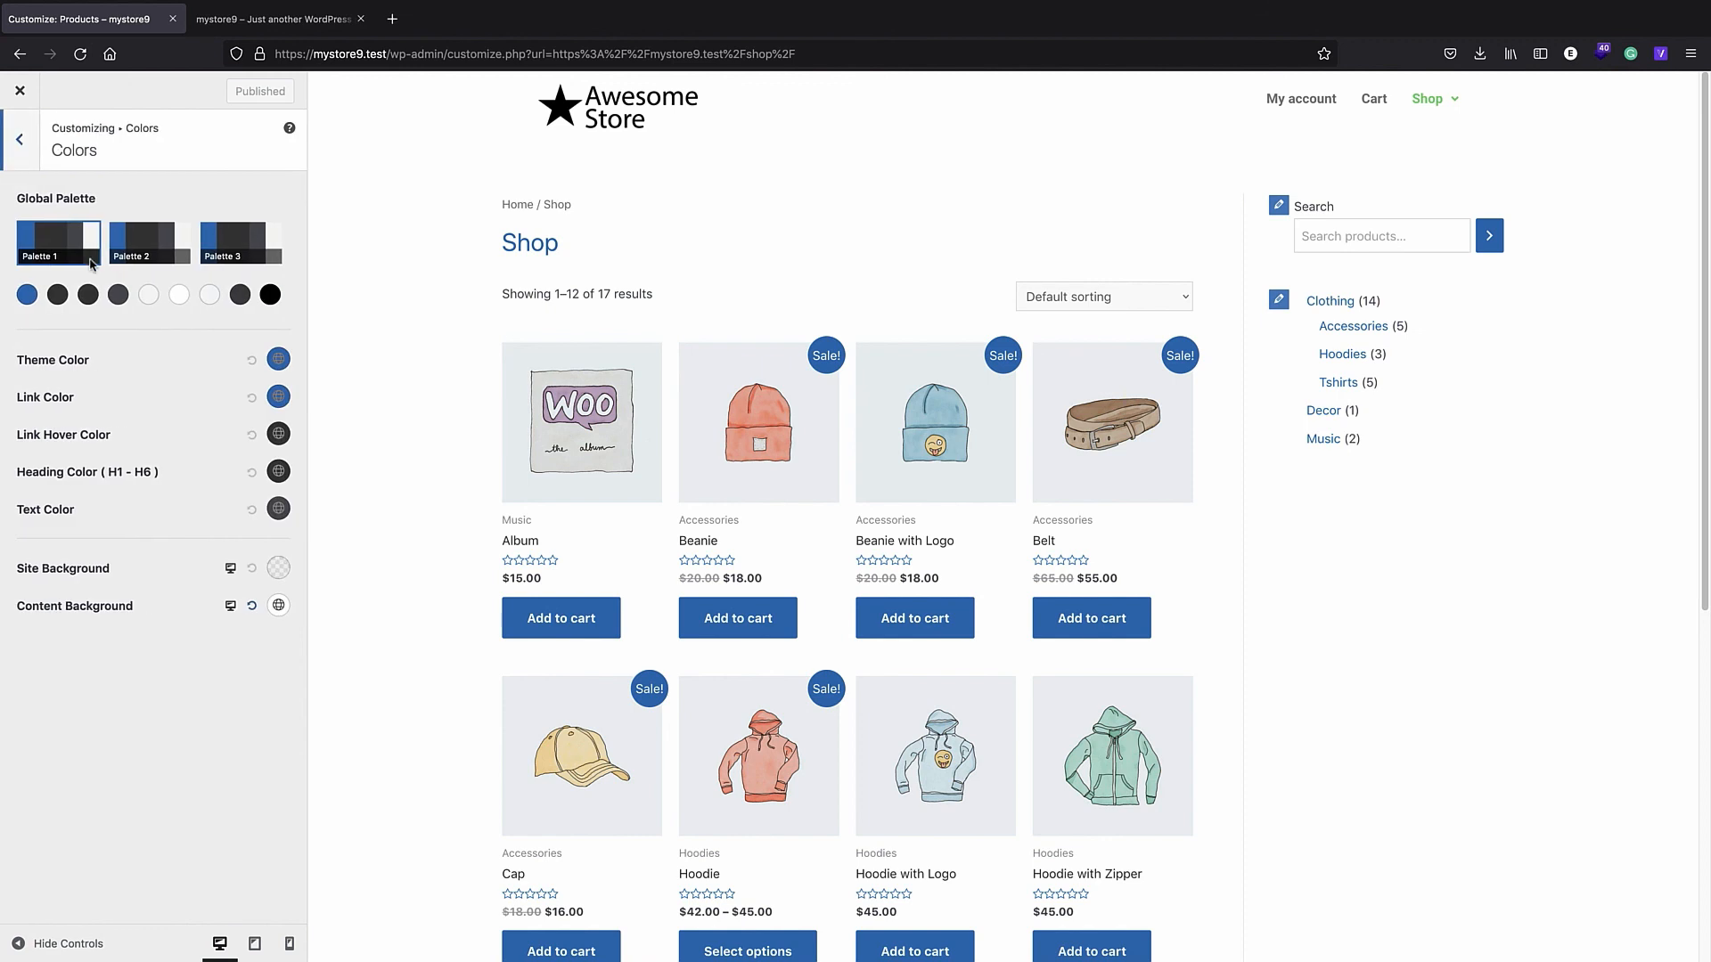
{"action": "left_click", "coordinate": [25, 299]}
{"action": "left_click_drag", "start_coordinate": [79, 395], "coordinate": [19, 489]}
{"action": "left_click", "coordinate": [182, 668]}
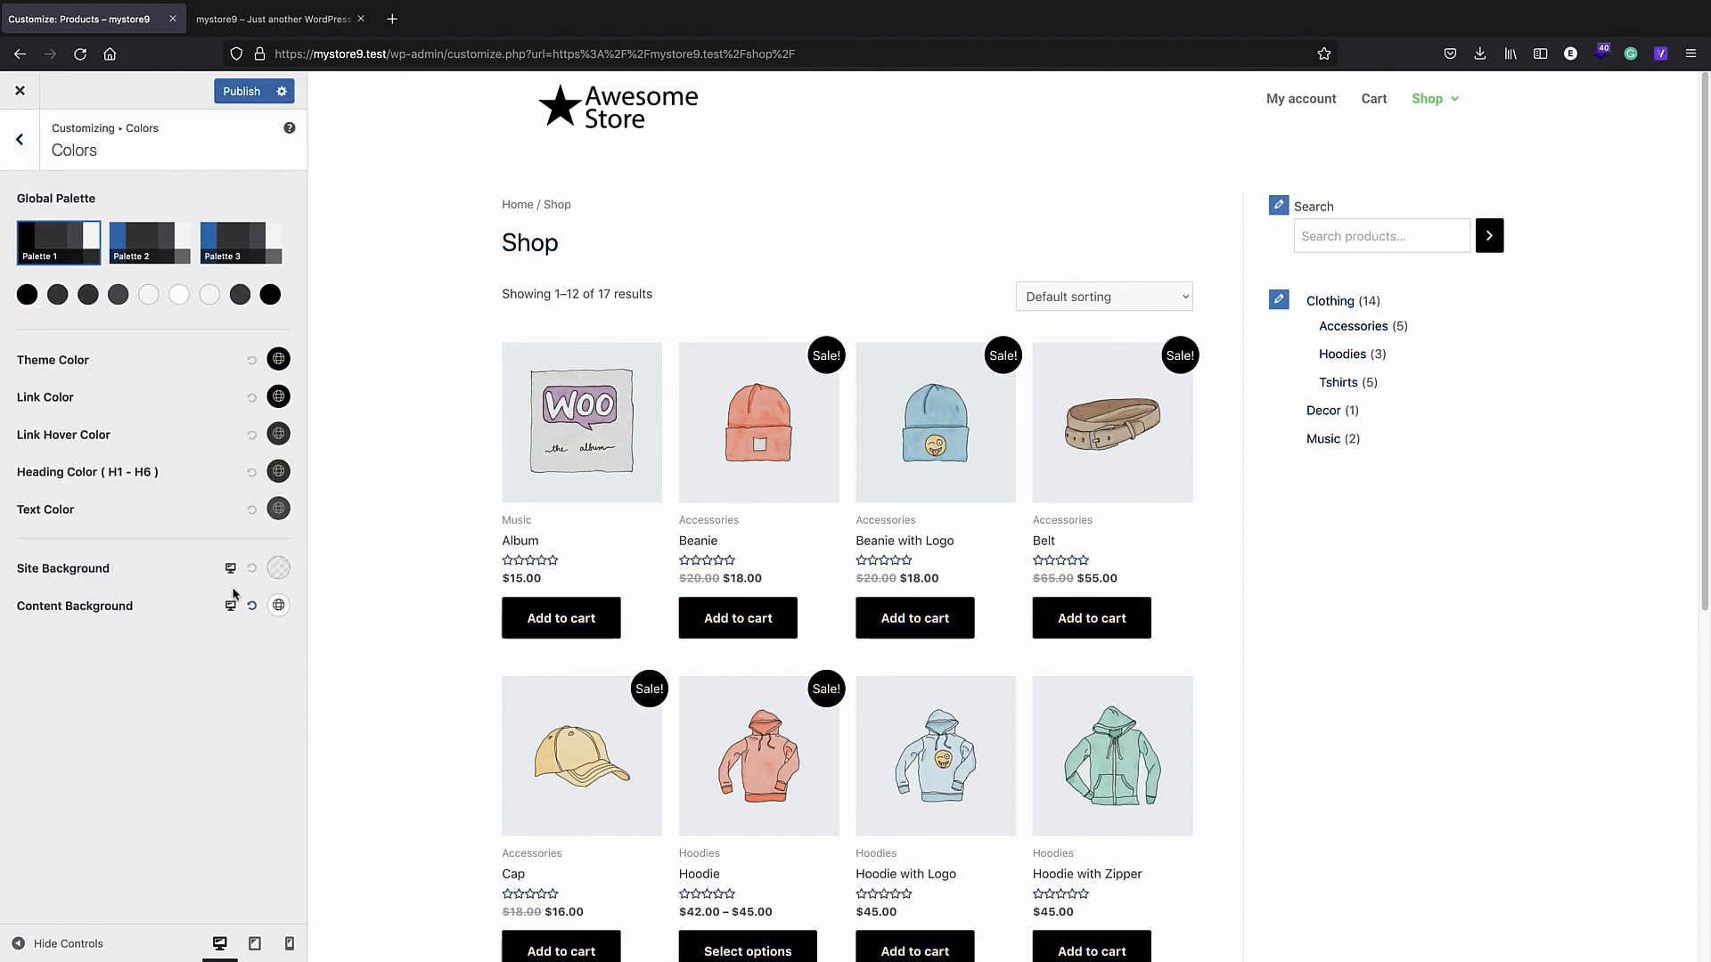
- Change the second color of global Palette 1 to a lighter gray, publish the colors and leave the Customizer
{"action": "left_click", "coordinate": [57, 296]}
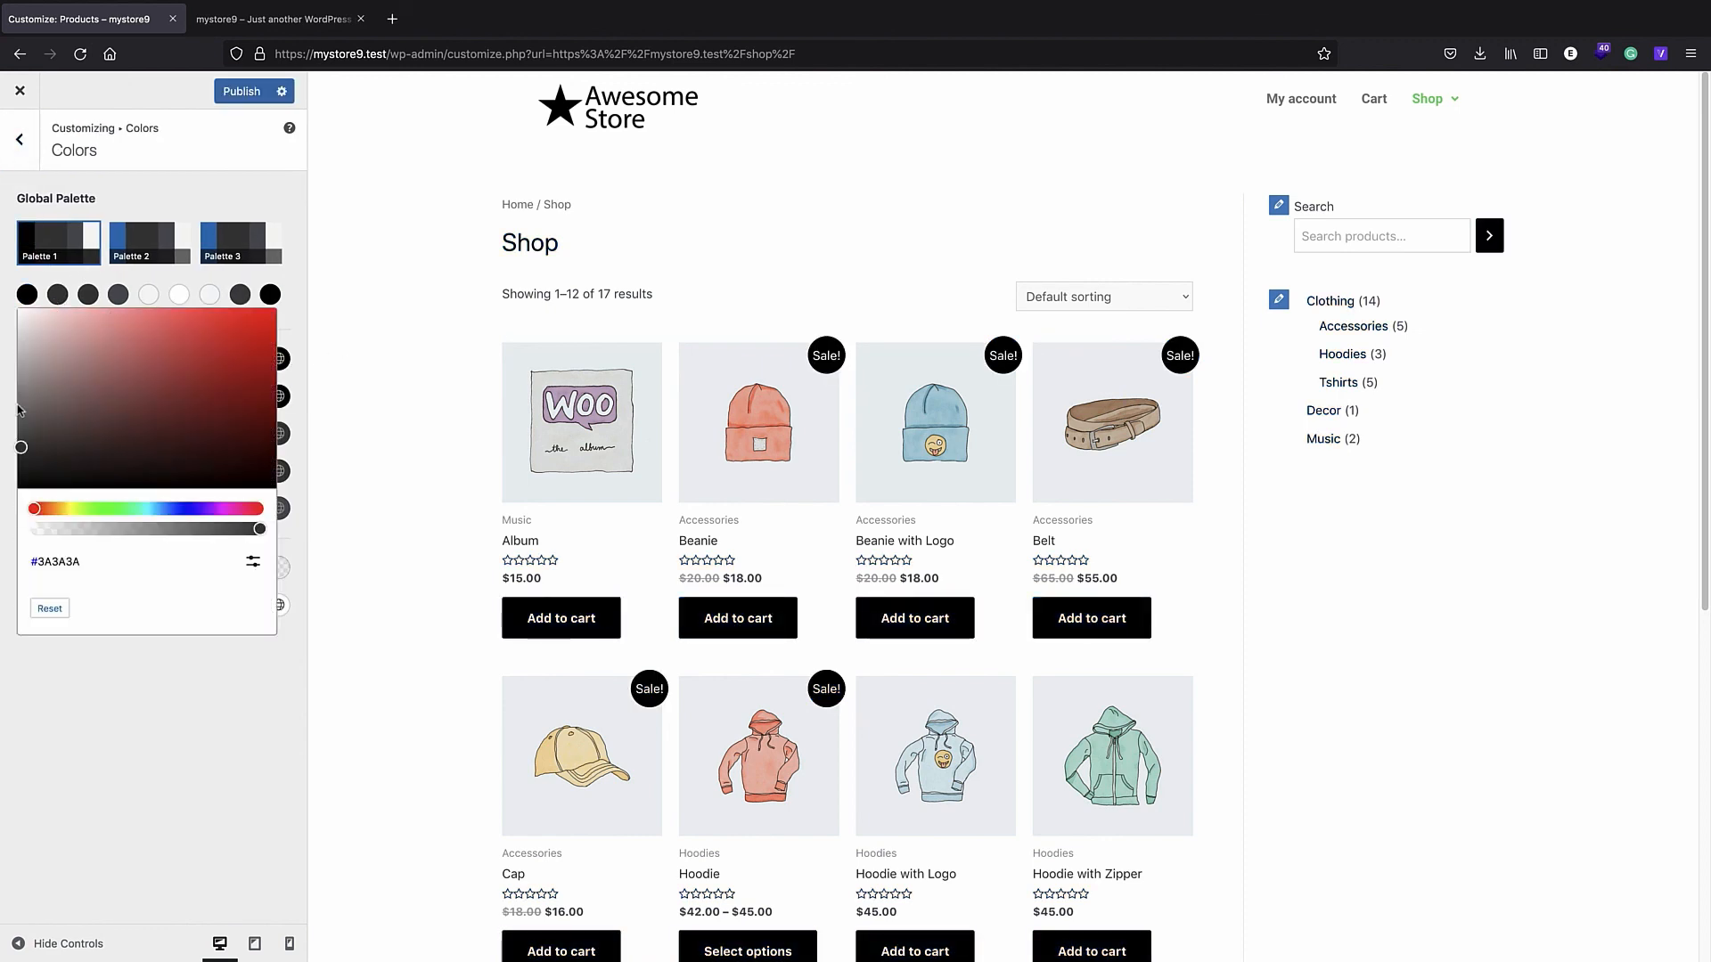
{"action": "left_click_drag", "start_coordinate": [18, 410], "coordinate": [20, 426]}
{"action": "left_click", "coordinate": [174, 674]}
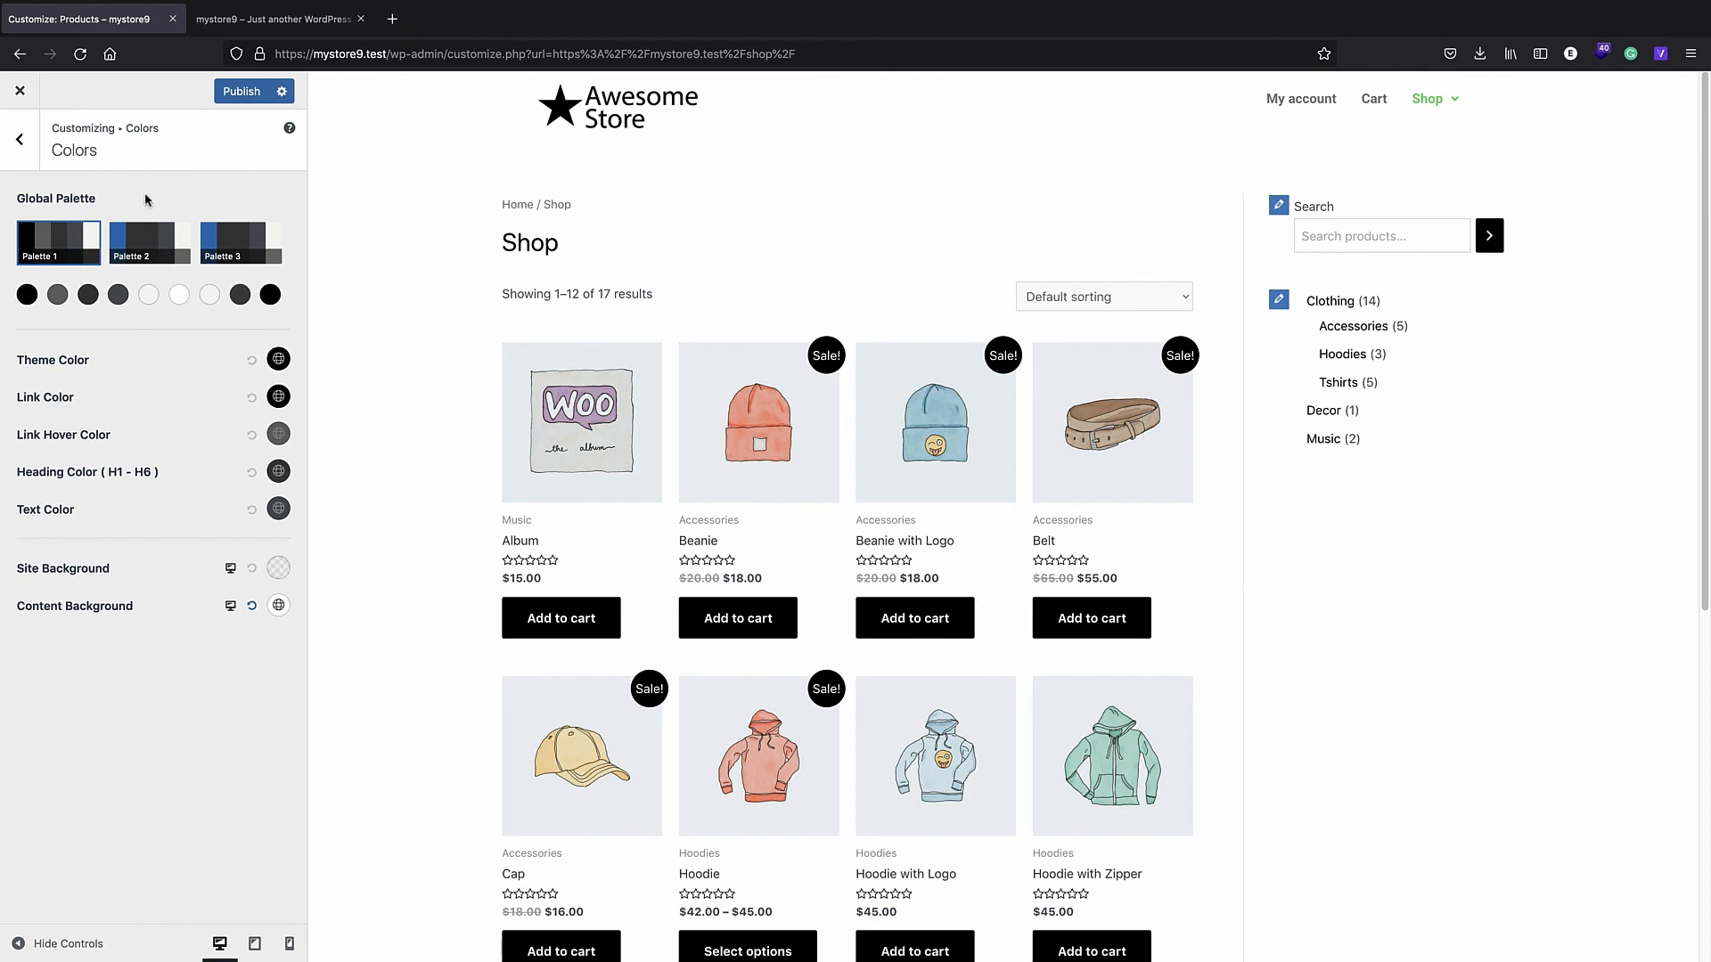
{"action": "scroll", "coordinate": [852, 317], "scroll_direction": "down", "scroll_amount": 10}
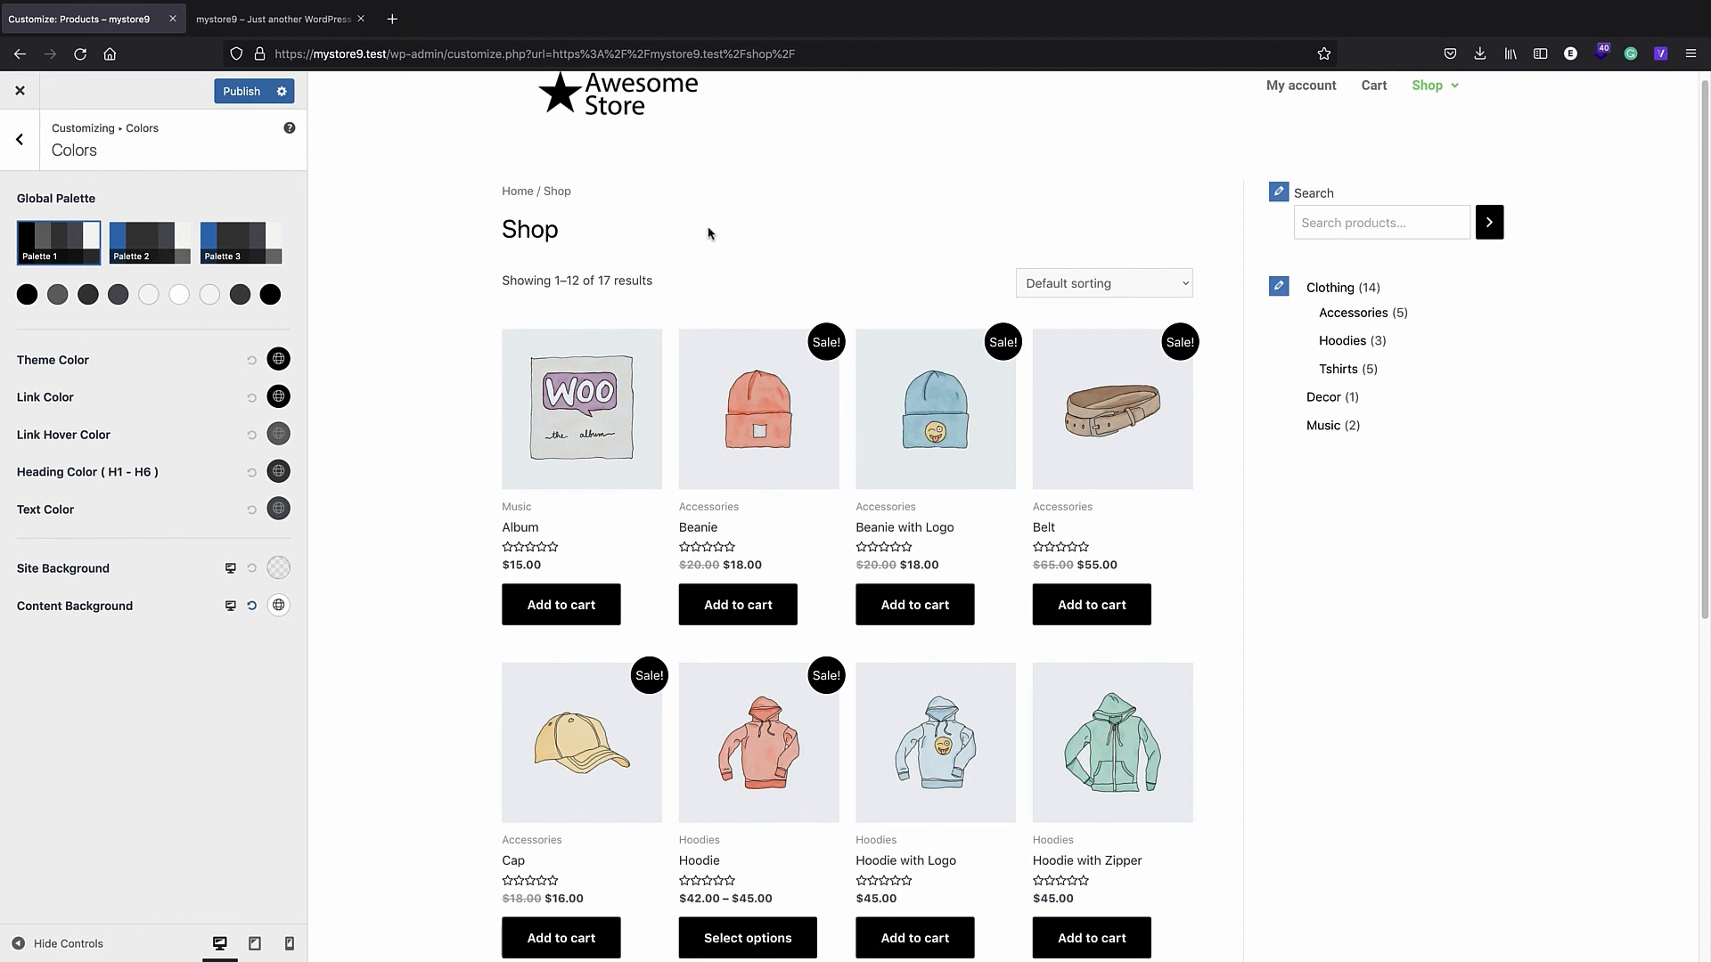
{"action": "scroll", "coordinate": [605, 238], "scroll_direction": "up", "scroll_amount": 10}
{"action": "left_click", "coordinate": [241, 91]}
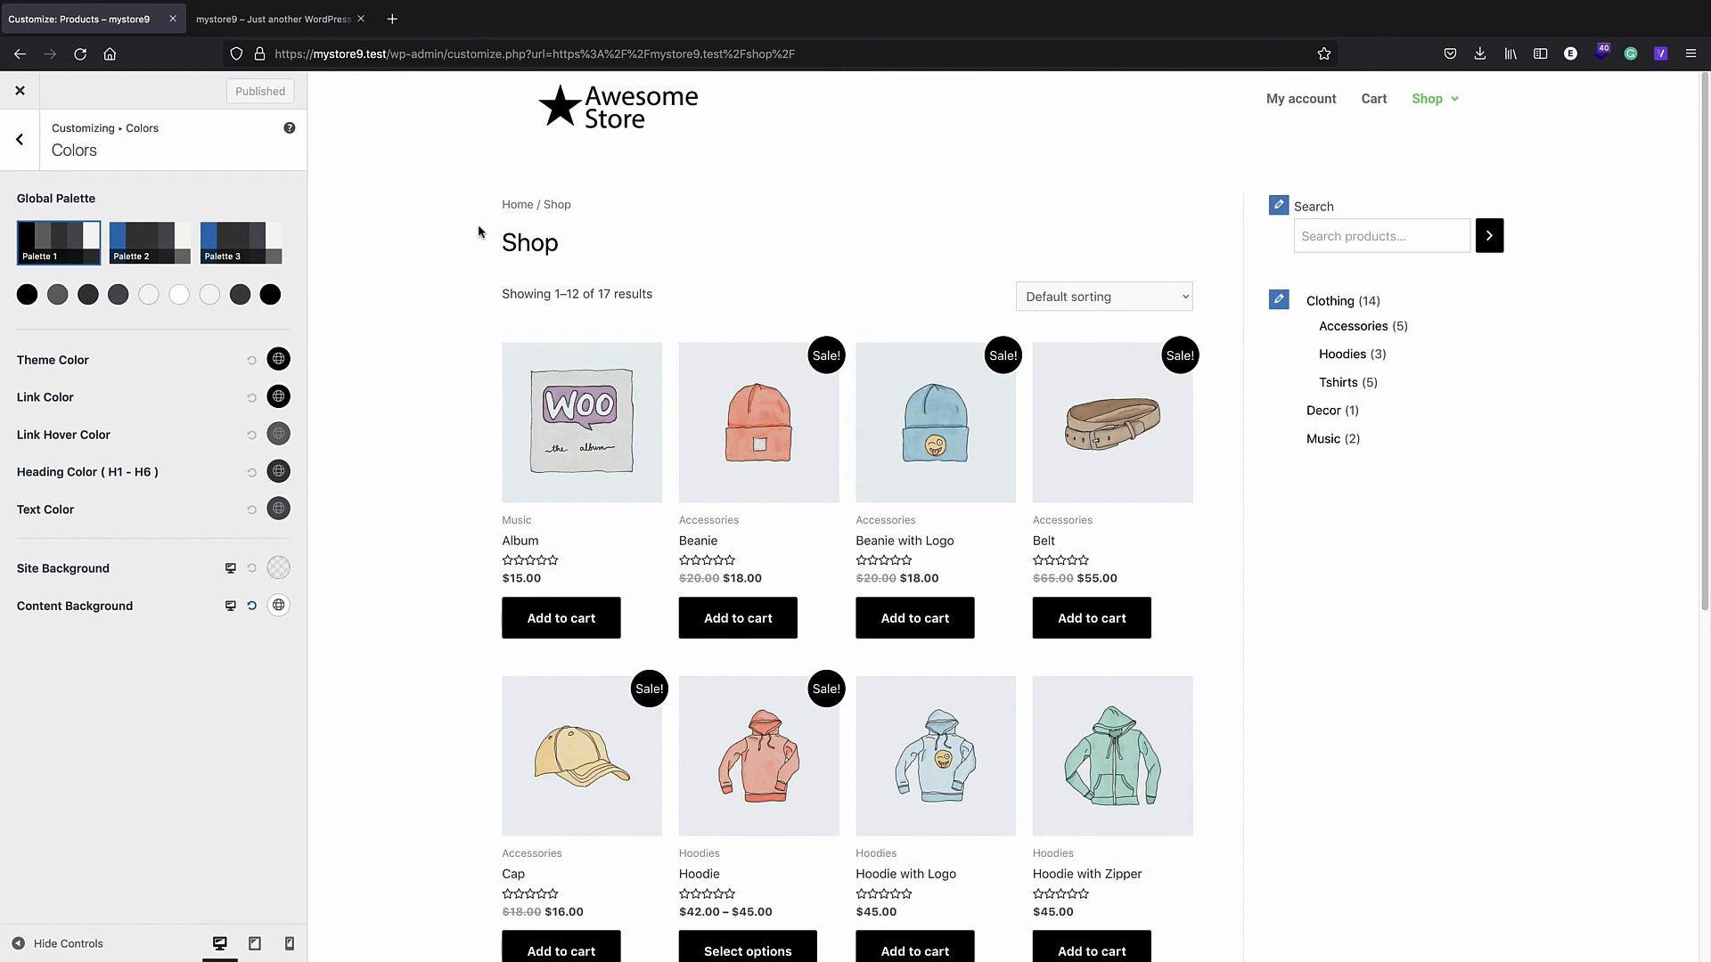
{"action": "left_click", "coordinate": [20, 90]}
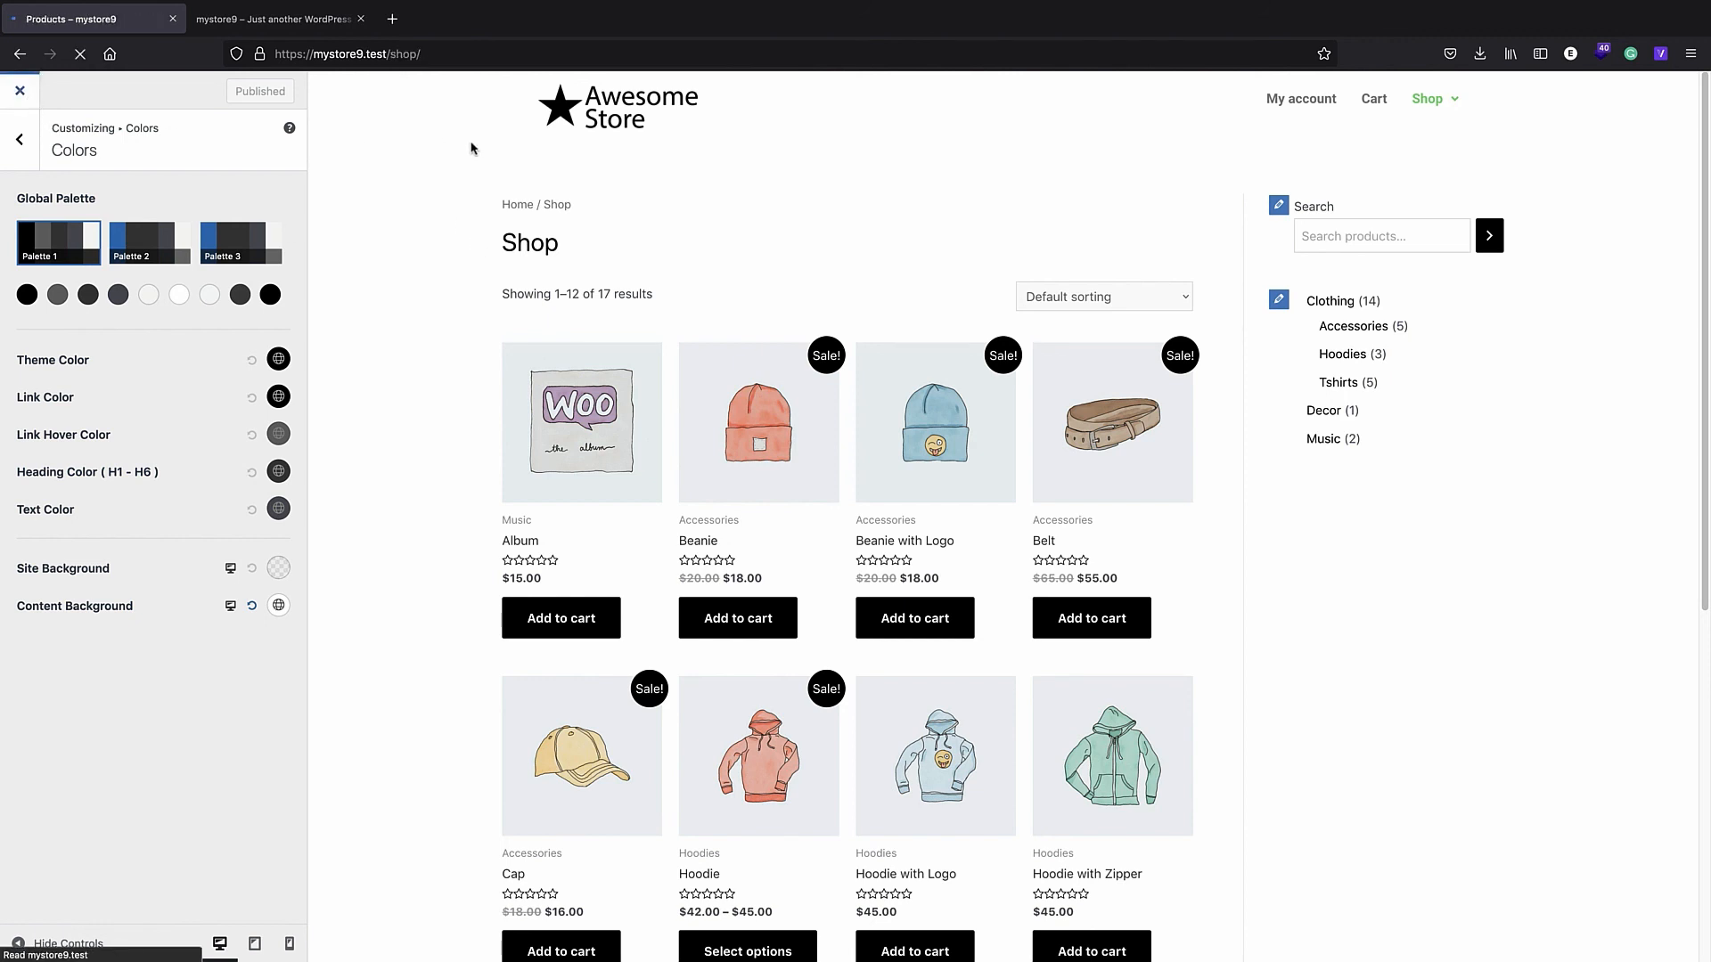